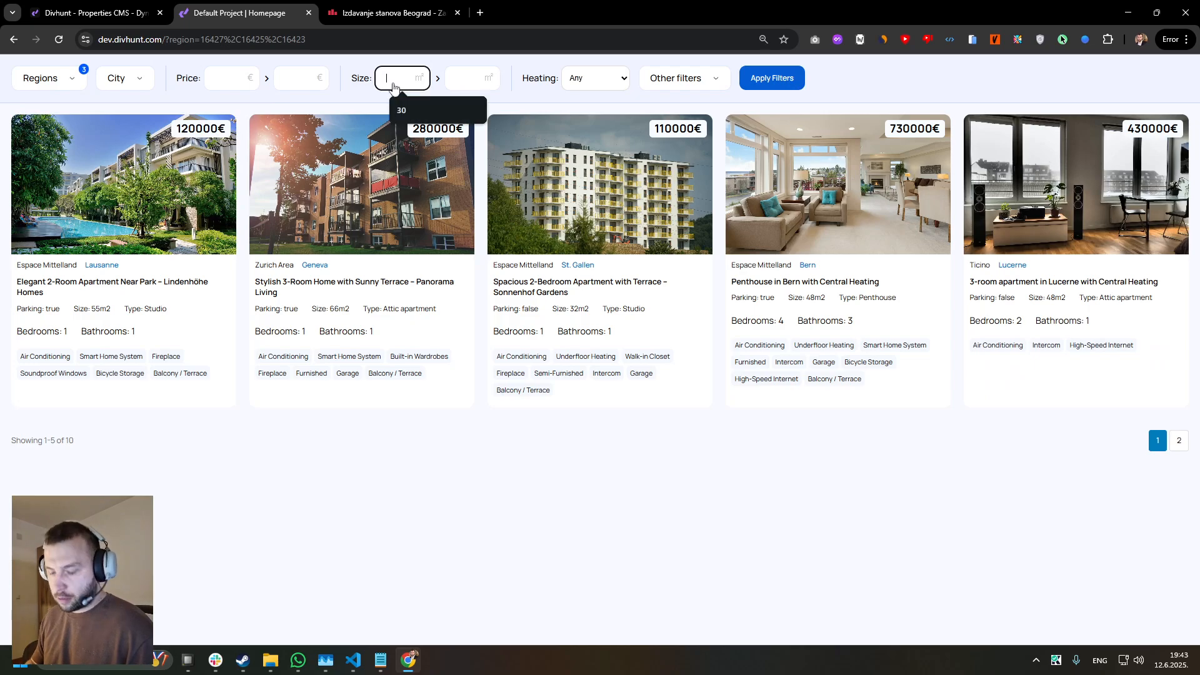
# - Filter the listings by a minimum size of 50 m² and remove that size filter again
pyautogui.write('50')
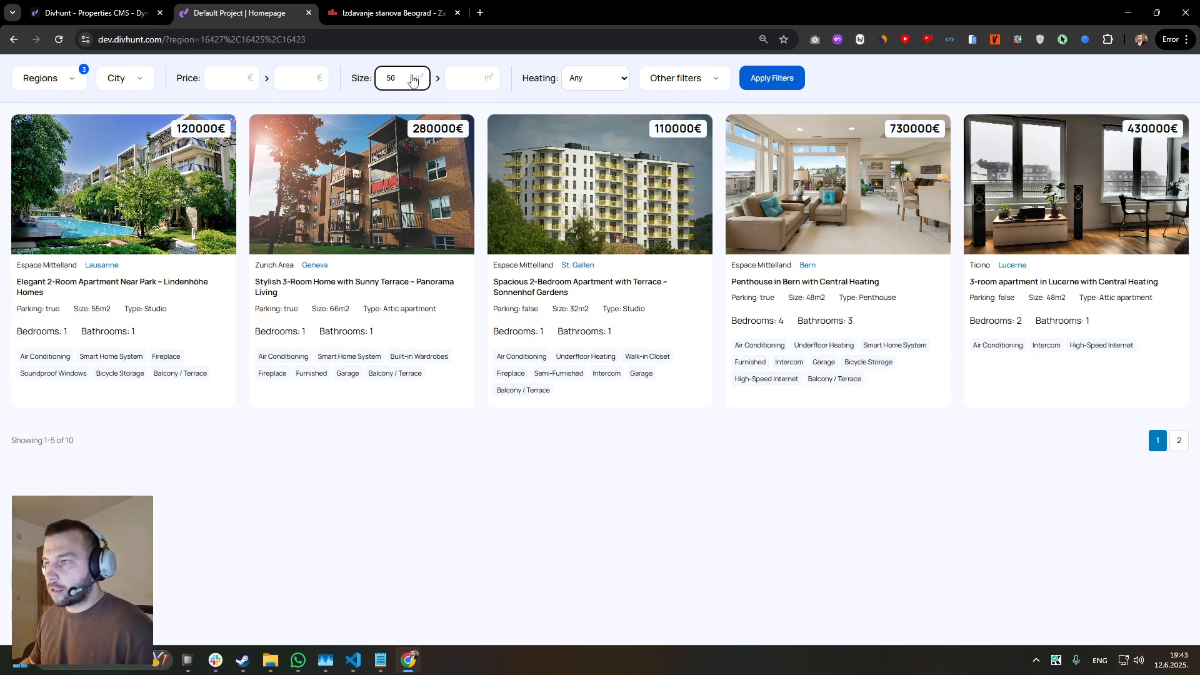
pyautogui.click(774, 78)
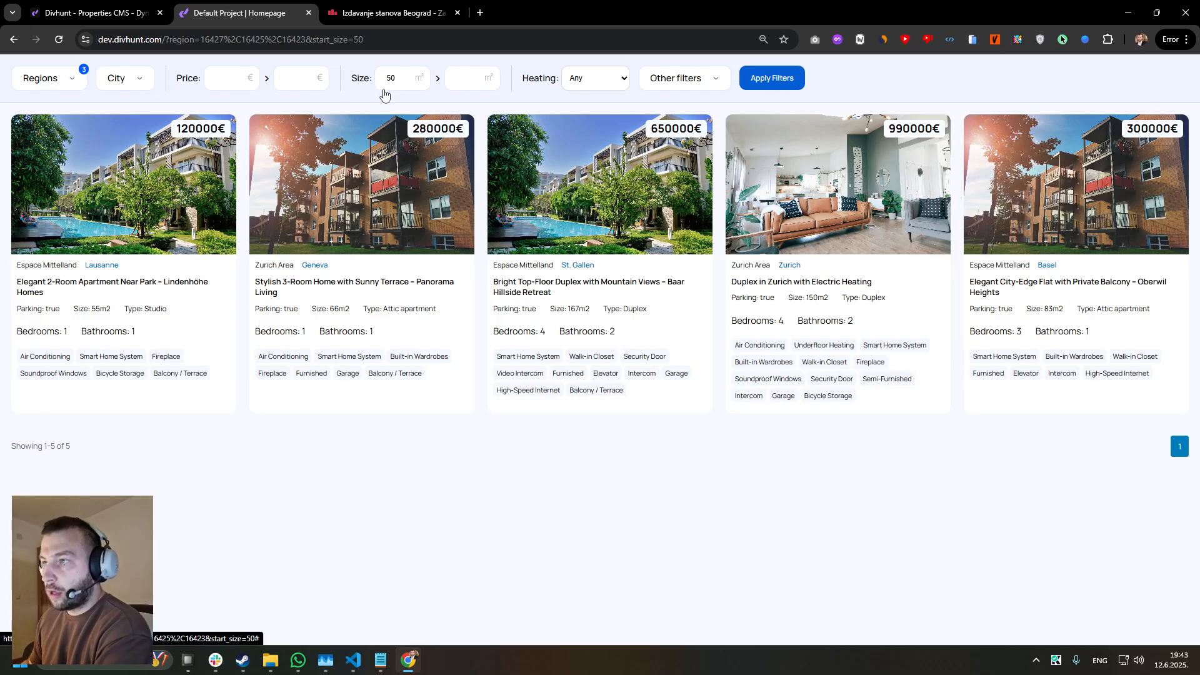
pyautogui.moveTo(385, 81); pyautogui.dragTo(396, 99)
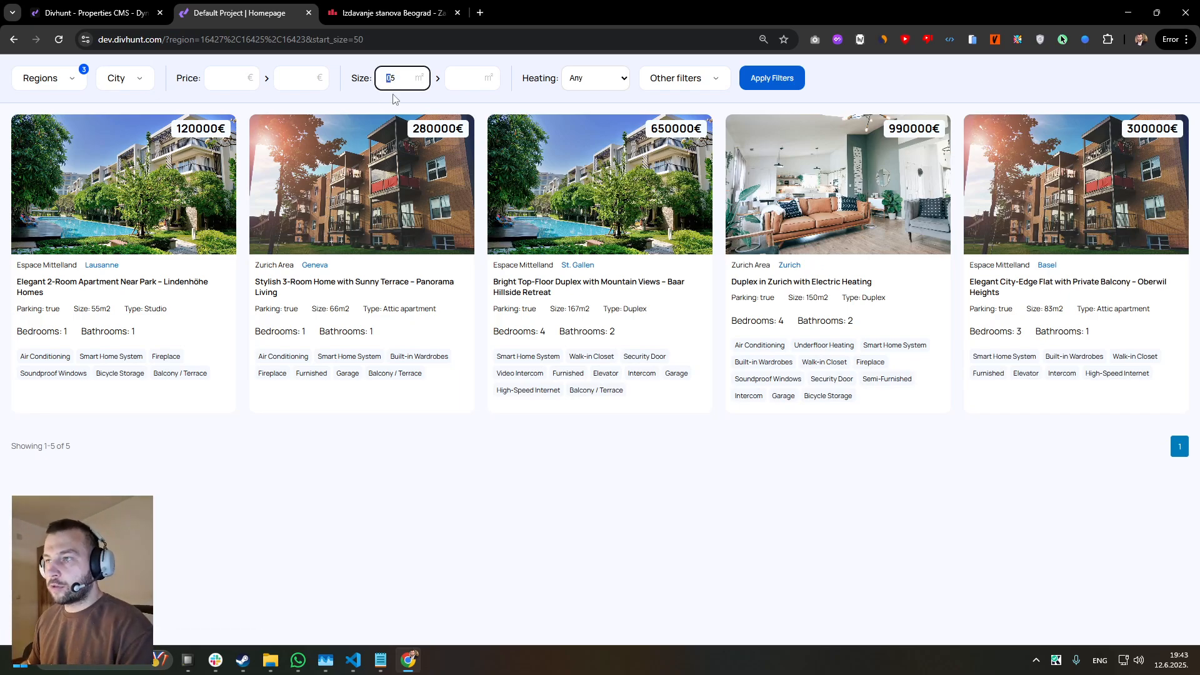
pyautogui.click(765, 87)
# - Page back and forth between pages 1 and 2 of the filtered property listings
pyautogui.click(1179, 437)
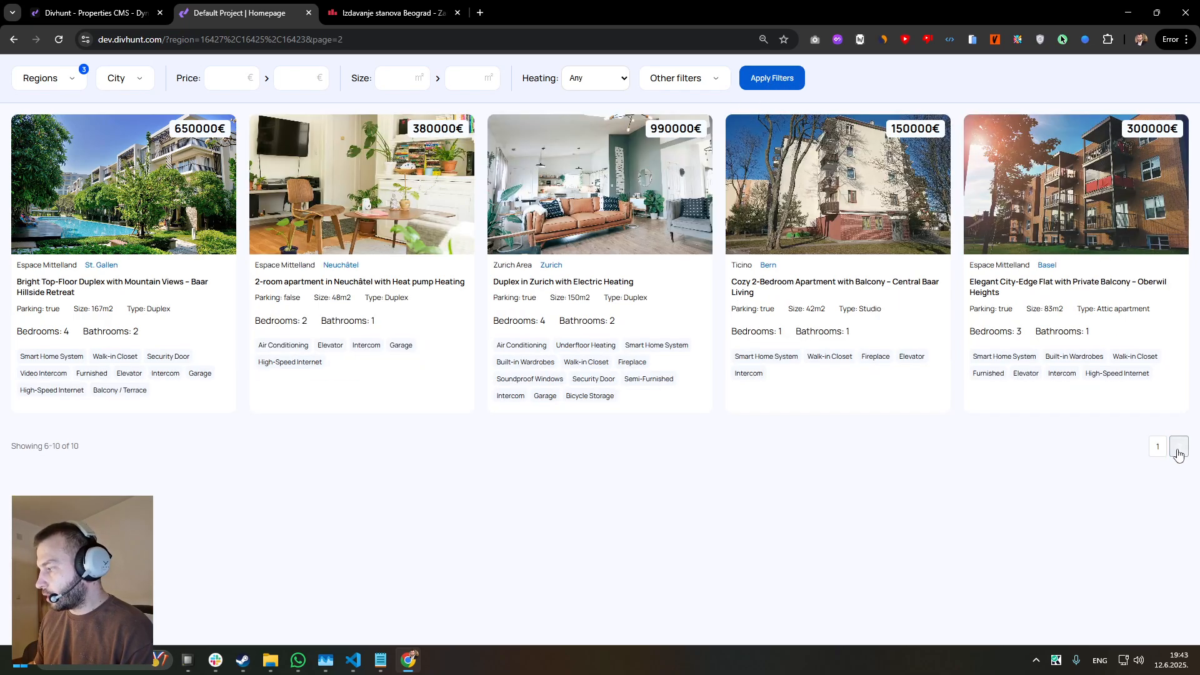
pyautogui.click(1161, 448)
pyautogui.click(1175, 445)
pyautogui.click(1160, 447)
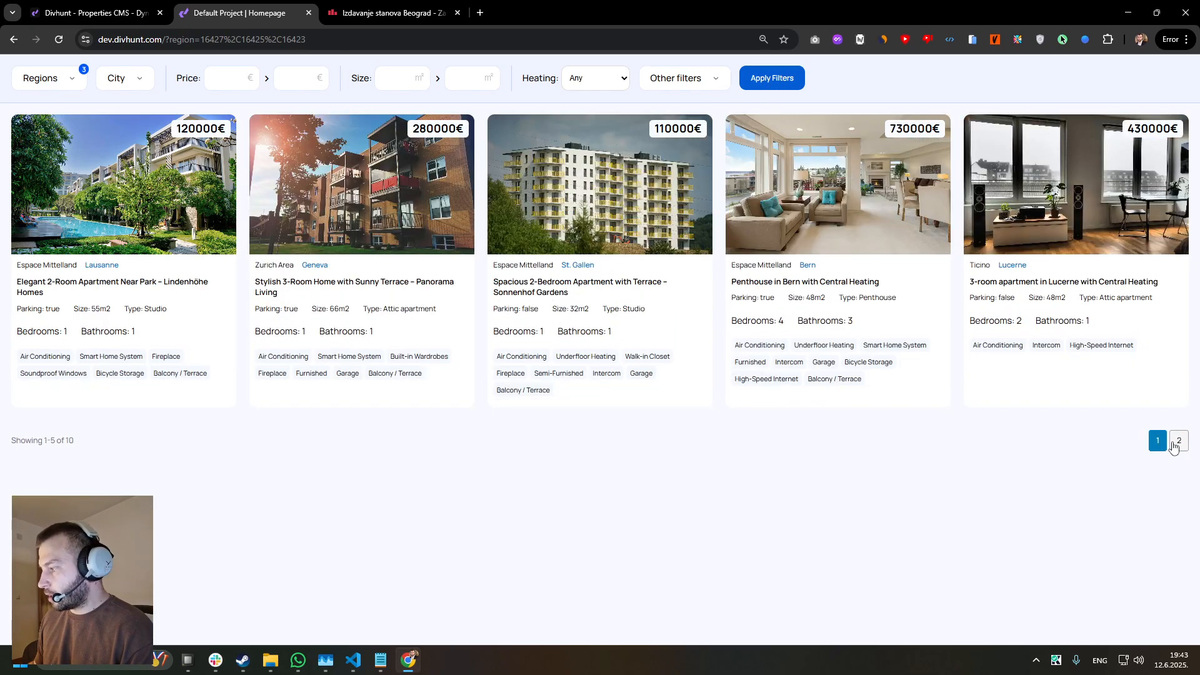
pyautogui.click(1177, 445)
pyautogui.click(1158, 445)
# - Clear the Ticino, Zurich Area and Espace Mittelland region filters, apply the change, and view page 3 of the listings
pyautogui.click(60, 83)
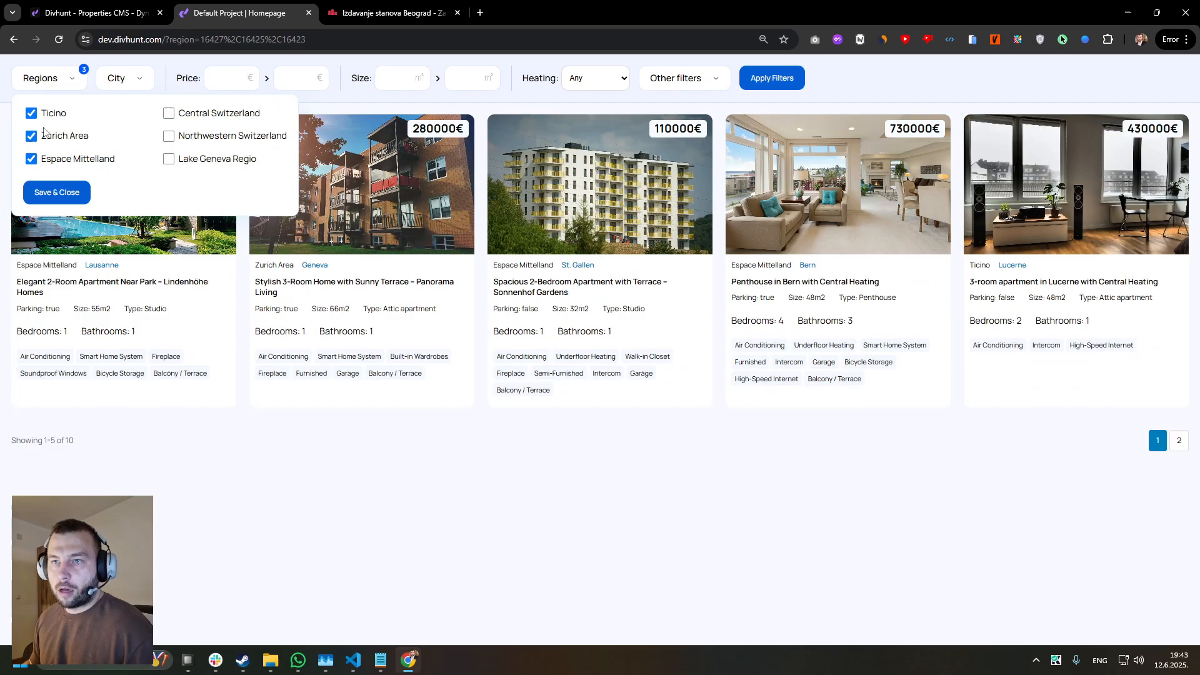
pyautogui.click(32, 135)
pyautogui.click(31, 159)
pyautogui.click(57, 192)
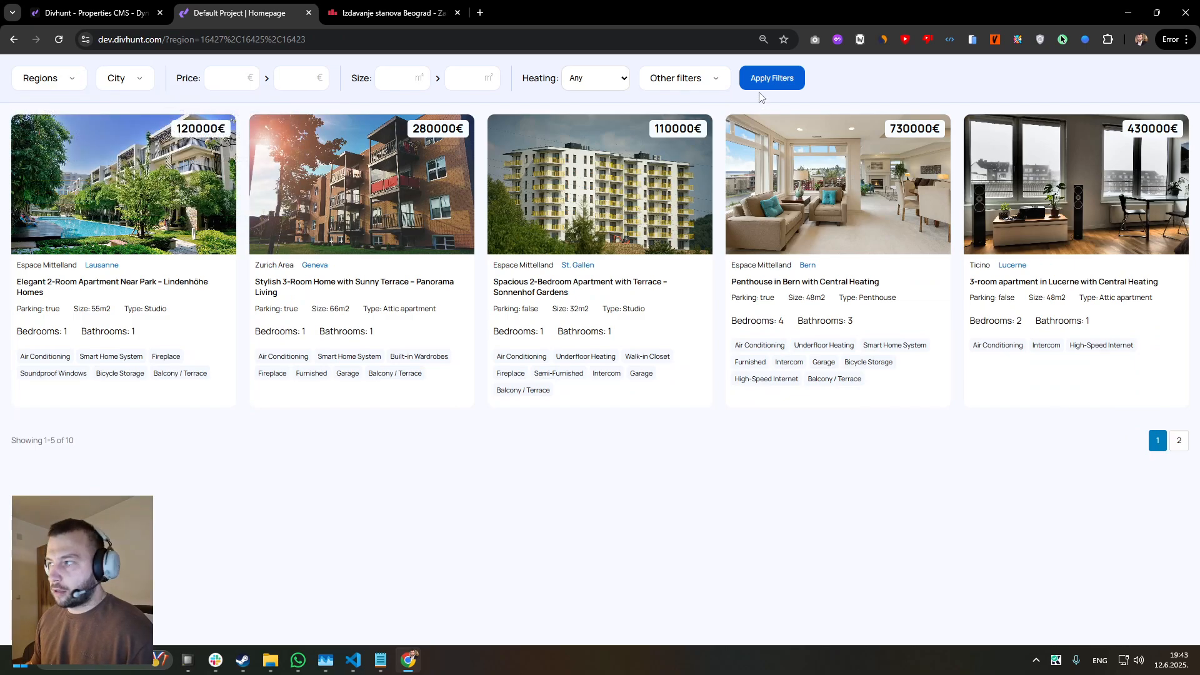
pyautogui.click(758, 88)
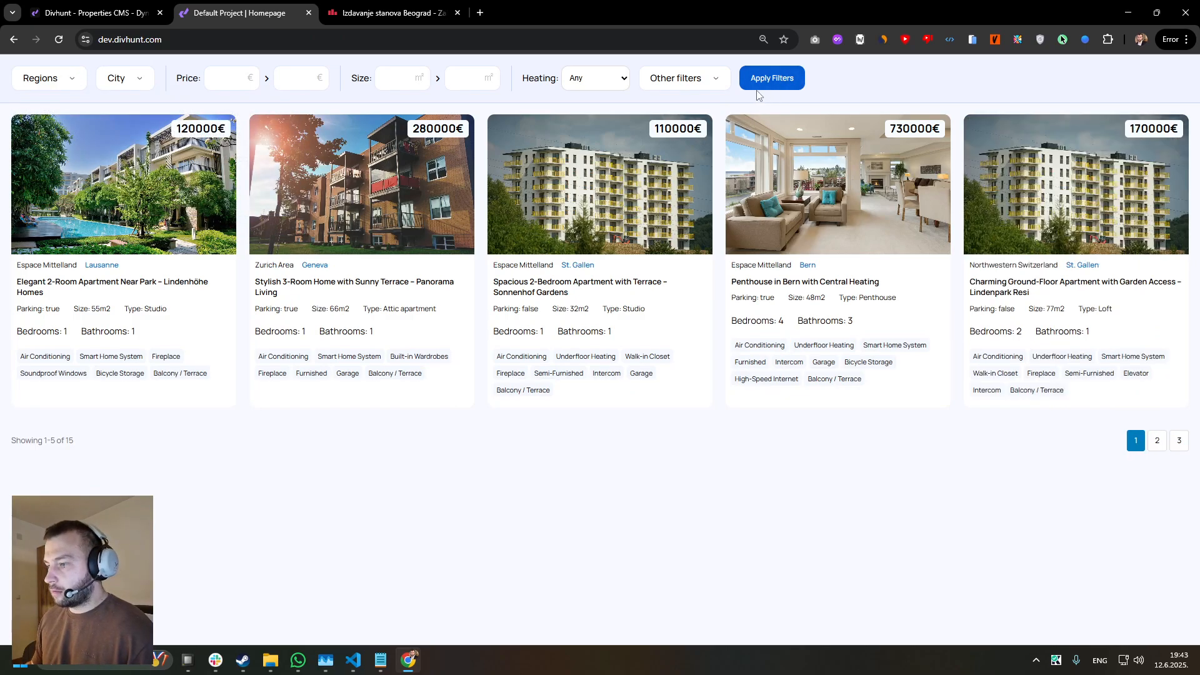
pyautogui.click(1178, 445)
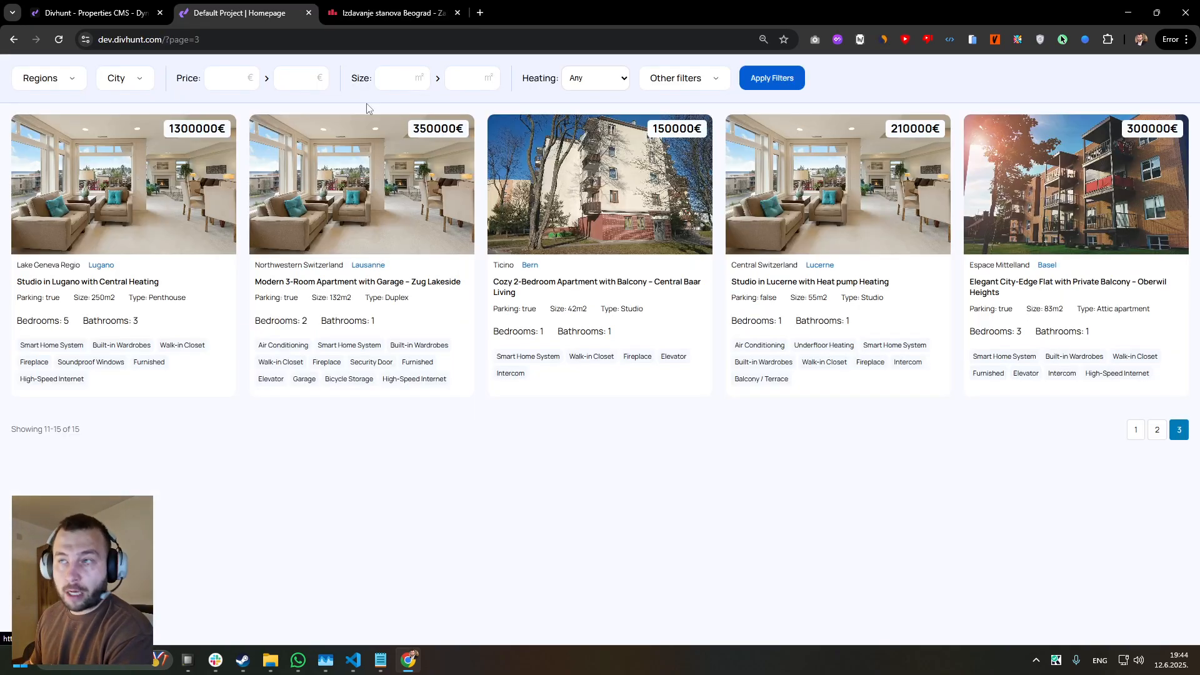
# - Examine the city, location, type, area and structure filters and the listing grid on the cityexpert rental site
pyautogui.click(368, 14)
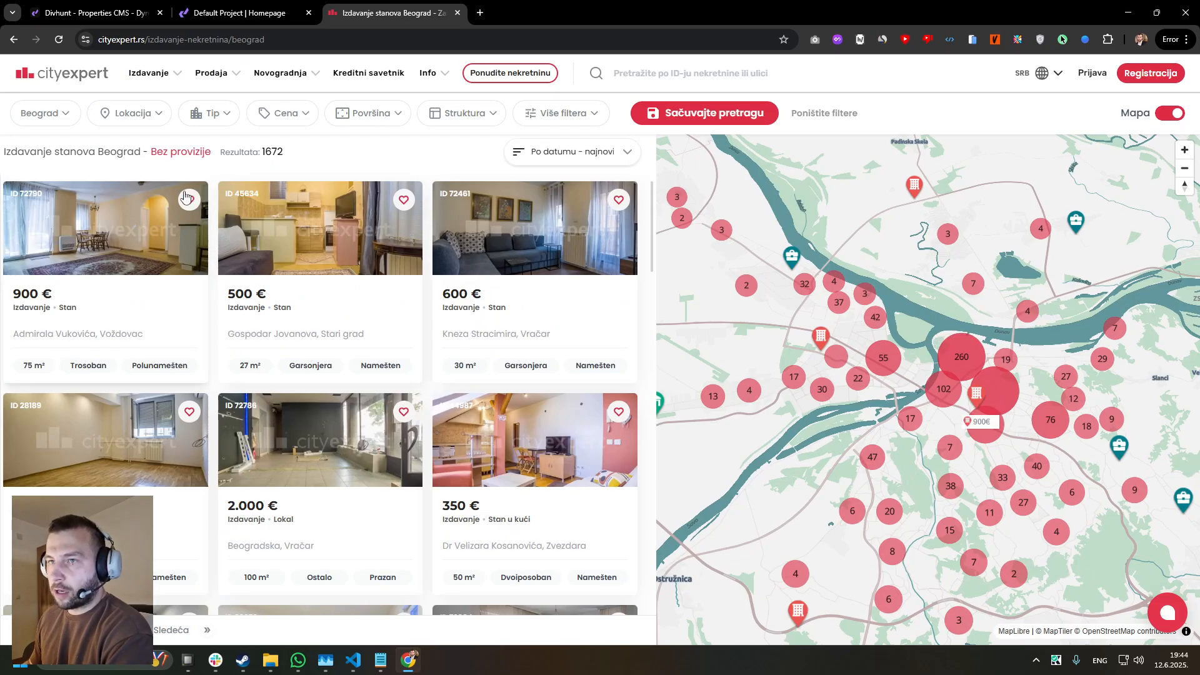
pyautogui.click(67, 113)
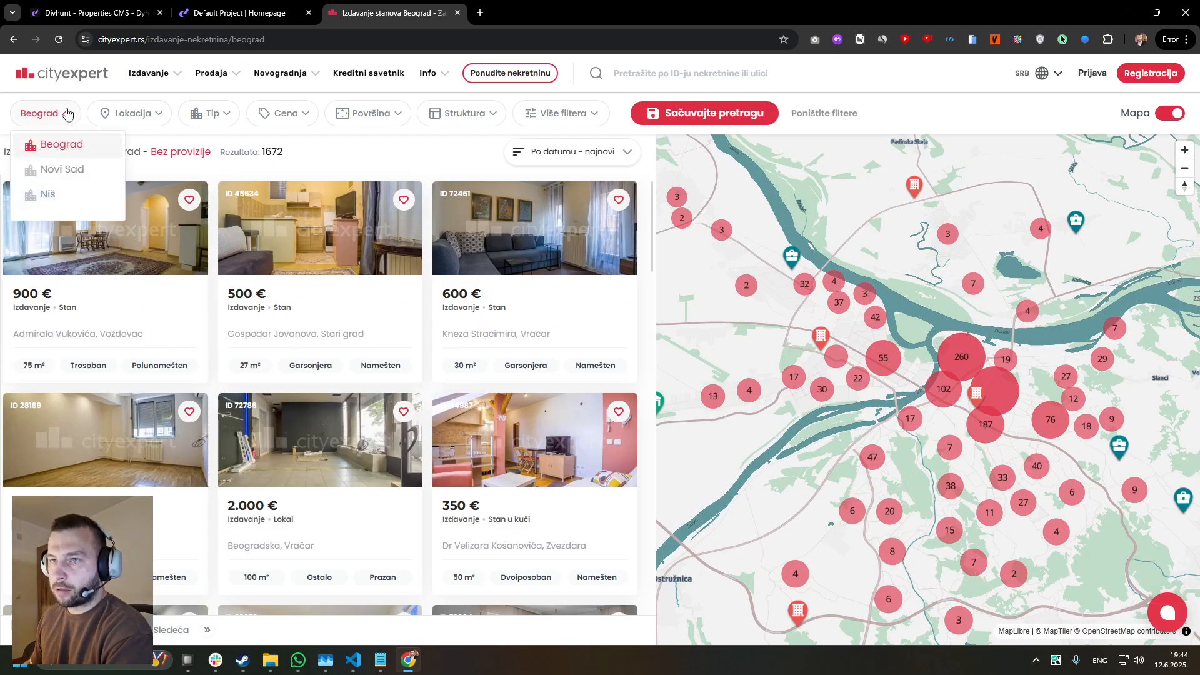
pyautogui.click(58, 114)
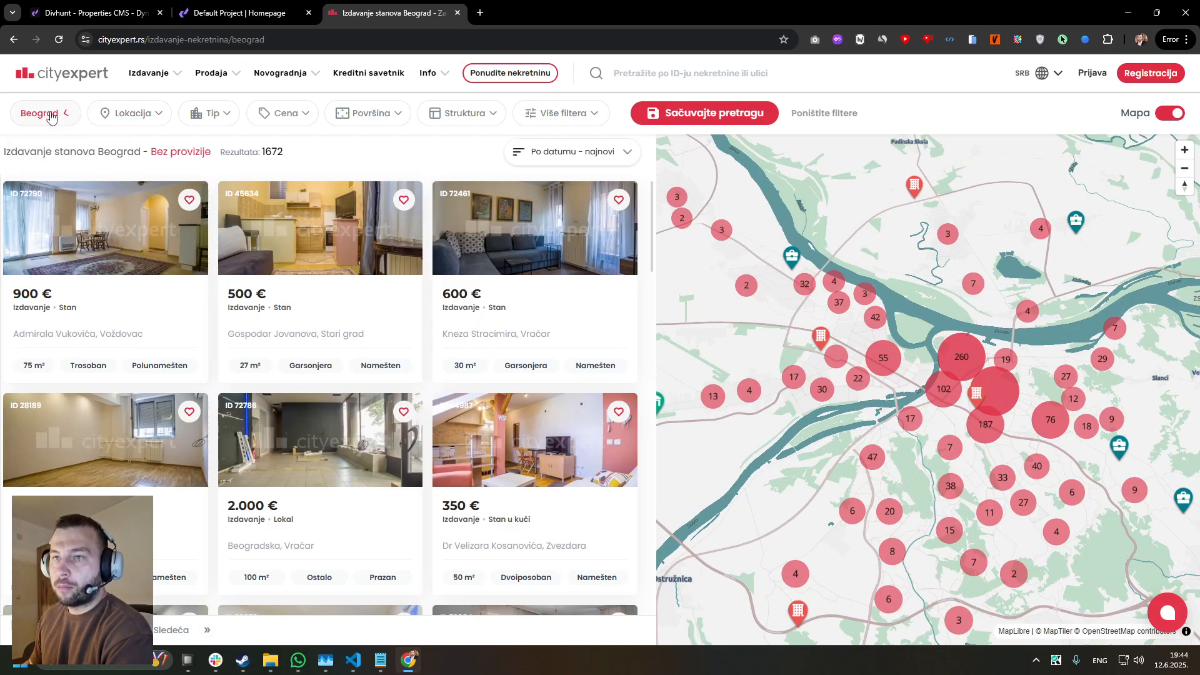
pyautogui.click(153, 113)
pyautogui.click(153, 114)
pyautogui.click(209, 113)
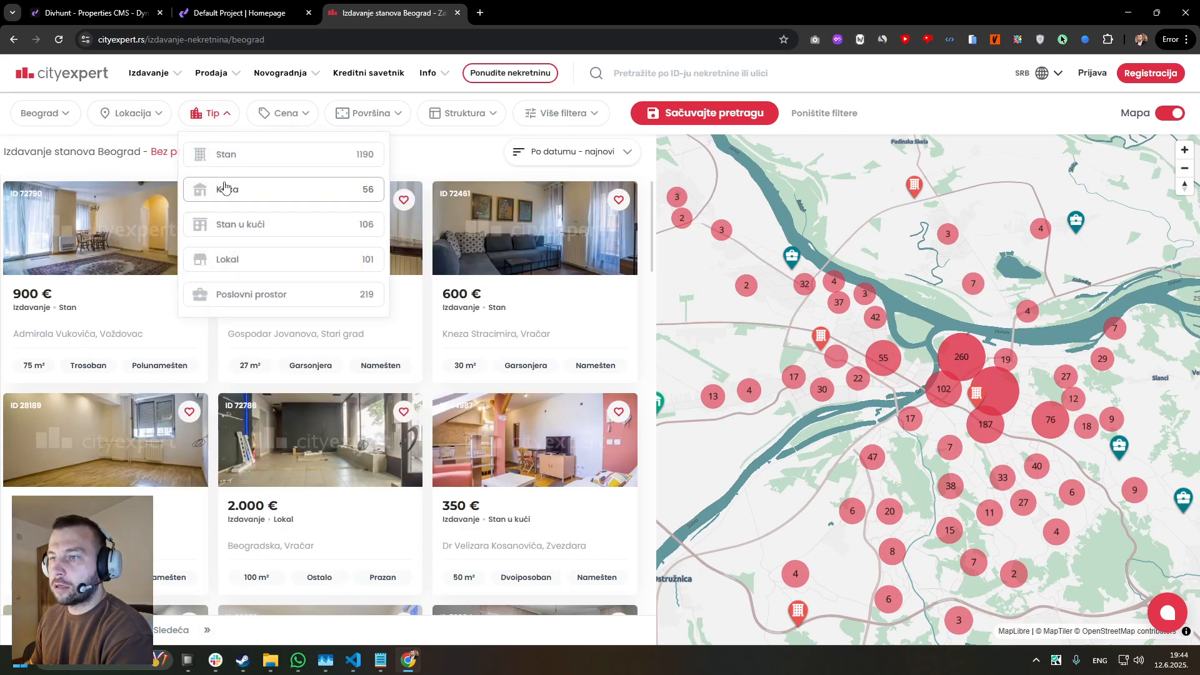
pyautogui.click(379, 117)
pyautogui.click(305, 160)
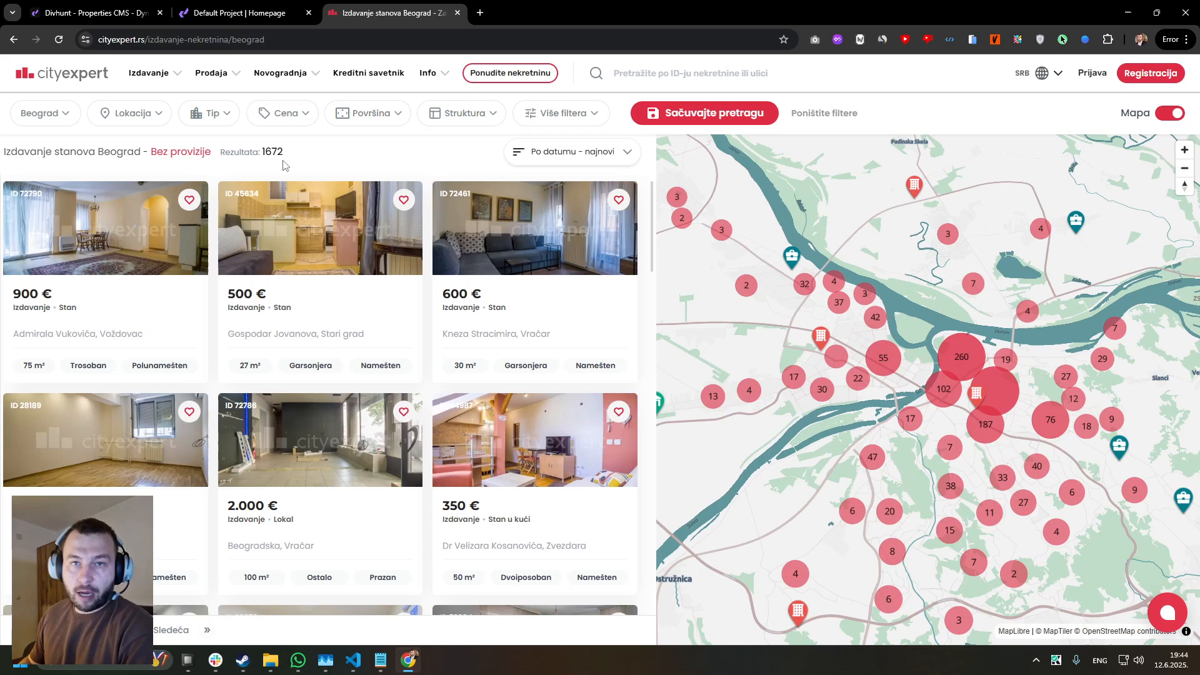
pyautogui.click(454, 119)
pyautogui.click(367, 148)
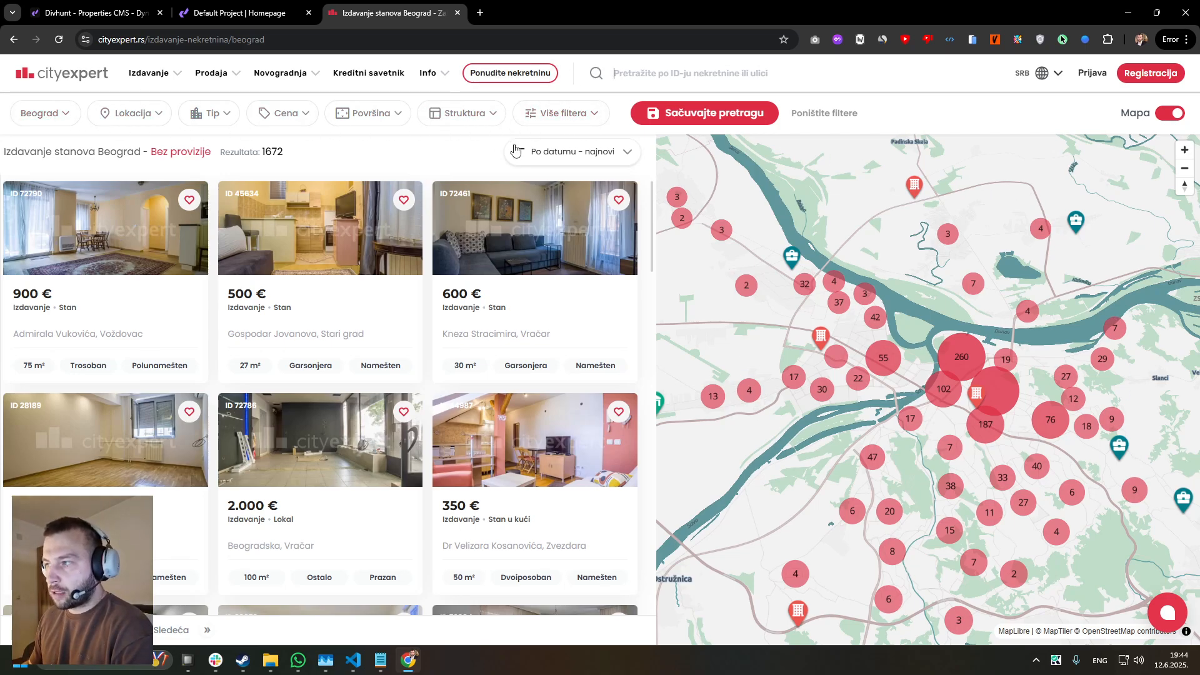
pyautogui.scroll(-5, 158, 623)
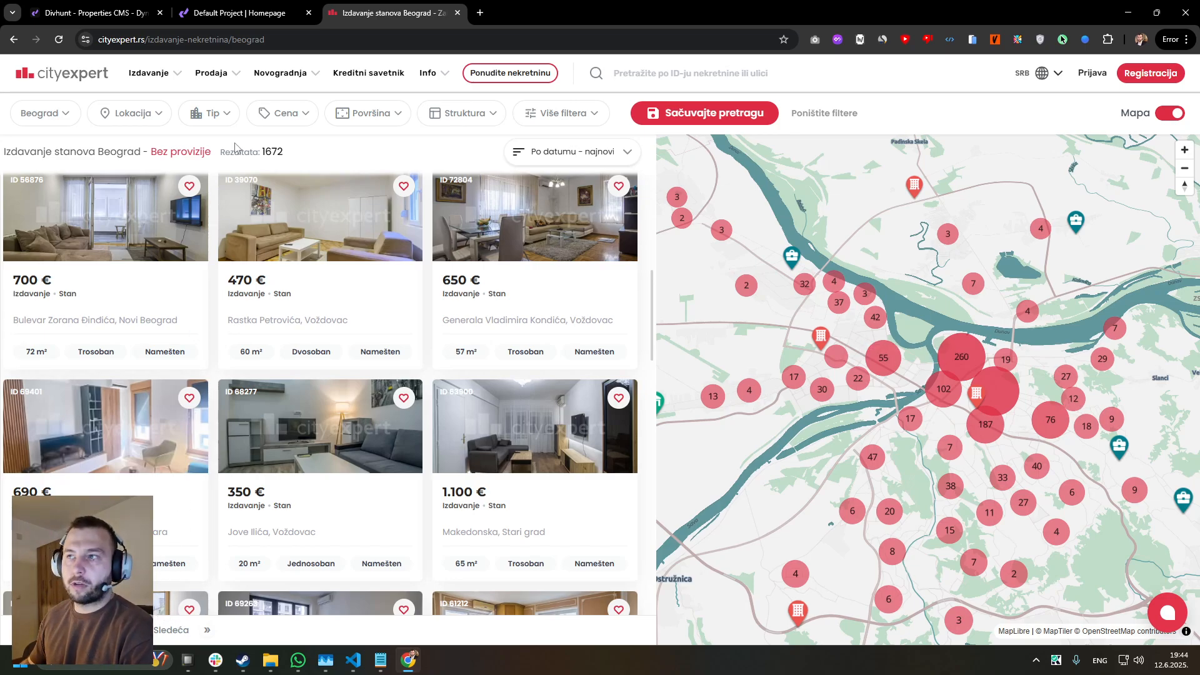
# - Switch to the Divhunt builder, look over the Video Page's property grid, and open the Homepage on the canvas
pyautogui.click(131, 12)
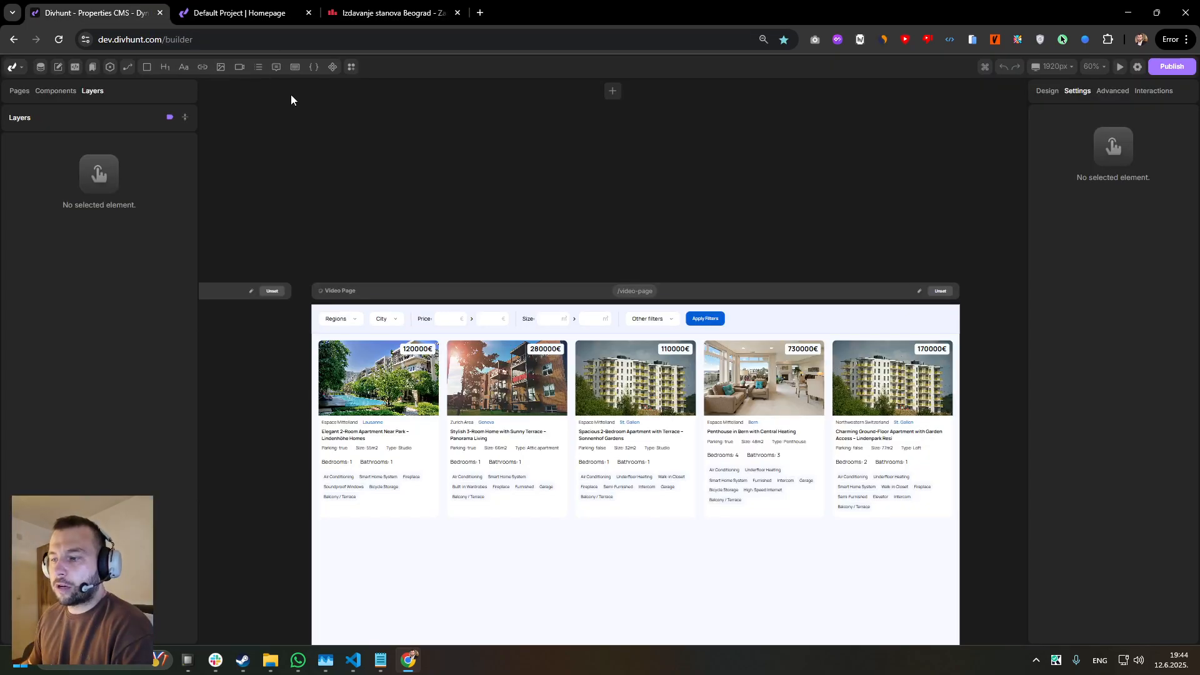
pyautogui.click(450, 387)
pyautogui.scroll(2, 381, 318)
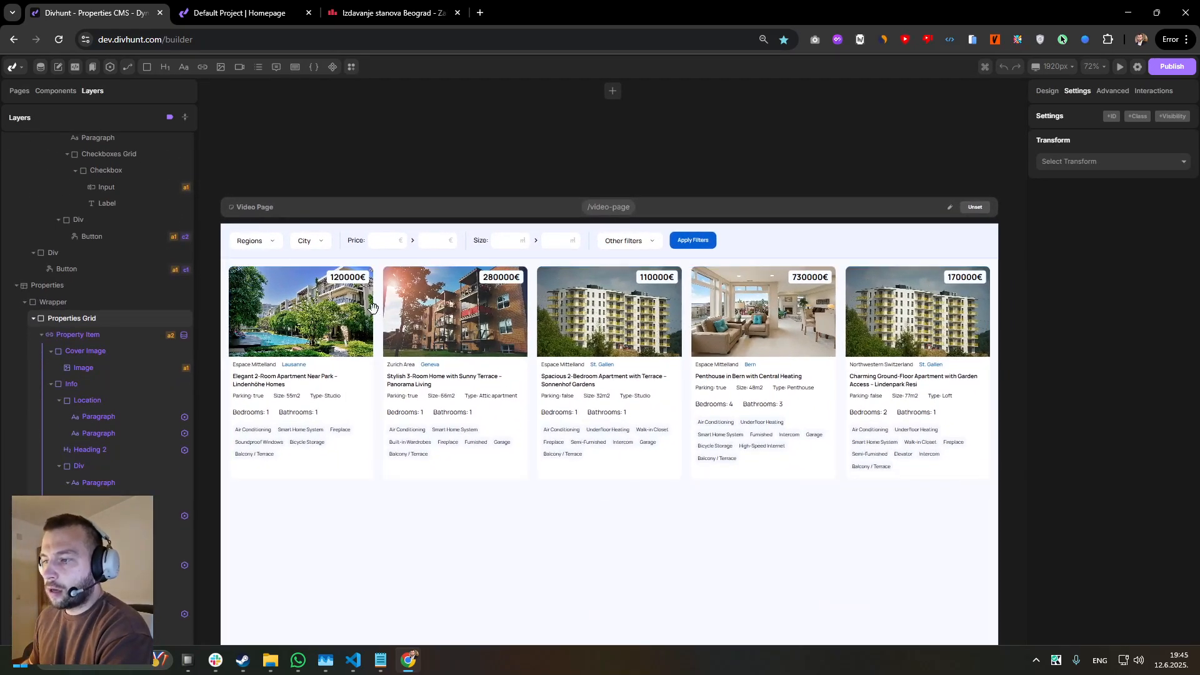
pyautogui.scroll(-2, 373, 306)
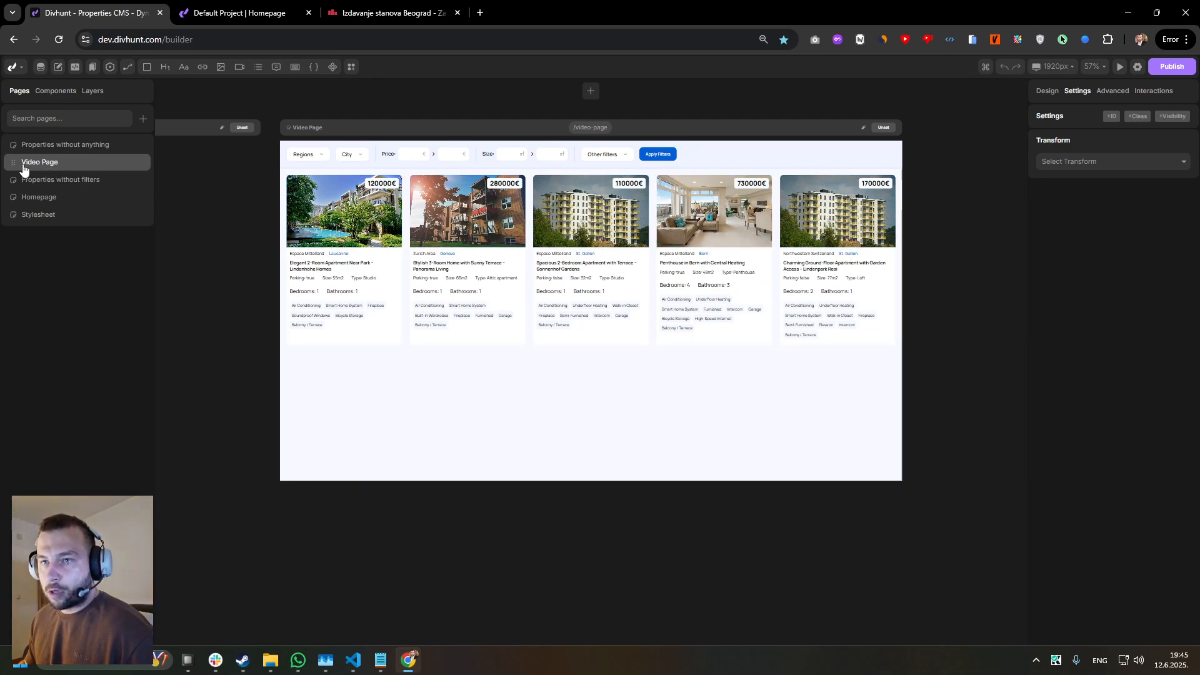
pyautogui.click(47, 197)
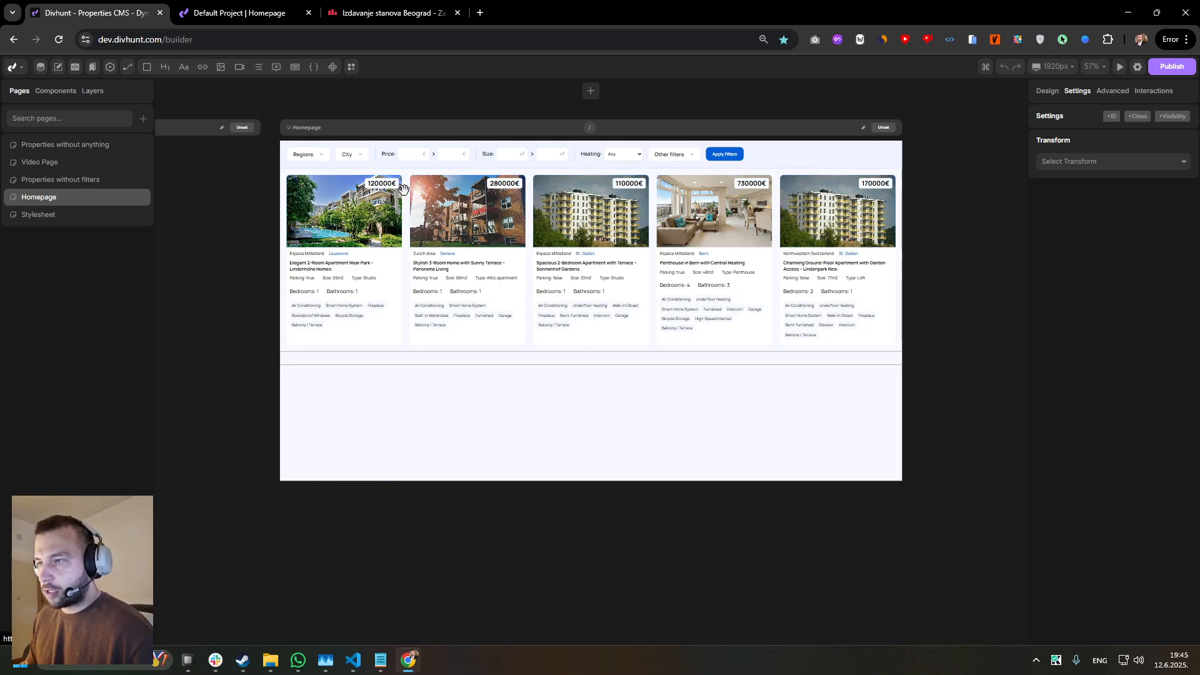
pyautogui.scroll(3, 409, 236)
pyautogui.scroll(2, 410, 236)
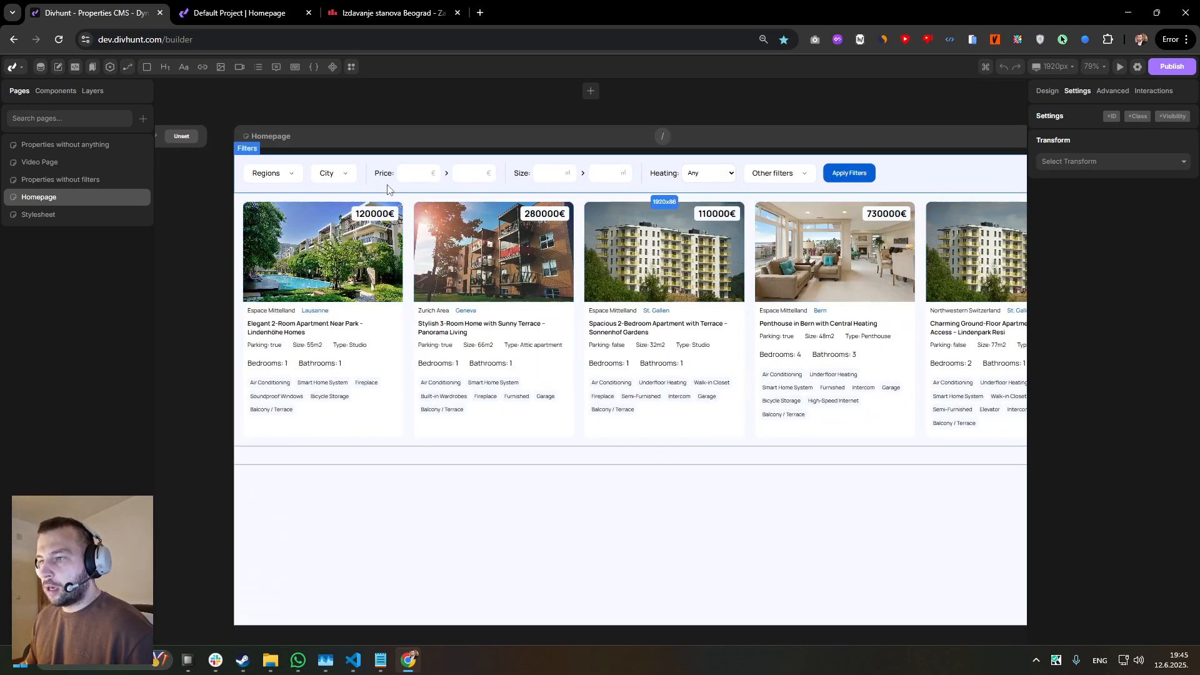
# - Open the Video Page in the Divhunt builder and select its Filters section
pyautogui.hotkey('ctrl', 'Tab')
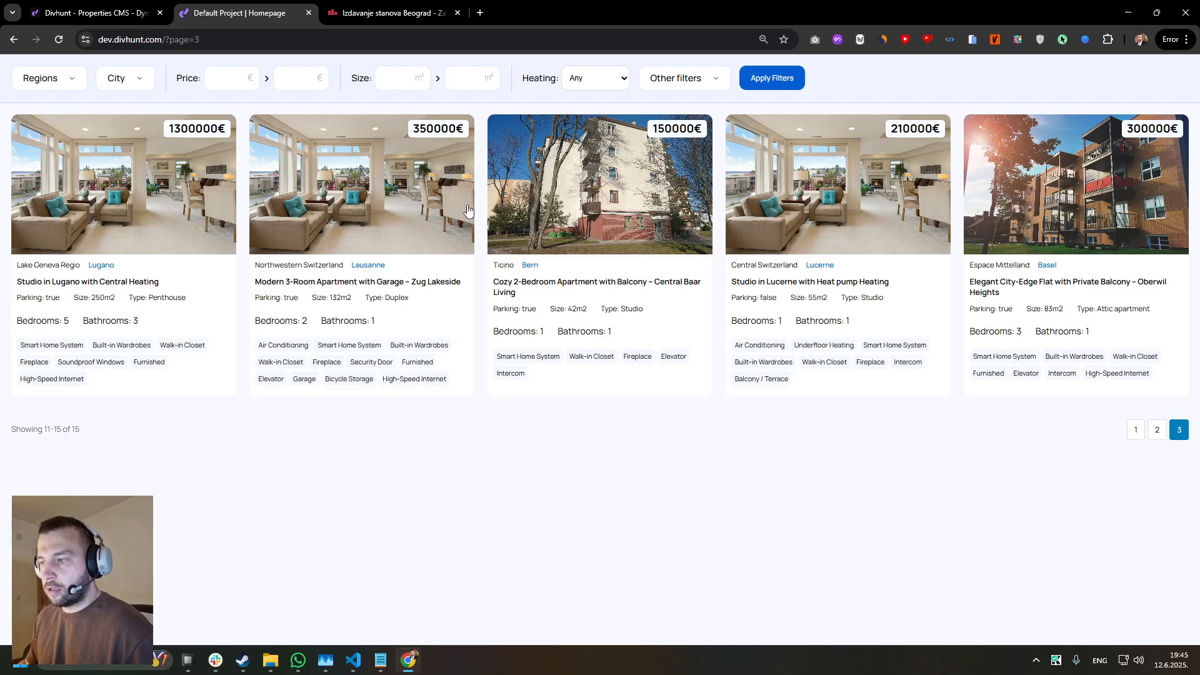
pyautogui.hotkey('ctrl', 'shift', 'Tab')
pyautogui.click(51, 163)
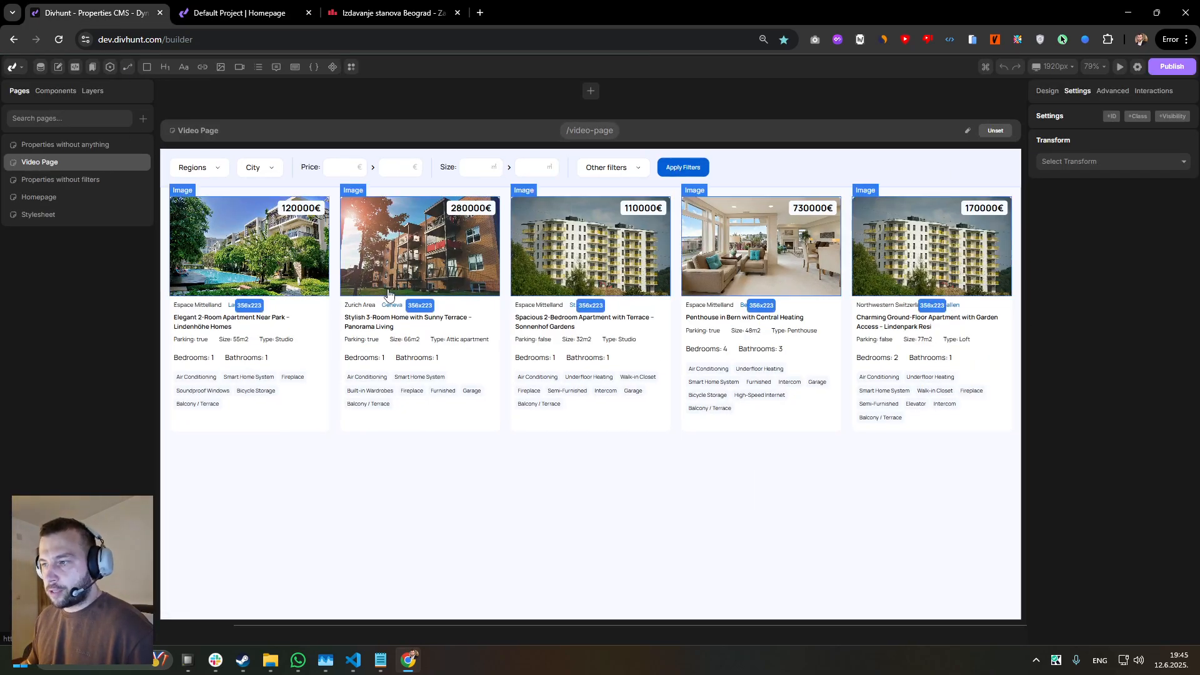
pyautogui.scroll(-2, 335, 307)
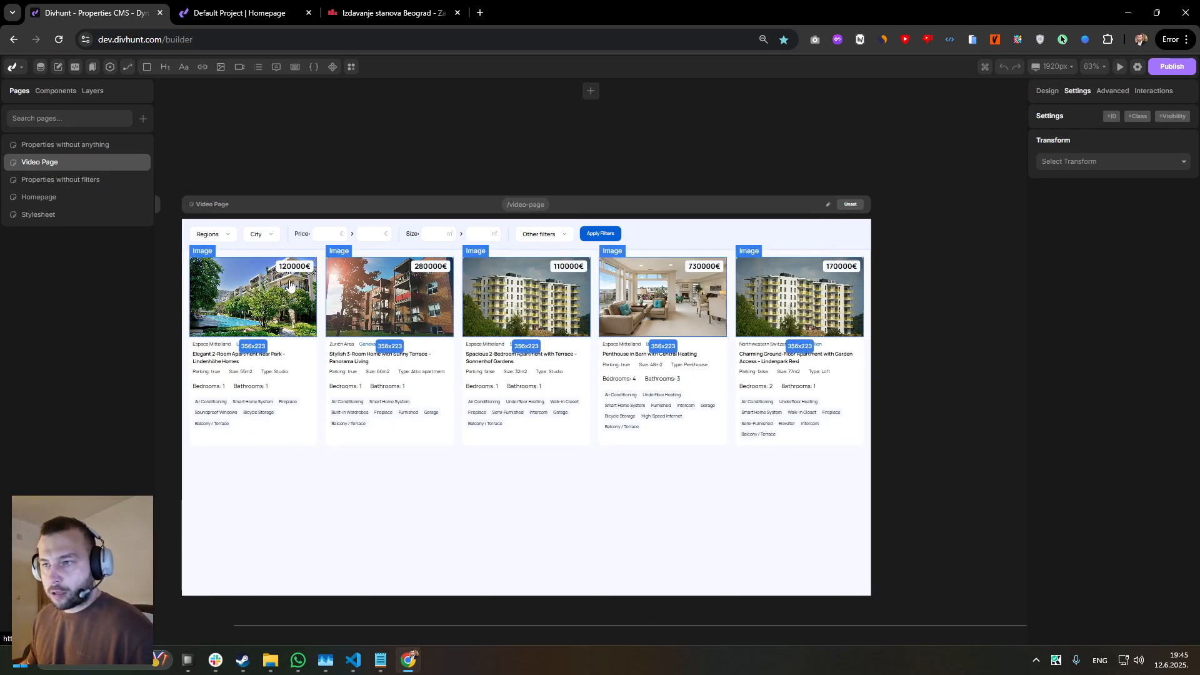
pyautogui.scroll(3, 289, 285)
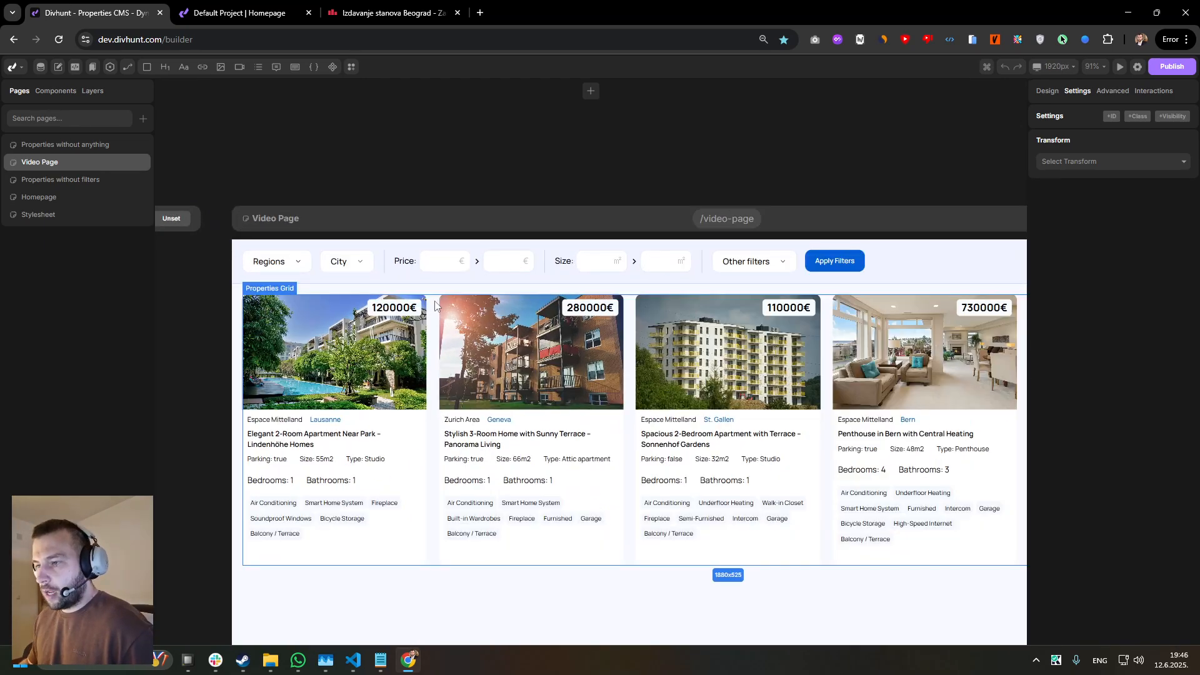
pyautogui.click(381, 284)
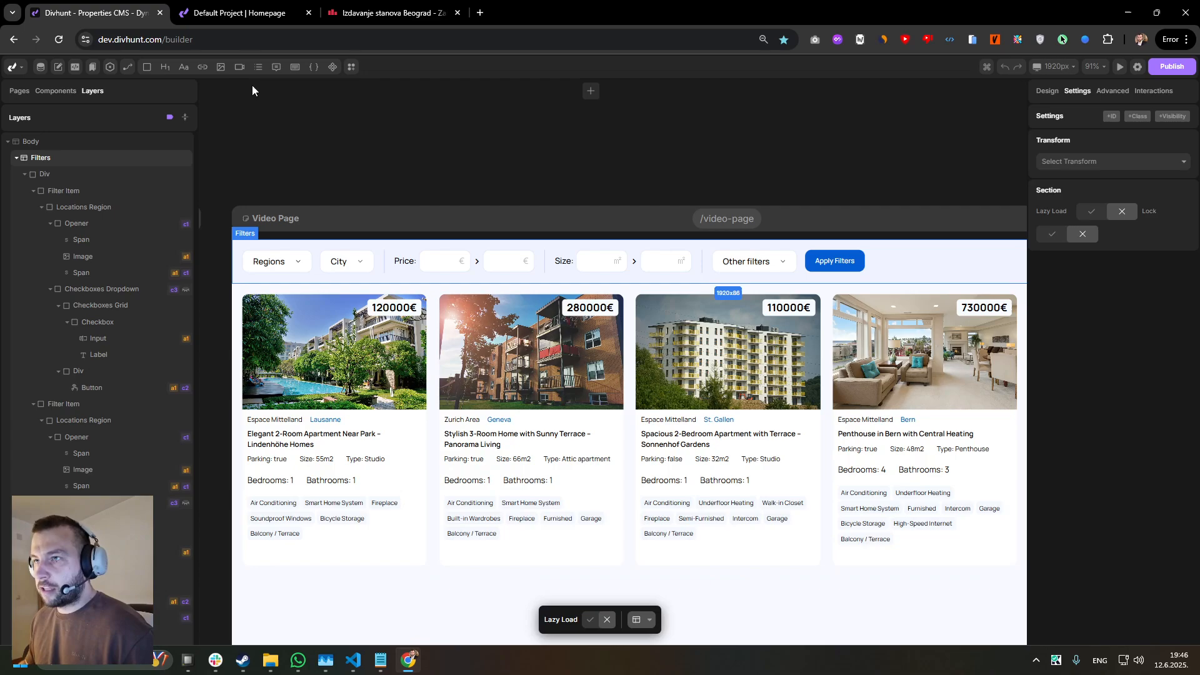
# - Check the region checkboxes in the live homepage's Regions dropdown and return to the builder
pyautogui.click(241, 13)
pyautogui.click(57, 85)
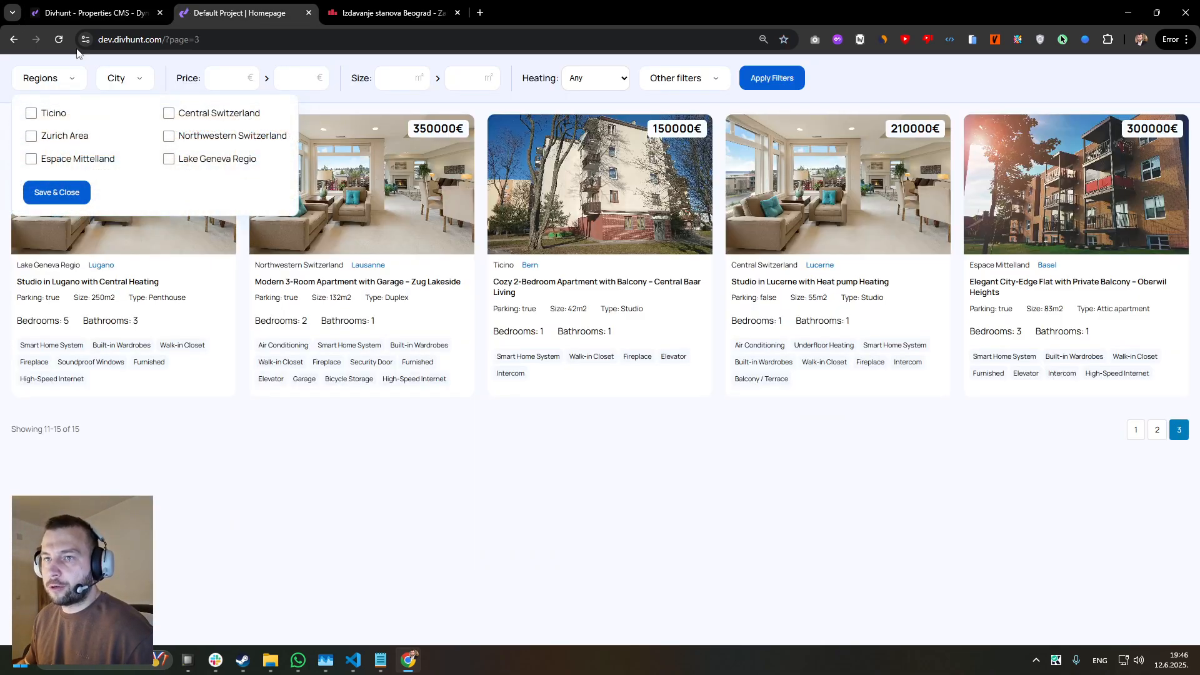
pyautogui.click(87, 13)
# - Inspect the Price and Size range inputs and the Apply Filters button in the Video Page's filter bar
pyautogui.scroll(2, 384, 300)
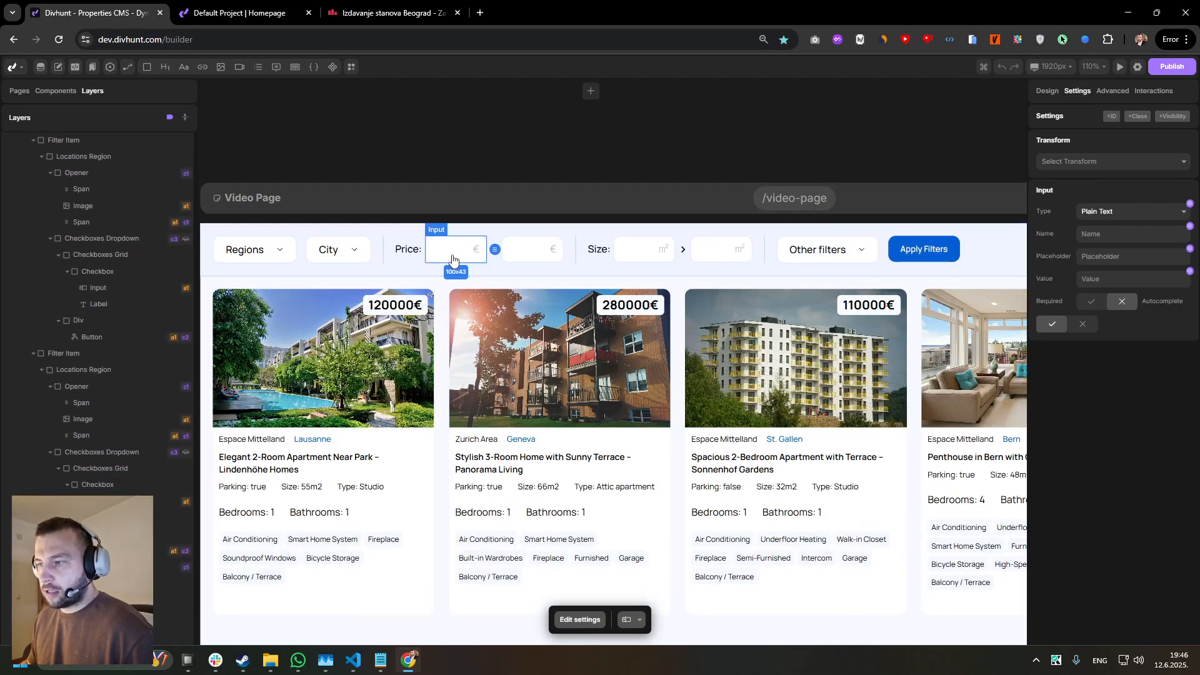
pyautogui.click(544, 254)
pyautogui.click(713, 250)
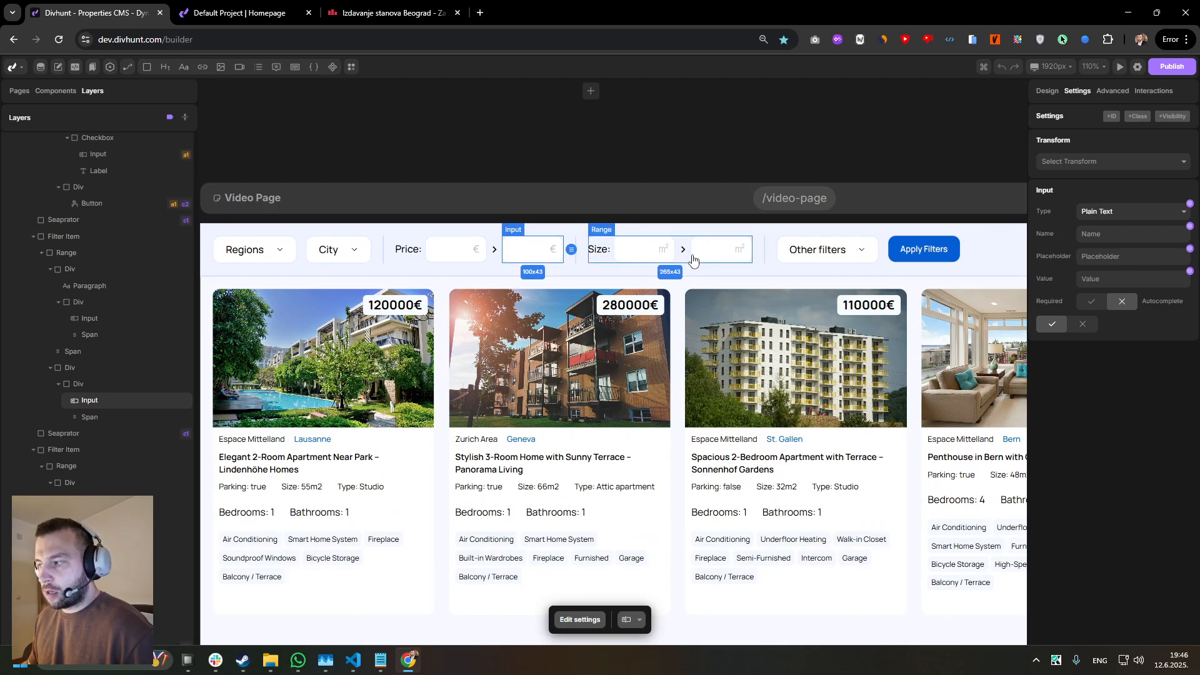
pyautogui.scroll(-3, 778, 247)
pyautogui.click(783, 250)
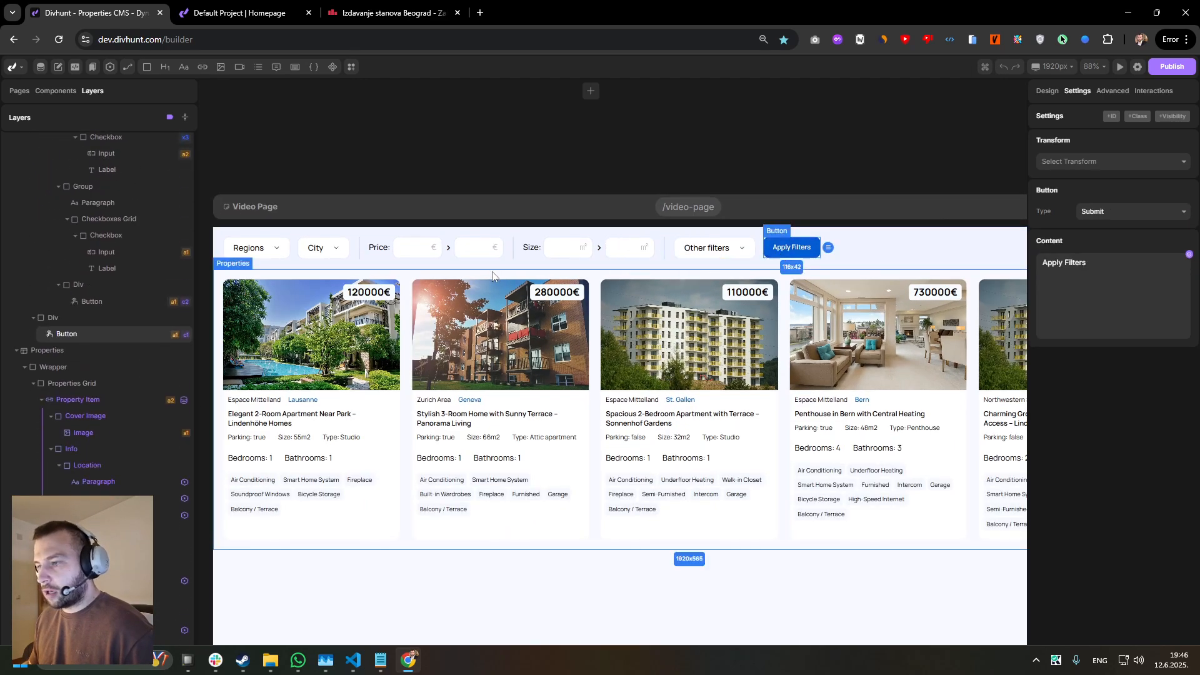
# - Change the layout mode of the Regions filter's hidden Checkboxes Dropdown so that it displays on the canvas
pyautogui.click(264, 249)
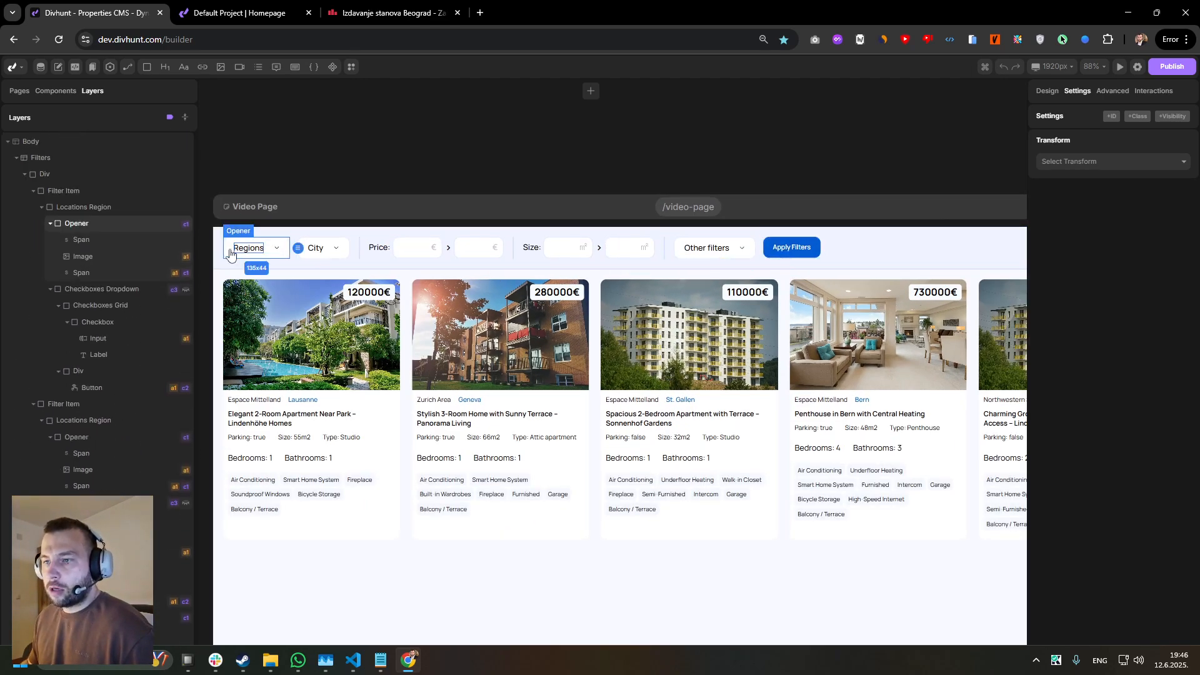
pyautogui.scroll(2, 291, 247)
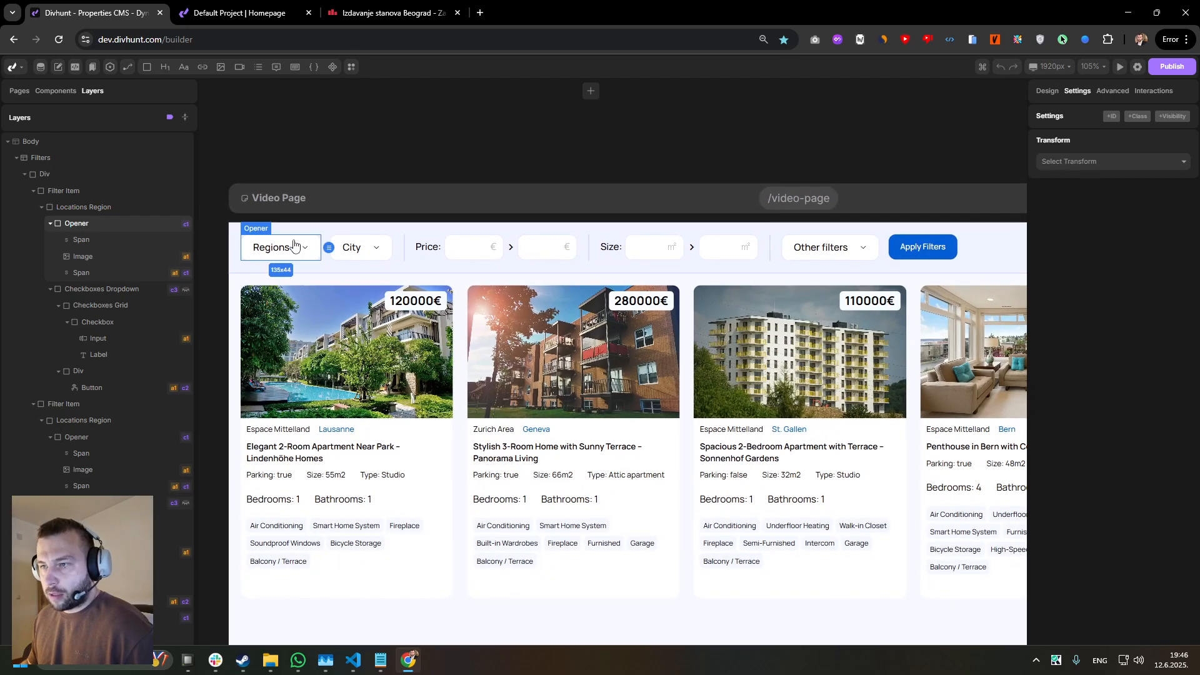
pyautogui.click(116, 289)
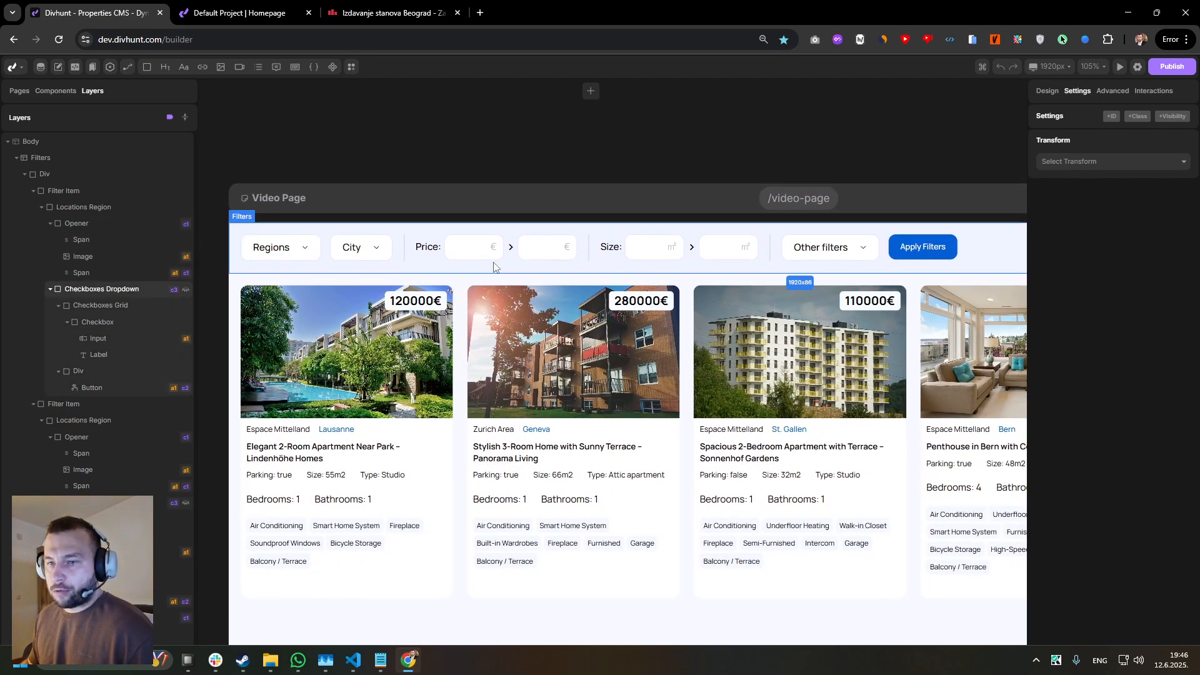
pyautogui.click(1048, 92)
pyautogui.click(1061, 206)
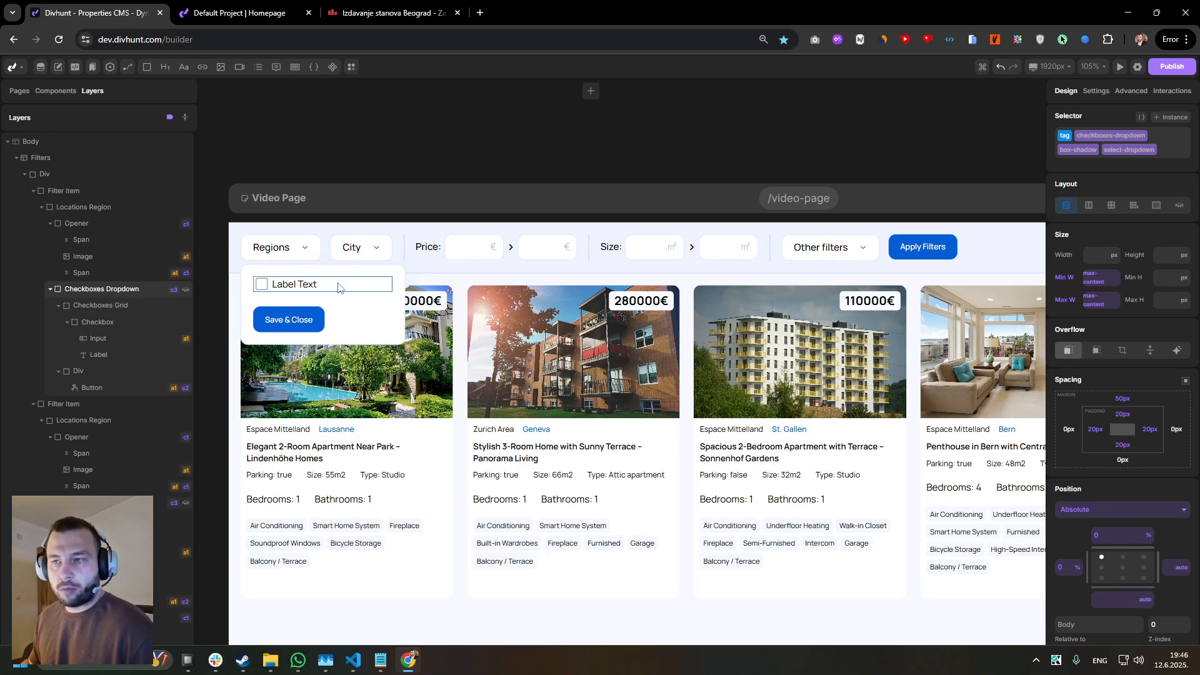
# - Check the Regions and City dropdowns and the Price and Size range inputs in the live homepage's filter bar
pyautogui.click(243, 19)
pyautogui.click(62, 87)
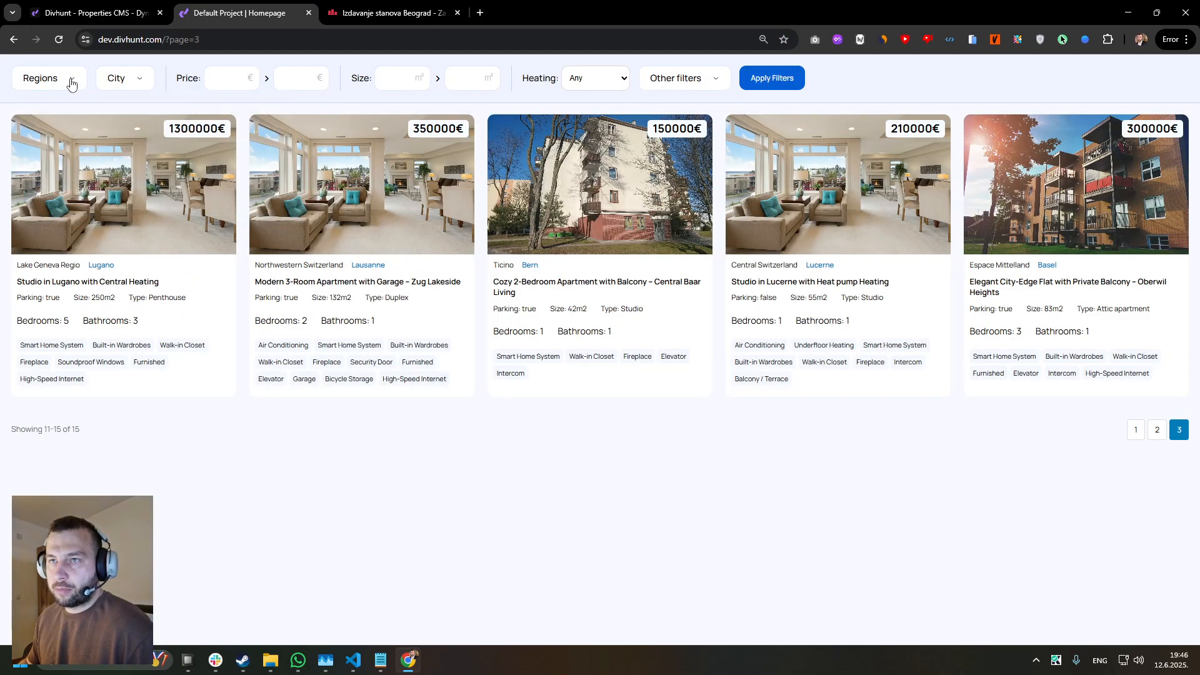
pyautogui.click(70, 85)
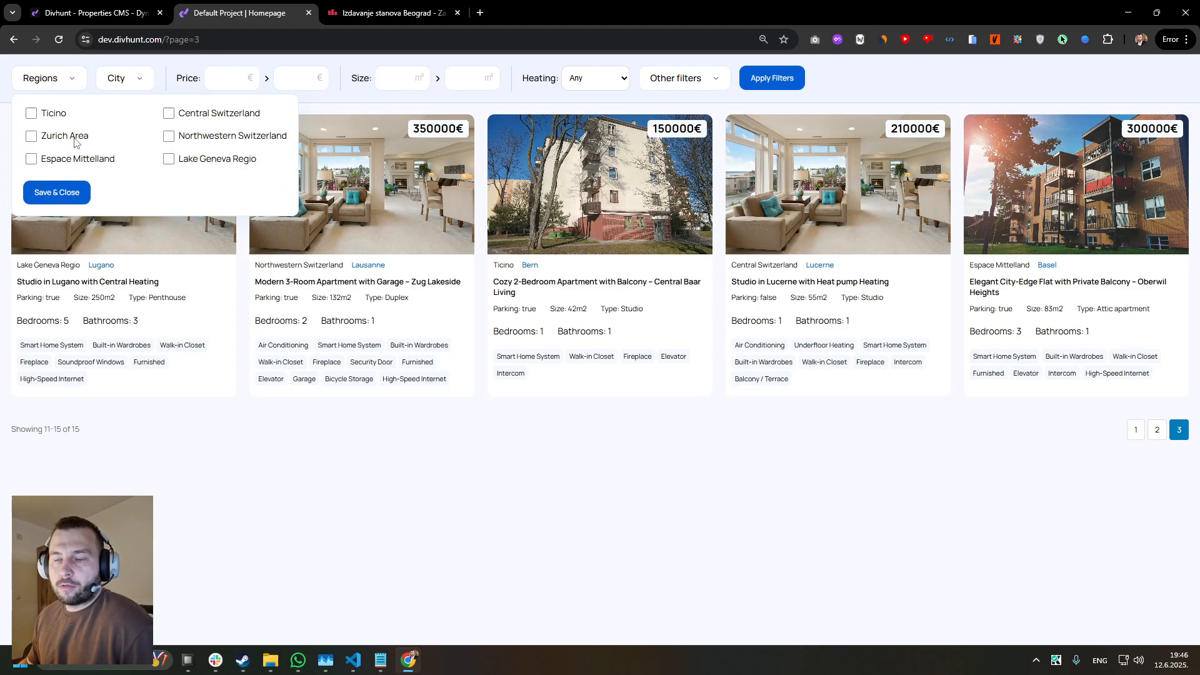
pyautogui.click(115, 76)
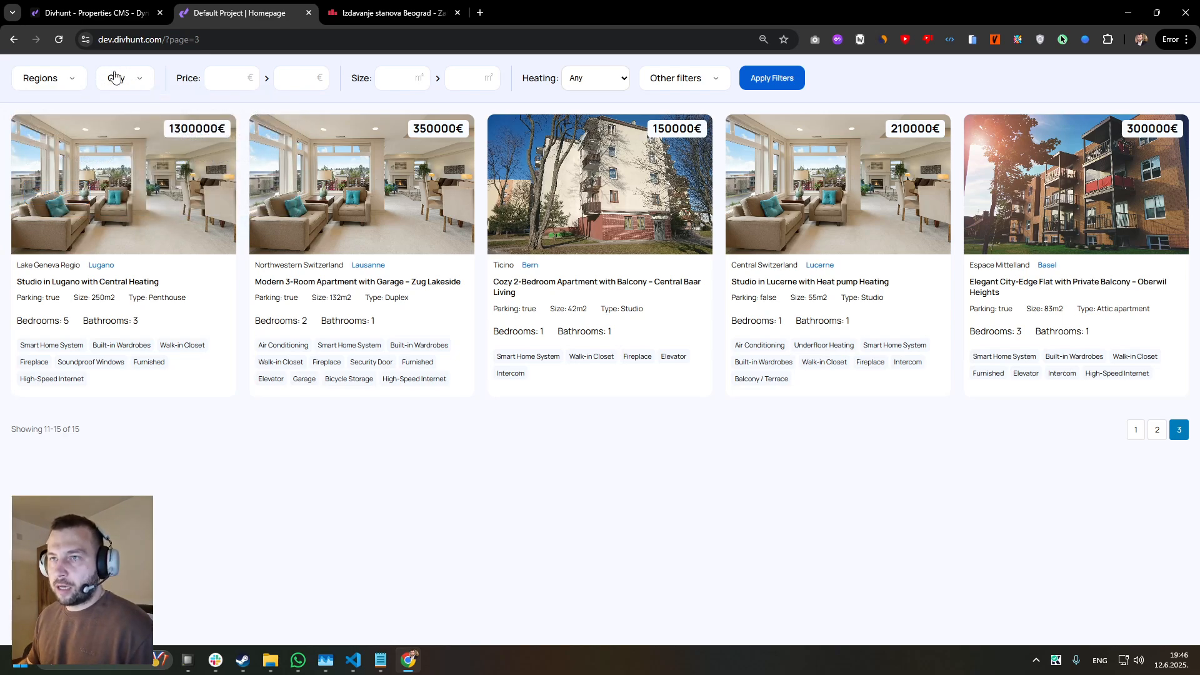
pyautogui.click(226, 81)
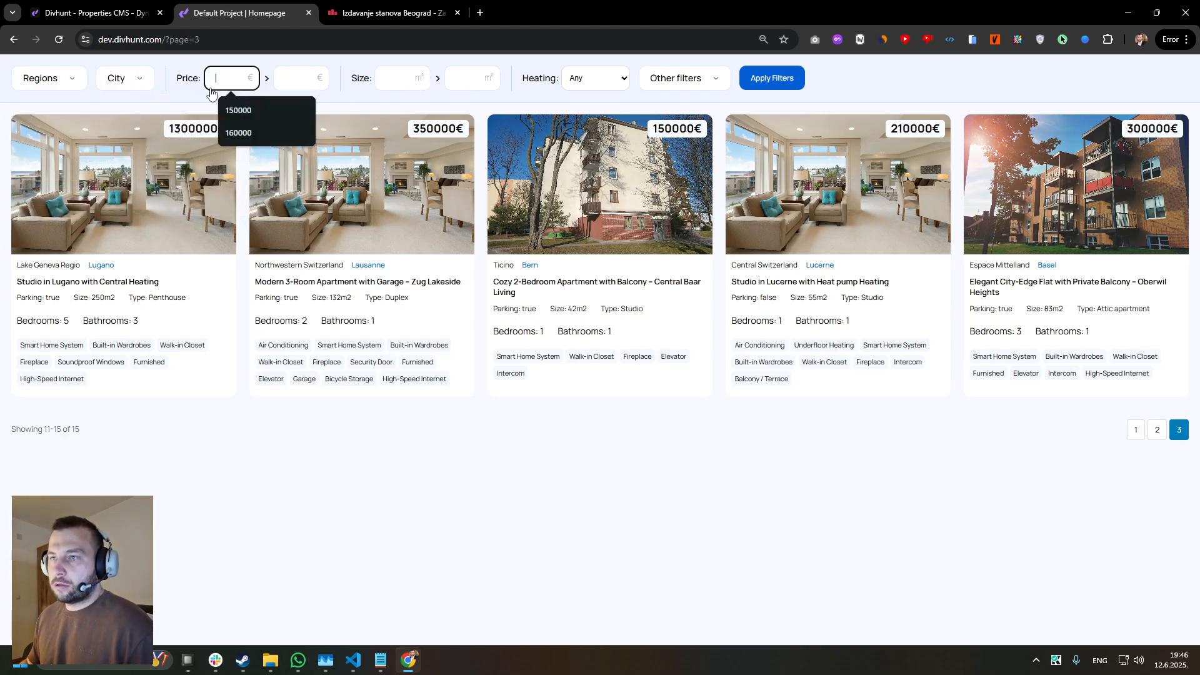
pyautogui.click(294, 79)
pyautogui.click(397, 79)
pyautogui.click(467, 79)
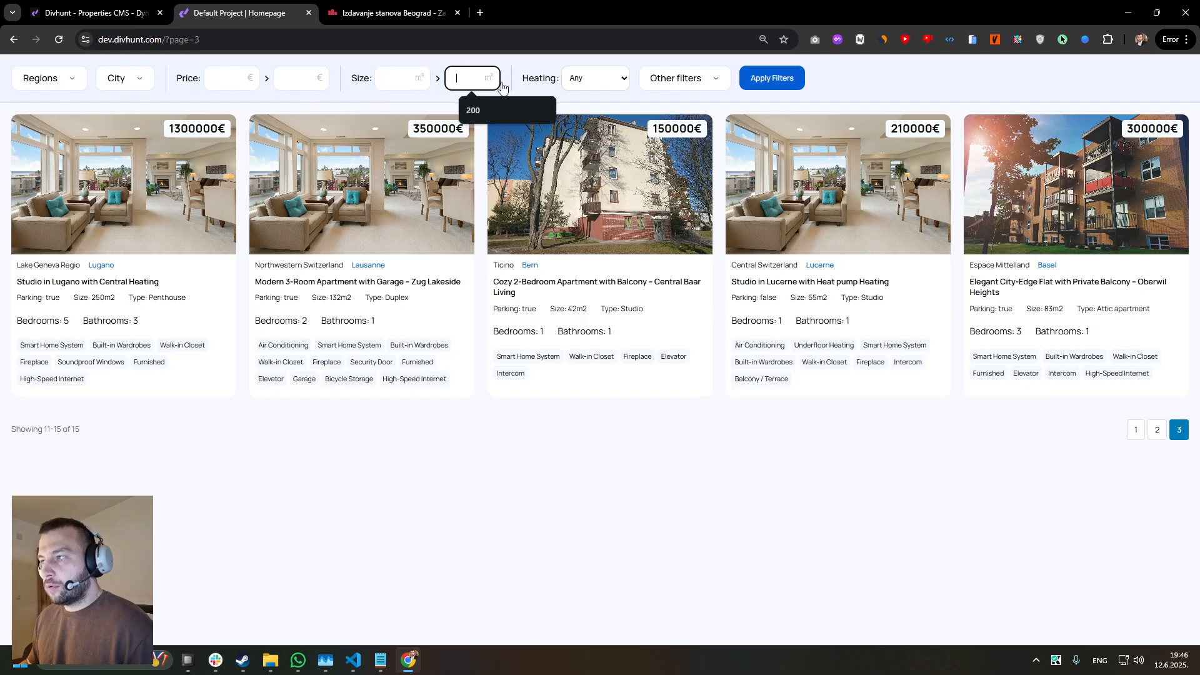
# - Check the Heating select and the Other filters checkboxes on the live homepage, and return to the builder
pyautogui.click(594, 79)
pyautogui.click(576, 99)
pyautogui.click(697, 78)
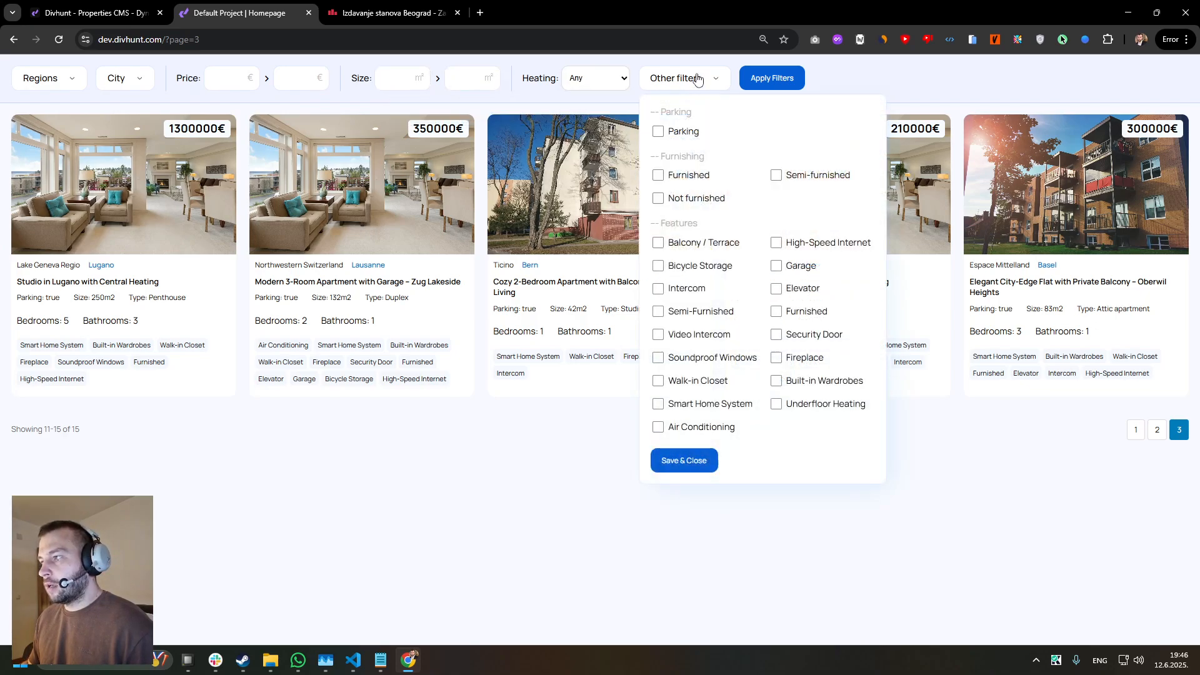
pyautogui.click(829, 86)
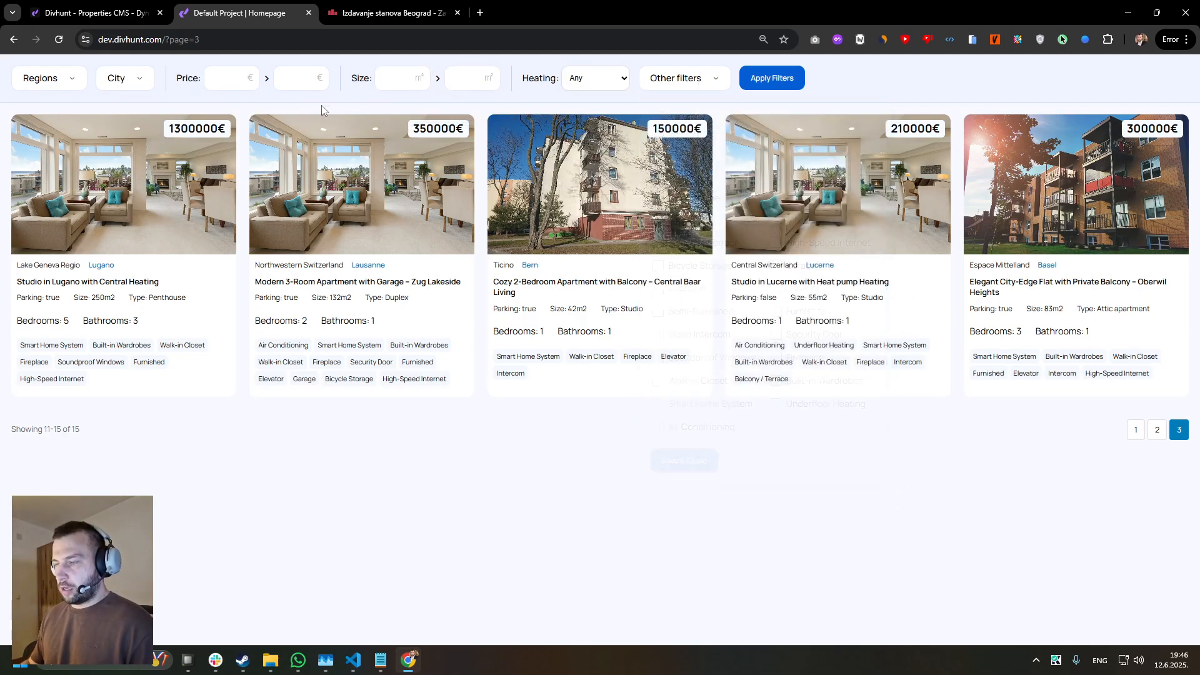
pyautogui.click(99, 9)
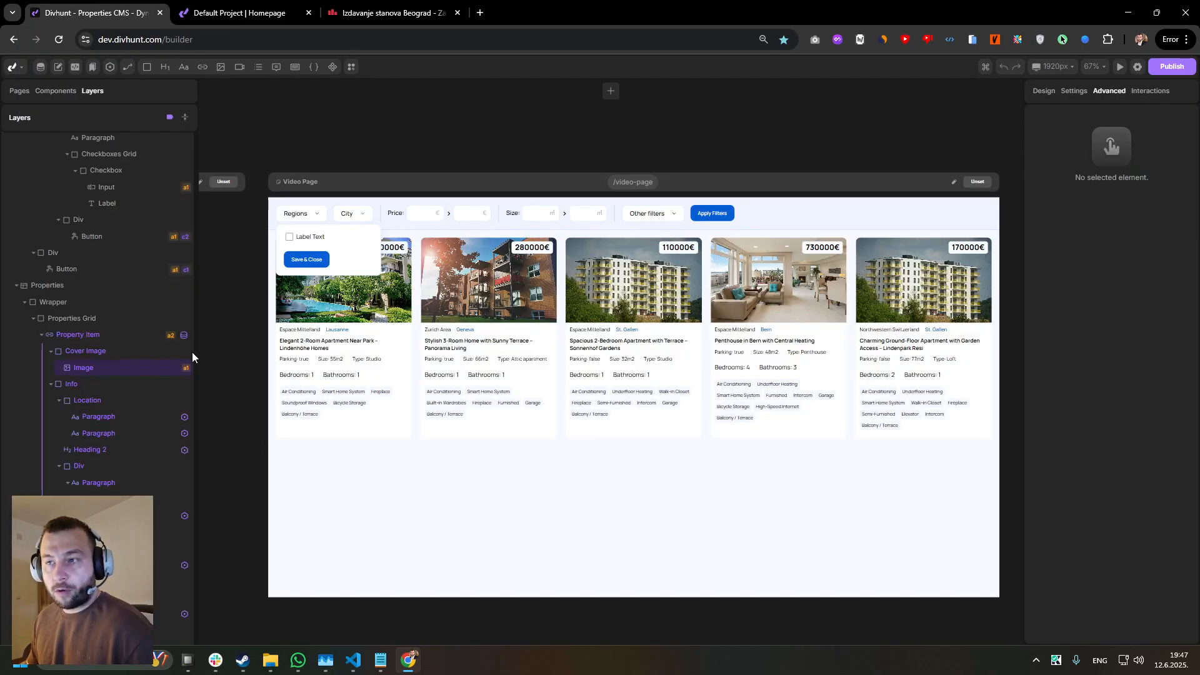
# - Open the Elegant 2-Room Apartment Near Park item in the Properties collection and examine its Price Eur, Region and City fields
pyautogui.click(40, 67)
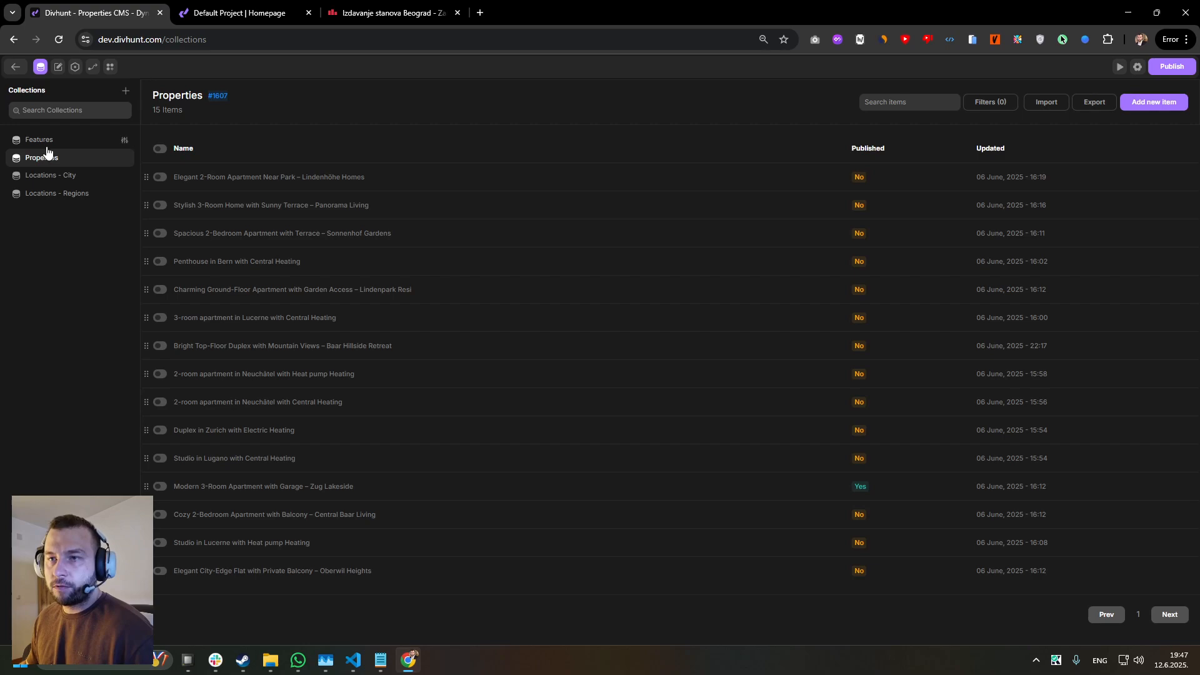
pyautogui.click(202, 181)
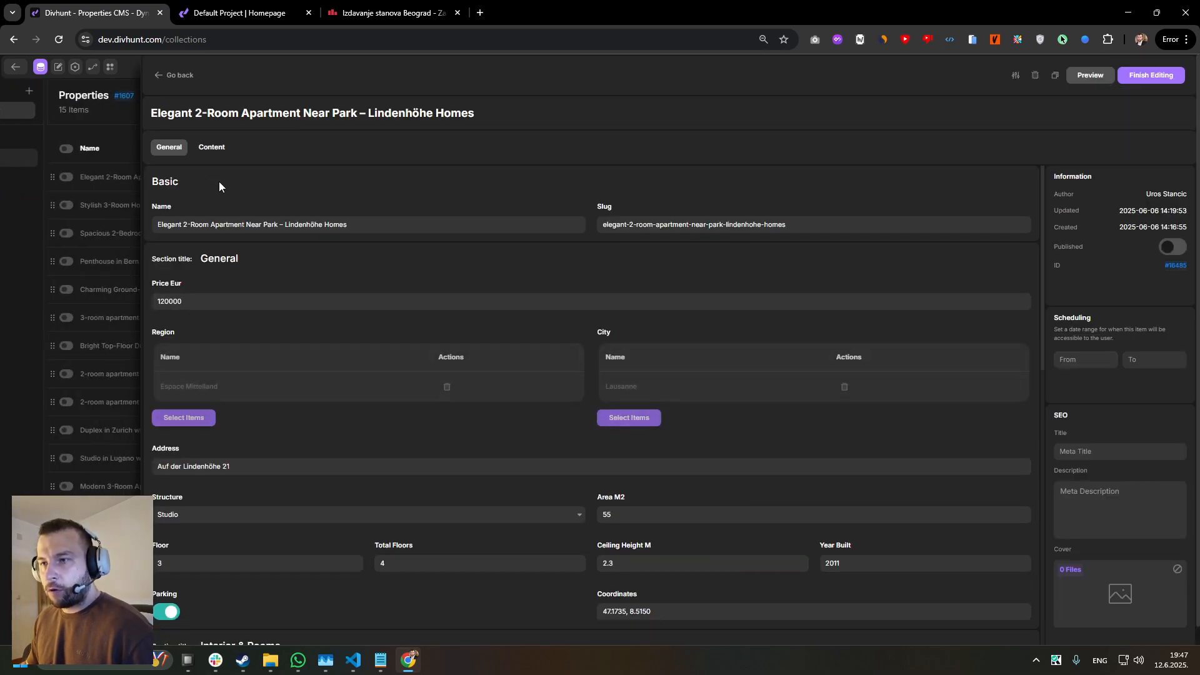
pyautogui.scroll(-2, 224, 185)
pyautogui.doubleClick(194, 239)
pyautogui.scroll(-1, 190, 253)
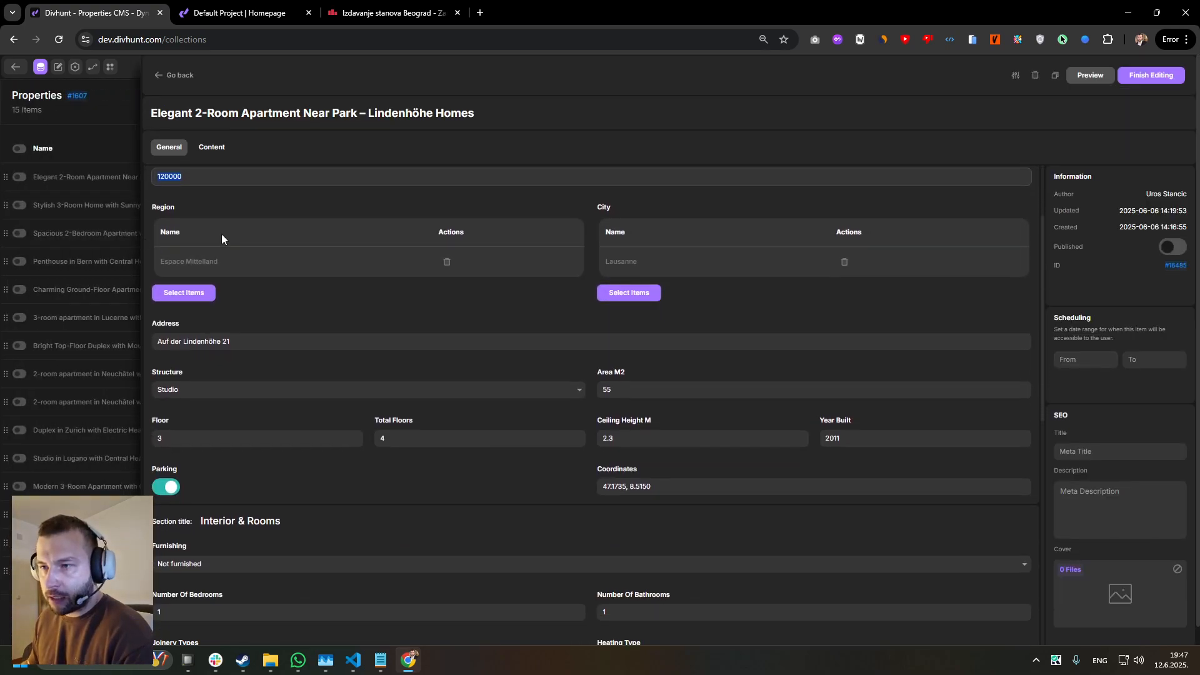
pyautogui.doubleClick(162, 207)
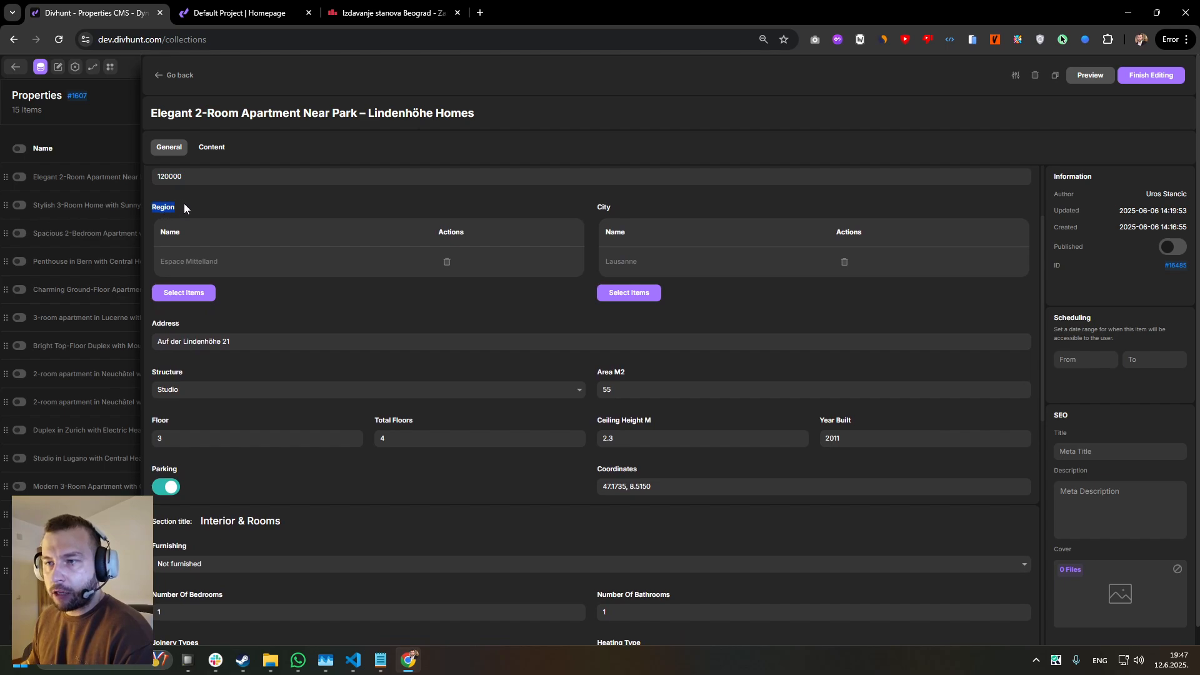
pyautogui.moveTo(636, 207); pyautogui.dragTo(599, 221)
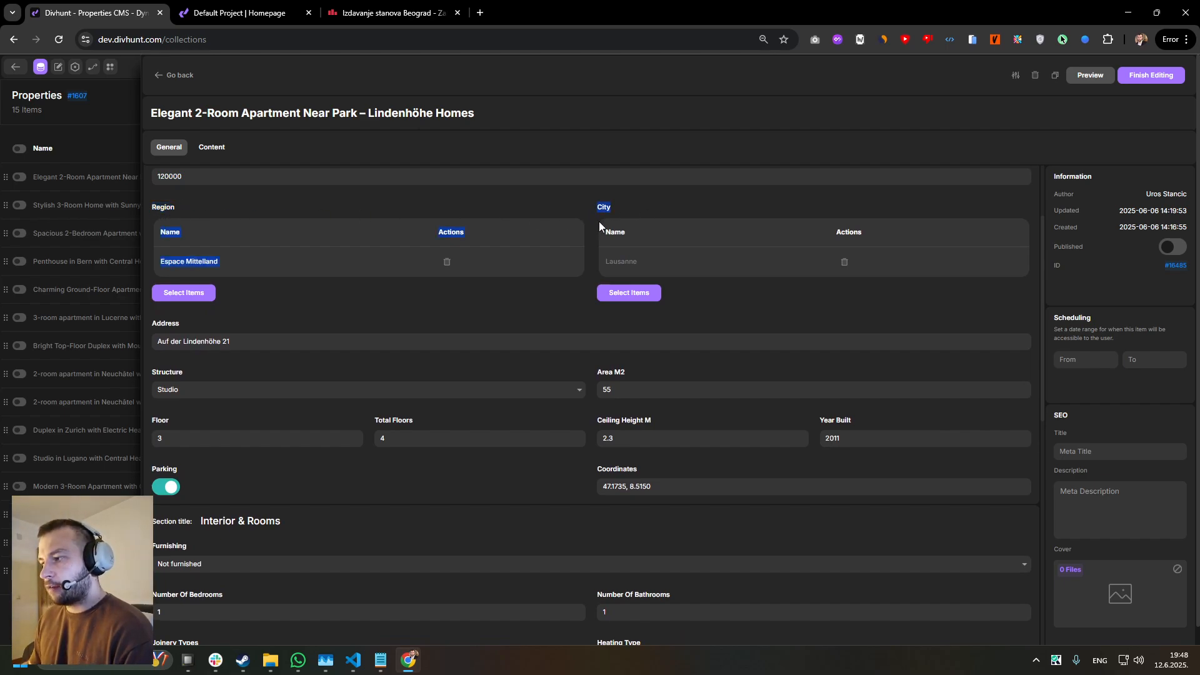
pyautogui.click(621, 209)
# - Examine the property item's Parking and Year Built fields and its Images and Features lists
pyautogui.scroll(-2, 390, 241)
pyautogui.scroll(-1, 390, 241)
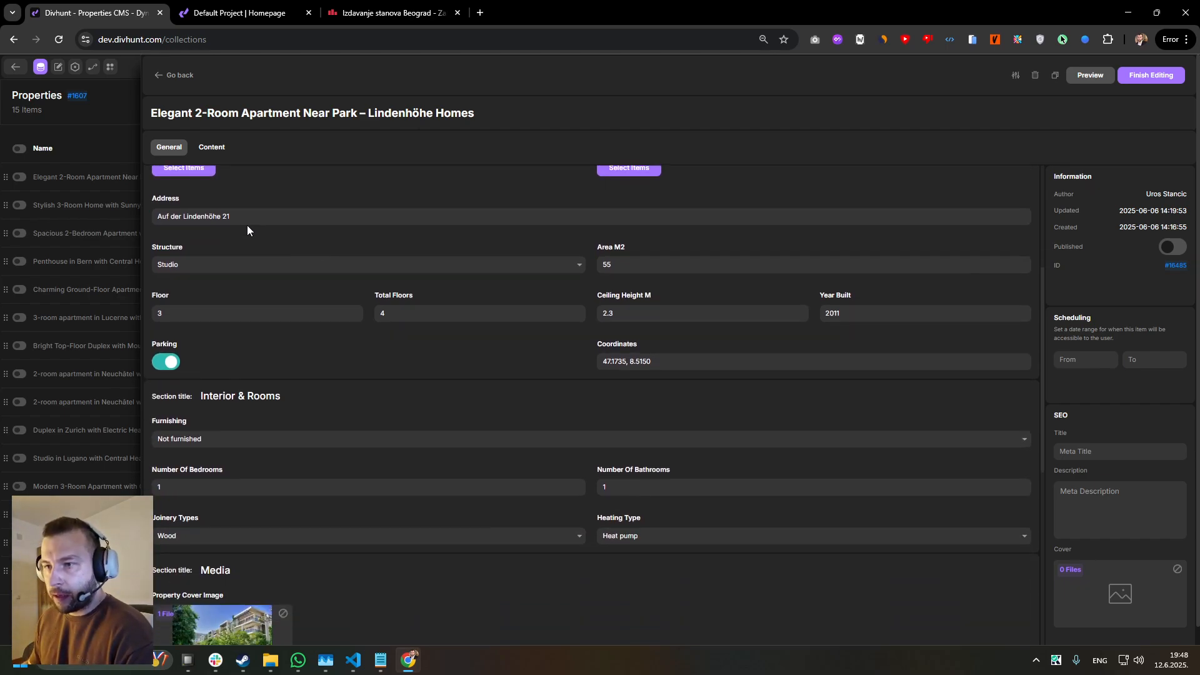
pyautogui.moveTo(182, 349); pyautogui.dragTo(158, 349)
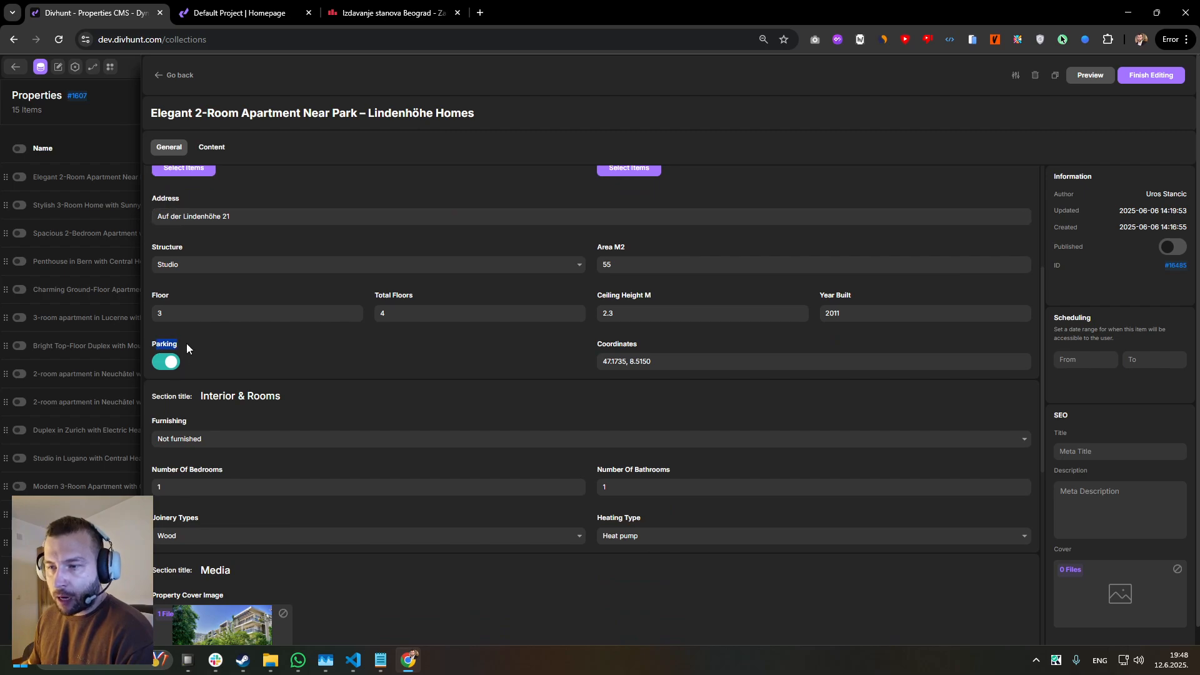
pyautogui.click(602, 330)
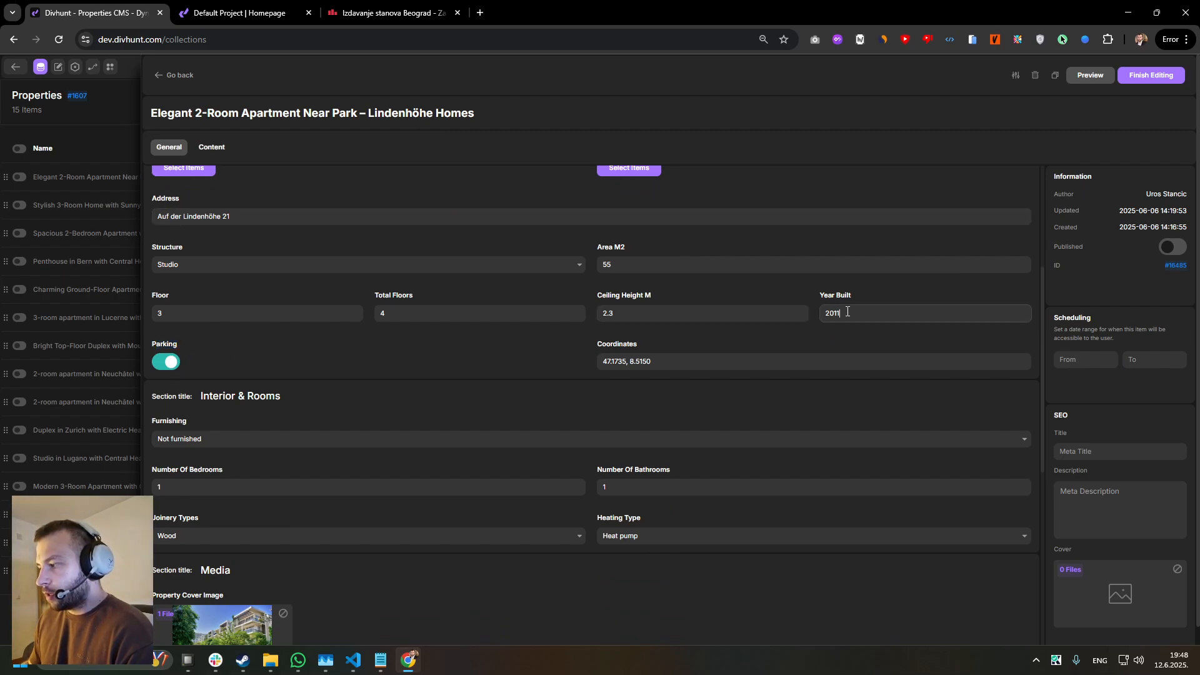
pyautogui.scroll(-2, 599, 304)
pyautogui.scroll(-5, 599, 304)
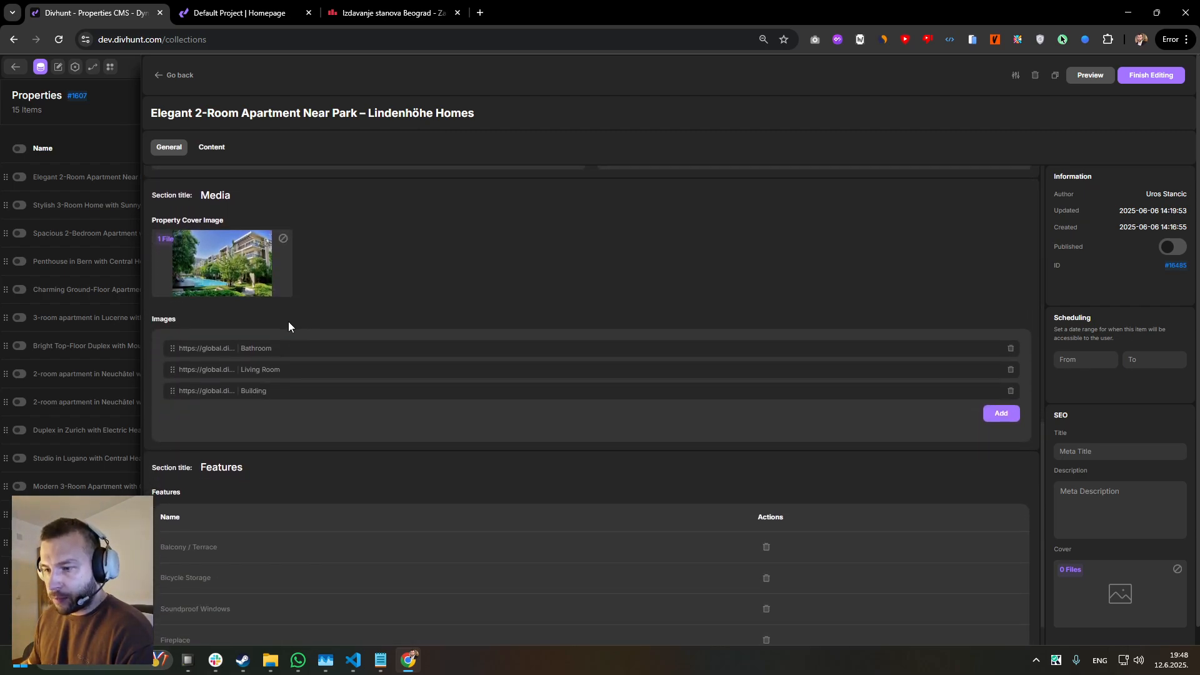
pyautogui.scroll(-2, 219, 308)
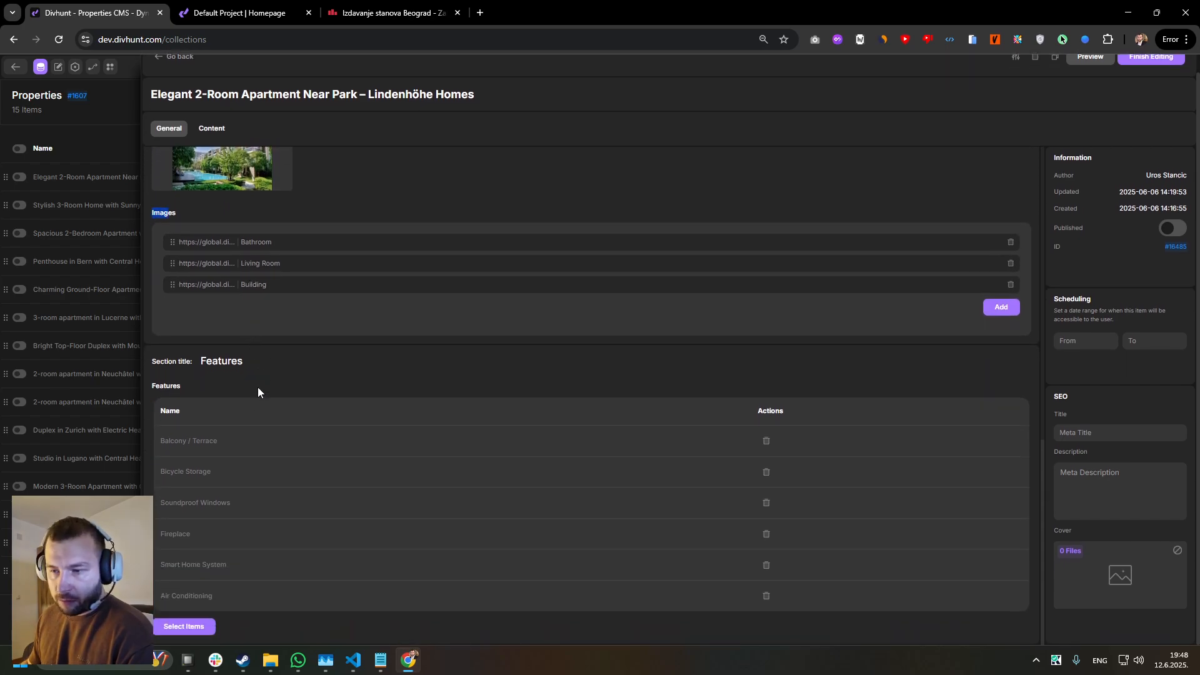
pyautogui.moveTo(234, 359); pyautogui.dragTo(208, 370)
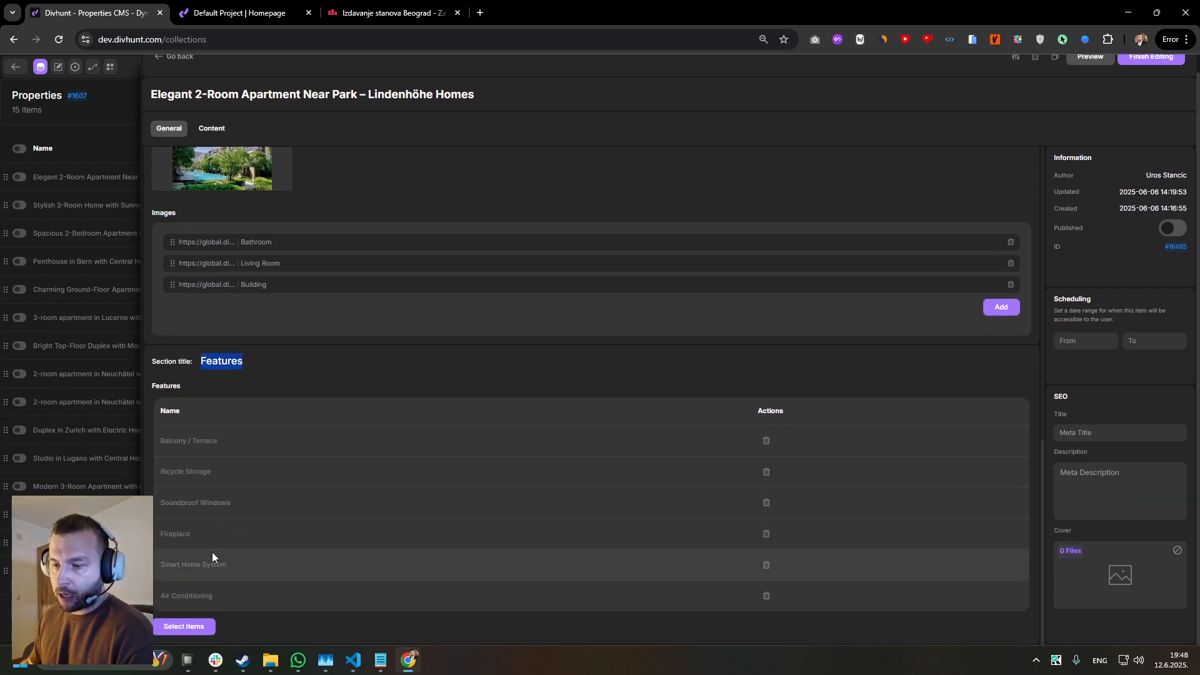
# - Examine the Joinery Types and Heating Type options under the item's Interior & Rooms section and return to the Properties list
pyautogui.scroll(6, 604, 370)
pyautogui.scroll(3, 603, 373)
pyautogui.scroll(-1, 598, 380)
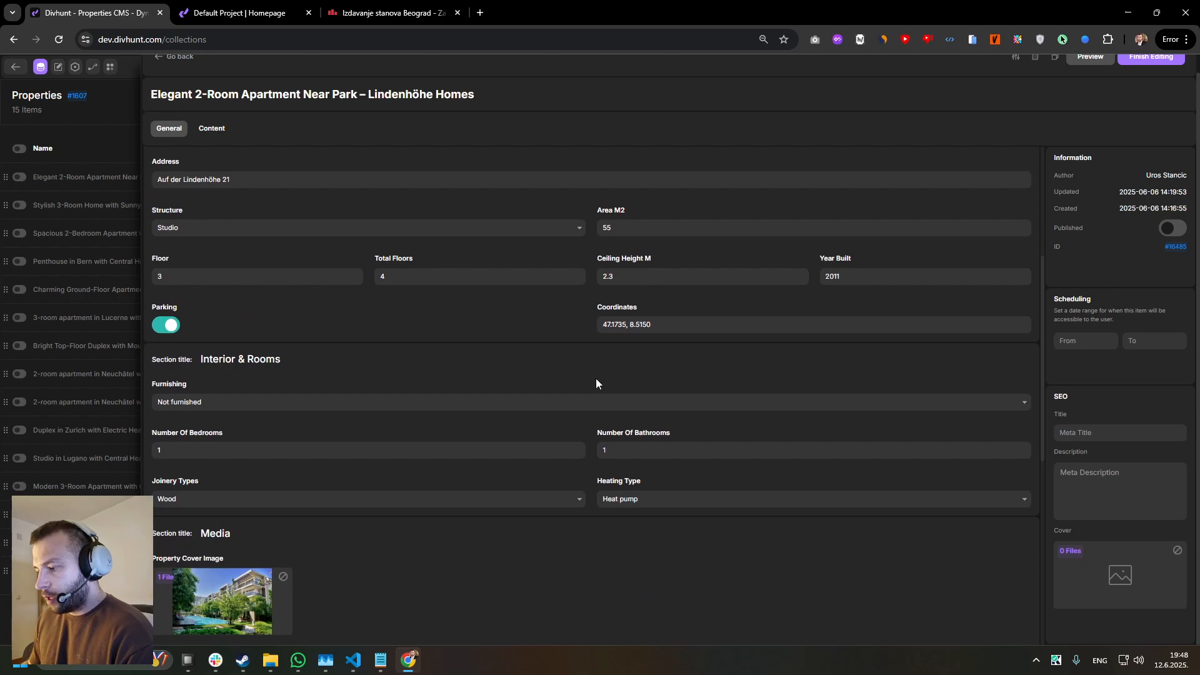
pyautogui.scroll(1, 537, 381)
pyautogui.scroll(-3, 400, 385)
pyautogui.click(185, 363)
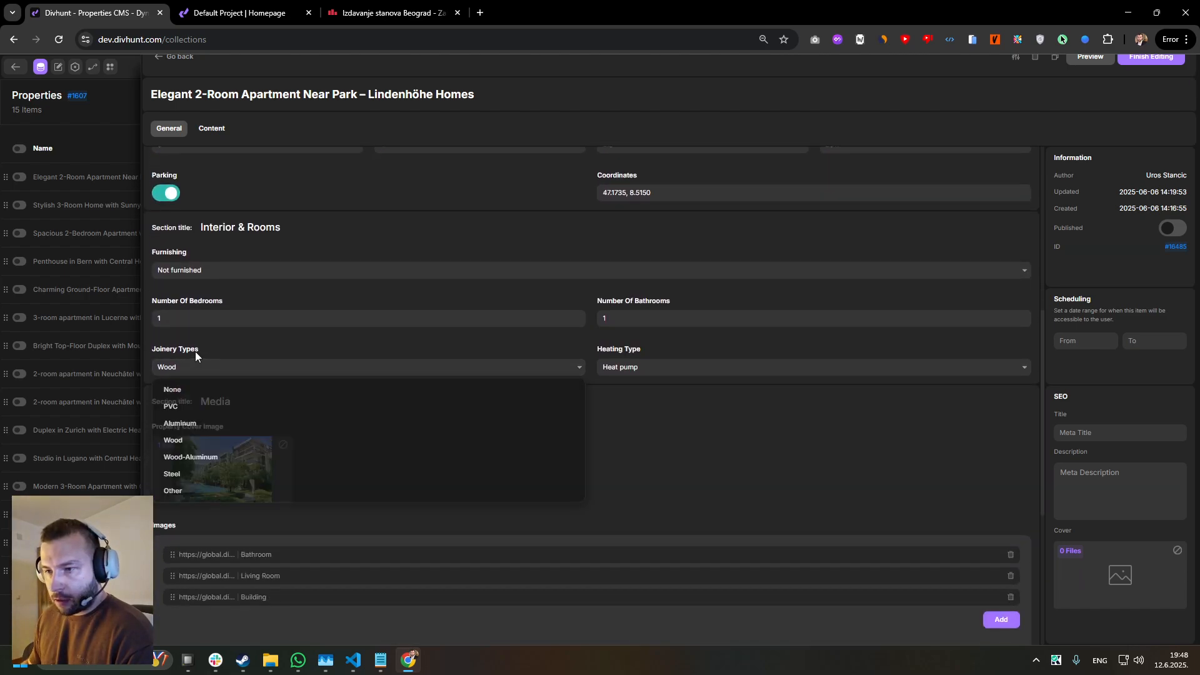
pyautogui.moveTo(195, 352); pyautogui.dragTo(154, 351)
pyautogui.click(605, 350)
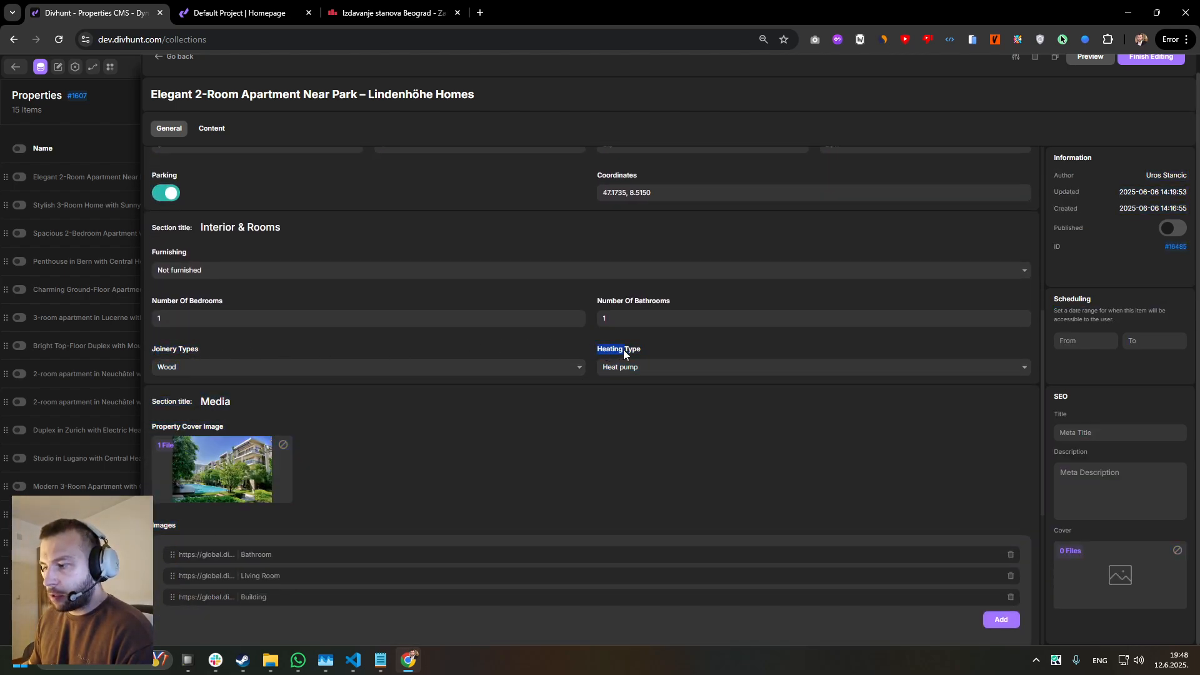
pyautogui.click(643, 367)
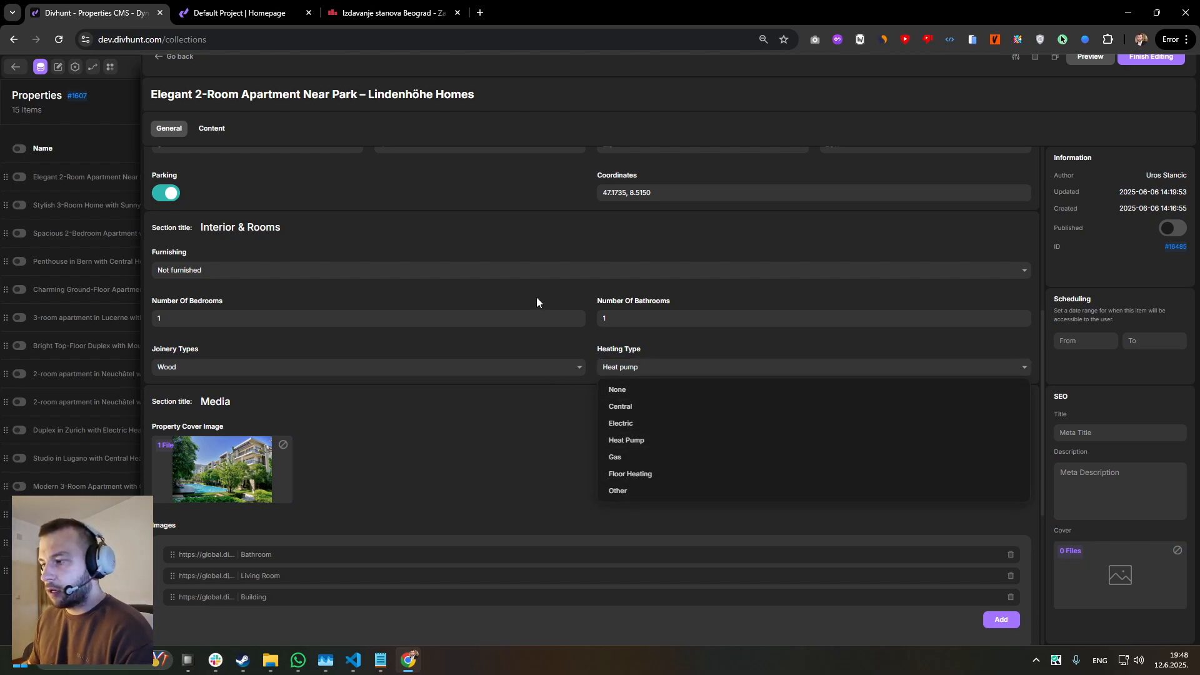
pyautogui.scroll(7, 536, 298)
pyautogui.click(175, 75)
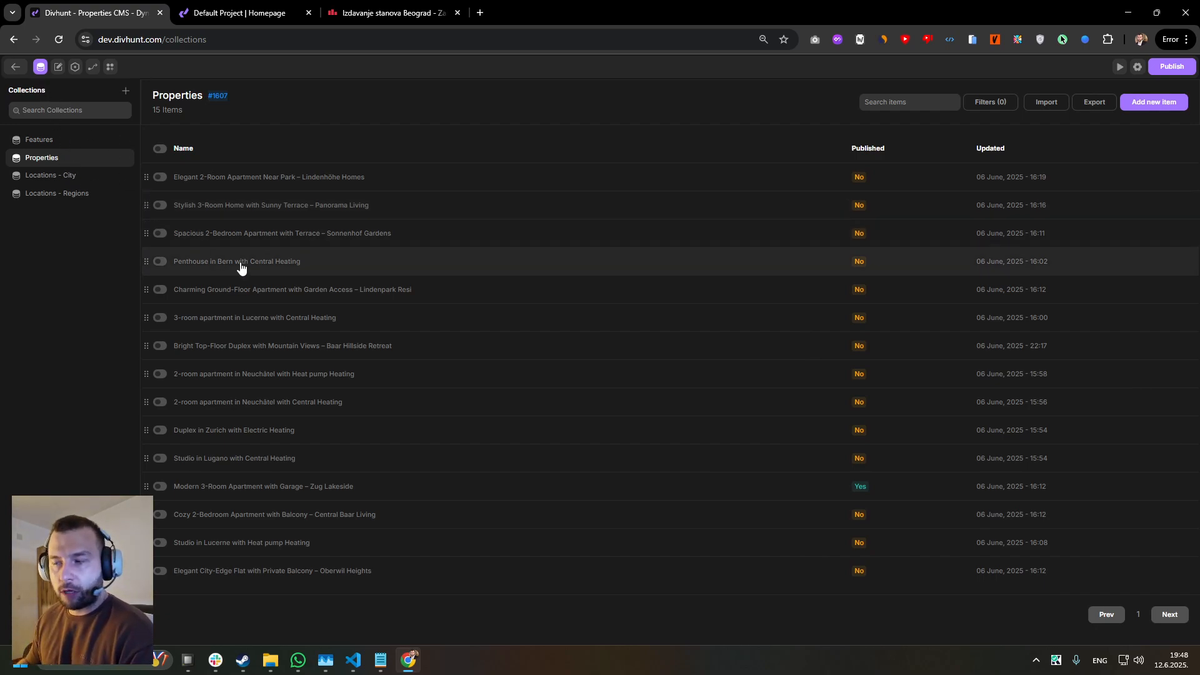
# - Review the fields of the Stylish 3-Room Home with Sunny Terrace item and return to the Properties list
pyautogui.click(269, 206)
pyautogui.scroll(-6, 338, 300)
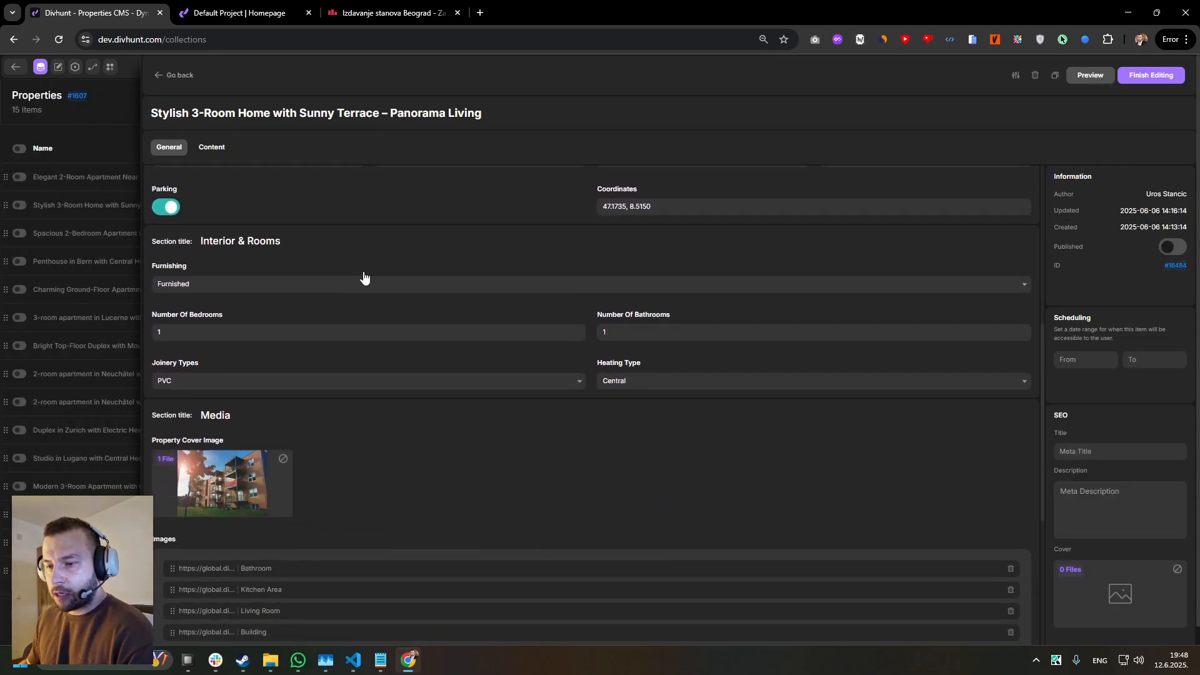
pyautogui.scroll(8, 350, 279)
pyautogui.click(169, 76)
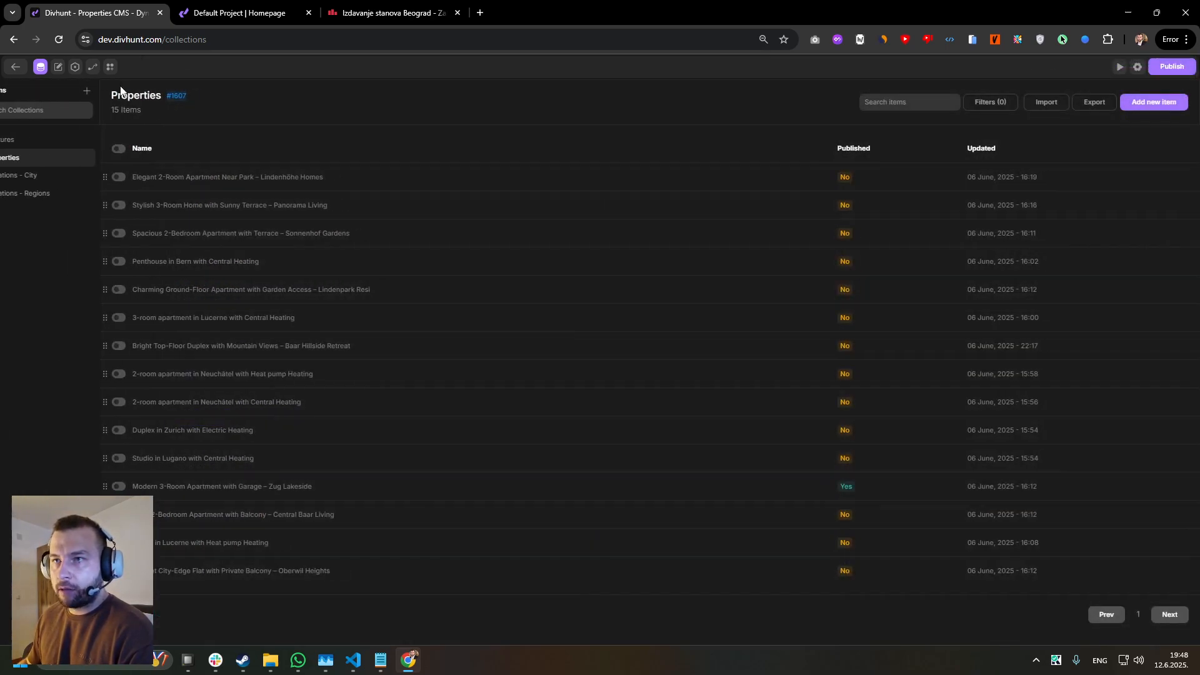
# - Return to the builder and inspect the Properties data source settings of the Video Page's repeated Property Item
pyautogui.click(40, 67)
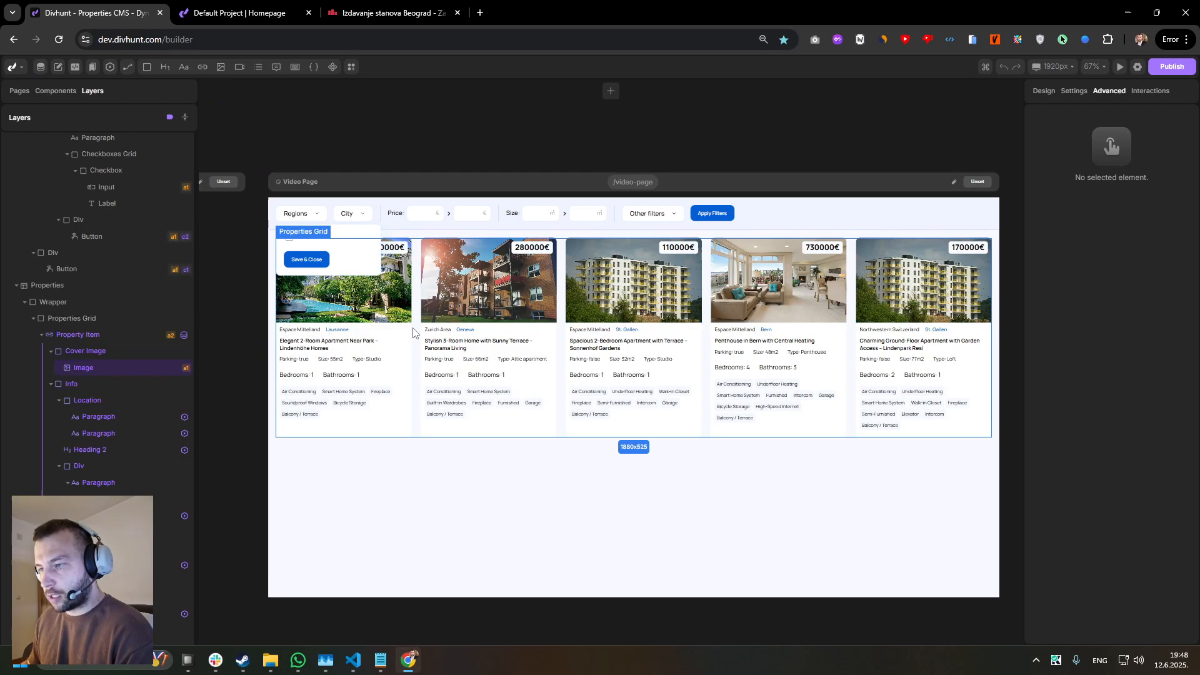
pyautogui.scroll(2, 415, 335)
pyautogui.click(405, 326)
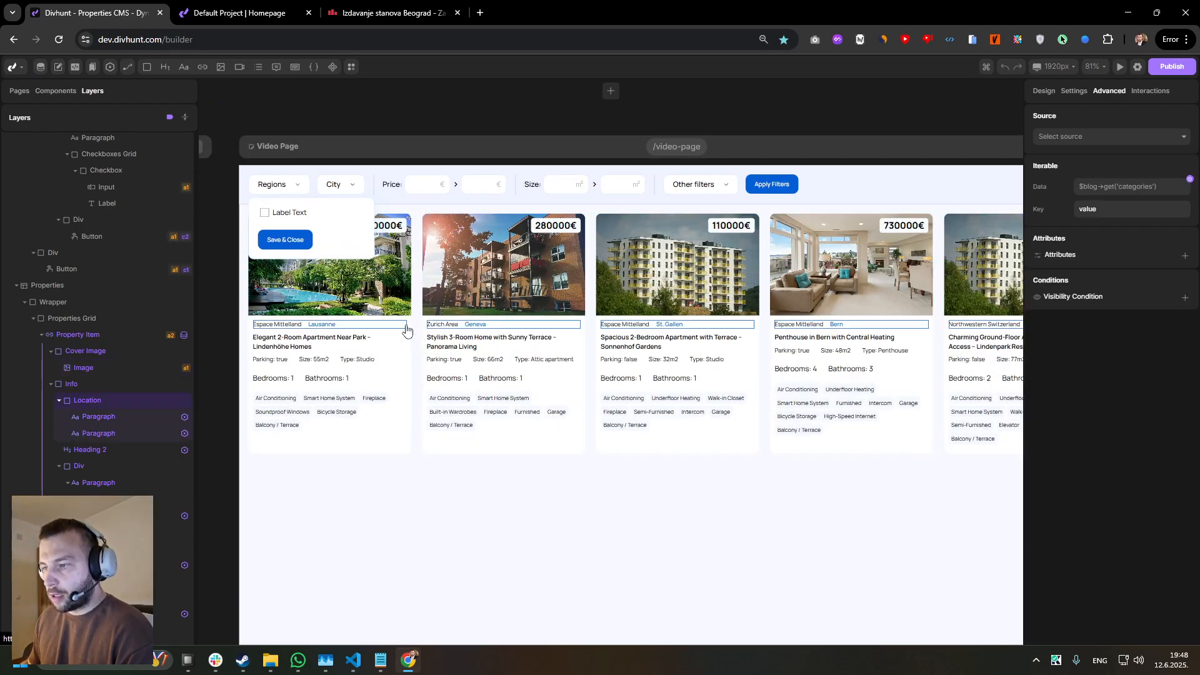
pyautogui.click(112, 336)
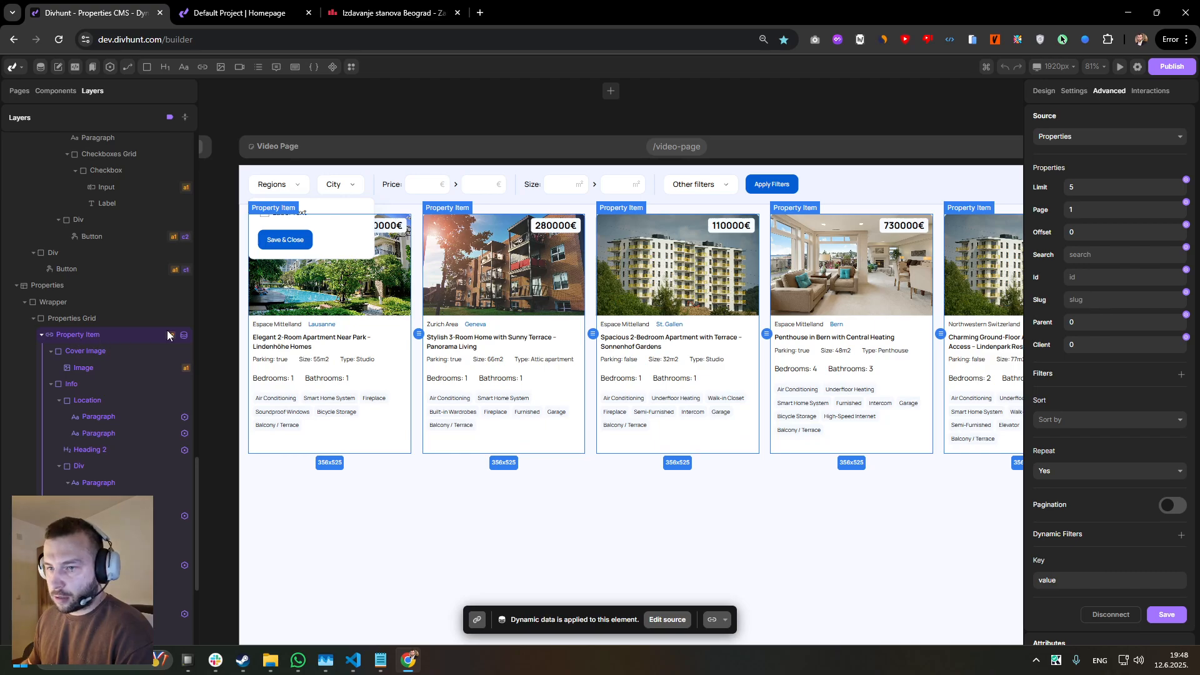
pyautogui.scroll(-3, 884, 316)
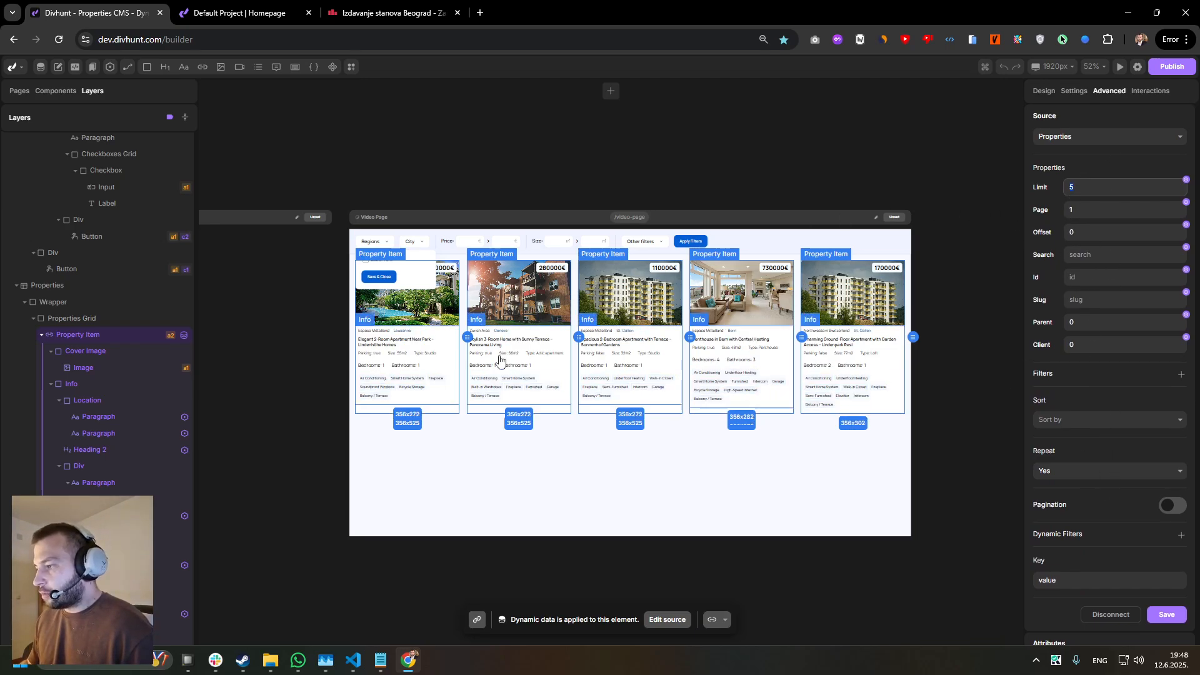
pyautogui.scroll(2, 500, 360)
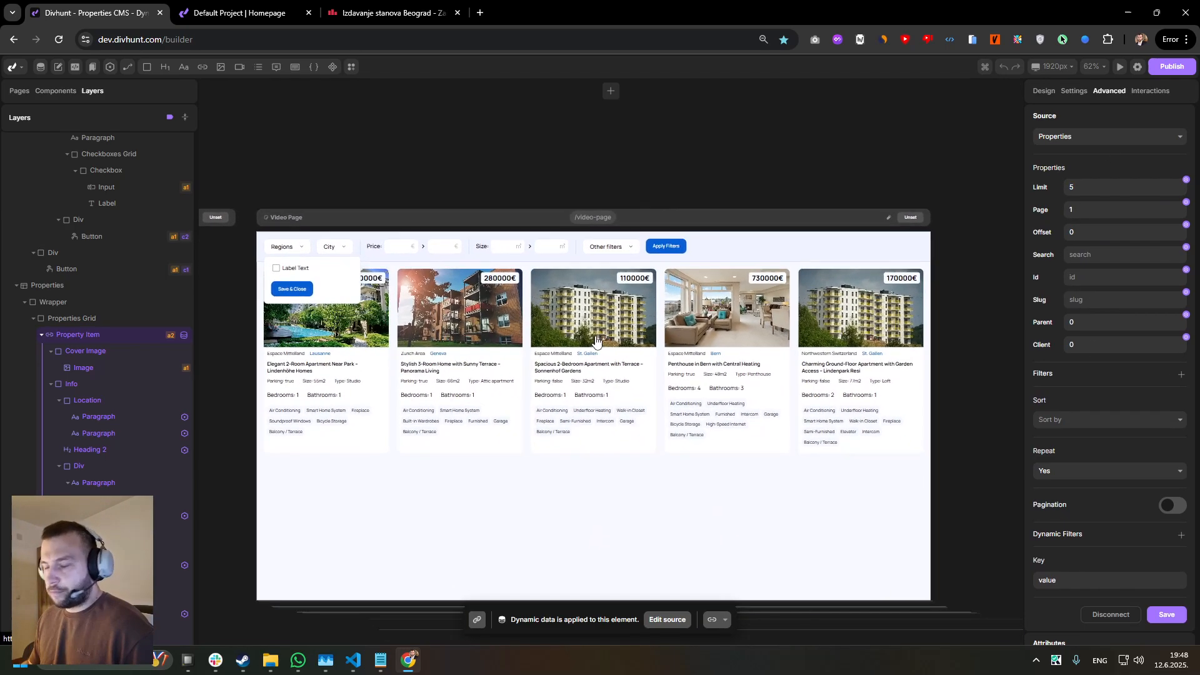
pyautogui.scroll(5, 563, 281)
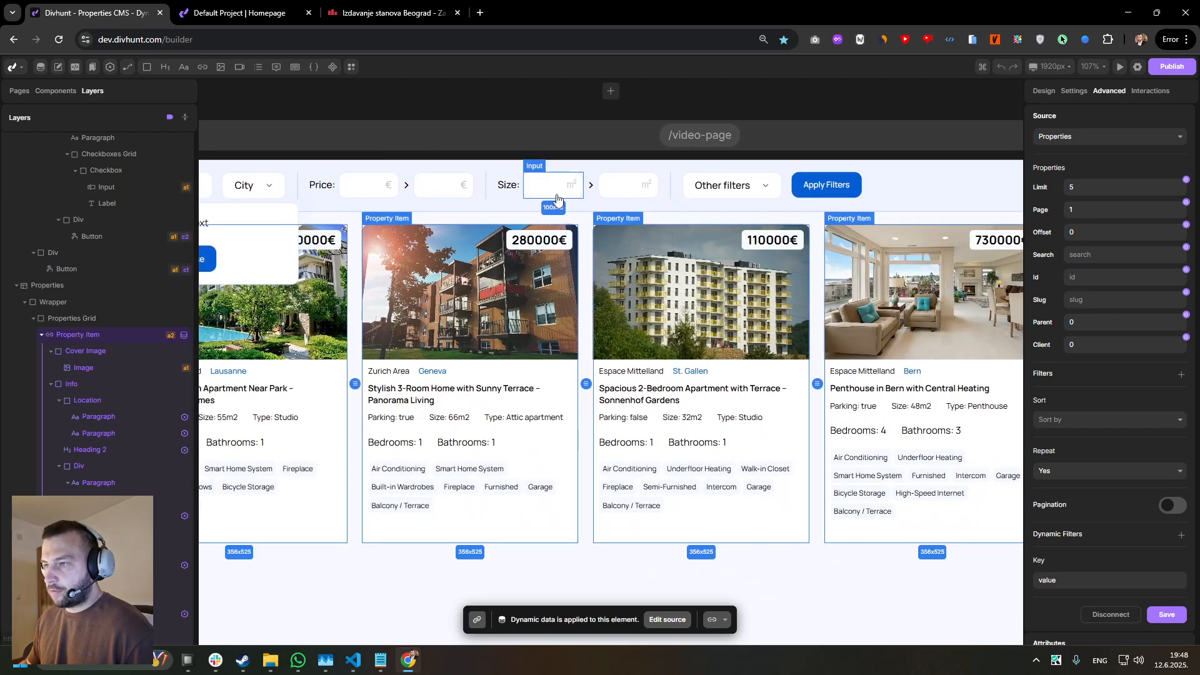
# - Open the live Video Page, load it from dev.divhunt.com/video-page and check its City filter
pyautogui.scroll(-6, 557, 199)
pyautogui.click(662, 177)
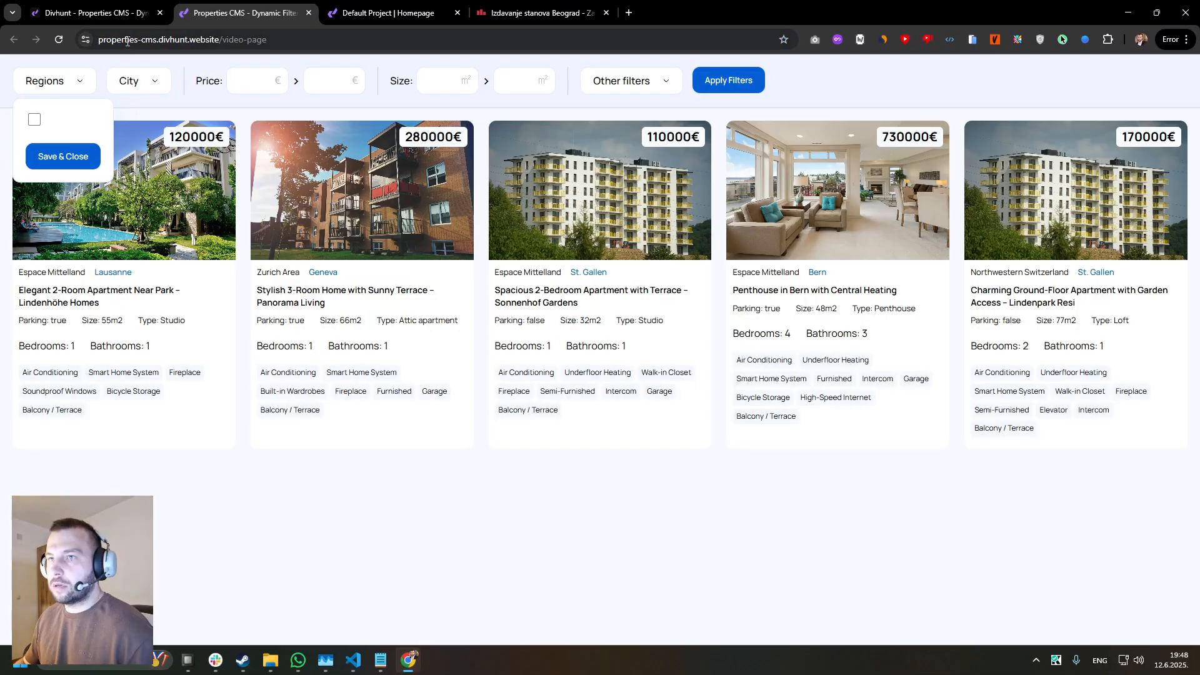
pyautogui.click(215, 40)
pyautogui.click(222, 41)
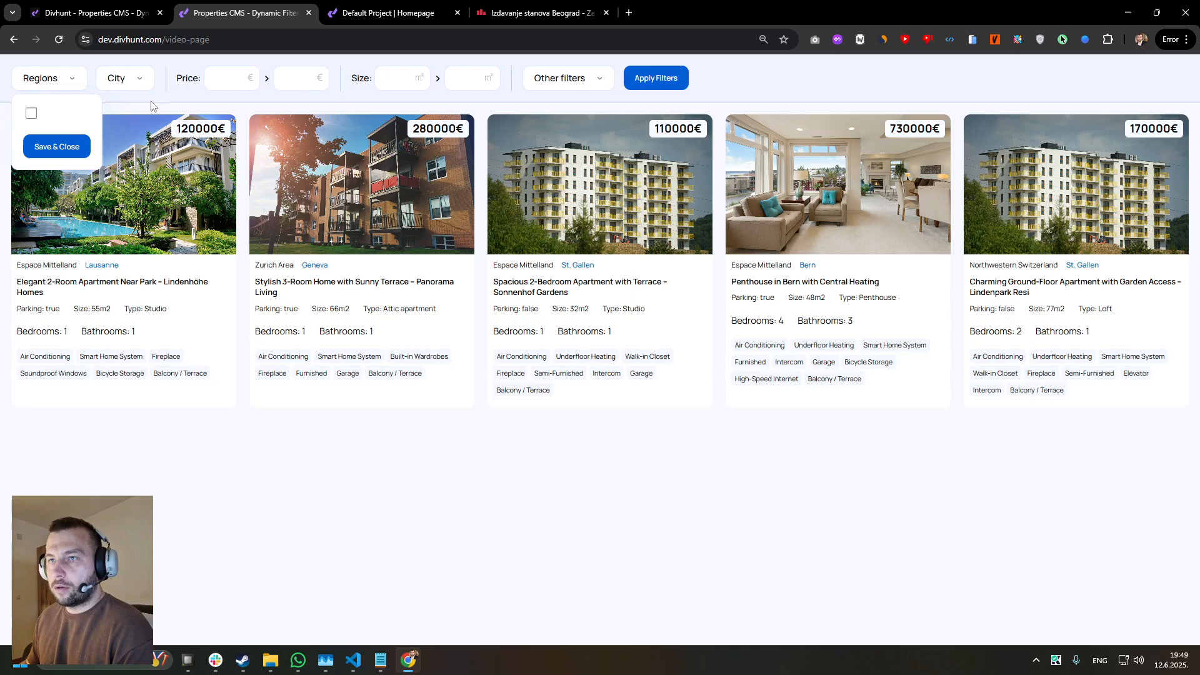
pyautogui.click(135, 82)
pyautogui.click(206, 95)
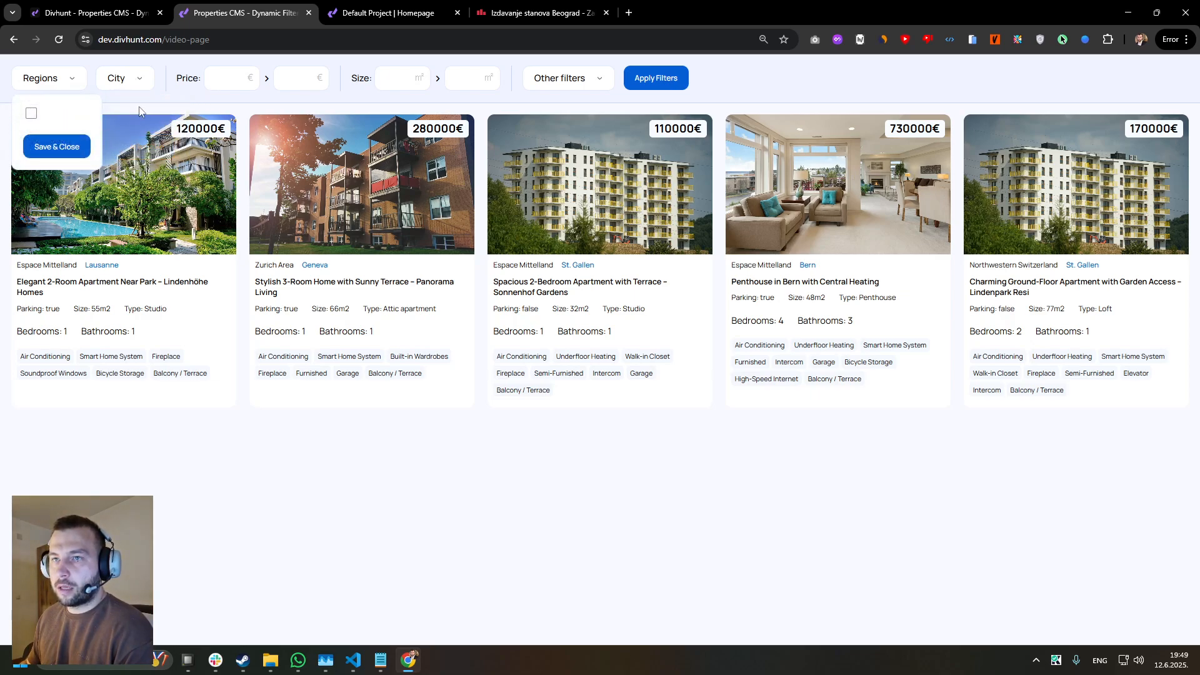
# - Try filtering the live Video Page by a minimum price of 50000 and apply the filters
pyautogui.click(219, 78)
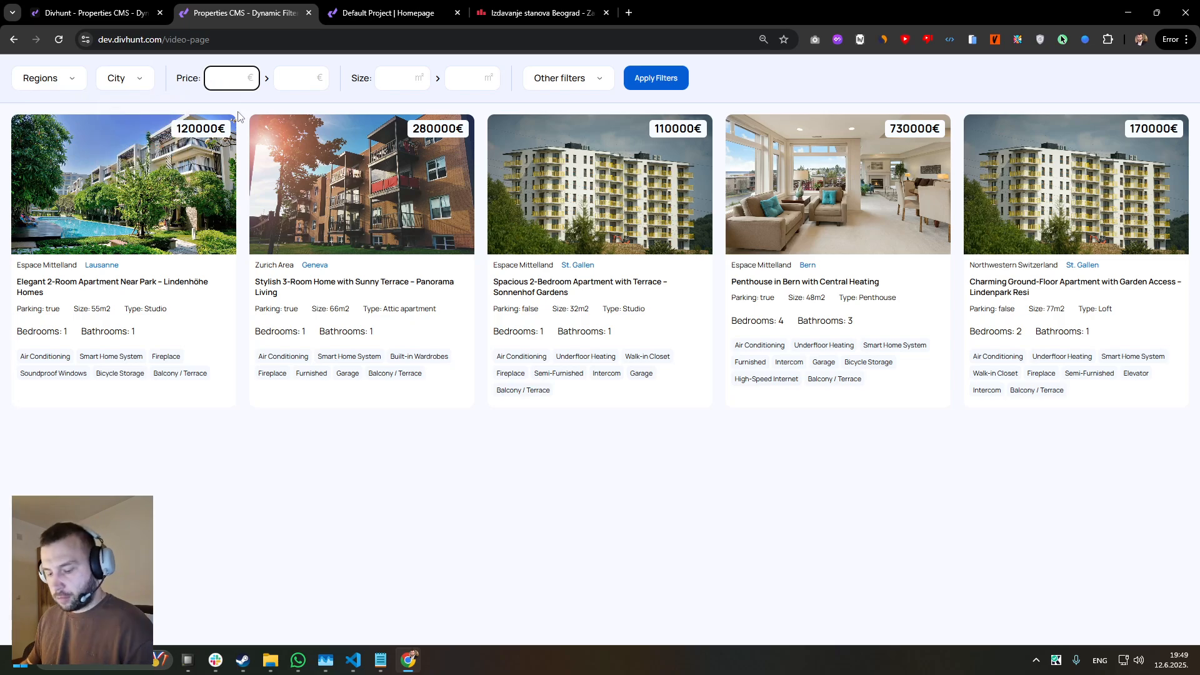
pyautogui.write('50000')
pyautogui.click(666, 89)
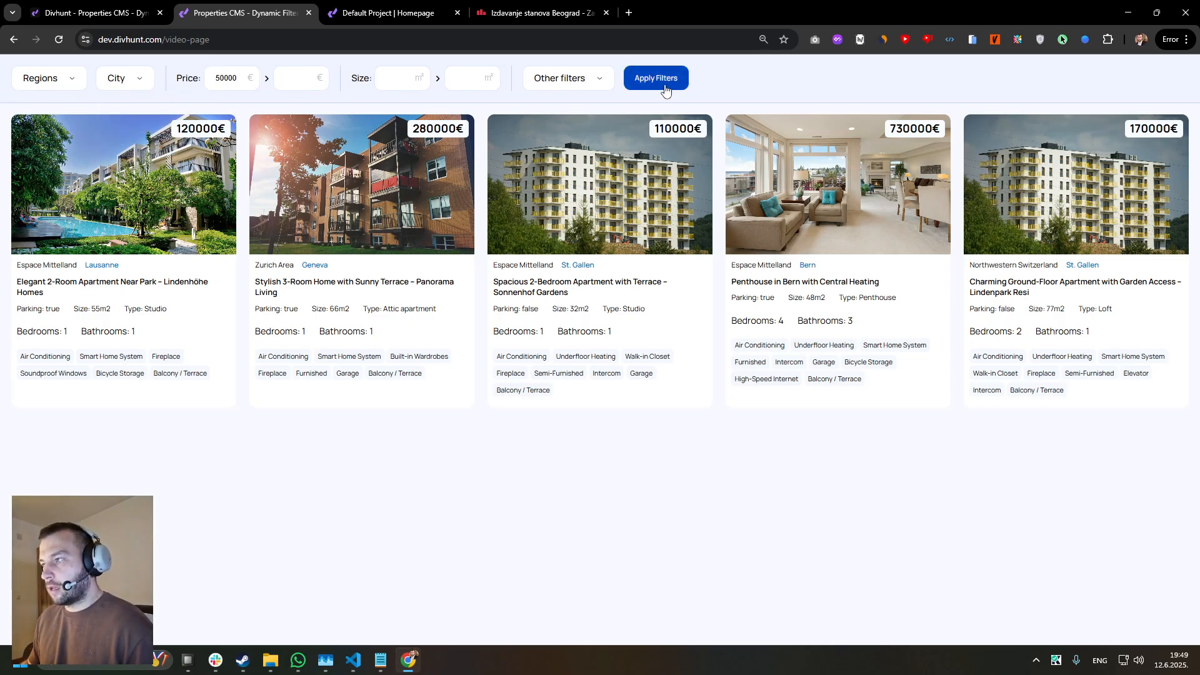
# - Switch to the builder, review the items of the Locations - Regions collection and return to the Video Page canvas
pyautogui.click(145, 11)
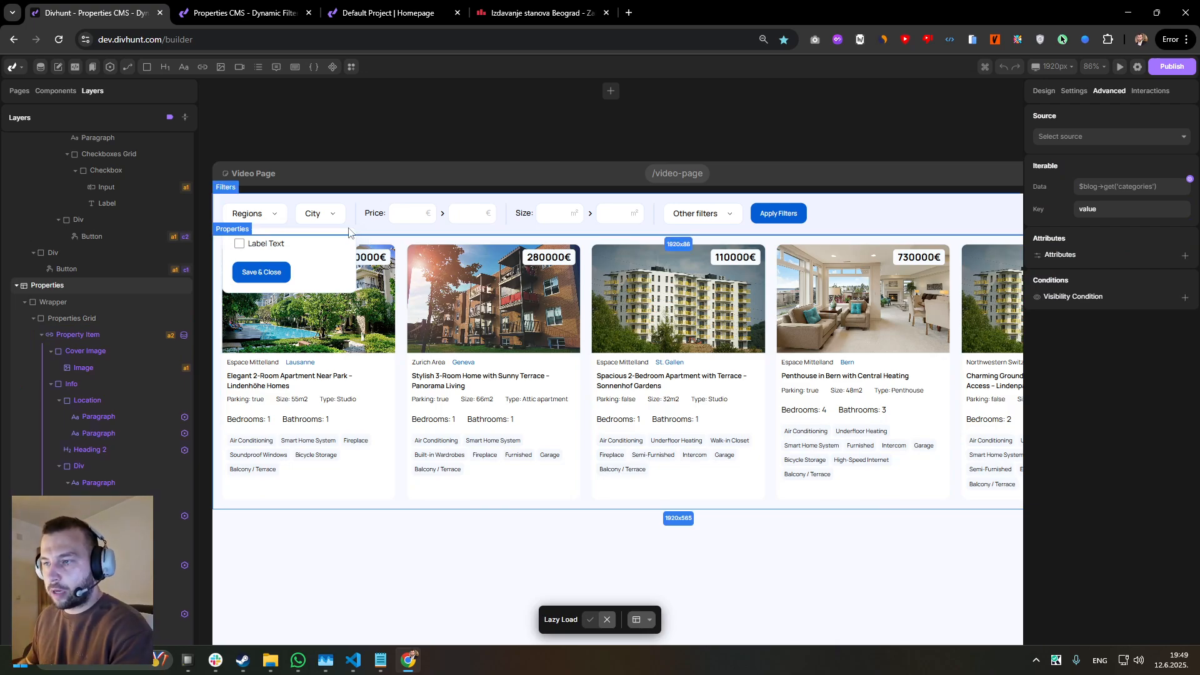
pyautogui.scroll(2, 308, 225)
pyautogui.click(308, 226)
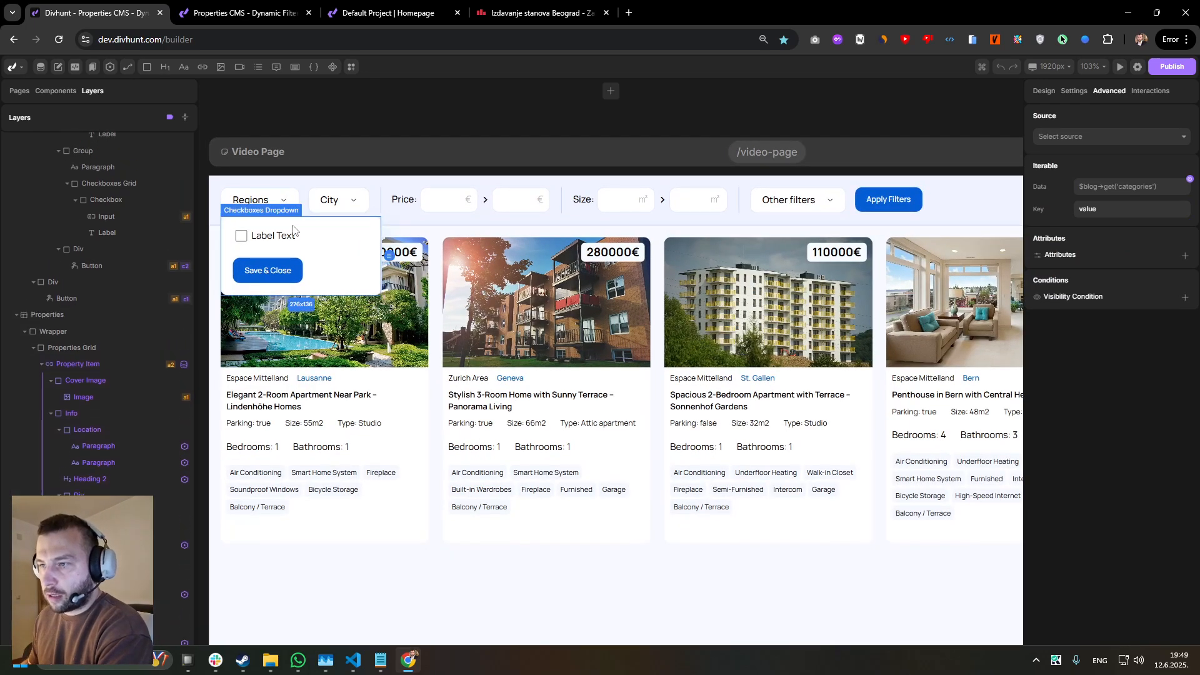
pyautogui.click(251, 234)
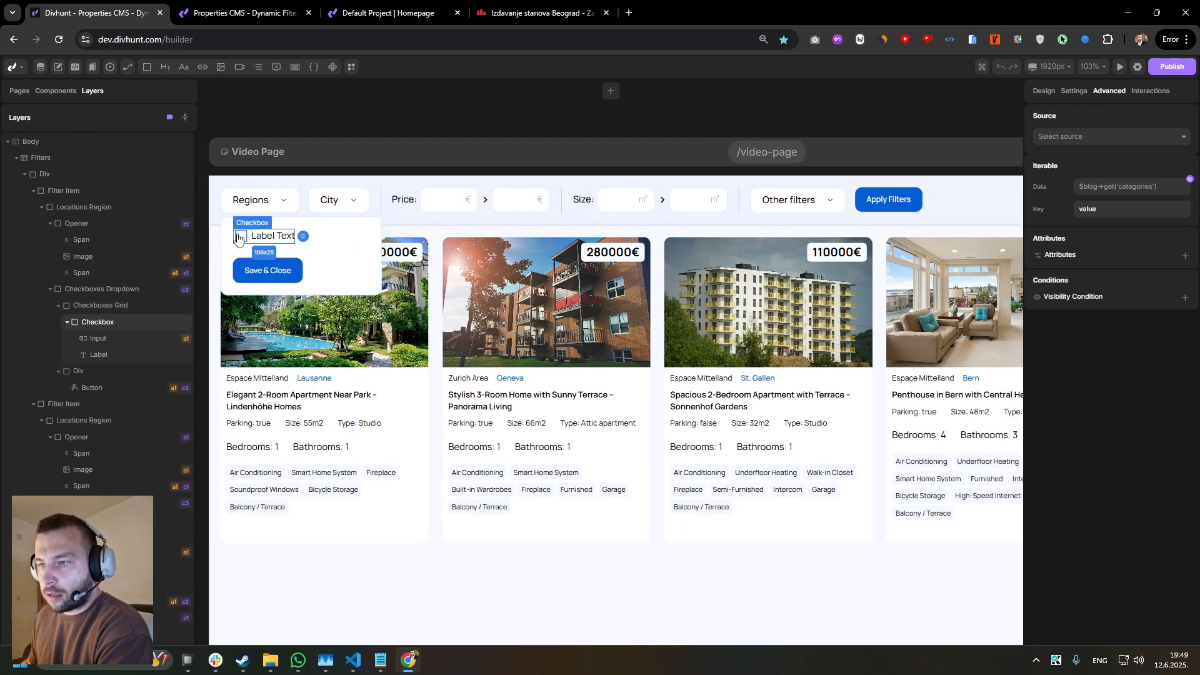
pyautogui.click(44, 73)
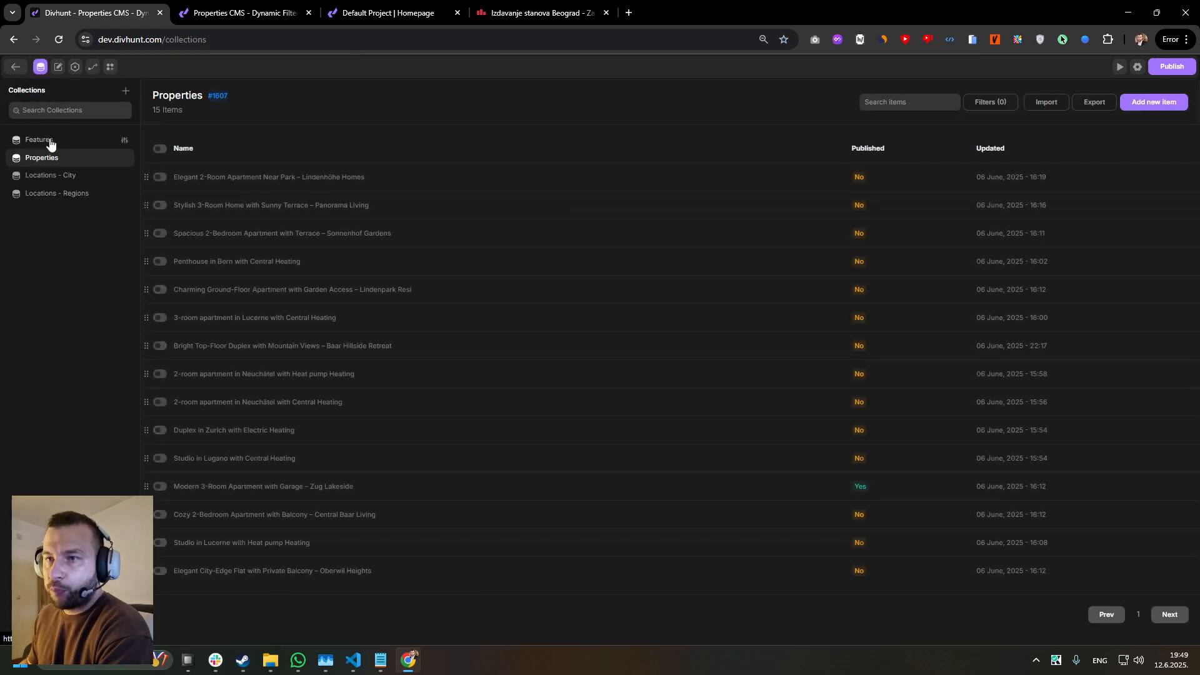
pyautogui.click(59, 194)
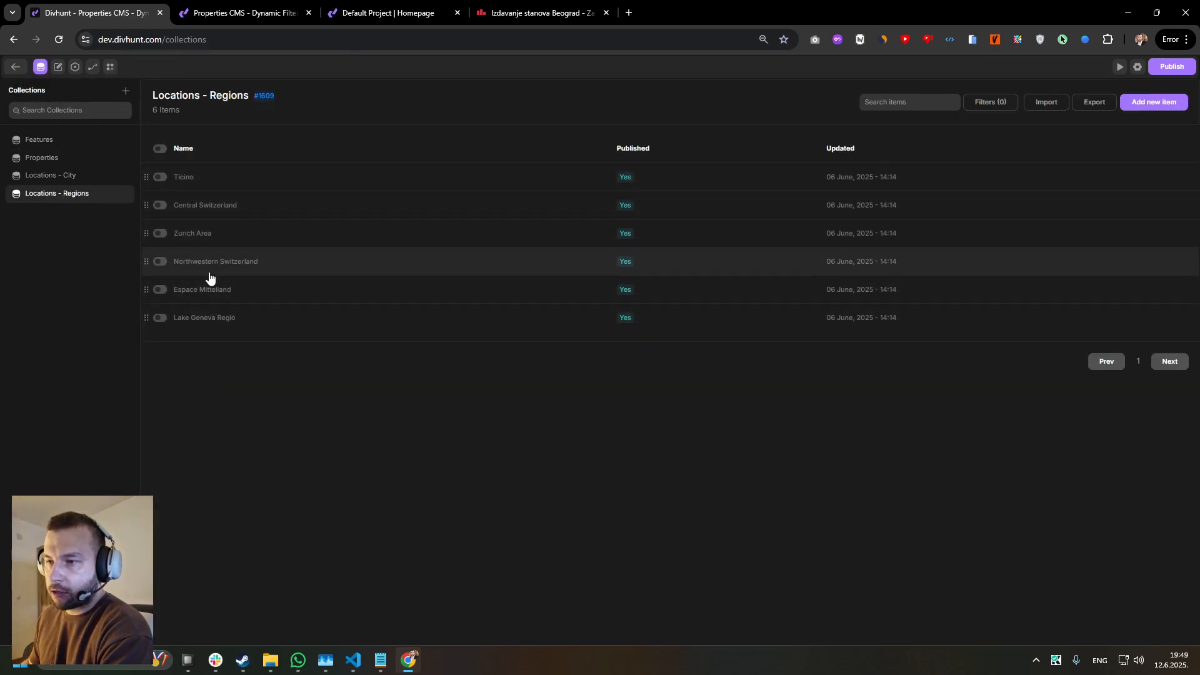
pyautogui.click(36, 75)
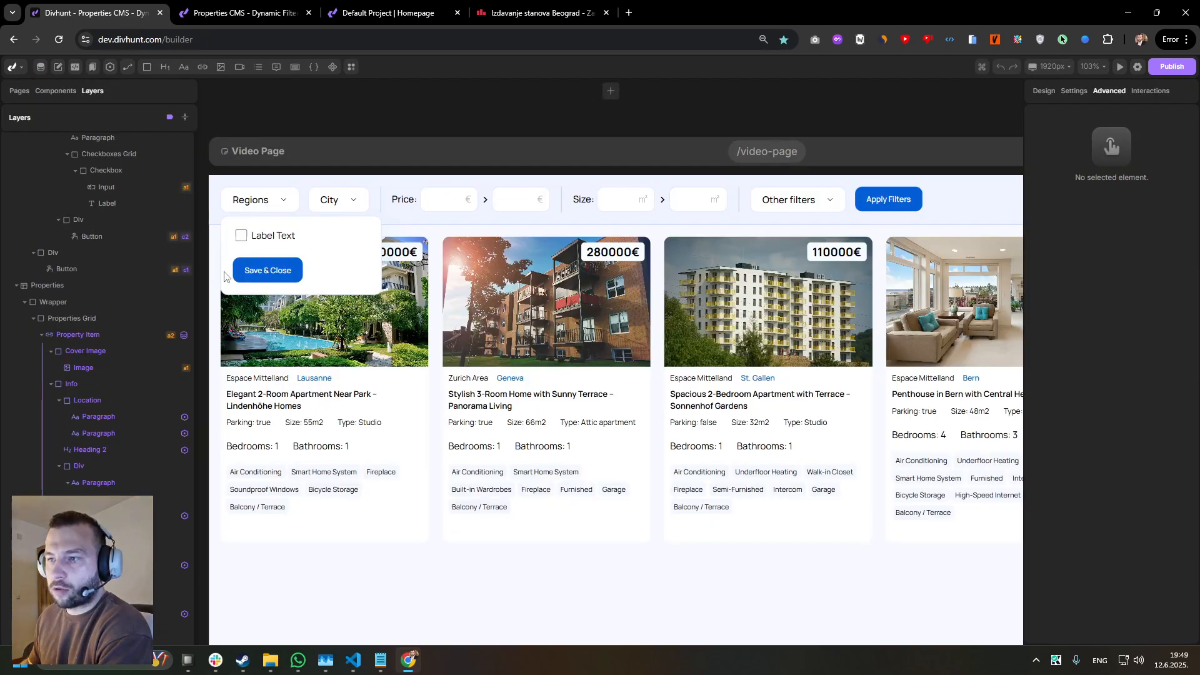
# - Connect the Checkbox in the Regions dropdown to the Locations - Regions collection as its repeating source and save it
pyautogui.click(246, 236)
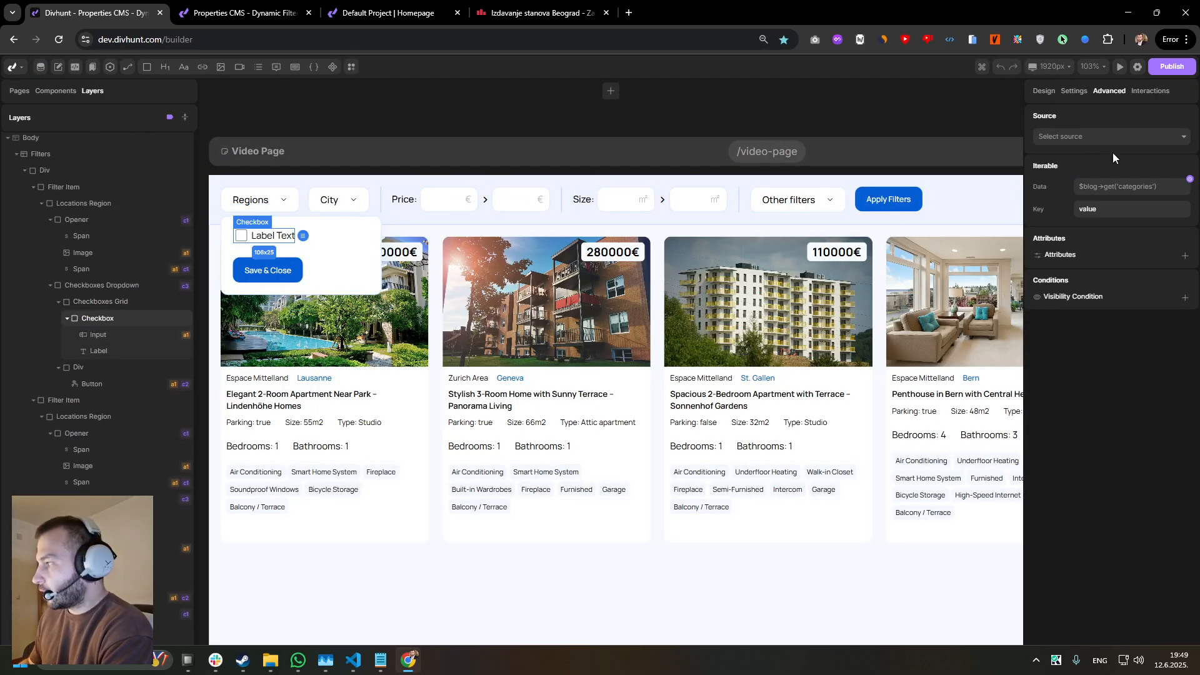
pyautogui.click(1093, 137)
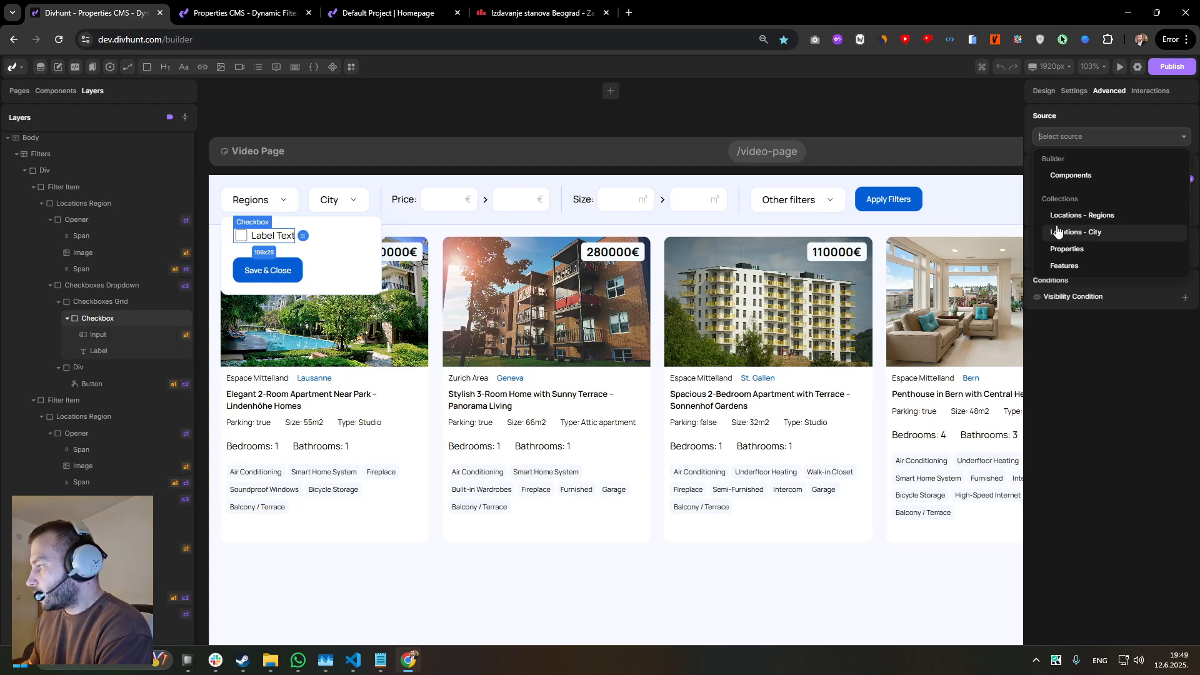
pyautogui.click(1075, 215)
pyautogui.click(1060, 187)
pyautogui.scroll(-2, 1104, 507)
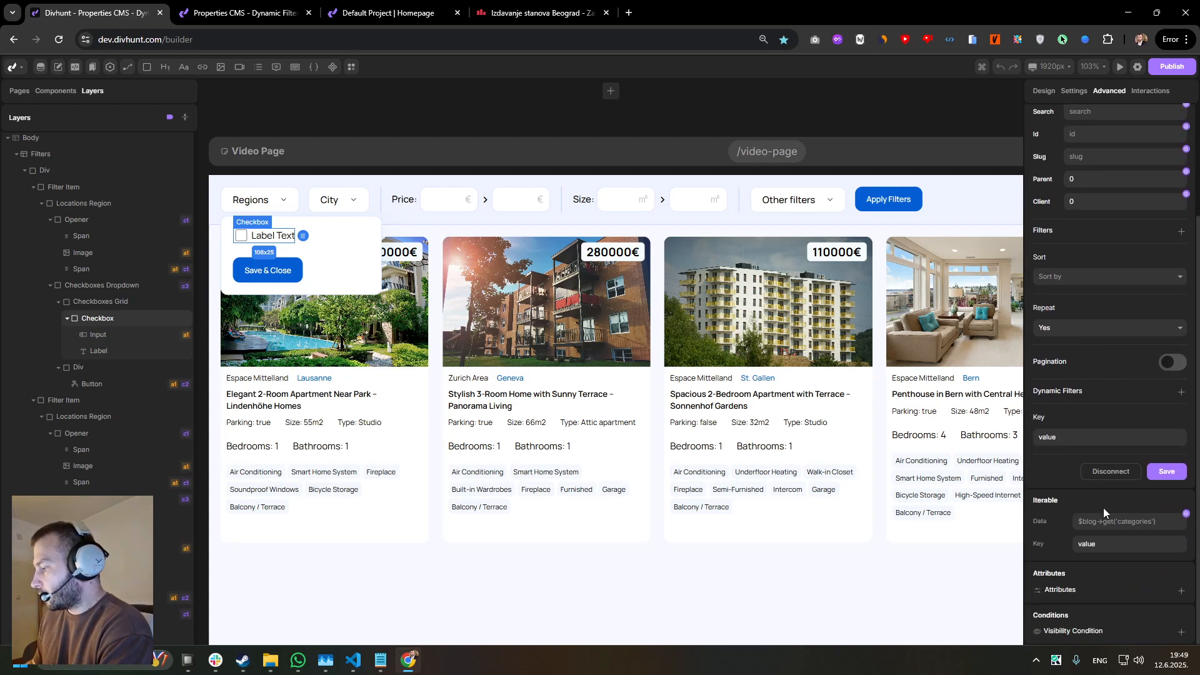
pyautogui.click(1167, 472)
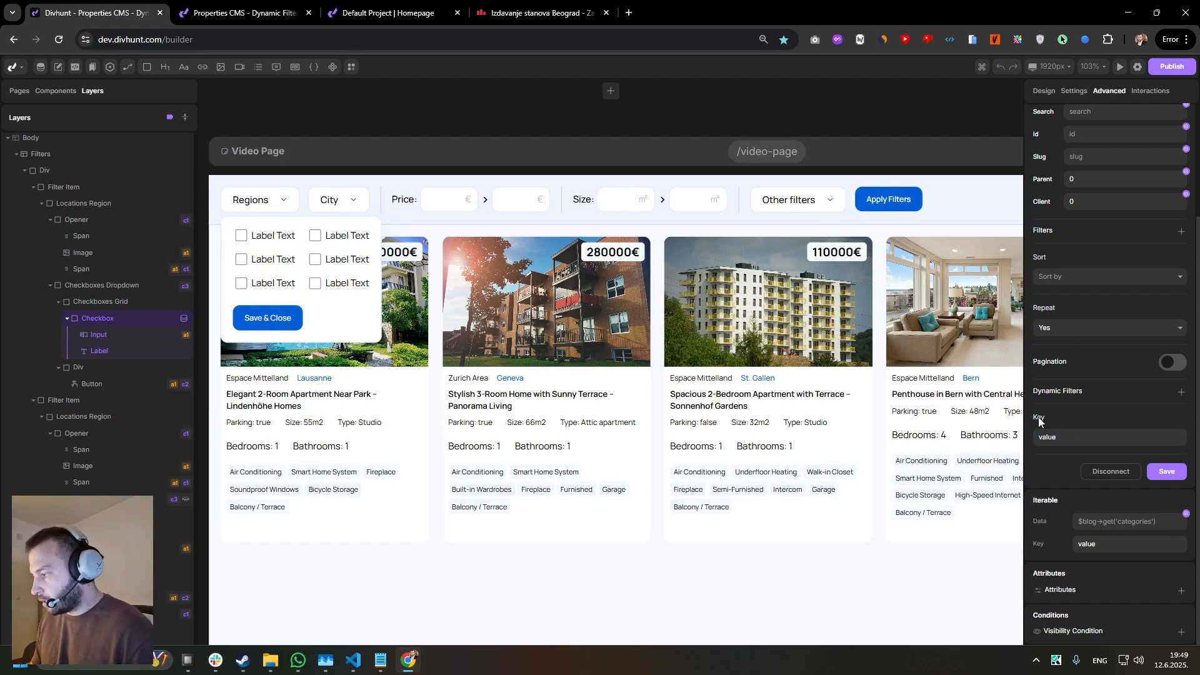
# - Set the Checkbox source's key to region and save the source
pyautogui.doubleClick(1069, 439)
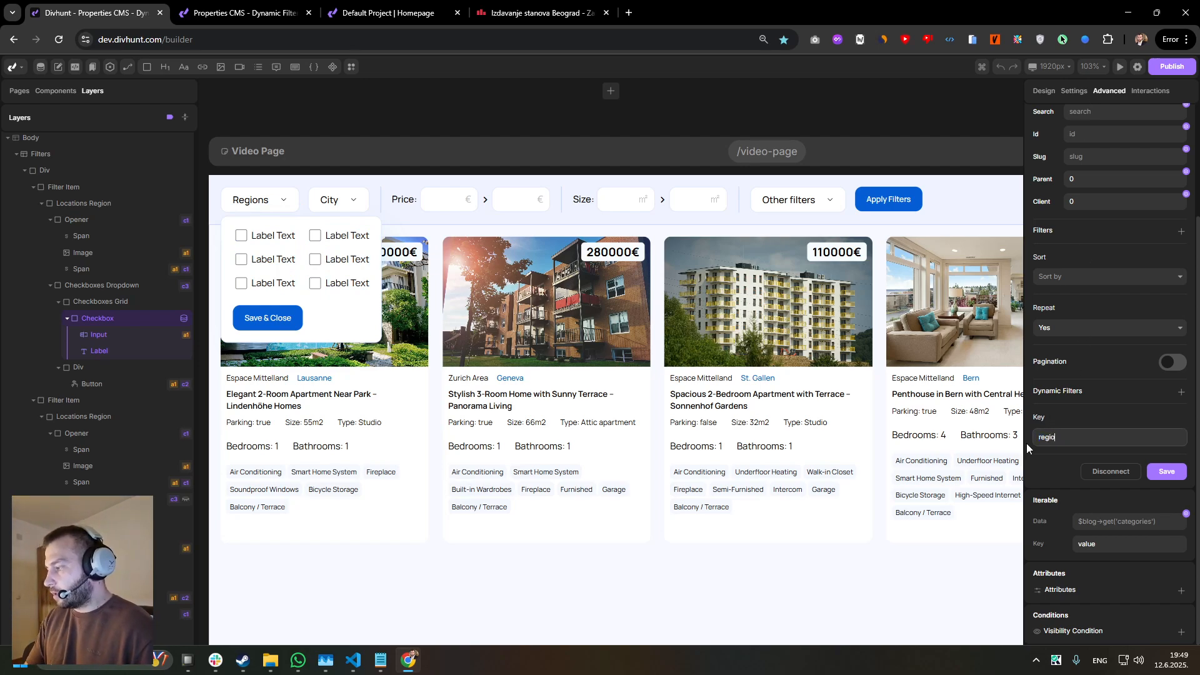
pyautogui.click(1051, 475)
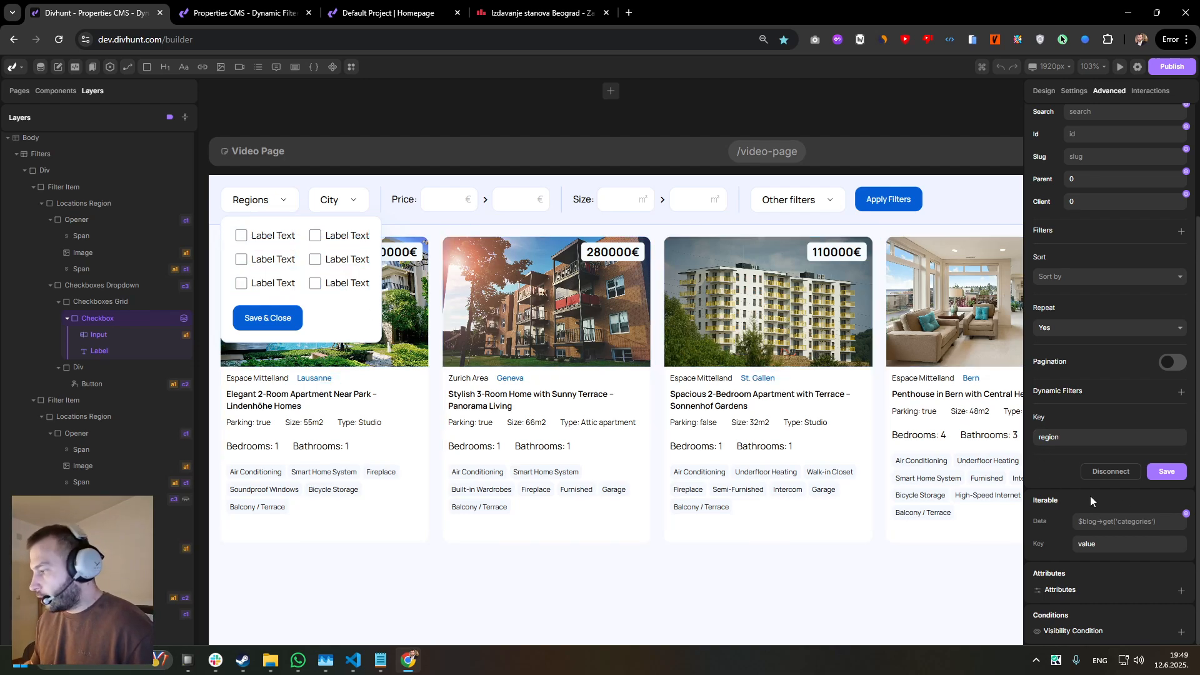
pyautogui.click(1157, 475)
# - Bind the content of the label in the Regions checkboxes to the region's name variable
pyautogui.click(266, 237)
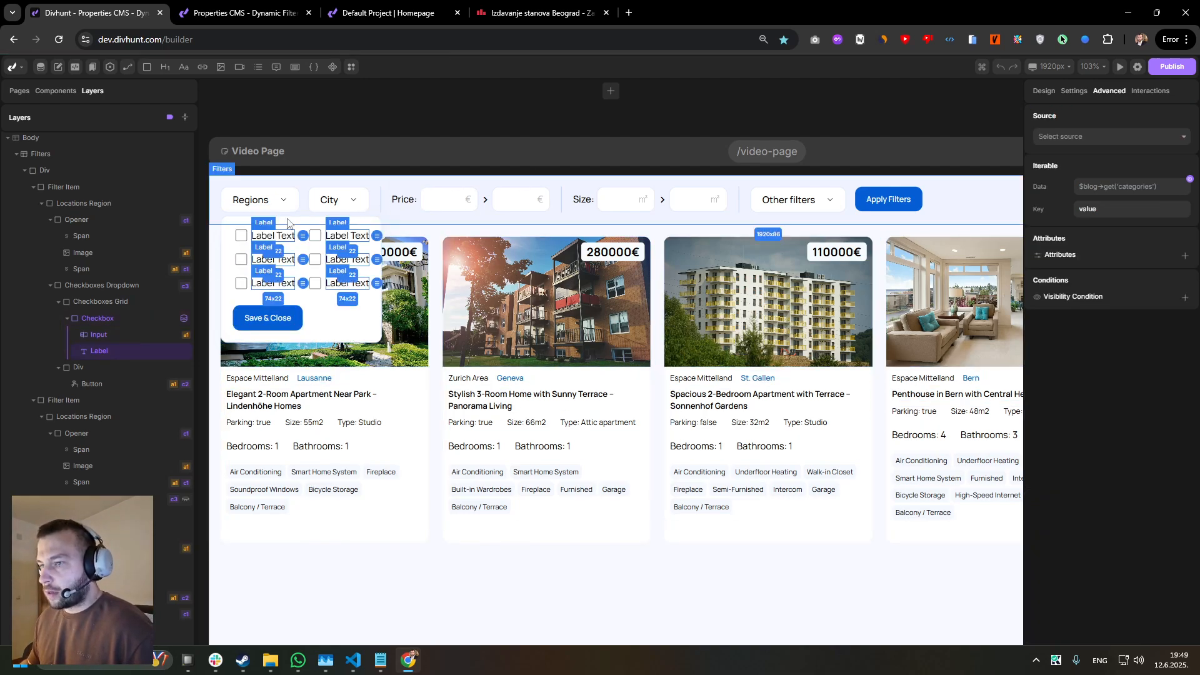
pyautogui.click(1076, 92)
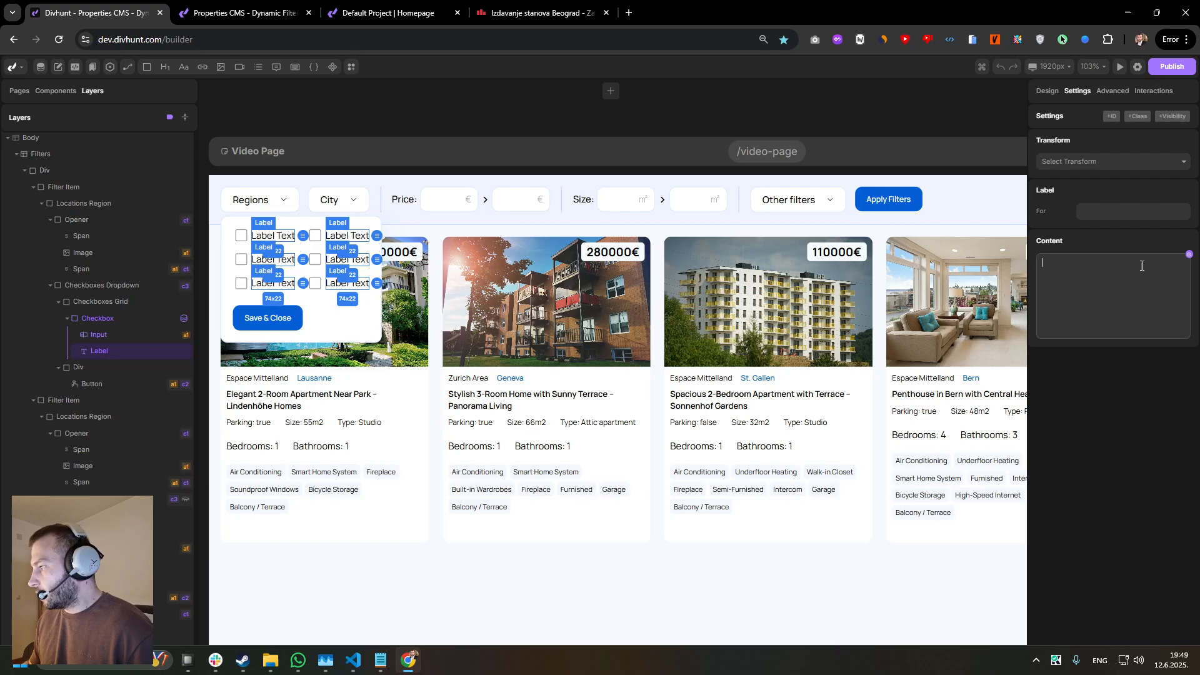
pyautogui.click(1189, 255)
pyautogui.click(912, 352)
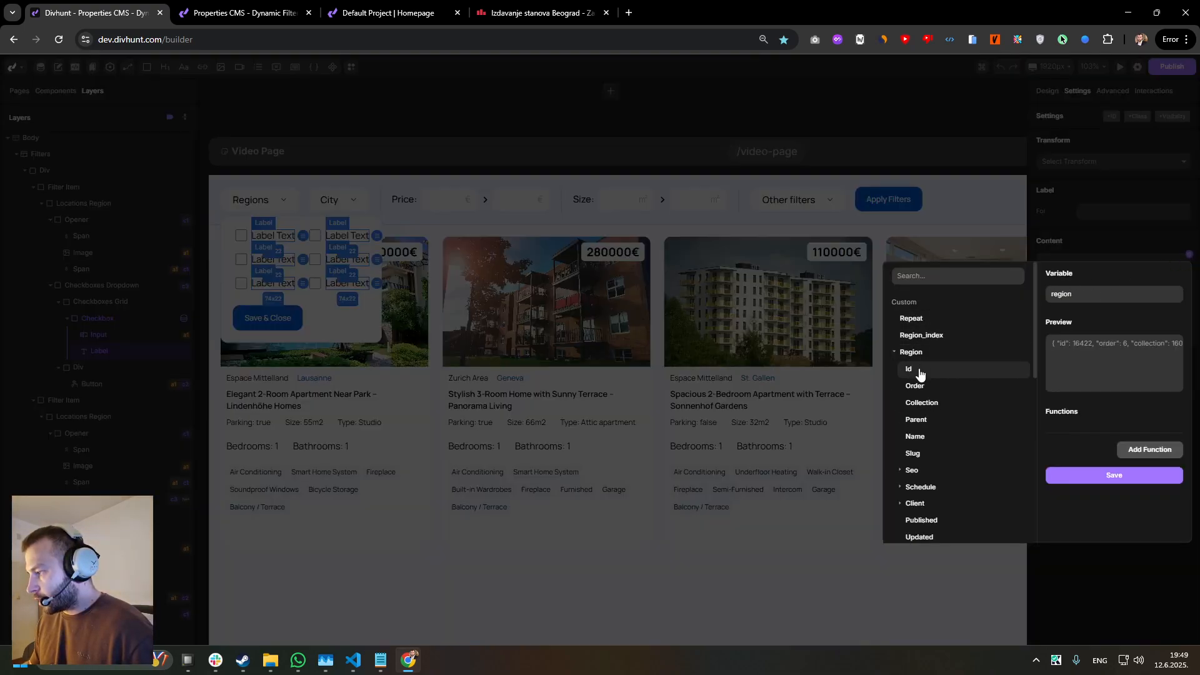
pyautogui.click(916, 436)
pyautogui.click(1098, 491)
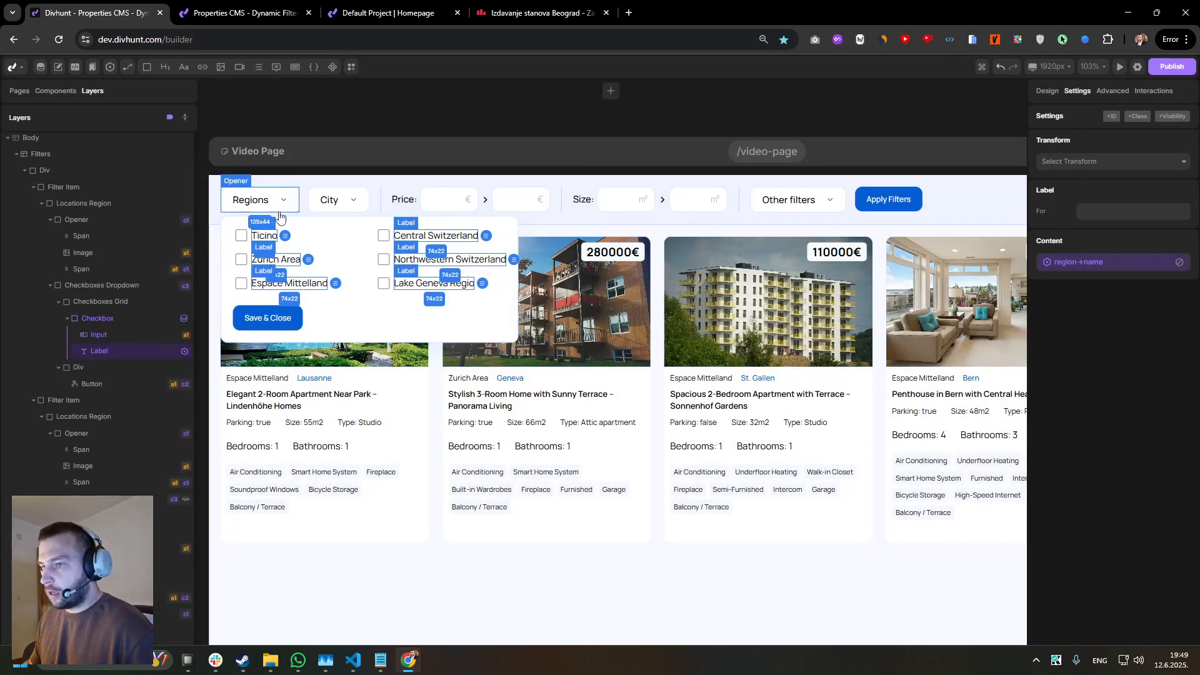
# - Bind the value of the checkbox input in the Regions dropdown to the region's id variable
pyautogui.scroll(4, 274, 215)
pyautogui.click(237, 232)
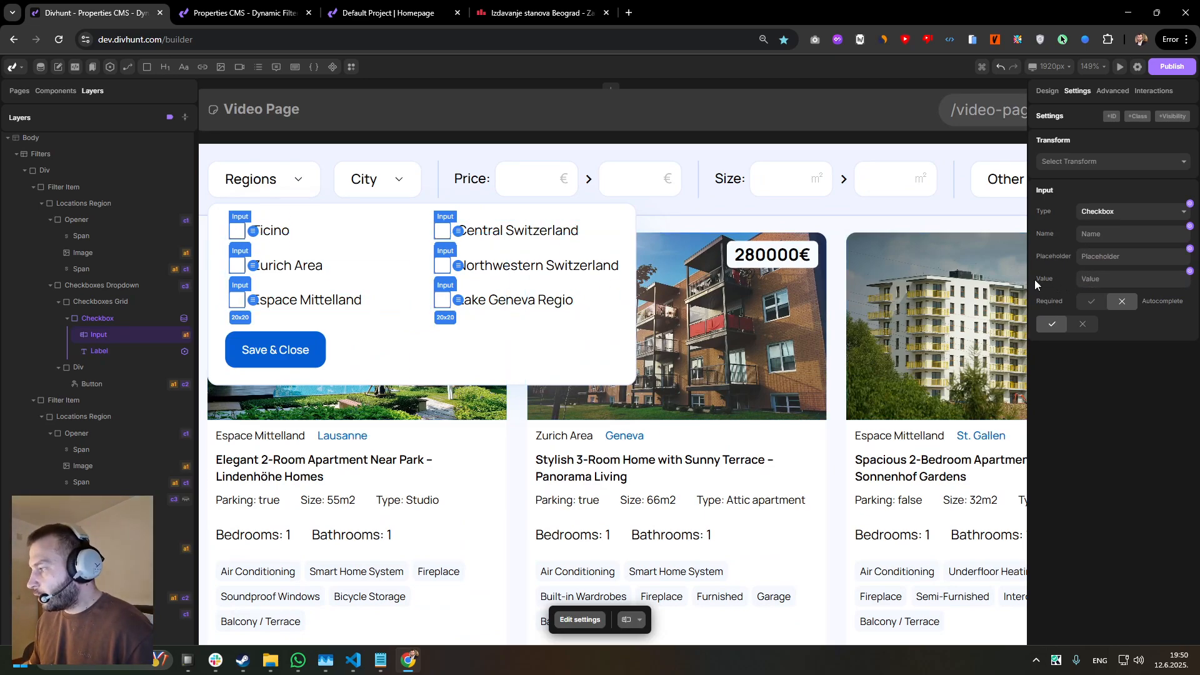
pyautogui.click(1190, 271)
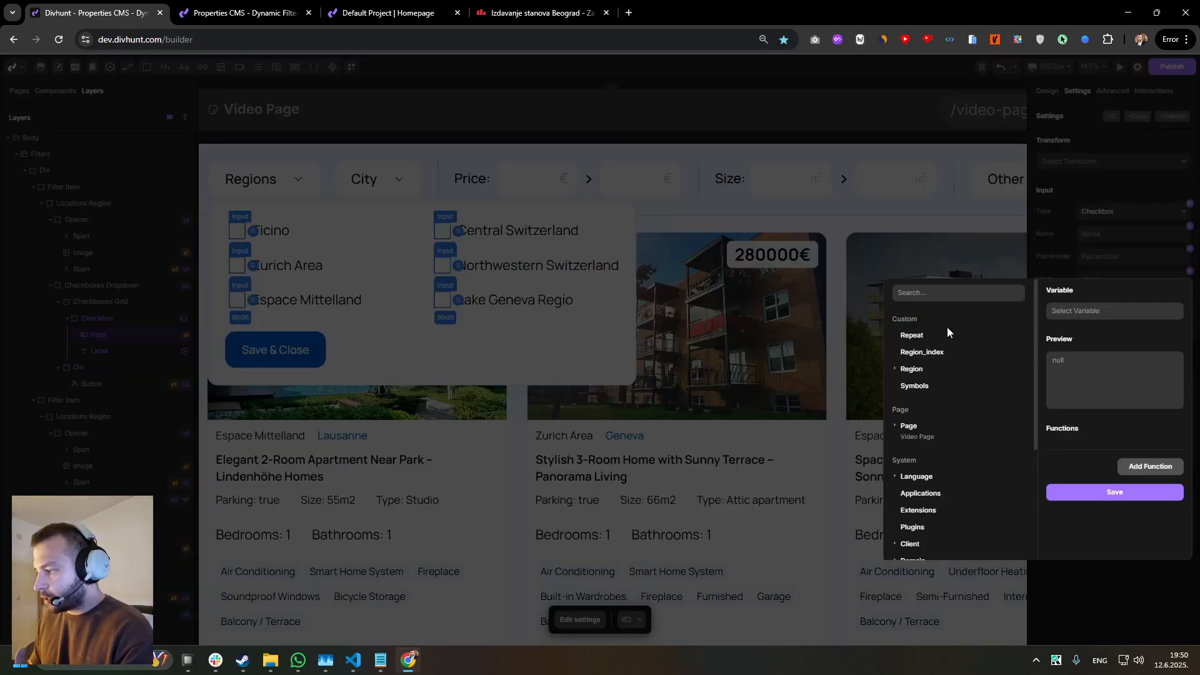
pyautogui.click(924, 371)
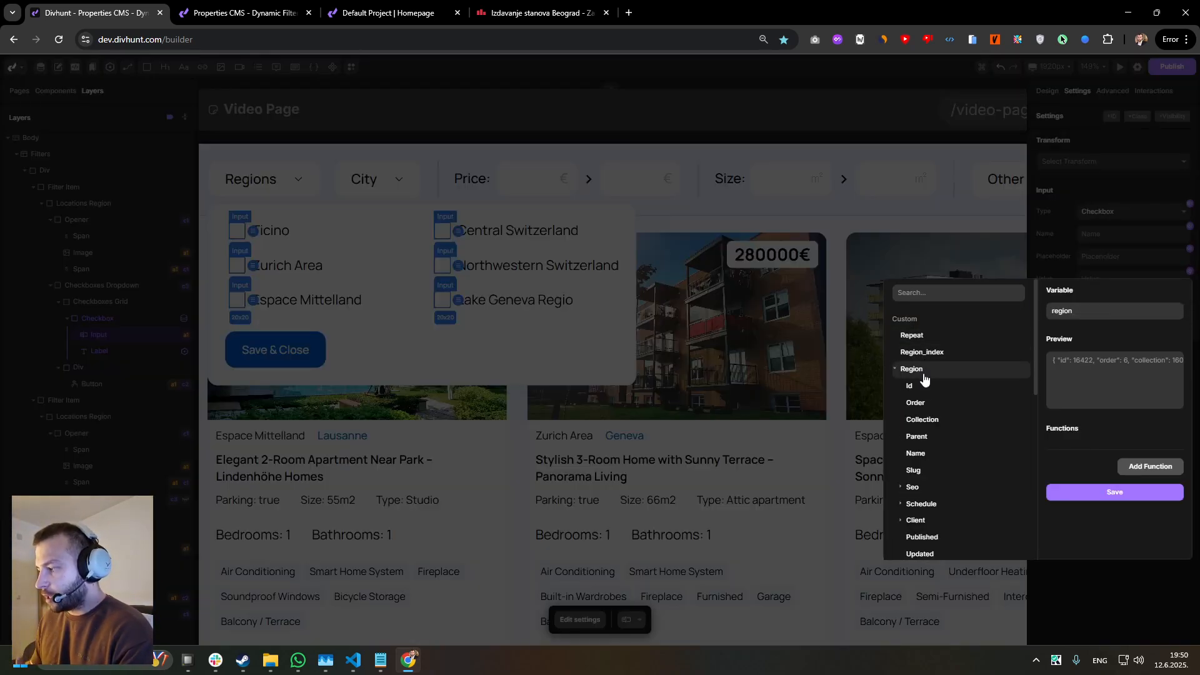
pyautogui.click(912, 386)
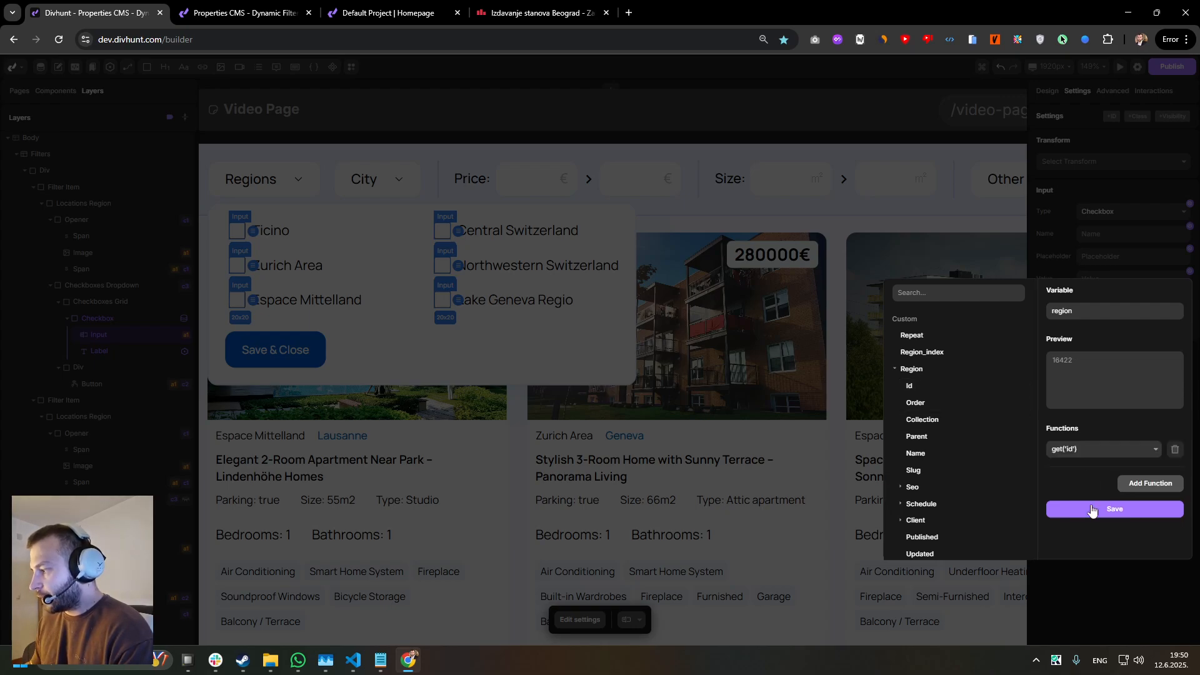
pyautogui.click(1093, 493)
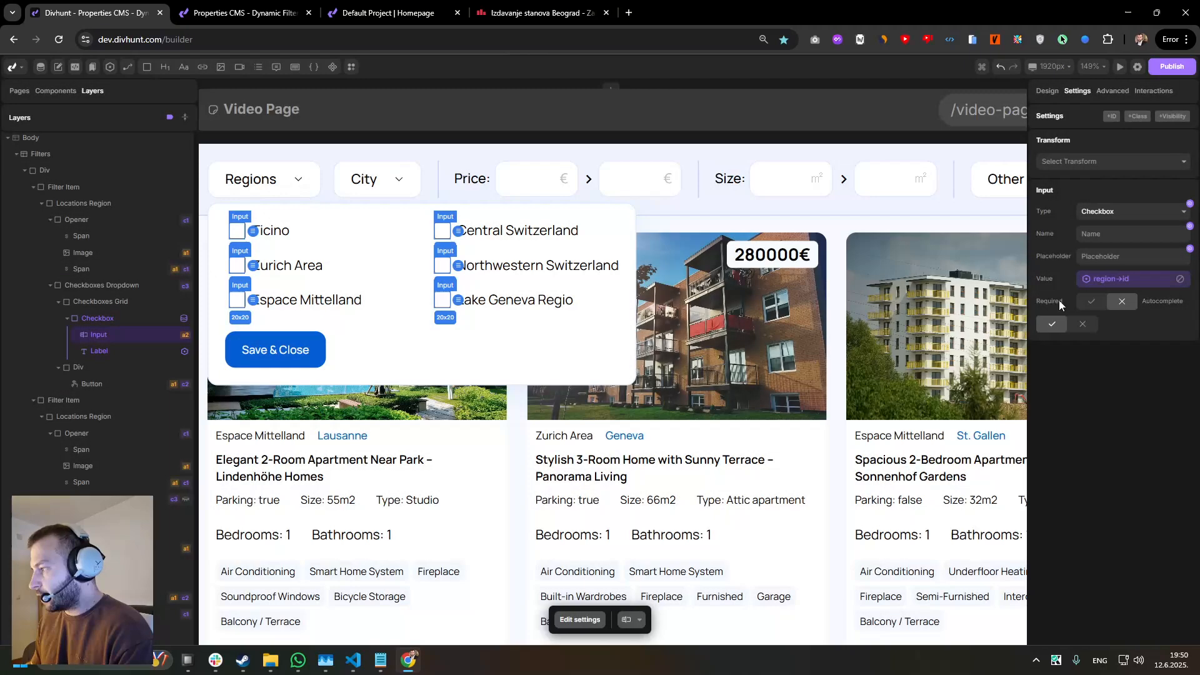
pyautogui.click(1112, 283)
pyautogui.click(900, 382)
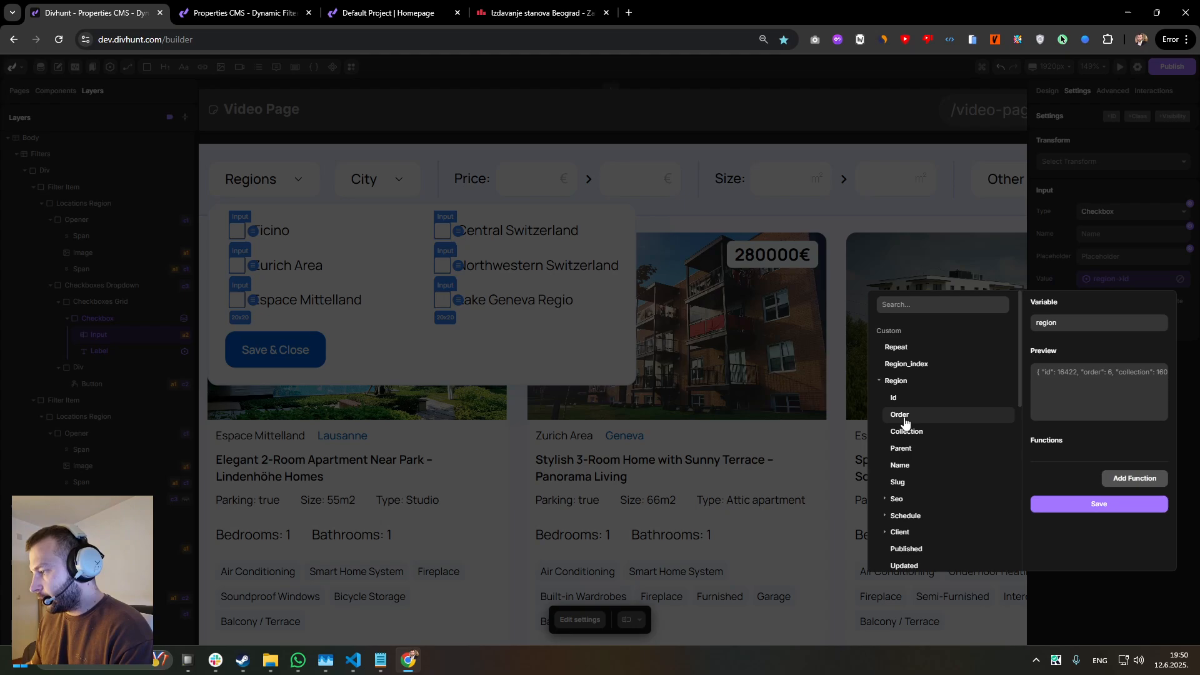
pyautogui.click(1091, 517)
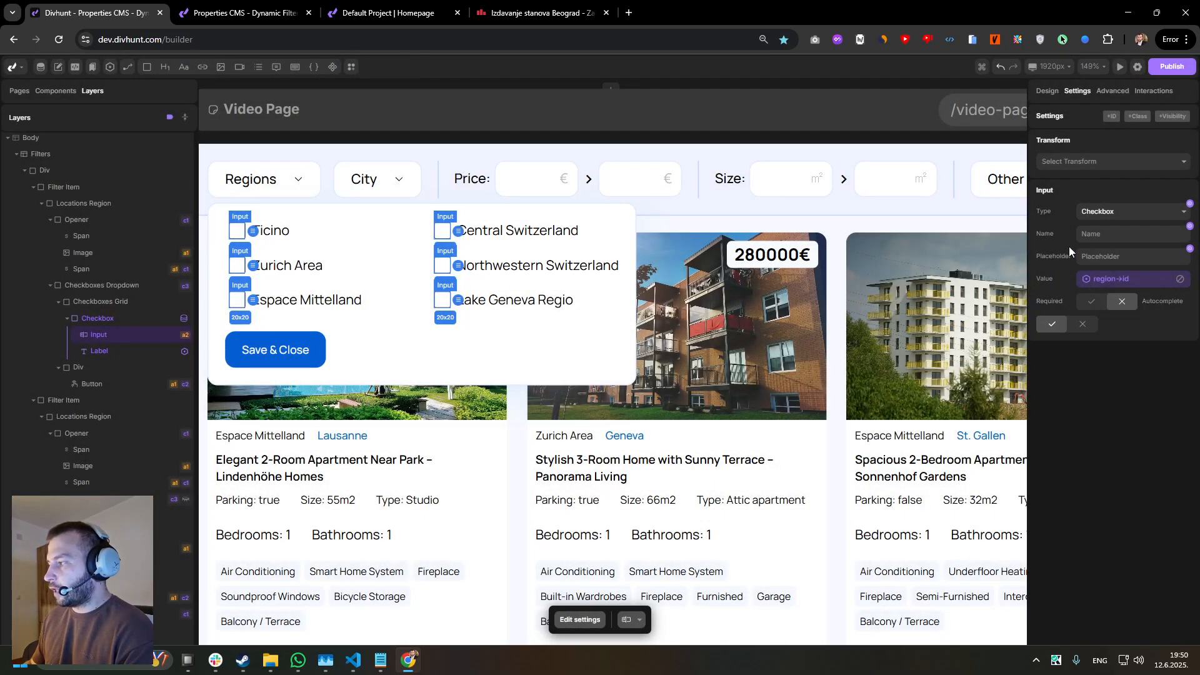
# - Set the name of the checkbox input in the Regions dropdown to region
pyautogui.click(1097, 234)
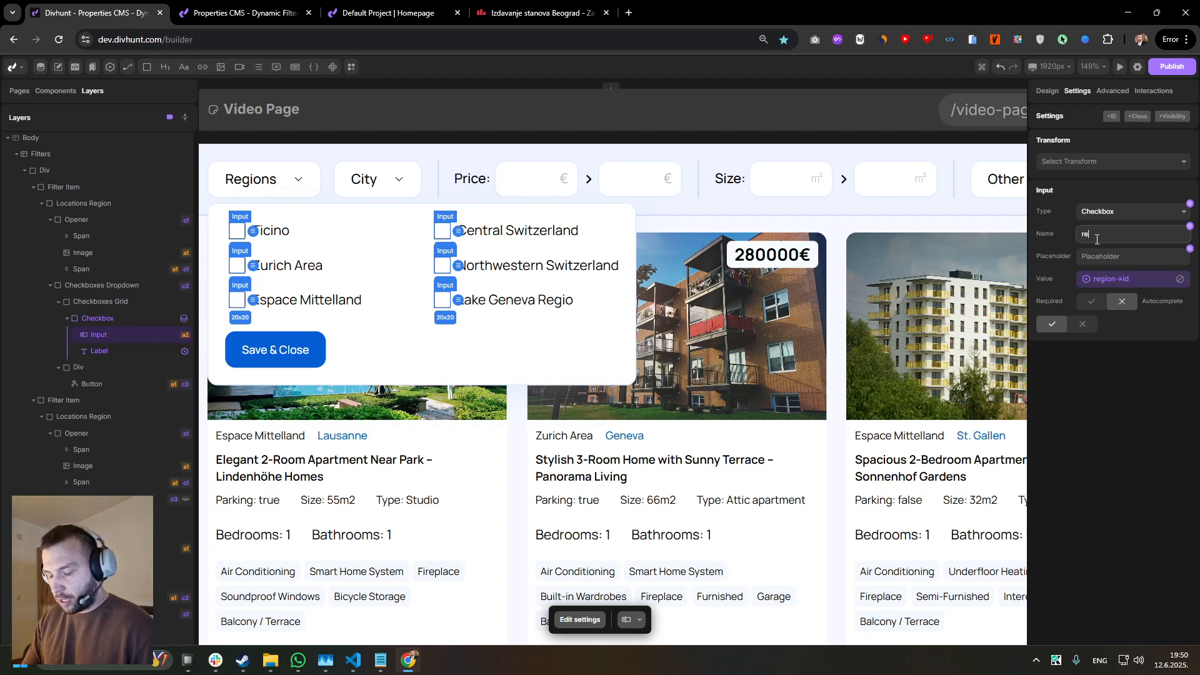
pyautogui.press('Return')
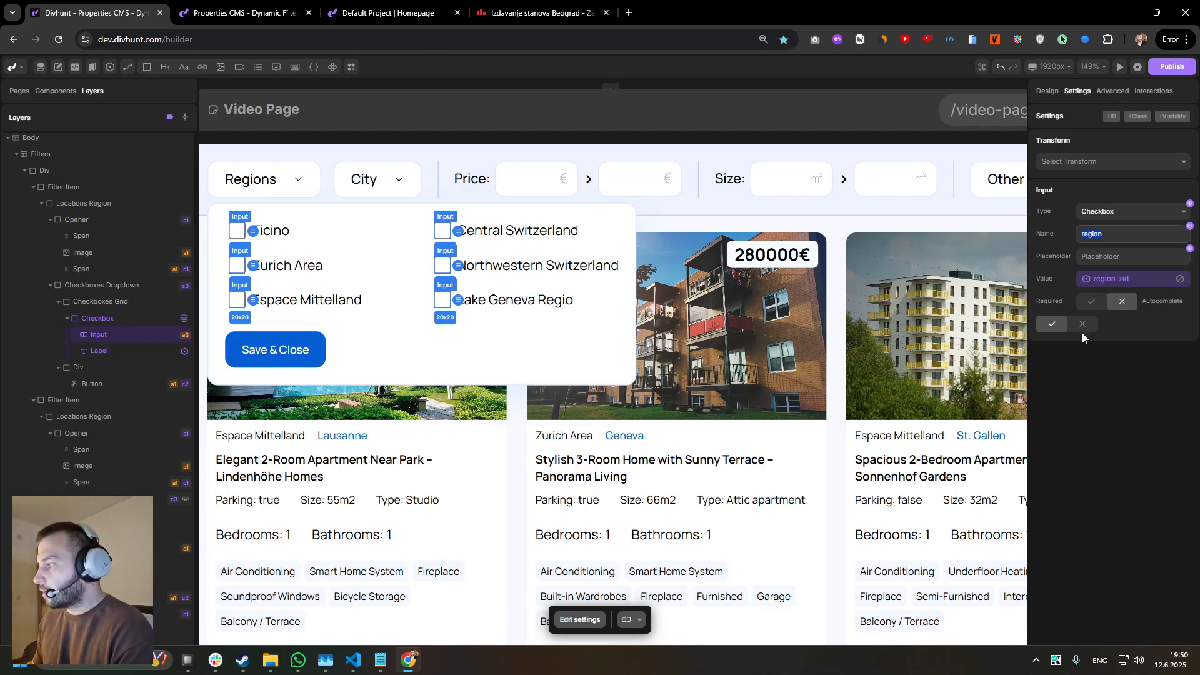
pyautogui.click(243, 11)
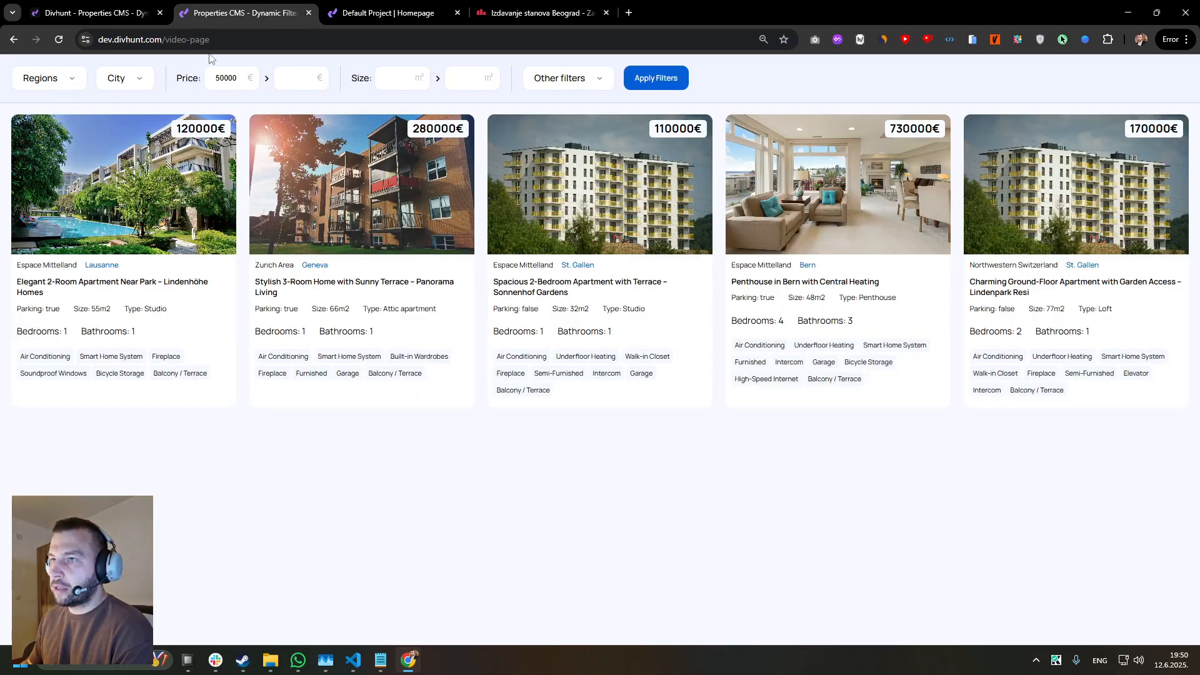
pyautogui.click(107, 5)
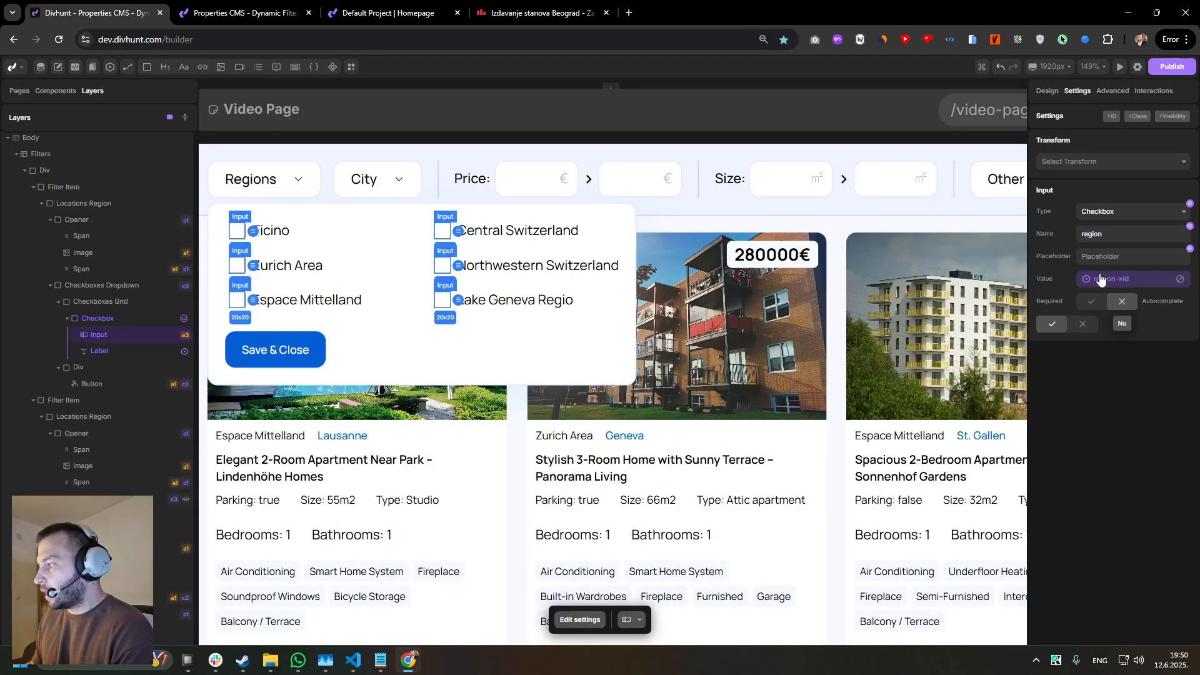
pyautogui.doubleClick(1093, 235)
pyautogui.click(1094, 241)
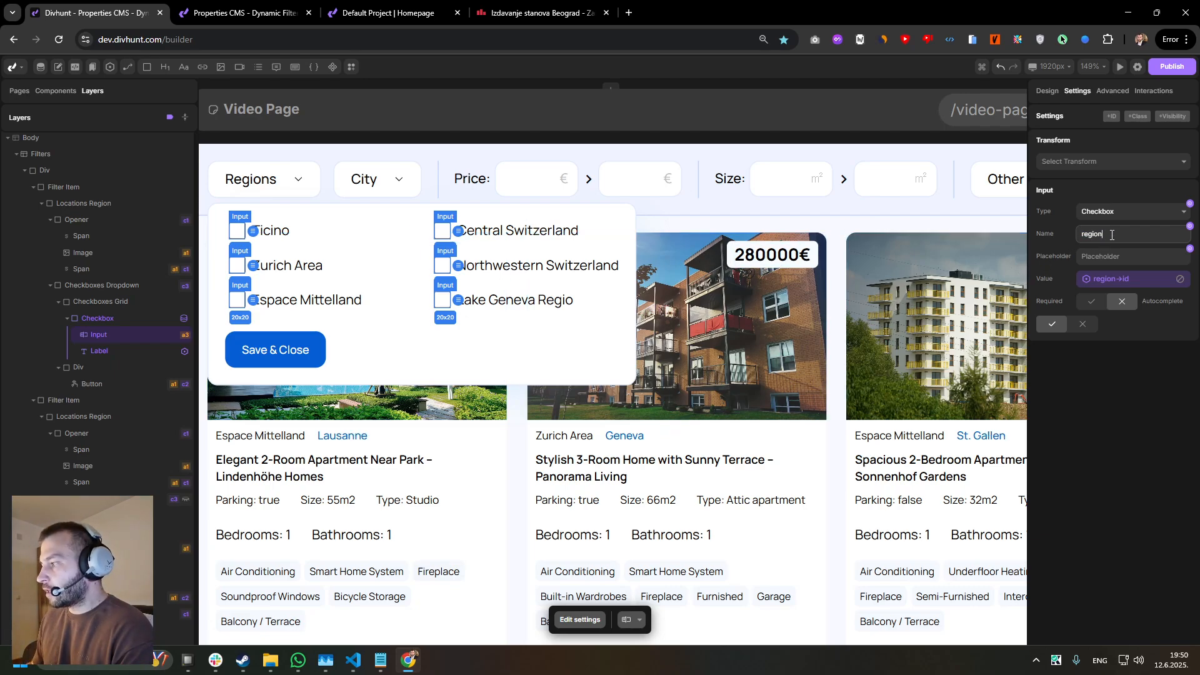
pyautogui.click(1055, 244)
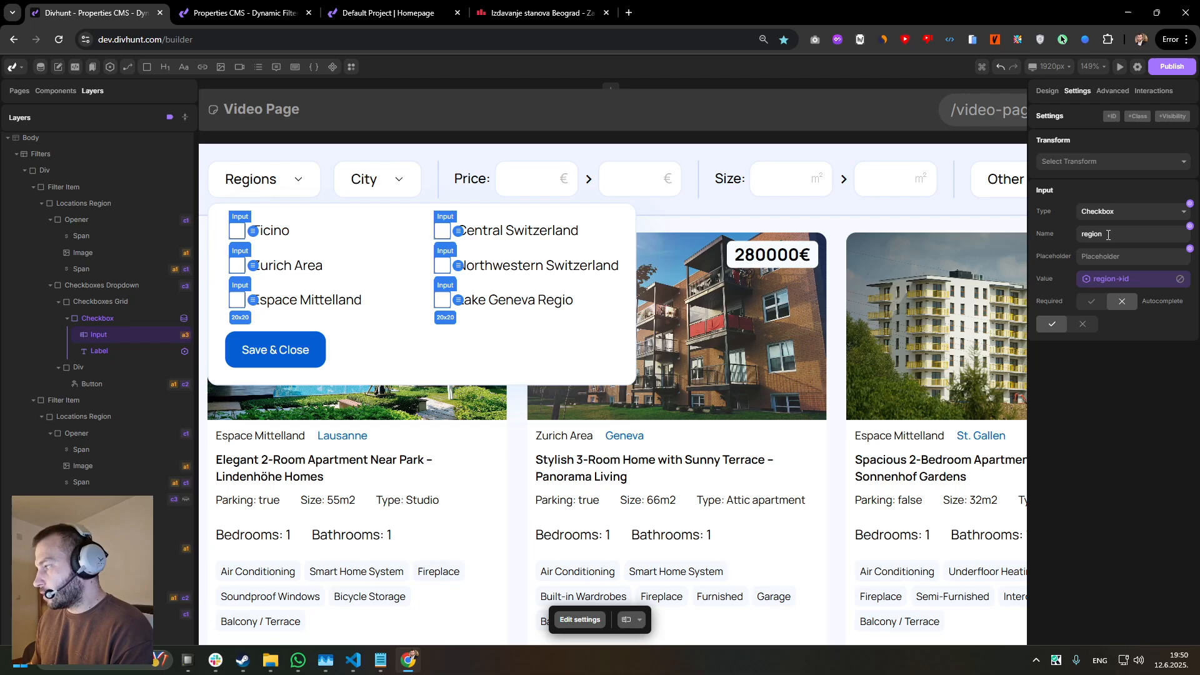
# - Start a new dynamic filter on the Property Item's Properties source with the field type Checkboxes (Multiple)
pyautogui.click(399, 322)
pyautogui.scroll(-3, 399, 322)
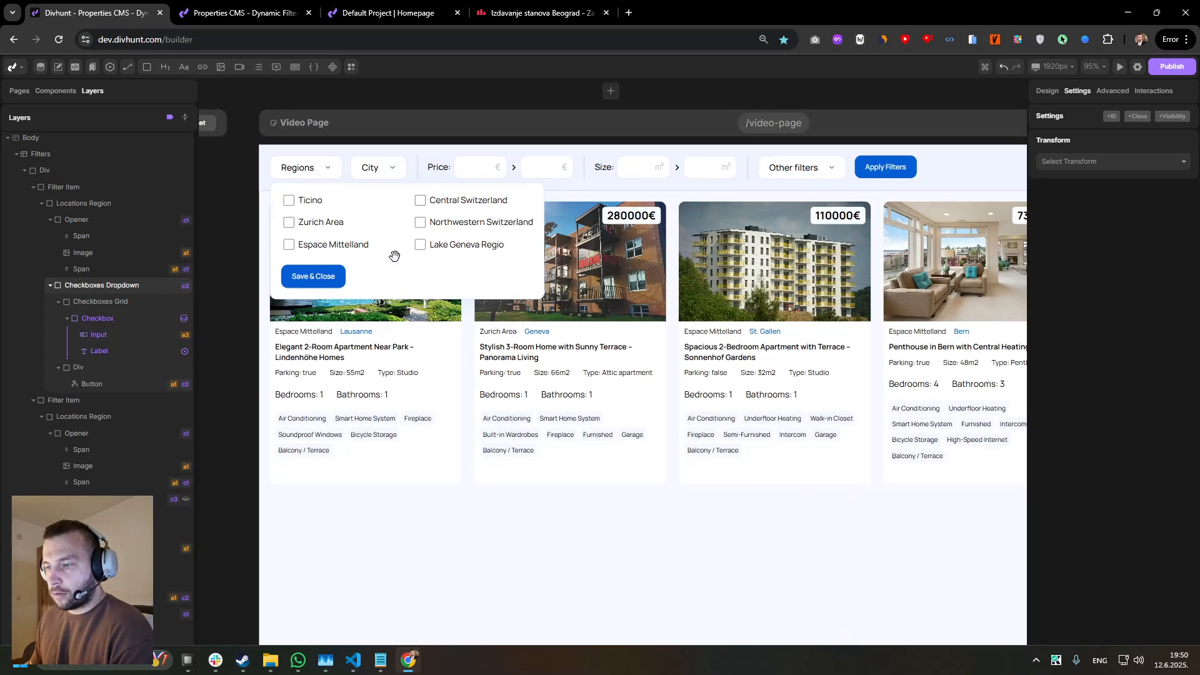
pyautogui.click(488, 332)
pyautogui.click(85, 271)
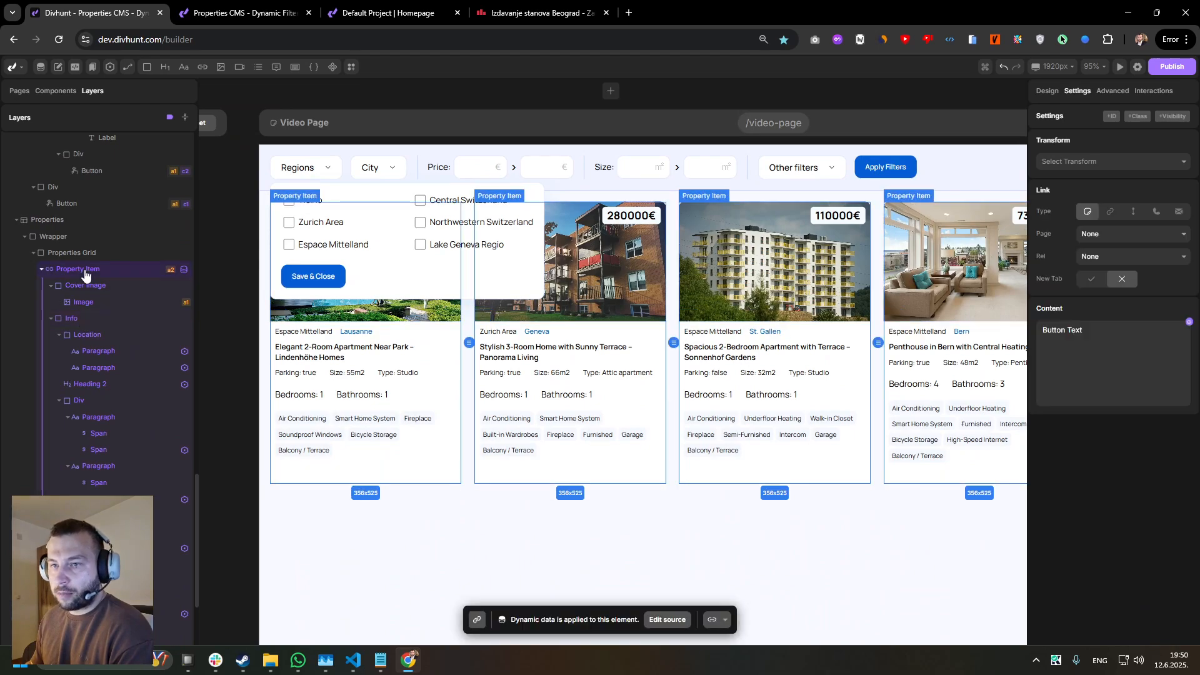
pyautogui.click(1112, 91)
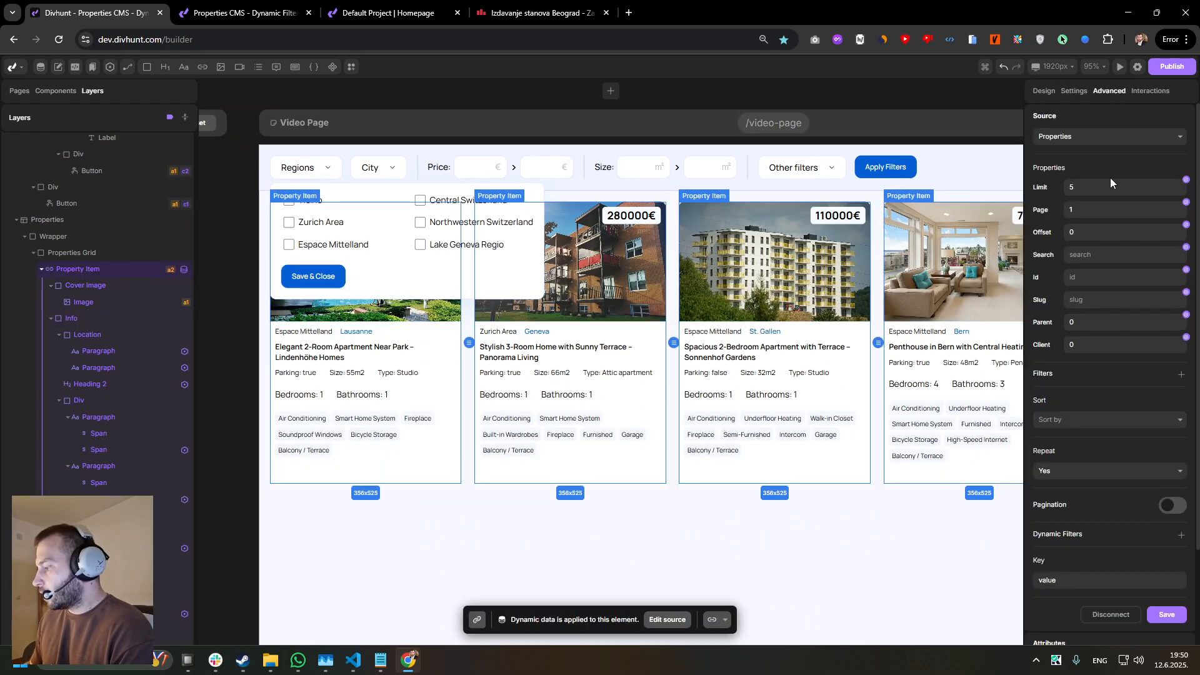
pyautogui.scroll(-2, 1063, 377)
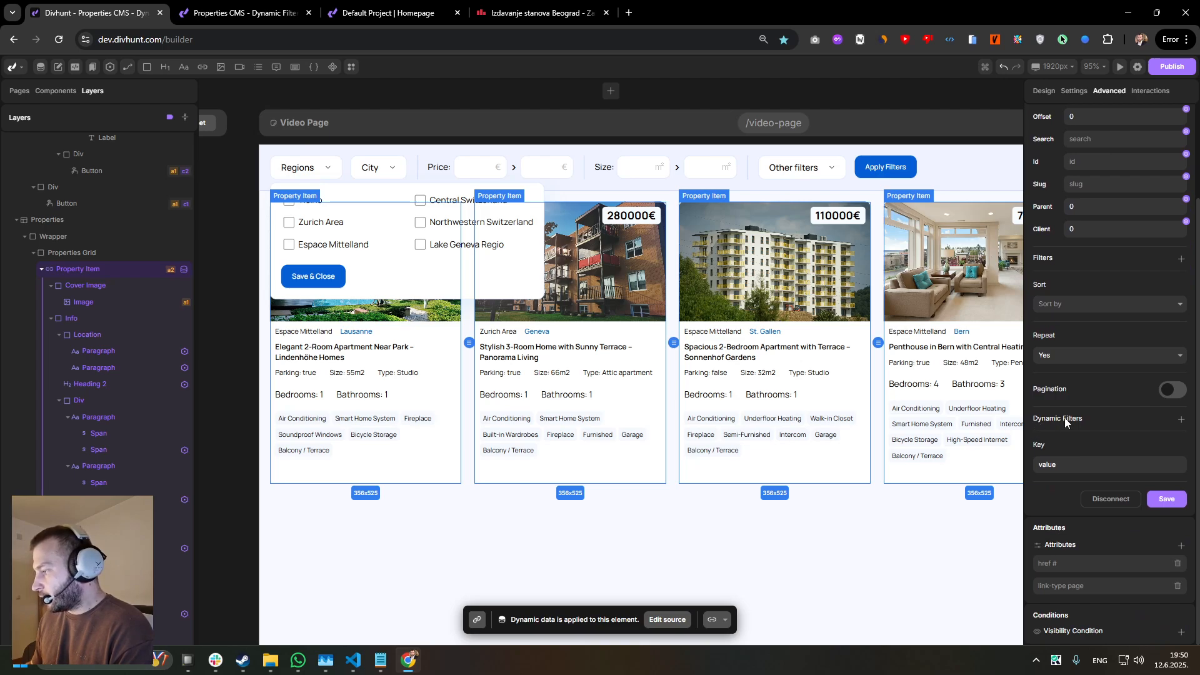
pyautogui.click(1181, 419)
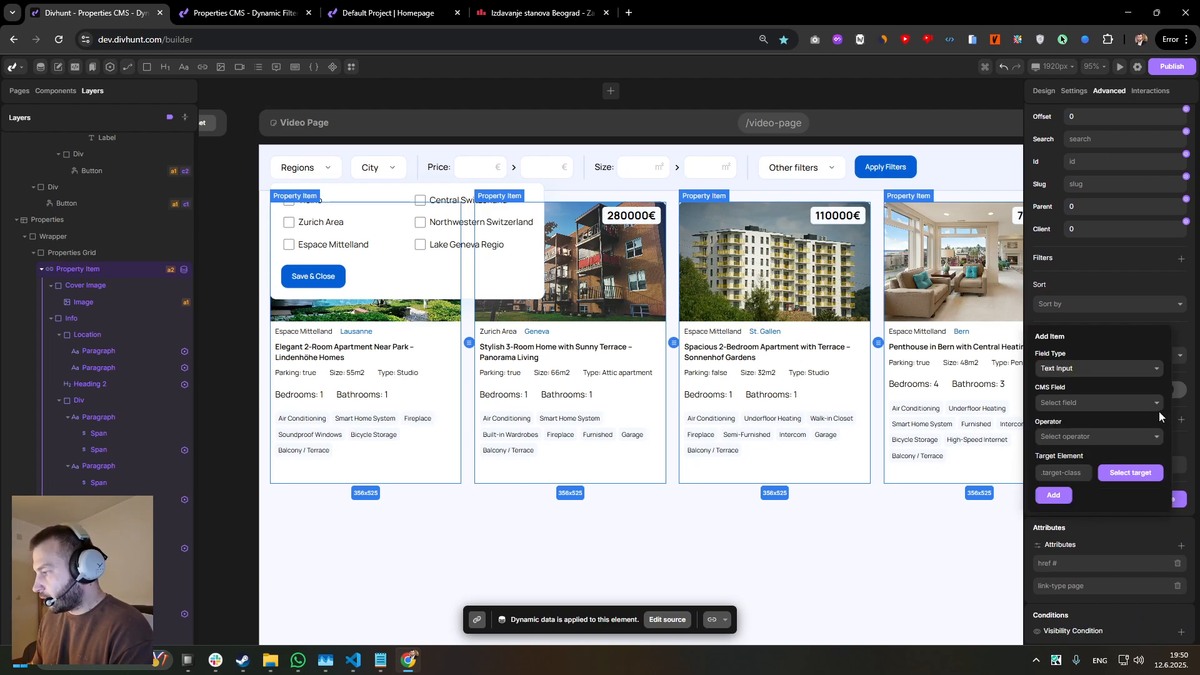
pyautogui.click(1098, 370)
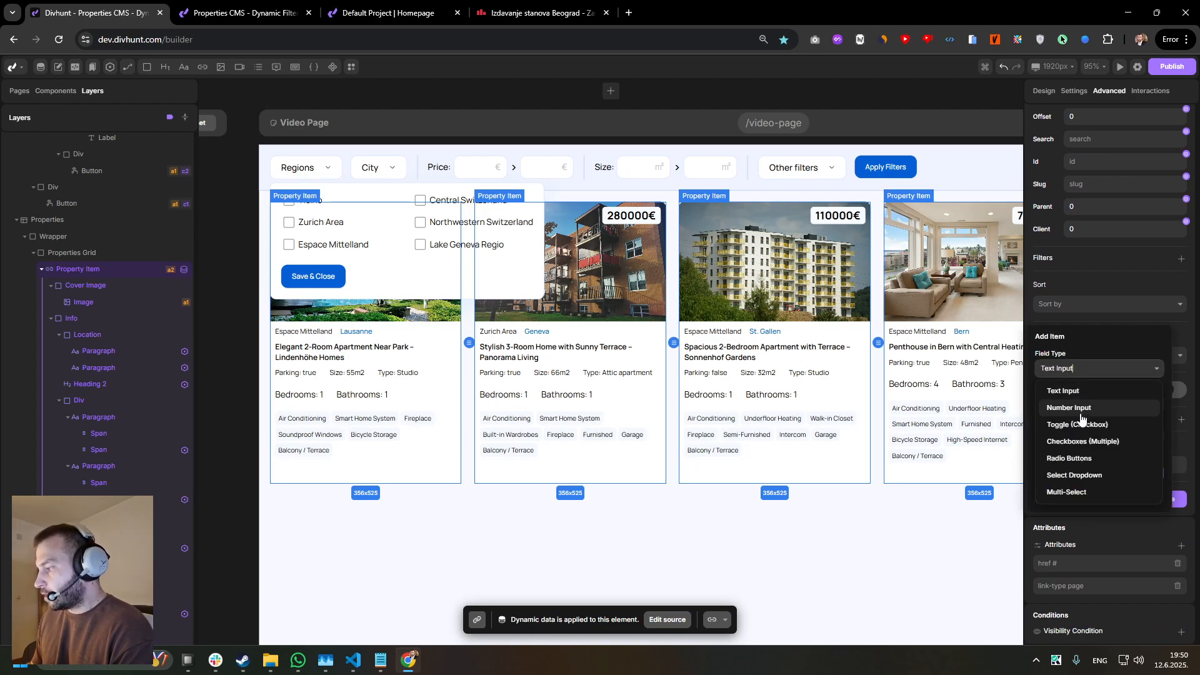
pyautogui.click(1054, 445)
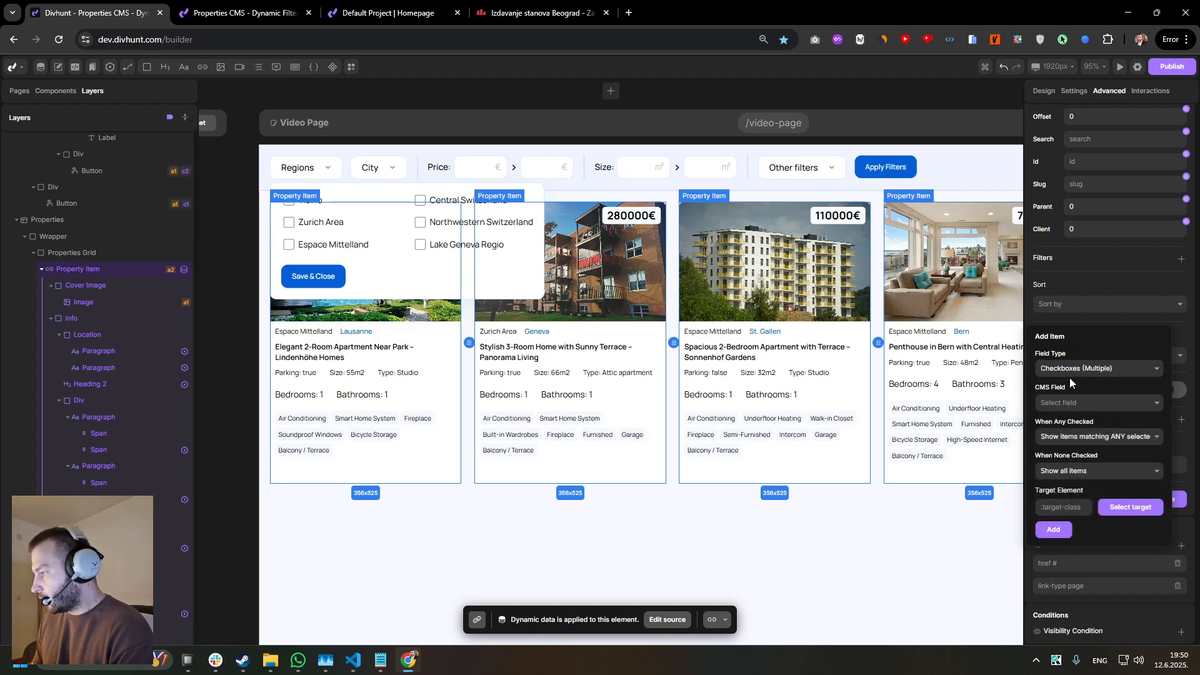
# - Choose region as the CMS field of the new dynamic filter
pyautogui.moveTo(1076, 392); pyautogui.dragTo(1042, 392)
pyautogui.doubleClick(1039, 392)
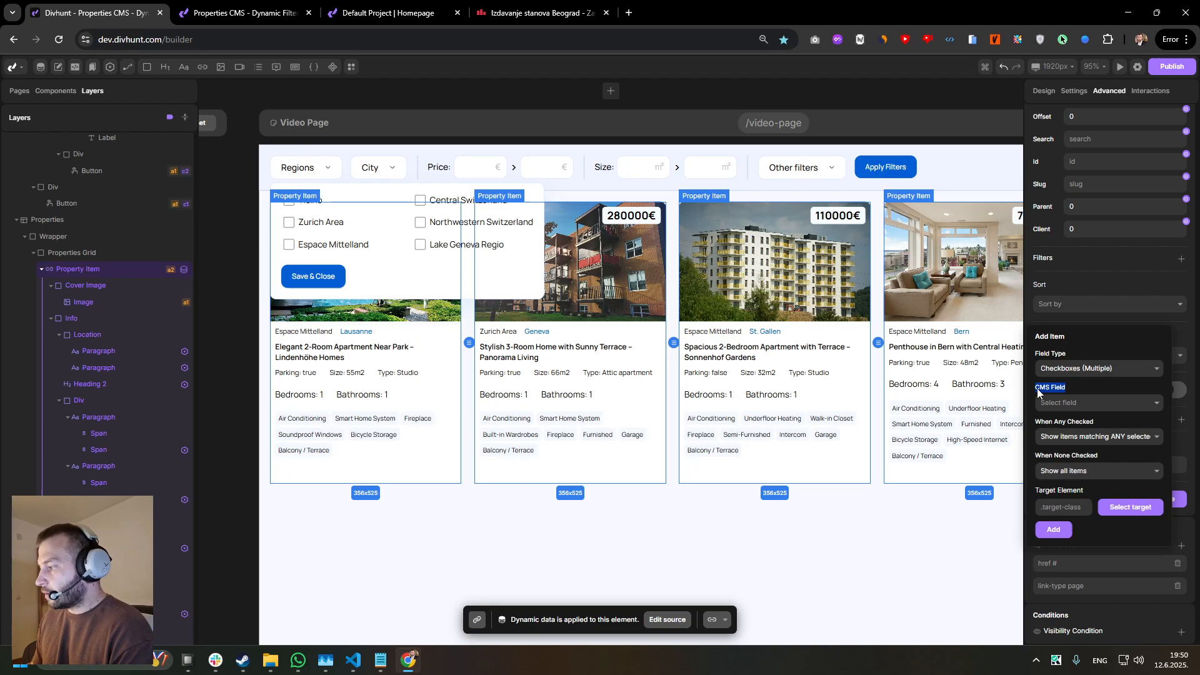
pyautogui.click(1073, 402)
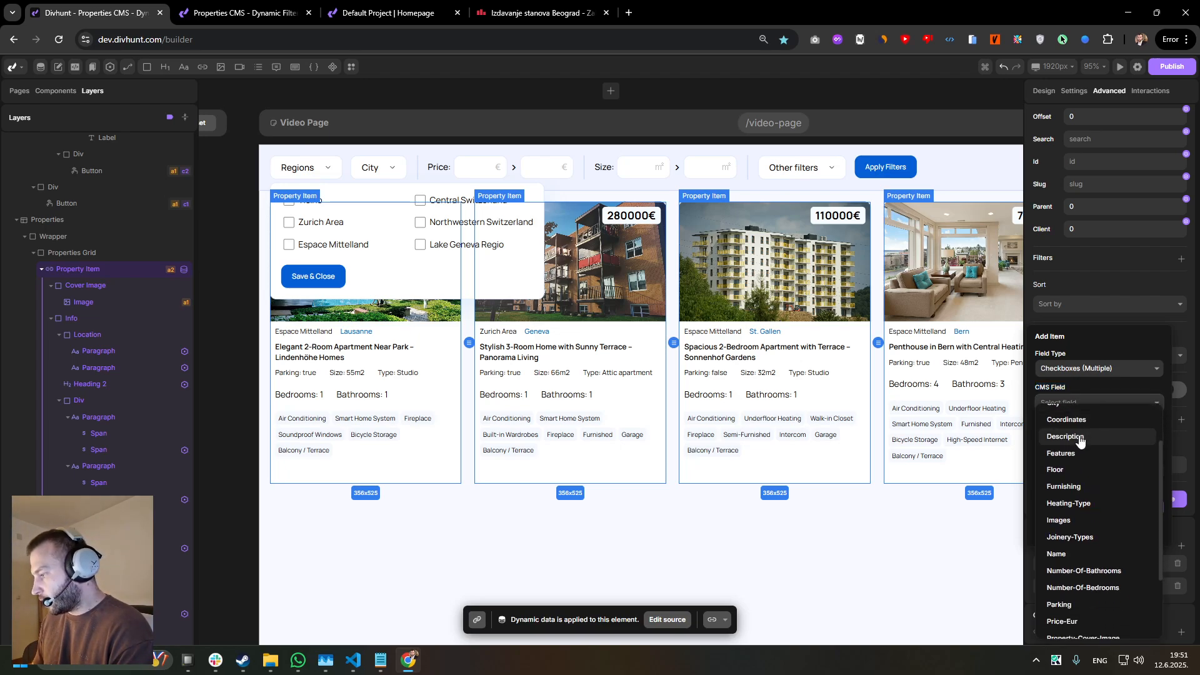
pyautogui.scroll(-3, 1073, 500)
pyautogui.click(1072, 560)
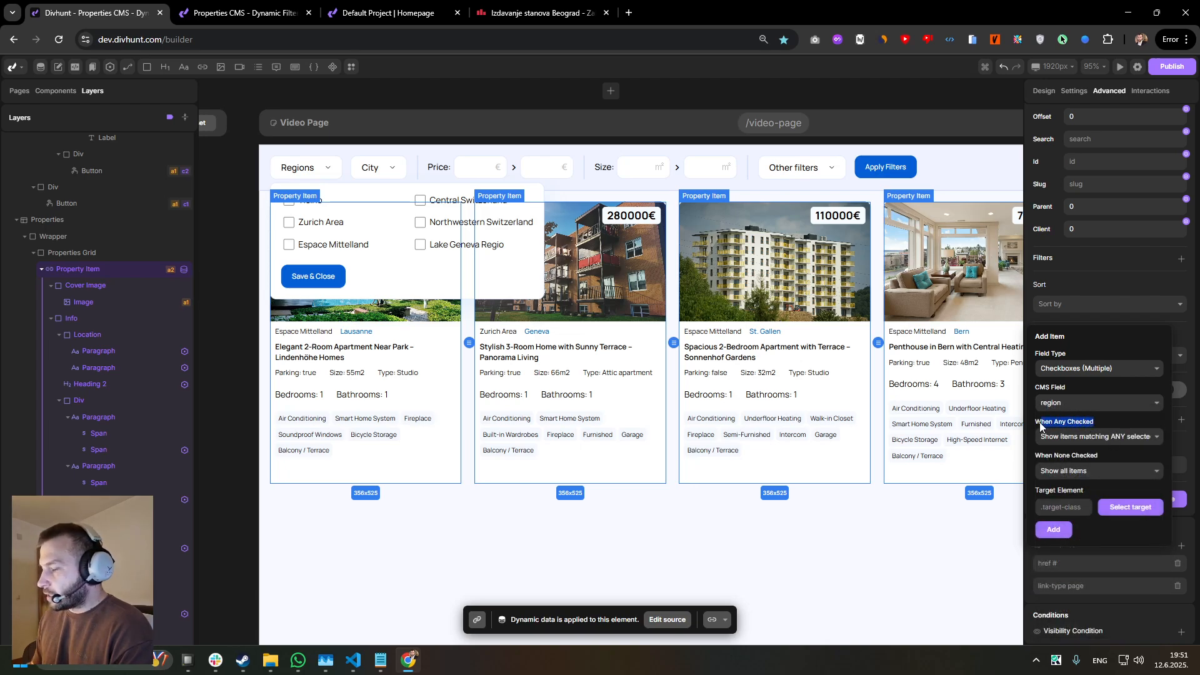
# - Review the filter's matching options for when any checkbox is checked
pyautogui.click(1107, 437)
pyautogui.click(1108, 437)
pyautogui.click(1108, 437)
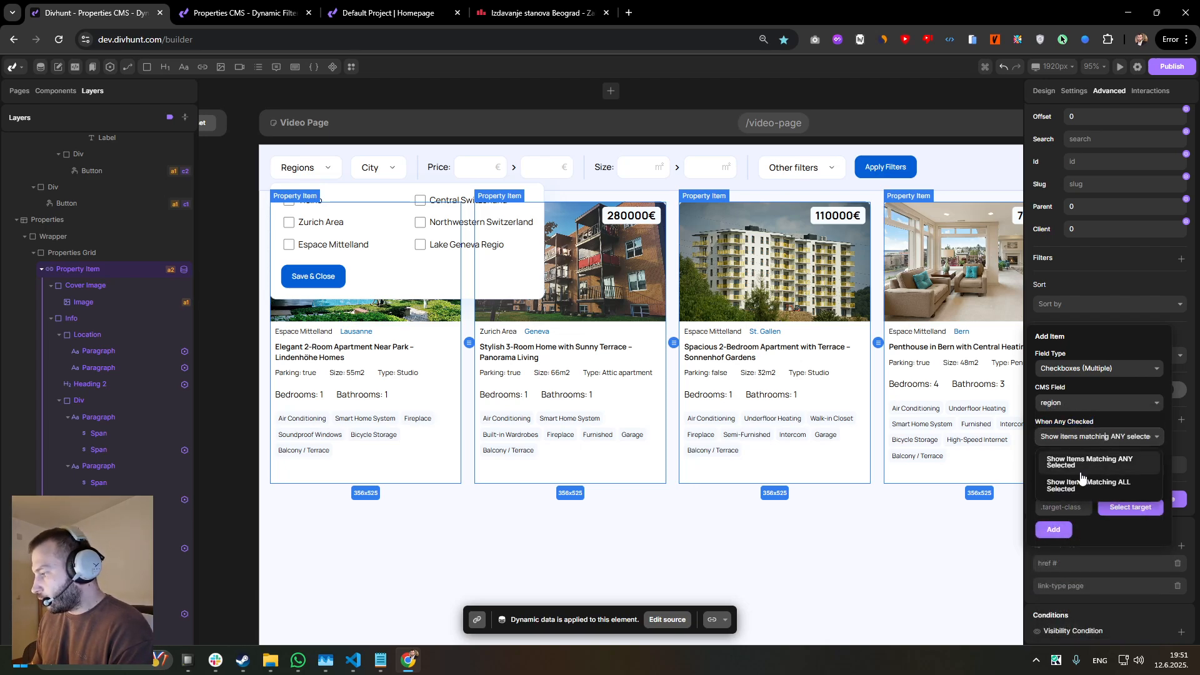
pyautogui.click(1100, 422)
# - Check Ticino and Zurich Area in the Regions dropdown on the live Video Page and return to the builder
pyautogui.click(244, 12)
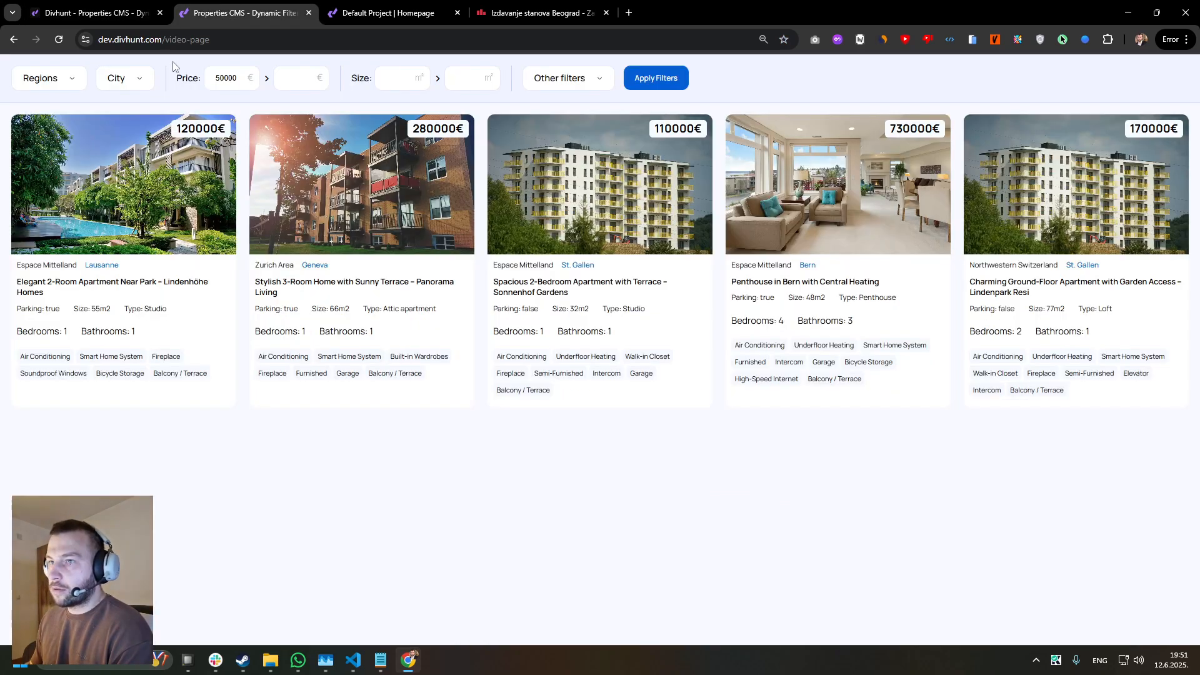
pyautogui.click(67, 80)
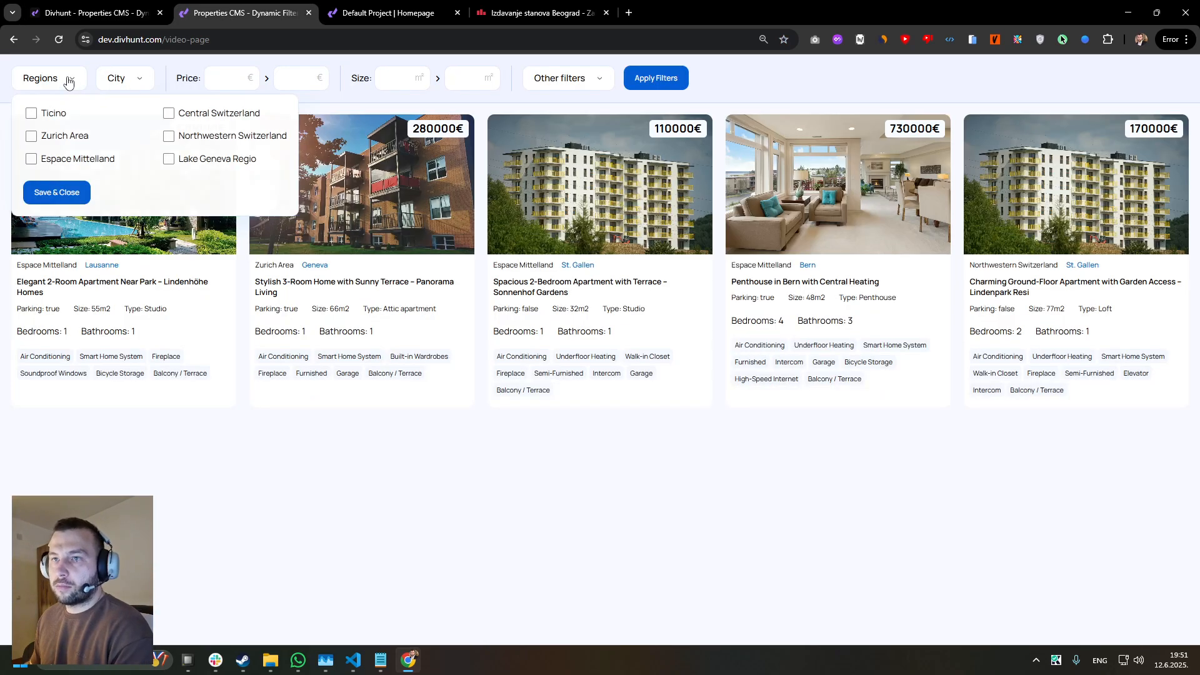
pyautogui.click(69, 80)
pyautogui.click(42, 85)
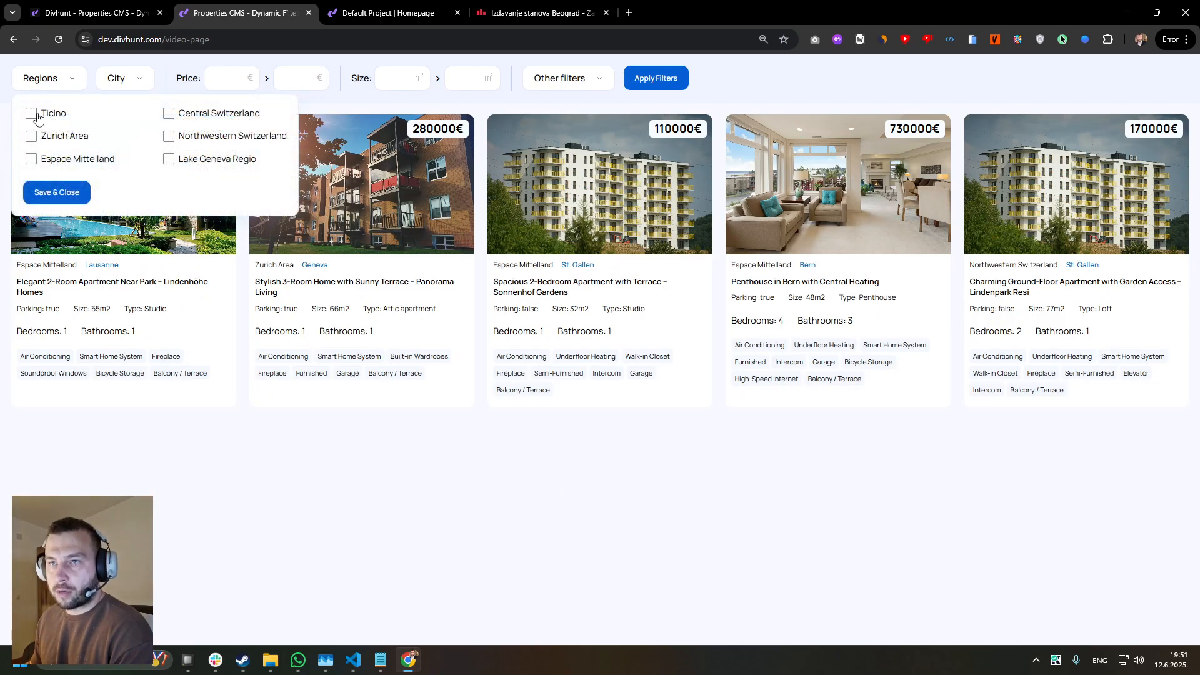
pyautogui.click(34, 114)
pyautogui.click(34, 143)
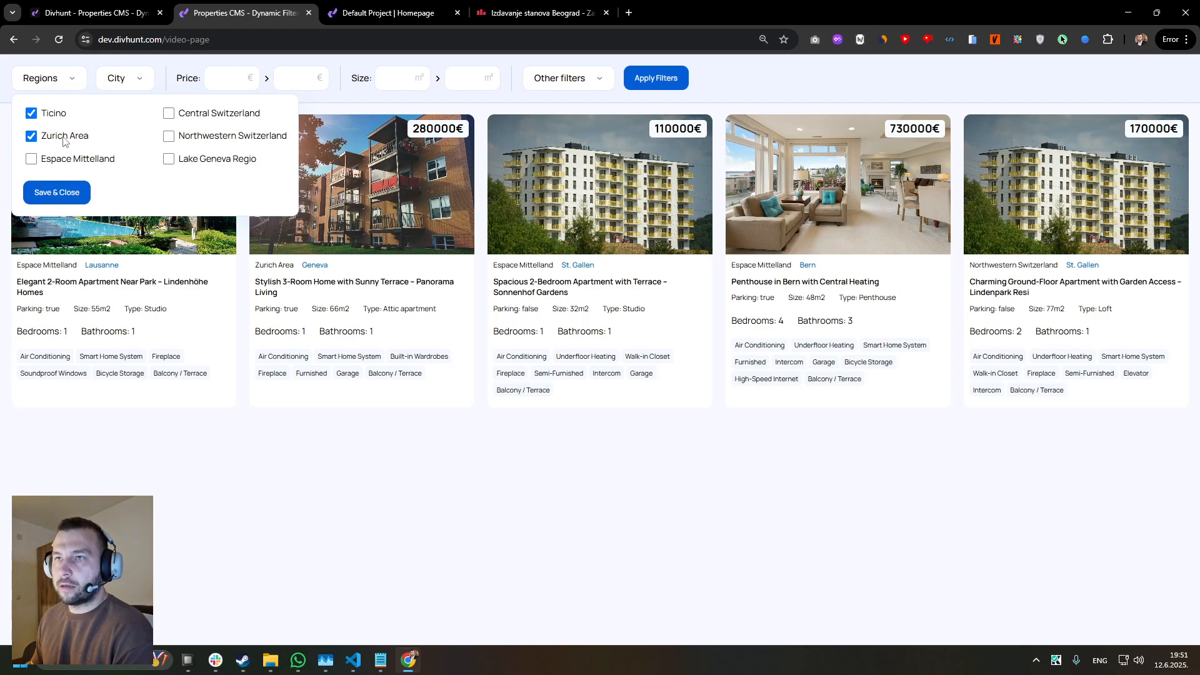
pyautogui.click(85, 13)
pyautogui.click(222, 7)
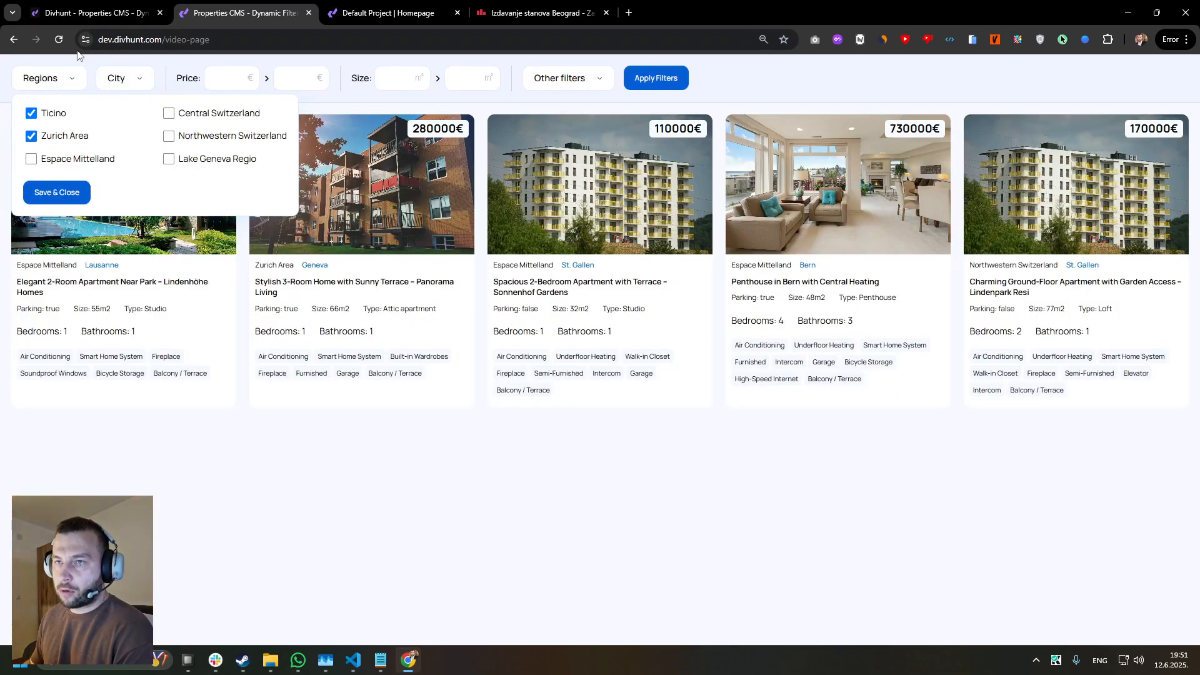
pyautogui.click(93, 9)
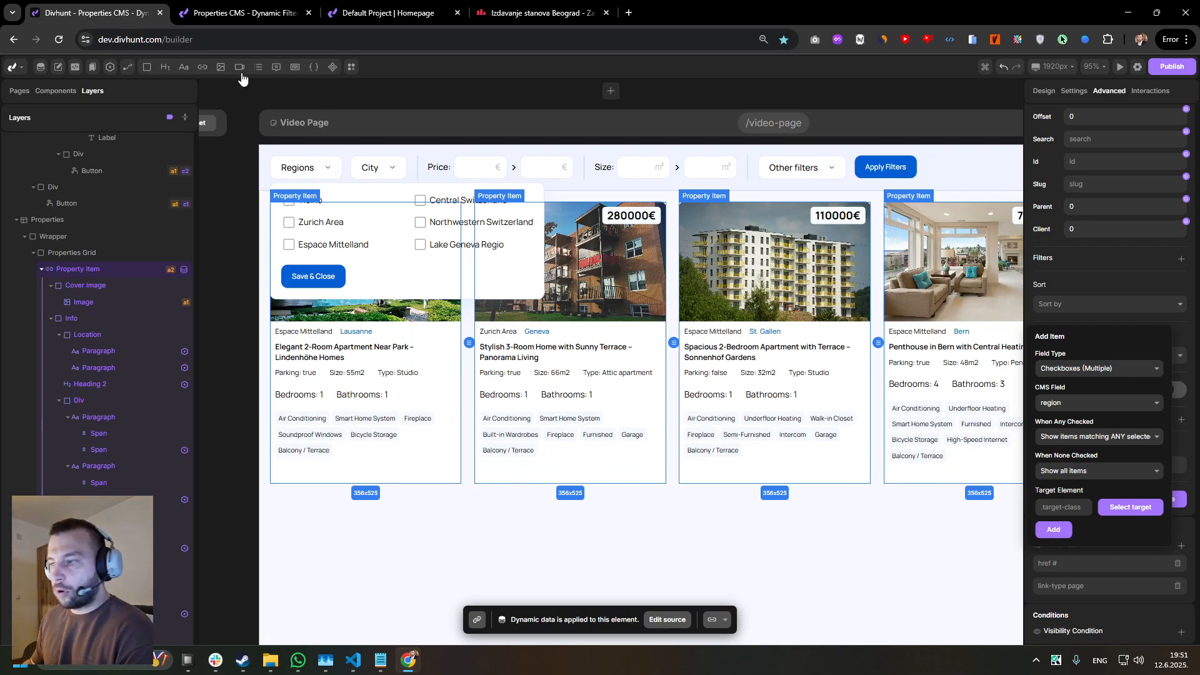
# - Compare the ANY and ALL matching options with the live page's Other filters checkboxes, keeping Show items matching ANY selected
pyautogui.click(1103, 437)
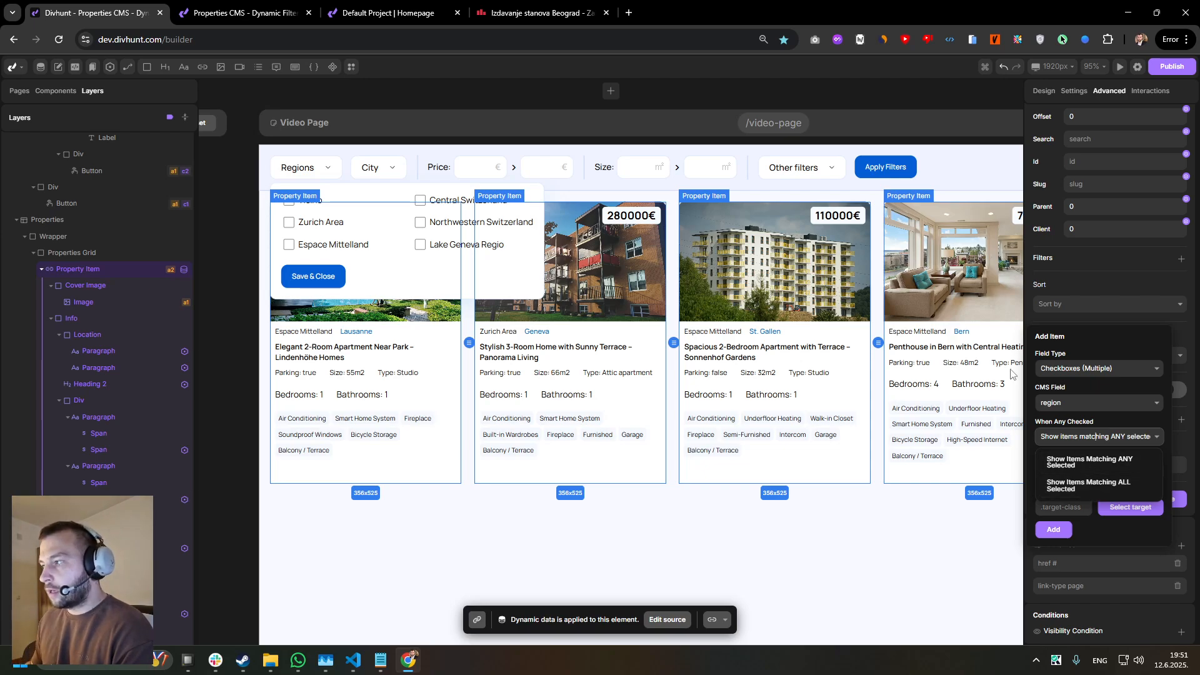
pyautogui.hotkey('ctrl', 'Tab')
pyautogui.click(602, 86)
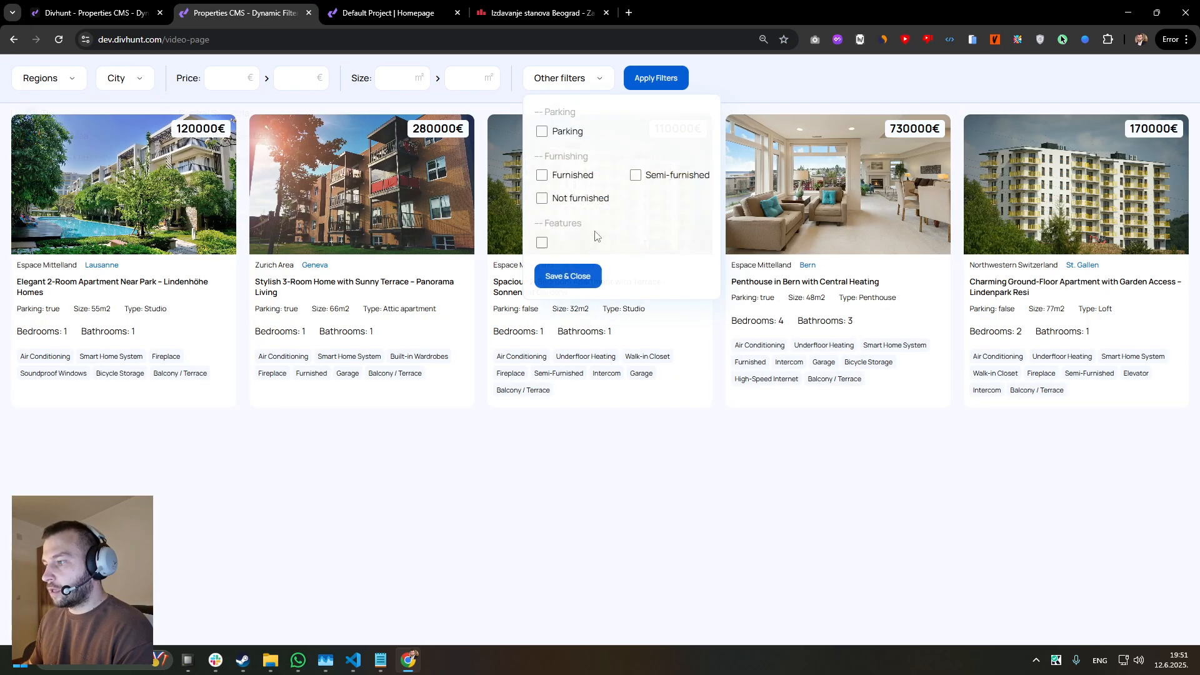
pyautogui.hotkey('ctrl', 'shift', 'Tab')
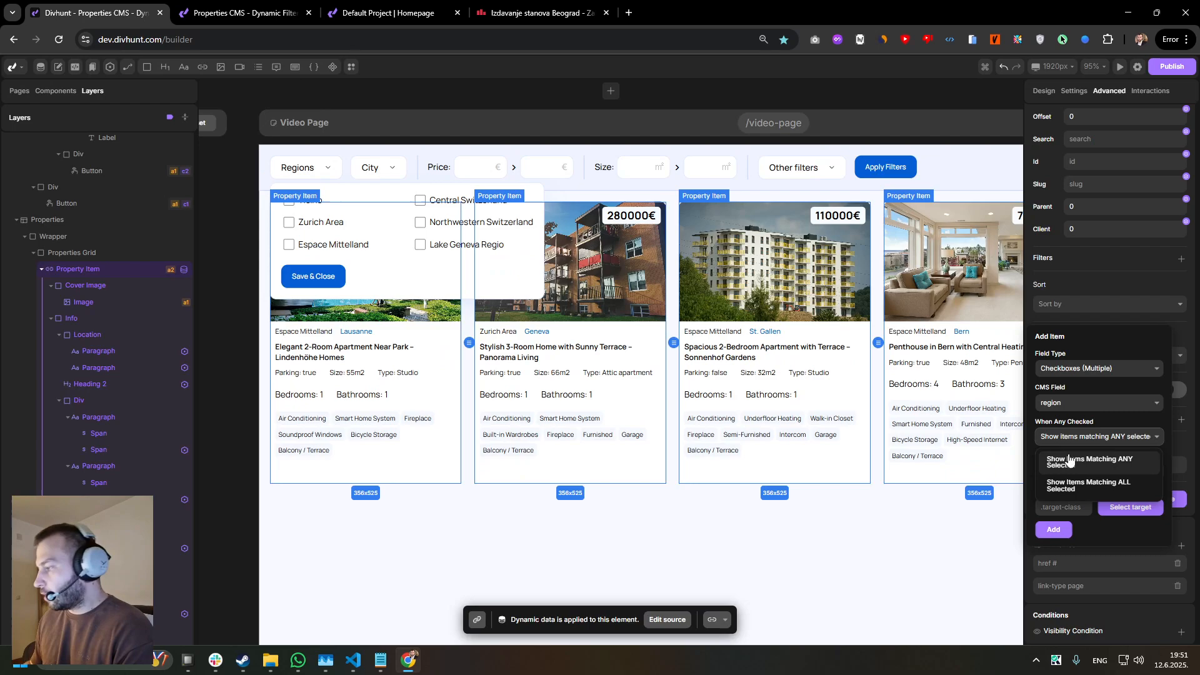
pyautogui.click(1093, 438)
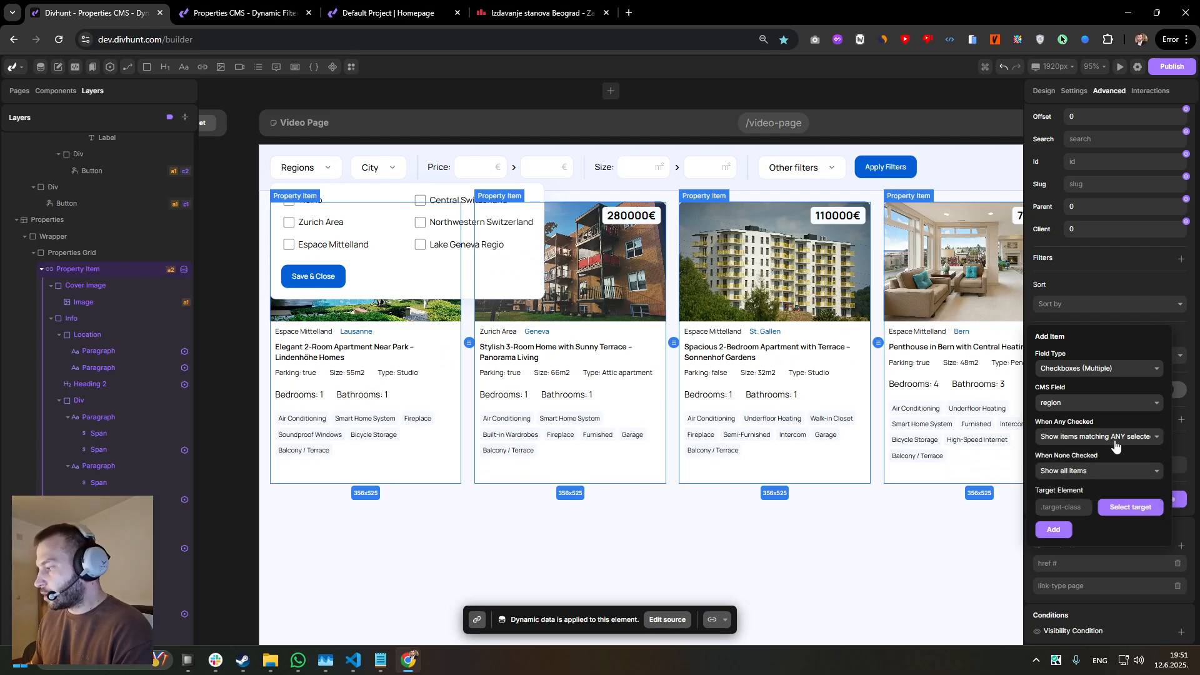
# - Review the filter's behaviour for when no checkbox is checked, keeping Show all items
pyautogui.moveTo(1041, 459); pyautogui.dragTo(1092, 463)
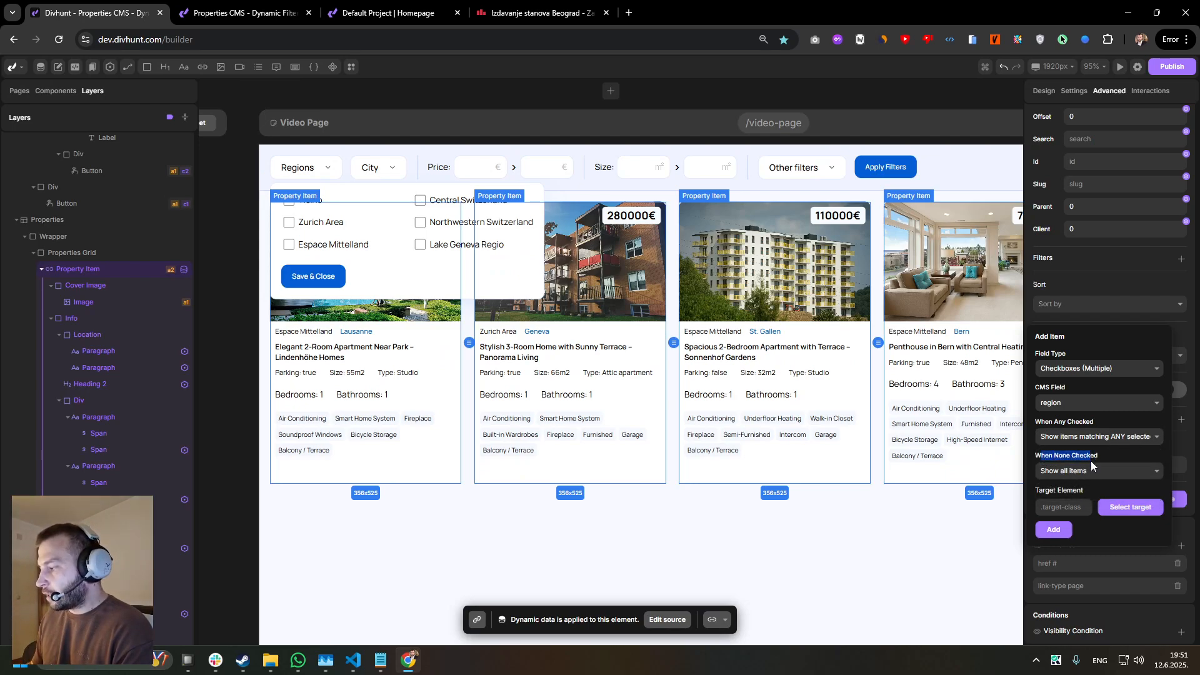
pyautogui.click(1094, 475)
pyautogui.click(1091, 463)
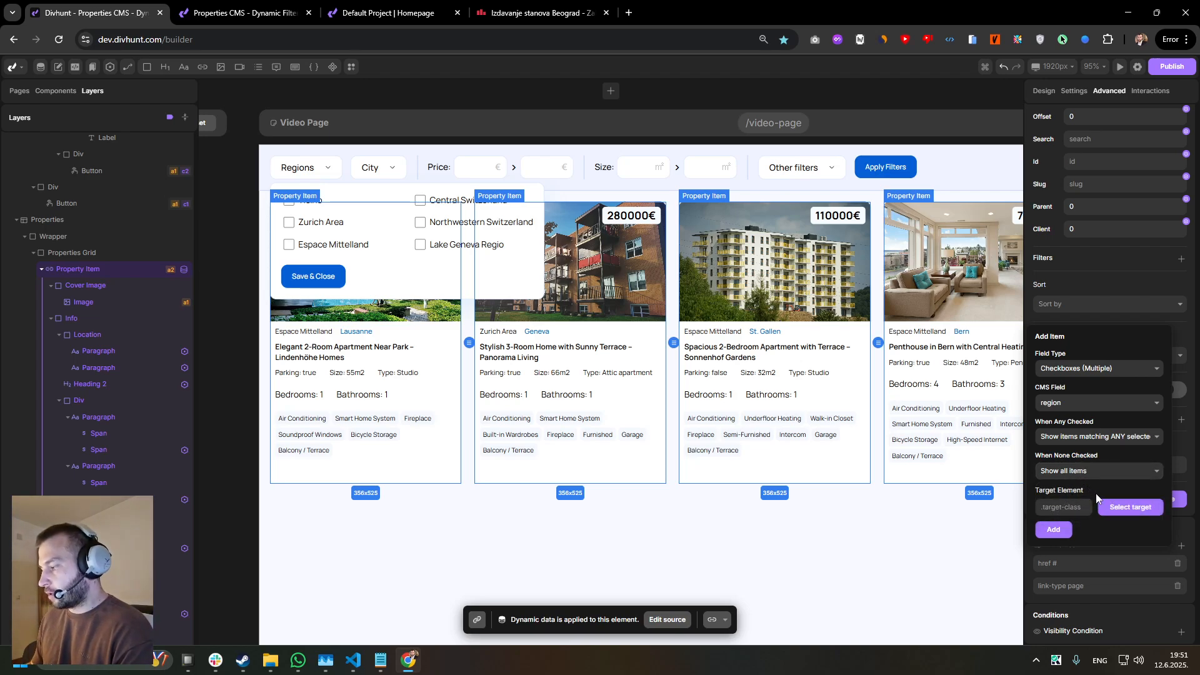
pyautogui.click(1070, 511)
pyautogui.click(1093, 531)
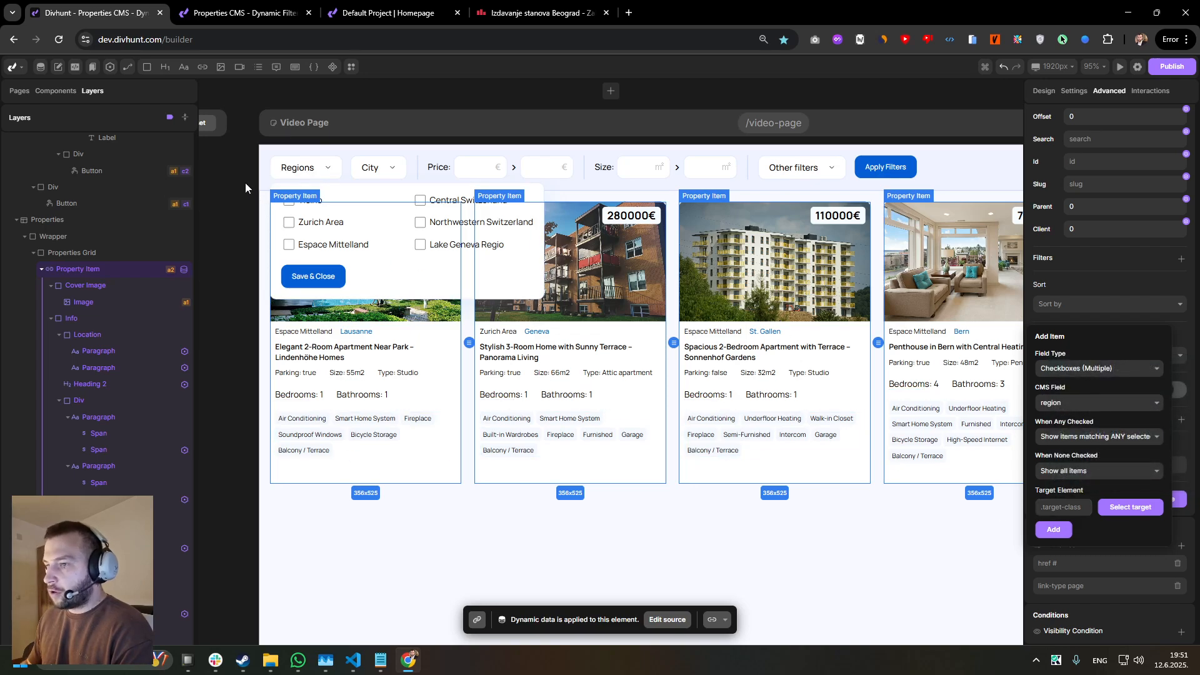
pyautogui.click(1068, 509)
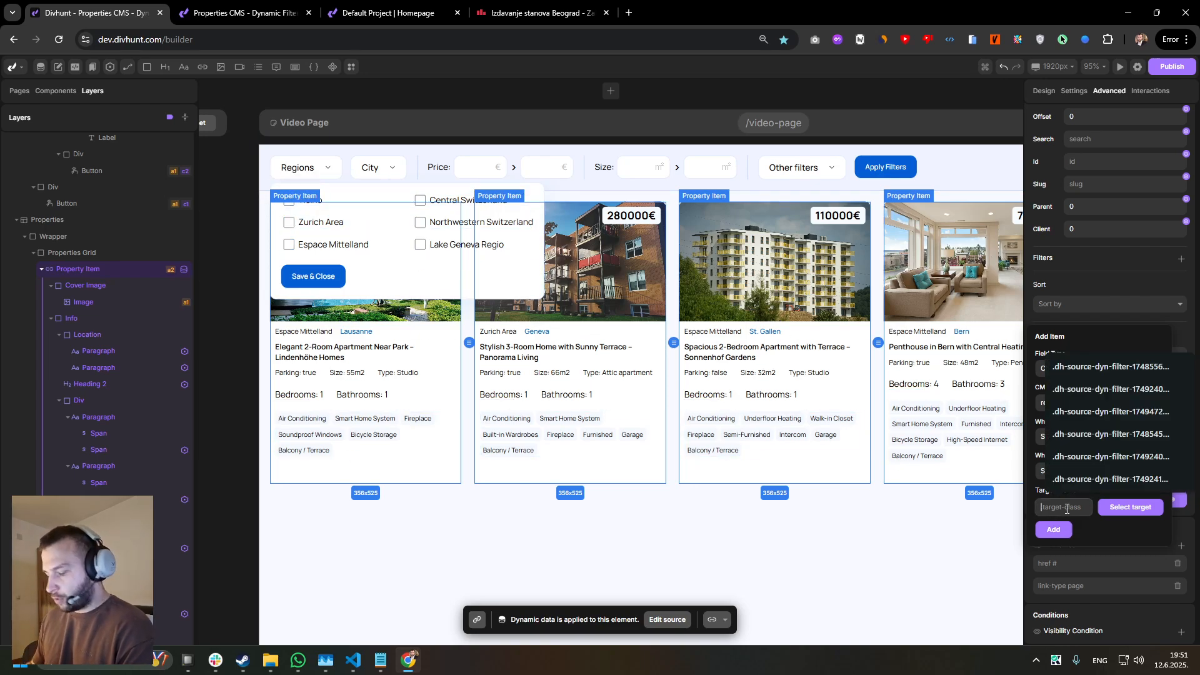
pyautogui.write('.cuj')
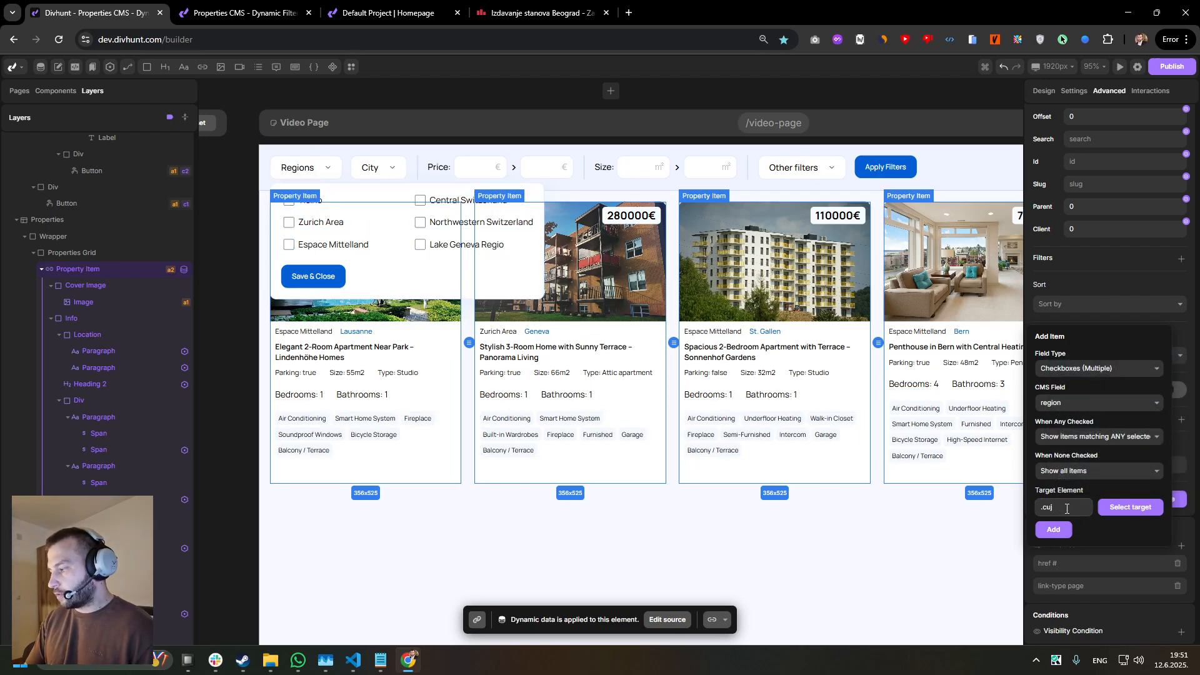
pyautogui.write('stomclass')
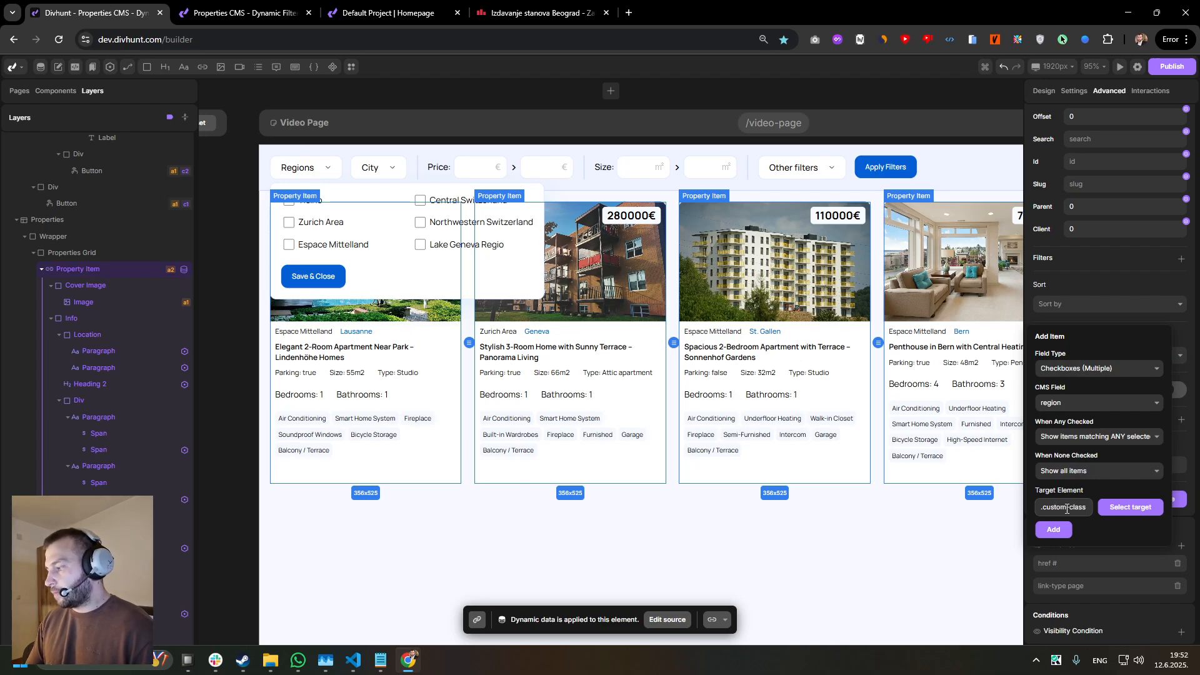
pyautogui.hotkey('ctrl', 'a')
pyautogui.press('BackSpace')
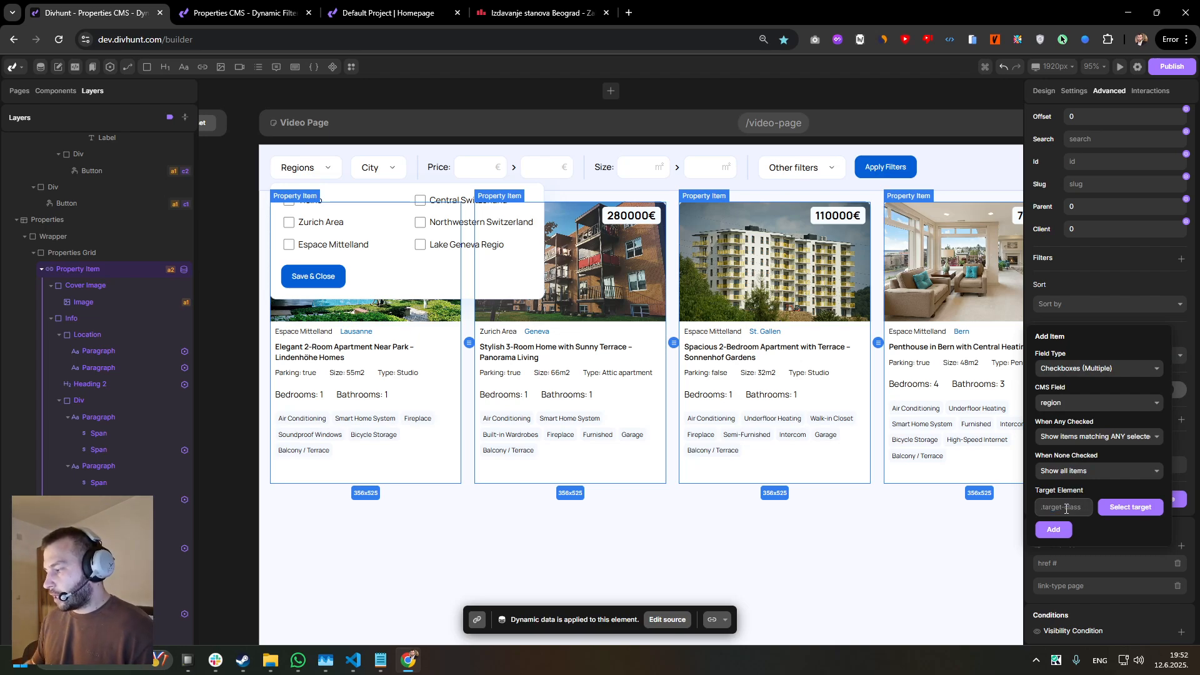
# - Target the dynamic filter at the checkbox input in the Regions dropdown and add the filter
pyautogui.click(1118, 511)
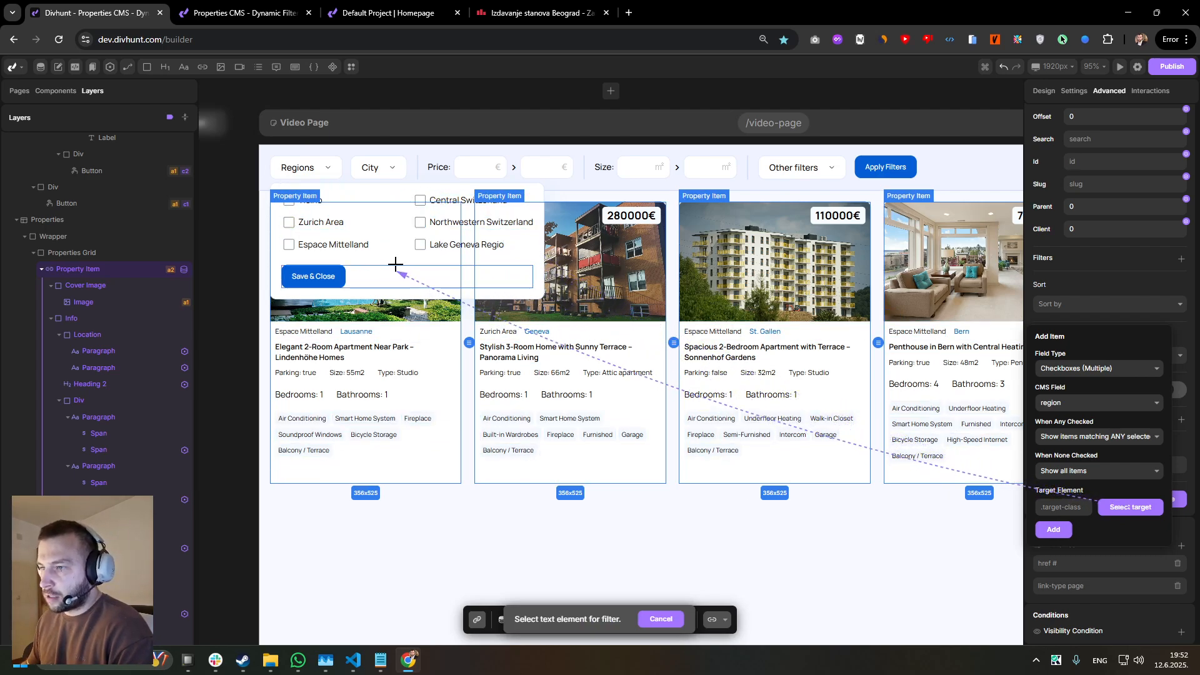
pyautogui.click(289, 223)
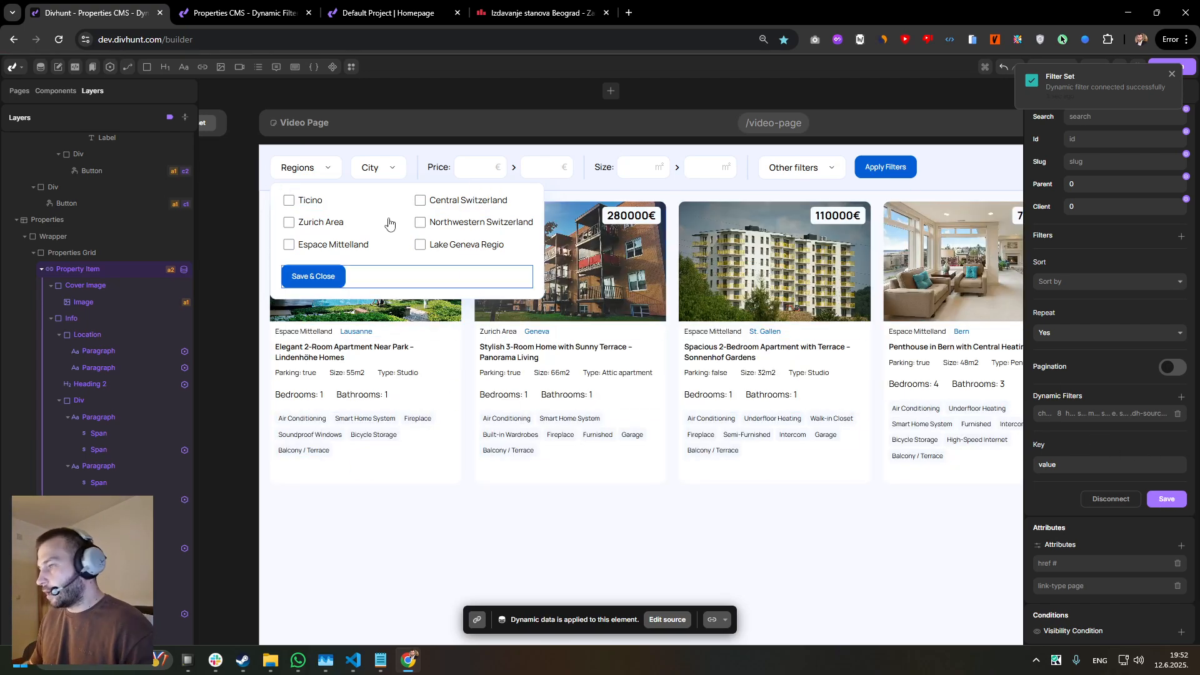
# - Test the region filter on the live page by checking Ticino, Central Switzerland, Lake Geneva Regio and Espace Mittelland
pyautogui.click(262, 13)
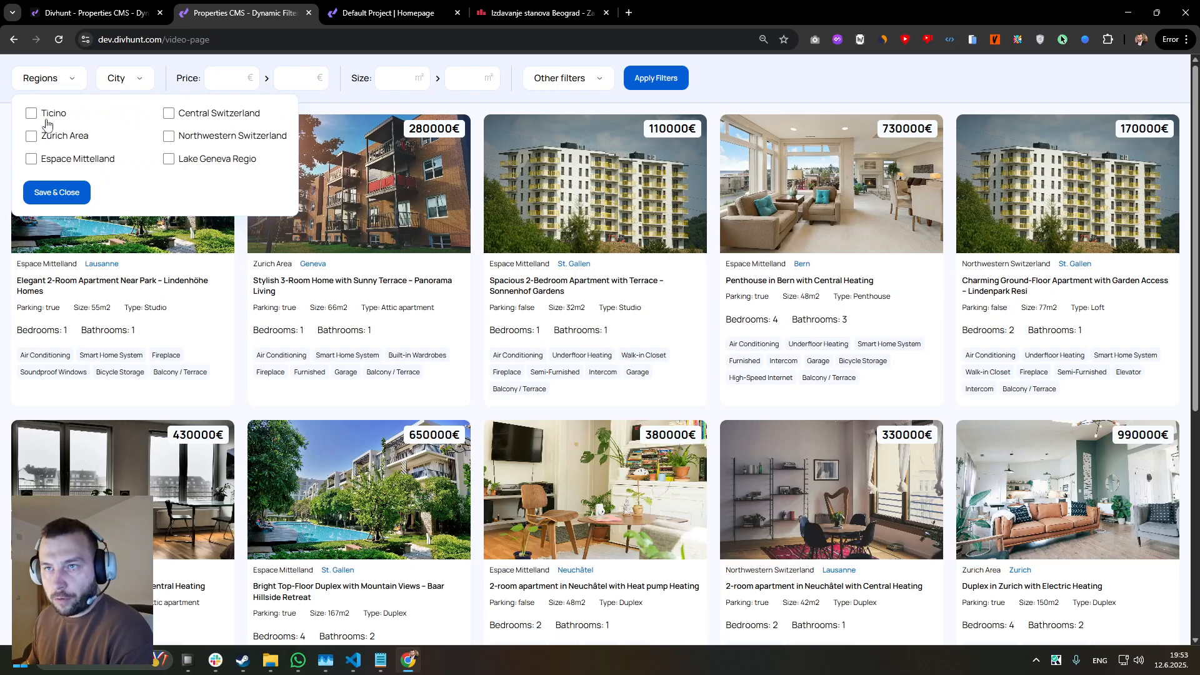
pyautogui.click(46, 119)
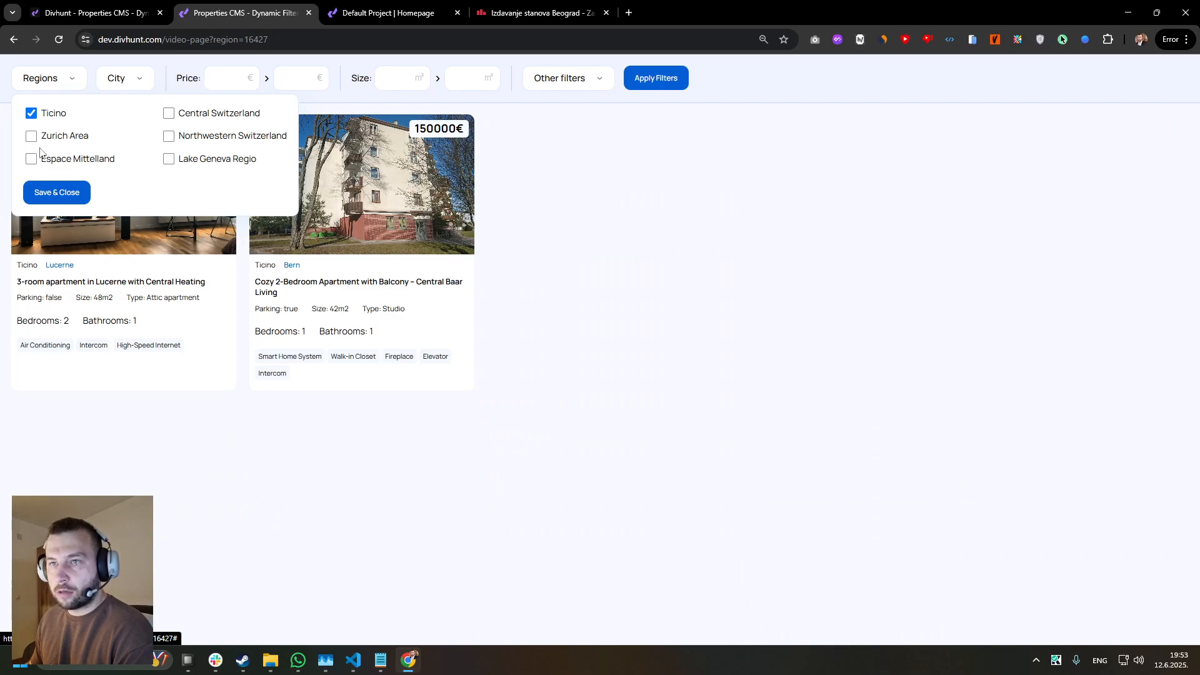
pyautogui.click(171, 118)
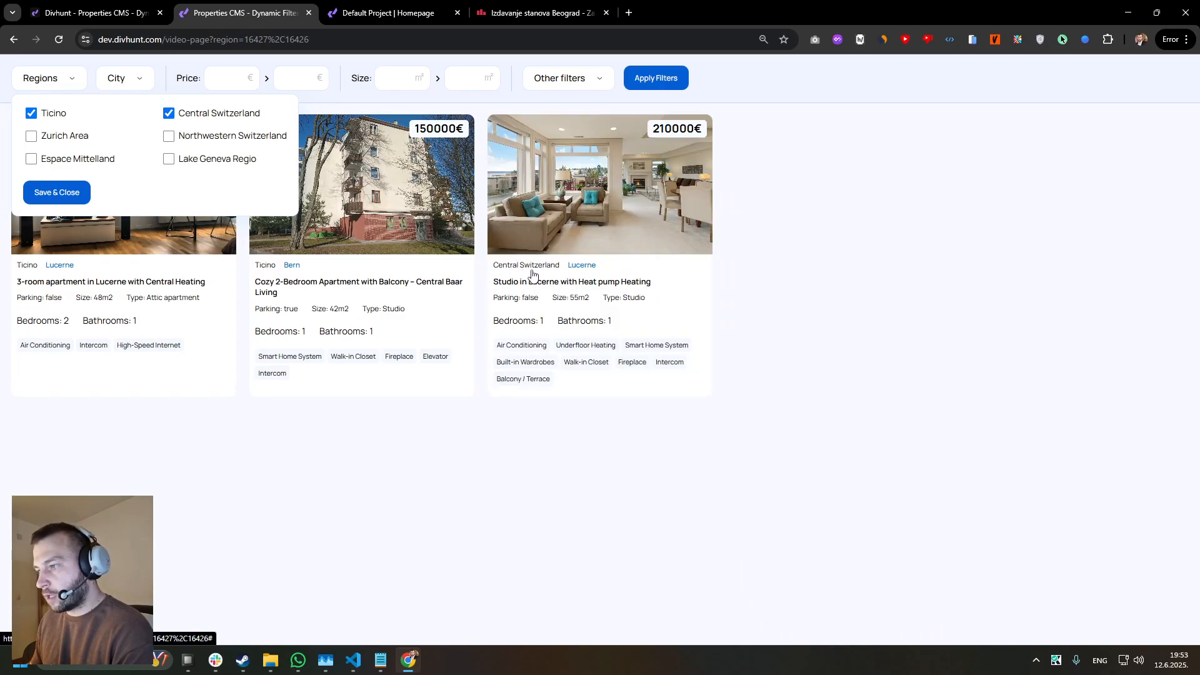
pyautogui.click(169, 160)
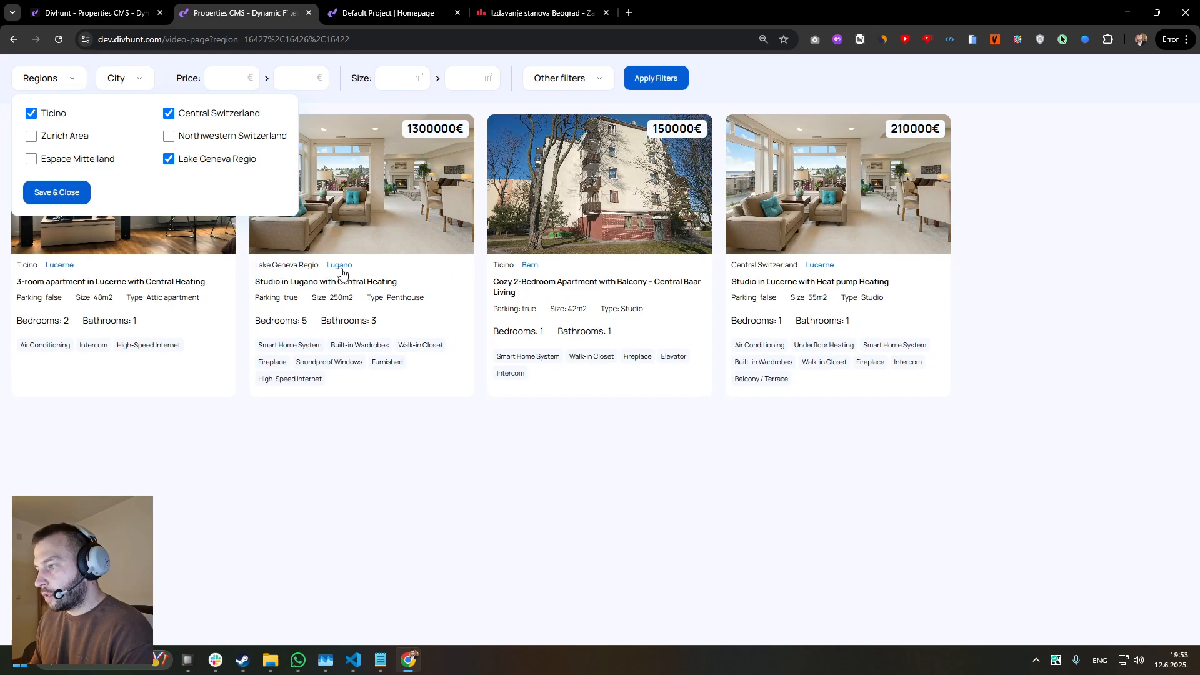
pyautogui.click(31, 159)
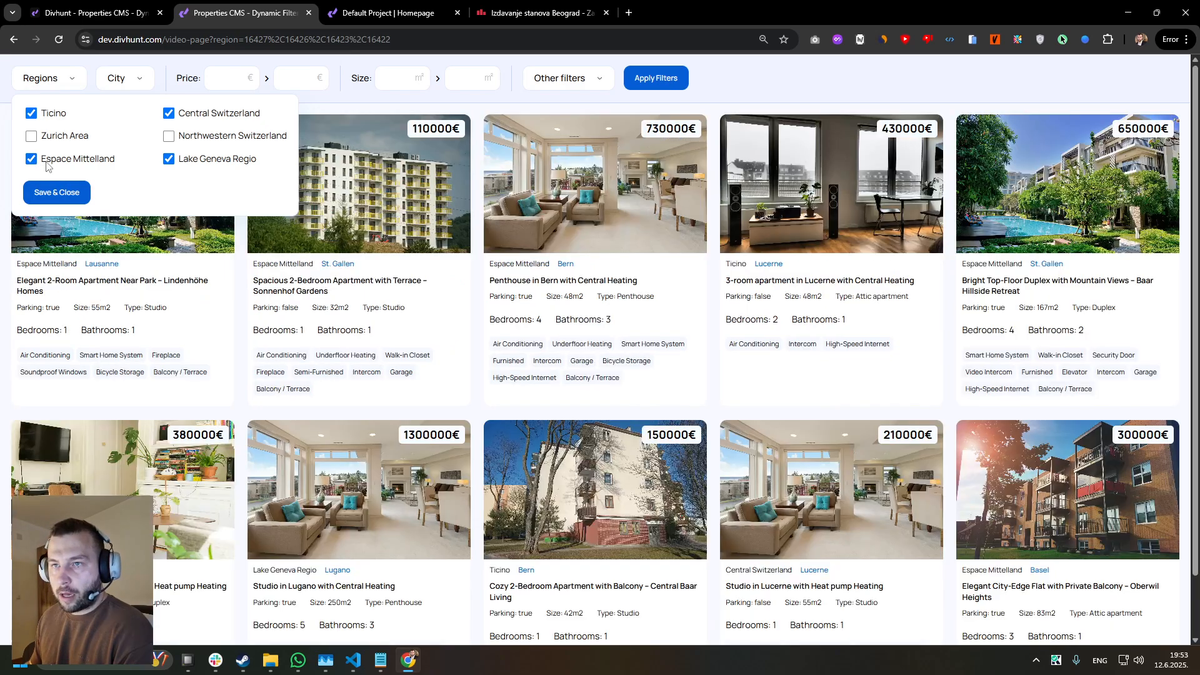
# - Save and reopen the Regions selection on the live page, and examine the region query string in the page URL
pyautogui.click(57, 193)
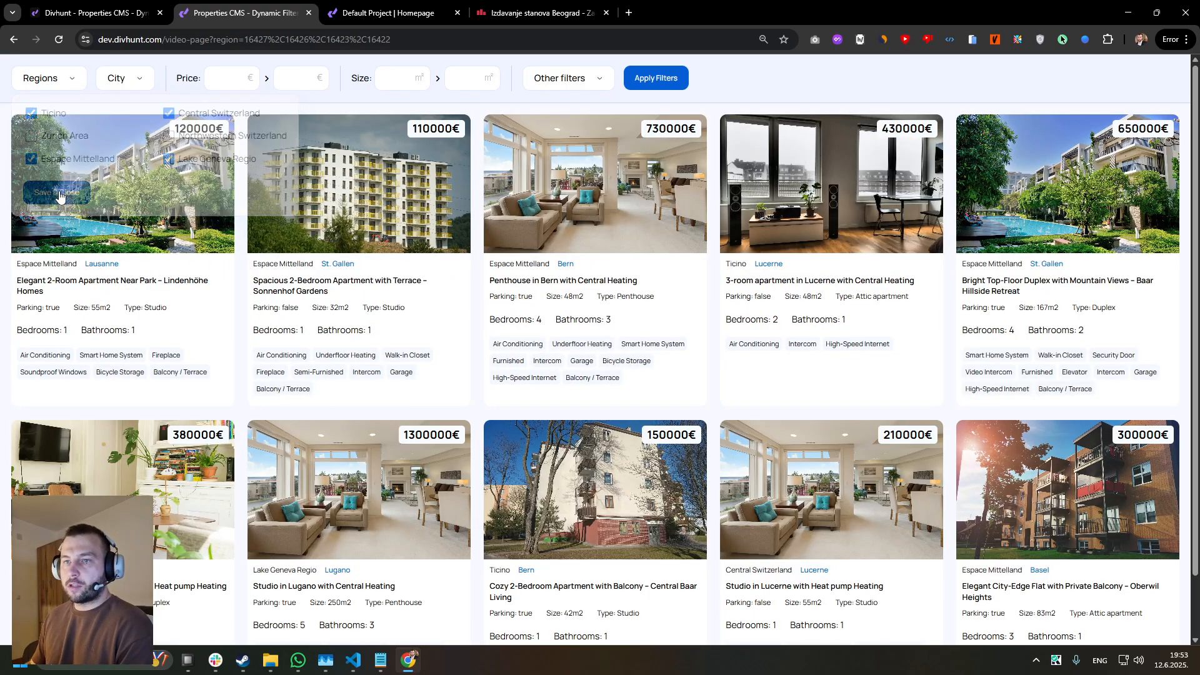
pyautogui.click(54, 88)
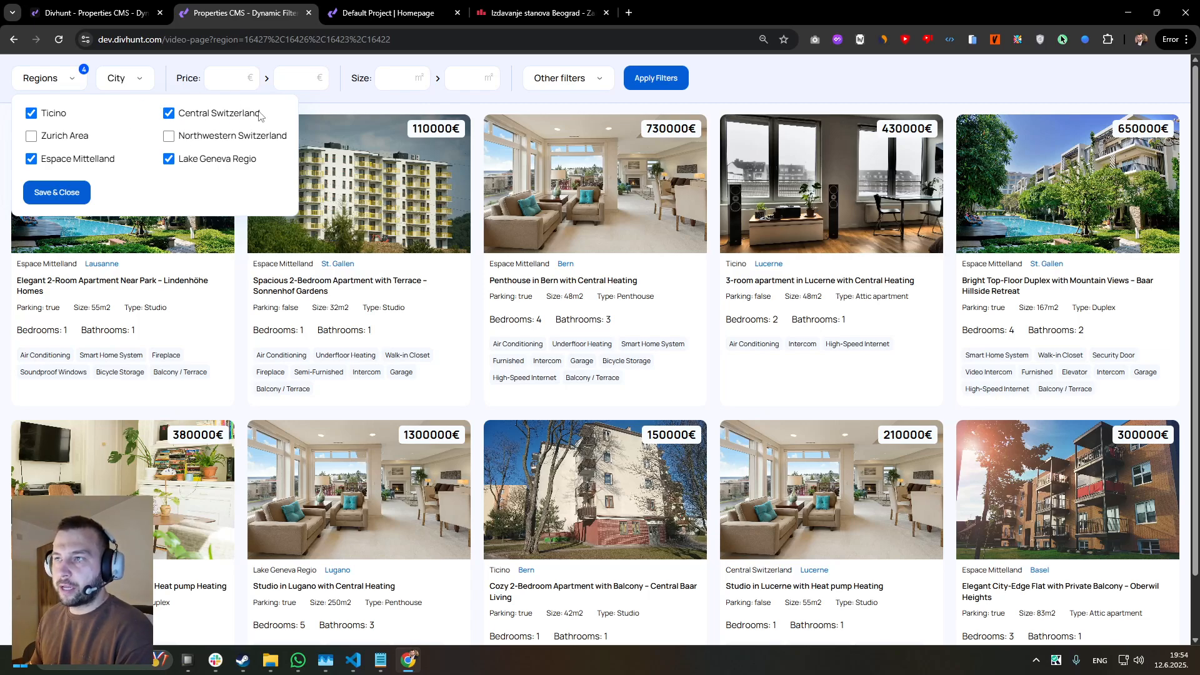
pyautogui.click(261, 38)
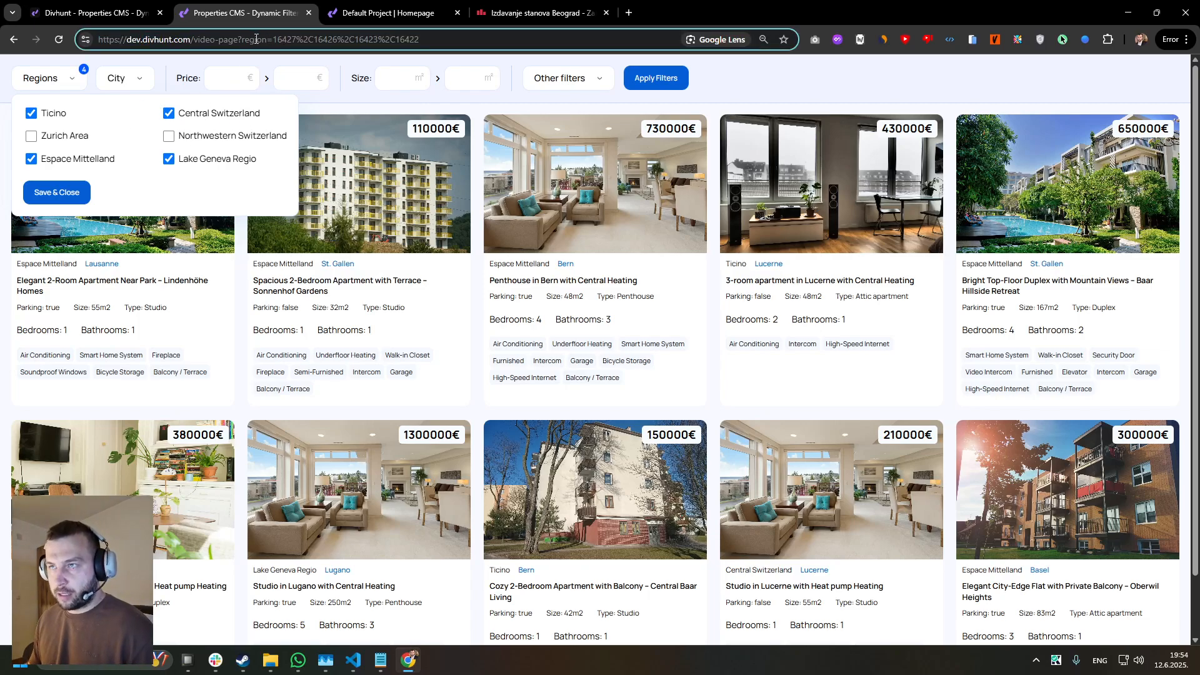
pyautogui.moveTo(238, 38); pyautogui.dragTo(442, 38)
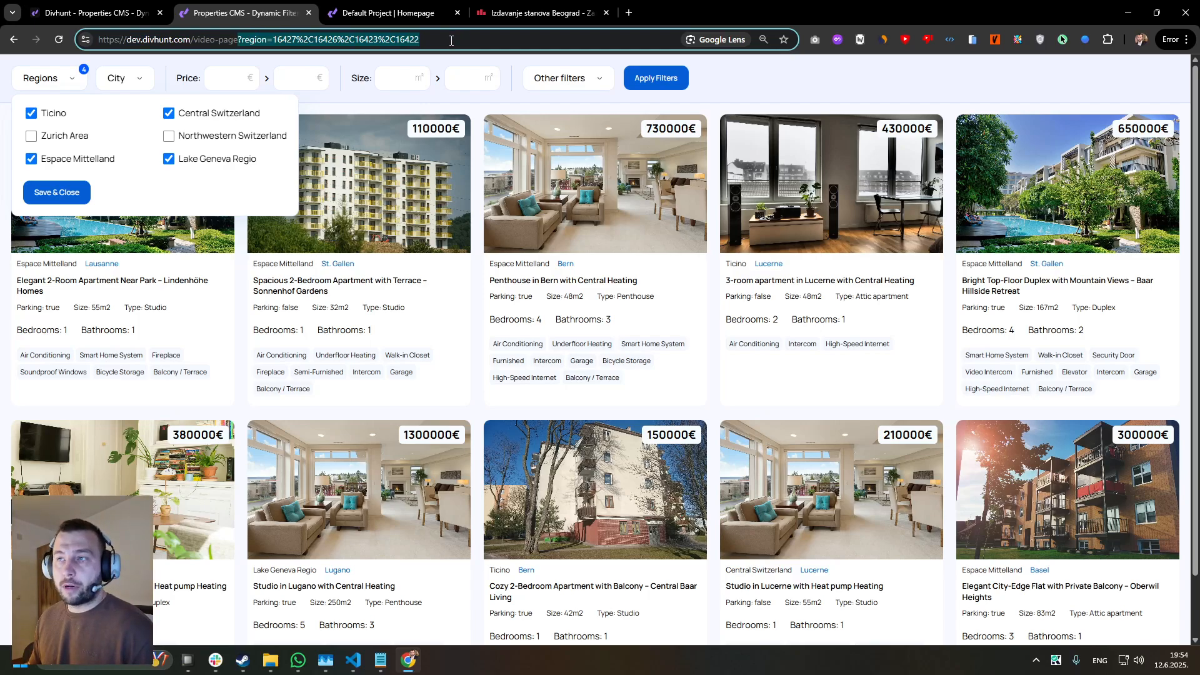
# - Return to the builder and hide the Regions filter's Checkboxes Dropdown by setting its layout to None
pyautogui.click(121, 14)
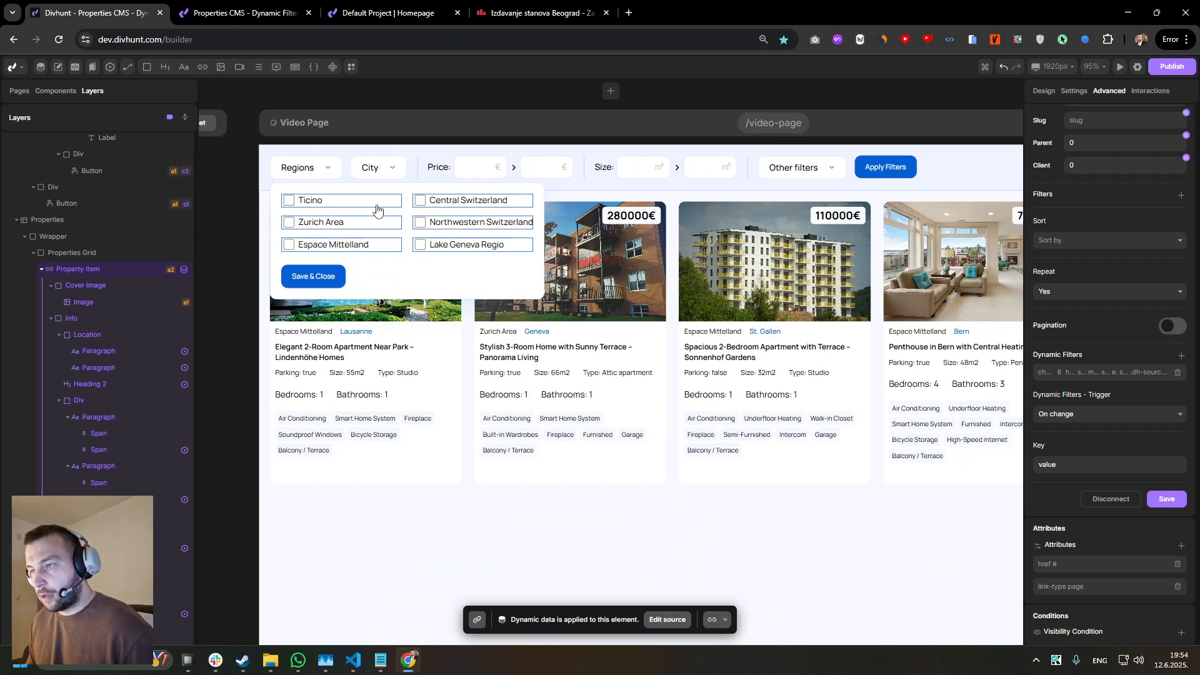
pyautogui.click(299, 202)
pyautogui.click(90, 288)
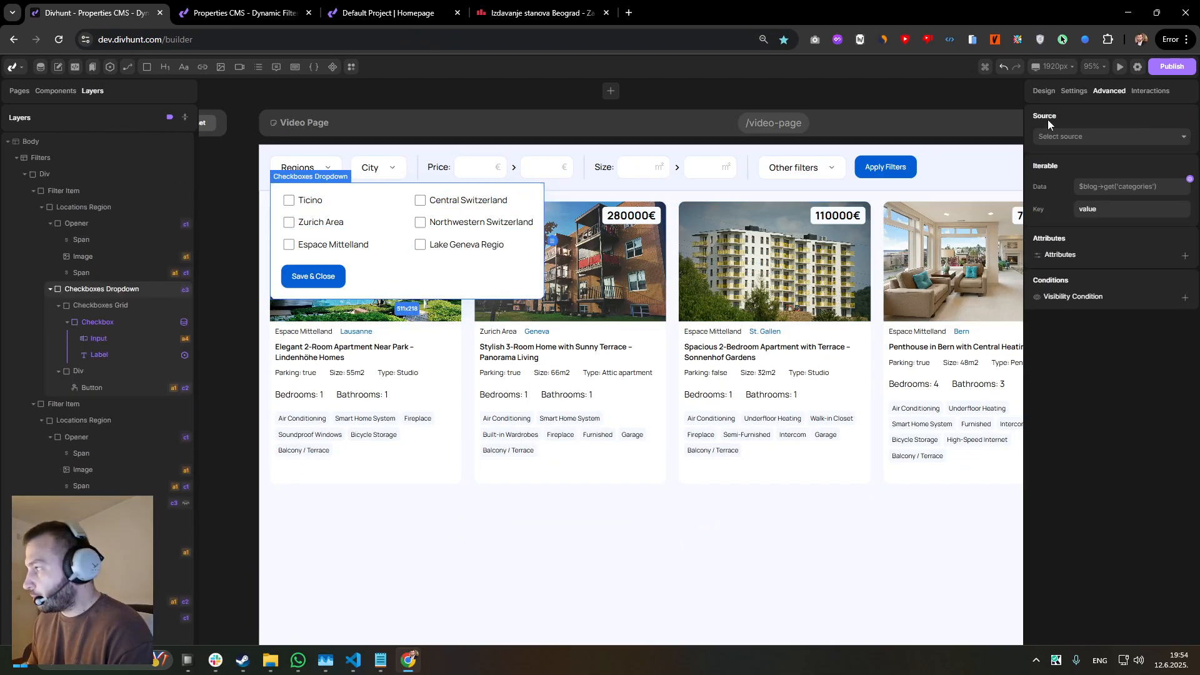
pyautogui.click(1179, 206)
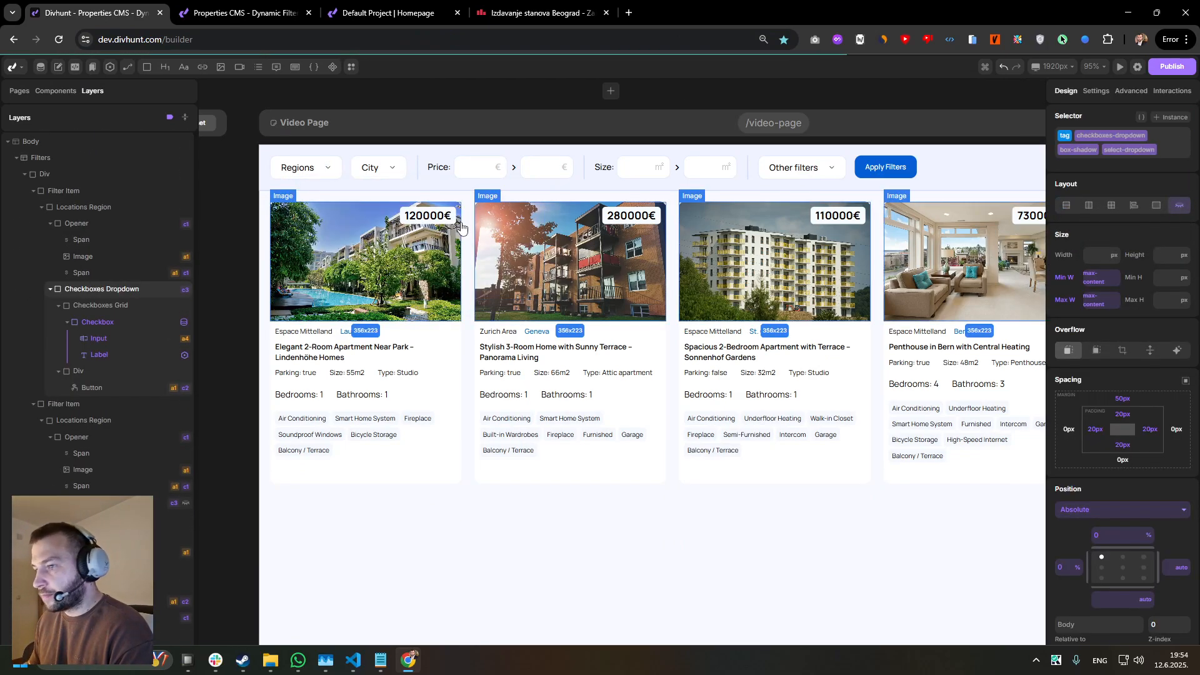
# - Show the City filter's hidden Checkboxes Dropdown on the canvas
pyautogui.click(388, 166)
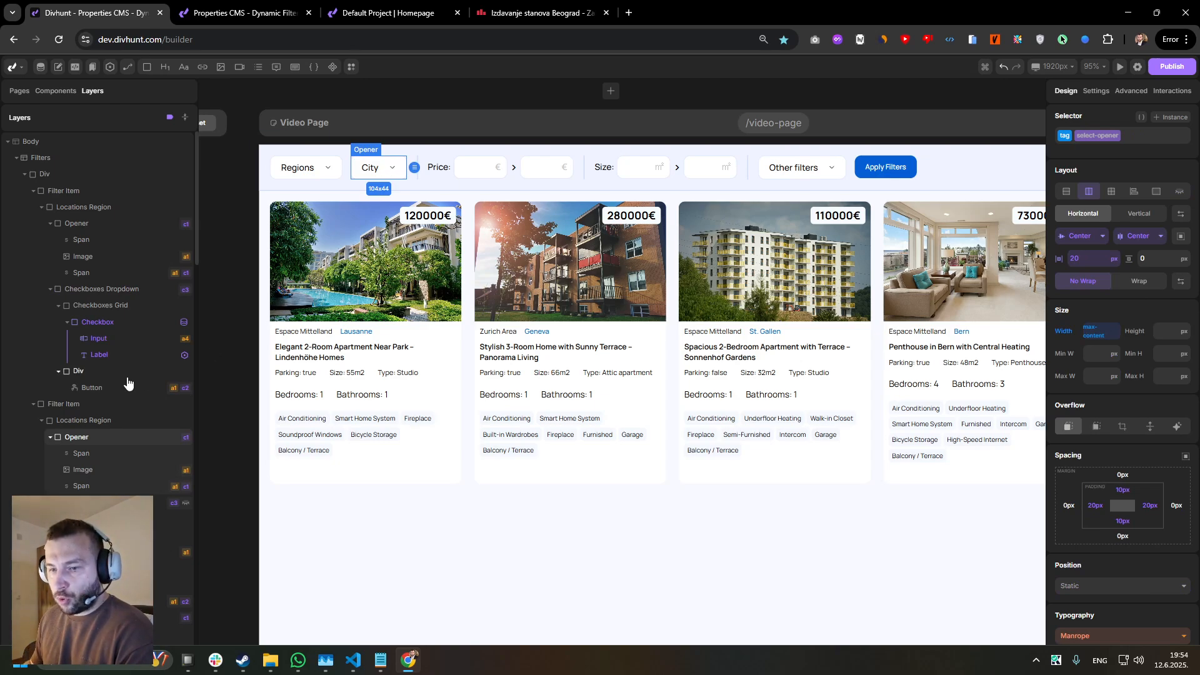
pyautogui.click(93, 421)
pyautogui.click(159, 504)
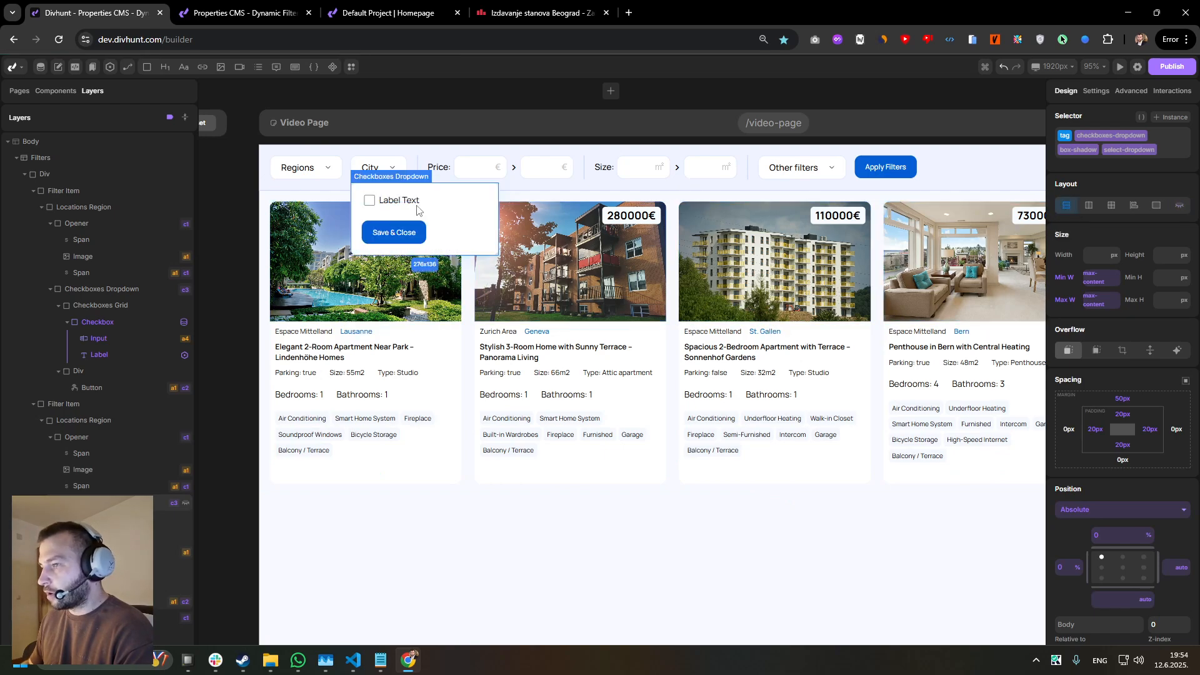
# - Connect the Checkbox element in the City dropdown to the Locations - City source and save it
pyautogui.click(377, 201)
pyautogui.click(1133, 94)
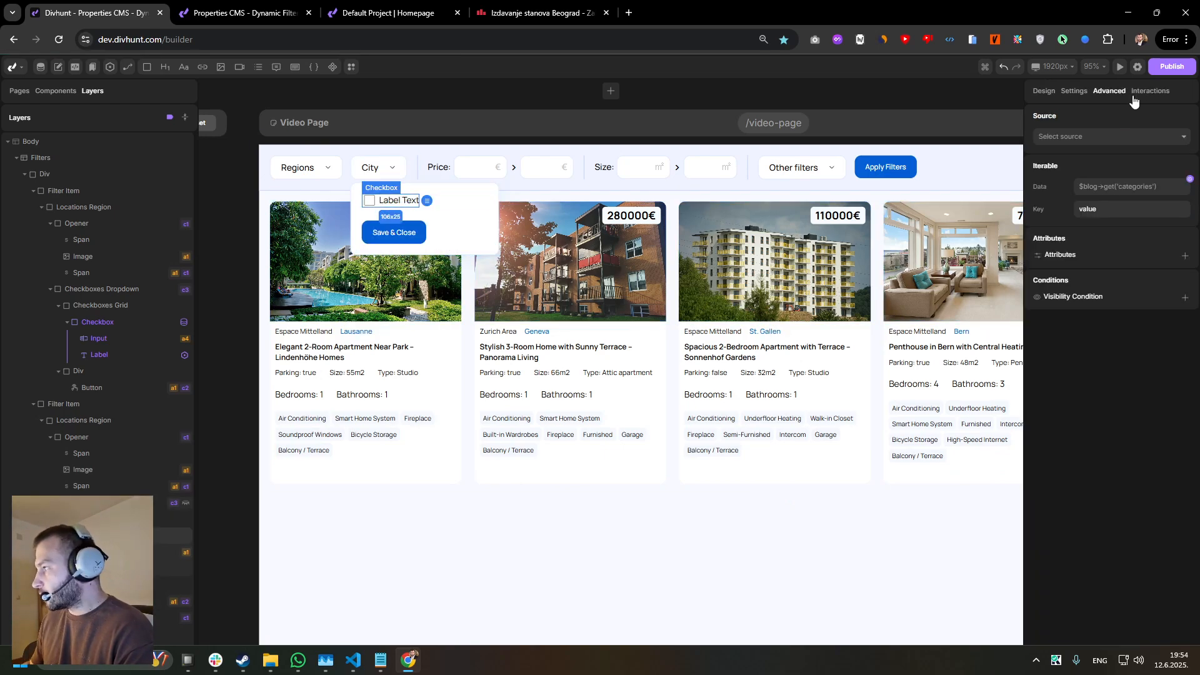
pyautogui.click(1089, 138)
pyautogui.click(1066, 233)
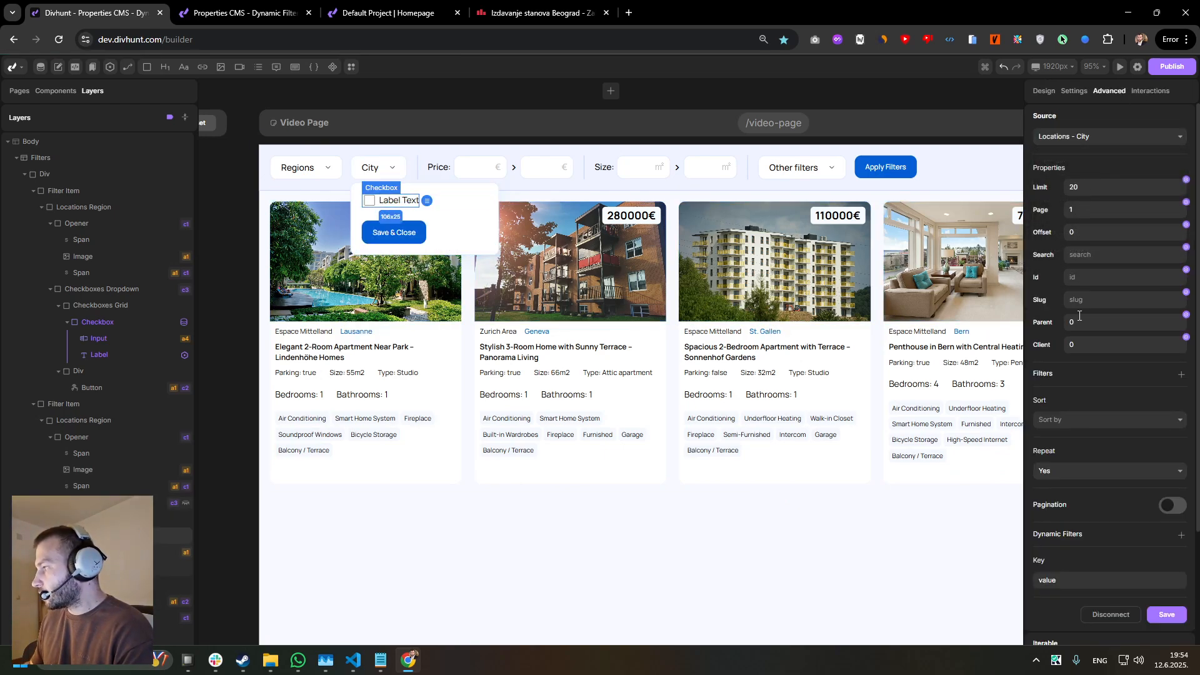
pyautogui.click(1155, 615)
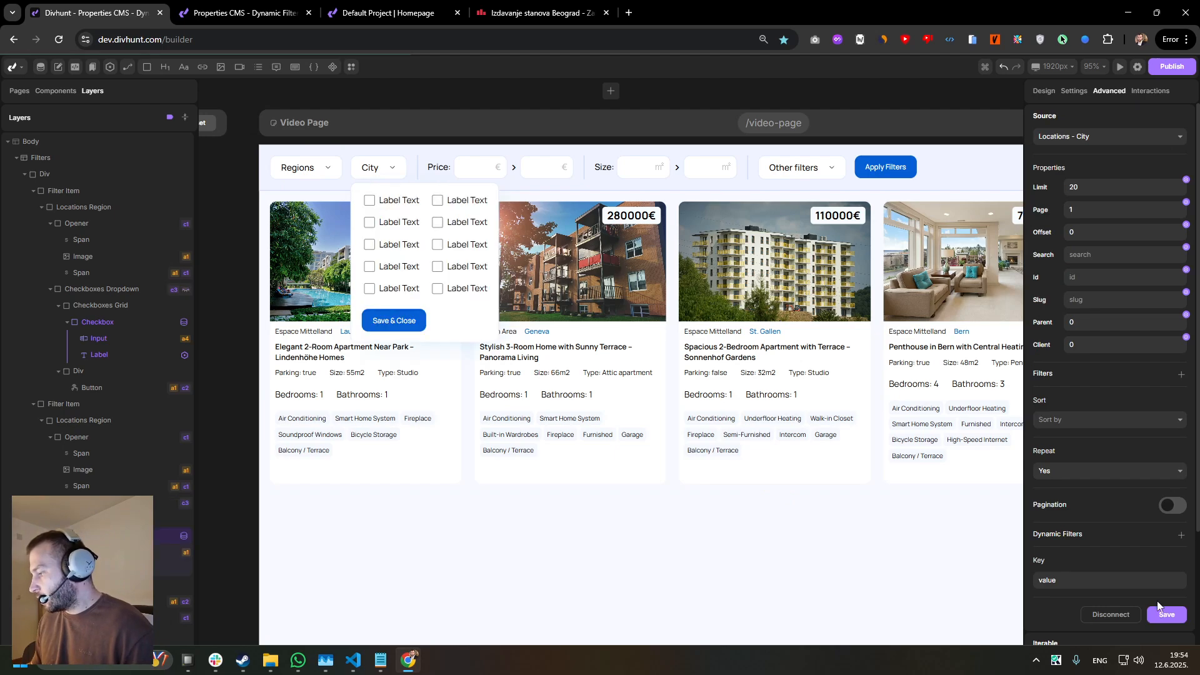
# - Set the City checkbox source's key to city and save the source
pyautogui.click(404, 205)
pyautogui.press('Up')
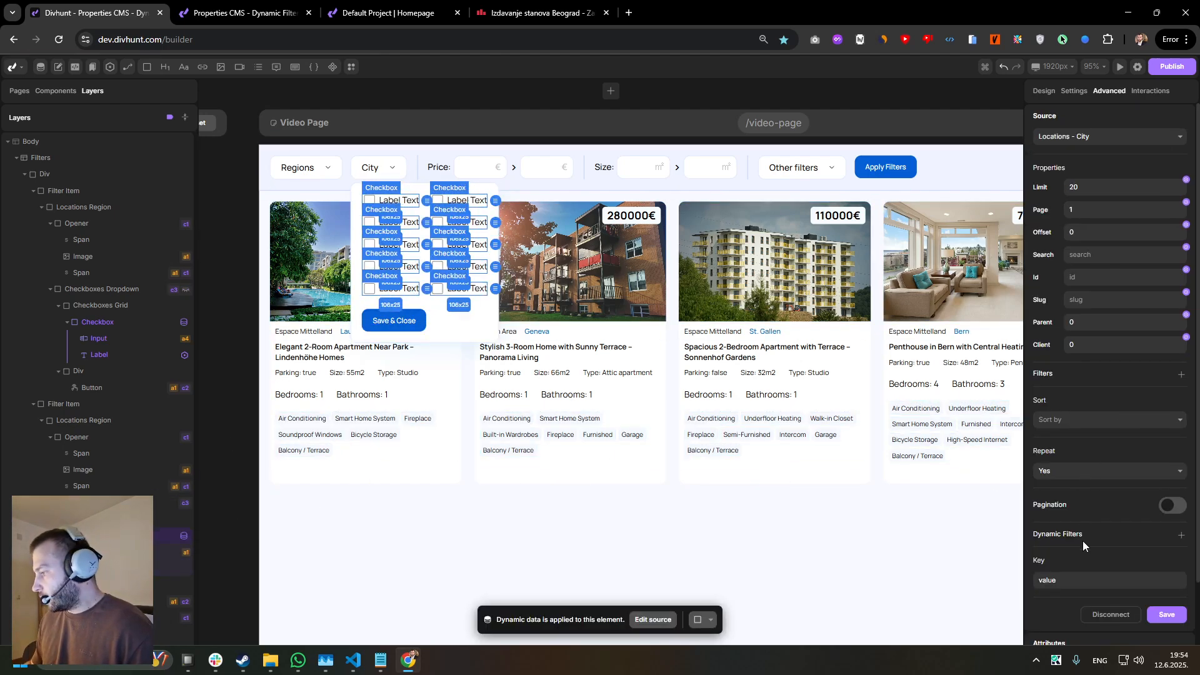
pyautogui.click(1064, 585)
pyautogui.write('city')
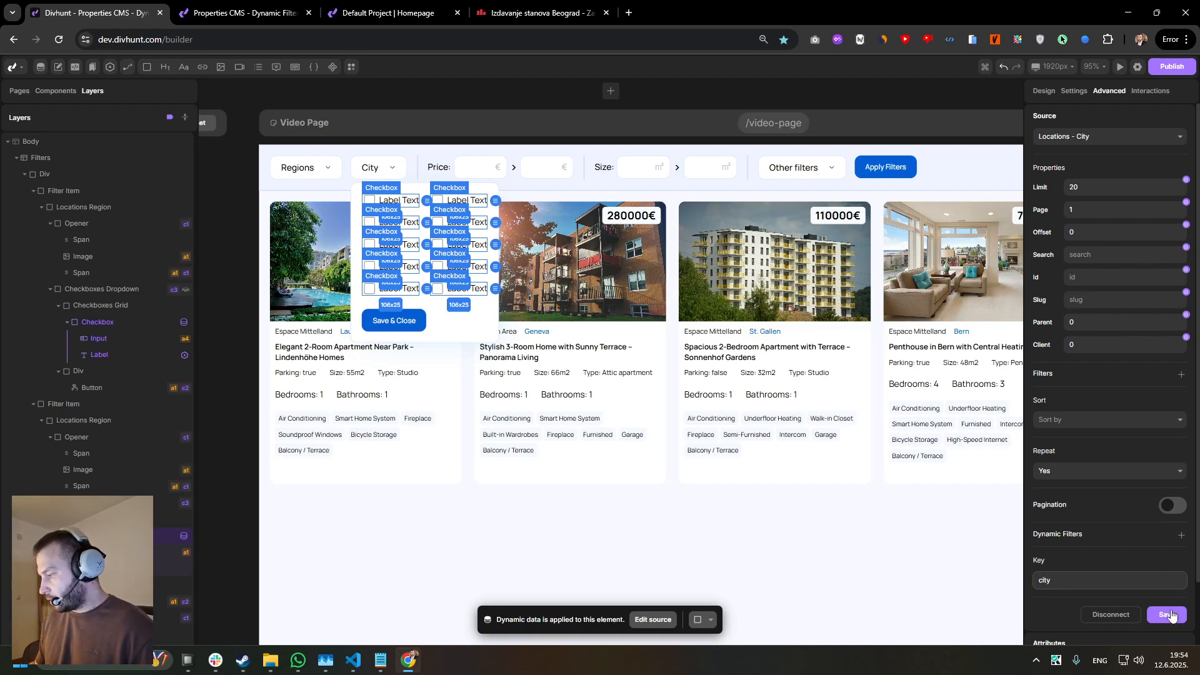
pyautogui.click(1169, 615)
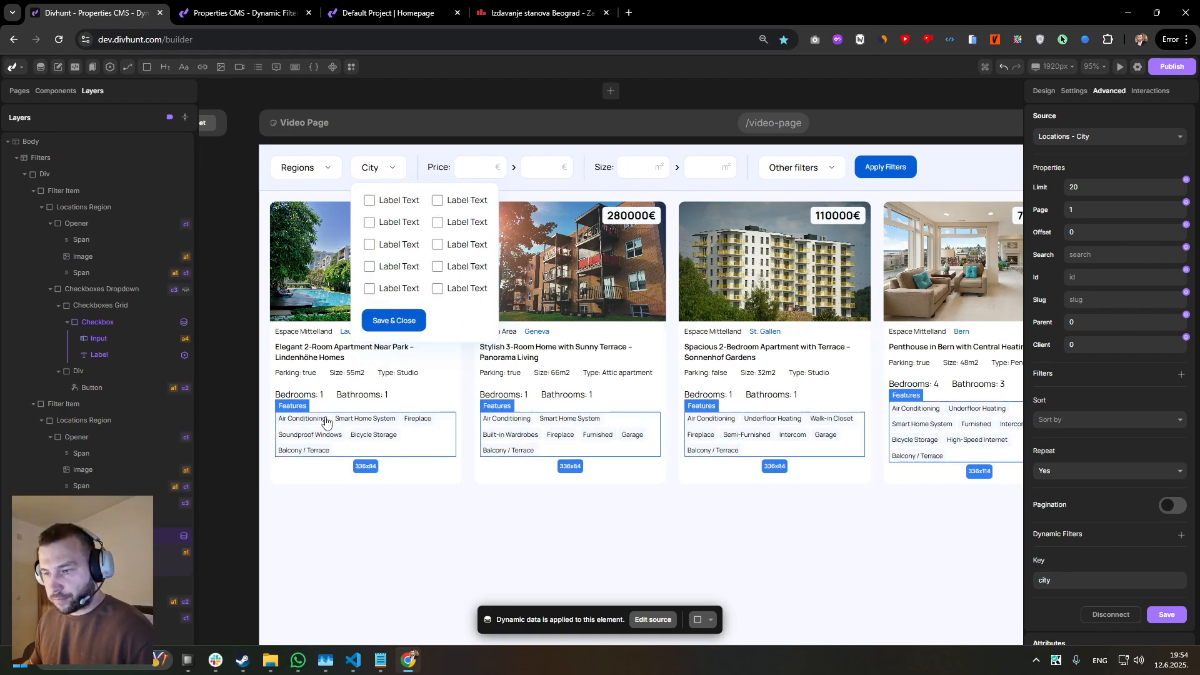
# - Bind the content of the City checkbox label to the city's Name variable
pyautogui.click(389, 206)
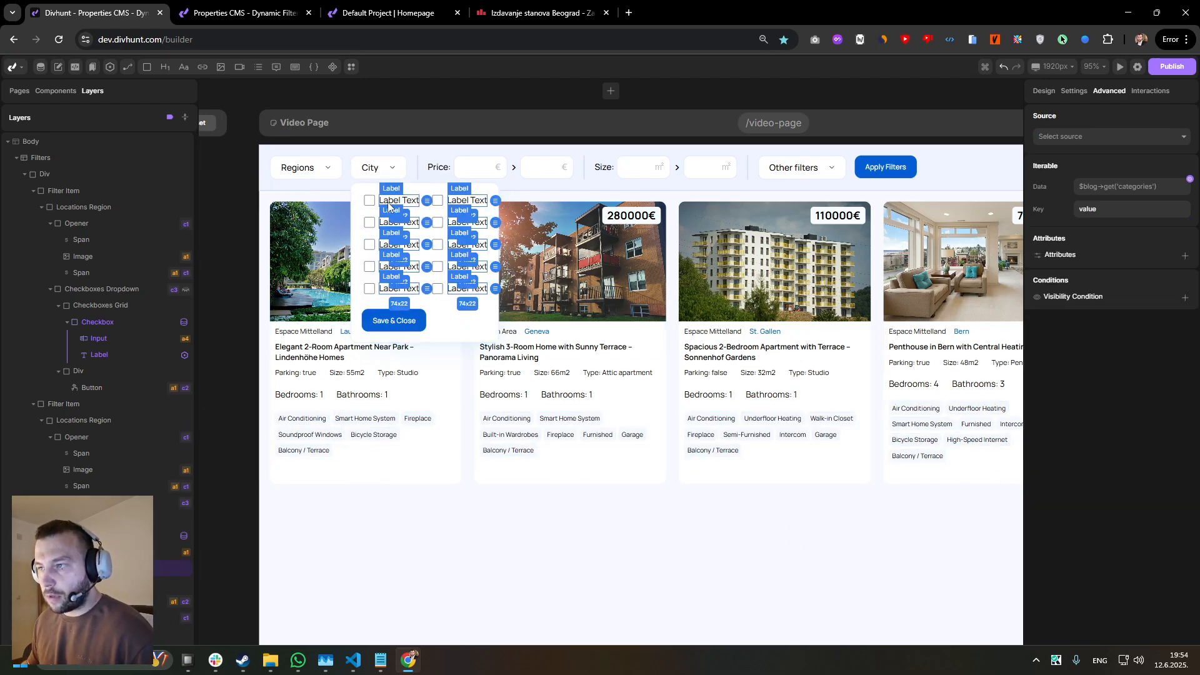
pyautogui.click(1077, 91)
pyautogui.click(1190, 255)
pyautogui.click(912, 353)
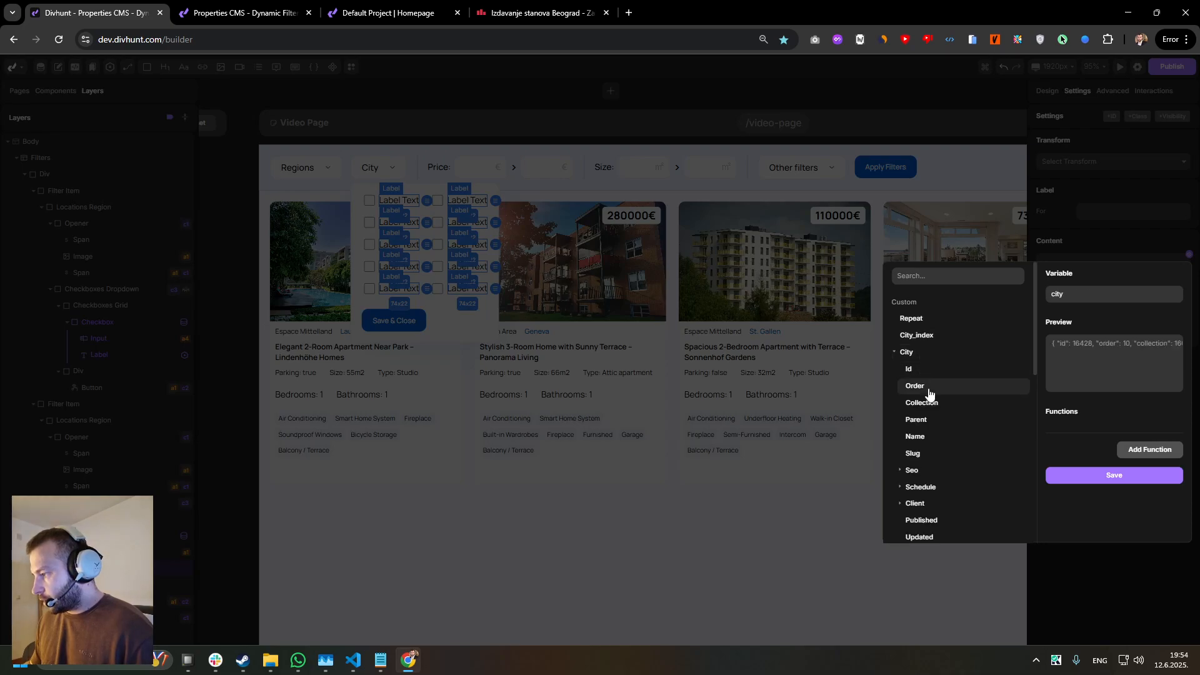
pyautogui.click(923, 437)
pyautogui.click(1085, 493)
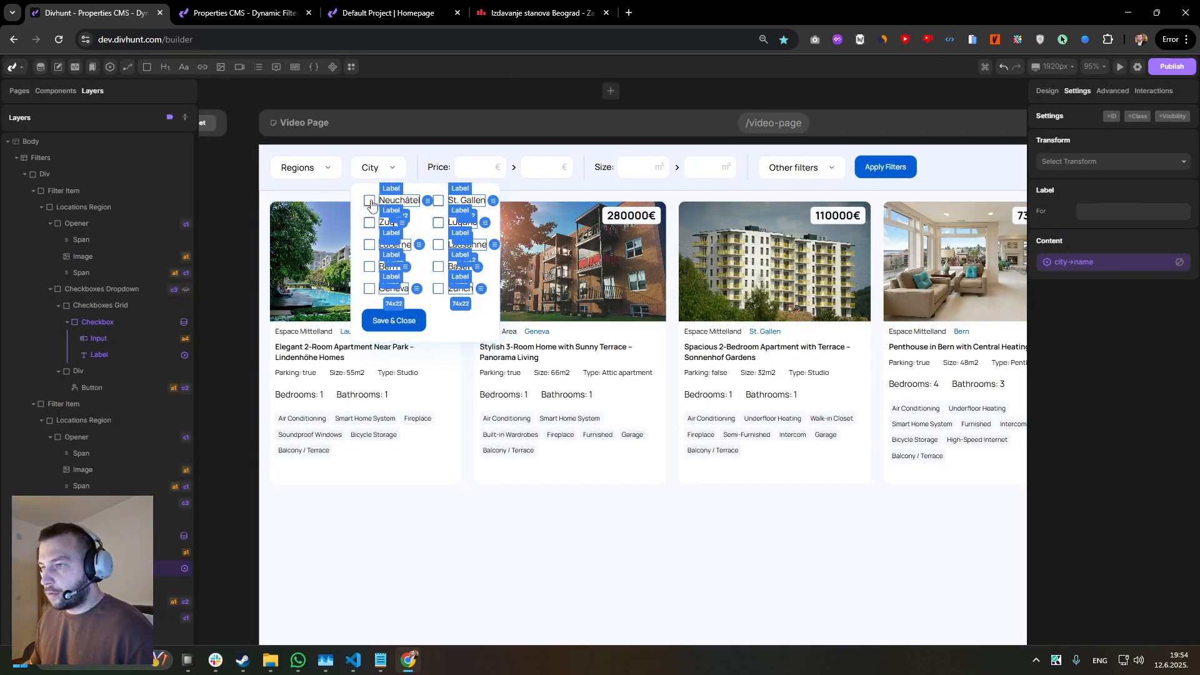
# - Bind the City checkbox input's value to the city's Id variable and name the input city
pyautogui.click(370, 200)
pyautogui.click(1190, 271)
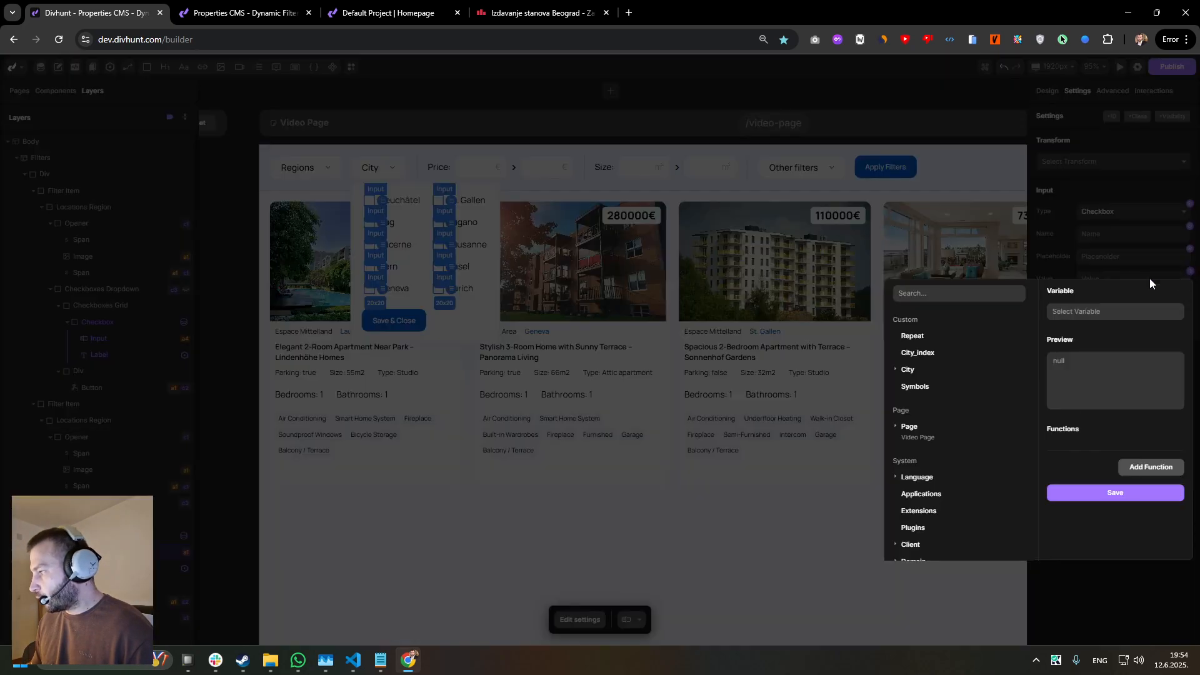
pyautogui.click(908, 370)
pyautogui.click(913, 388)
pyautogui.click(1064, 494)
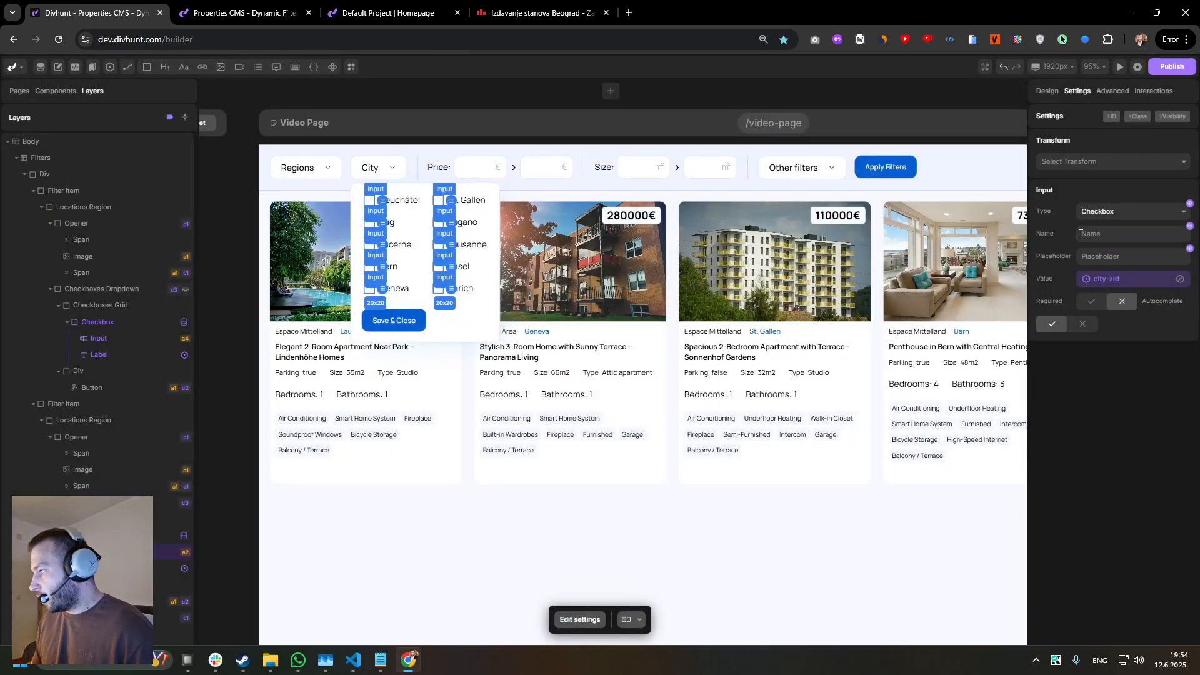
pyautogui.click(1083, 235)
pyautogui.click(1119, 445)
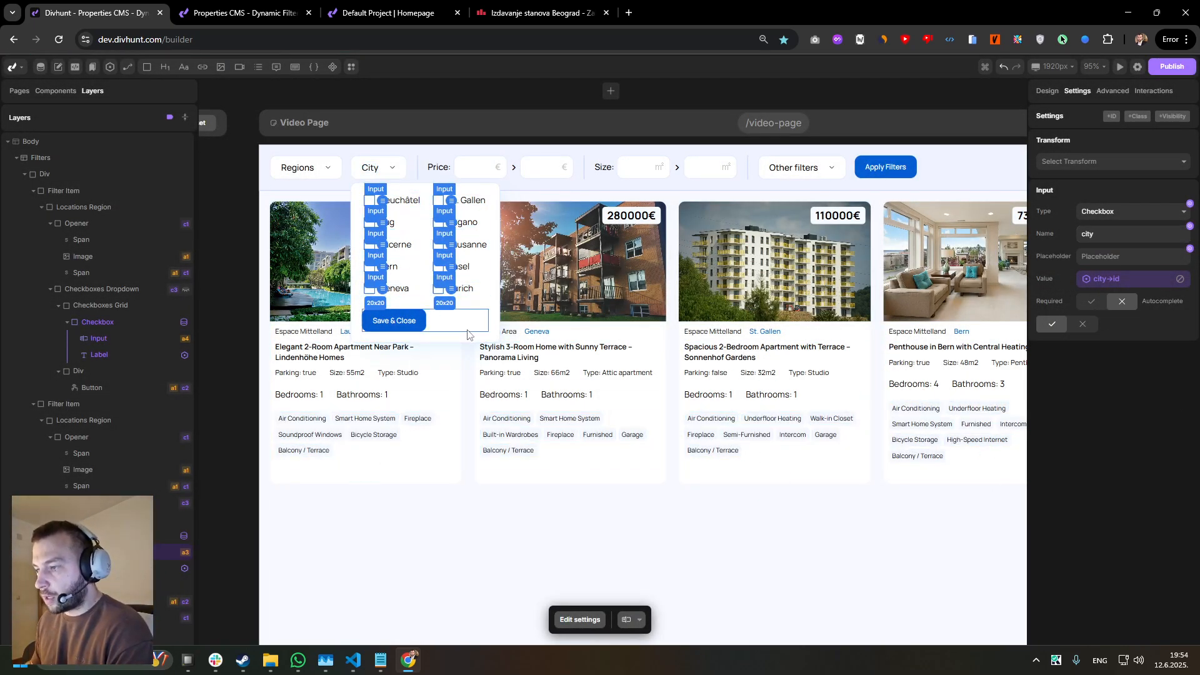
# - Start a new dynamic filter on the Property Item source with field type Checkboxes (Multiple) and CMS field City
pyautogui.click(566, 328)
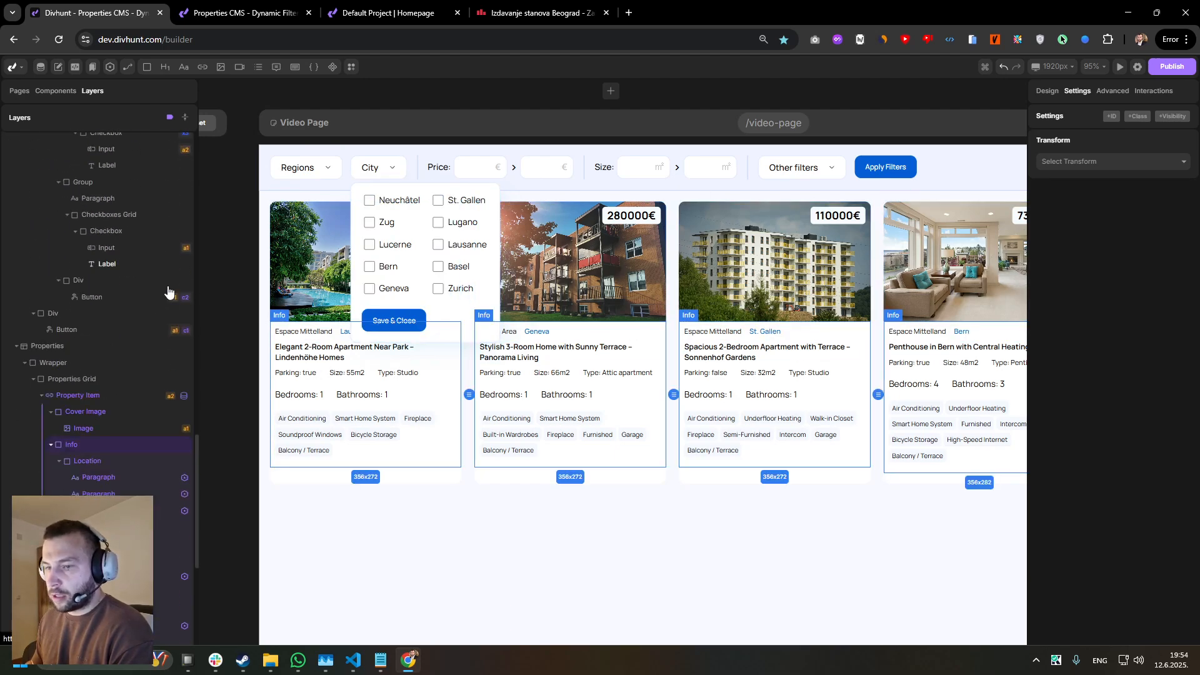
pyautogui.click(157, 268)
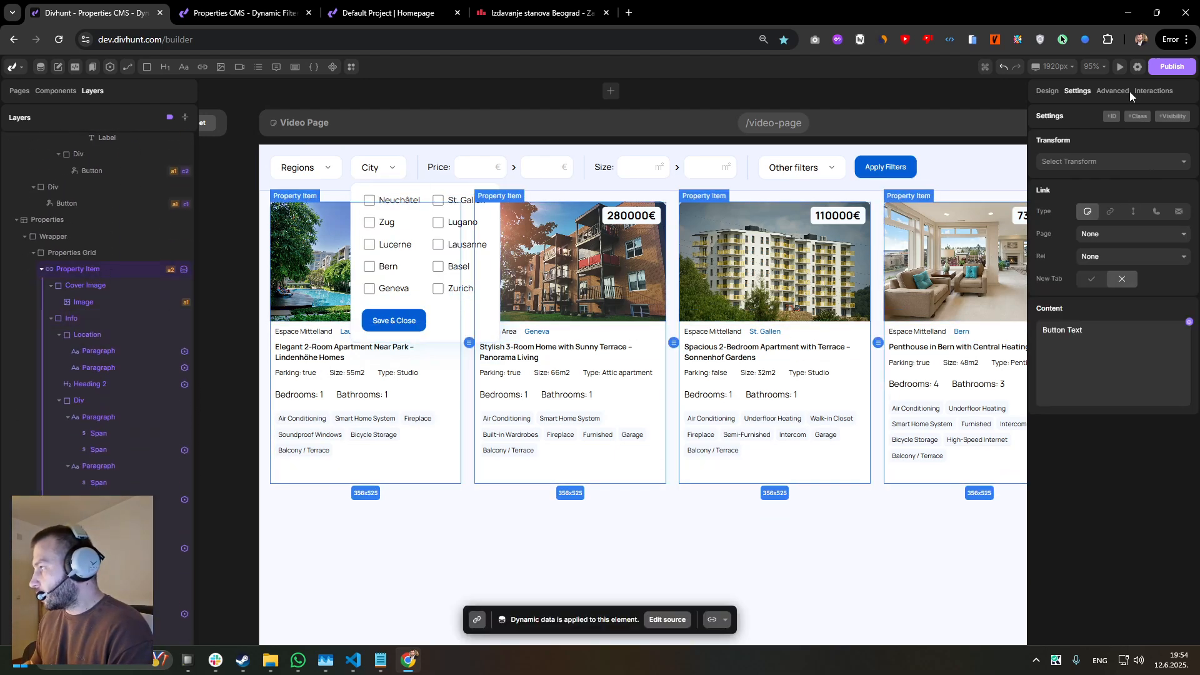
pyautogui.click(1113, 91)
pyautogui.scroll(-3, 1162, 325)
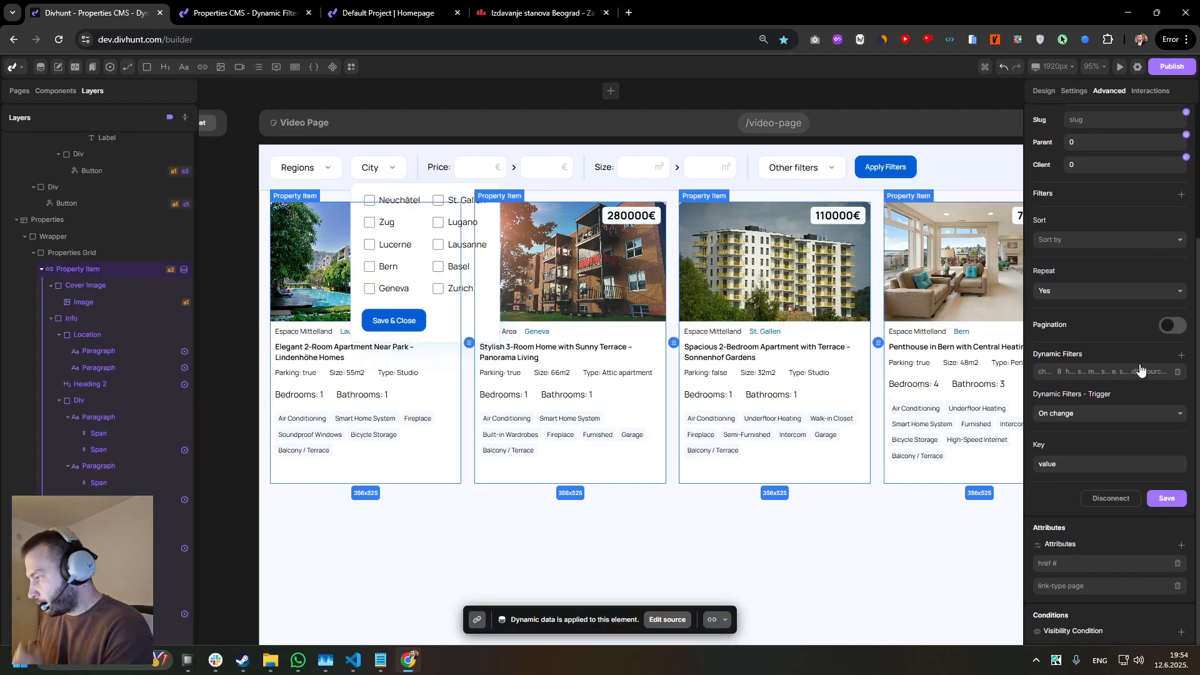
pyautogui.click(1182, 355)
pyautogui.click(1101, 304)
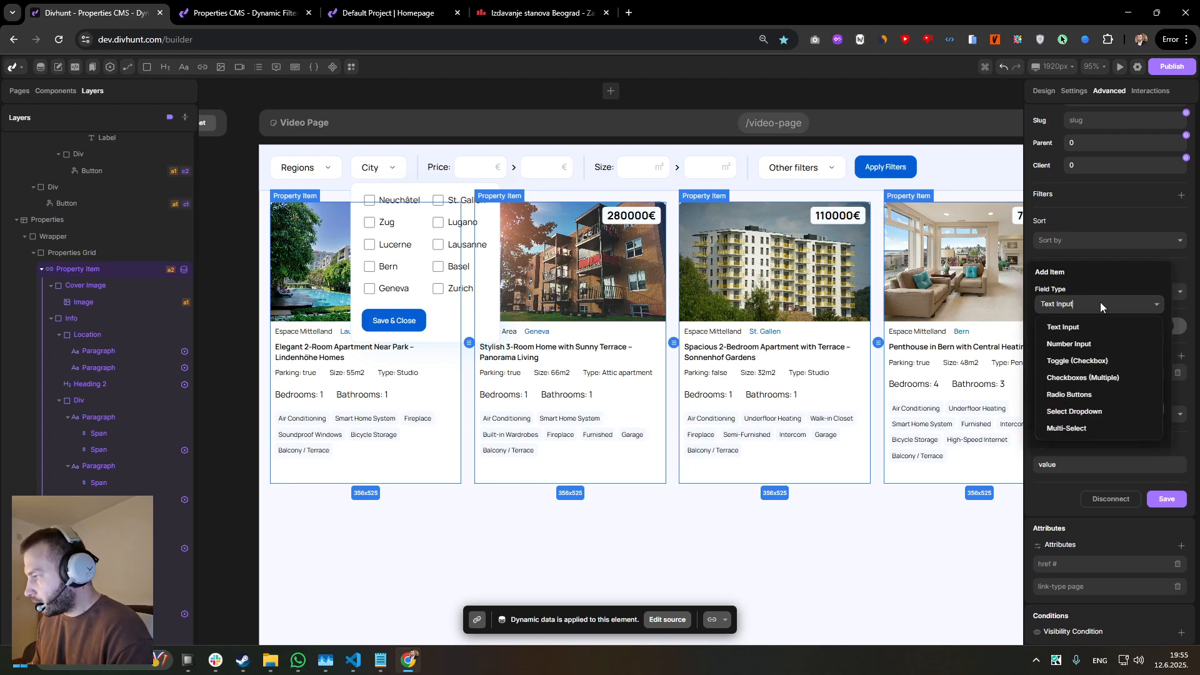
pyautogui.click(1074, 379)
pyautogui.click(1072, 343)
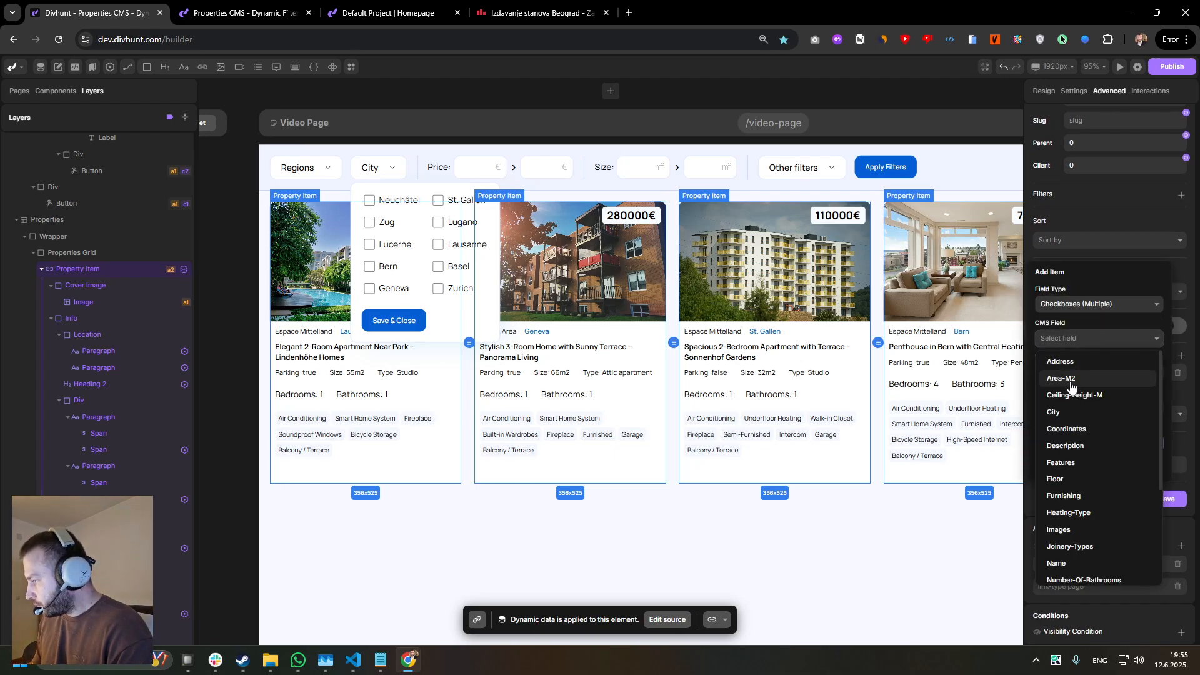
pyautogui.click(1070, 412)
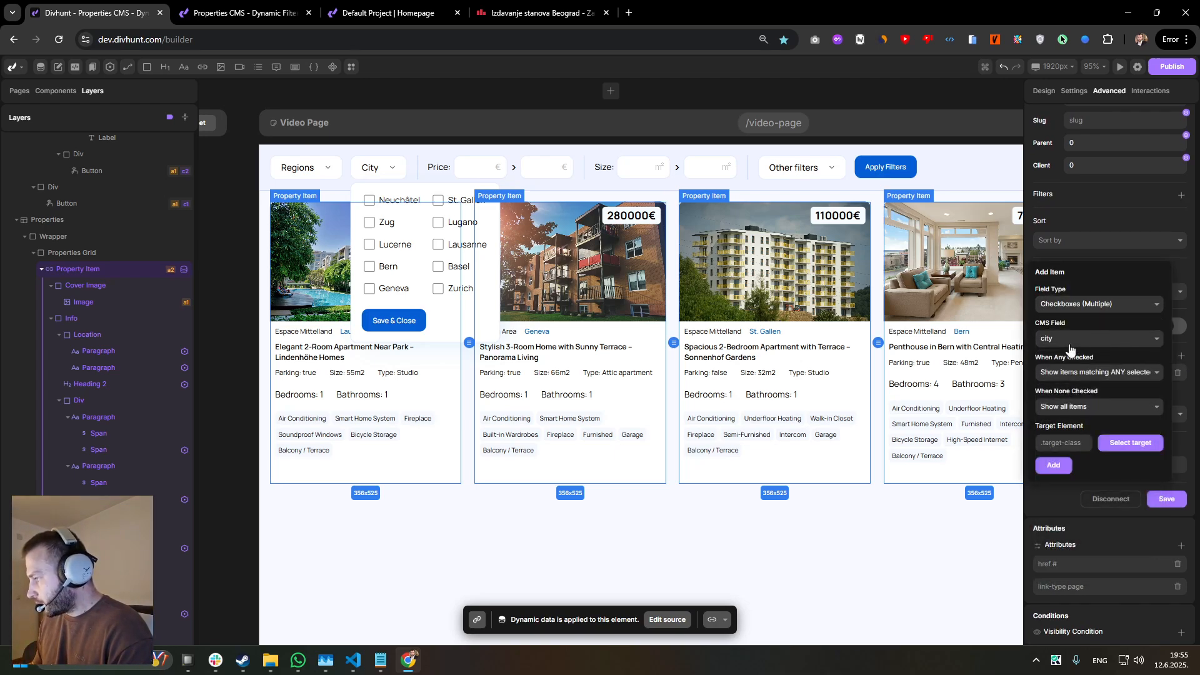
# - Target the dynamic filter at the checkbox input in the City dropdown, add the filter and save the source
pyautogui.click(1112, 448)
pyautogui.click(367, 220)
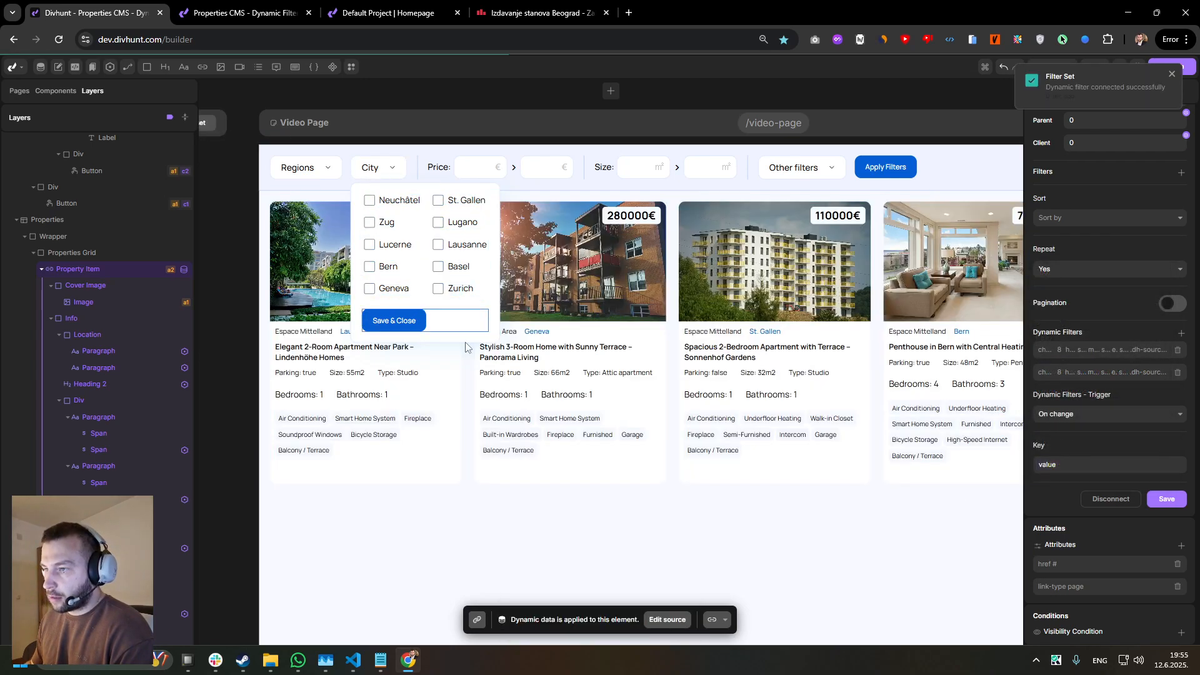
pyautogui.click(1167, 499)
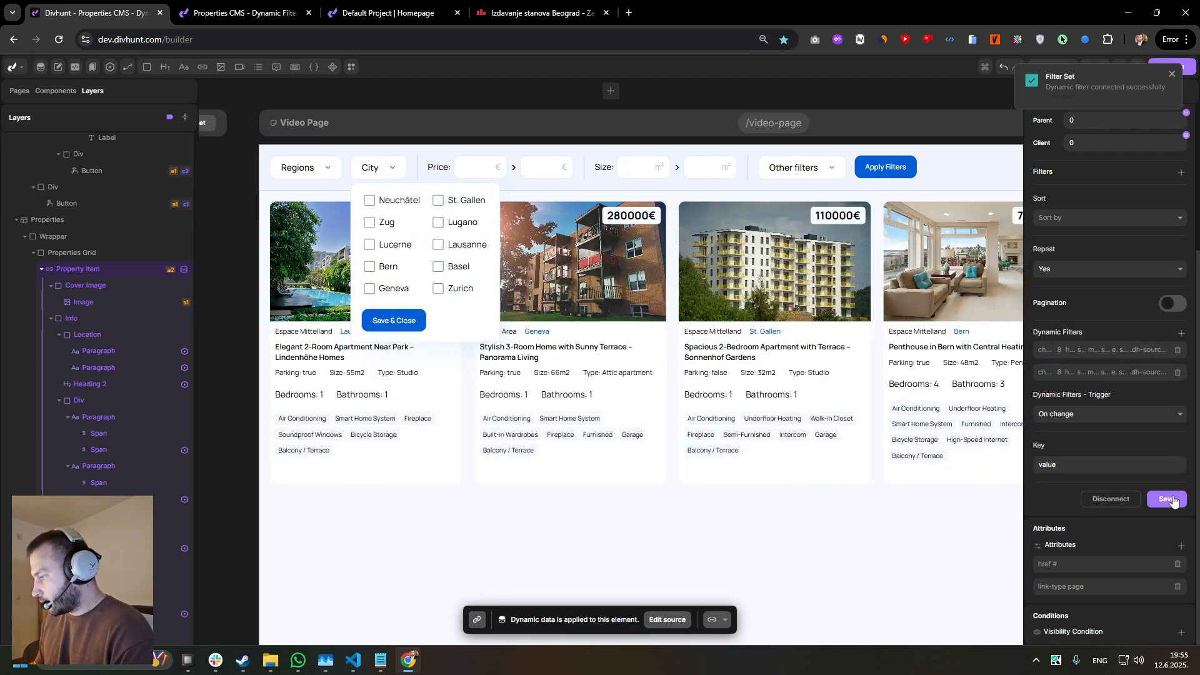
# - Hide the City filter's Checkboxes Dropdown by setting its layout to None
pyautogui.click(452, 321)
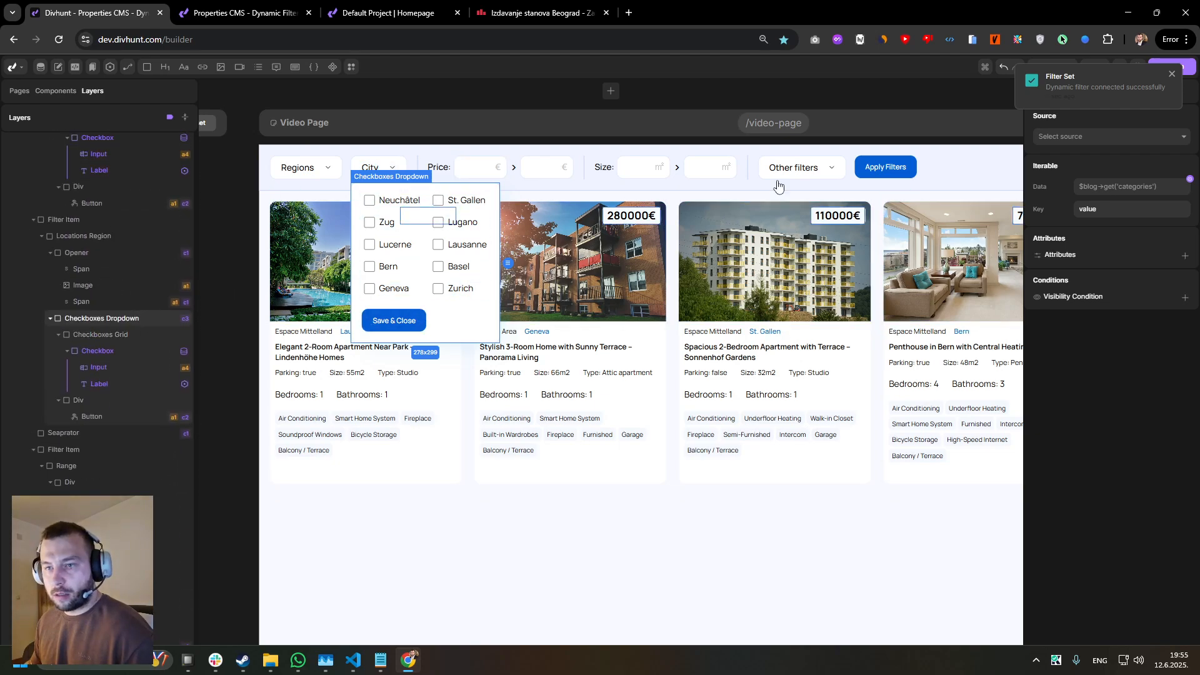
pyautogui.click(1053, 93)
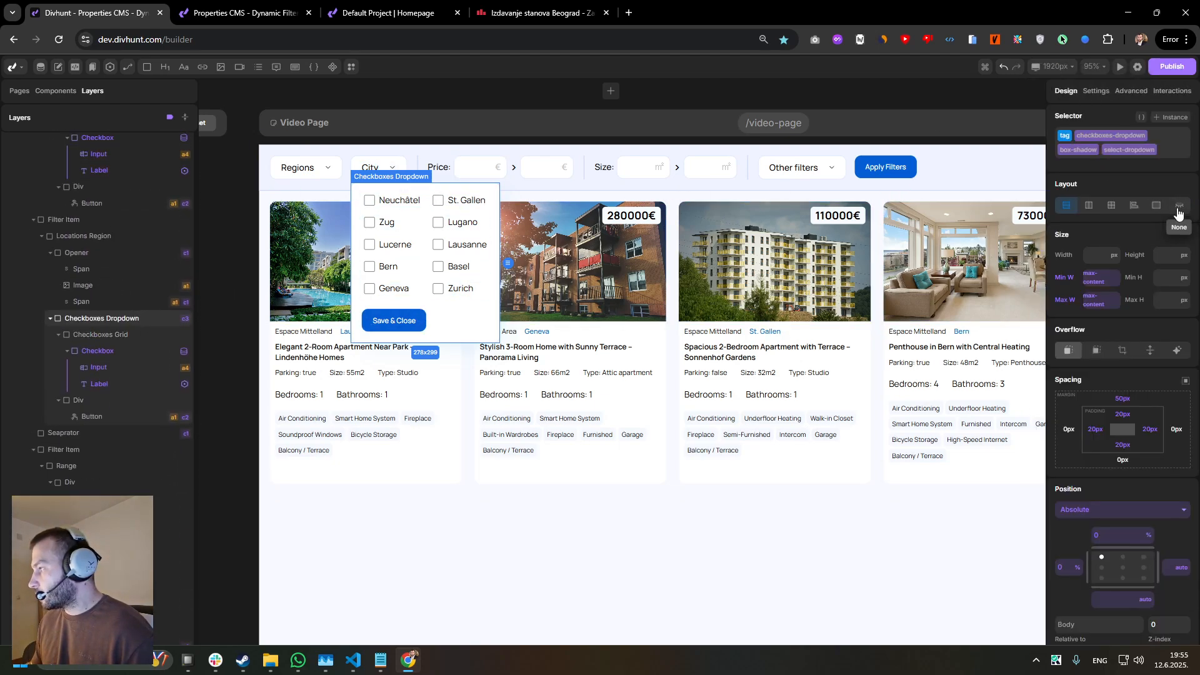
pyautogui.rightClick(1083, 215)
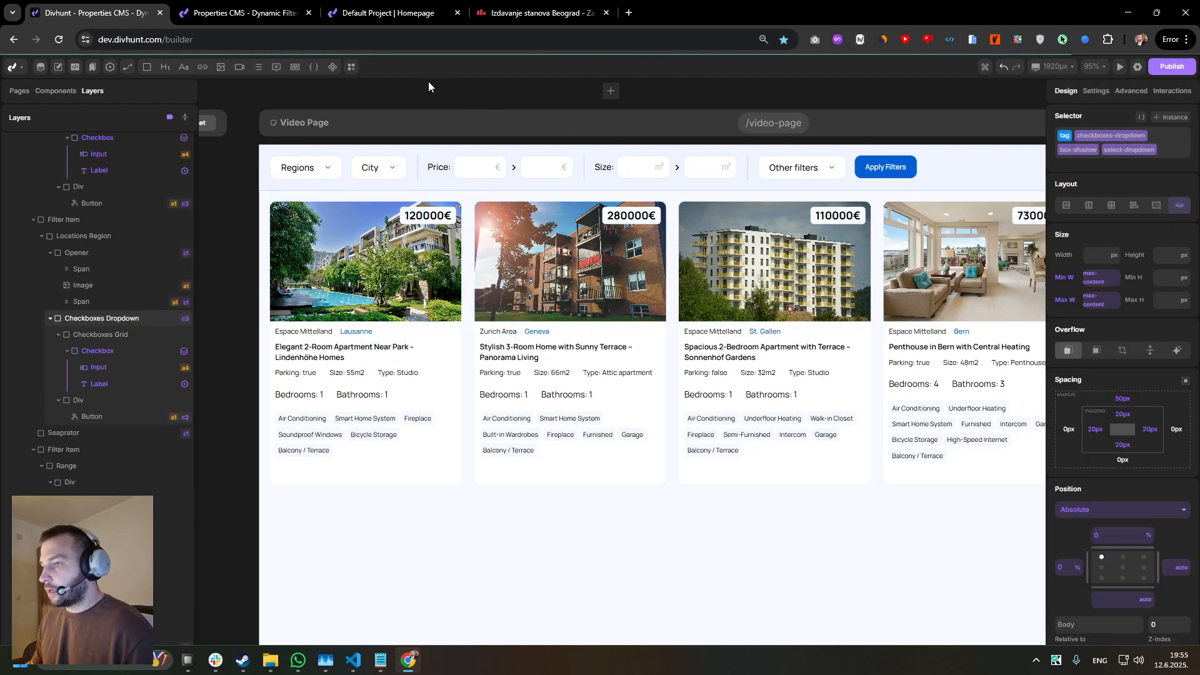
# - Test the city filter on the live page by checking Zug, Lucerne and Bern
pyautogui.click(245, 13)
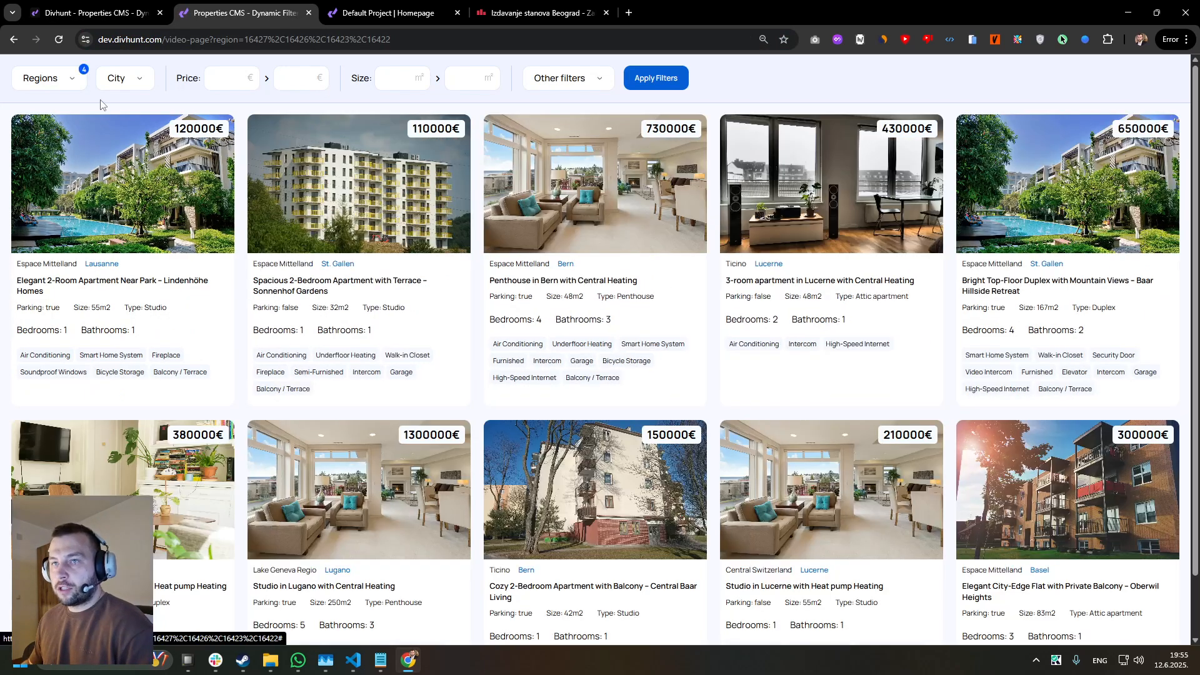
pyautogui.click(127, 90)
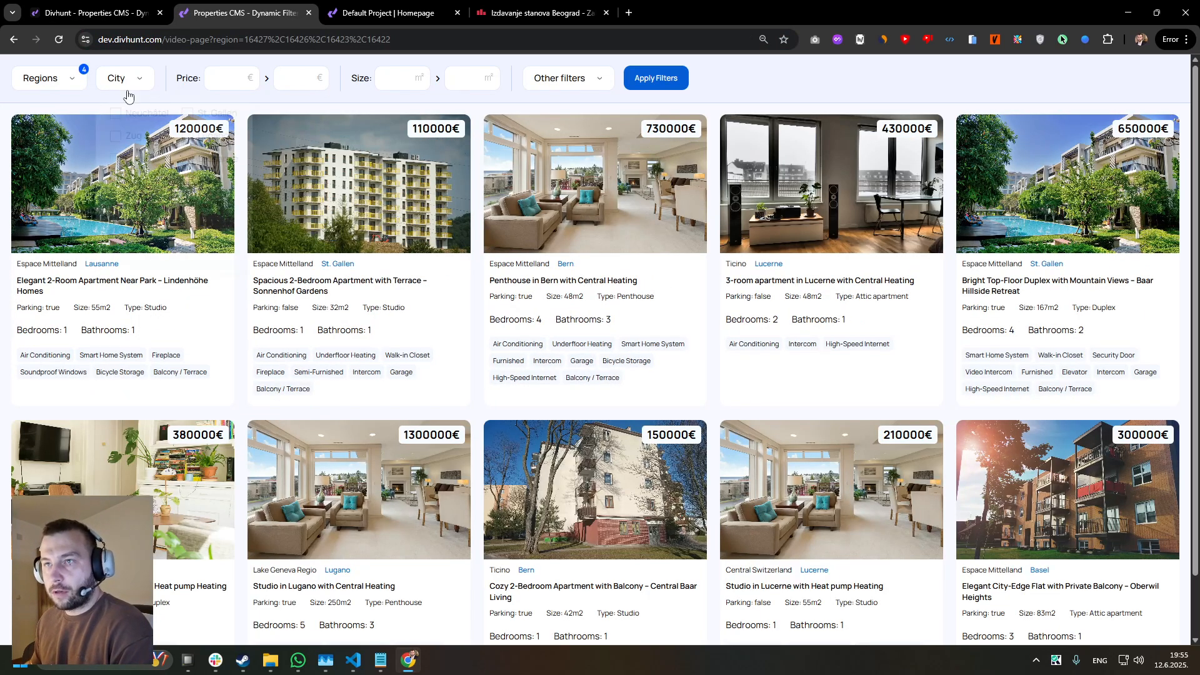
pyautogui.click(115, 137)
pyautogui.click(115, 159)
pyautogui.click(116, 182)
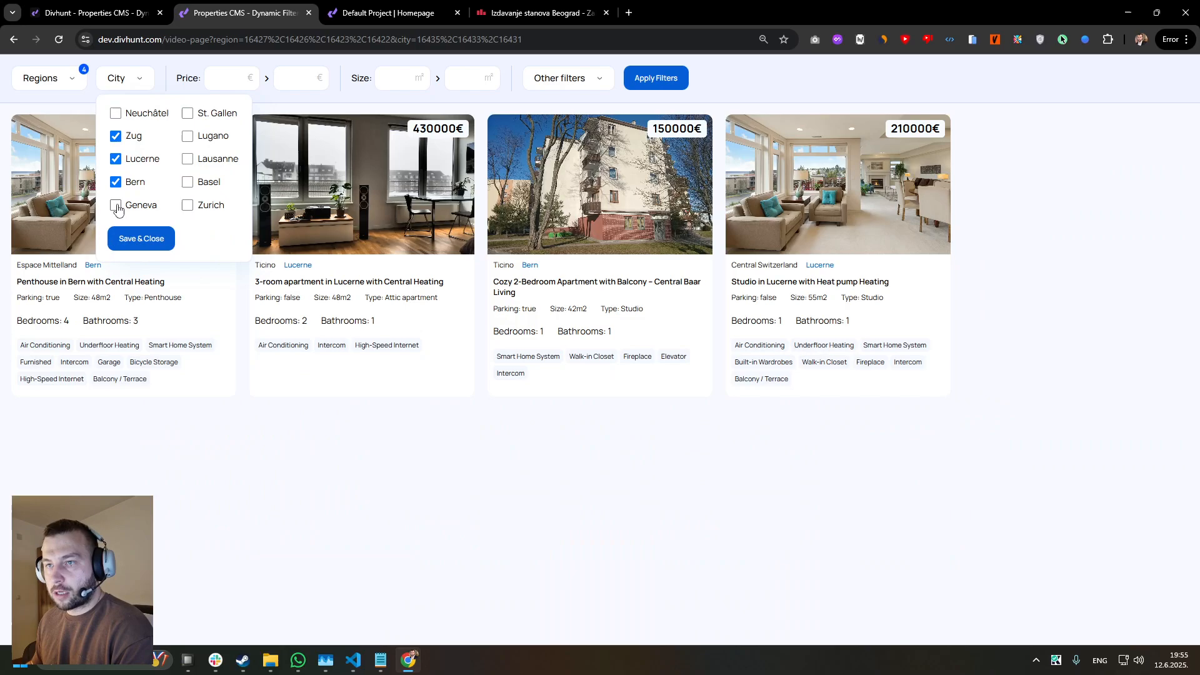
# - Extend the live city filter test by also checking Geneva, Basel and Lausanne, and look over the checked regions
pyautogui.click(116, 205)
pyautogui.click(187, 182)
pyautogui.click(187, 159)
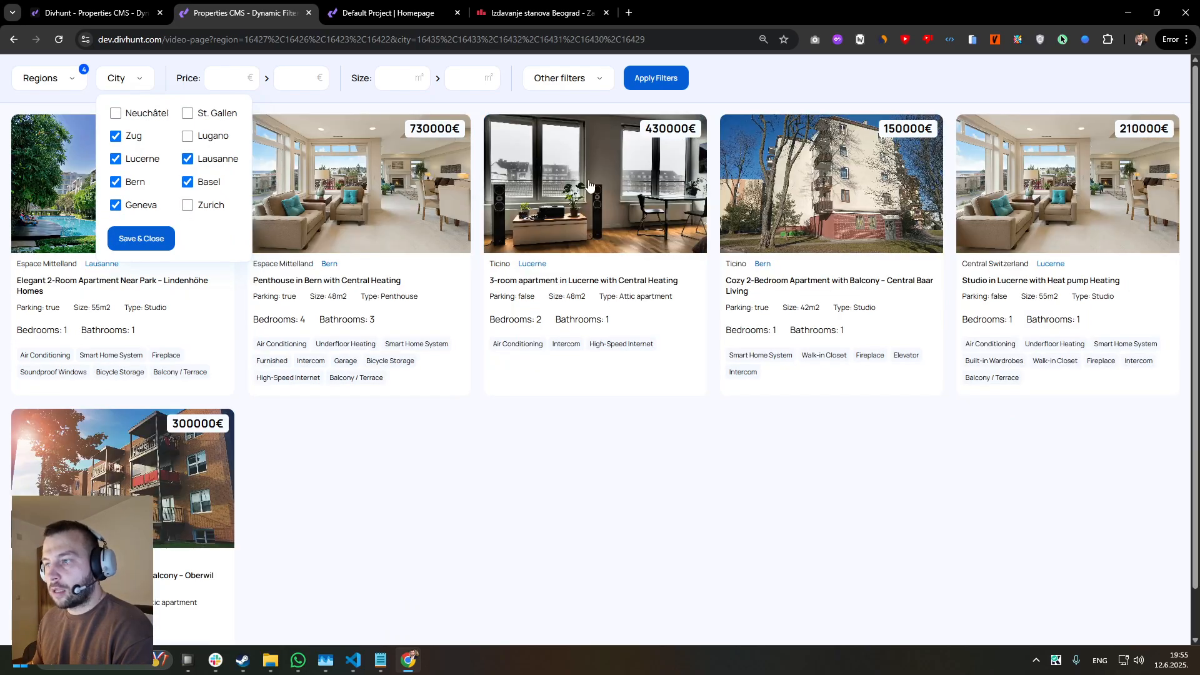
pyautogui.click(582, 248)
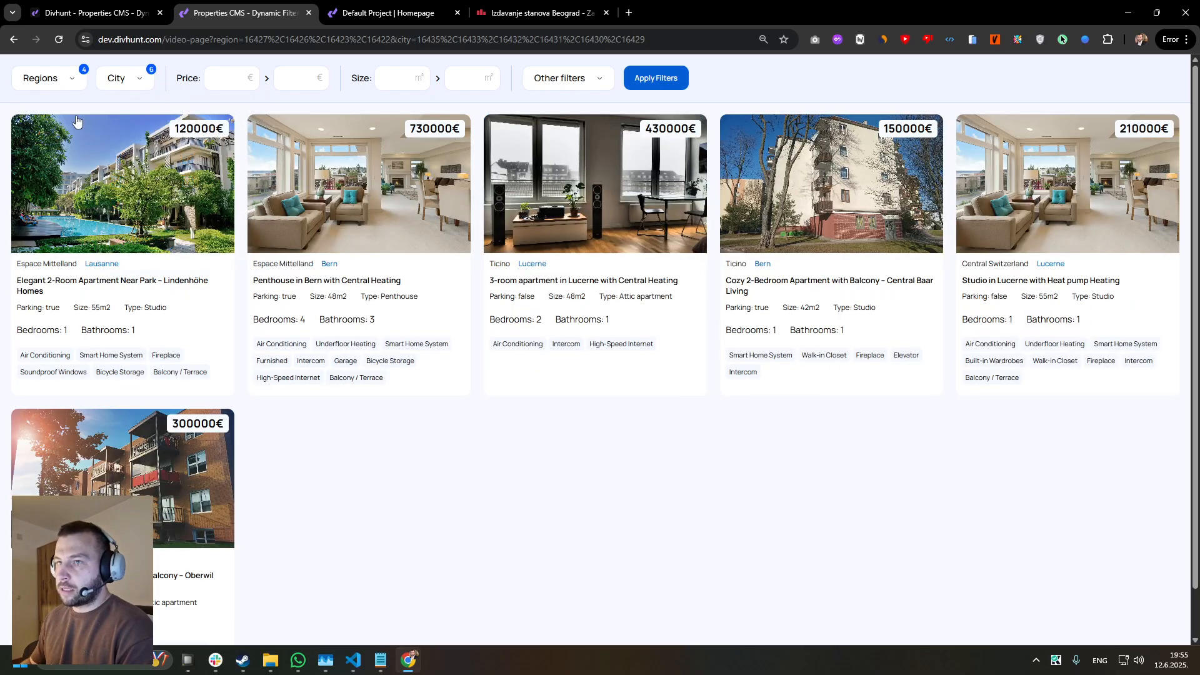
pyautogui.click(55, 78)
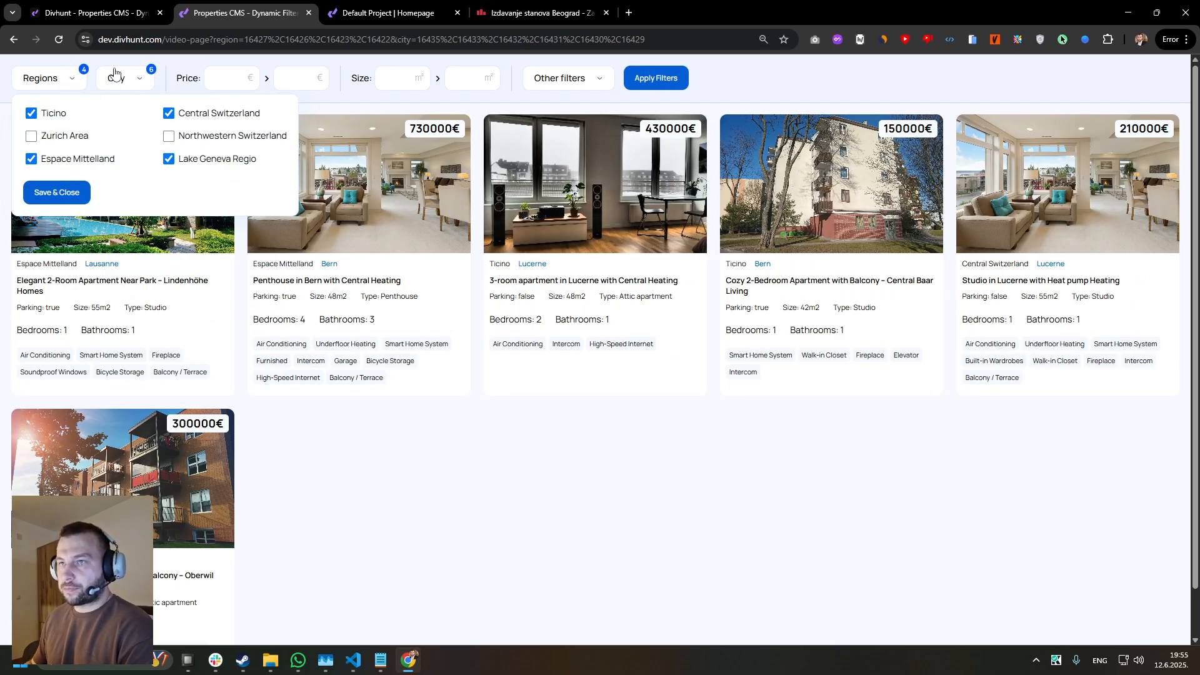
pyautogui.click(94, 13)
pyautogui.click(223, 12)
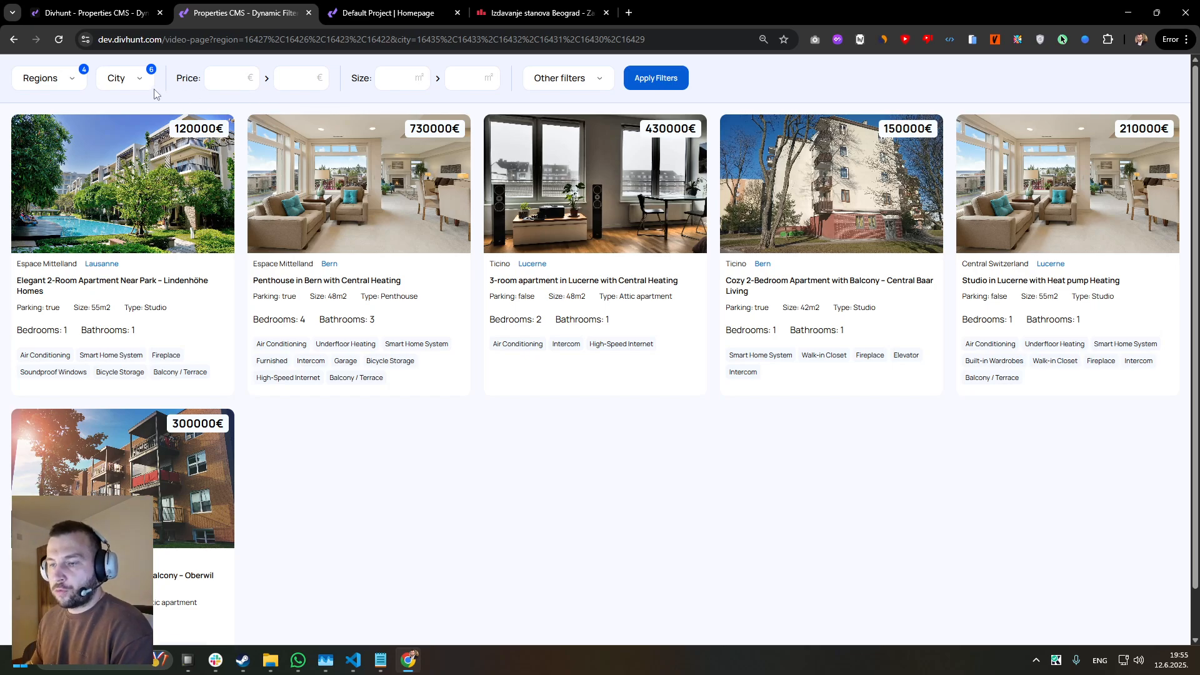
# - Add Zurich and Lugano to the checked cities on the live page and apply the filters
pyautogui.click(129, 79)
pyautogui.click(187, 206)
pyautogui.click(187, 136)
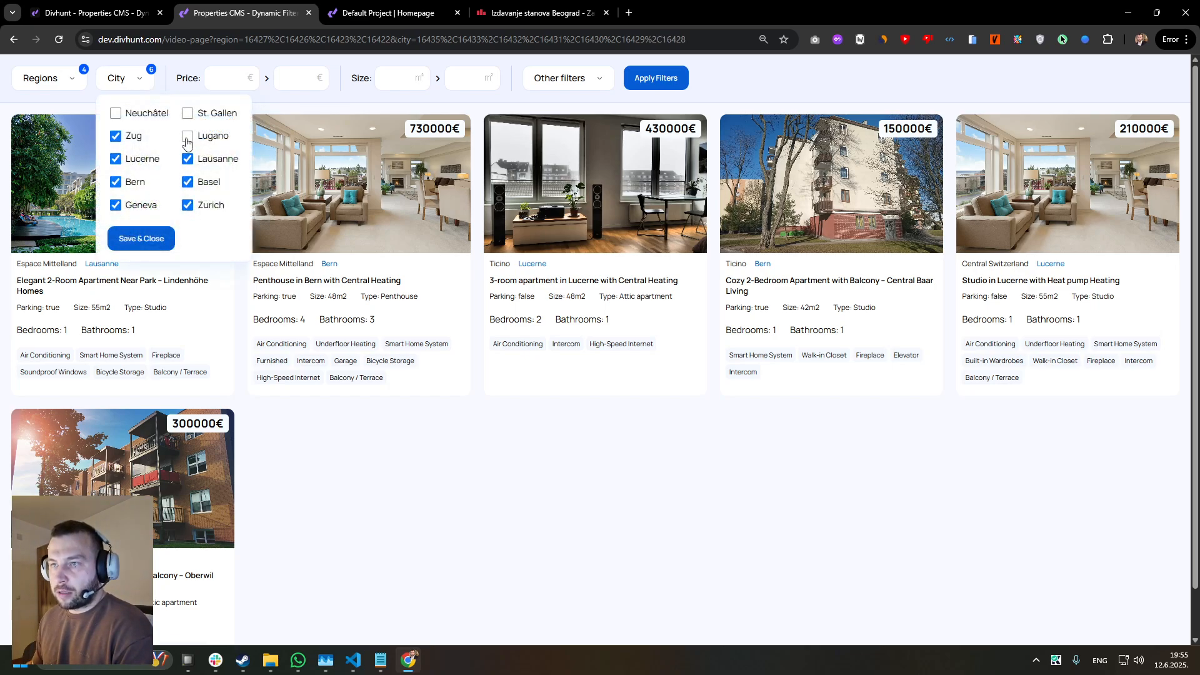
pyautogui.click(186, 136)
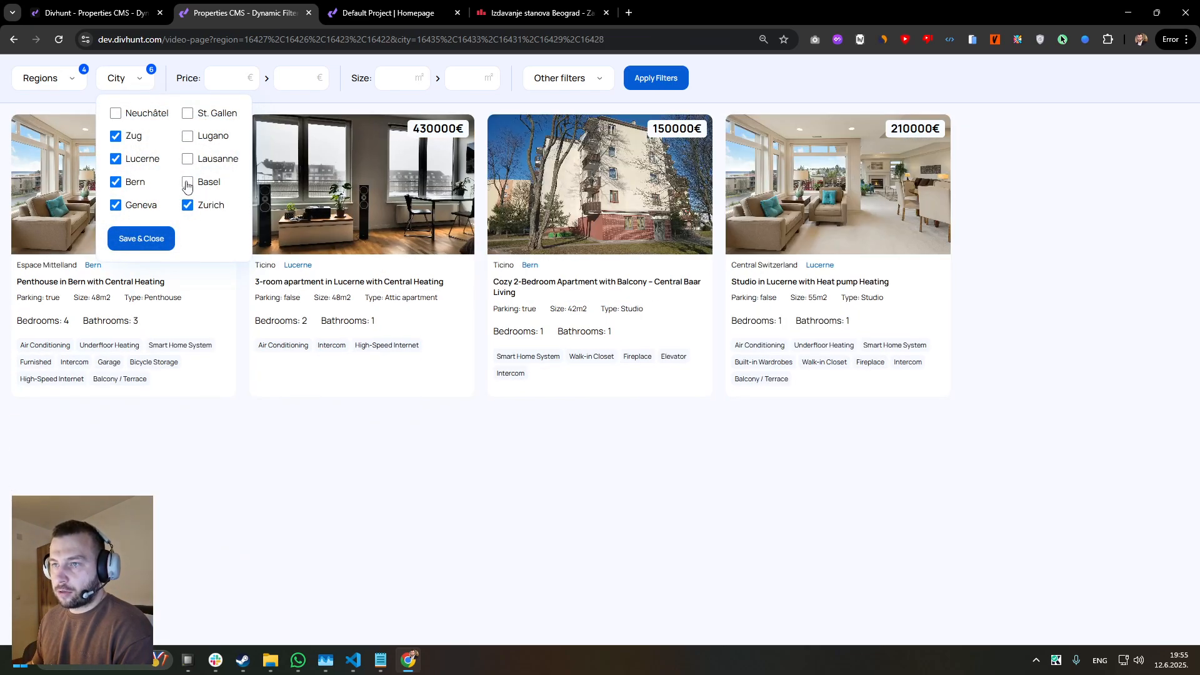
pyautogui.click(187, 136)
pyautogui.click(656, 79)
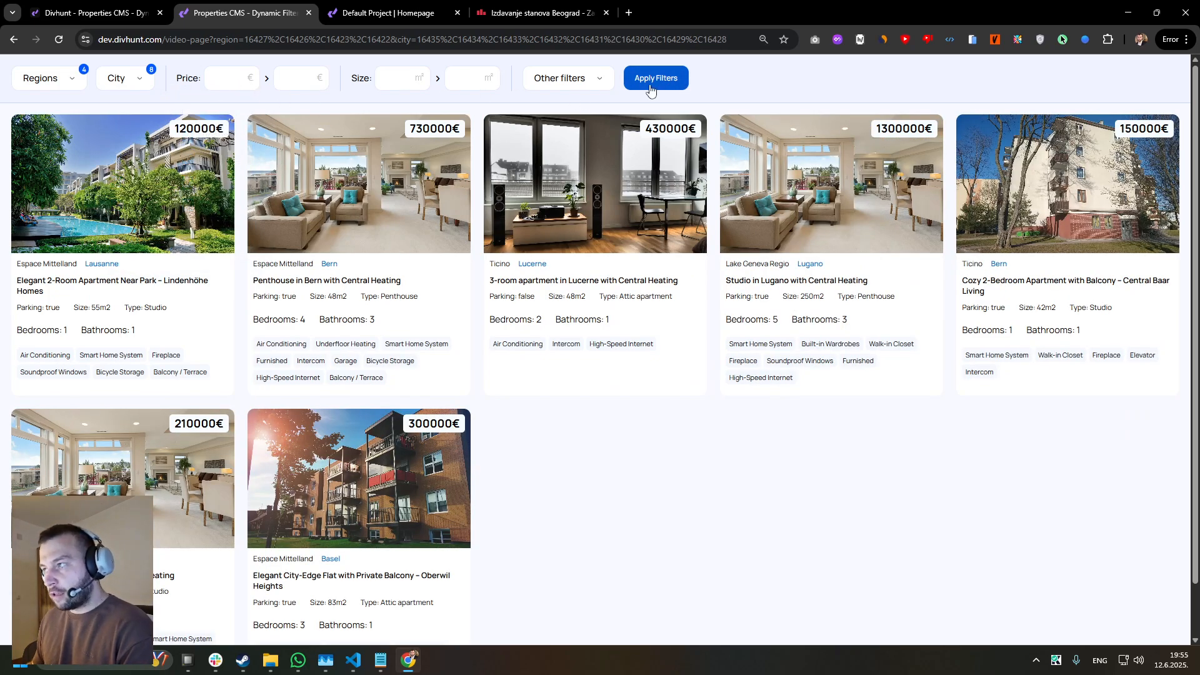
# - In the builder, set the Property Item source's dynamic filters trigger to On Button Click
pyautogui.click(112, 12)
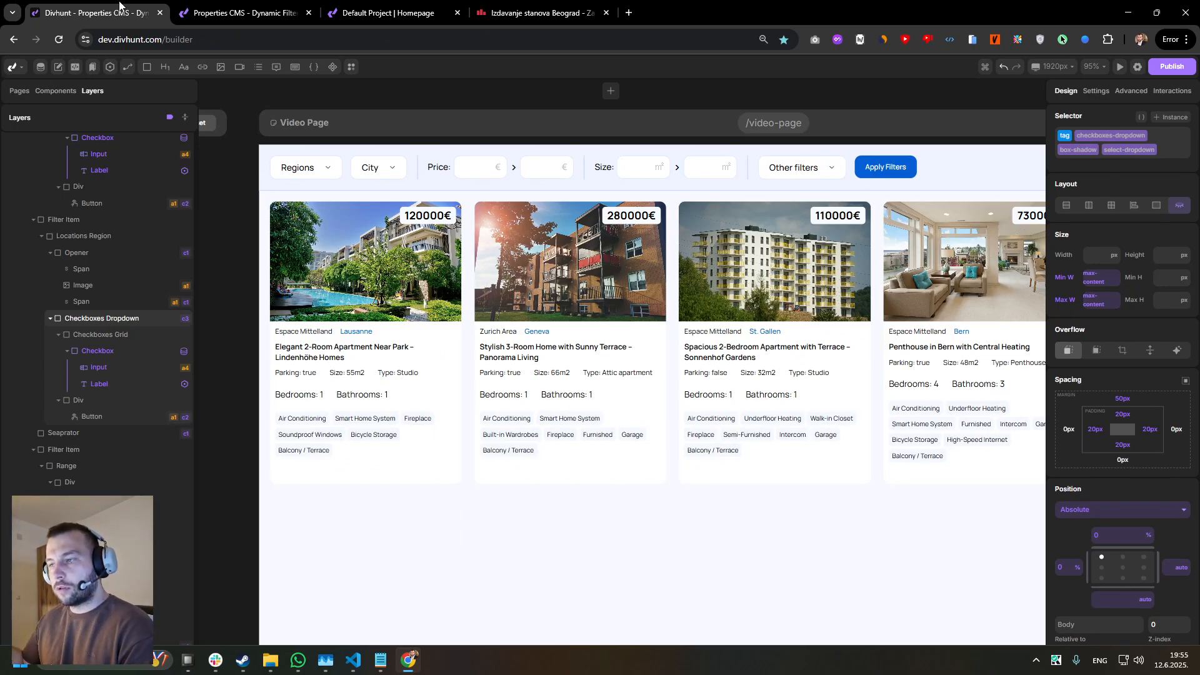
pyautogui.scroll(-2, 482, 210)
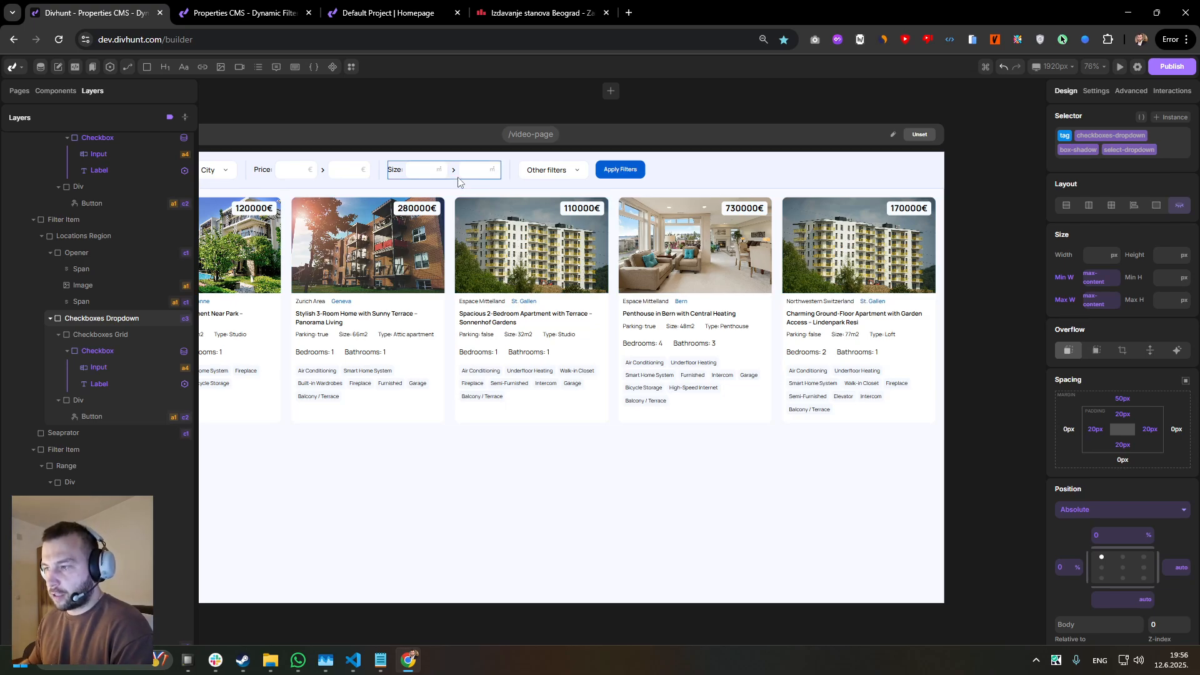
pyautogui.moveTo(544, 185); pyautogui.dragTo(608, 198)
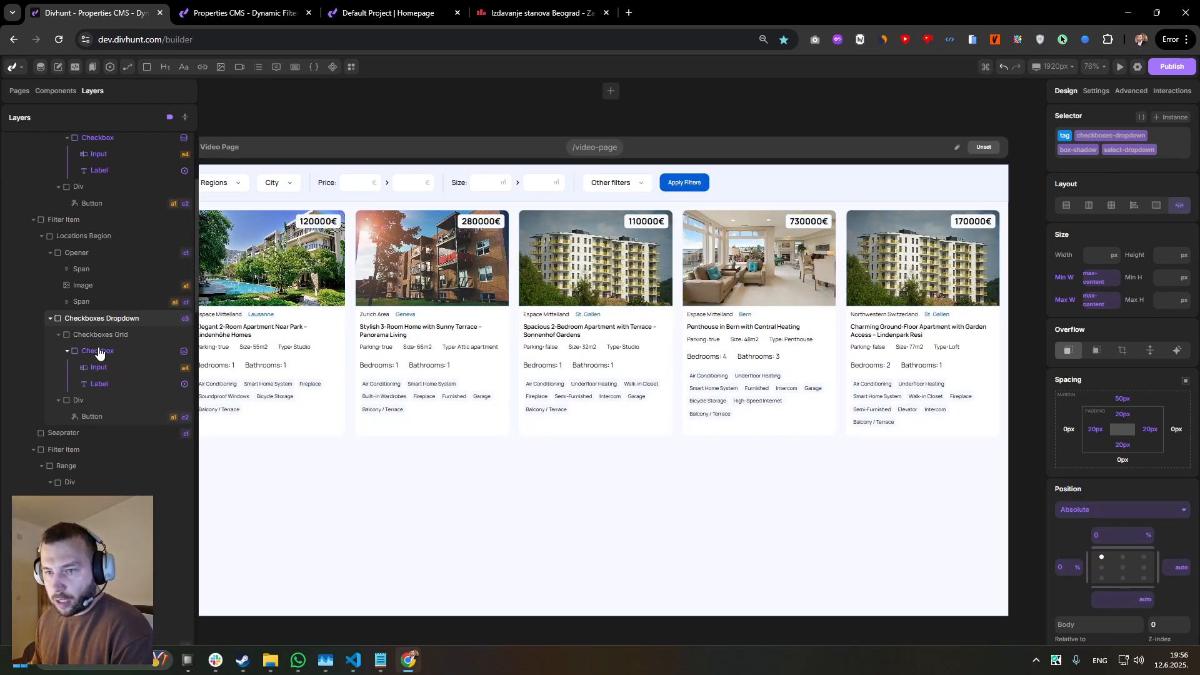
pyautogui.scroll(3, 102, 268)
pyautogui.click(250, 321)
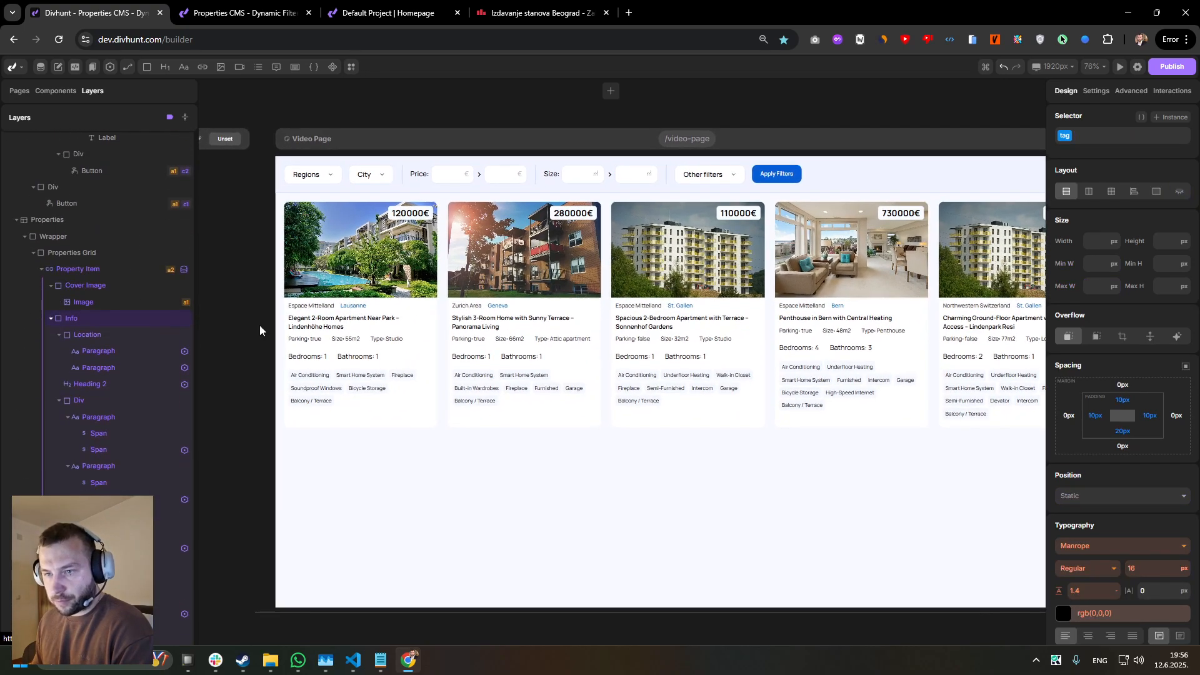
pyautogui.click(94, 270)
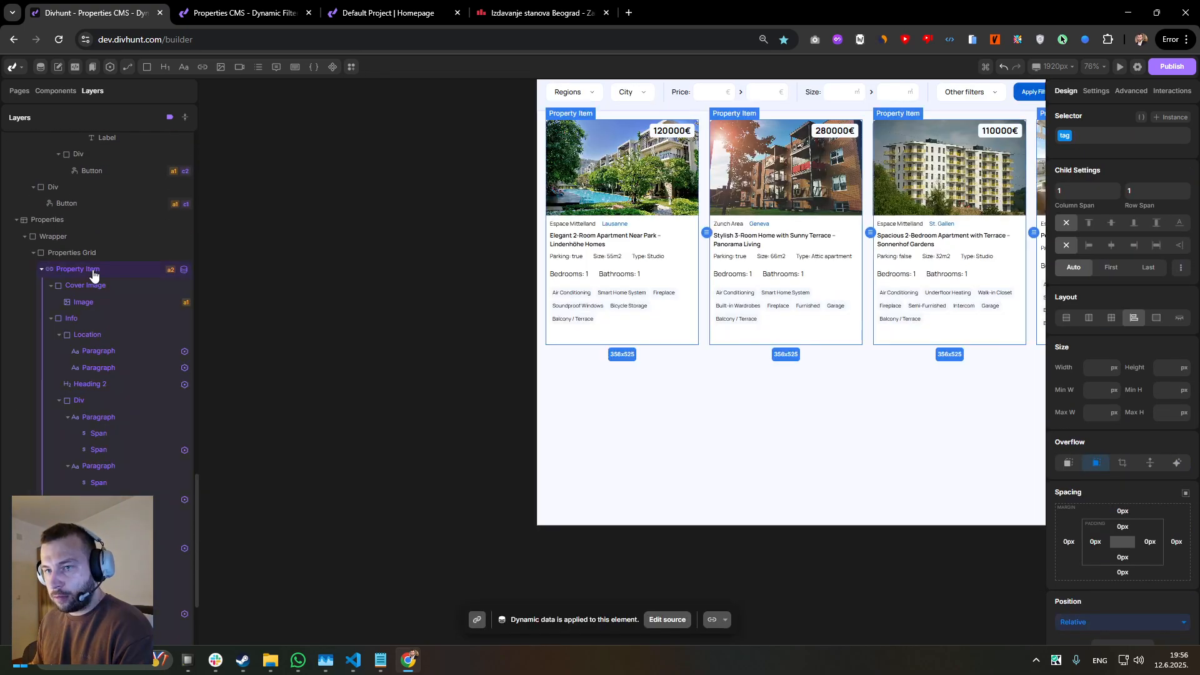
pyautogui.click(1132, 90)
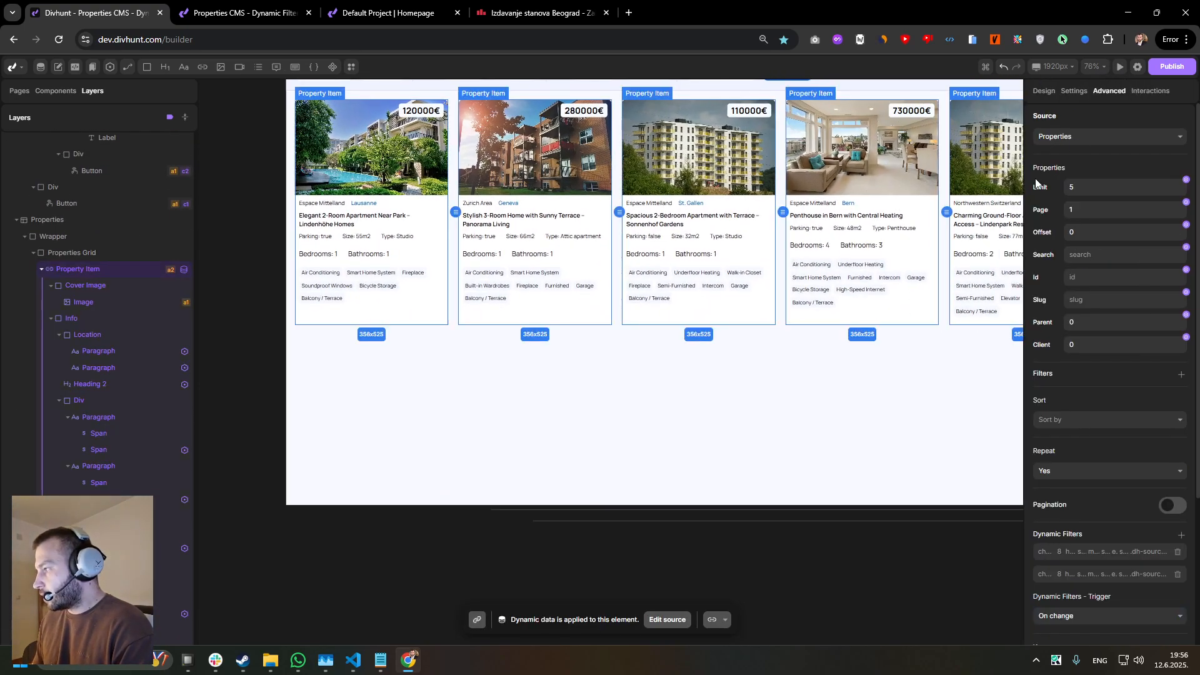
pyautogui.scroll(-1, 1066, 301)
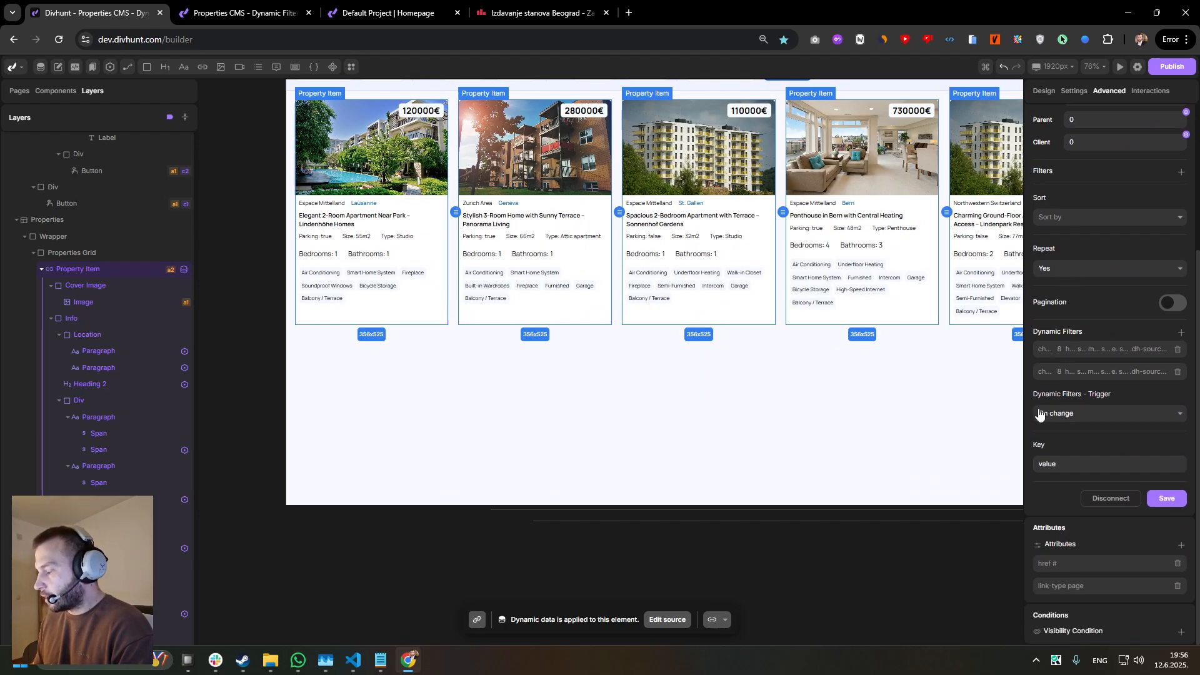
pyautogui.click(1066, 423)
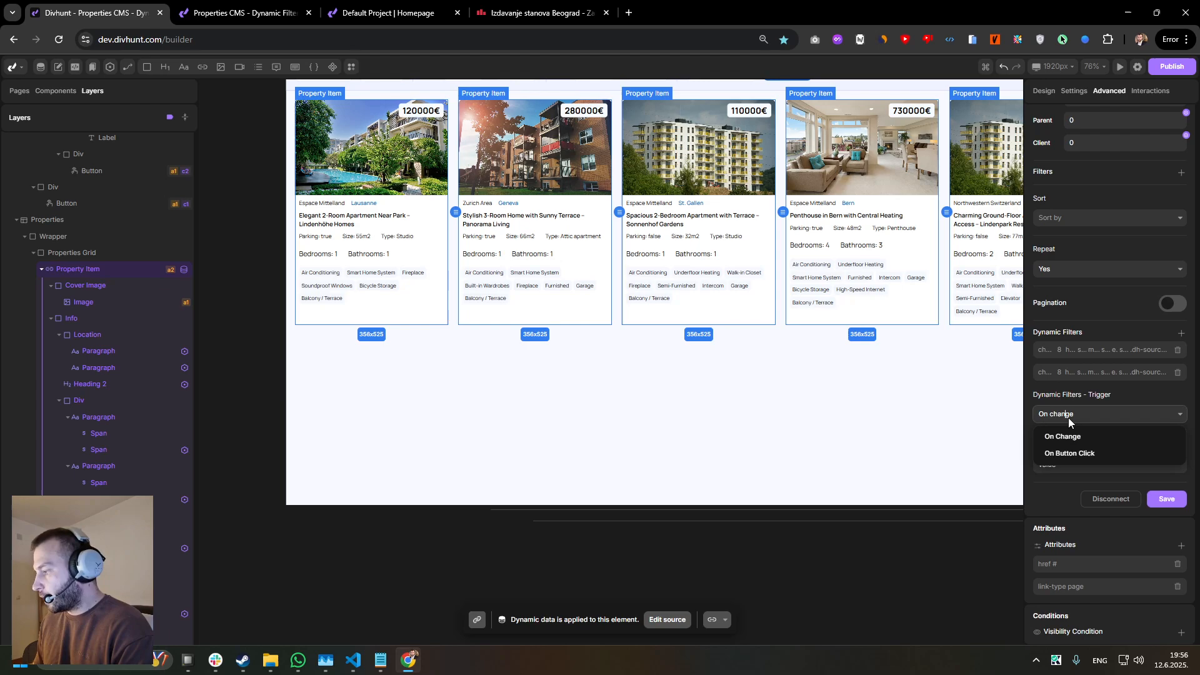
pyautogui.click(1067, 454)
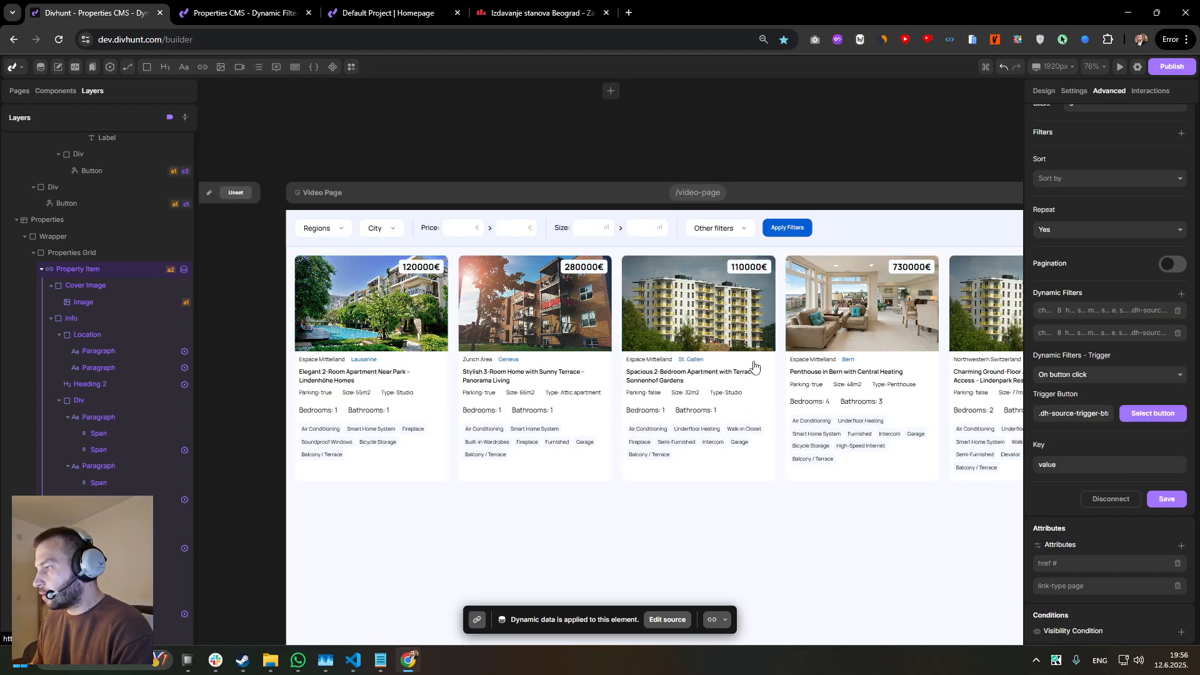
# - Pick the Apply Filters button on the canvas as the dynamic filters' trigger button and save the source
pyautogui.doubleClick(1069, 411)
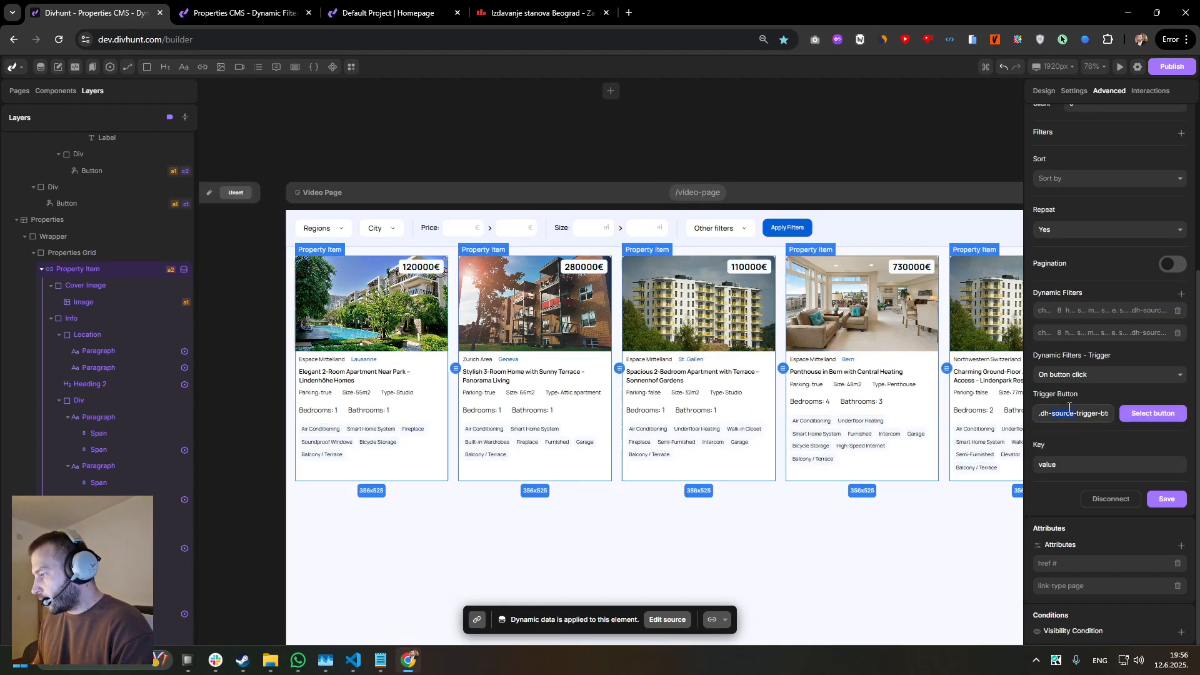
pyautogui.write('.button-apply')
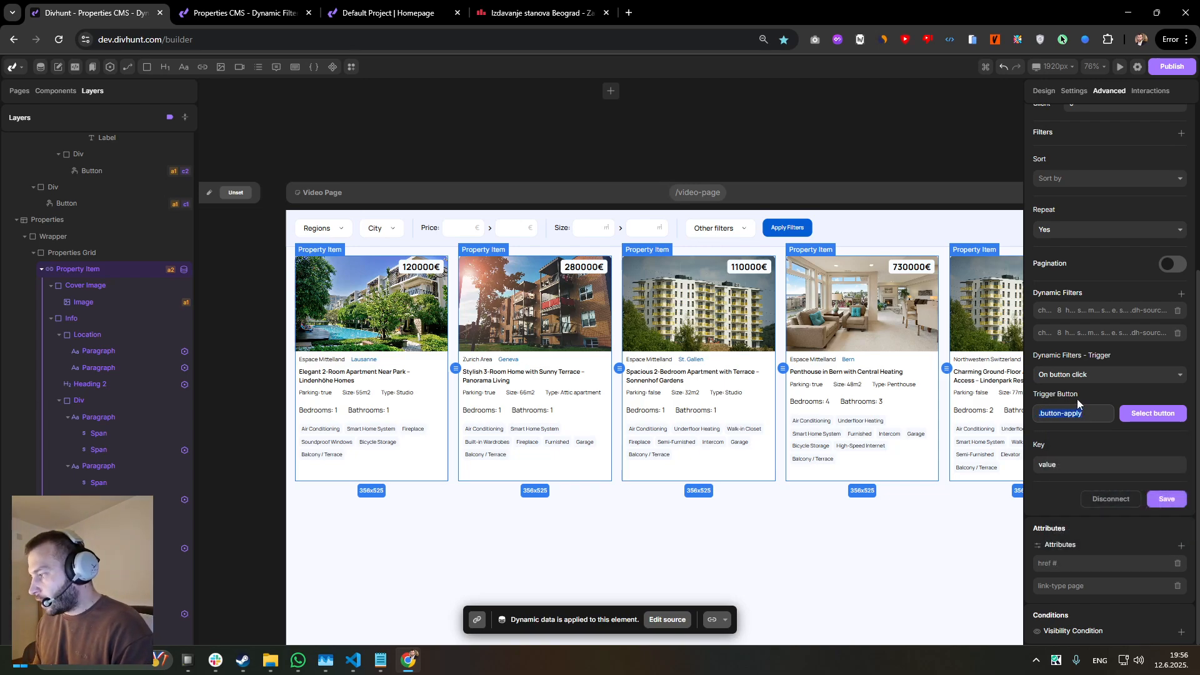
pyautogui.click(1151, 416)
pyautogui.click(787, 228)
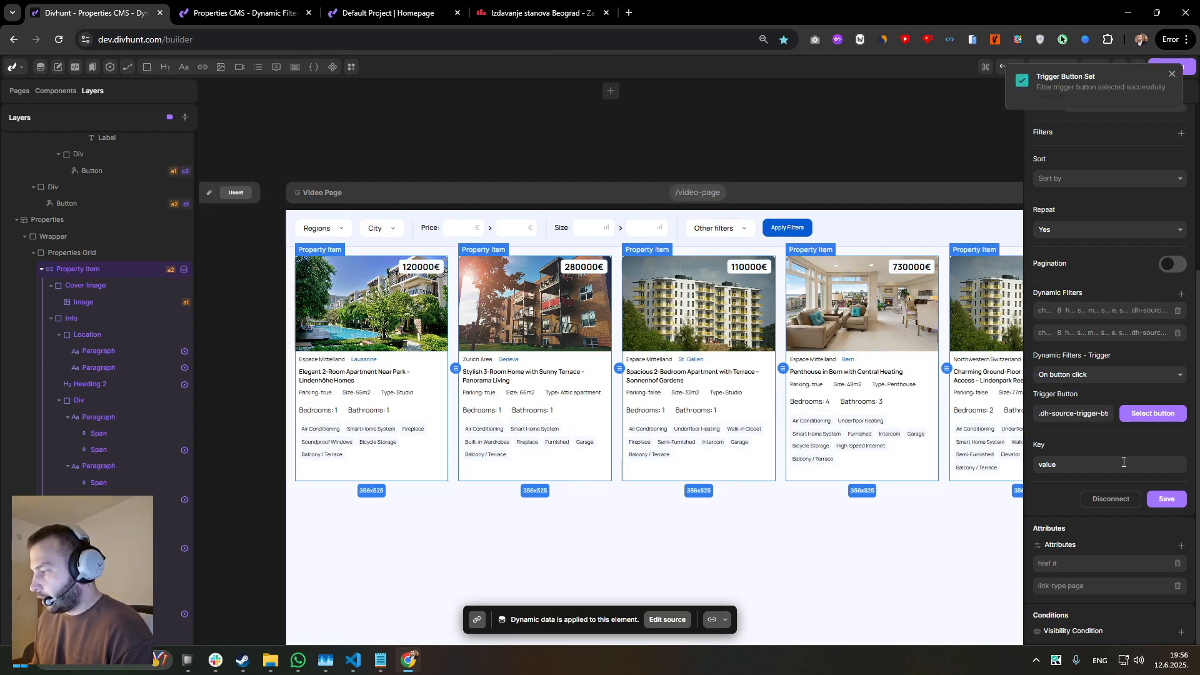
pyautogui.click(1166, 499)
# - Test the button trigger on the live page by unchecking Zurich, Basel, Lausanne and Lugano and applying the filters
pyautogui.click(196, 8)
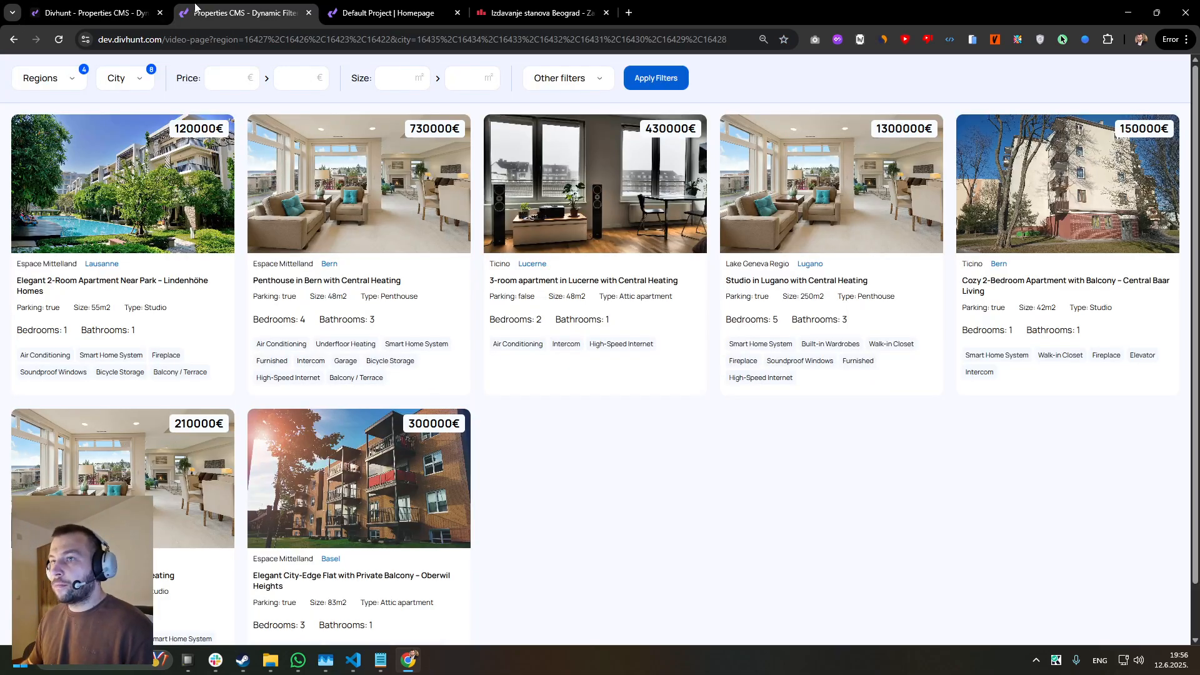
pyautogui.click(139, 80)
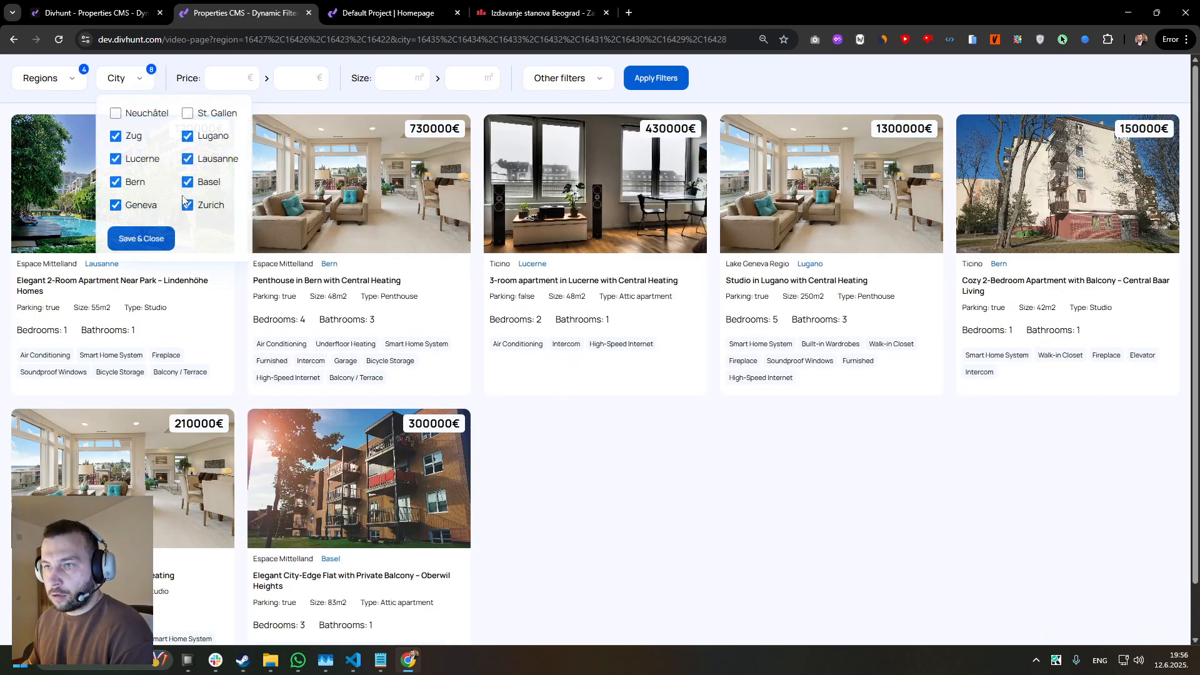
pyautogui.click(186, 205)
pyautogui.click(187, 182)
pyautogui.click(187, 158)
pyautogui.click(187, 136)
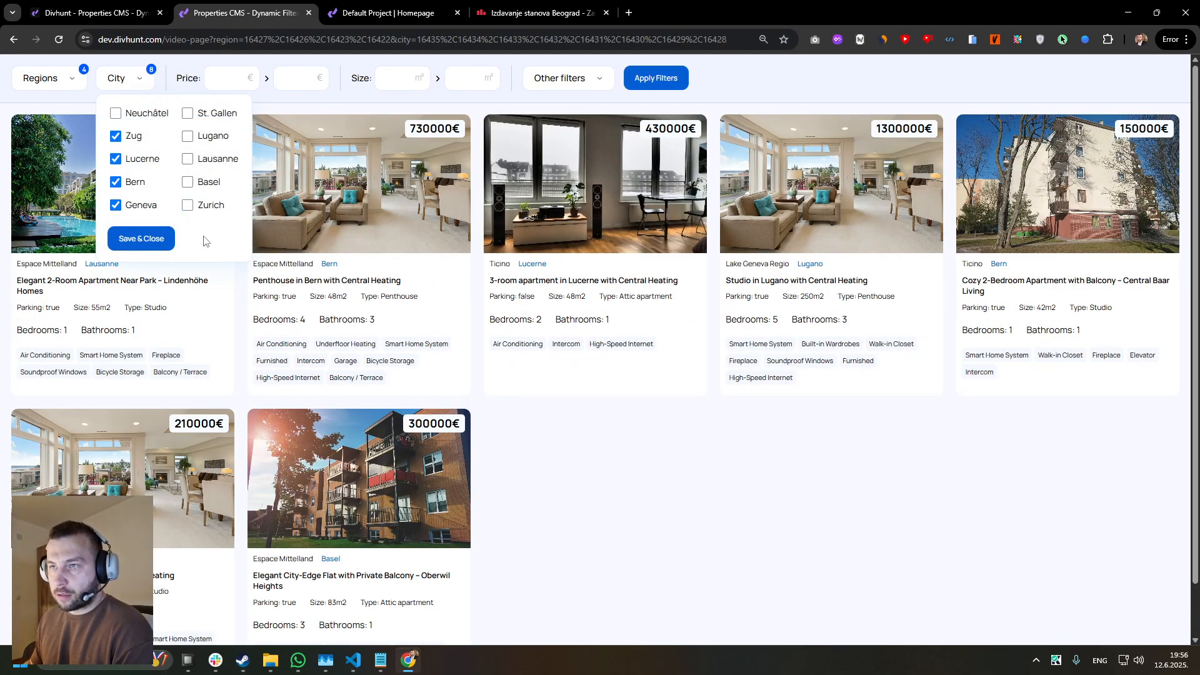
pyautogui.click(141, 239)
pyautogui.click(661, 87)
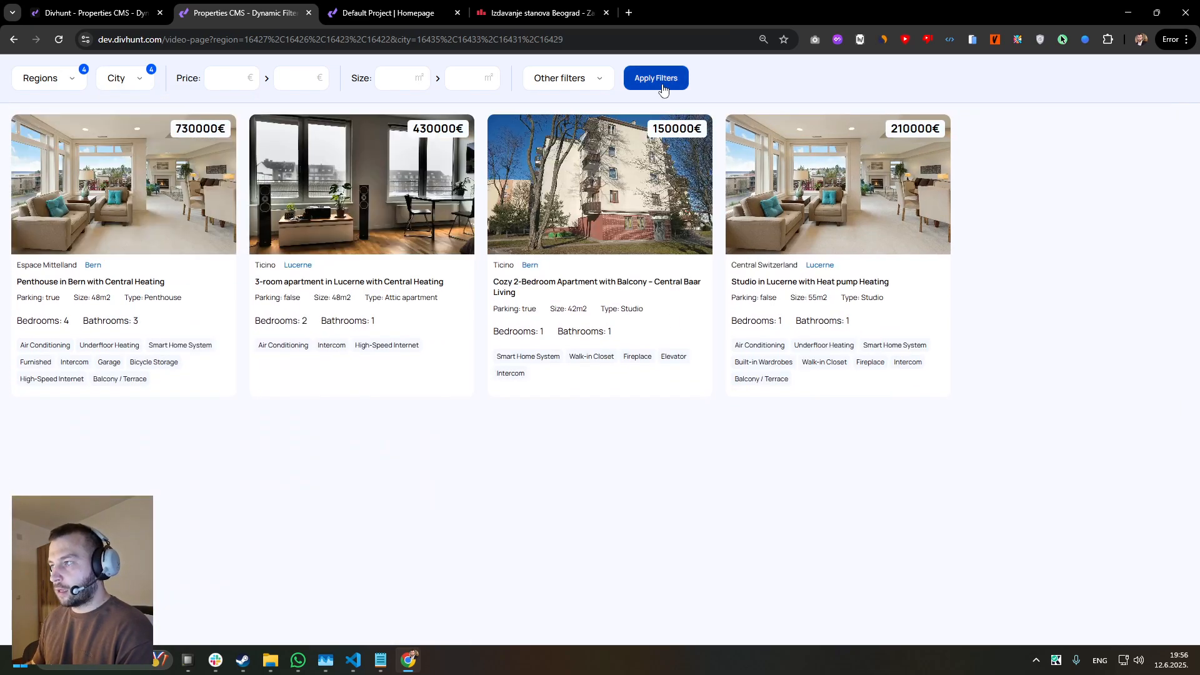
# - Return to the builder and name the first input of the Price range start_price
pyautogui.click(125, 9)
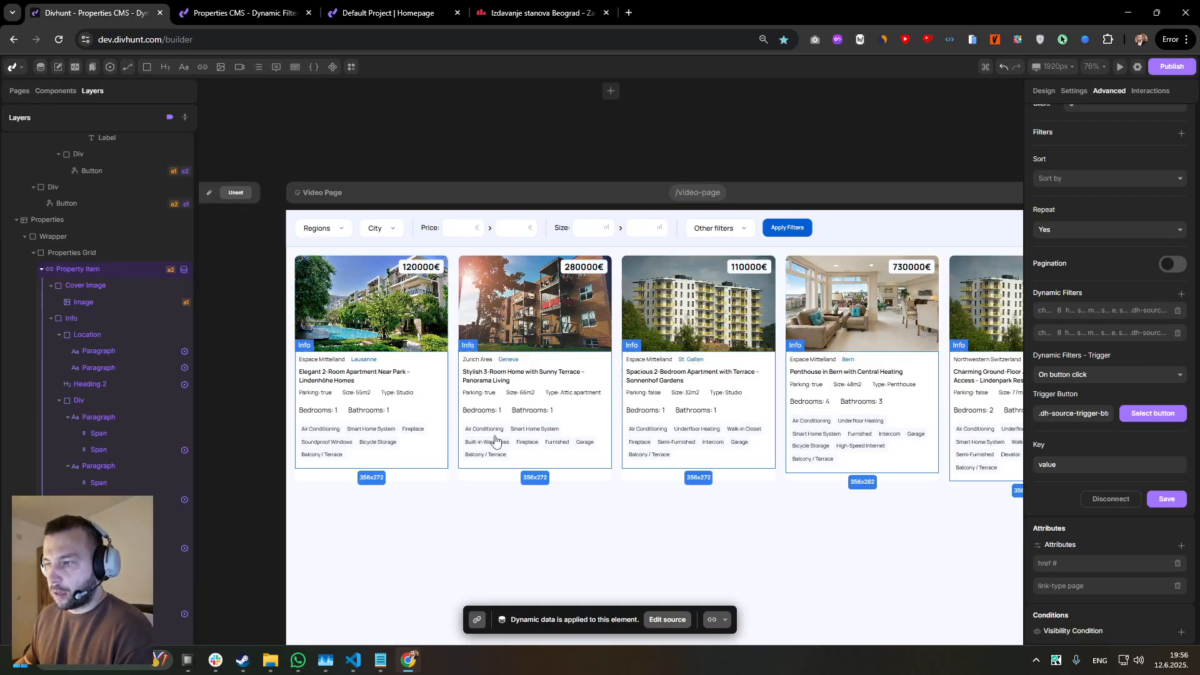
pyautogui.click(458, 228)
pyautogui.scroll(2, 438, 279)
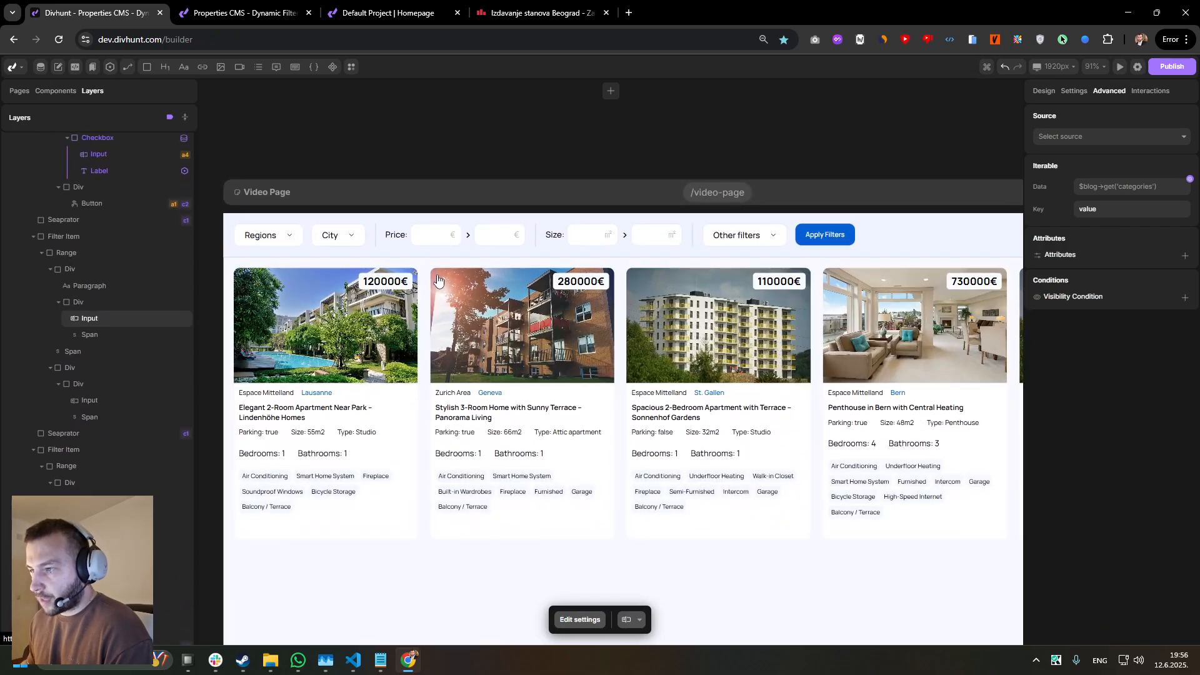
pyautogui.click(438, 278)
pyautogui.scroll(3, 435, 279)
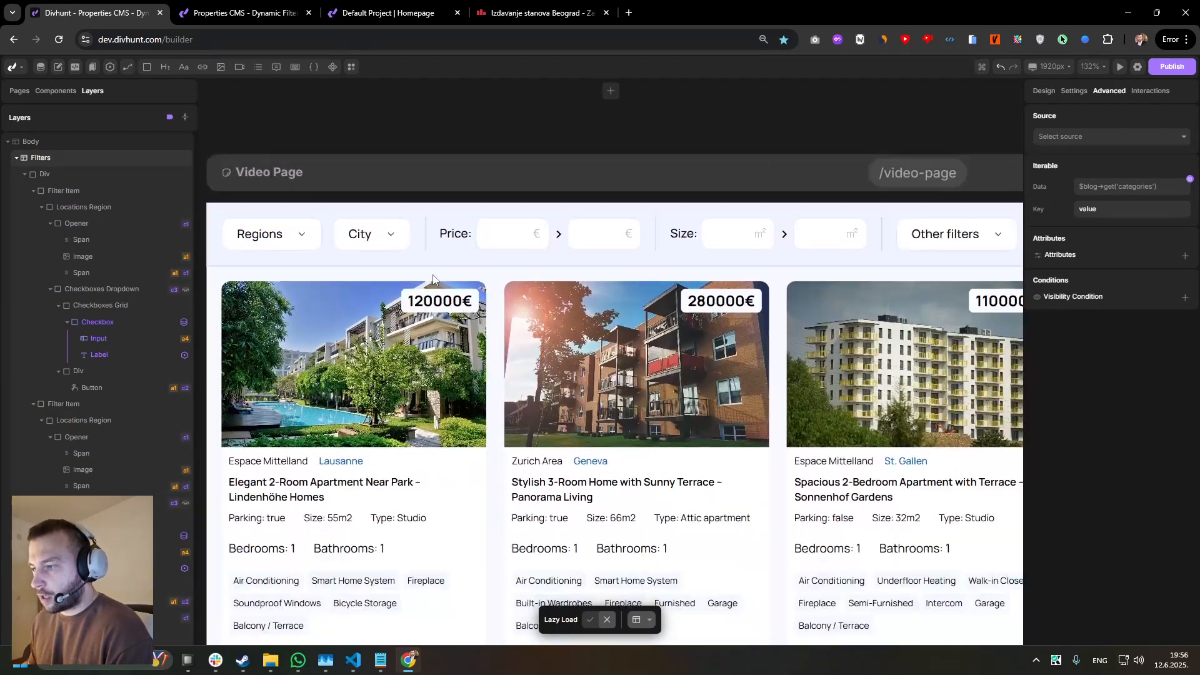
pyautogui.hscroll(3, 501, 241)
pyautogui.click(418, 244)
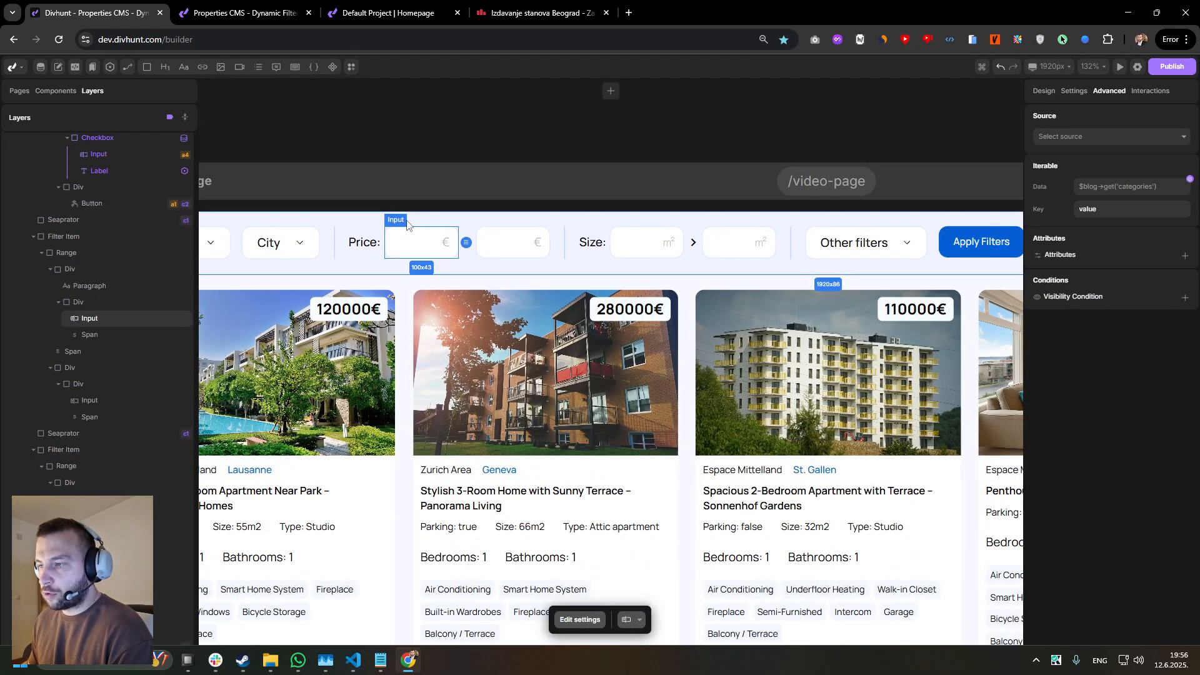
pyautogui.scroll(-3, 422, 247)
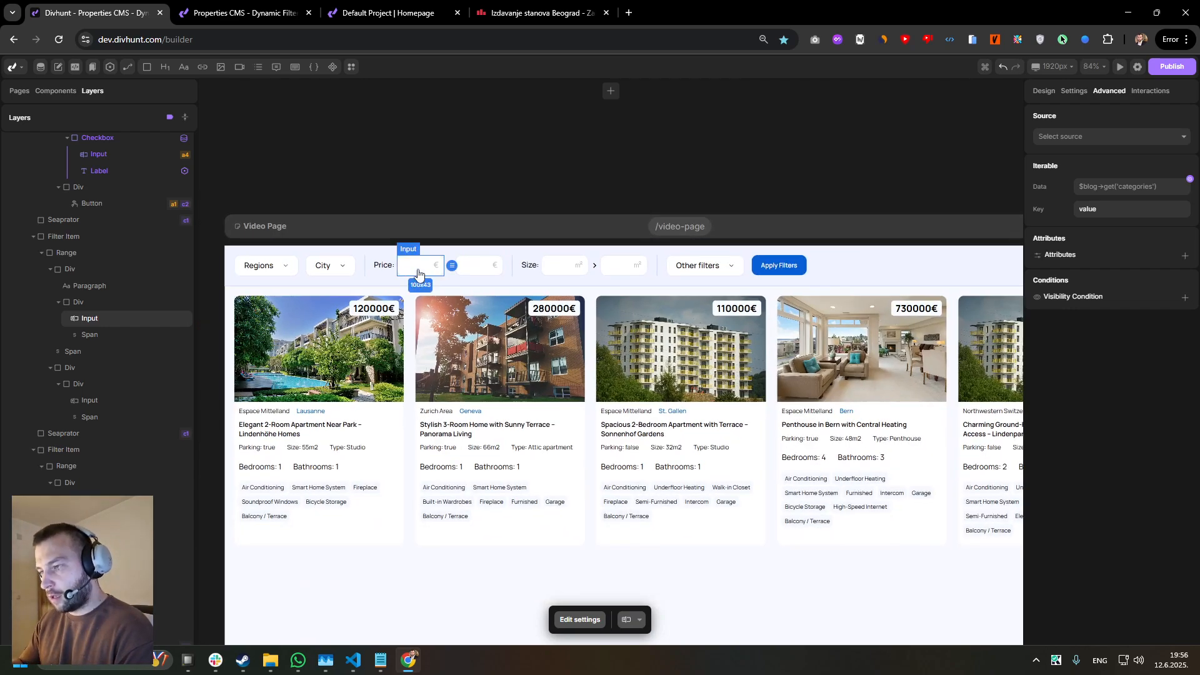
pyautogui.click(480, 275)
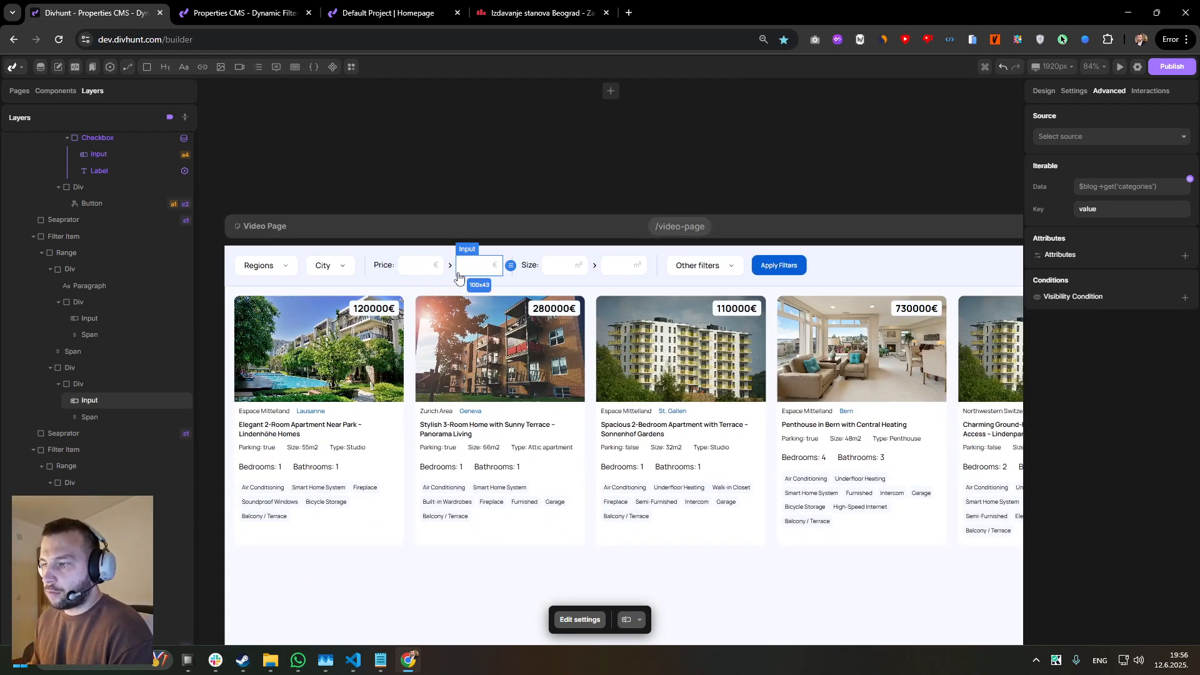
pyautogui.click(417, 274)
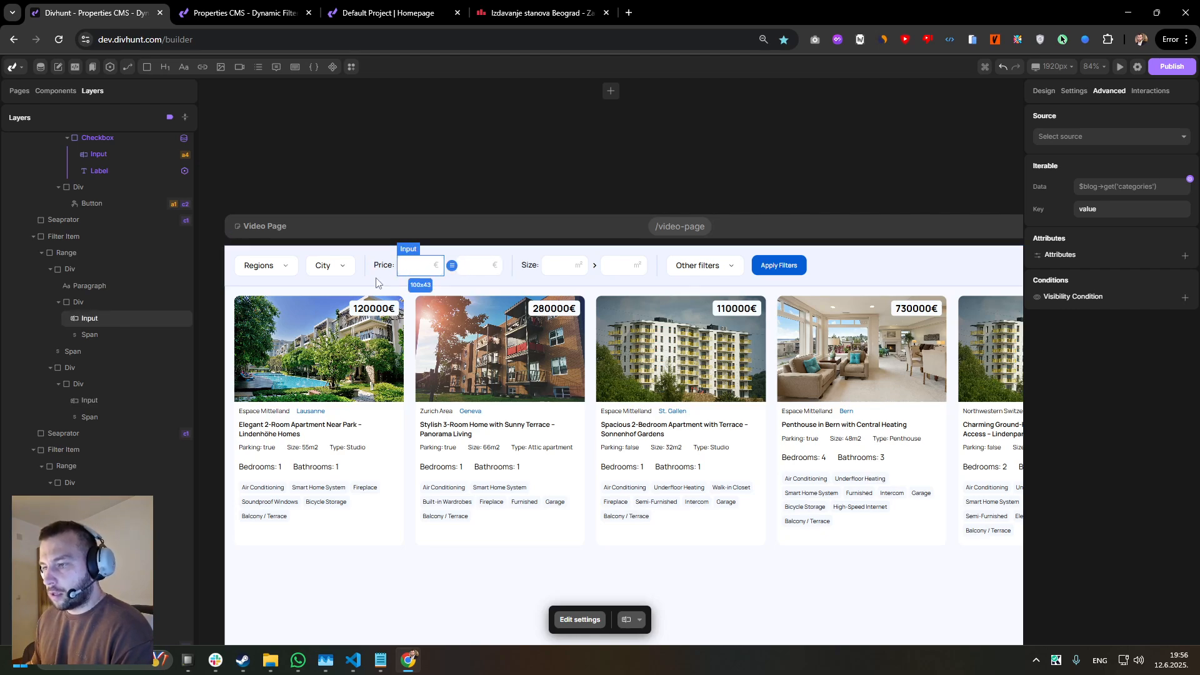
pyautogui.click(1074, 92)
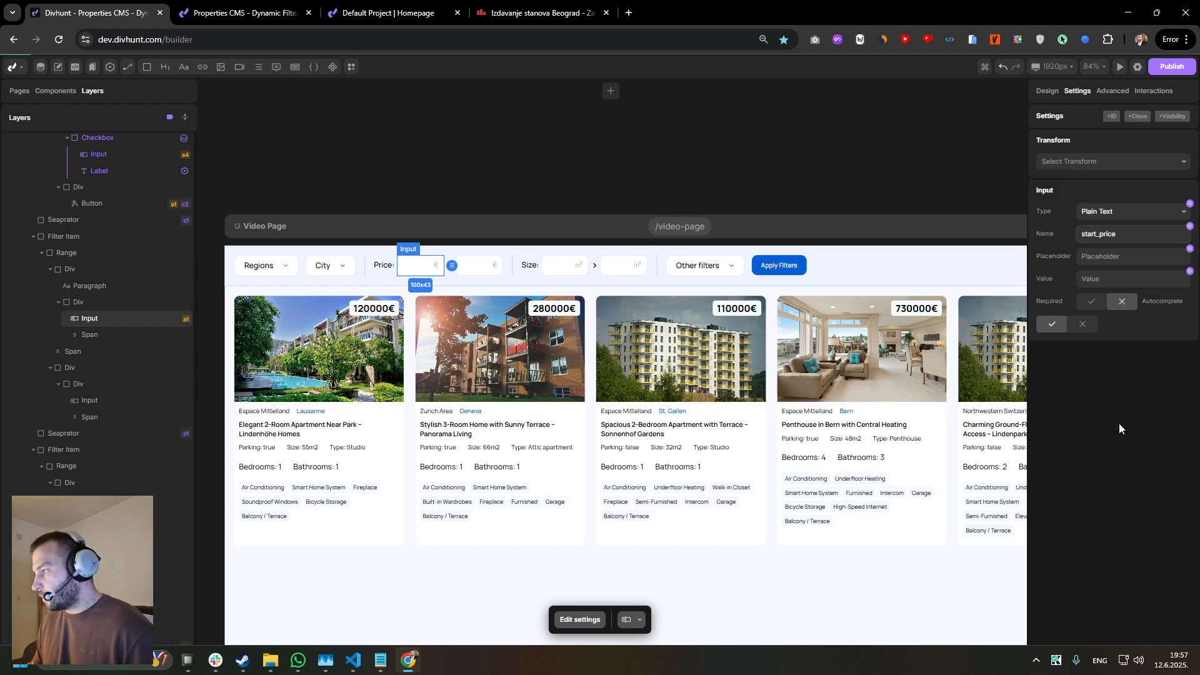
# - Name the second input of the Price range end_price
pyautogui.click(471, 272)
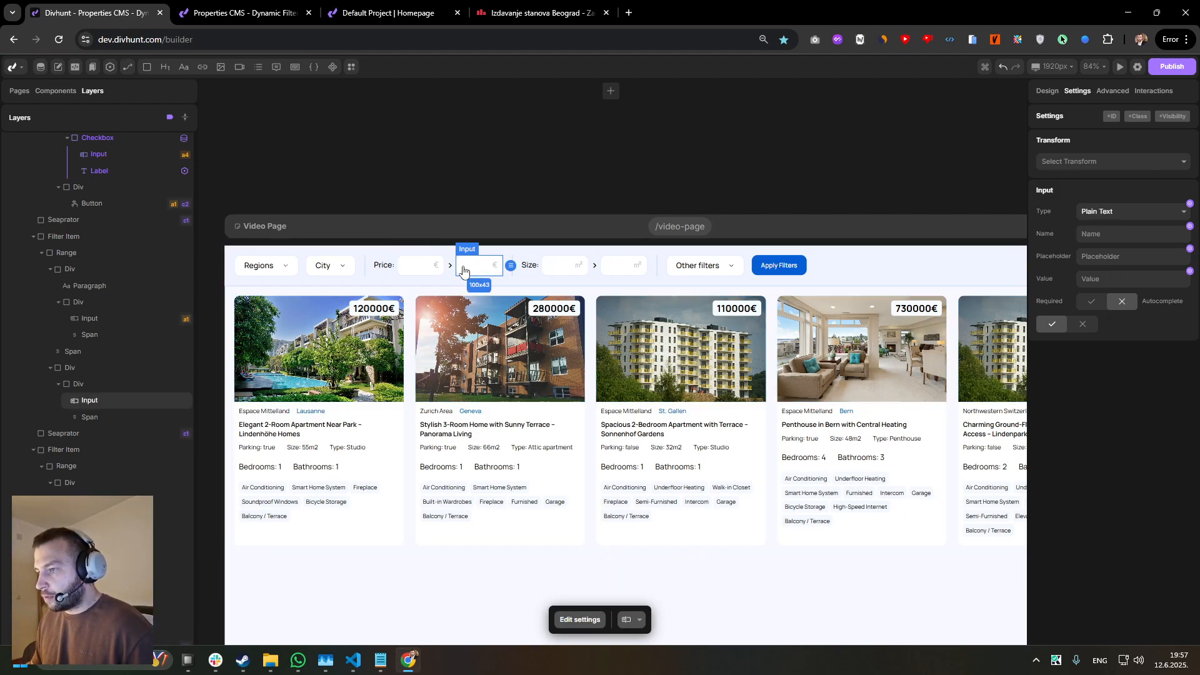
pyautogui.click(1109, 237)
pyautogui.write('start_price')
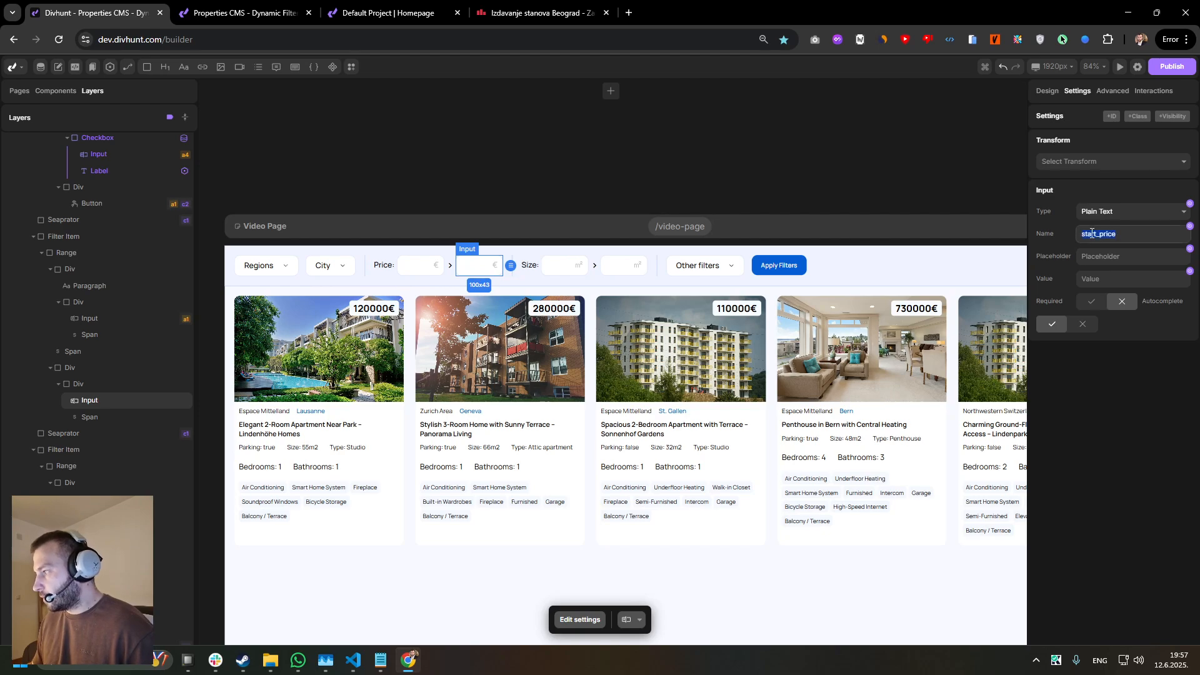
pyautogui.click(1130, 377)
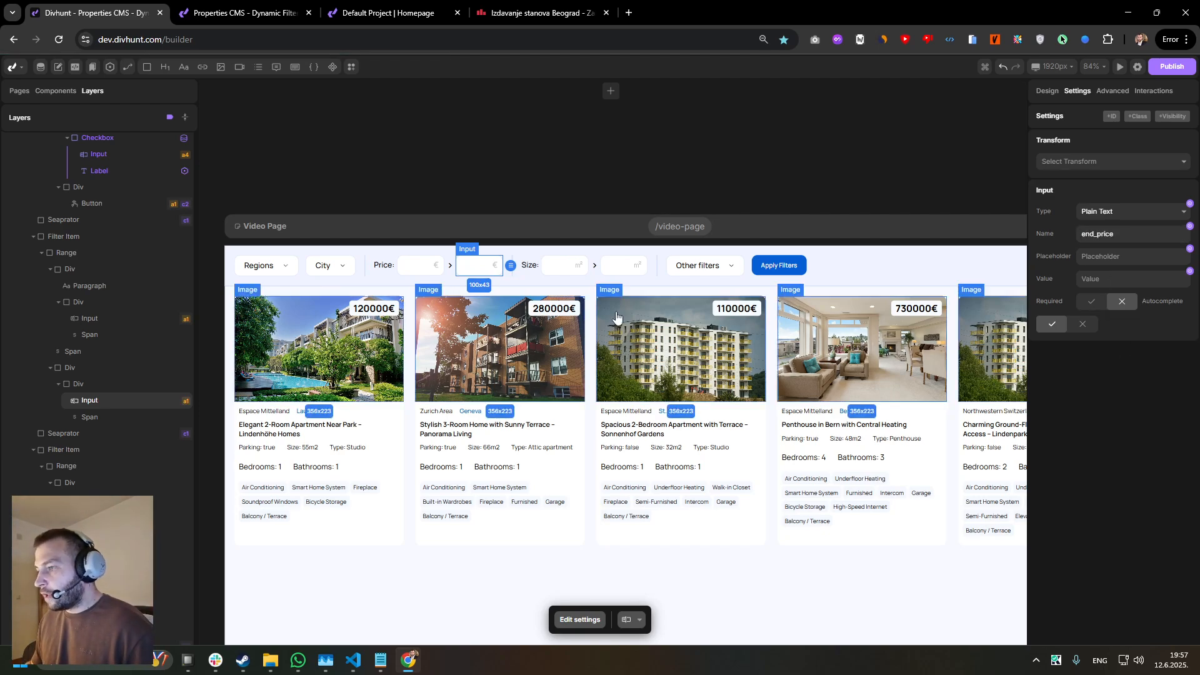
# - Name the first input of the Size range start_size and the second one end_size
pyautogui.click(555, 273)
pyautogui.click(1108, 233)
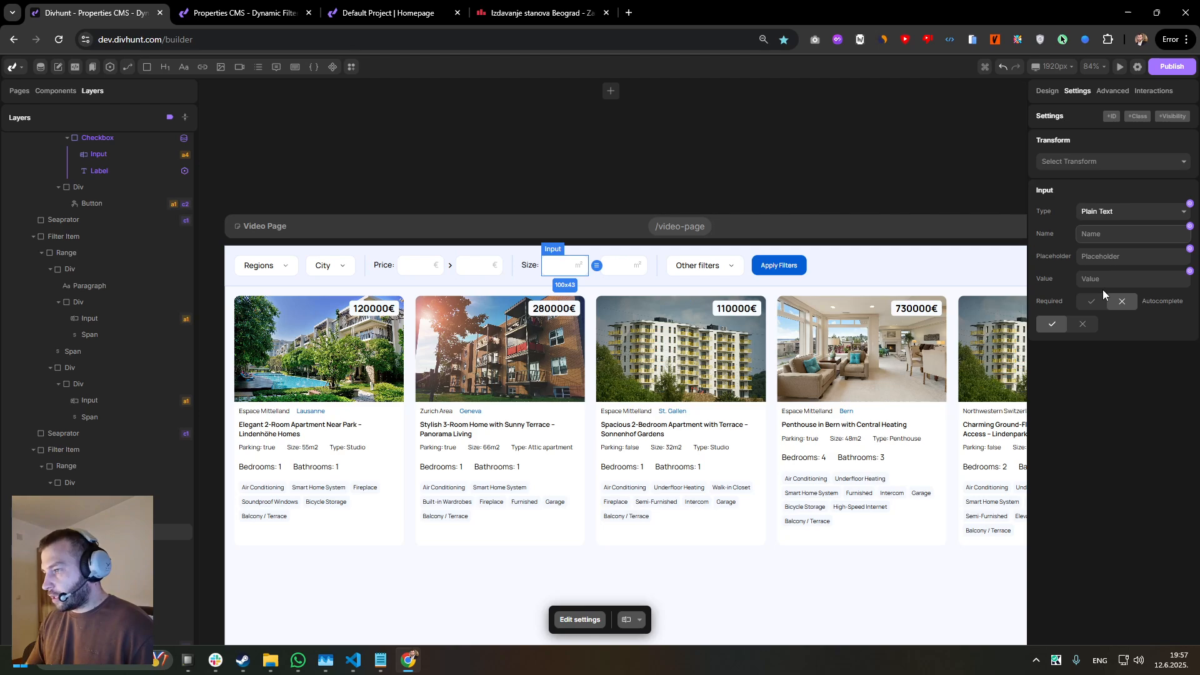
pyautogui.write('start_size')
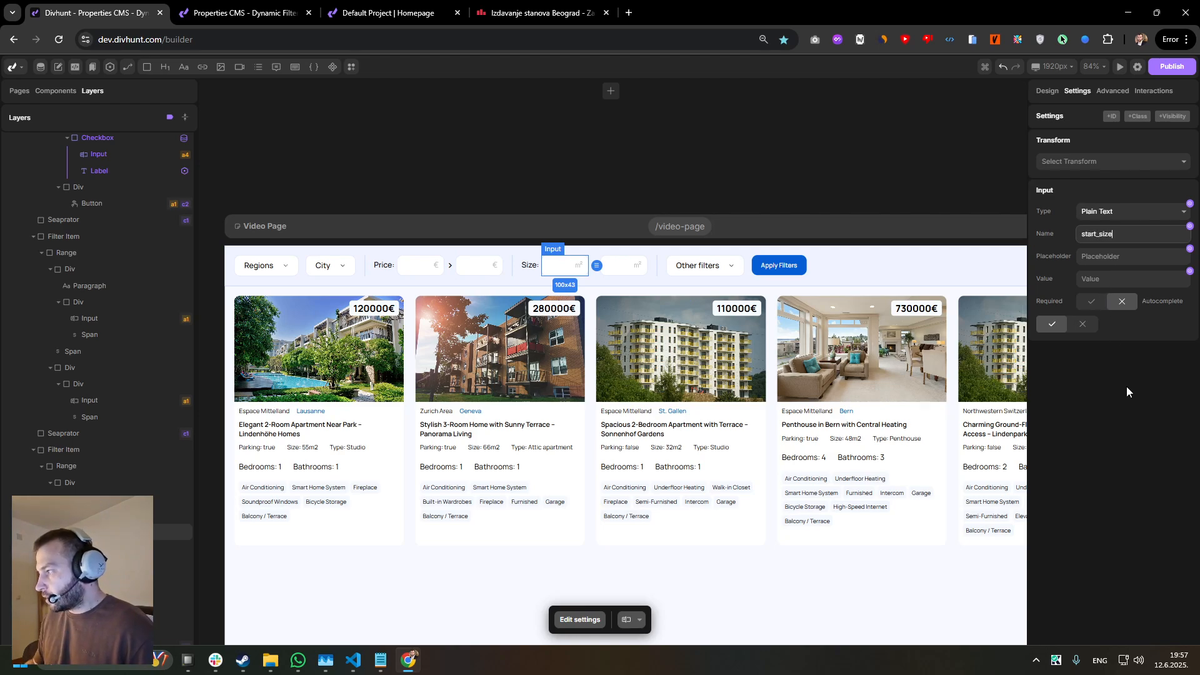
pyautogui.click(623, 265)
pyautogui.click(1137, 234)
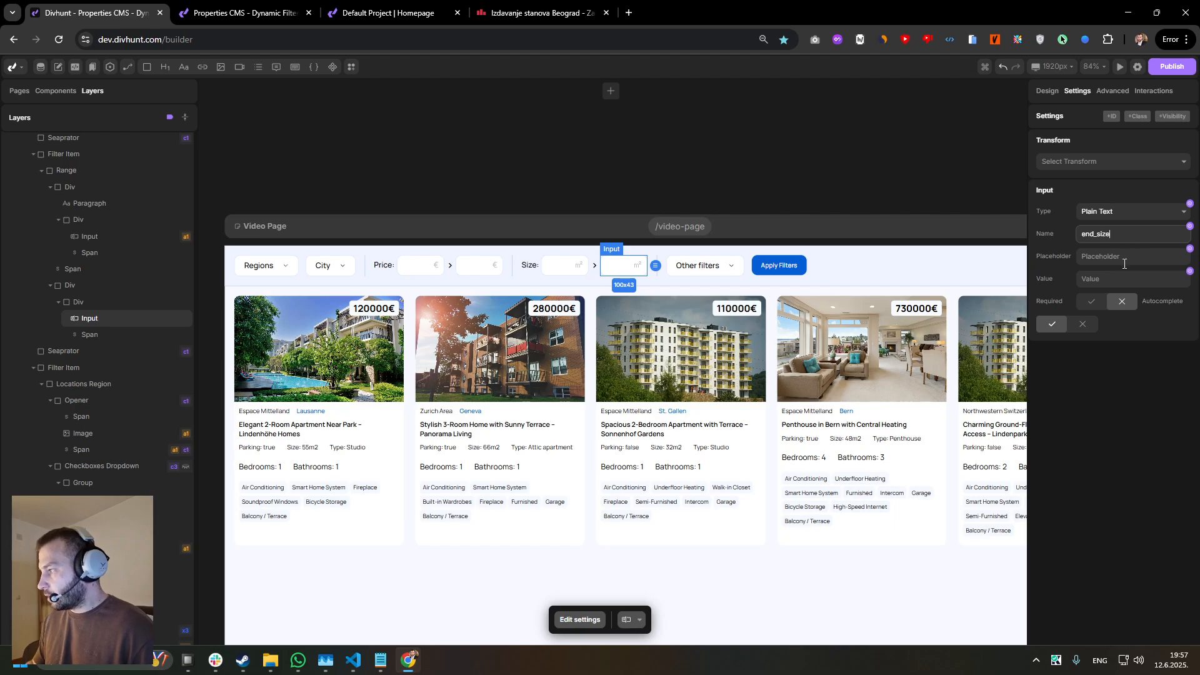
pyautogui.click(1100, 413)
# - Start a new dynamic filter on the Property Item source with field type Number Input and CMS field price-eur
pyautogui.click(568, 409)
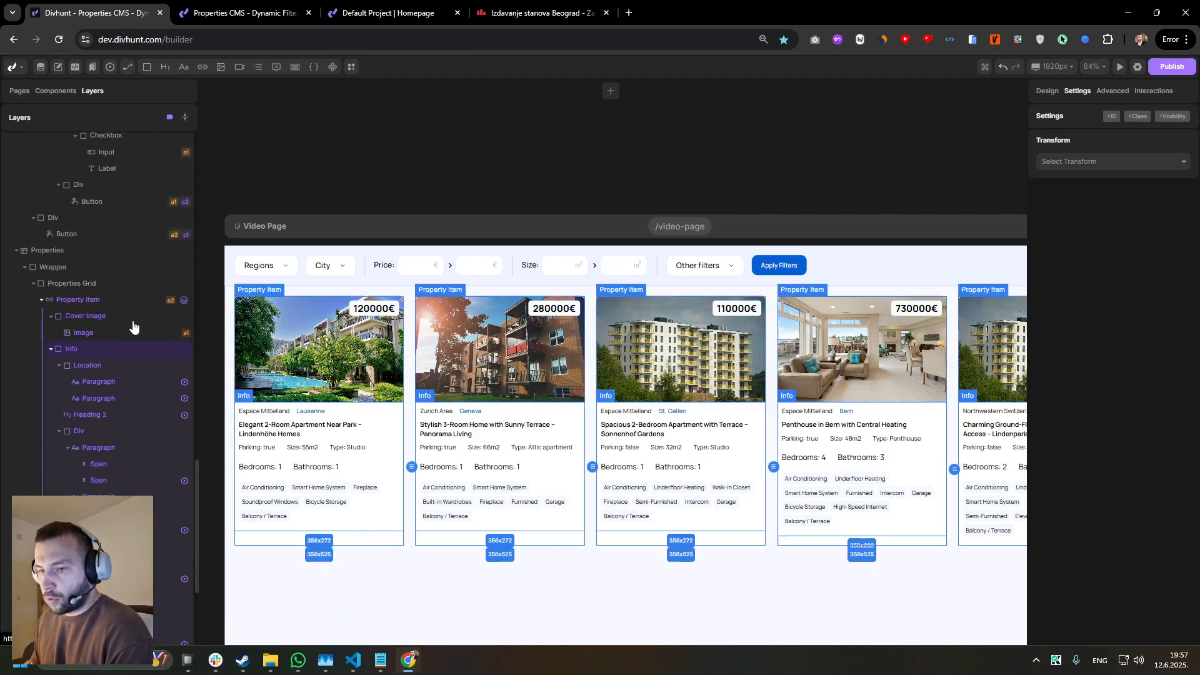
pyautogui.click(97, 270)
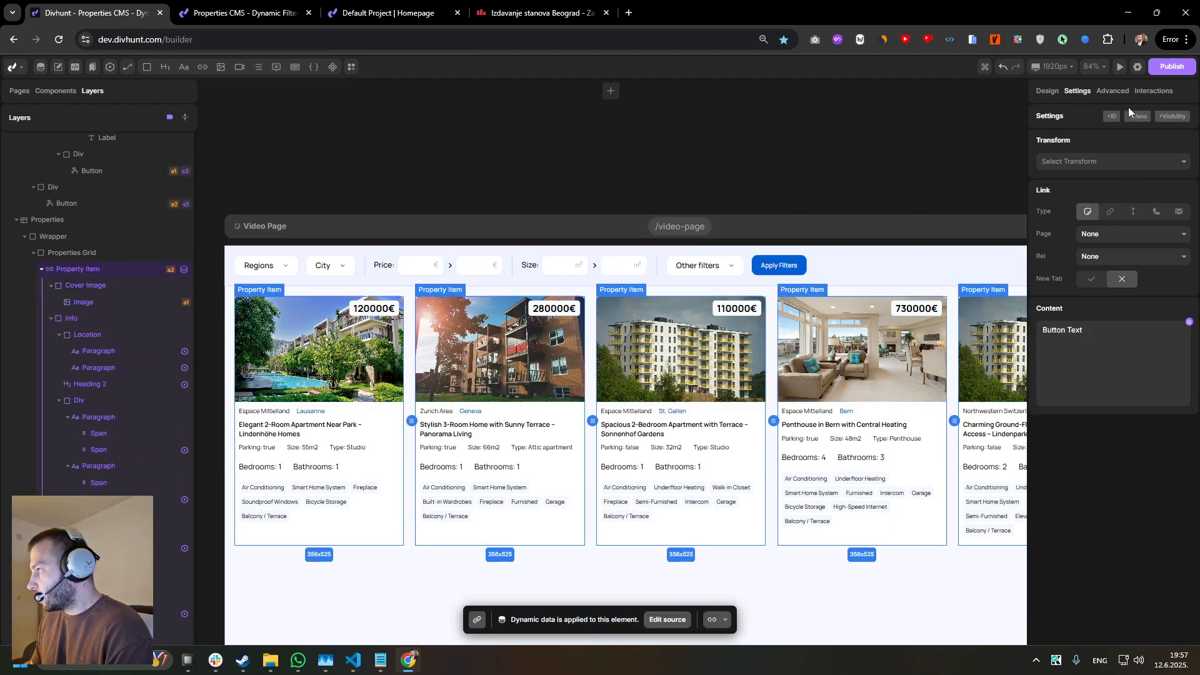
pyautogui.click(1112, 91)
pyautogui.scroll(-1, 1142, 325)
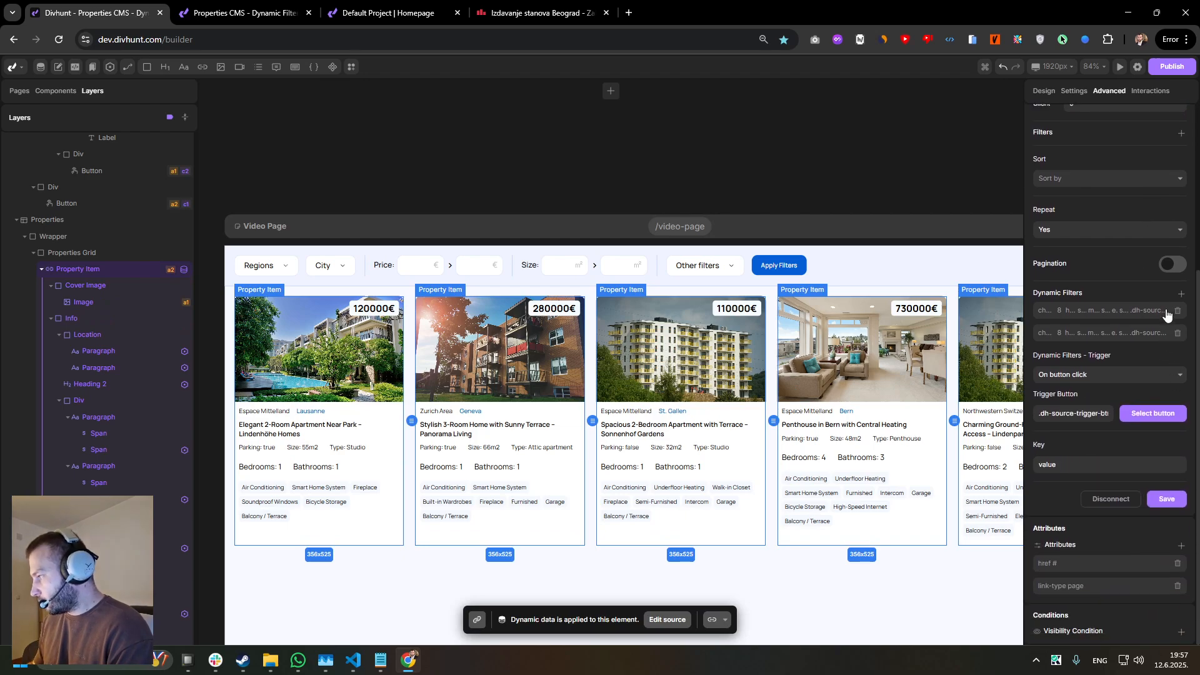
pyautogui.click(1181, 293)
pyautogui.click(1088, 243)
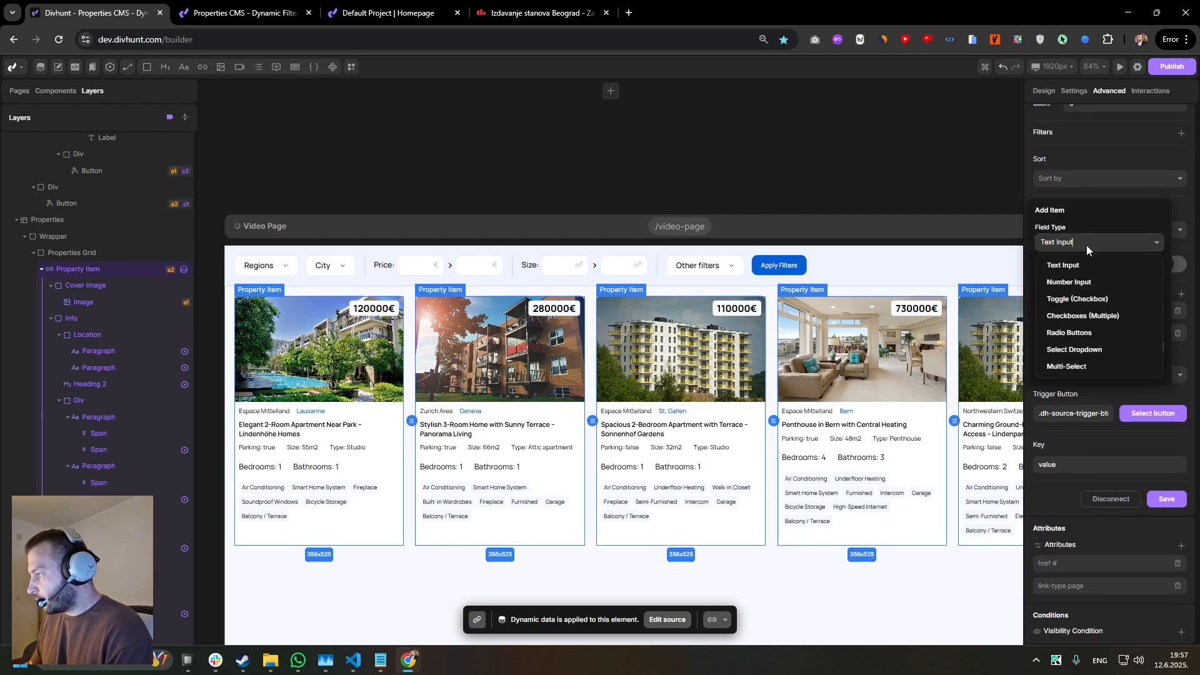
pyautogui.click(1069, 282)
pyautogui.click(1063, 276)
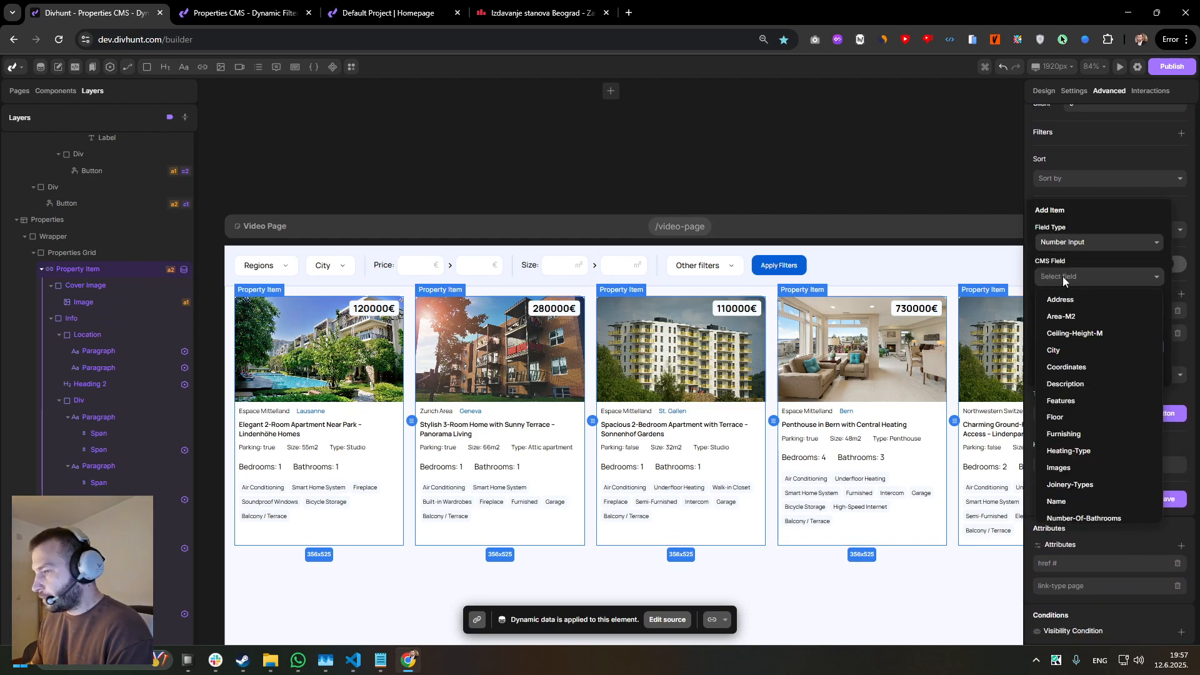
pyautogui.scroll(-3, 1070, 400)
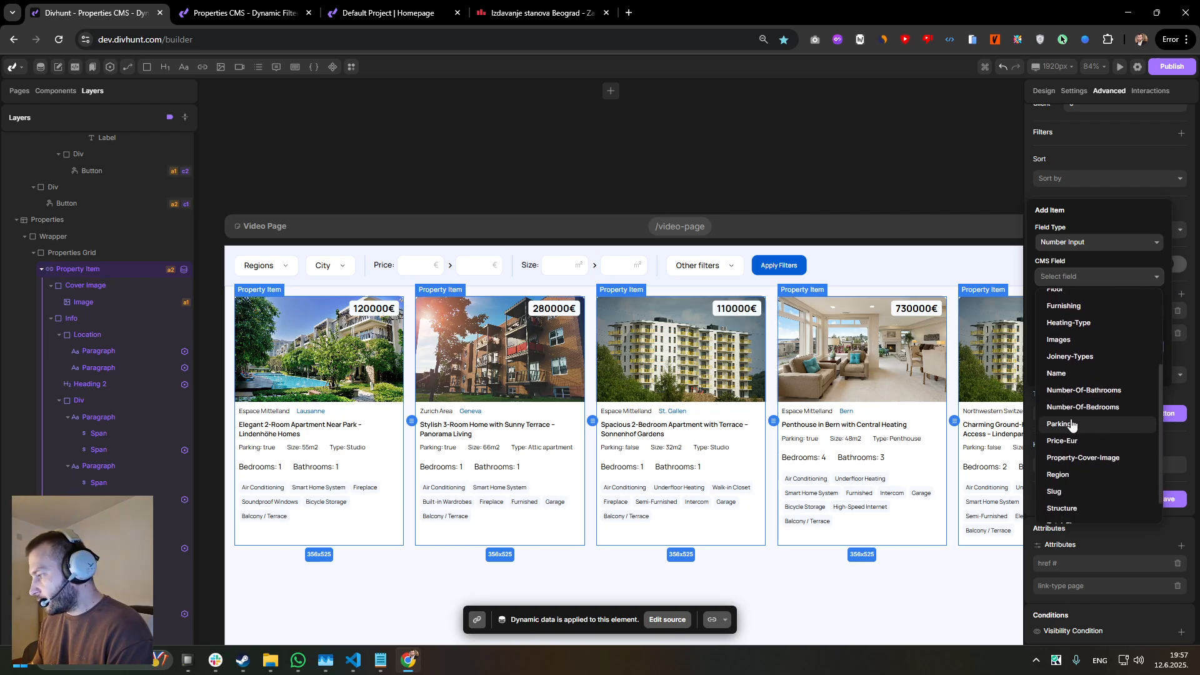
pyautogui.click(1066, 438)
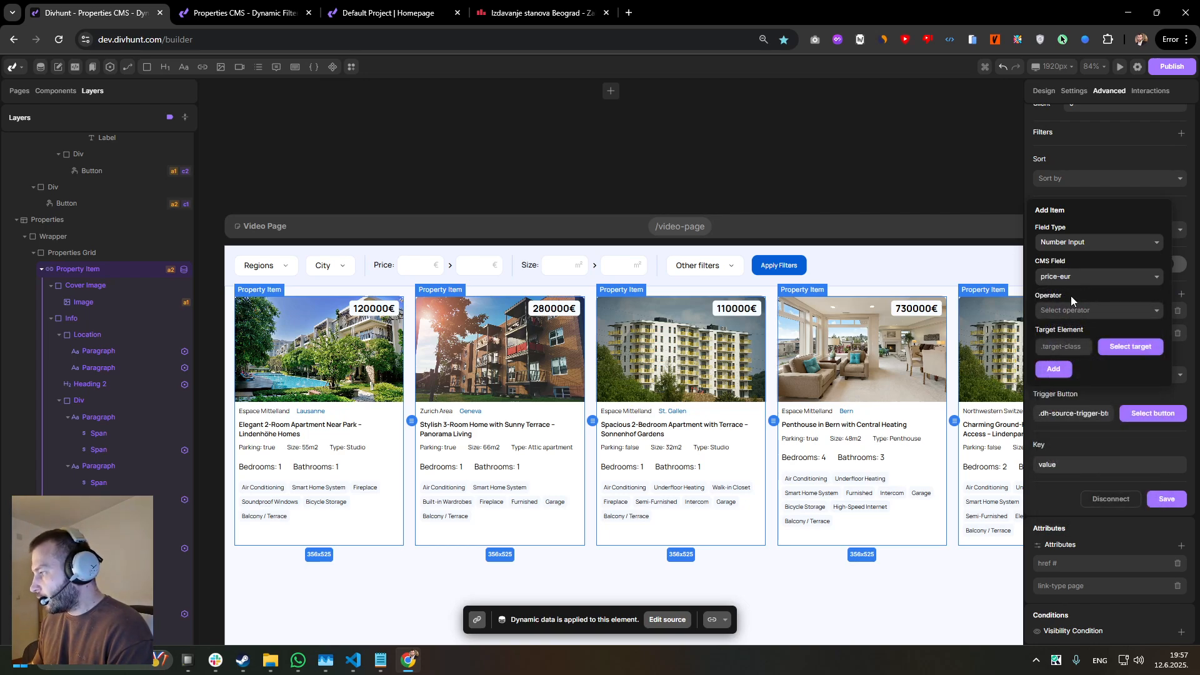
# - Set the new price filter's operator to Greater Equal Than and target the first Price input on the canvas
pyautogui.click(1066, 310)
pyautogui.scroll(-3, 1063, 350)
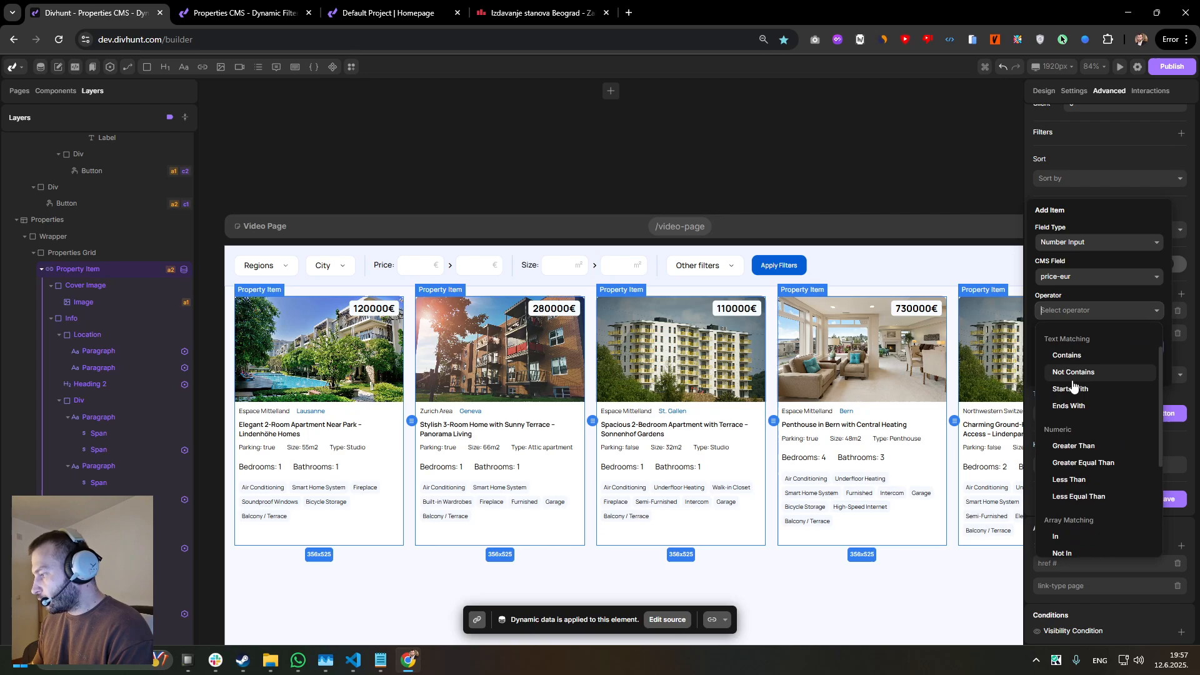
pyautogui.moveTo(1071, 356); pyautogui.dragTo(1050, 357)
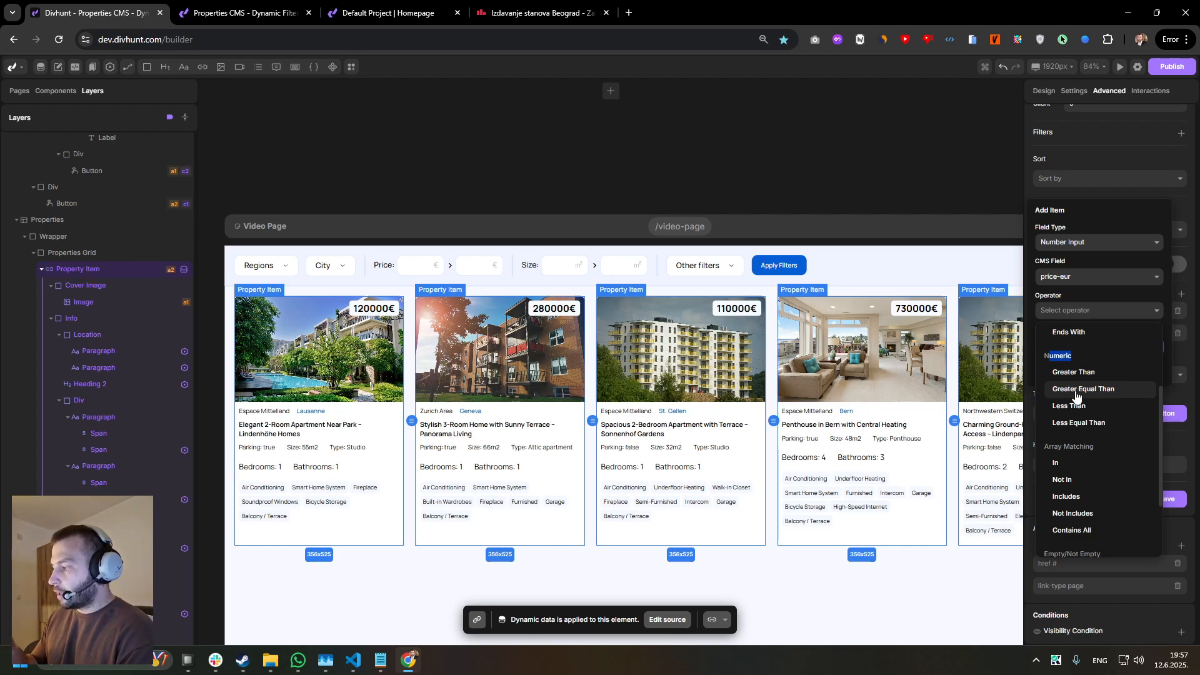
pyautogui.click(1076, 390)
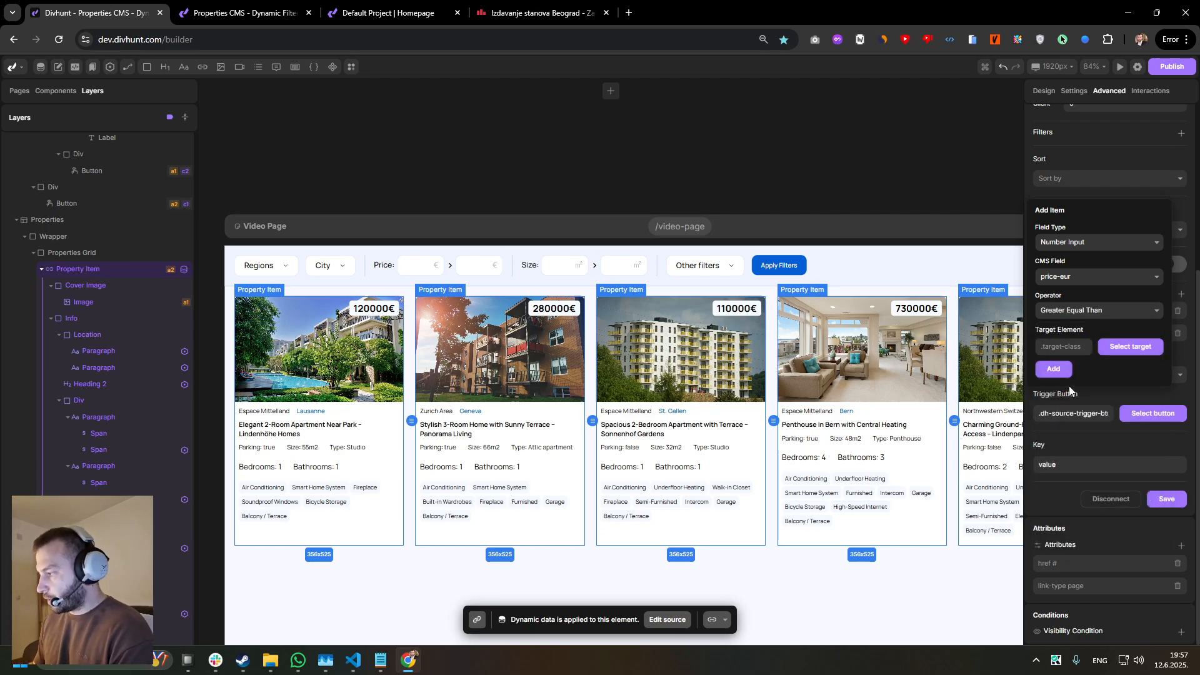
pyautogui.click(1123, 348)
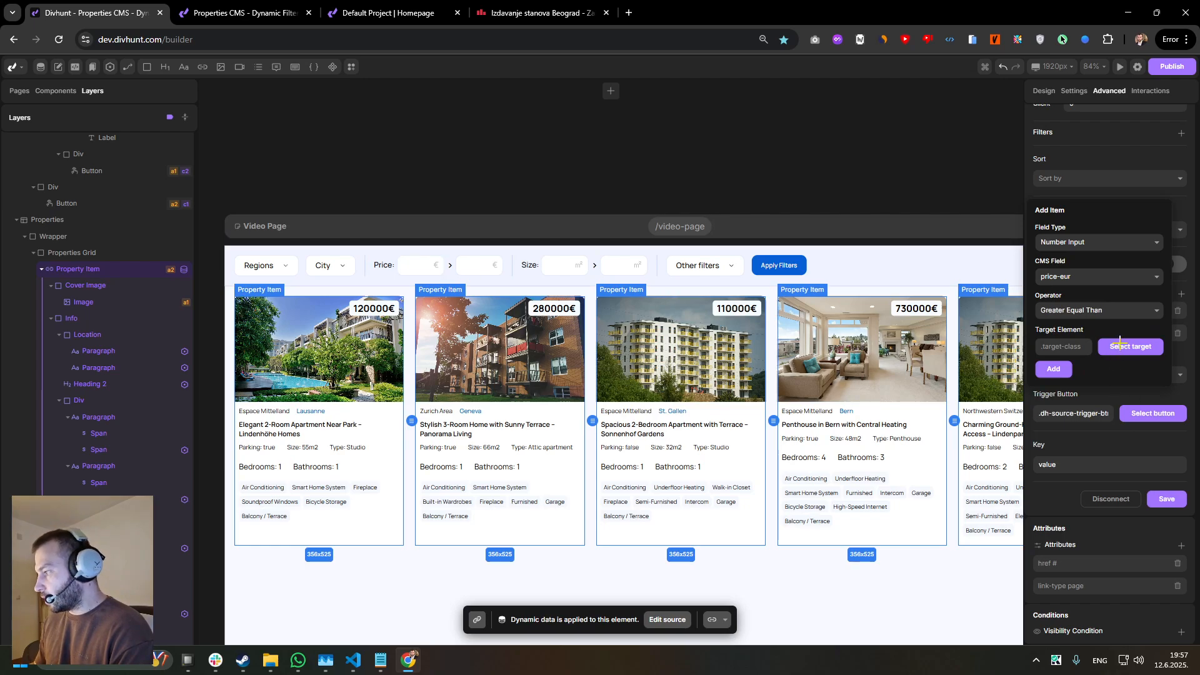
pyautogui.click(423, 267)
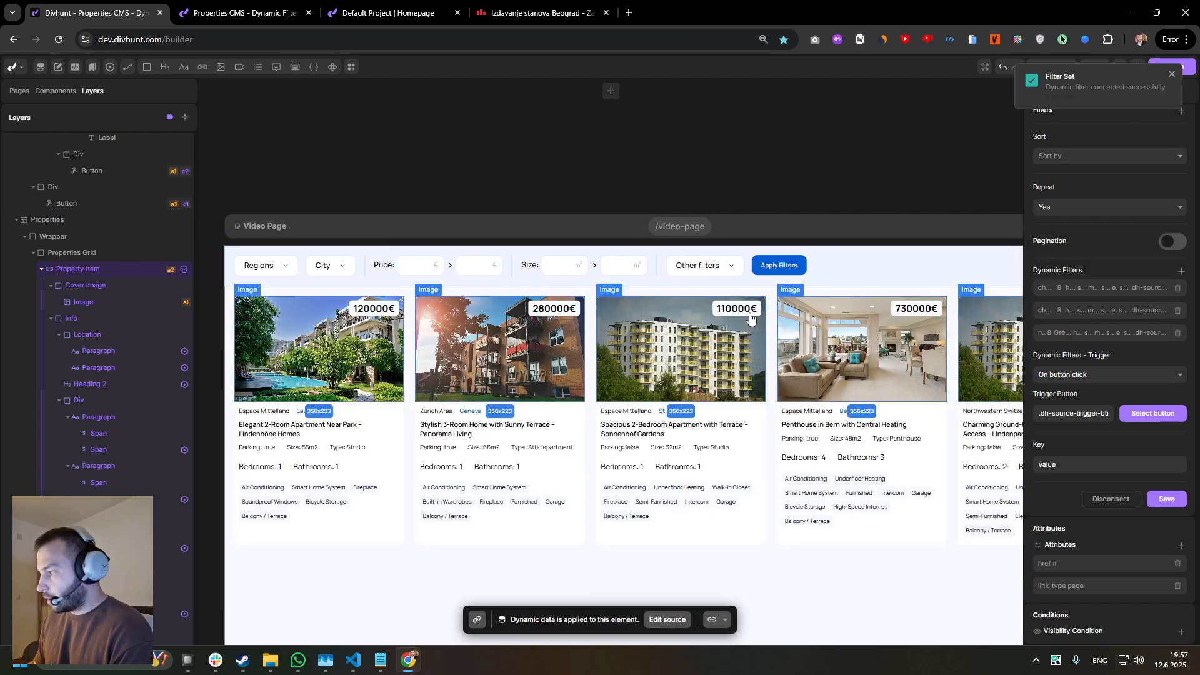
# - Add a Number Input dynamic filter on price-eur with operator Less Equal Than, targeting the second Price input
pyautogui.click(1181, 271)
pyautogui.click(1078, 218)
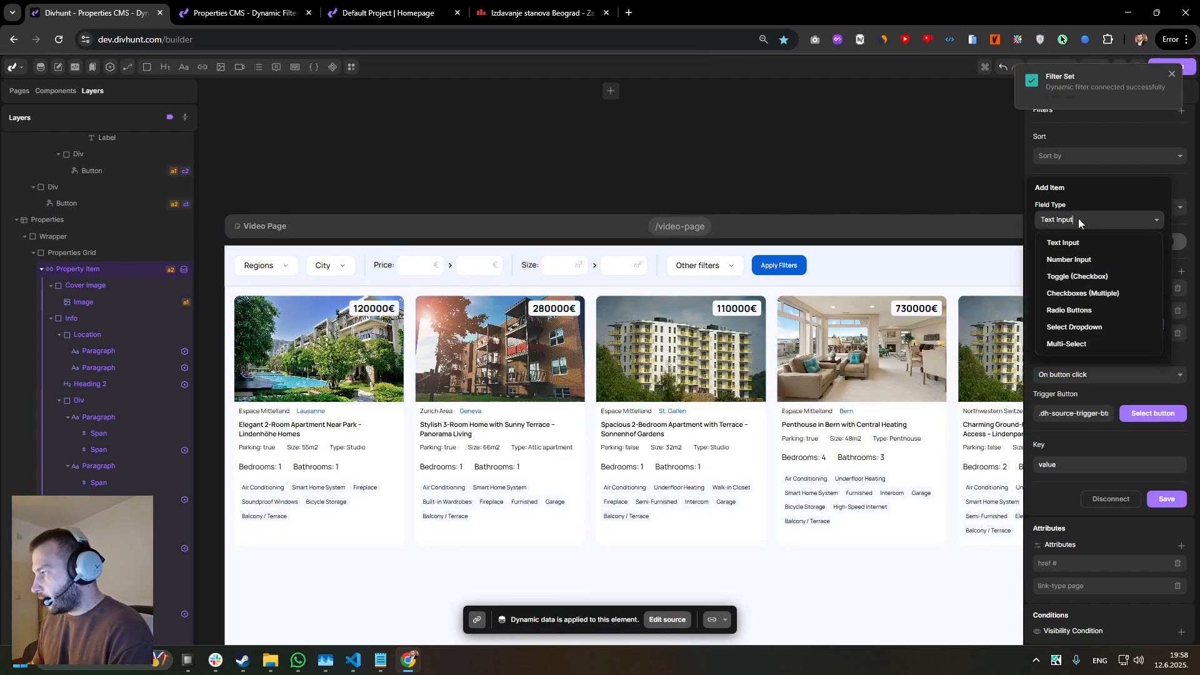
pyautogui.click(1078, 260)
pyautogui.click(1081, 255)
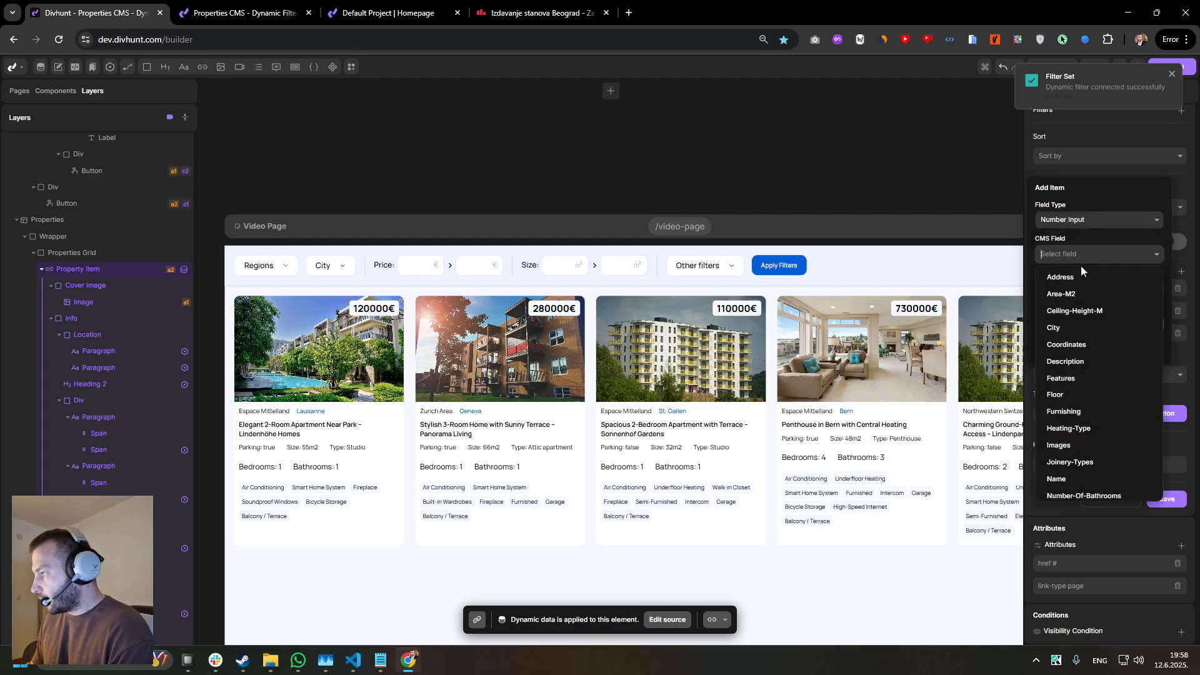
pyautogui.scroll(-3, 1075, 432)
pyautogui.click(1066, 388)
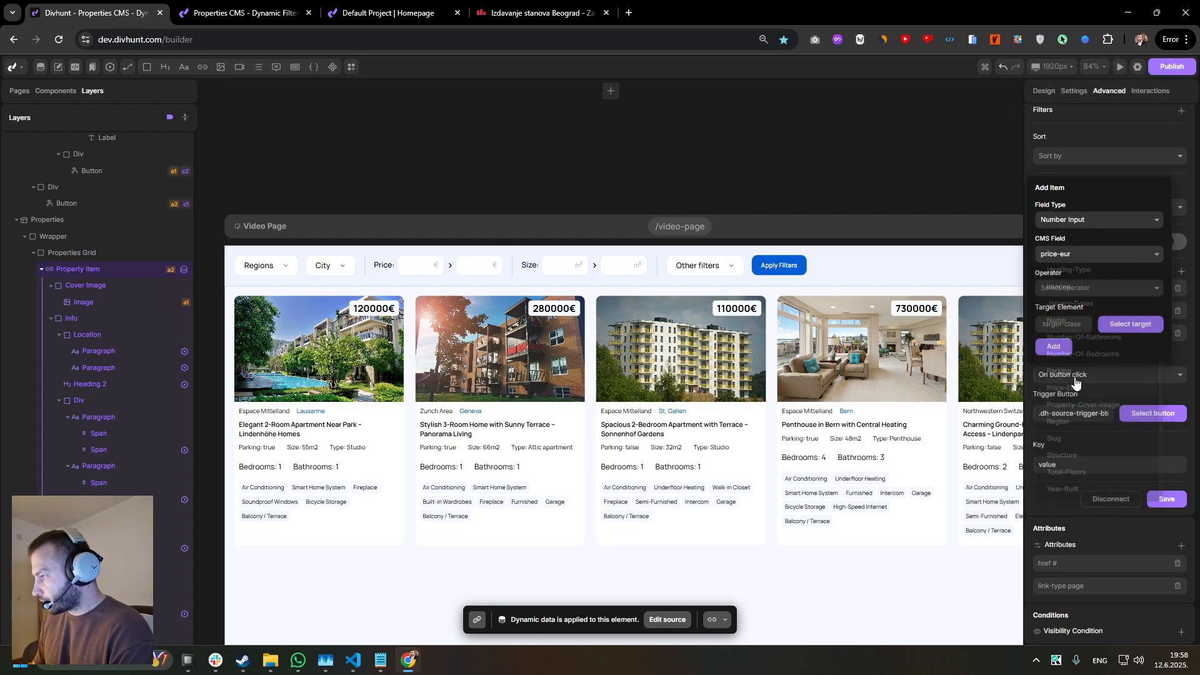
pyautogui.click(1074, 288)
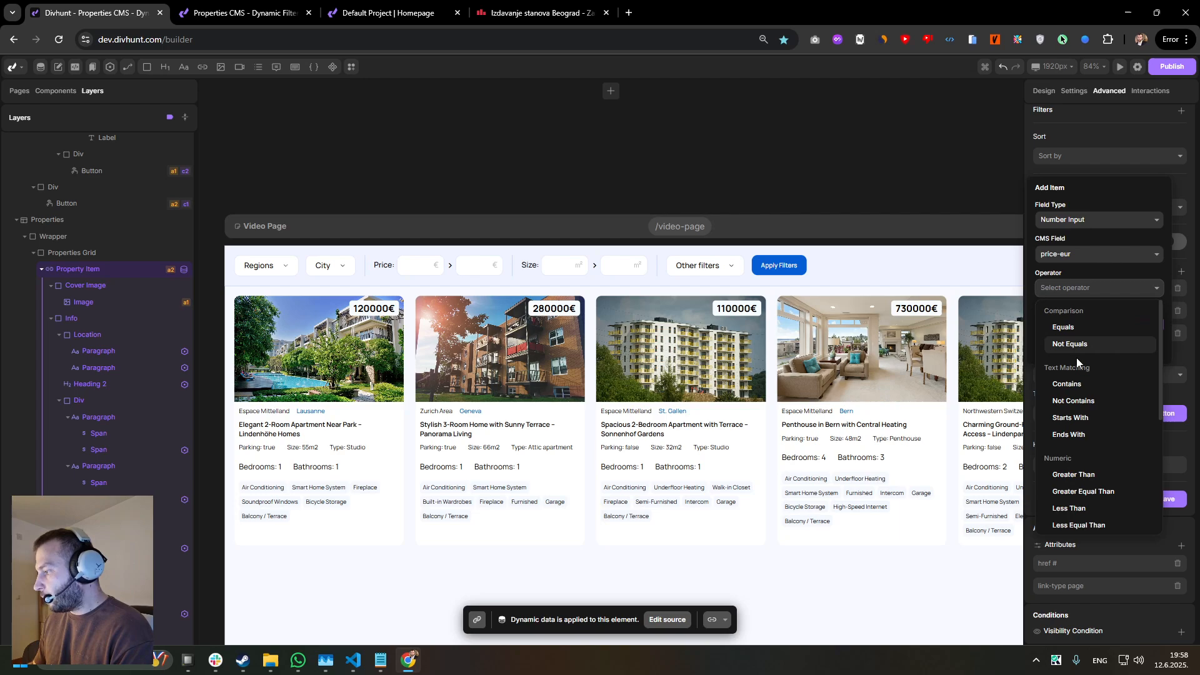
pyautogui.scroll(-2, 1076, 357)
pyautogui.click(1079, 403)
pyautogui.click(1116, 325)
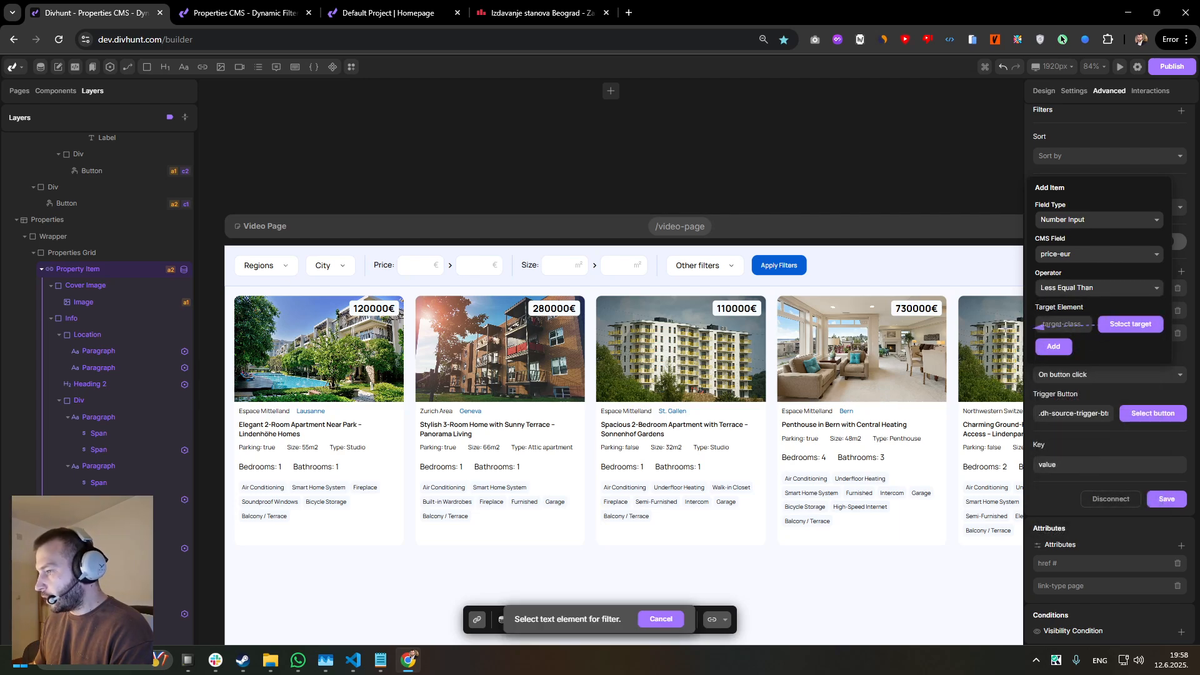
pyautogui.click(476, 273)
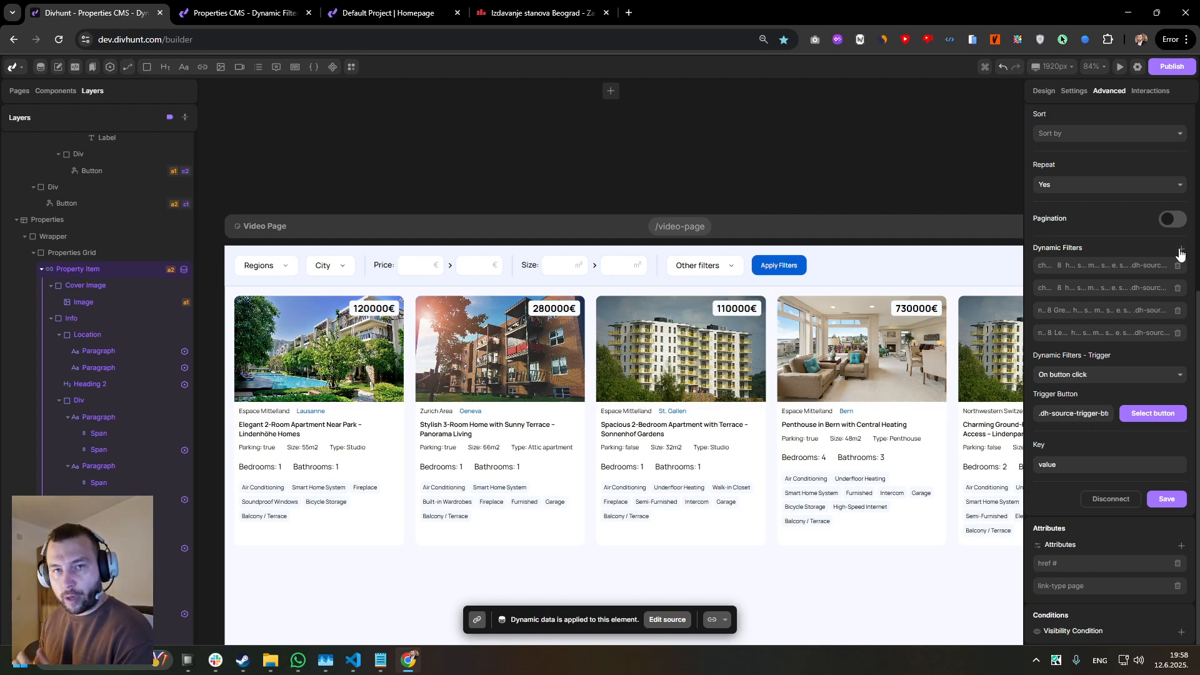
# - Add a Number Input dynamic filter on area-m2 with operator Greater Equal Than, targeting the first Size input
pyautogui.click(1181, 250)
pyautogui.click(1091, 197)
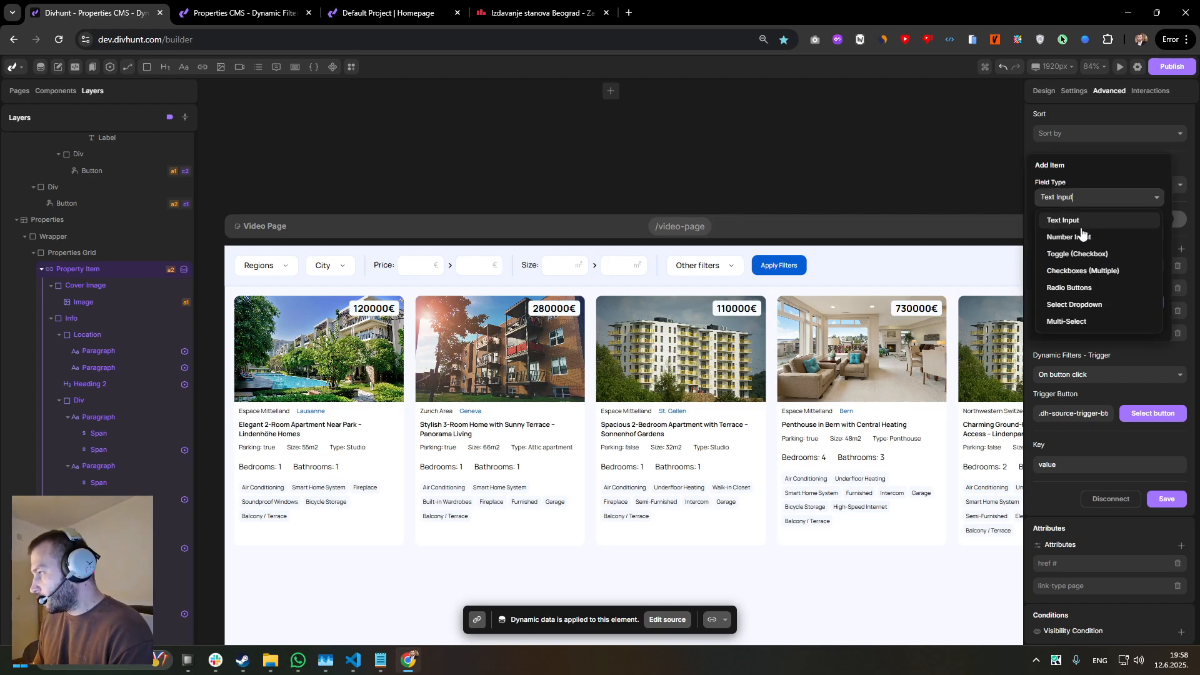
pyautogui.click(1077, 237)
pyautogui.click(1079, 236)
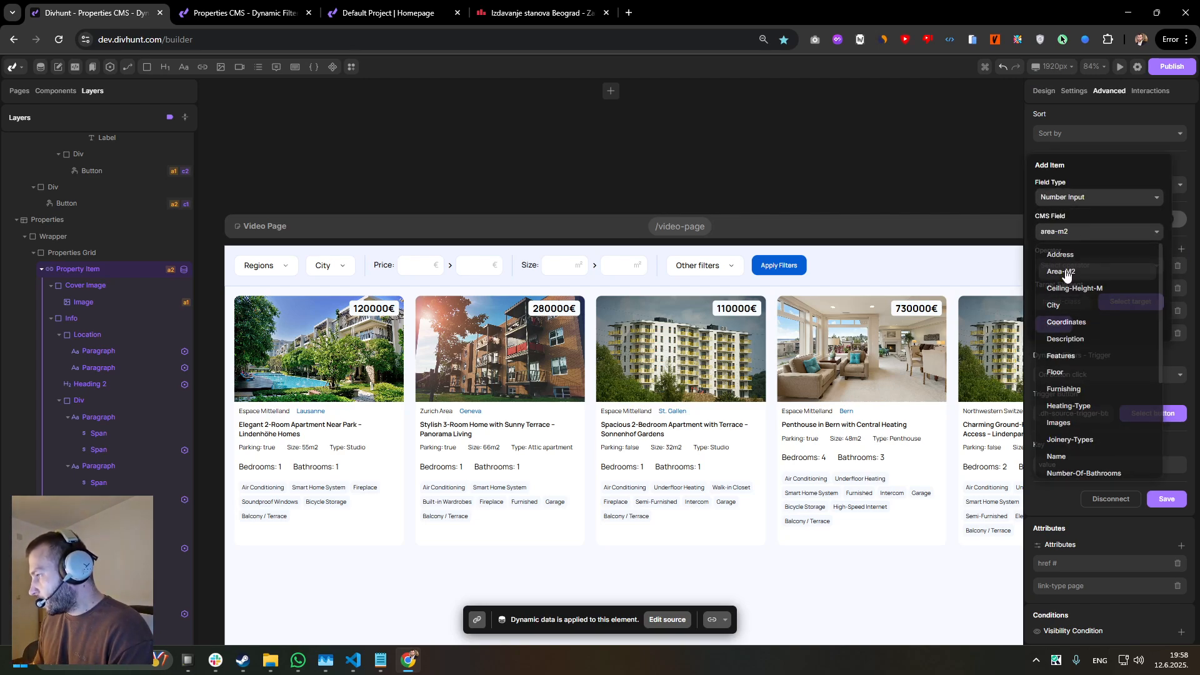
pyautogui.click(1066, 271)
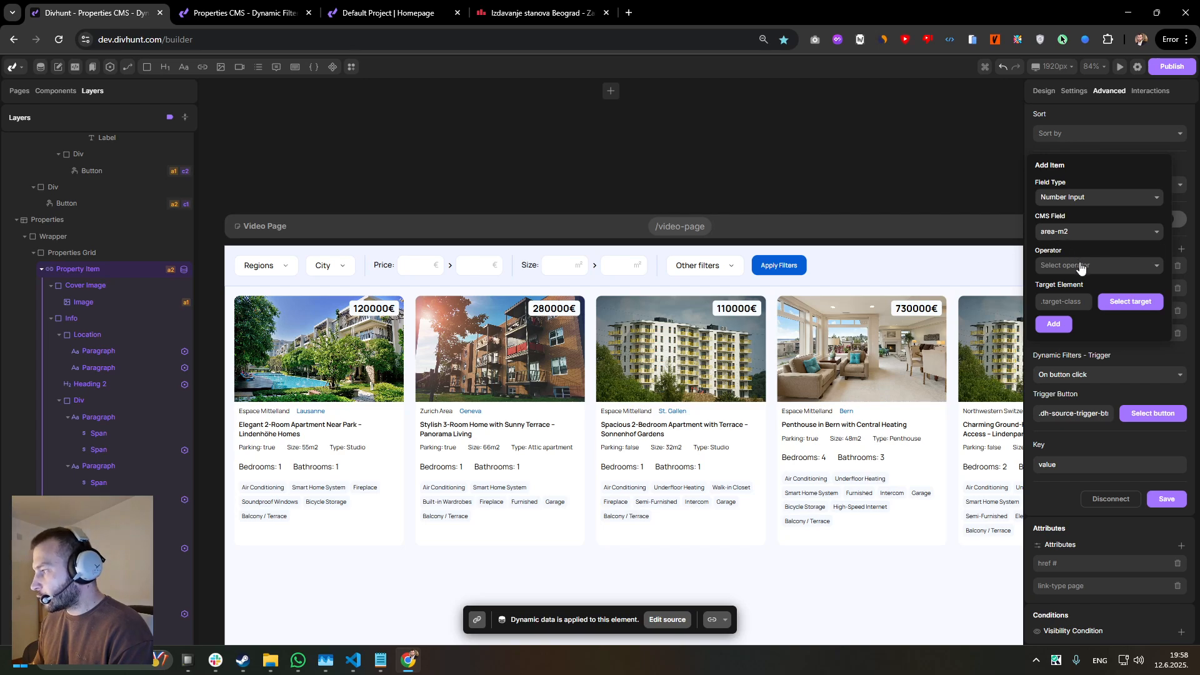
pyautogui.click(1081, 266)
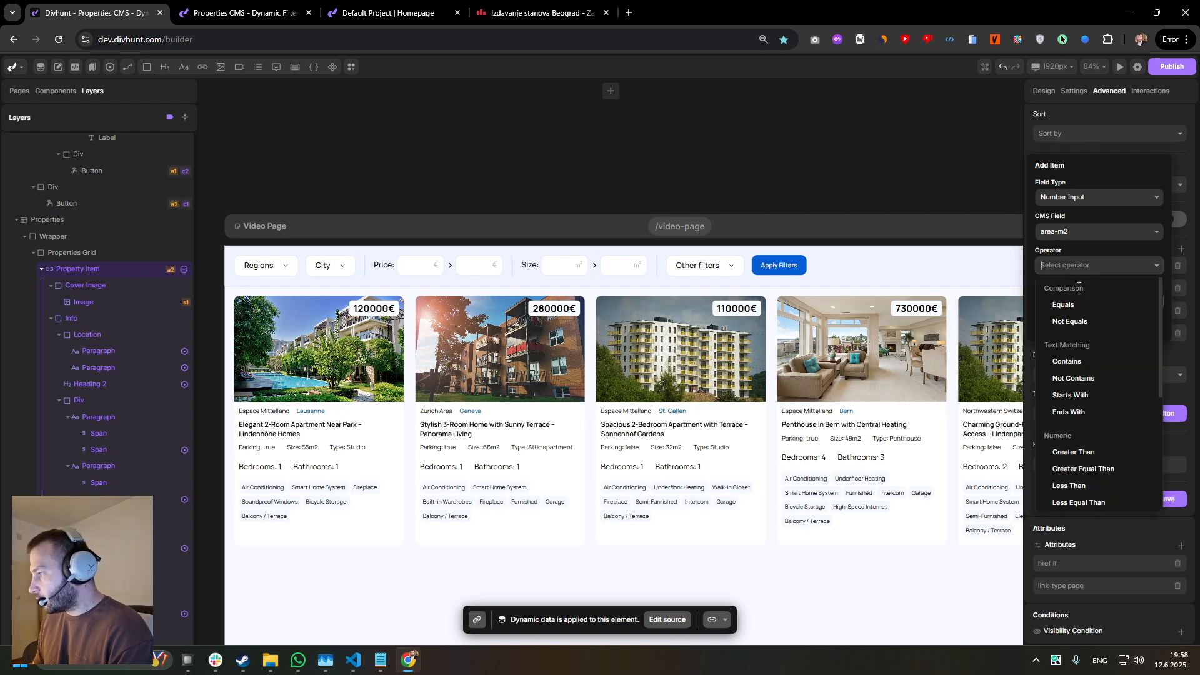
pyautogui.click(1084, 469)
pyautogui.click(1129, 303)
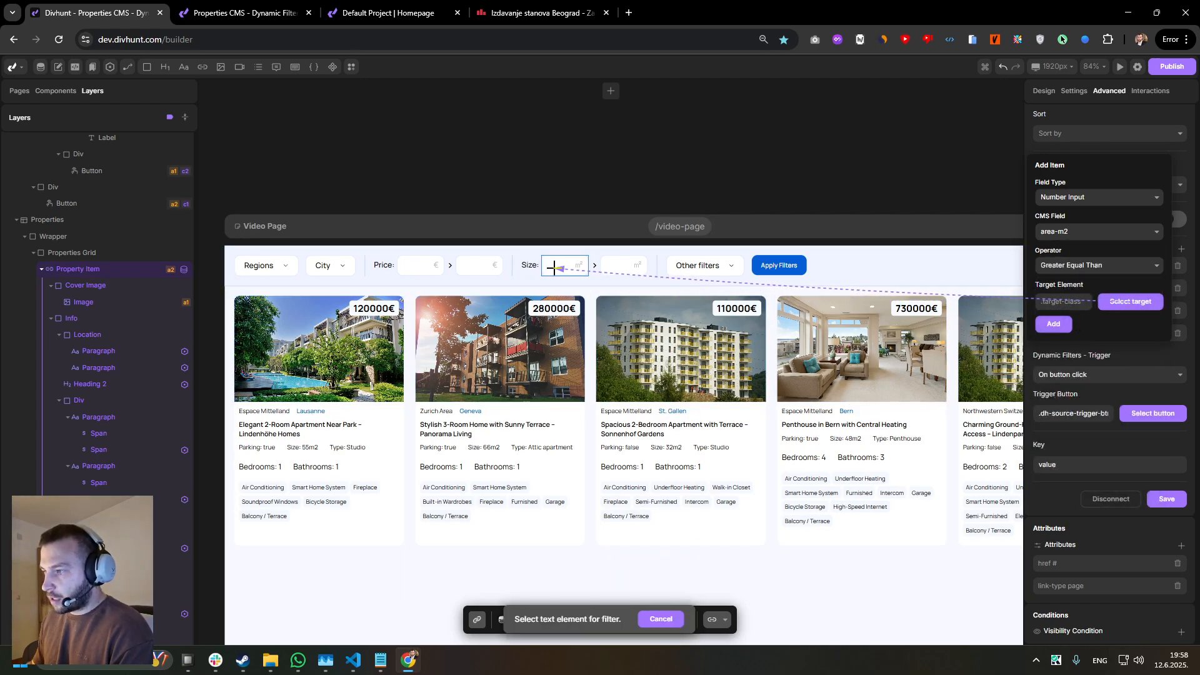
pyautogui.click(554, 269)
# - Add a Number Input dynamic filter on area-m2 with operator Less Equal Than, targeting the second Size input, and save the source
pyautogui.click(1181, 228)
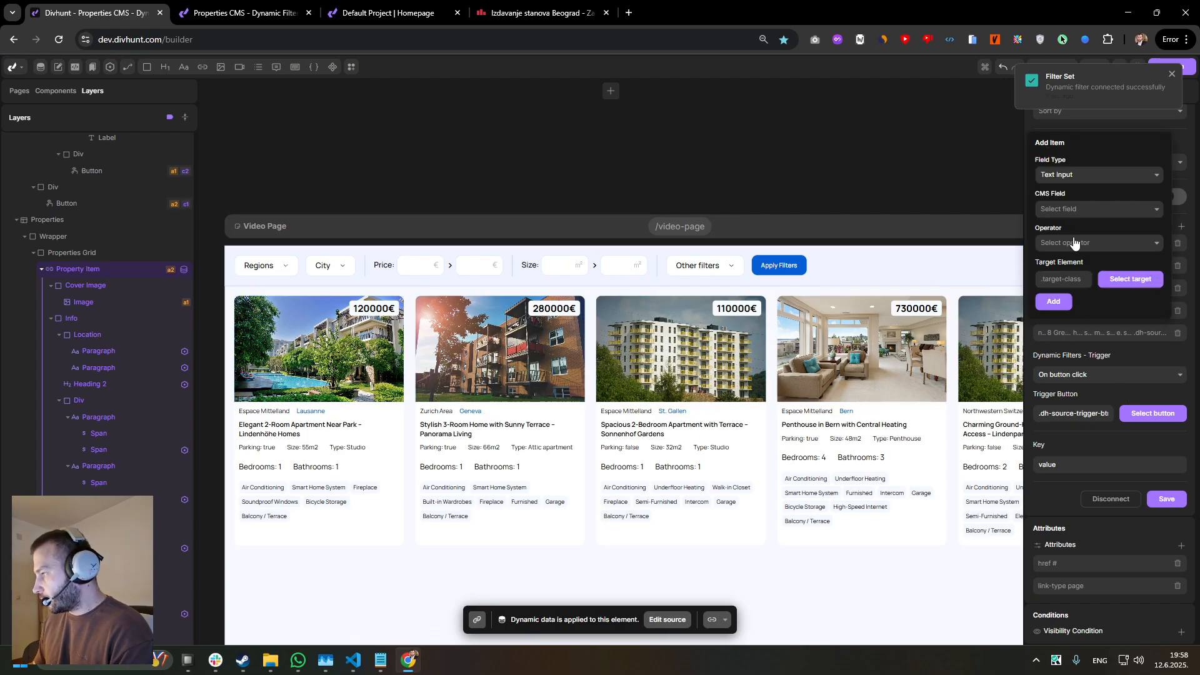
pyautogui.click(1085, 176)
pyautogui.click(1076, 214)
pyautogui.click(1100, 209)
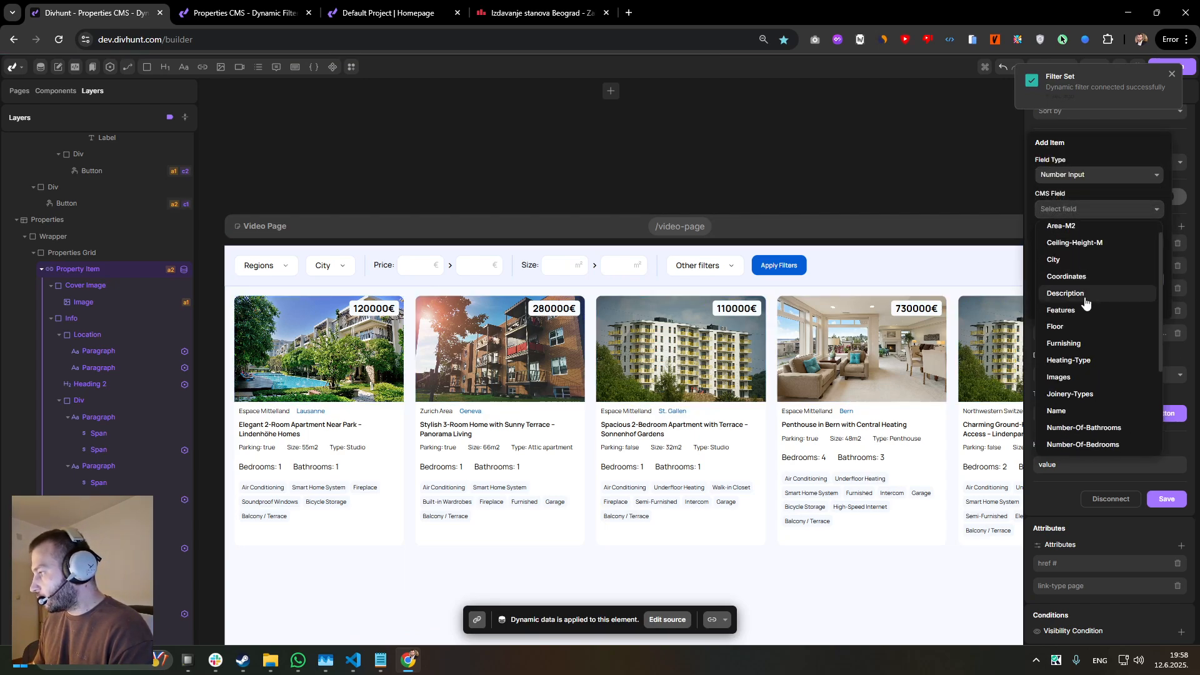
pyautogui.click(1075, 249)
pyautogui.click(1096, 244)
pyautogui.scroll(-3, 1095, 338)
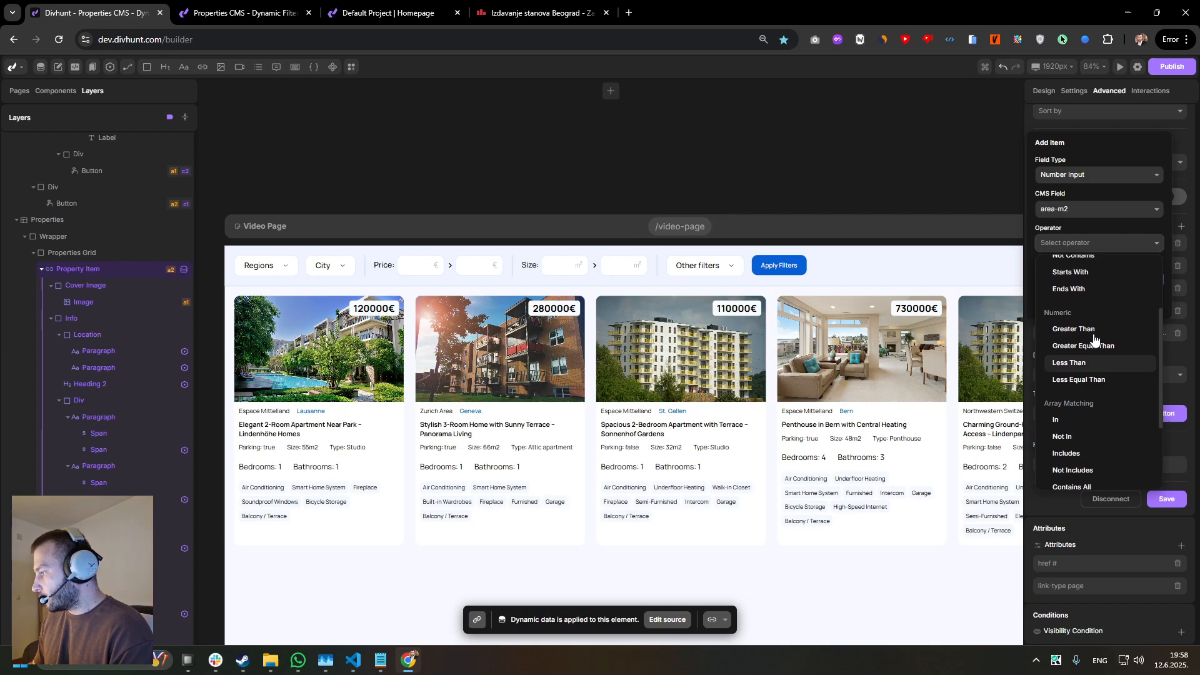
pyautogui.click(1078, 293)
pyautogui.click(1122, 280)
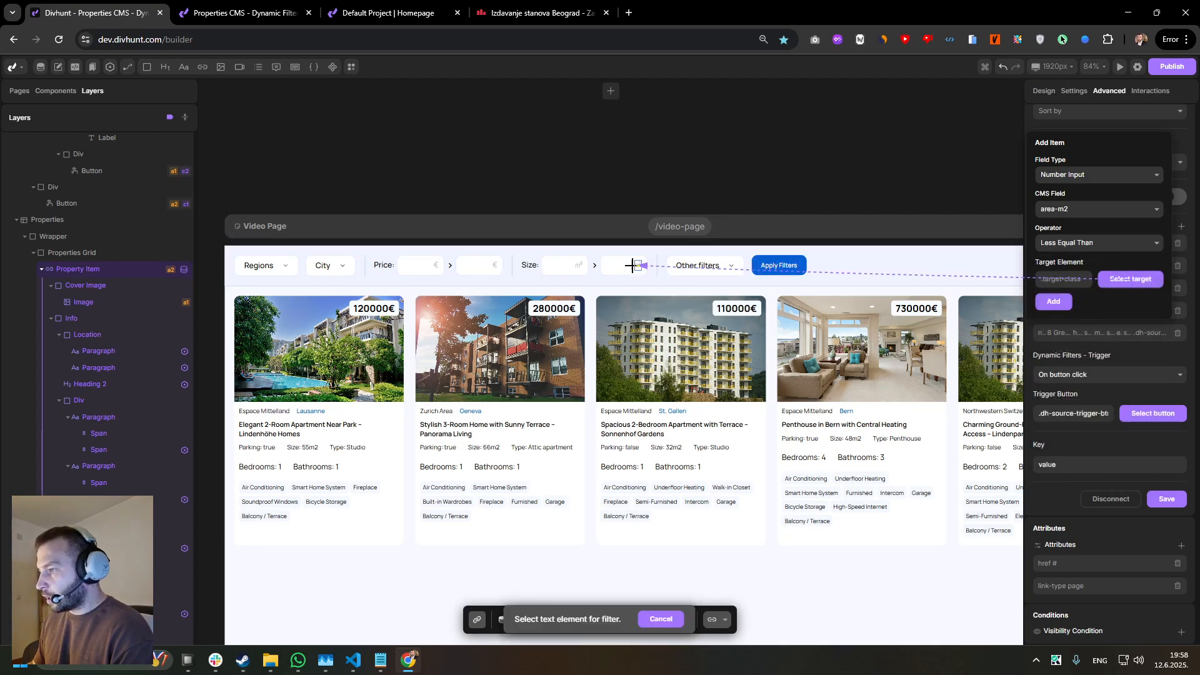
pyautogui.click(632, 265)
pyautogui.click(1054, 301)
pyautogui.click(1166, 498)
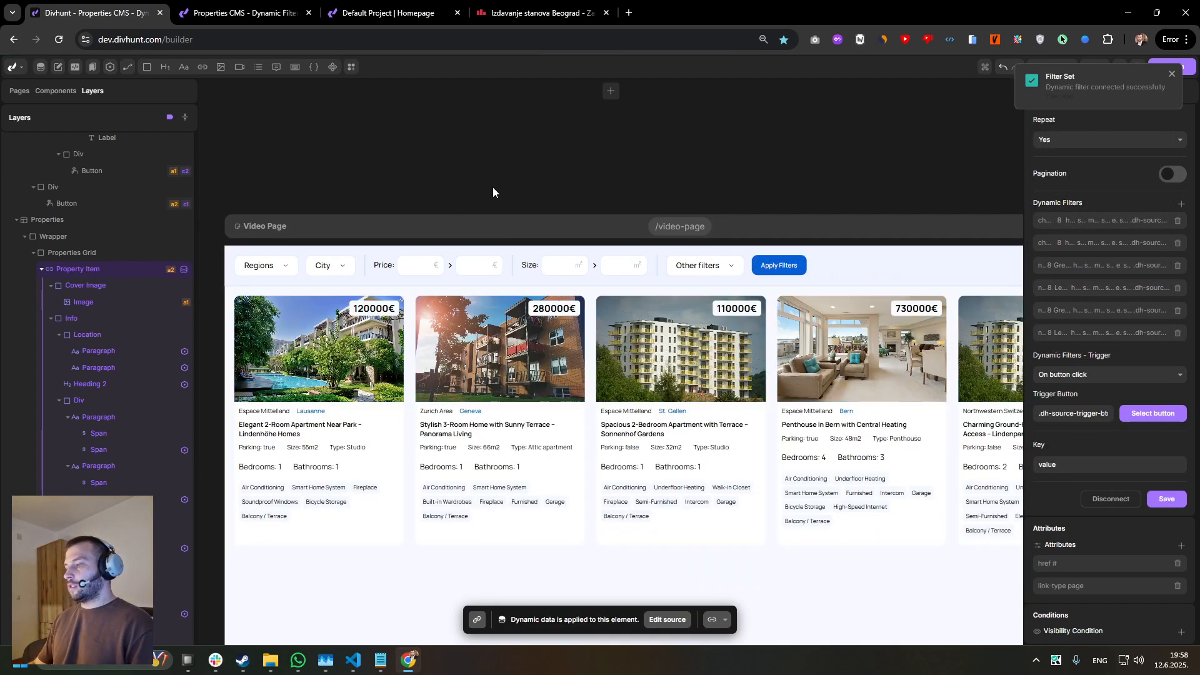
# - Test the price filter on the live page by applying a minimum price of 200000
pyautogui.click(244, 12)
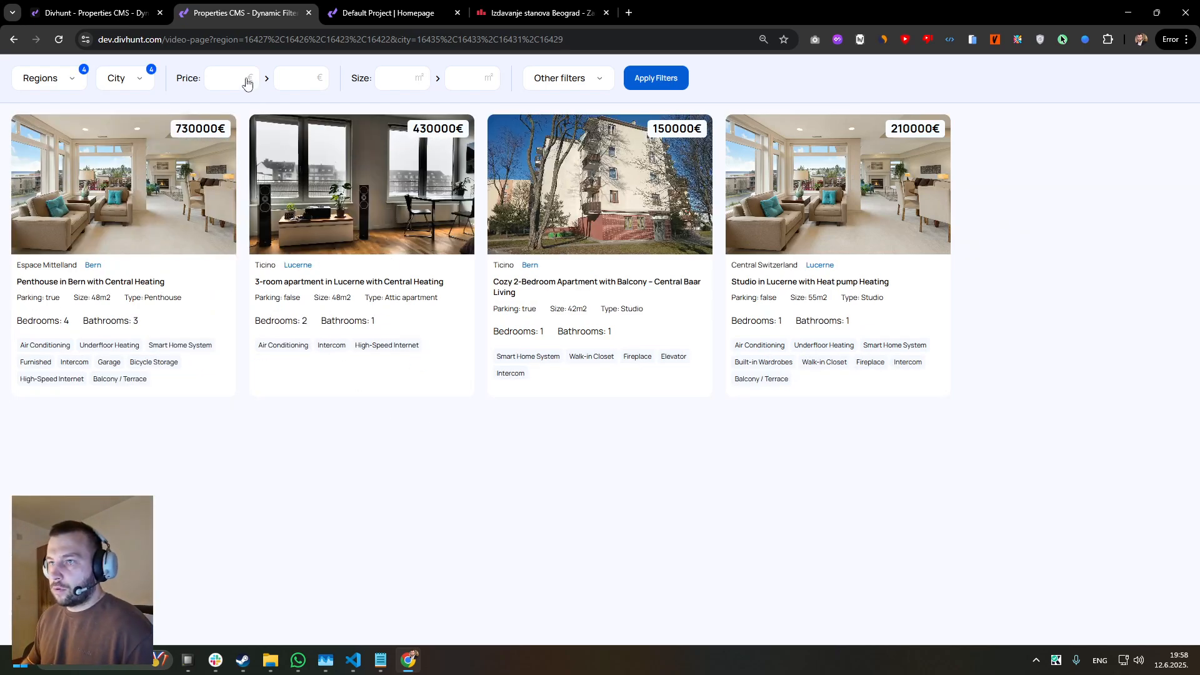
pyautogui.click(225, 80)
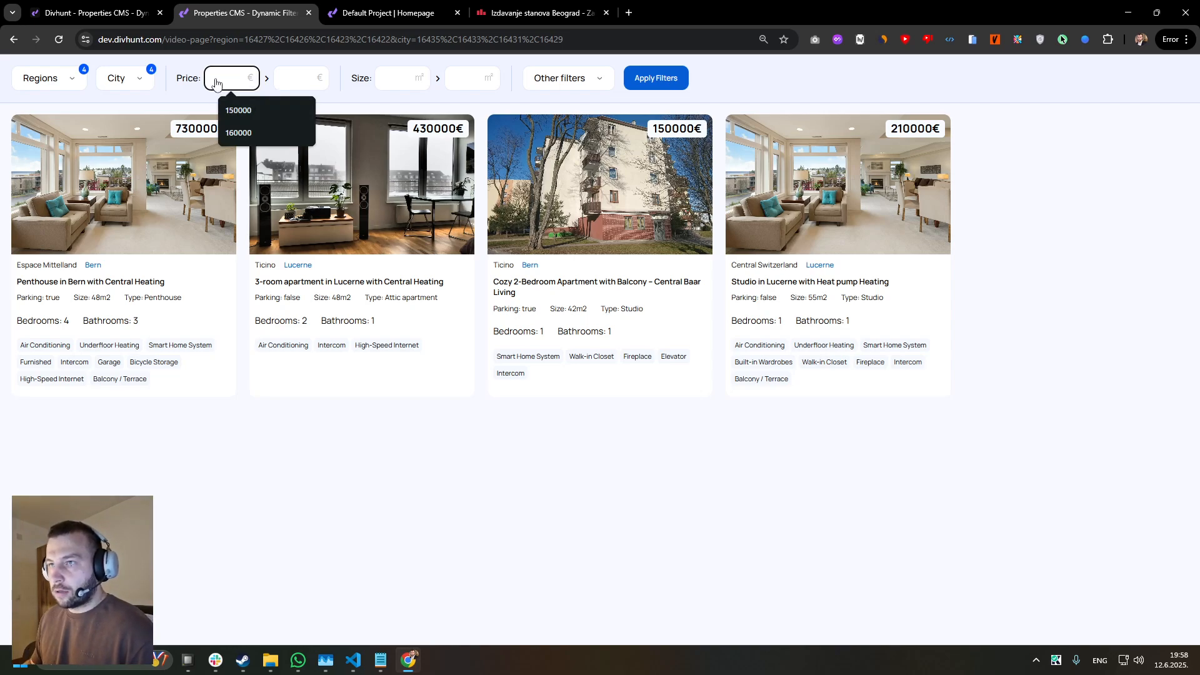
pyautogui.write('200000')
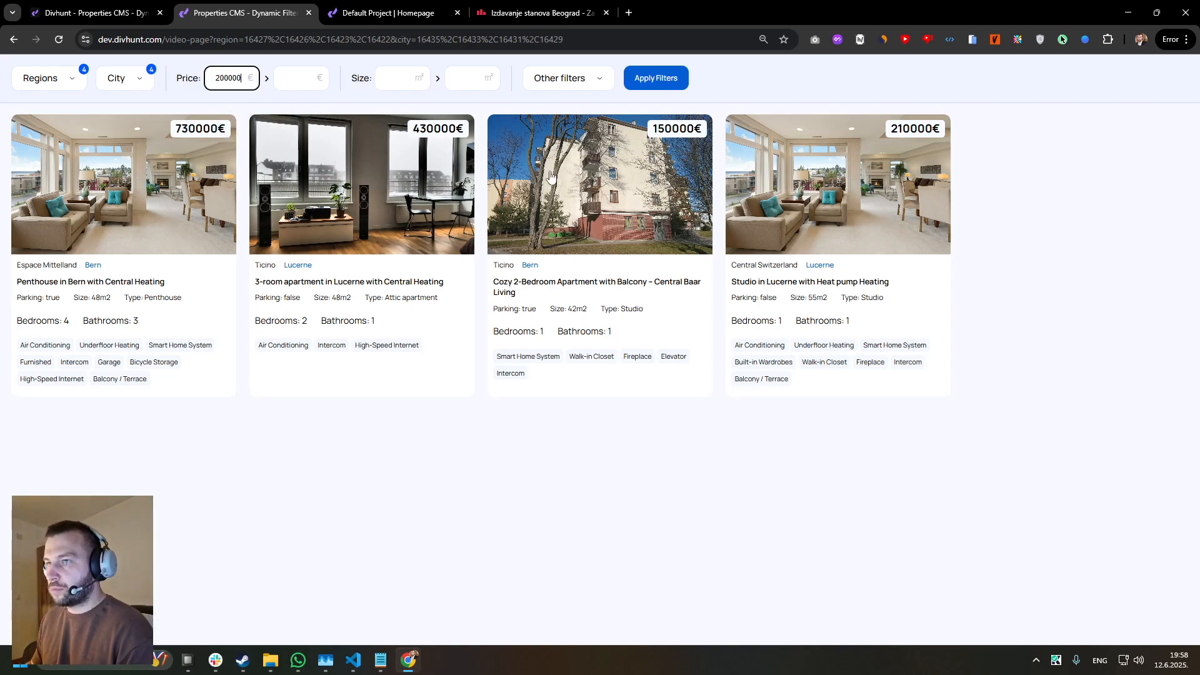
pyautogui.click(654, 79)
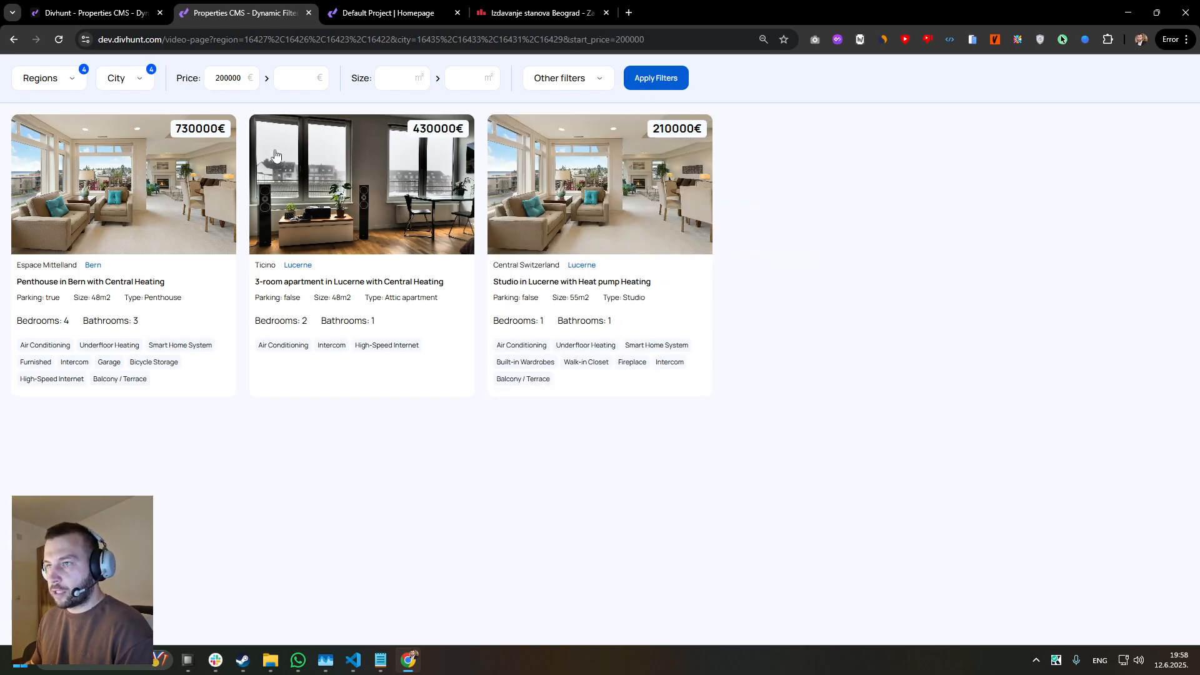
# - Test the upper price filter on the live page by applying a maximum price of 500000
pyautogui.click(283, 86)
pyautogui.write('5000')
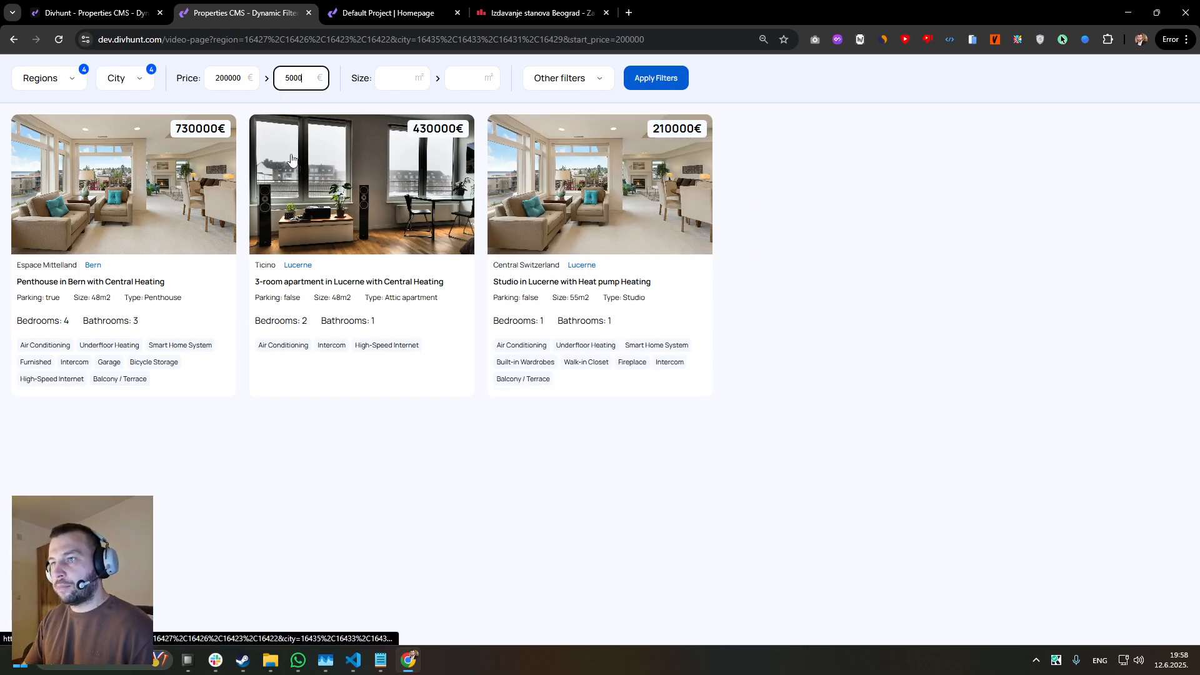
pyautogui.write('00')
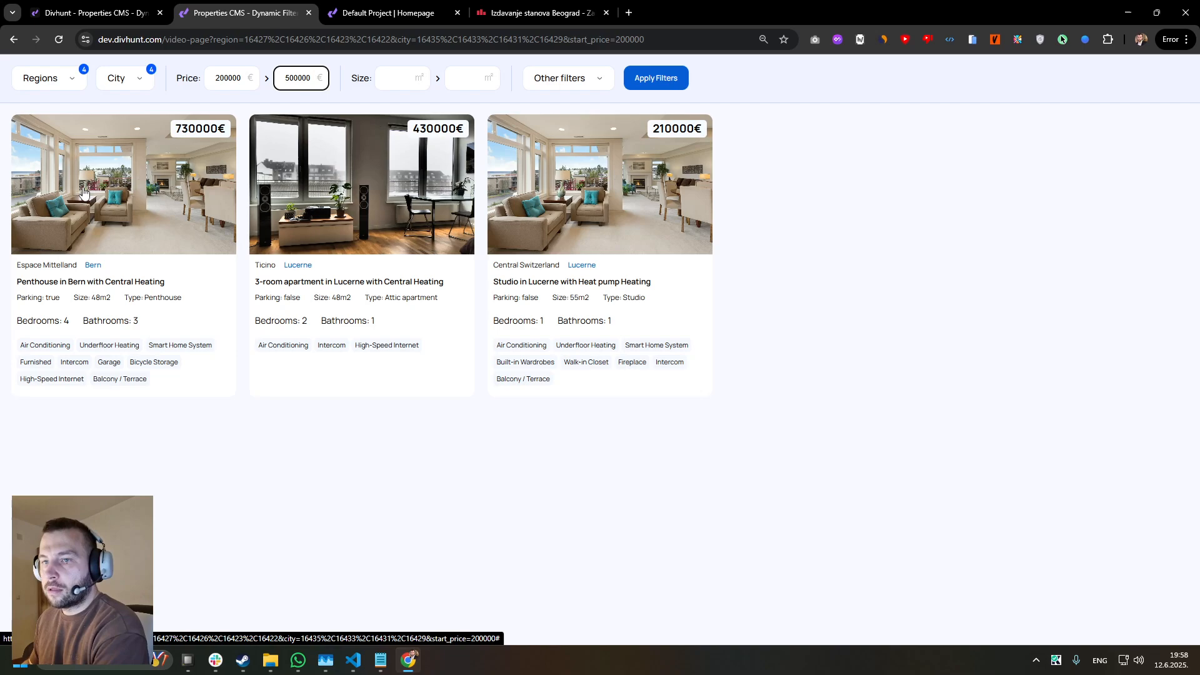
pyautogui.click(634, 81)
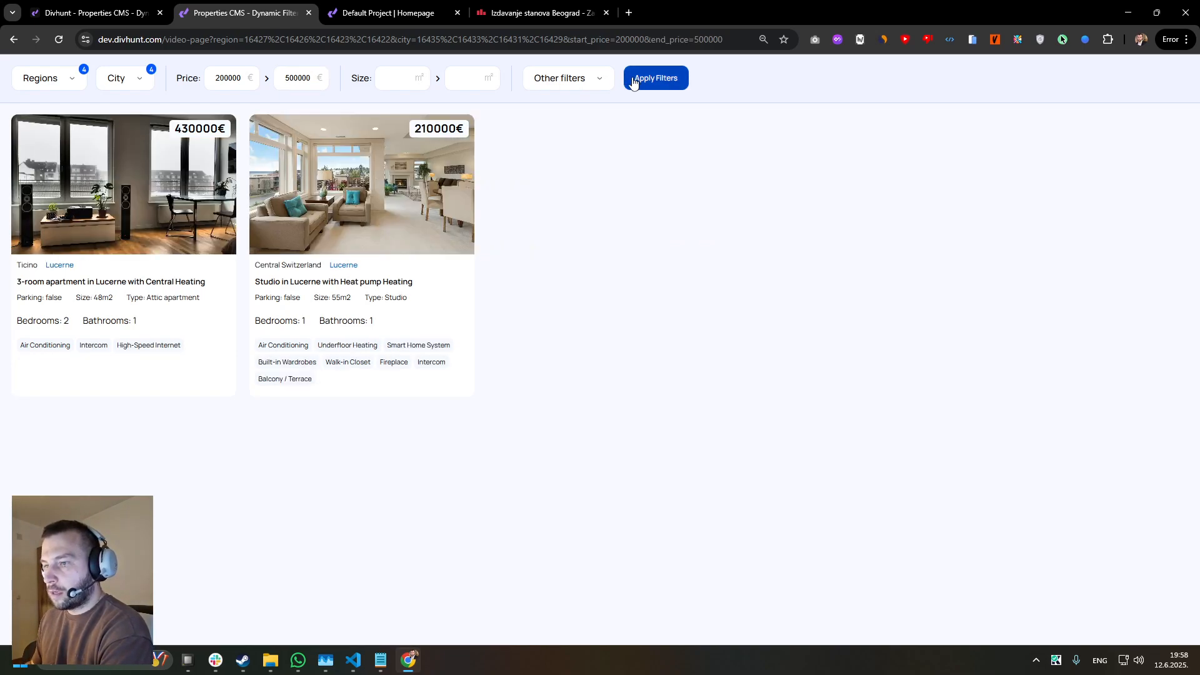
# - Test the lower size filter by applying a minimum size of 50 alongside the price range
pyautogui.click(394, 79)
pyautogui.write('30')
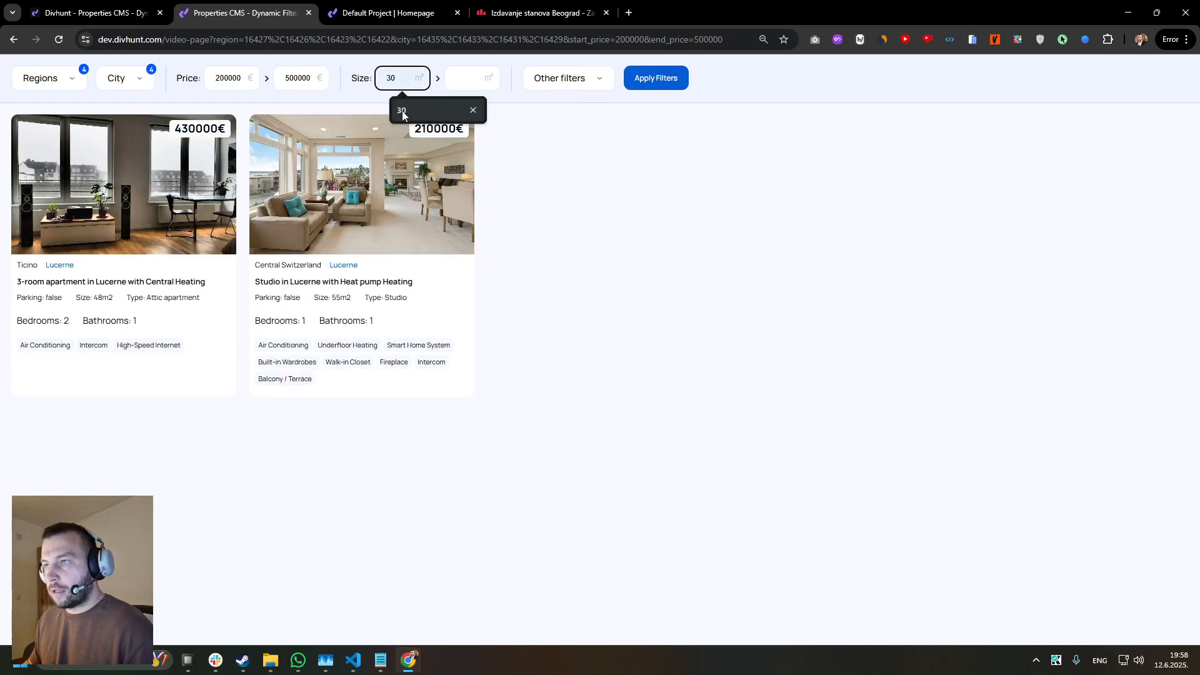
pyautogui.press('BackSpace')
pyautogui.press('BackSpace')
pyautogui.write('4')
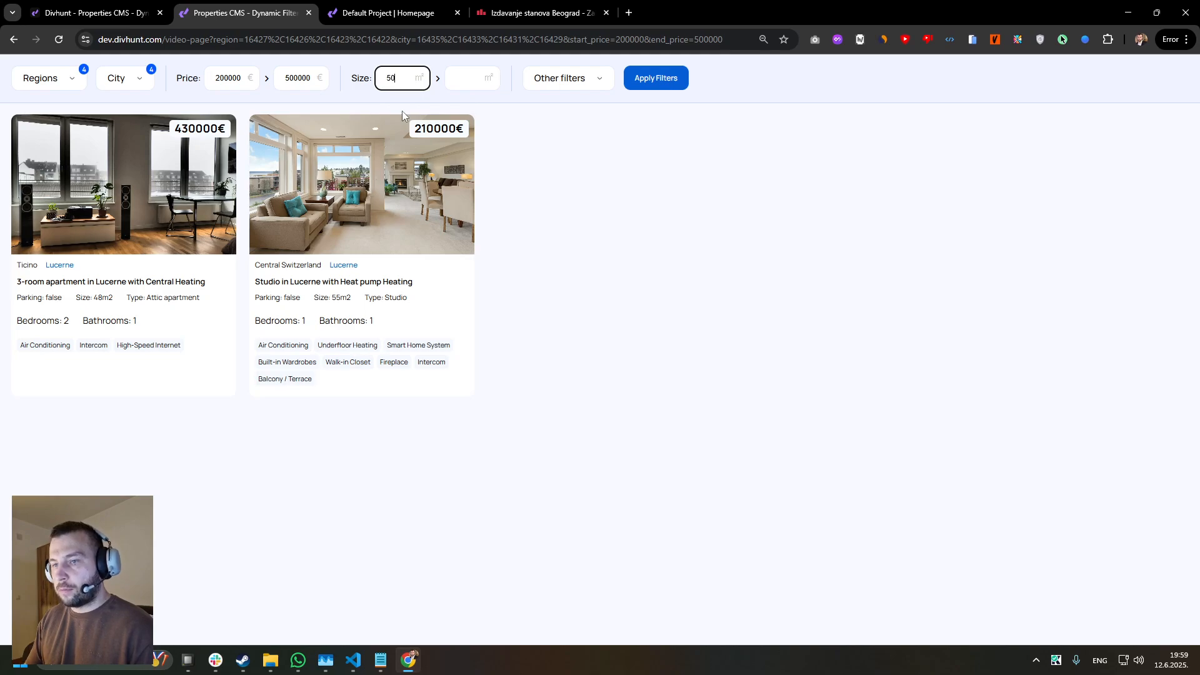
pyautogui.click(612, 127)
pyautogui.click(652, 88)
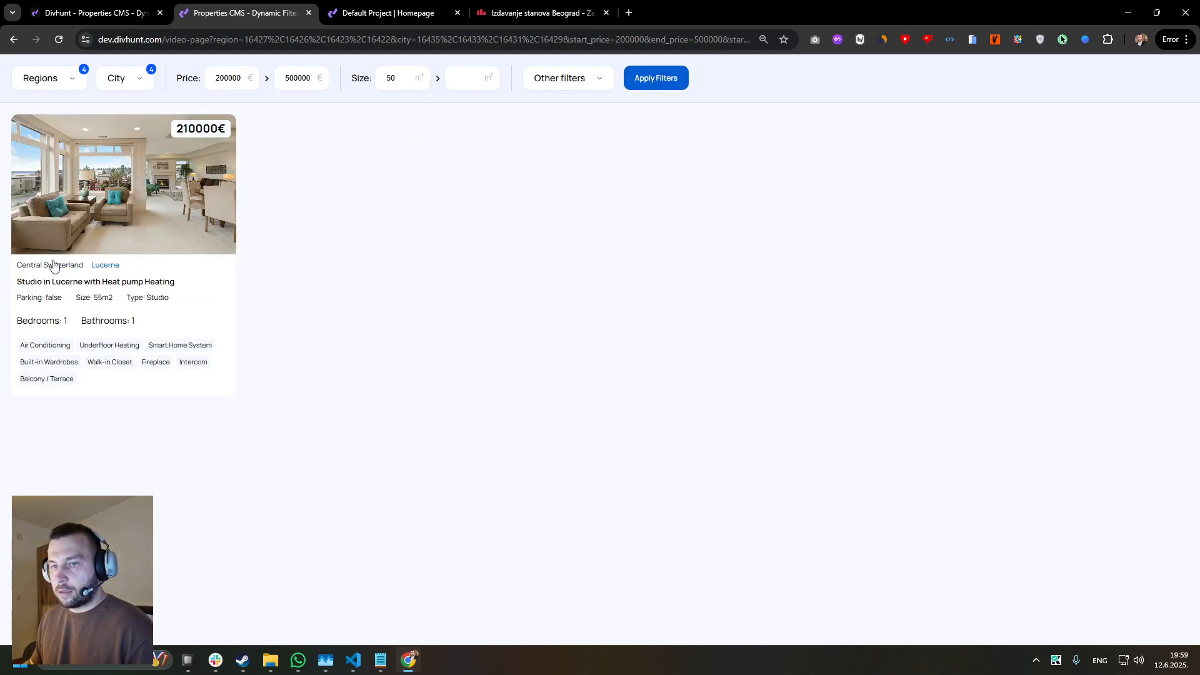
# - Clear both price values and apply the filters, and apply them again with a minimum size of 40
pyautogui.doubleClick(291, 82)
pyautogui.press('BackSpace')
pyautogui.doubleClick(247, 83)
pyautogui.press('BackSpace')
pyautogui.click(677, 76)
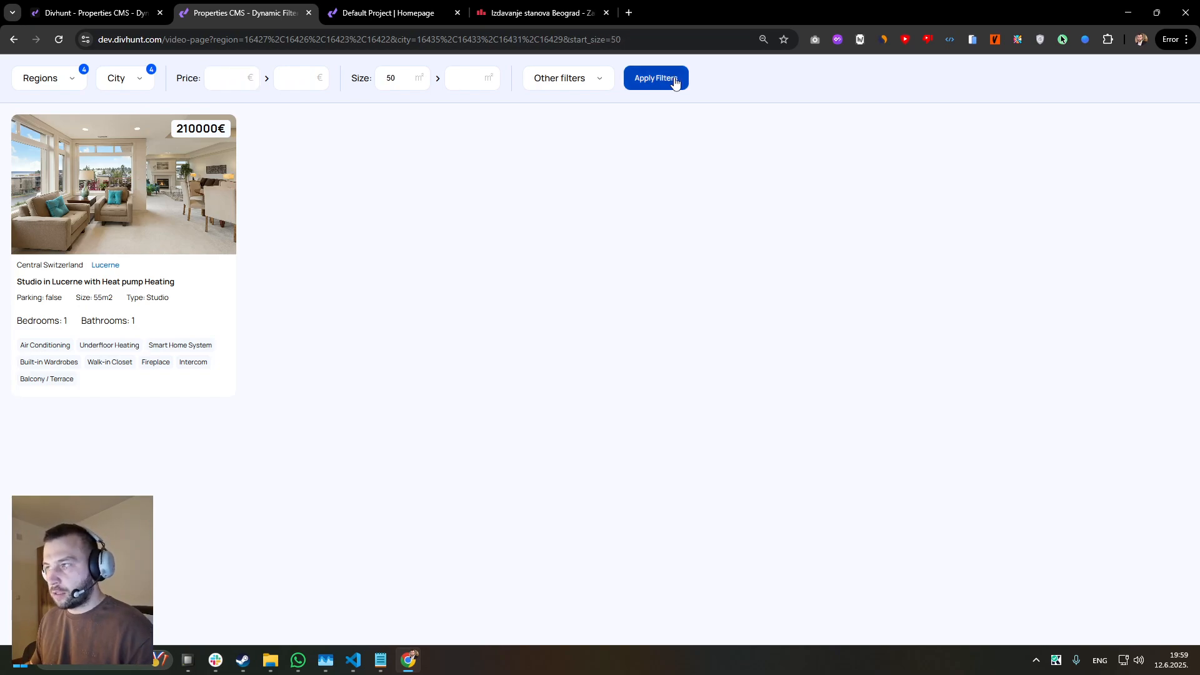
pyautogui.click(392, 83)
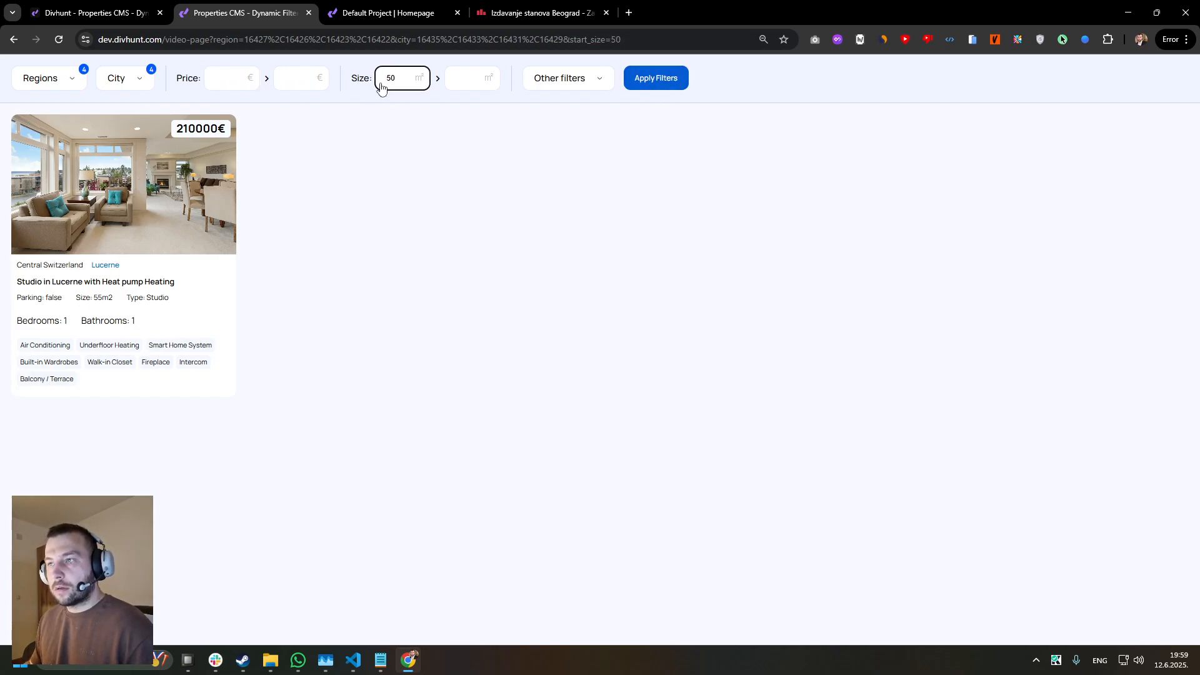
pyautogui.write('40')
pyautogui.click(633, 82)
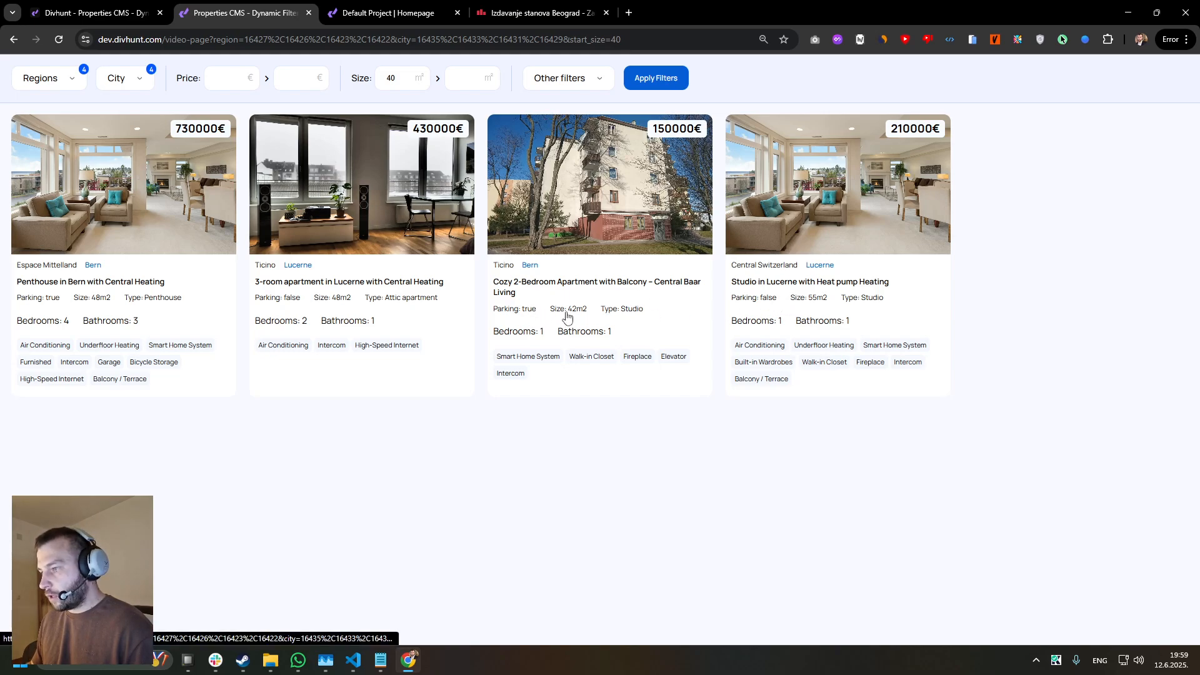
# - Deselect all the chosen cities in the City filter and save the selection
pyautogui.click(121, 79)
pyautogui.click(116, 136)
pyautogui.click(116, 160)
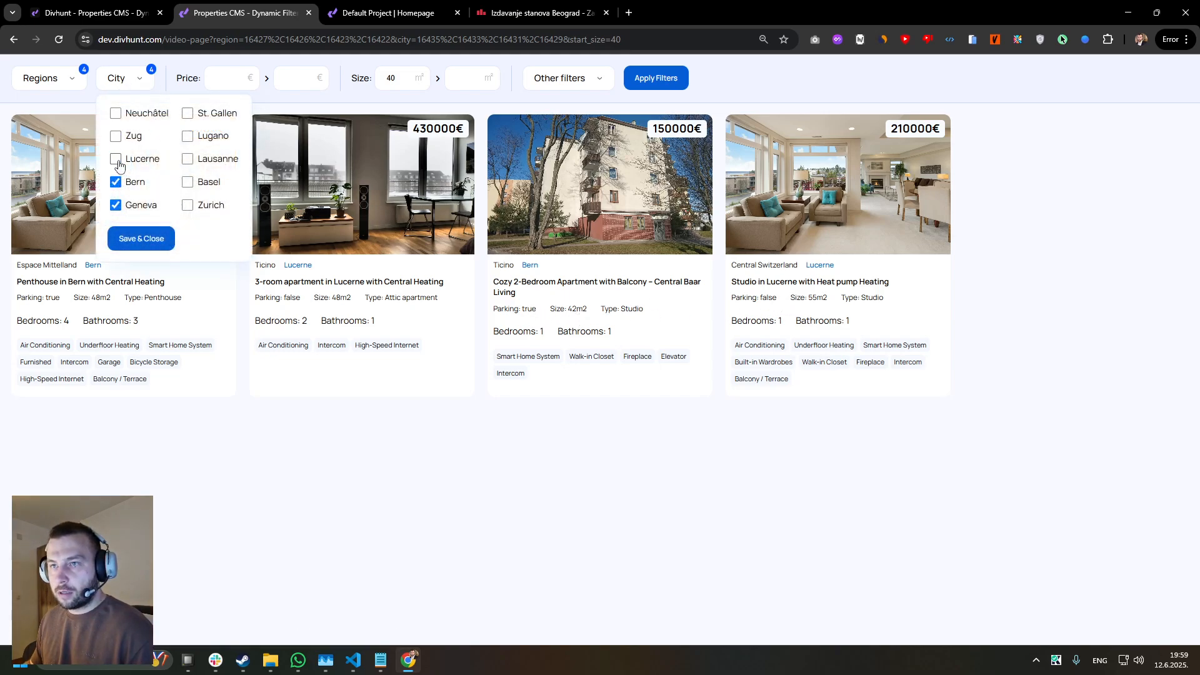
pyautogui.click(141, 239)
# - Deselect all the chosen regions, save the selection and apply the filters
pyautogui.click(41, 77)
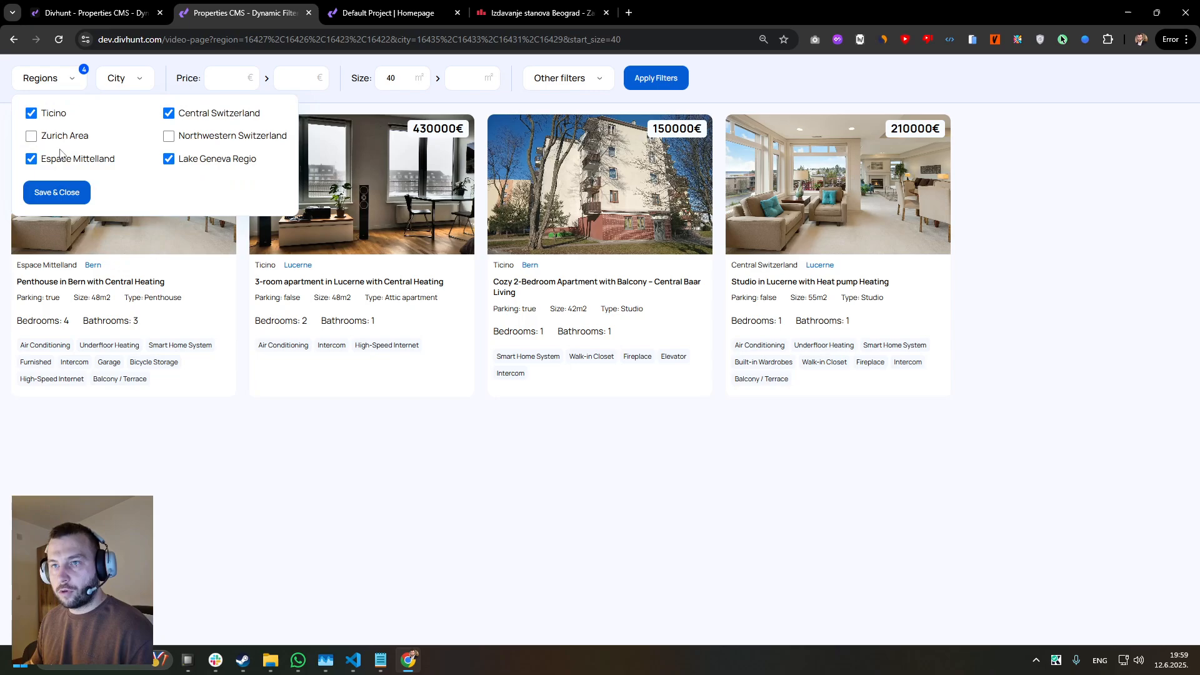
pyautogui.click(31, 159)
pyautogui.click(31, 113)
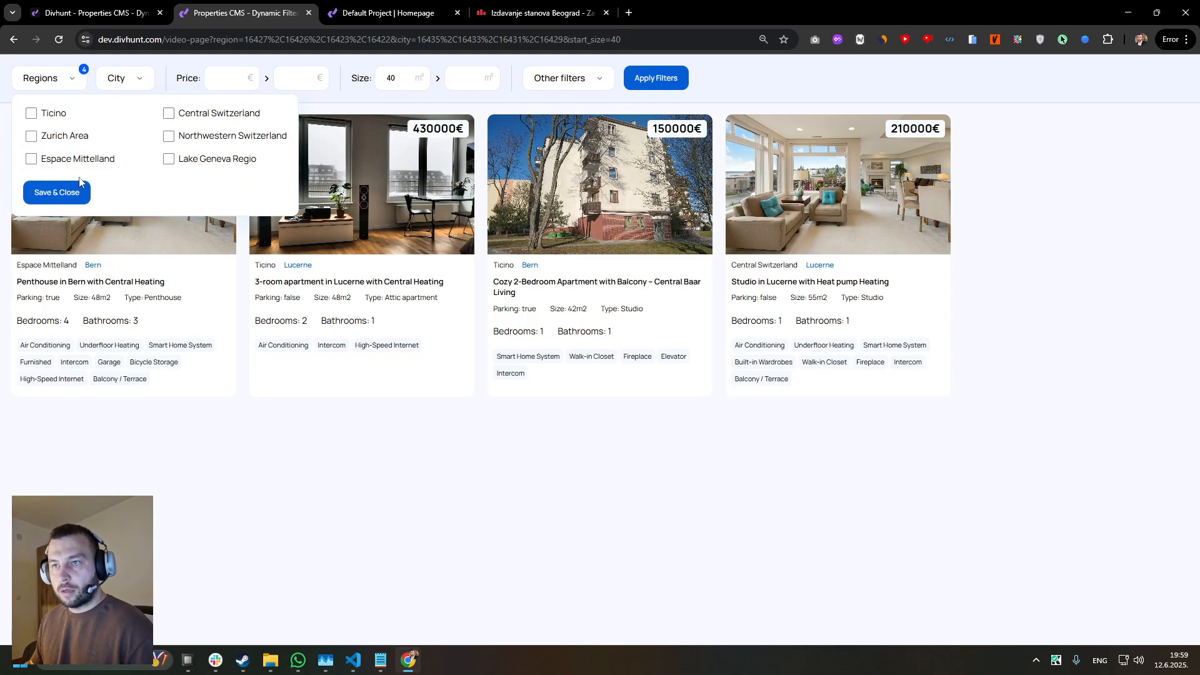
pyautogui.click(56, 191)
pyautogui.click(656, 79)
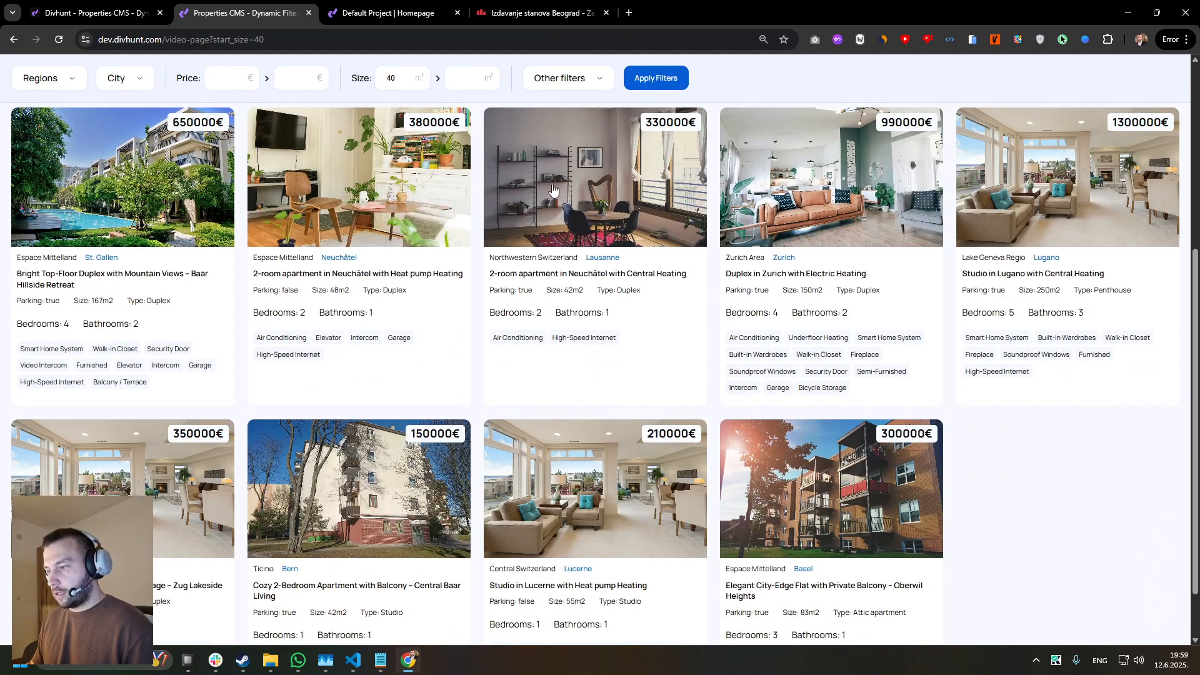
# - Test the size range by applying a maximum size of 140, and reapply it with a minimum size of 70
pyautogui.scroll(5, 553, 190)
pyautogui.click(465, 79)
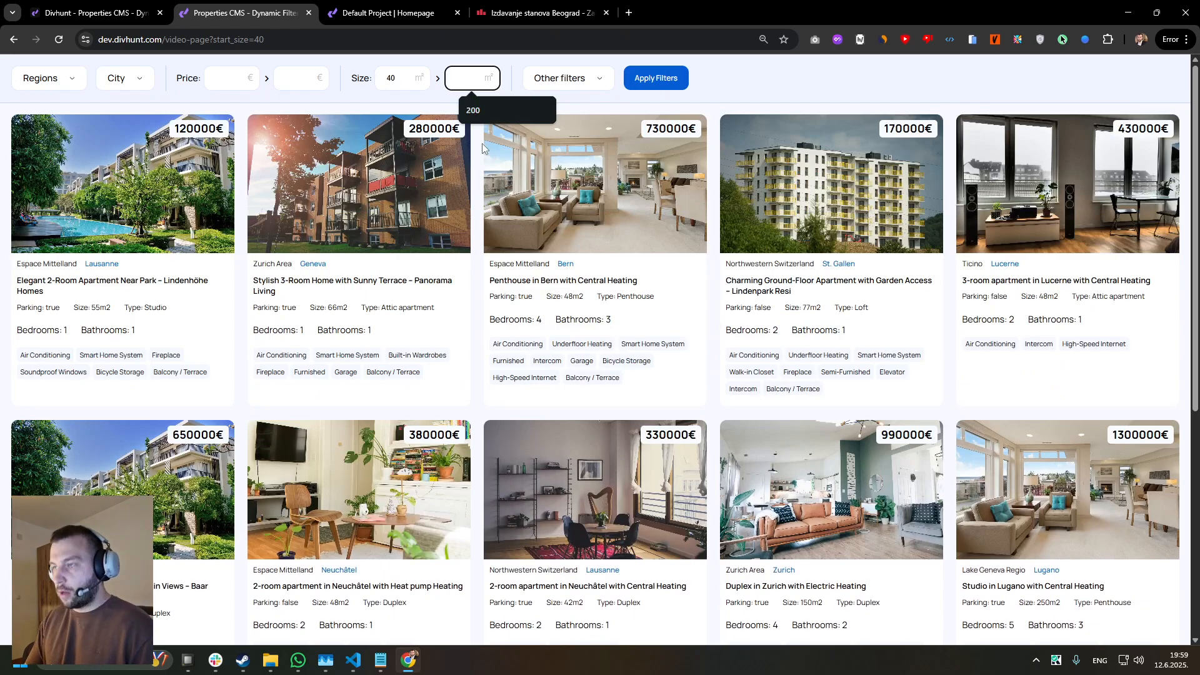
pyautogui.write('140')
pyautogui.click(676, 84)
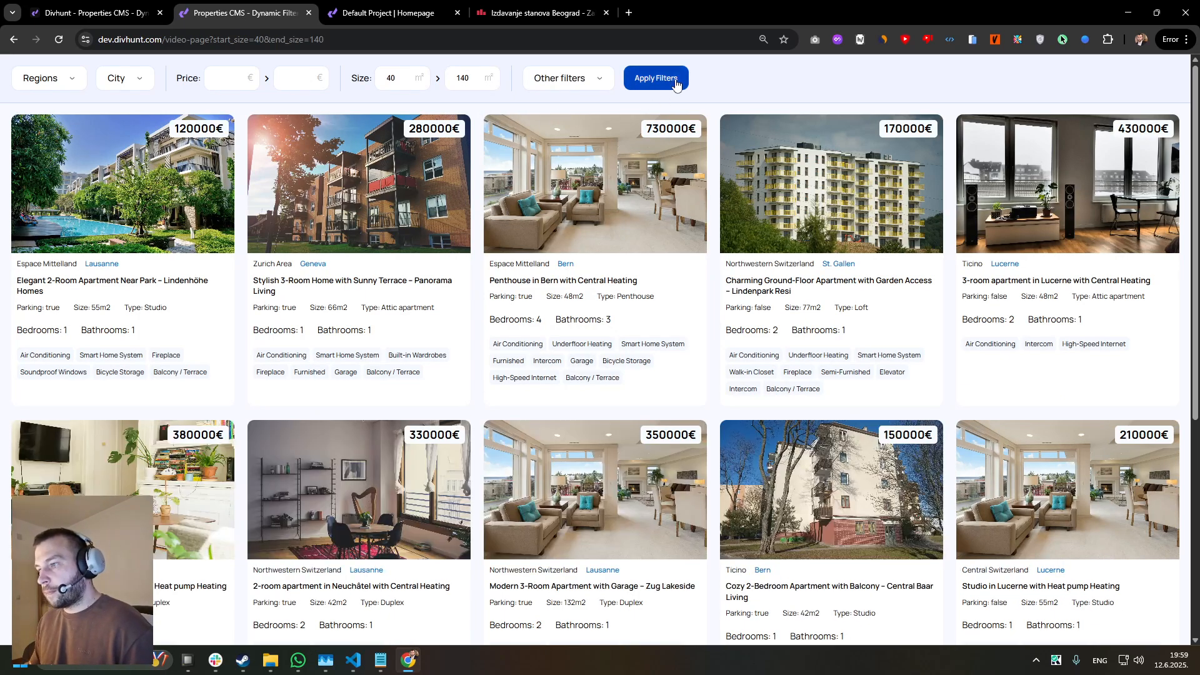
pyautogui.doubleClick(390, 78)
pyautogui.write('70')
pyautogui.click(666, 79)
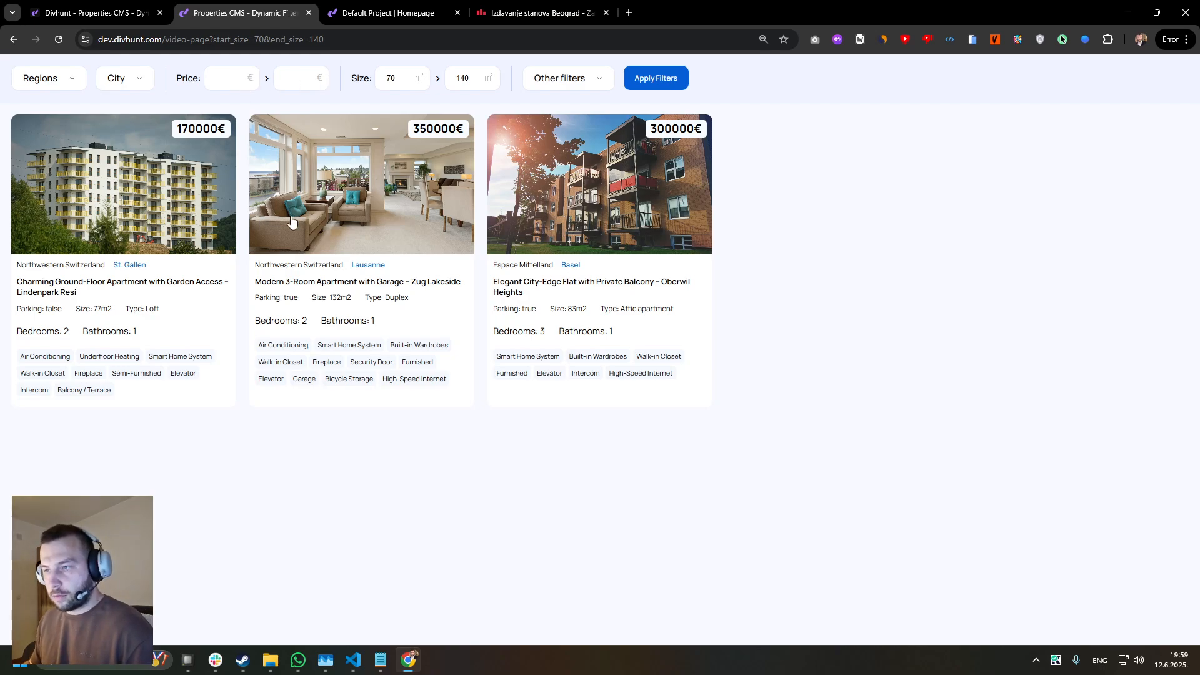
# - Test price combined with size by applying a minimum price of 200000
pyautogui.click(230, 80)
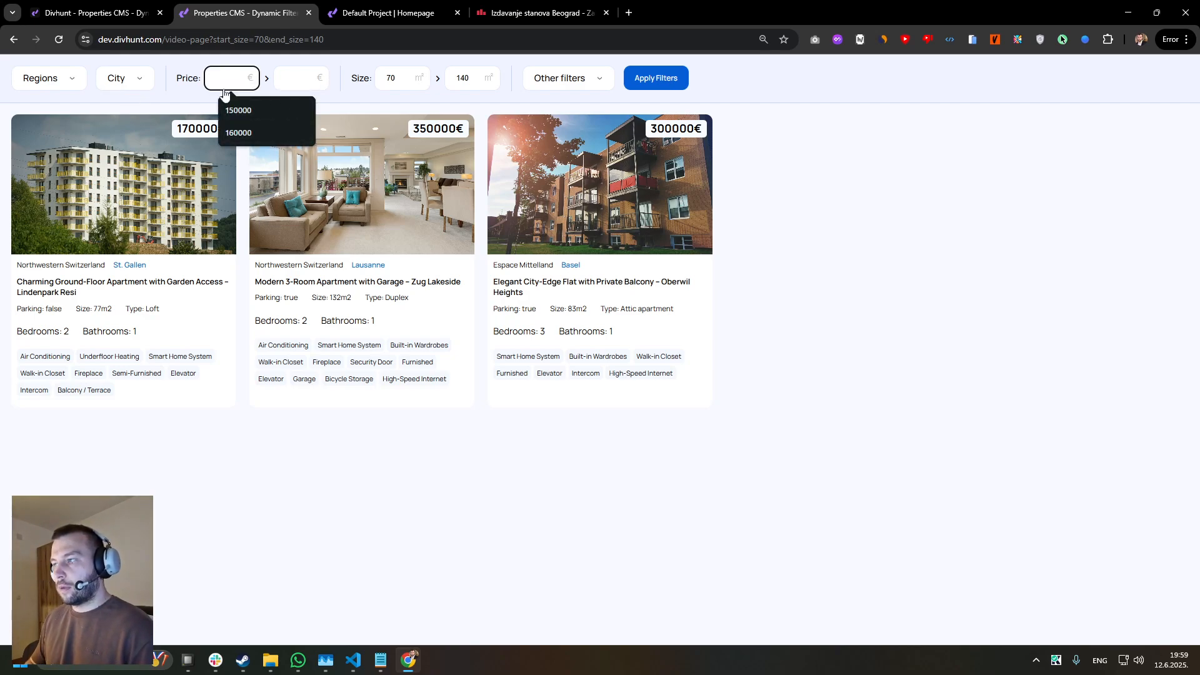
pyautogui.write('200000')
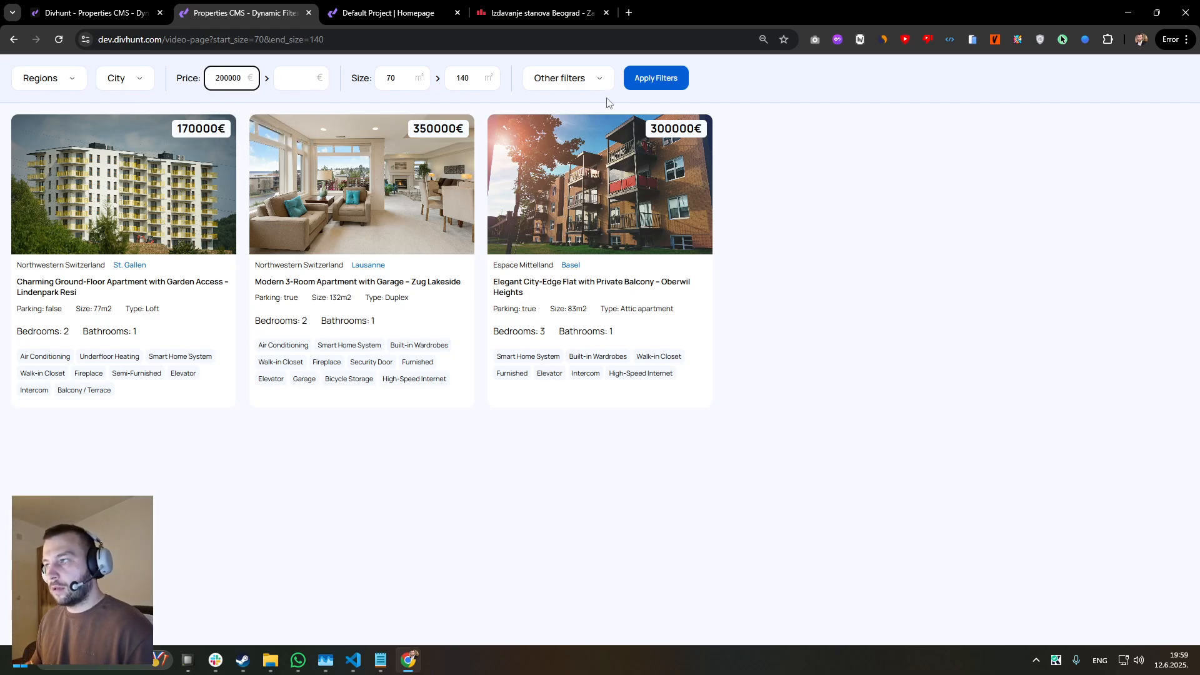
pyautogui.click(644, 80)
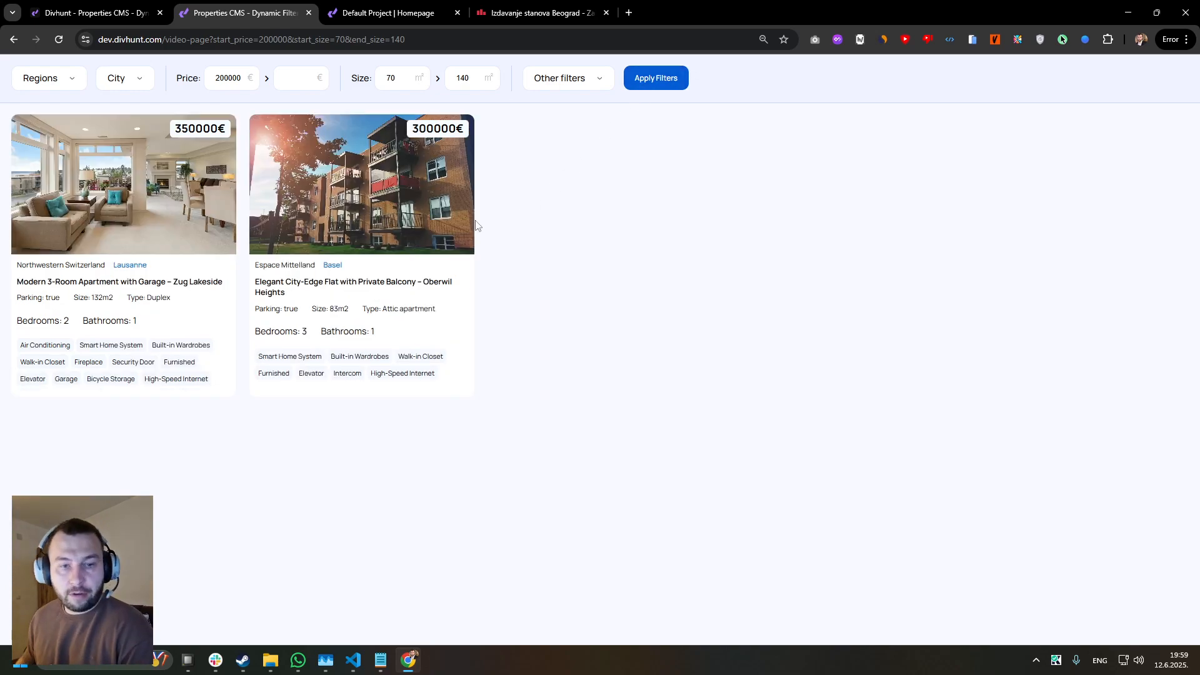
# - Back in the builder, set the Other filters' Checkboxes Dropdown to Block layout and select its Parking checkbox
pyautogui.hotkey('ctrl', 'shift', 'Tab')
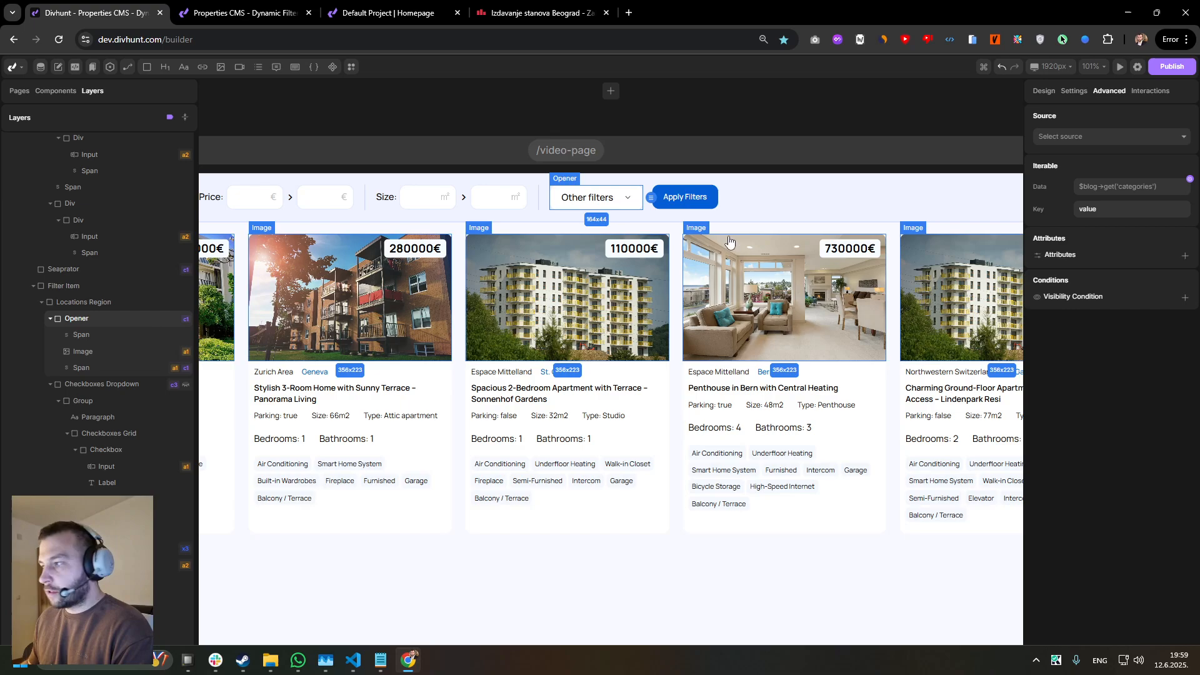
pyautogui.click(121, 384)
pyautogui.click(1043, 93)
pyautogui.click(1067, 205)
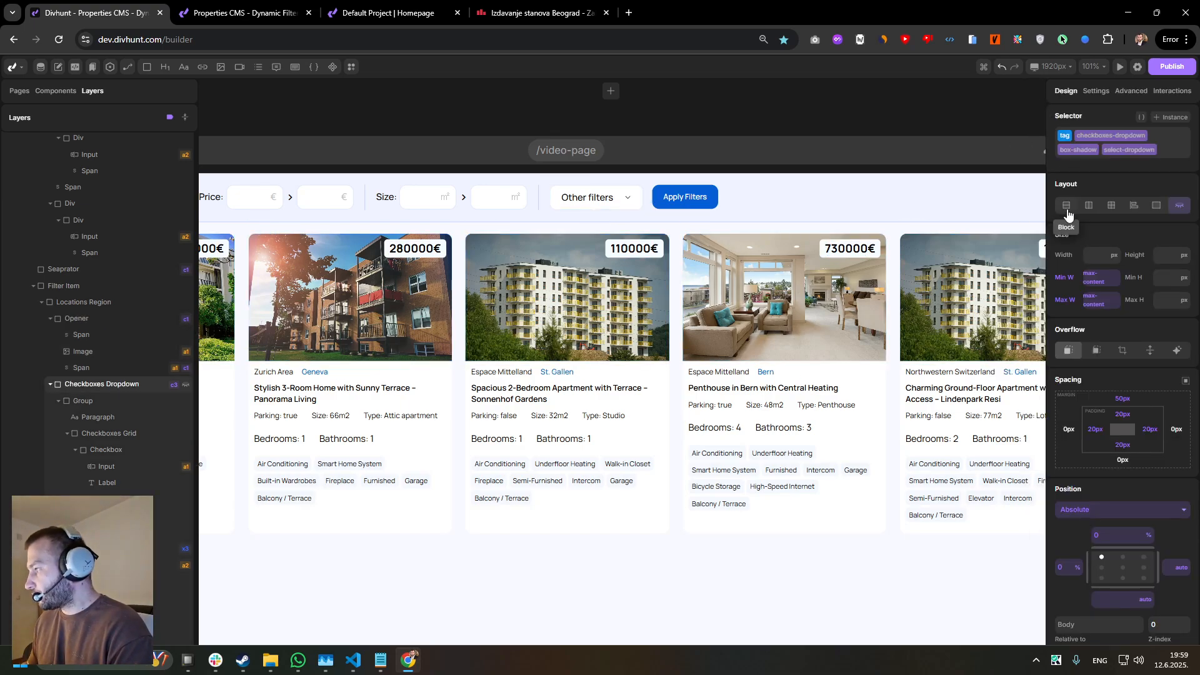
pyautogui.scroll(2, 567, 255)
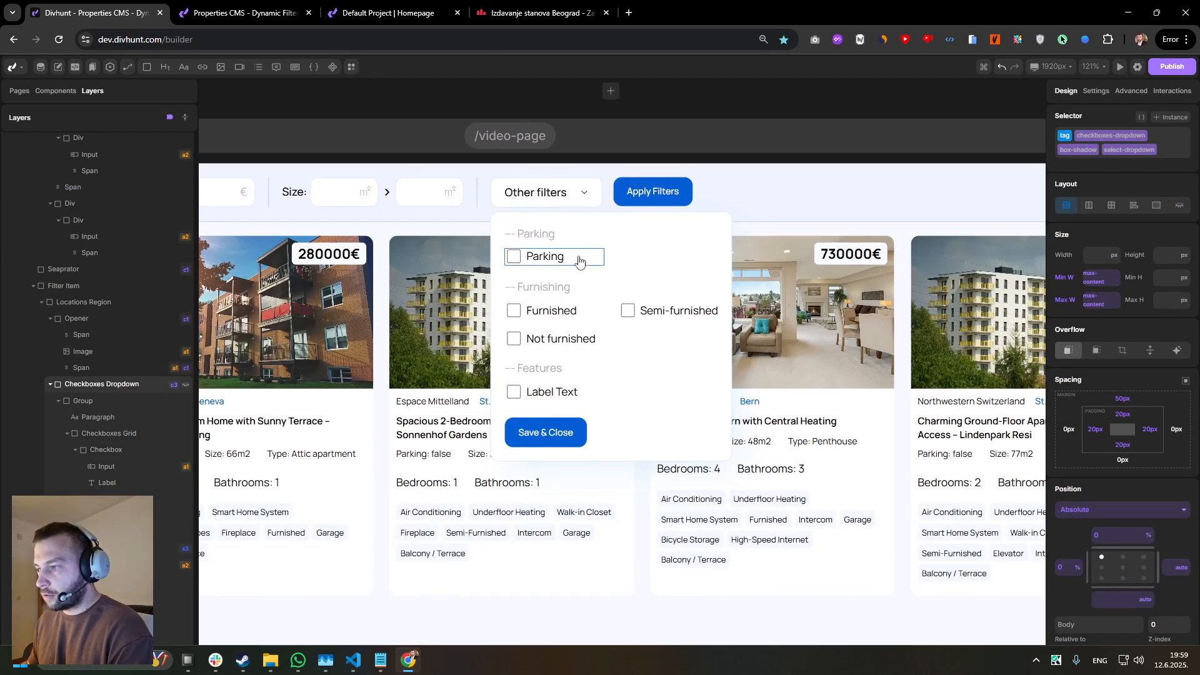
pyautogui.click(569, 265)
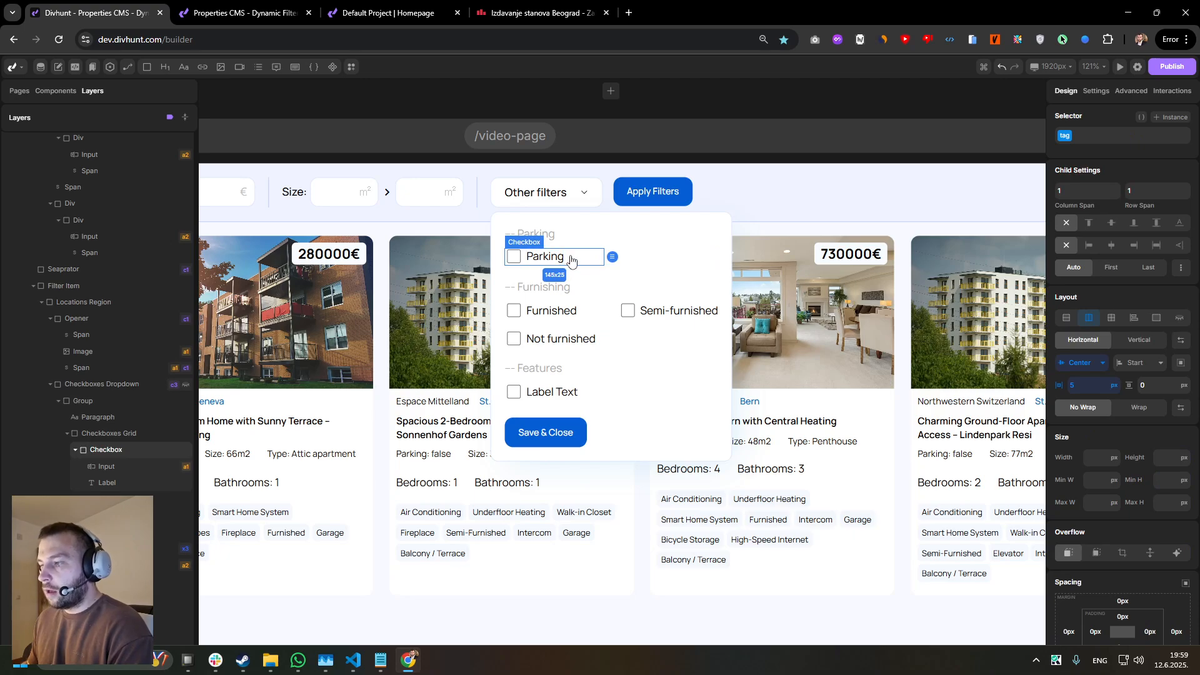
pyautogui.scroll(2, 570, 261)
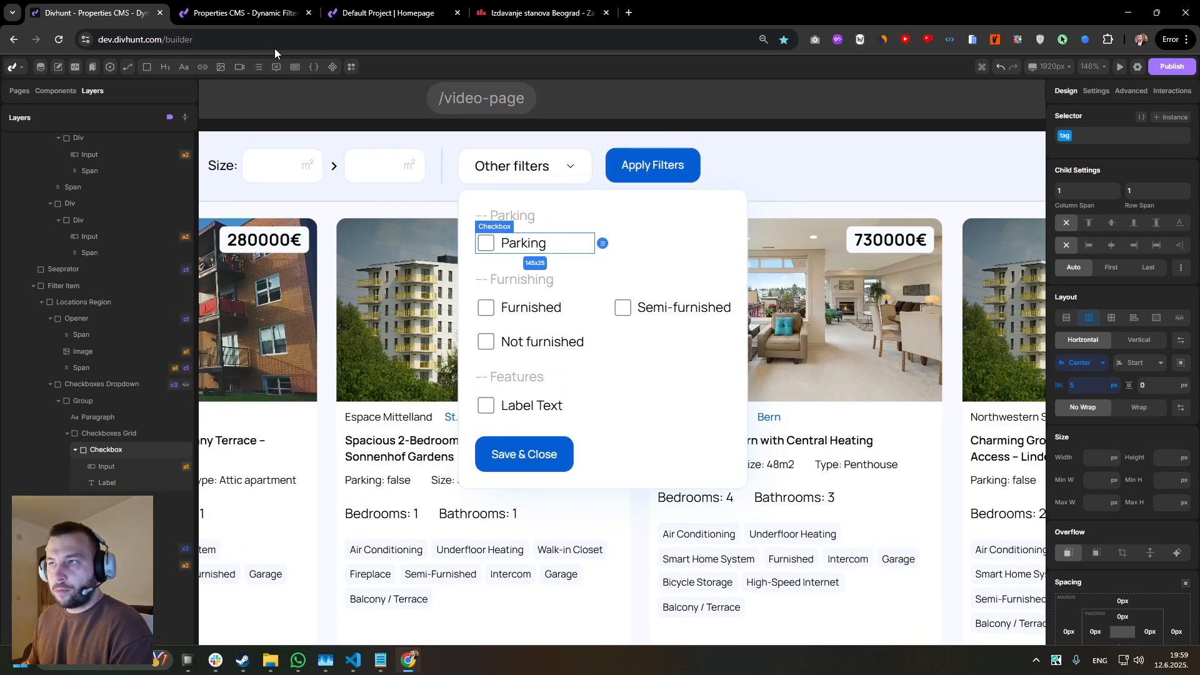
# - Open the Spacious 2-Bedroom Apartment with Terrace – Sonnenhof Gardens item in the Properties collection and turn on its Parking switch
pyautogui.click(200, 11)
pyautogui.click(137, 11)
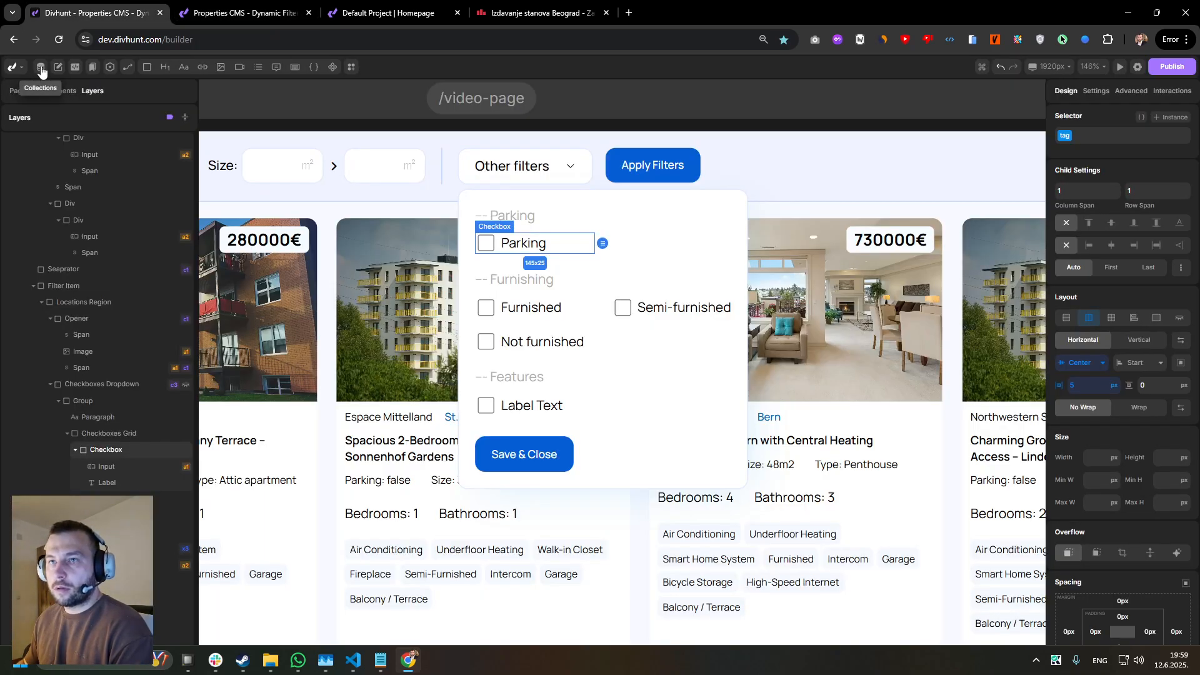
pyautogui.click(40, 66)
pyautogui.click(119, 157)
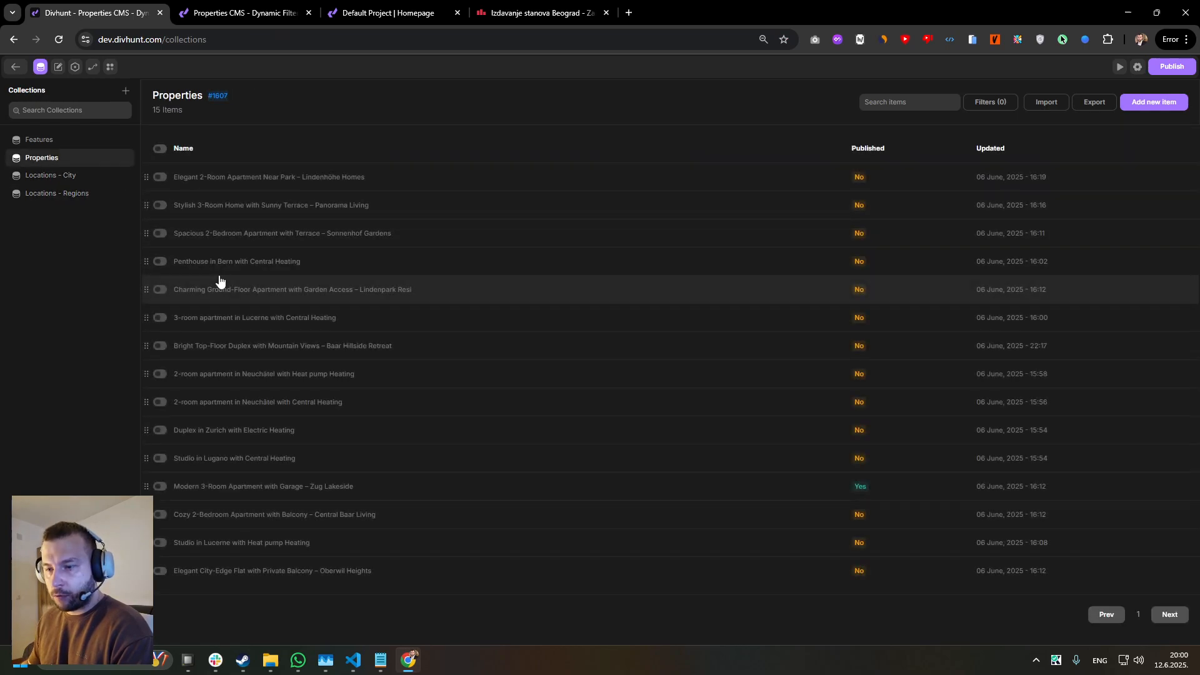
pyautogui.click(219, 234)
pyautogui.scroll(-10, 208, 364)
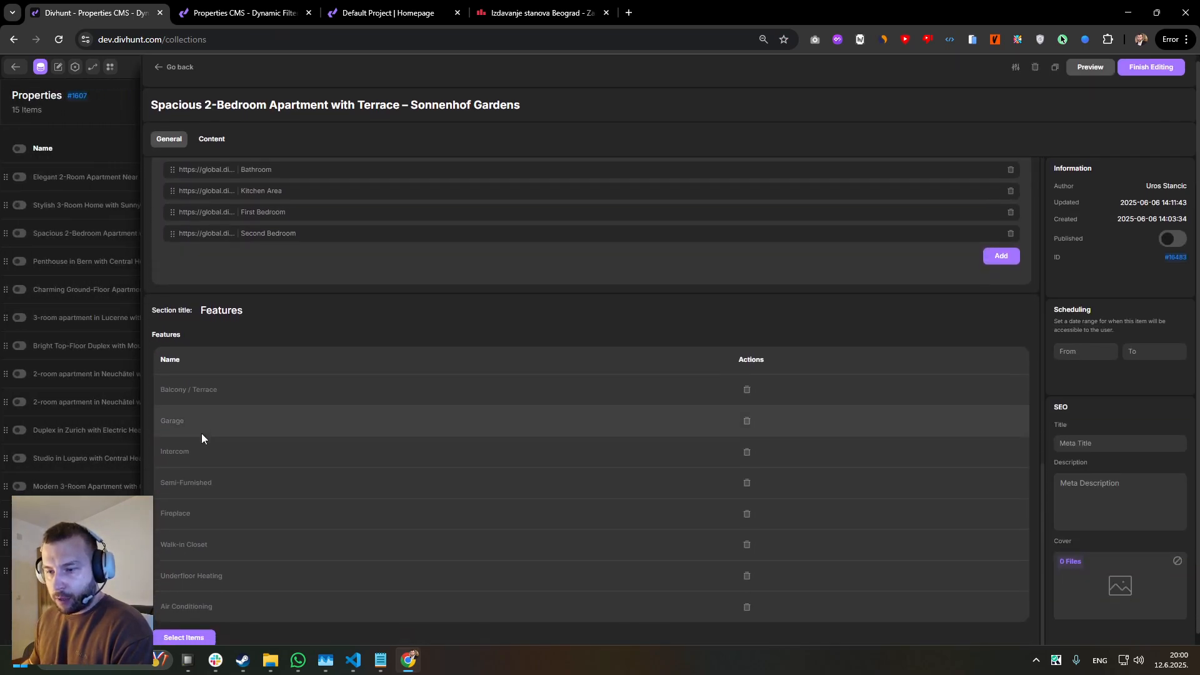
pyautogui.scroll(10, 215, 415)
pyautogui.scroll(-3, 215, 415)
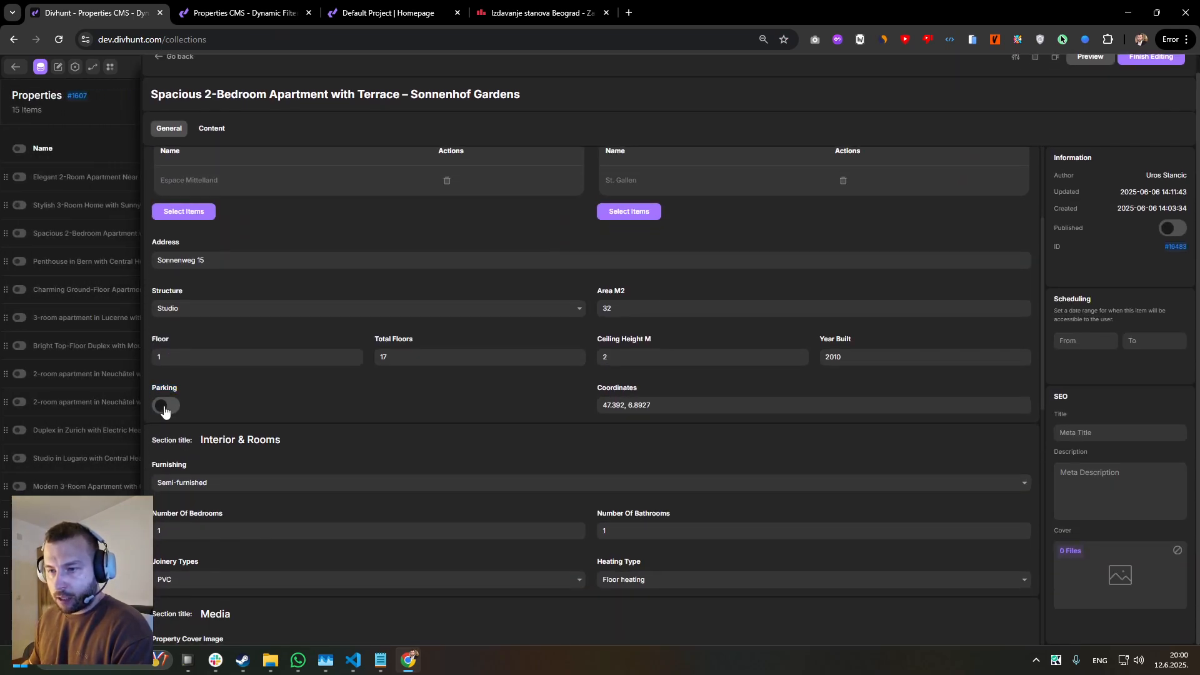
pyautogui.click(166, 408)
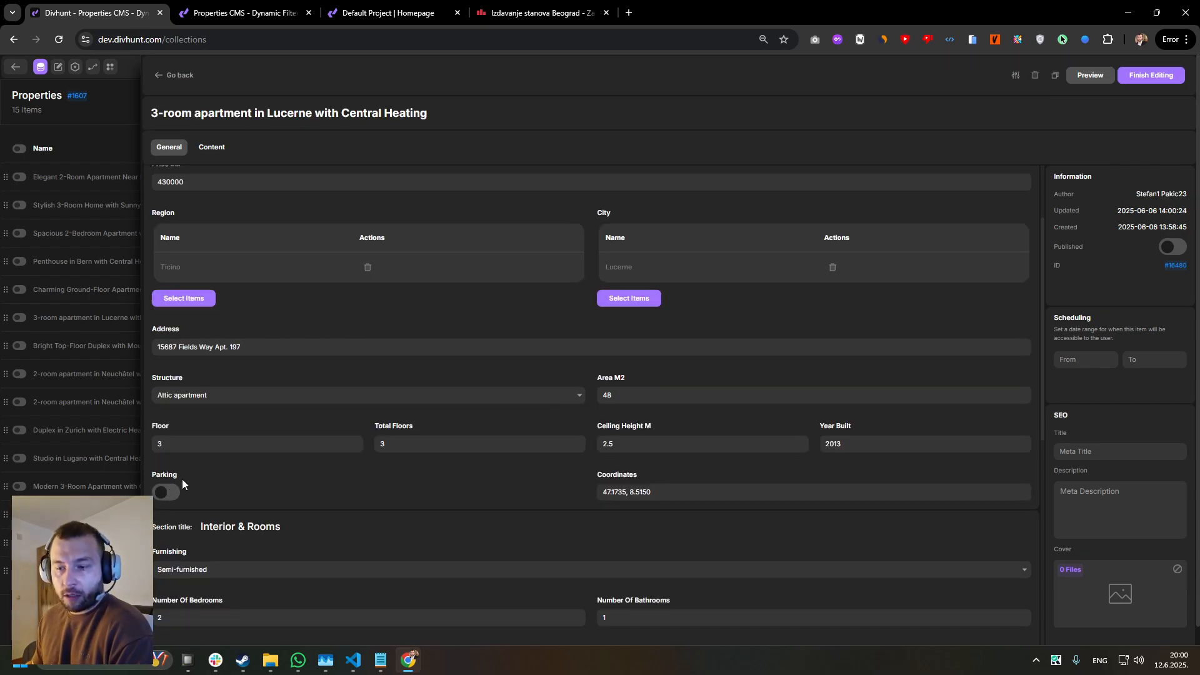
# - Check the Parking field of the 3-room apartment in Lucerne with Central Heating, and return to the page builder
pyautogui.click(176, 475)
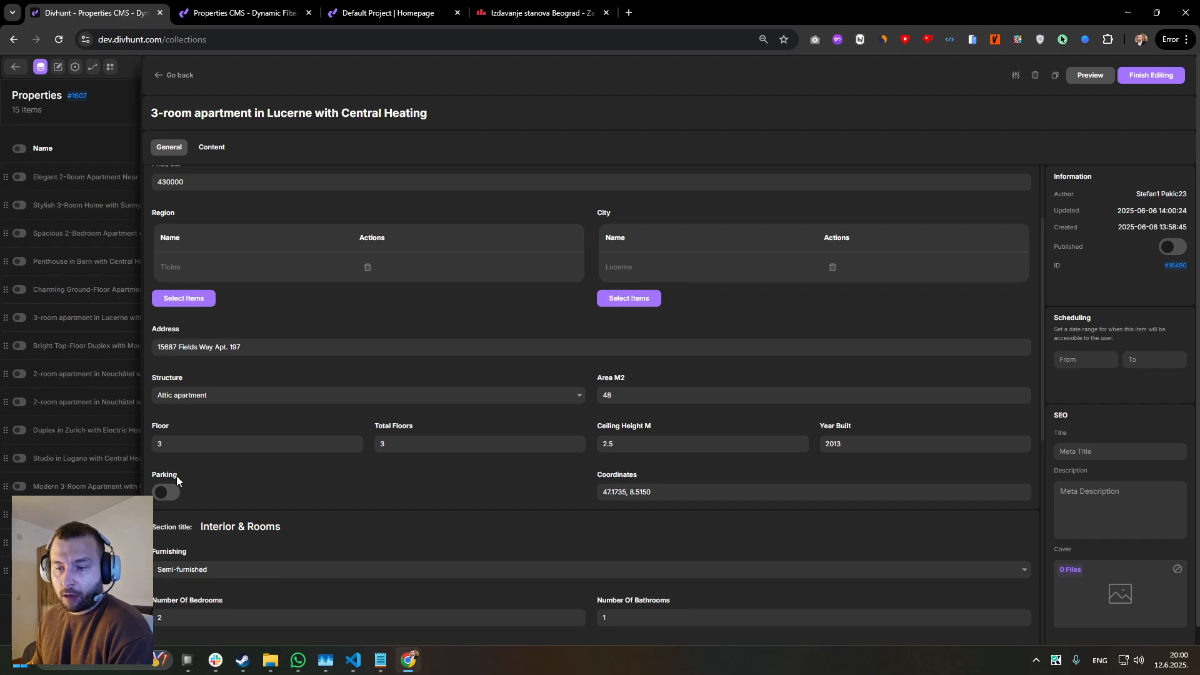
pyautogui.click(180, 75)
pyautogui.click(40, 67)
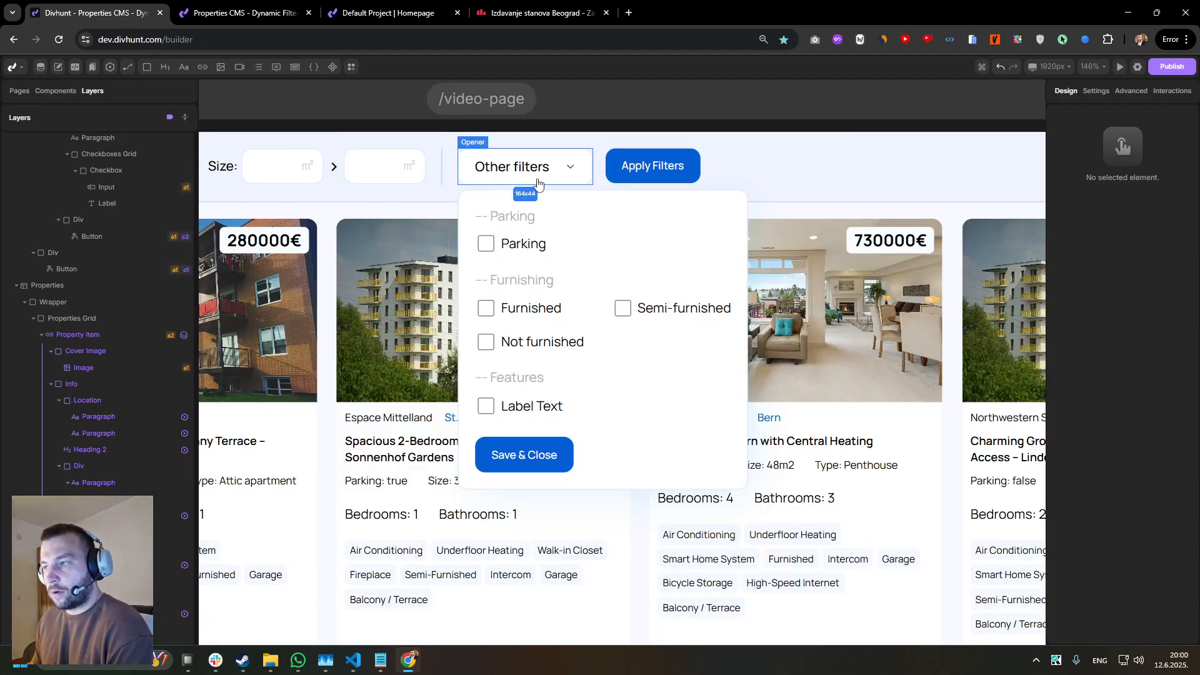
# - Set the name of the Parking checkbox's input in the Other filters dropdown to "parking"
pyautogui.scroll(4, 531, 260)
pyautogui.click(569, 243)
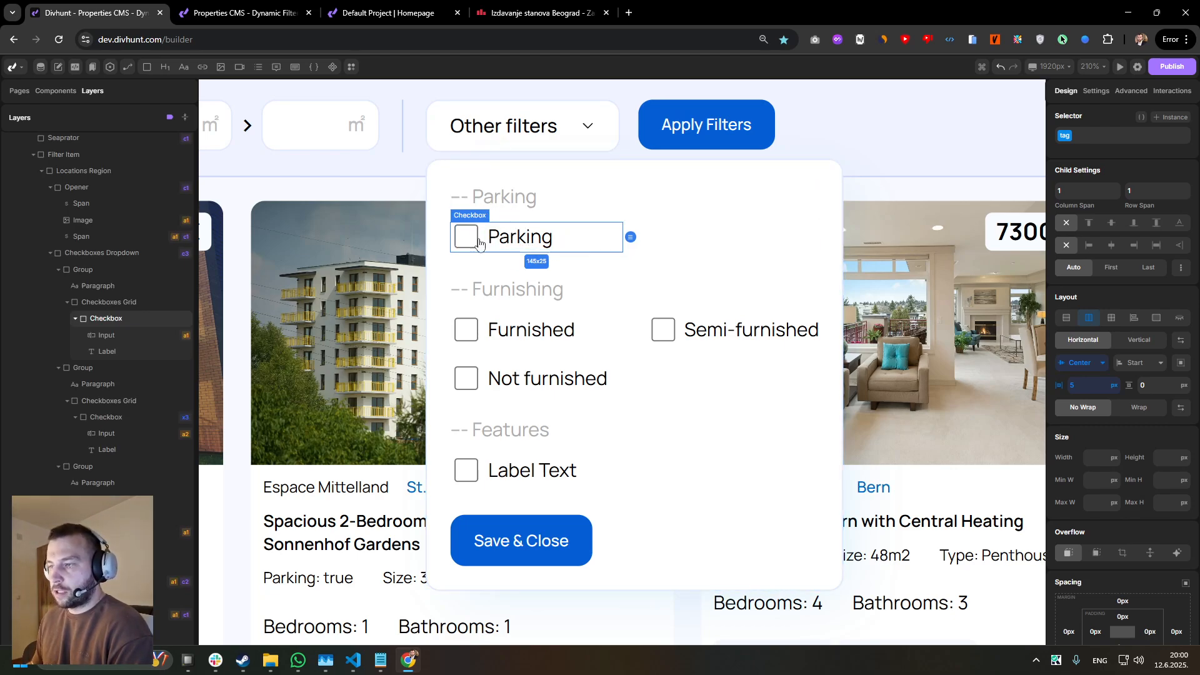
pyautogui.click(478, 242)
pyautogui.click(474, 243)
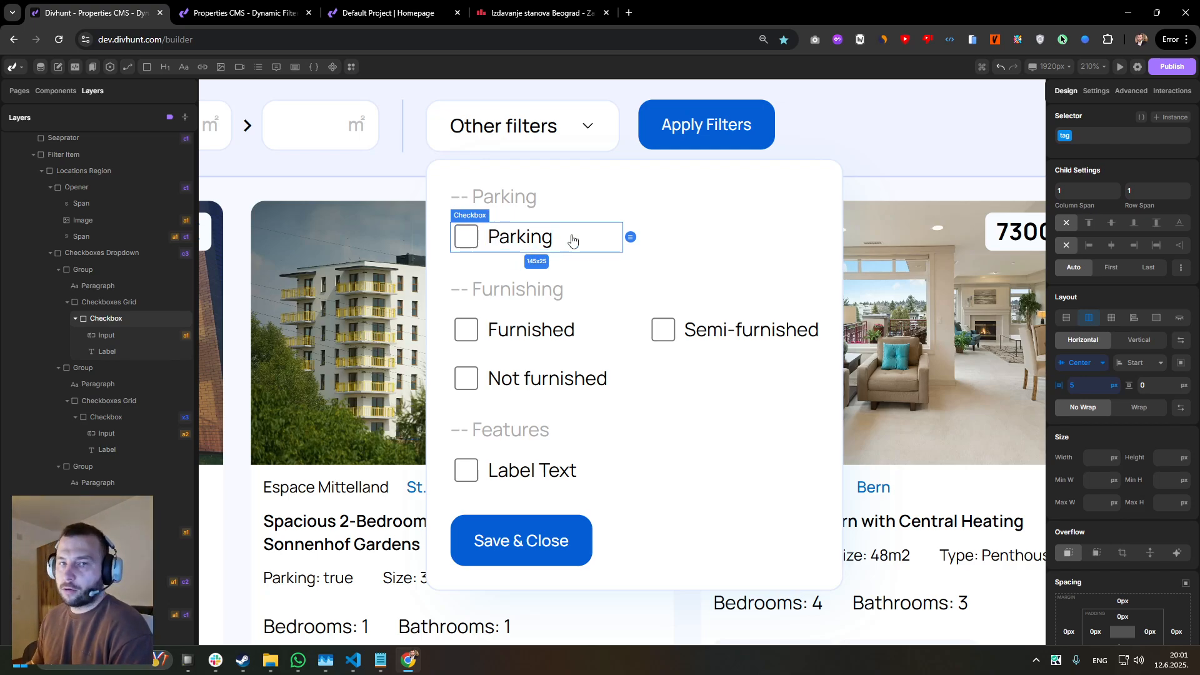
pyautogui.scroll(-5, 551, 234)
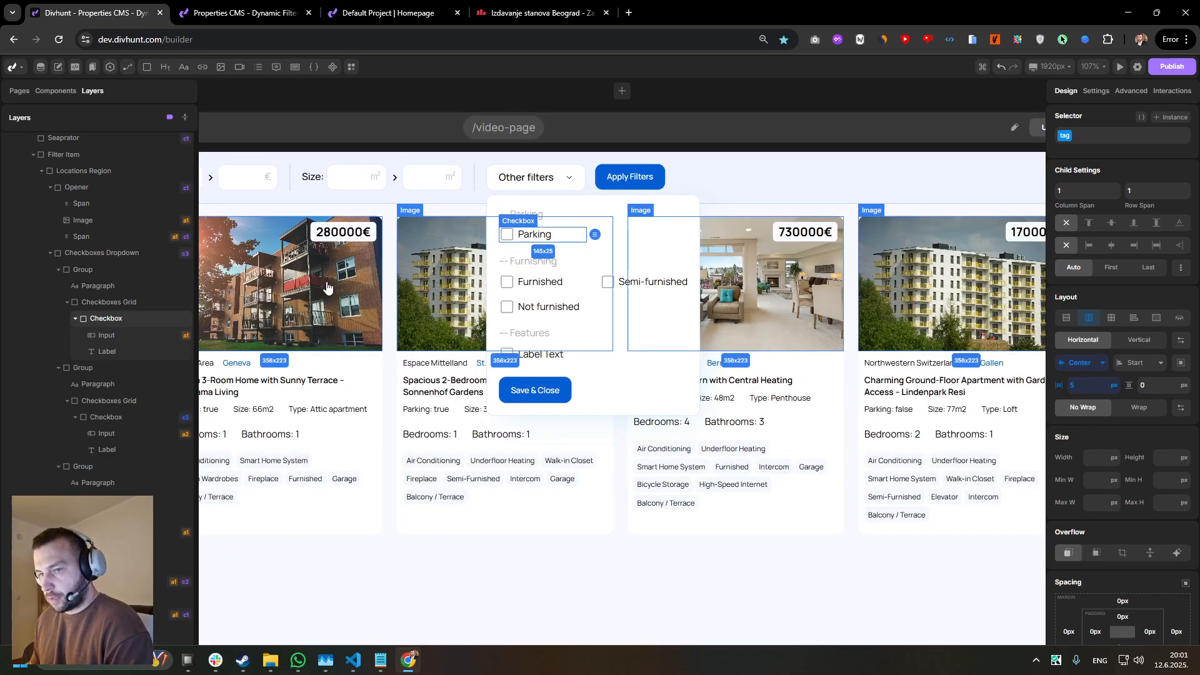
pyautogui.click(507, 235)
pyautogui.click(1095, 92)
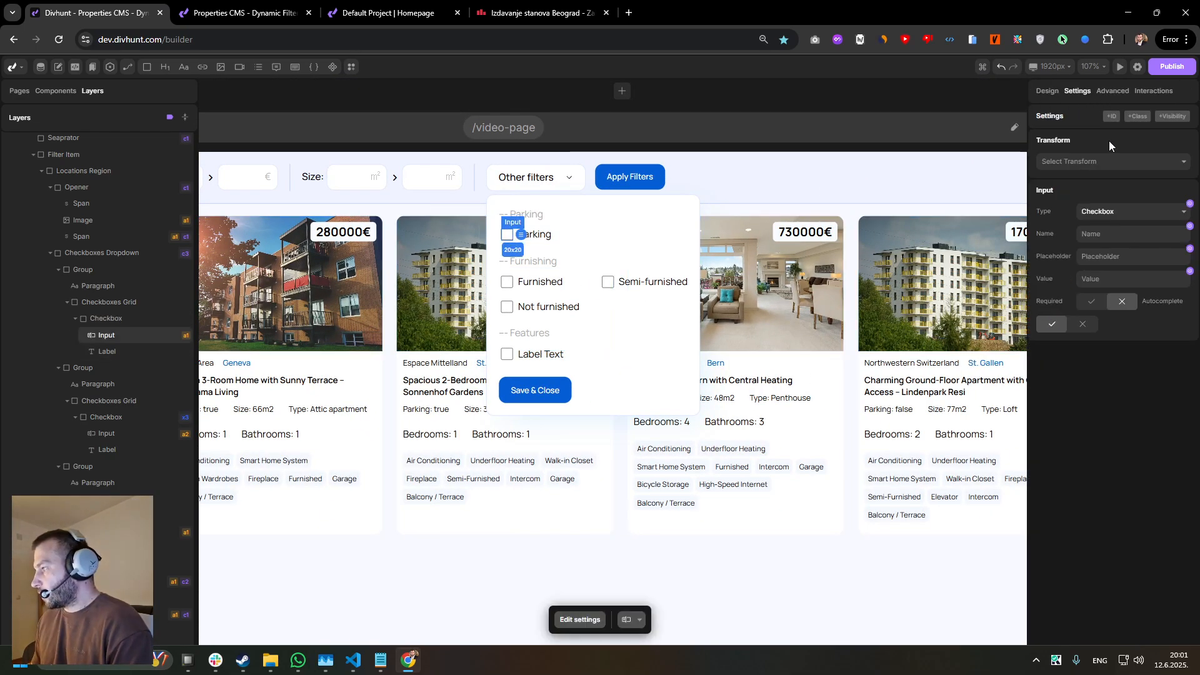
pyautogui.click(1101, 237)
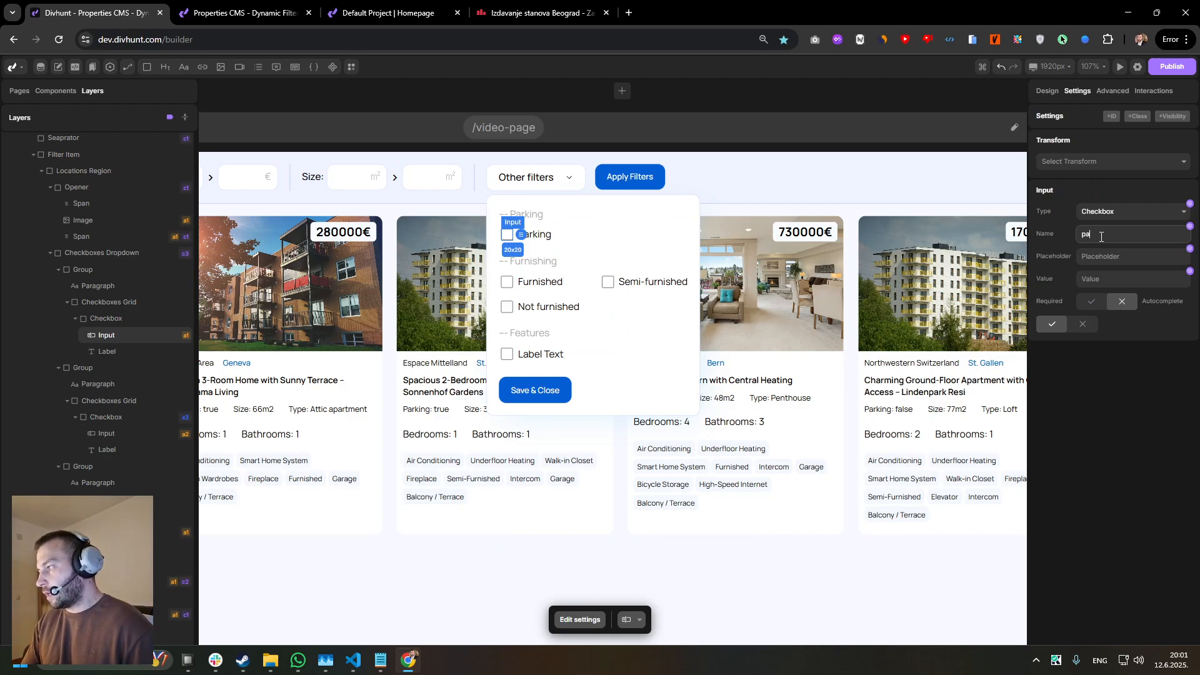
pyautogui.click(1098, 414)
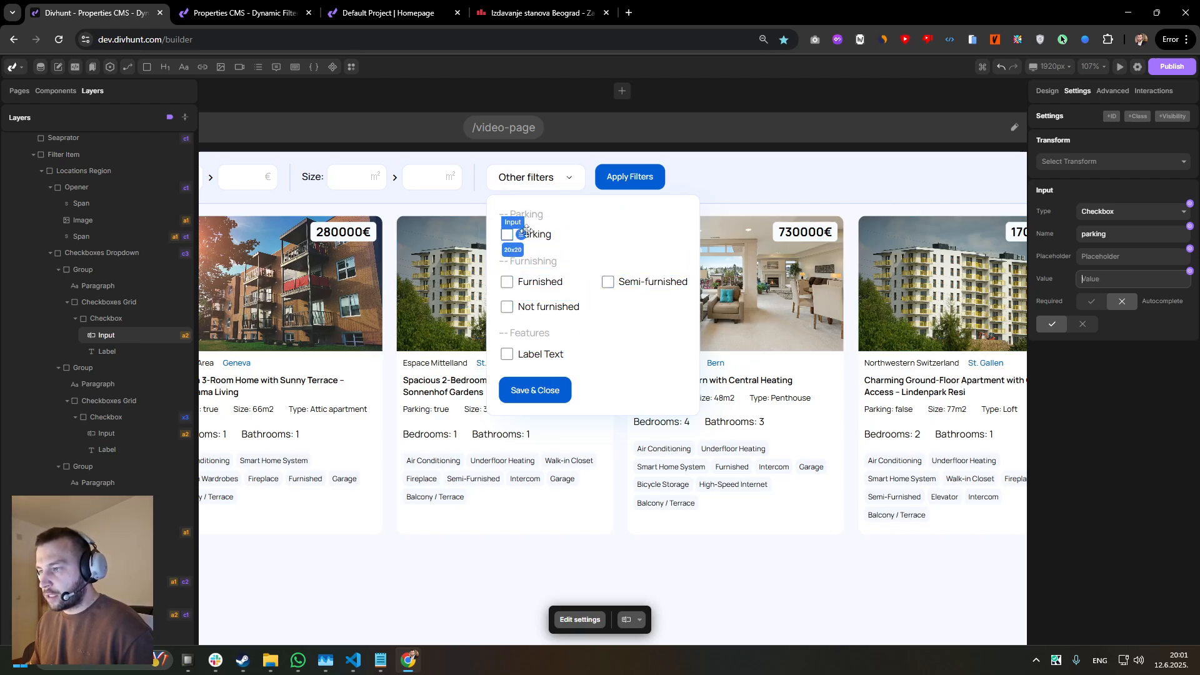
# - Start a new dynamic filter on the Property Item source with field type Toggle (Checkbox) and CMS field parking
pyautogui.click(542, 236)
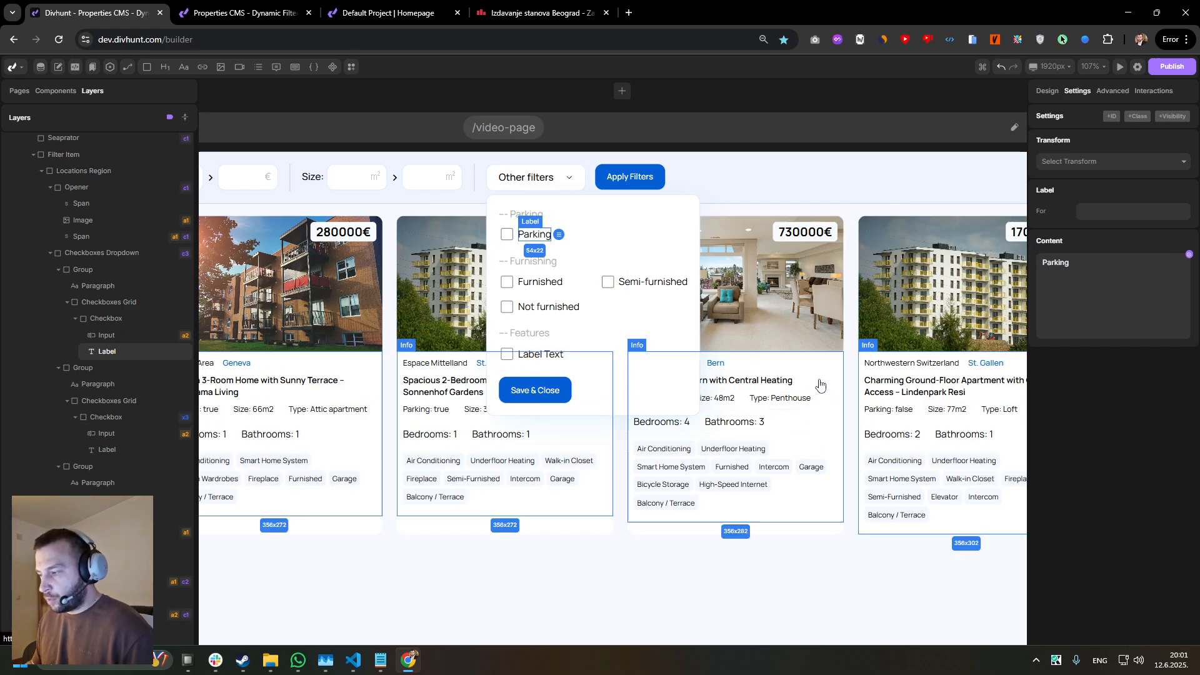
pyautogui.click(833, 353)
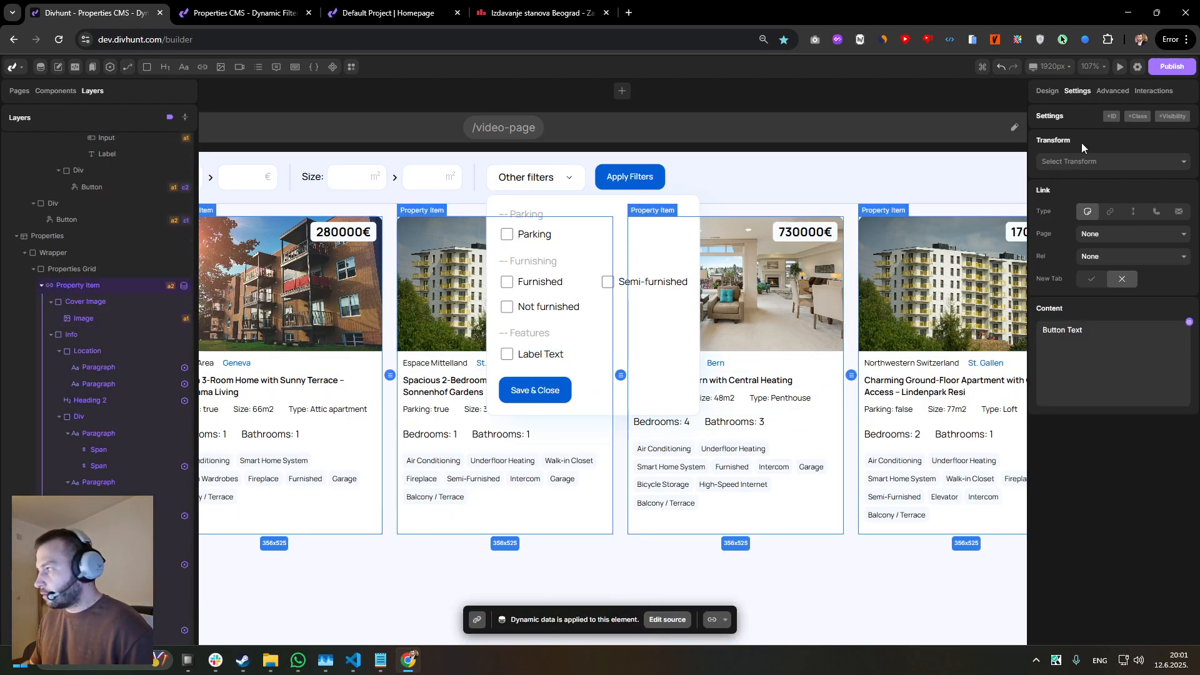
pyautogui.click(1112, 91)
pyautogui.scroll(-5, 1109, 326)
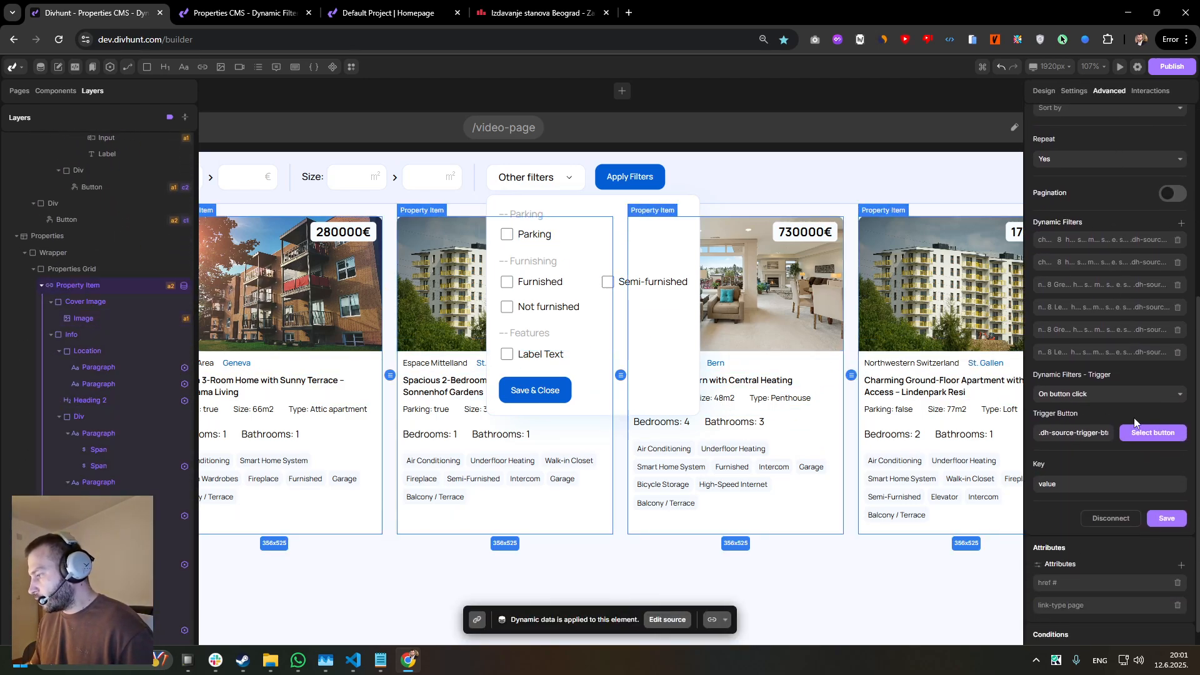
pyautogui.click(1181, 224)
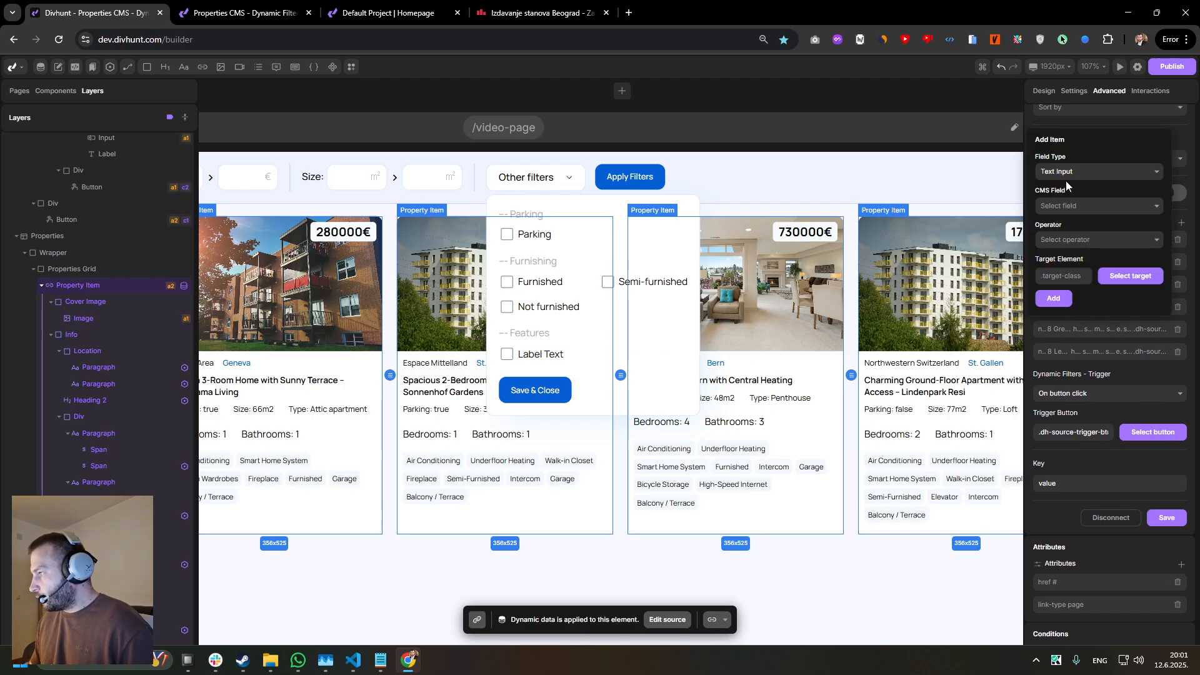
pyautogui.click(1066, 173)
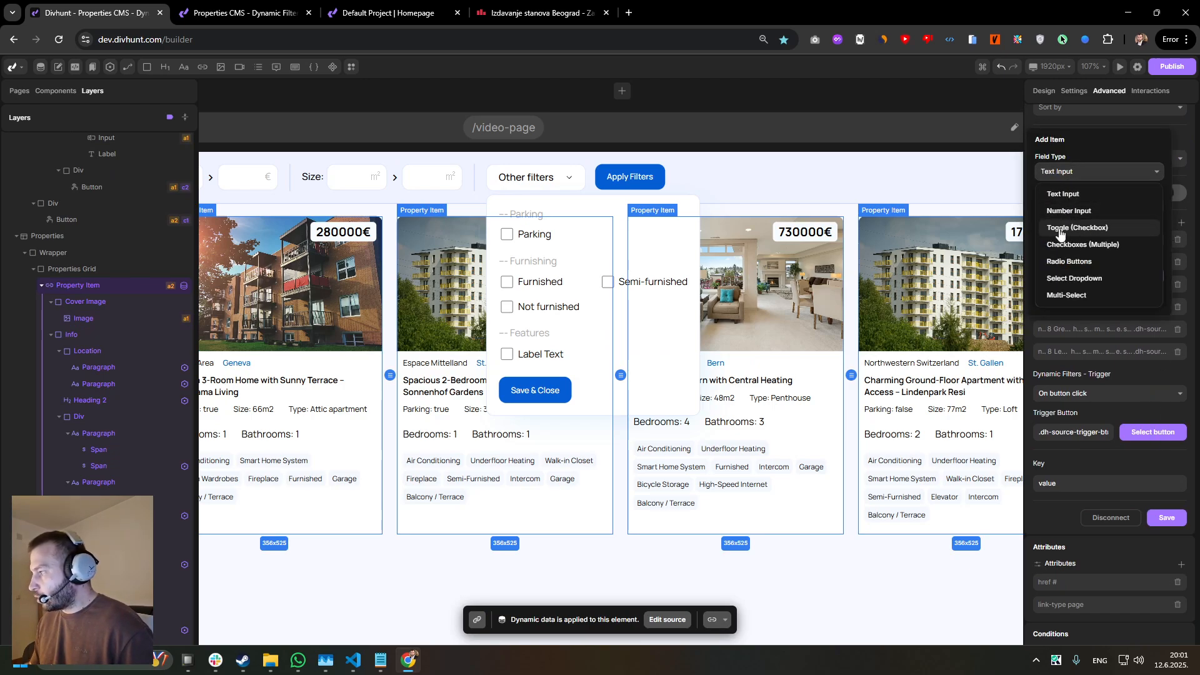
pyautogui.click(1061, 228)
pyautogui.click(1081, 207)
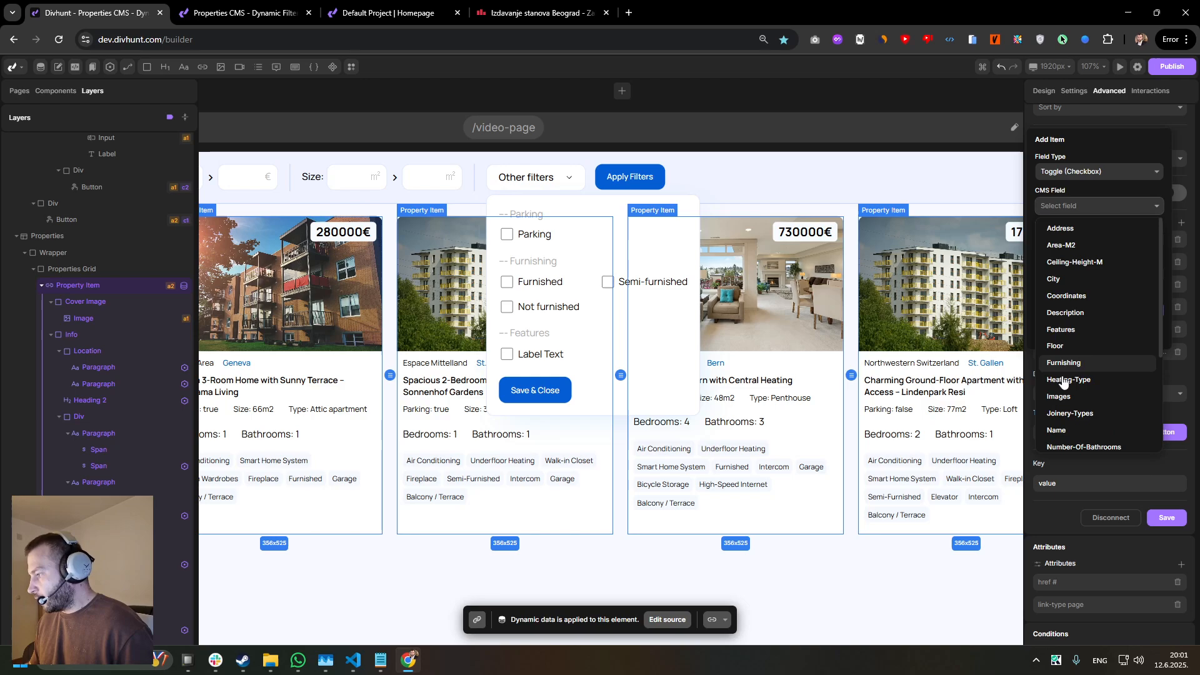
pyautogui.scroll(-3, 1070, 362)
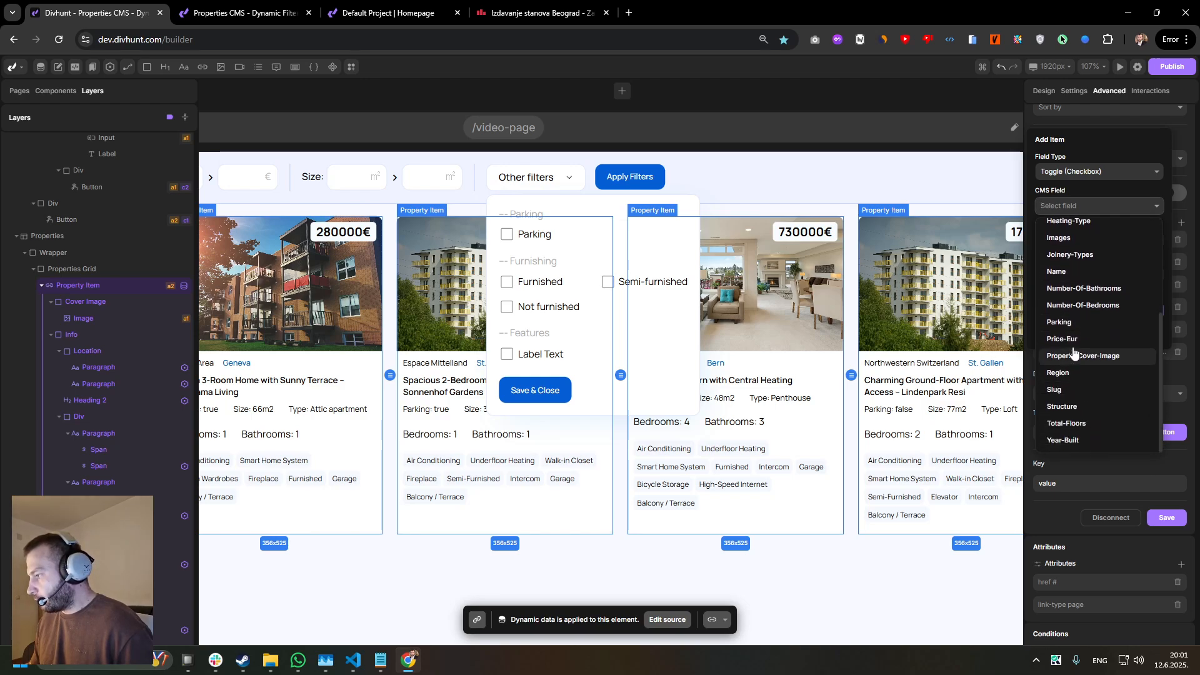
pyautogui.click(1071, 322)
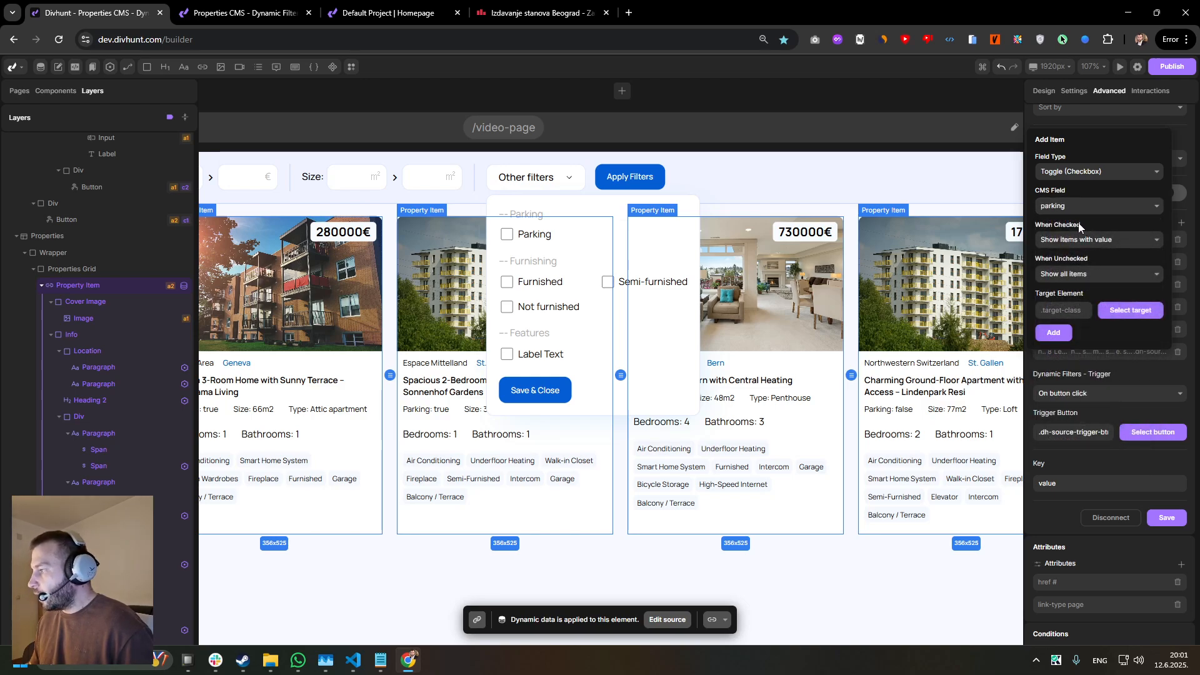
# - Have the parking filter show items with value when checked and all items when unchecked, and add it with the Parking checkbox as target
pyautogui.click(1071, 241)
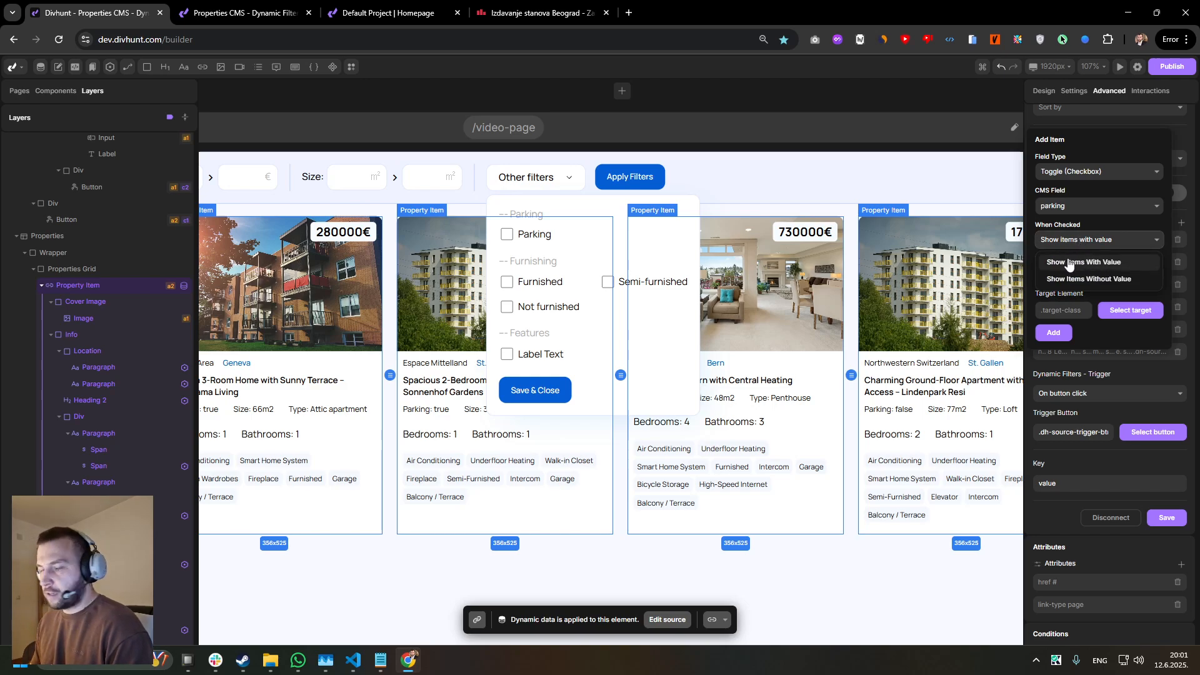
pyautogui.click(1077, 262)
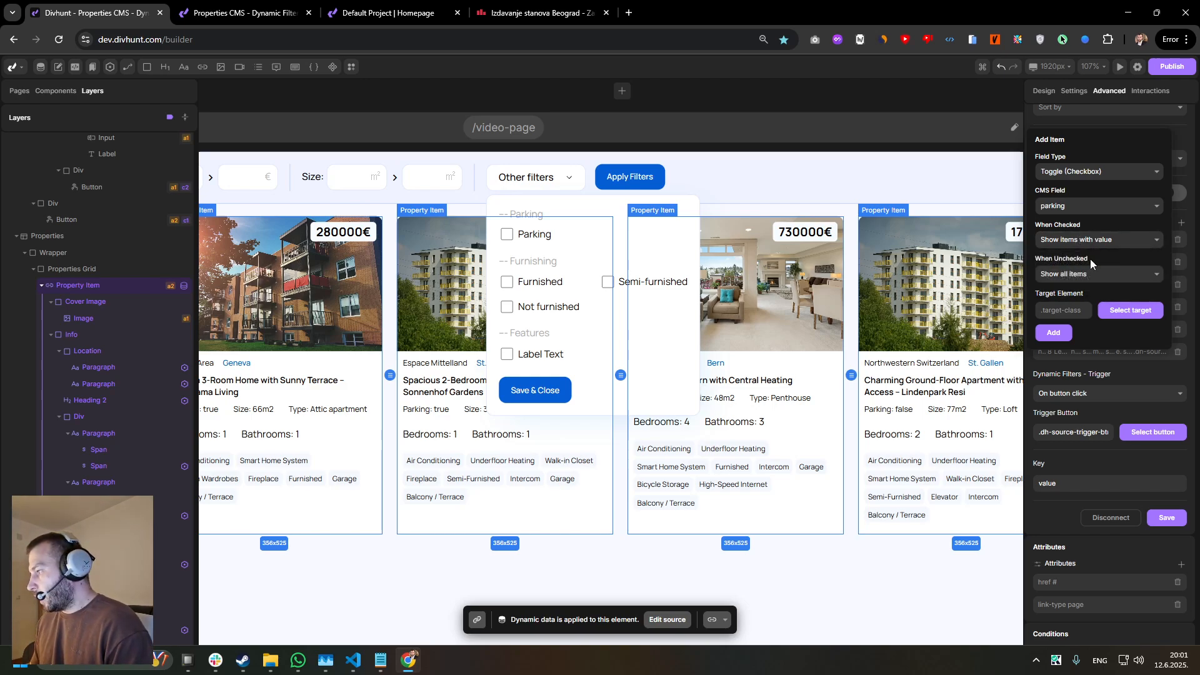
pyautogui.click(1086, 277)
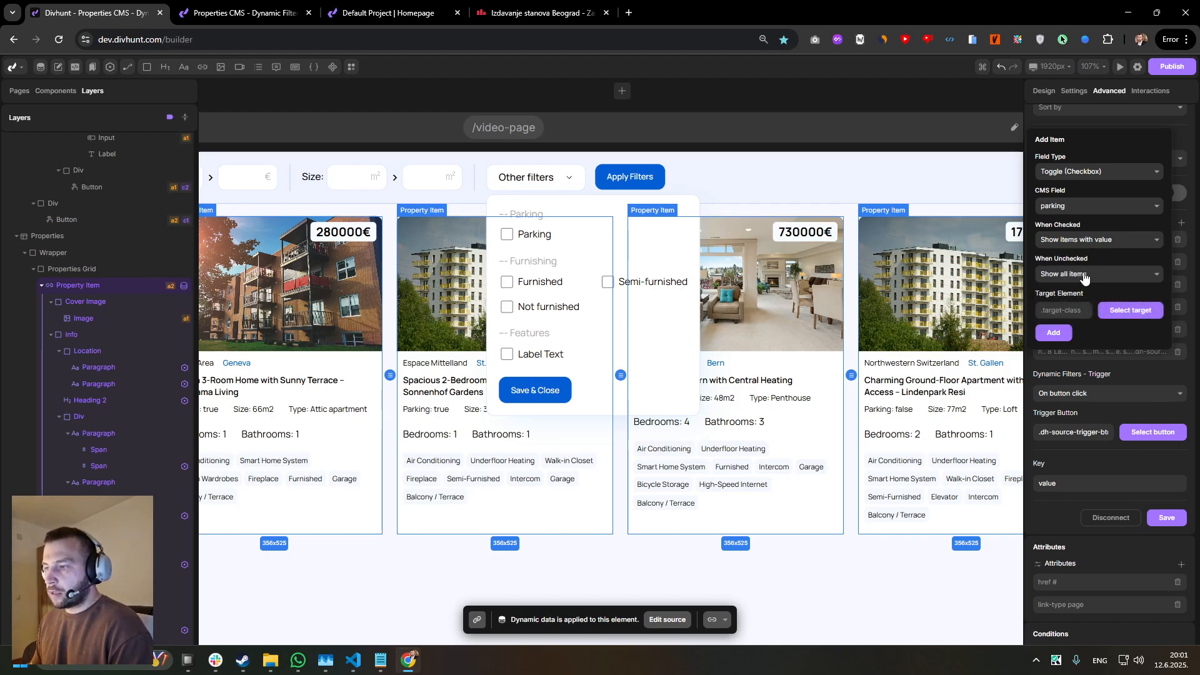
pyautogui.click(1084, 279)
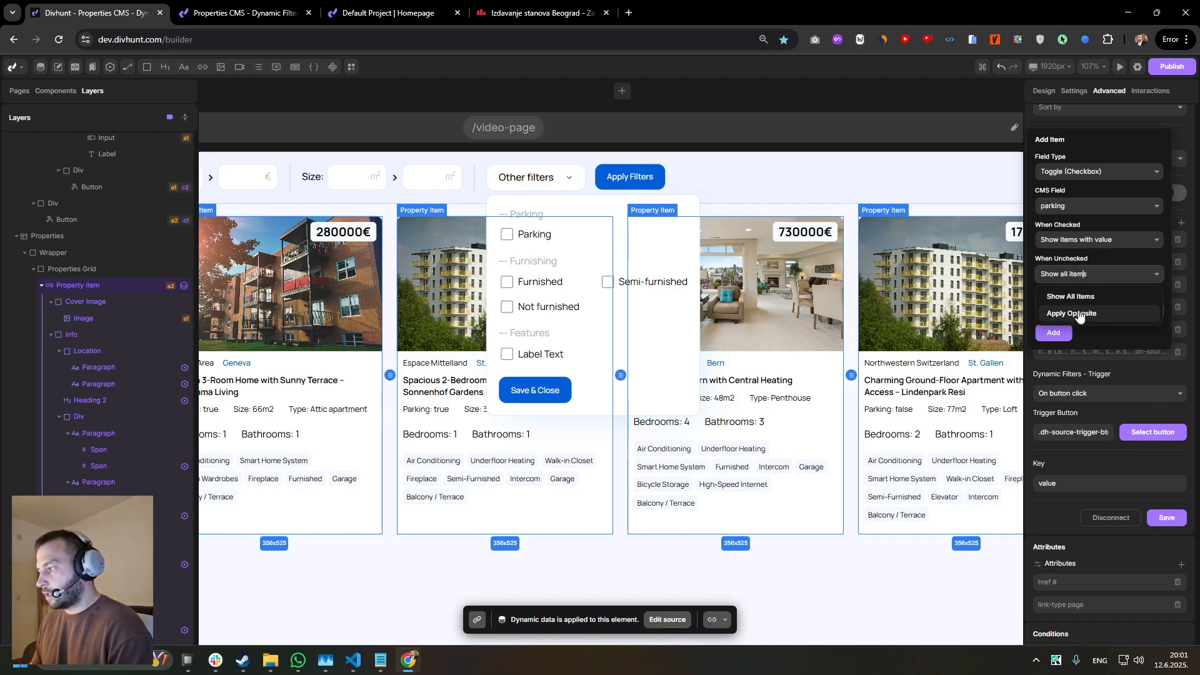
pyautogui.click(1068, 317)
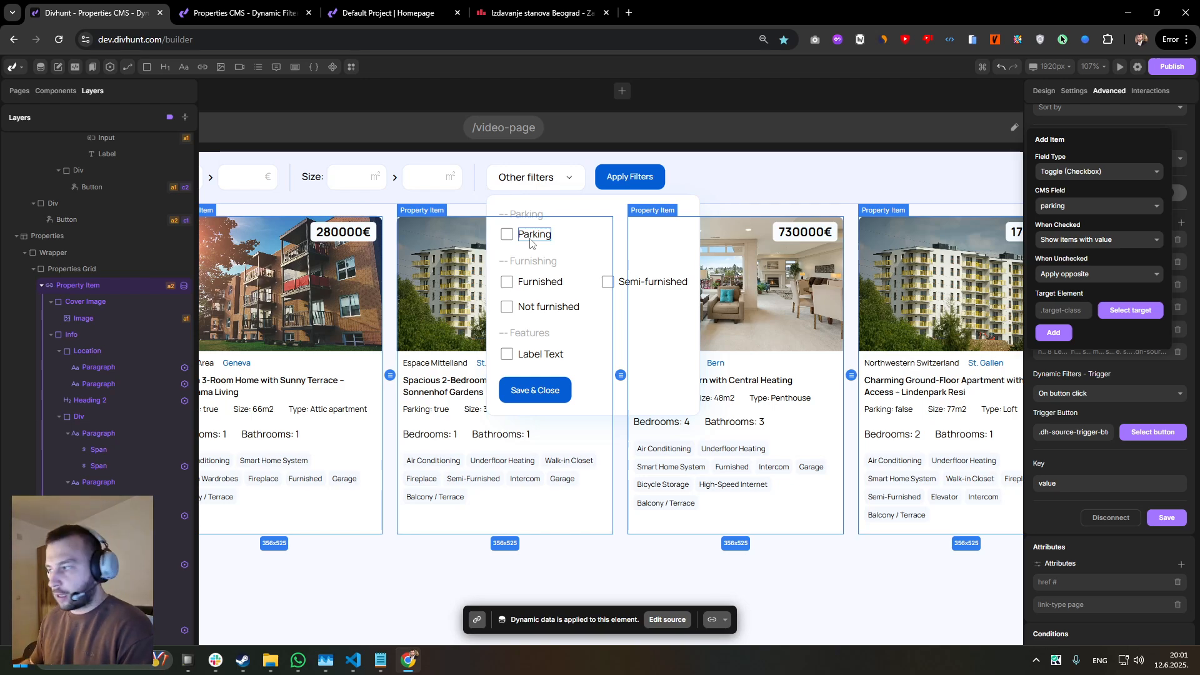
pyautogui.click(1116, 275)
pyautogui.click(1063, 297)
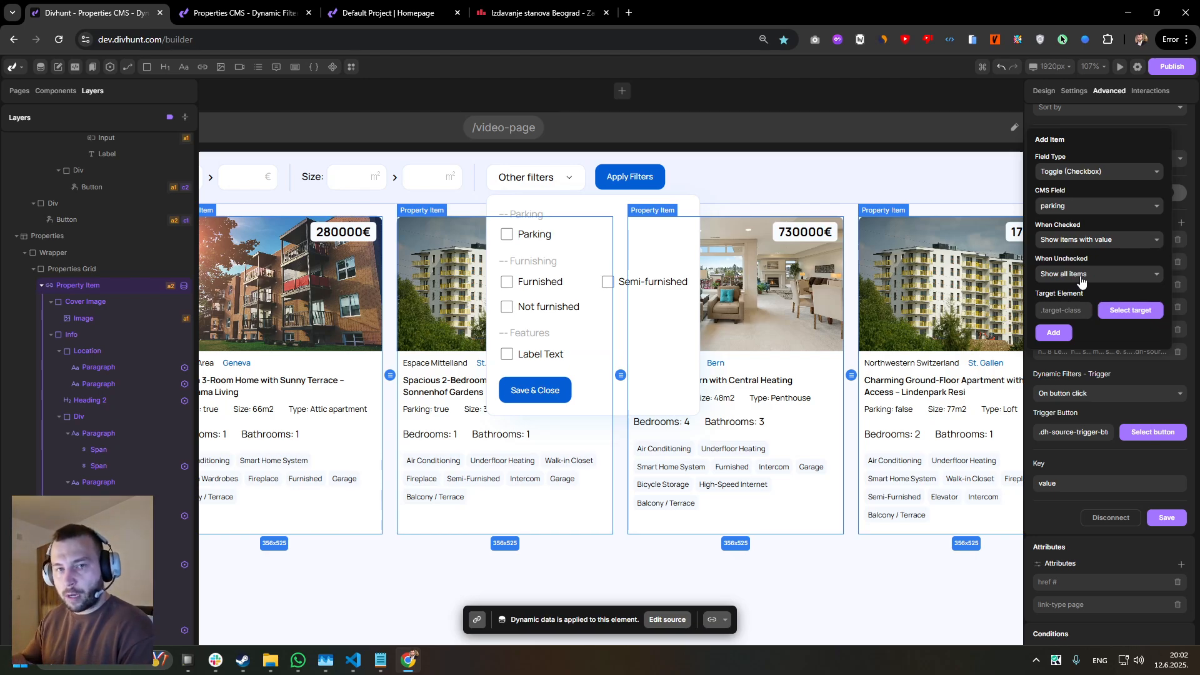
pyautogui.click(1122, 310)
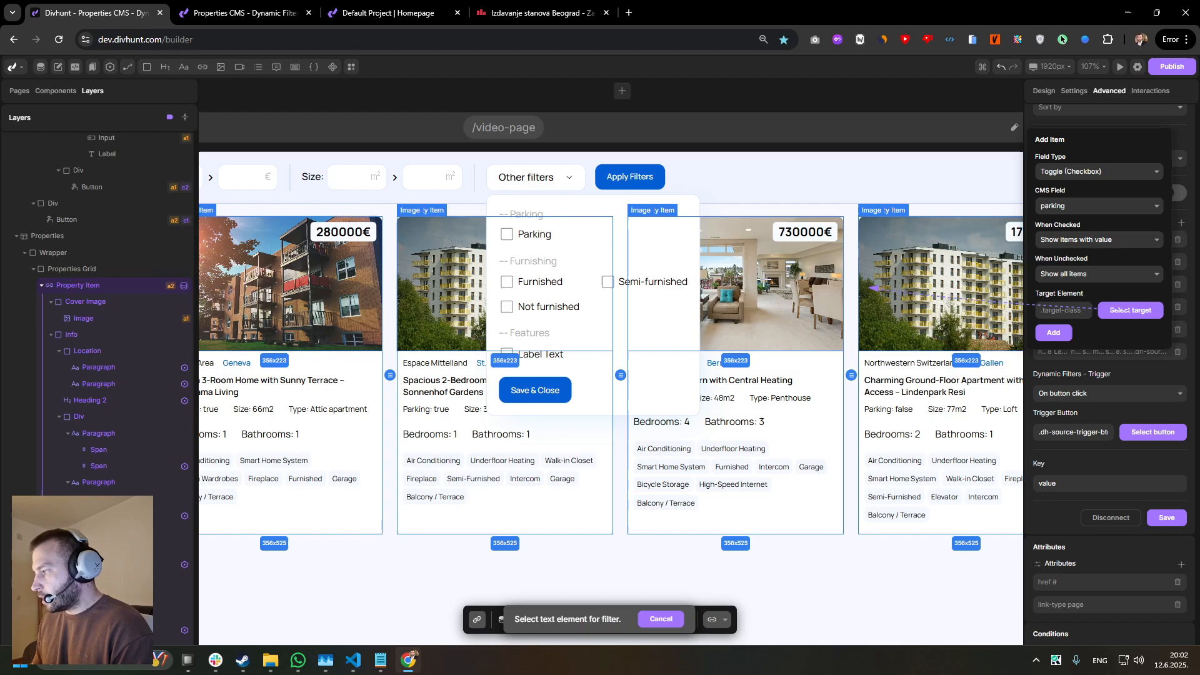
pyautogui.click(509, 237)
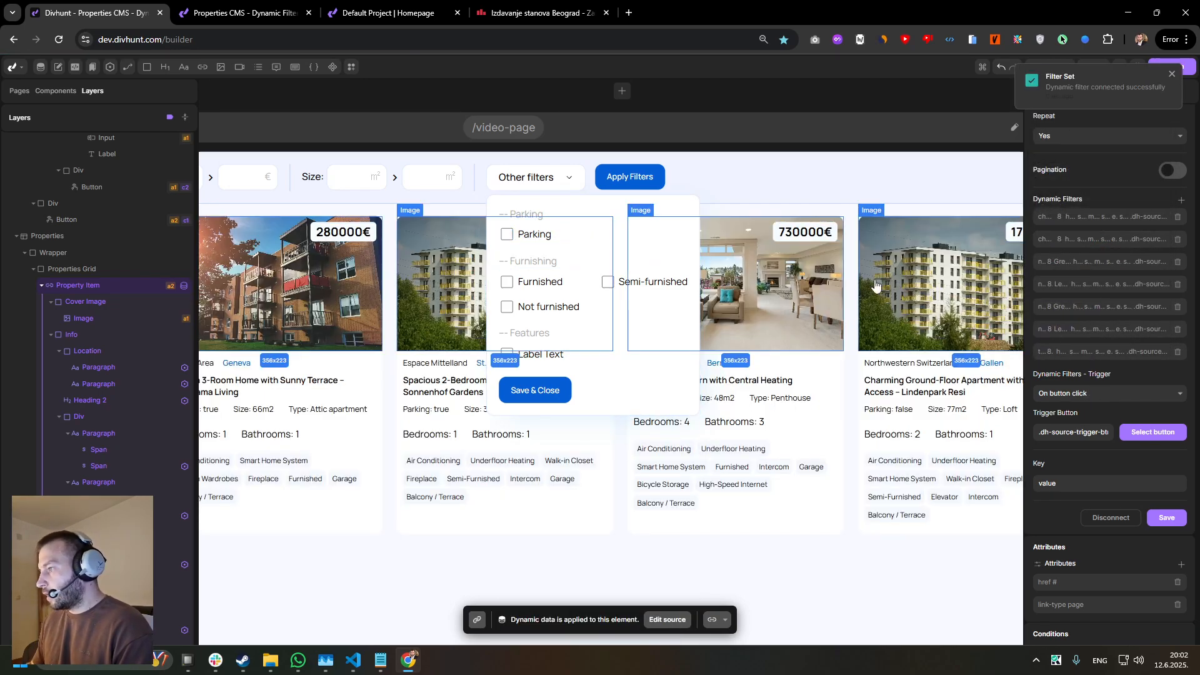
# - Inspect the Furnishing group's Checkboxes Grid and its Furnished checkbox in the Other filters dropdown
pyautogui.click(566, 289)
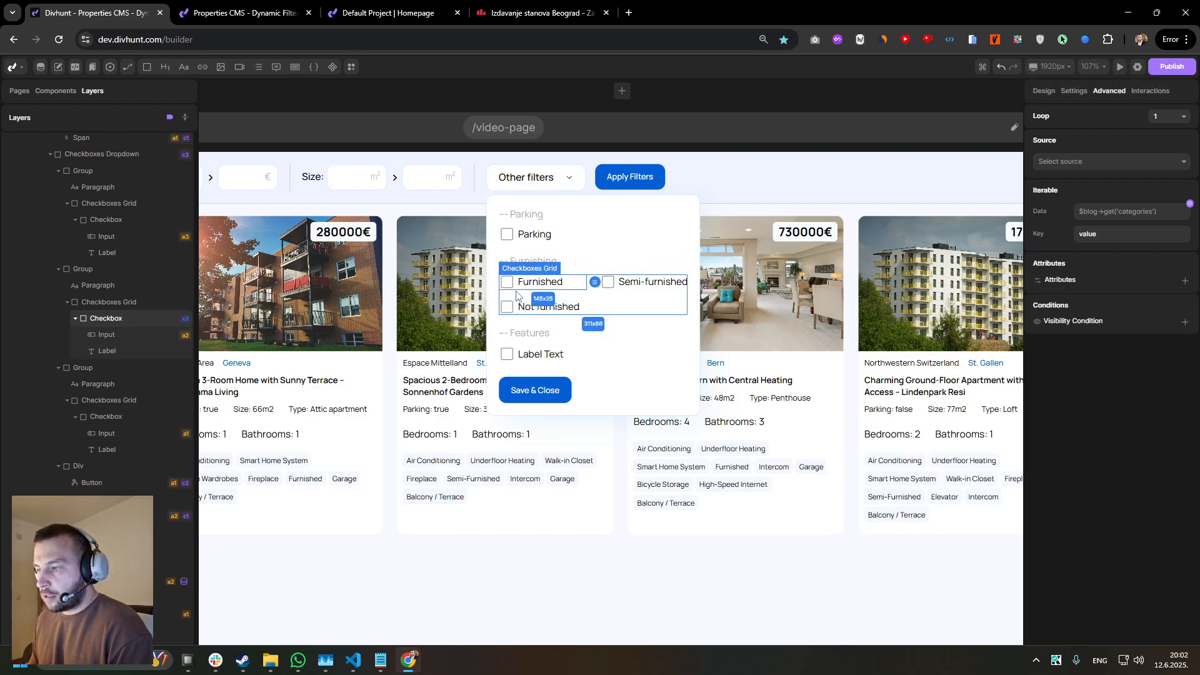
pyautogui.click(593, 293)
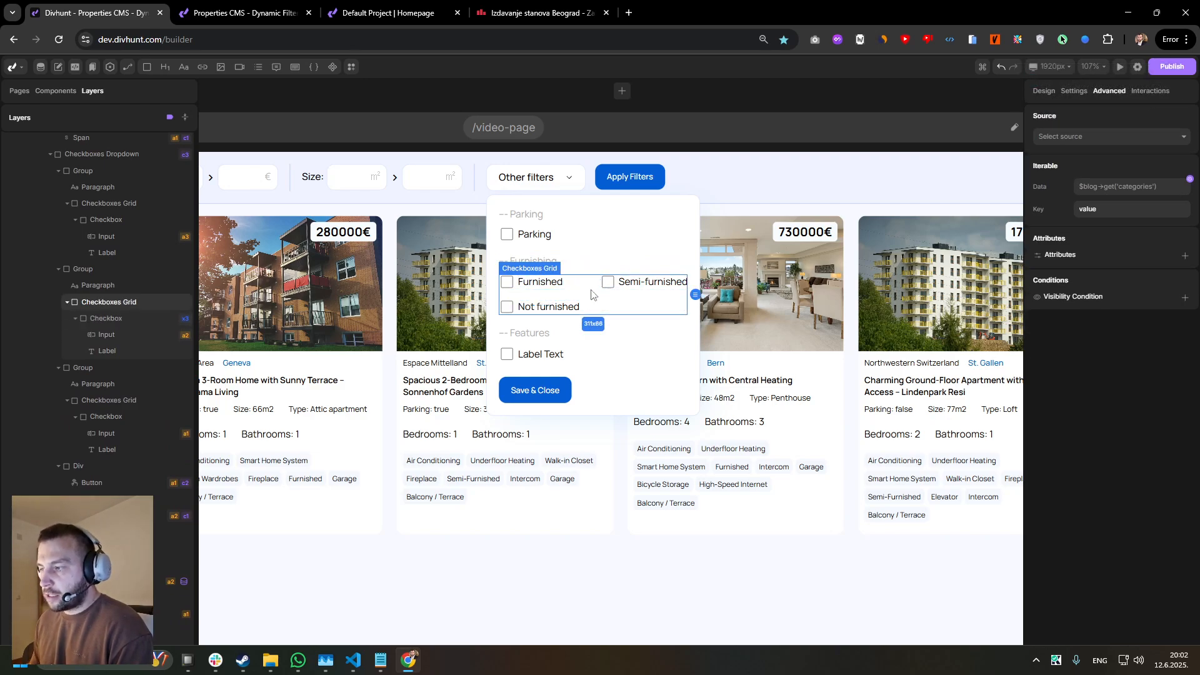
pyautogui.click(516, 286)
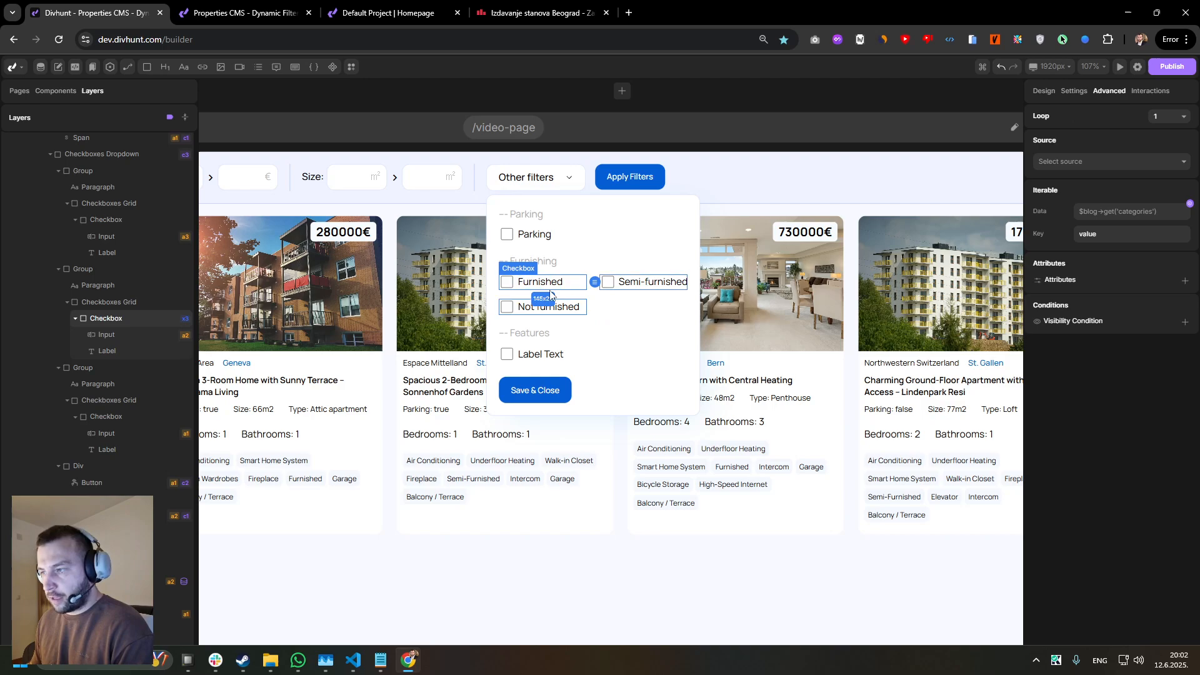
pyautogui.click(624, 288)
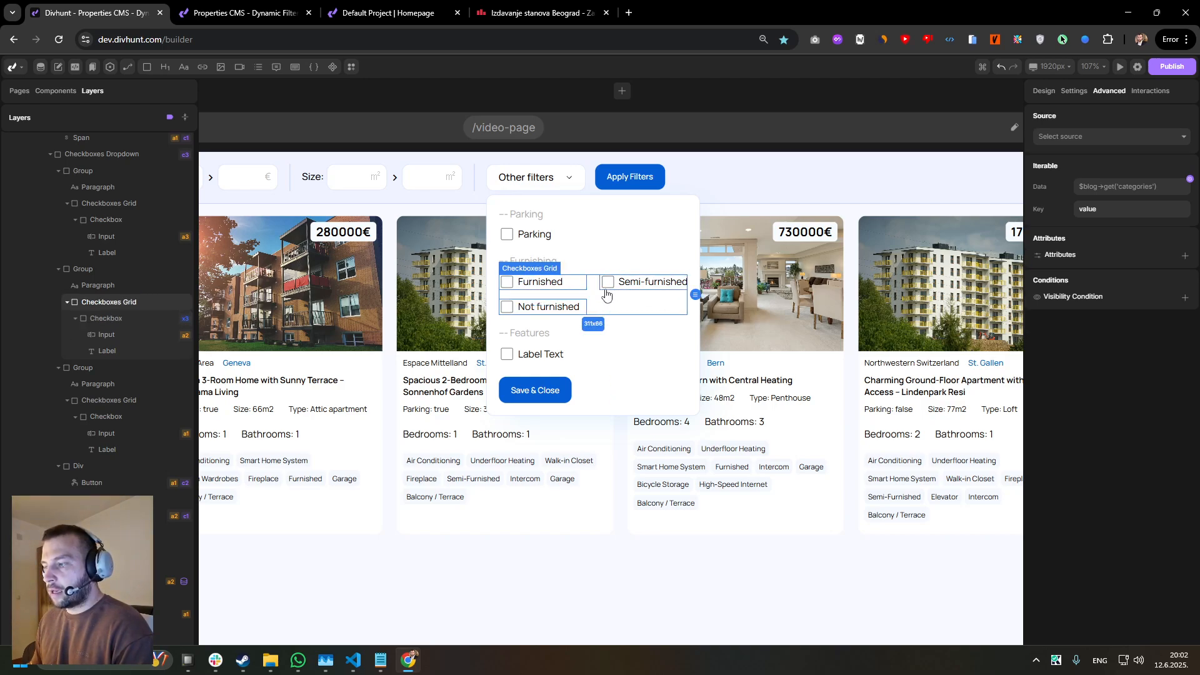
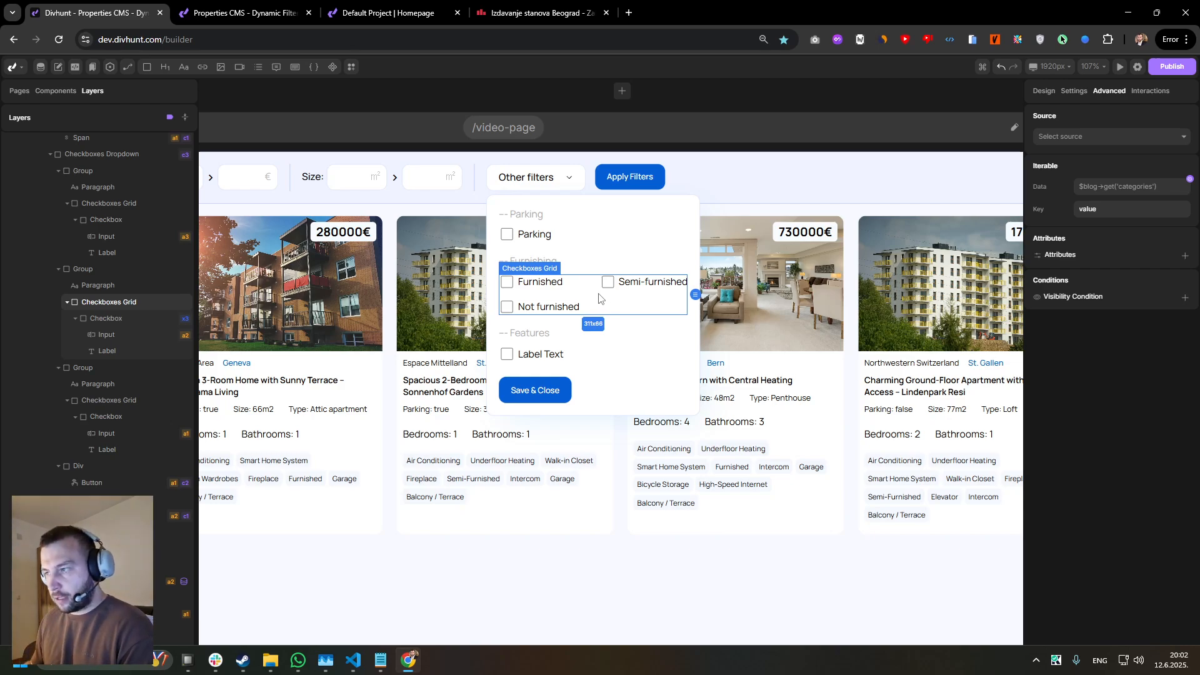
pyautogui.click(522, 287)
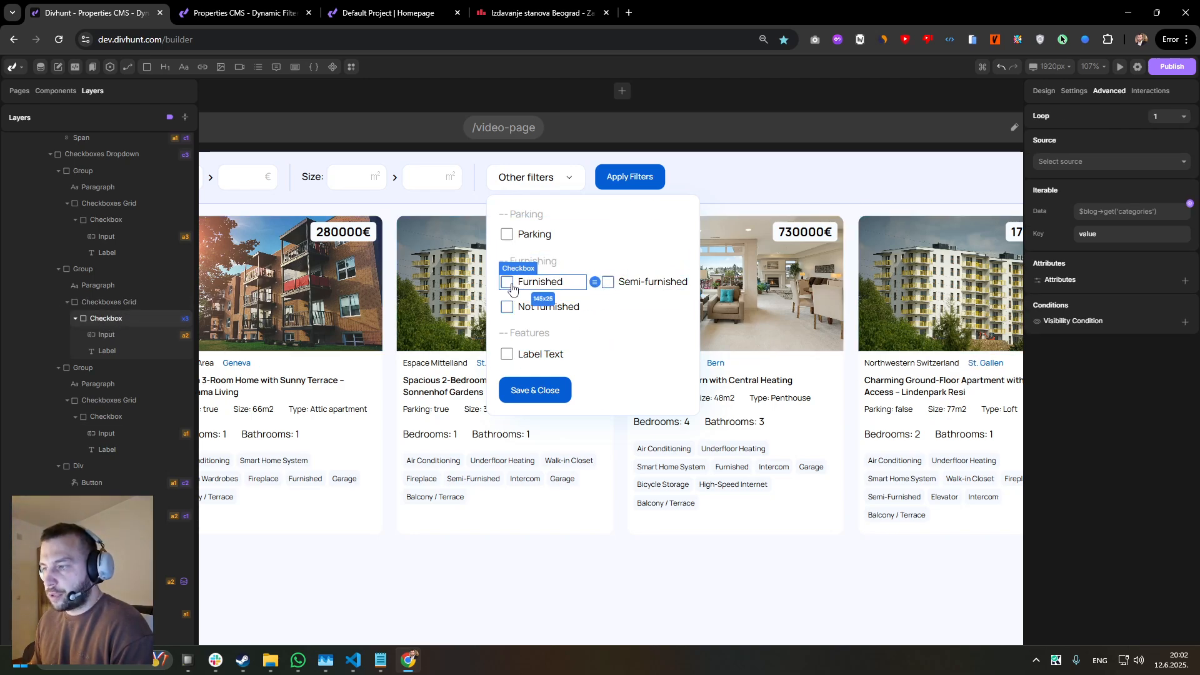
# - Check the Furnishing field's type and options in the Properties collection structure, and close its settings
pyautogui.click(41, 69)
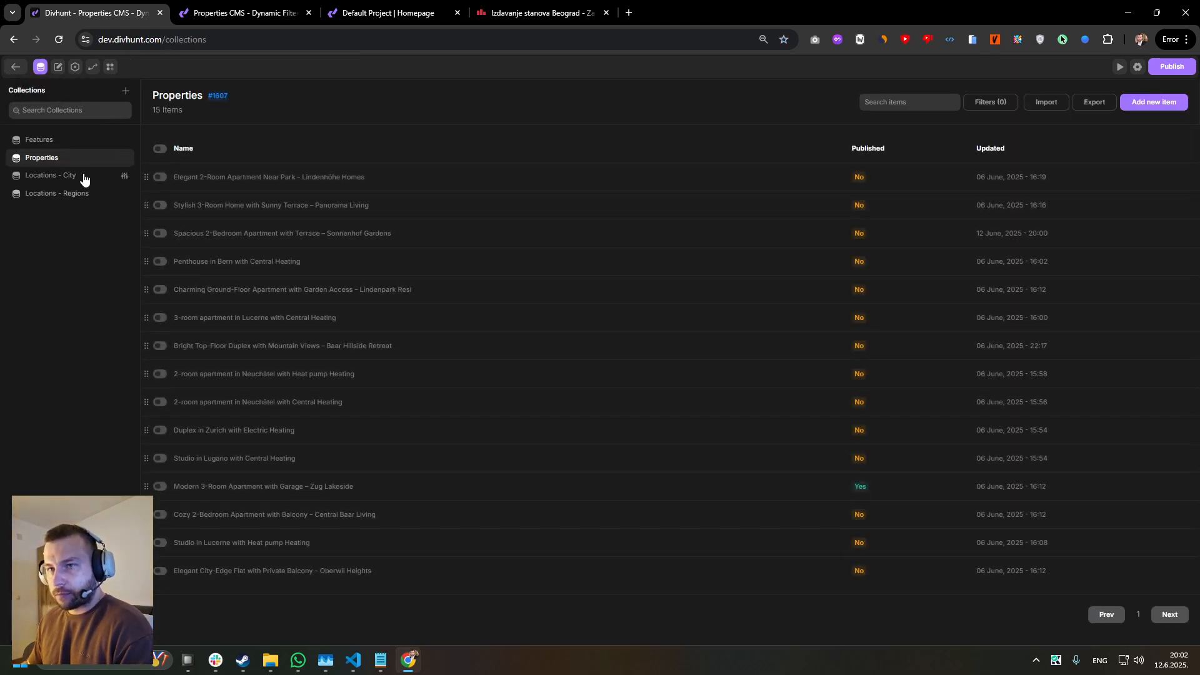
pyautogui.click(123, 159)
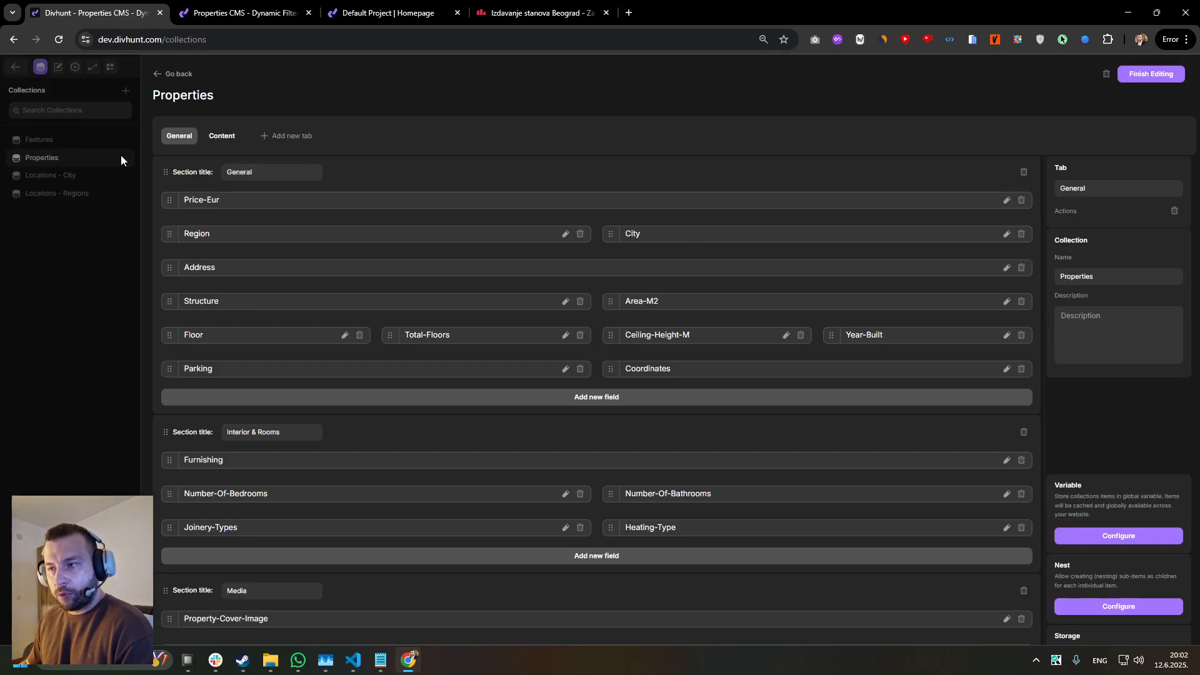
pyautogui.scroll(-3, 395, 333)
pyautogui.tripleClick(677, 375)
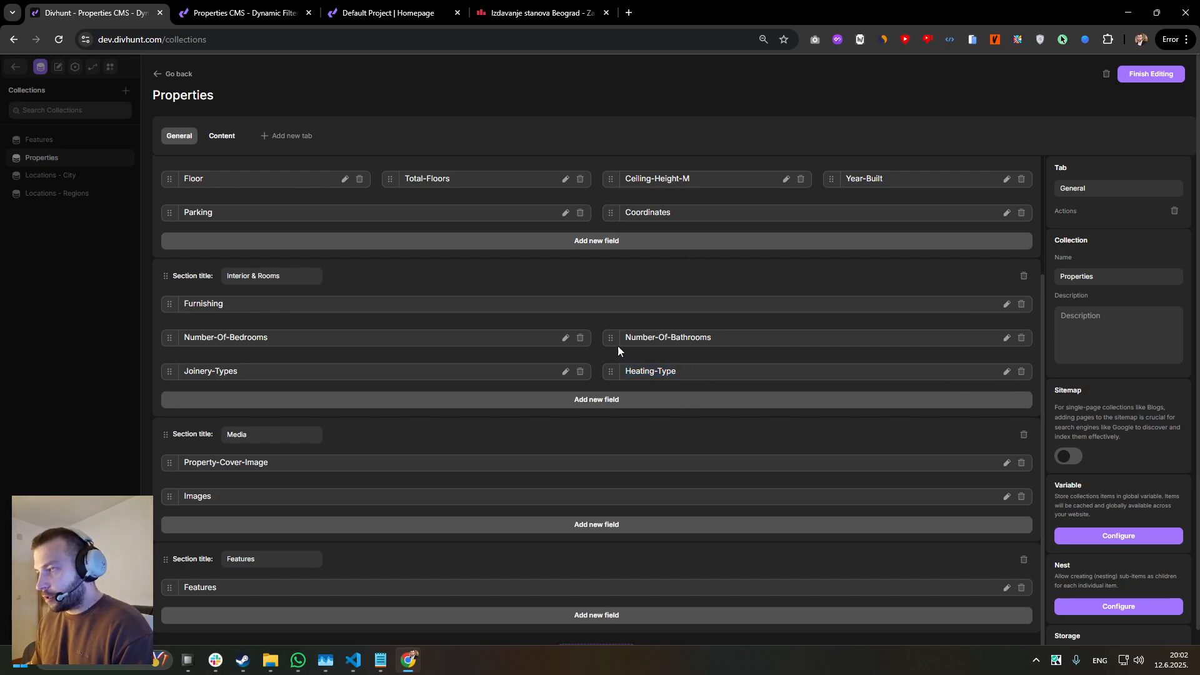
pyautogui.click(236, 9)
pyautogui.click(120, 9)
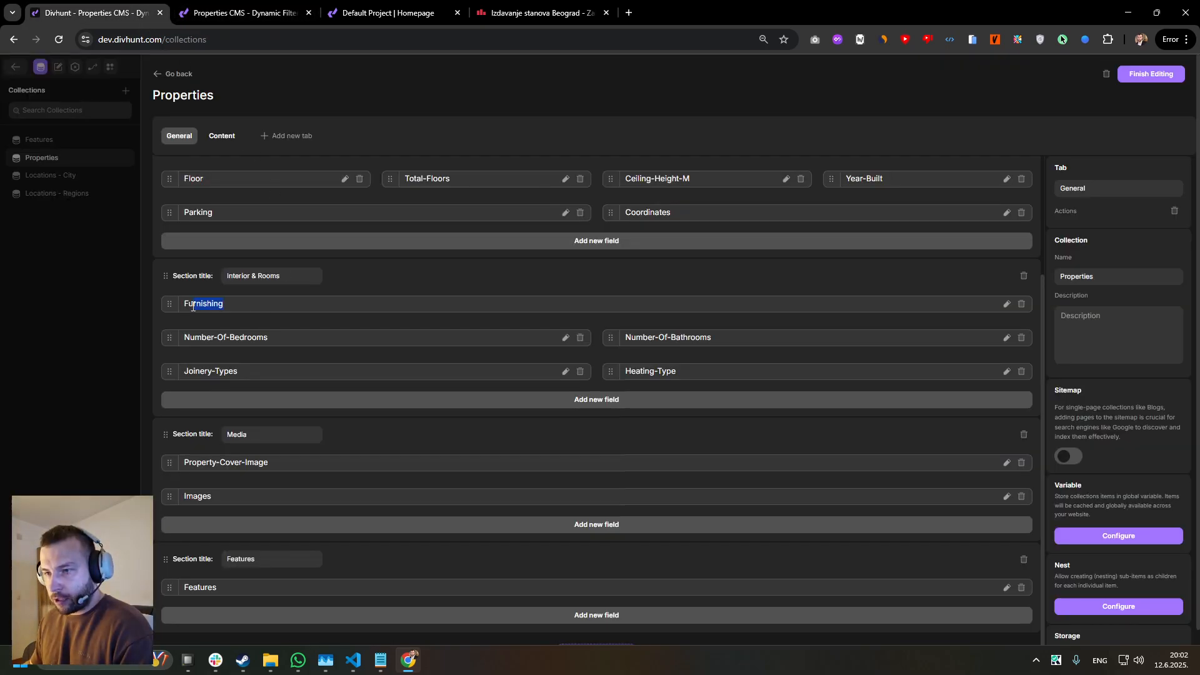
pyautogui.click(1007, 305)
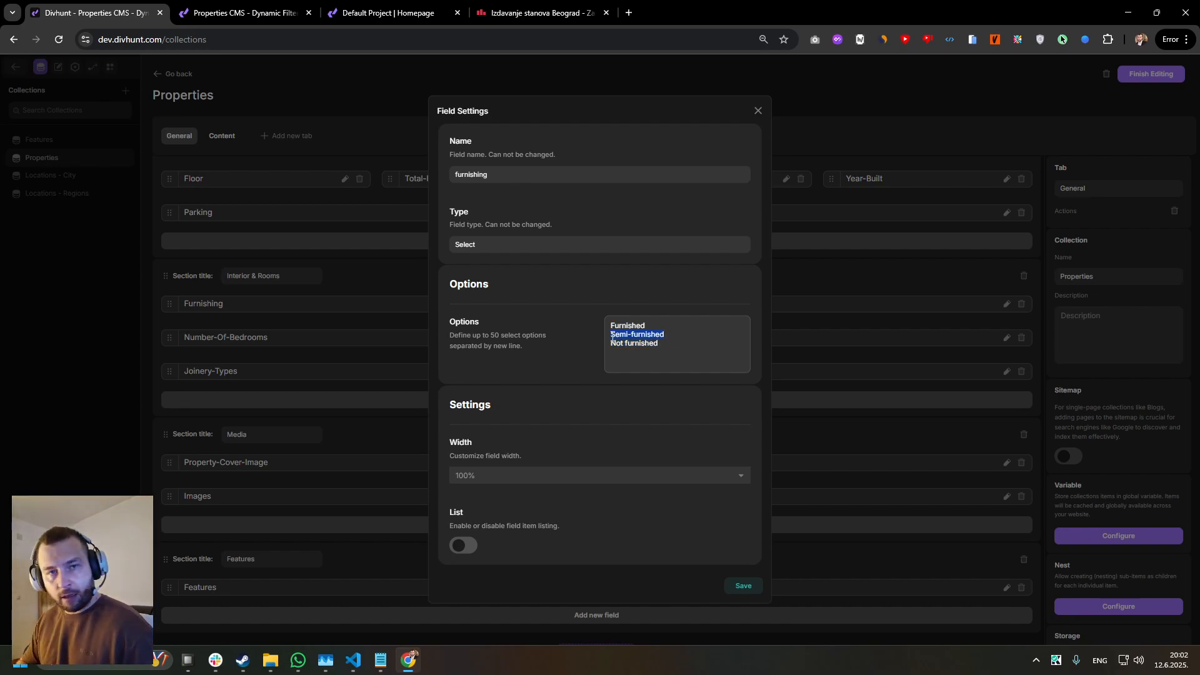
pyautogui.click(313, 17)
pyautogui.click(125, 13)
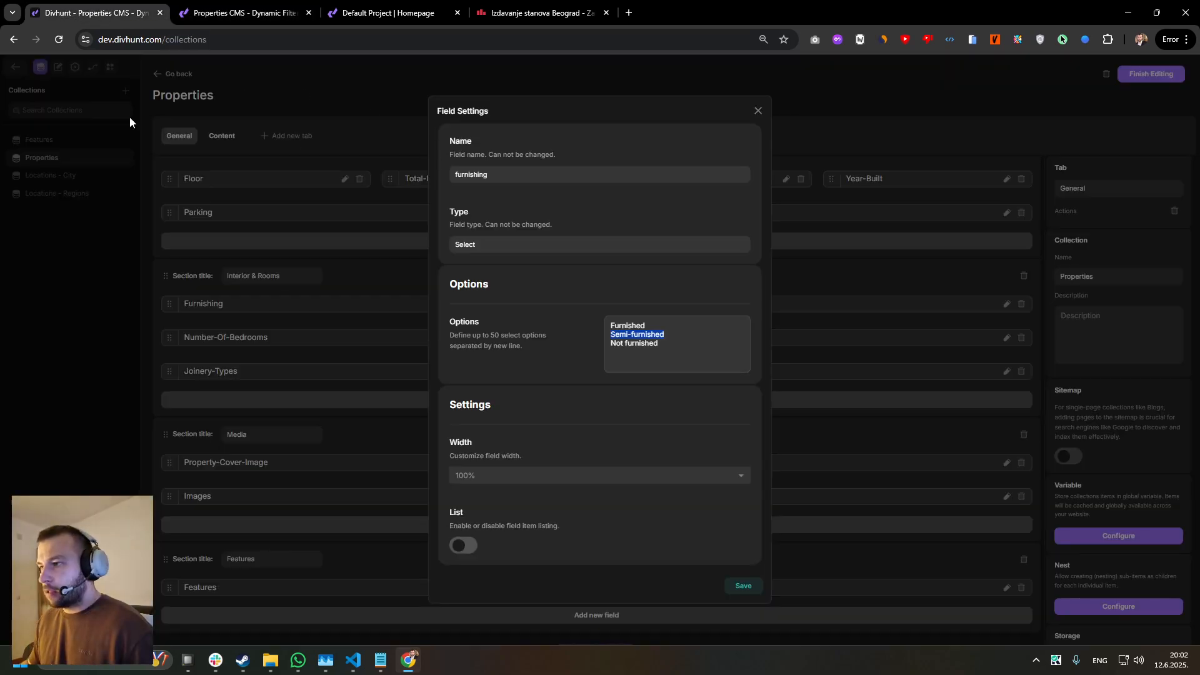
pyautogui.click(39, 70)
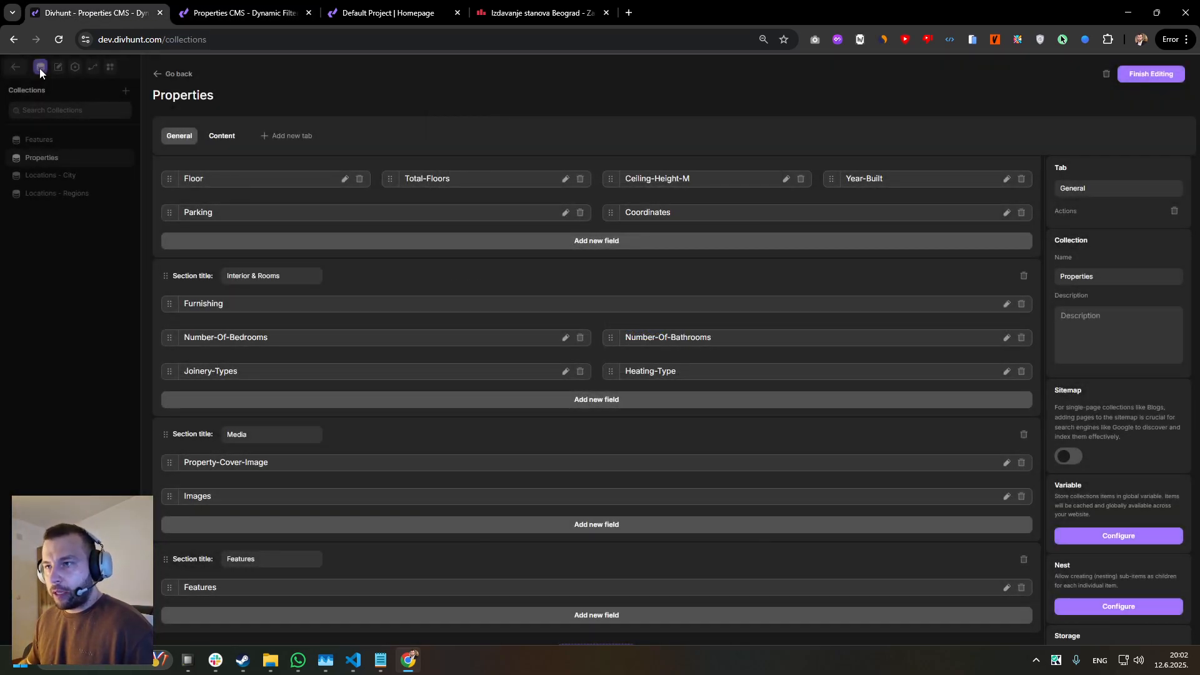
# - Return to the page builder and remove the dh-source-dyn-filter class attribute from the Furnished, Semi-furnished and Not furnished inputs
pyautogui.click(159, 75)
pyautogui.click(17, 67)
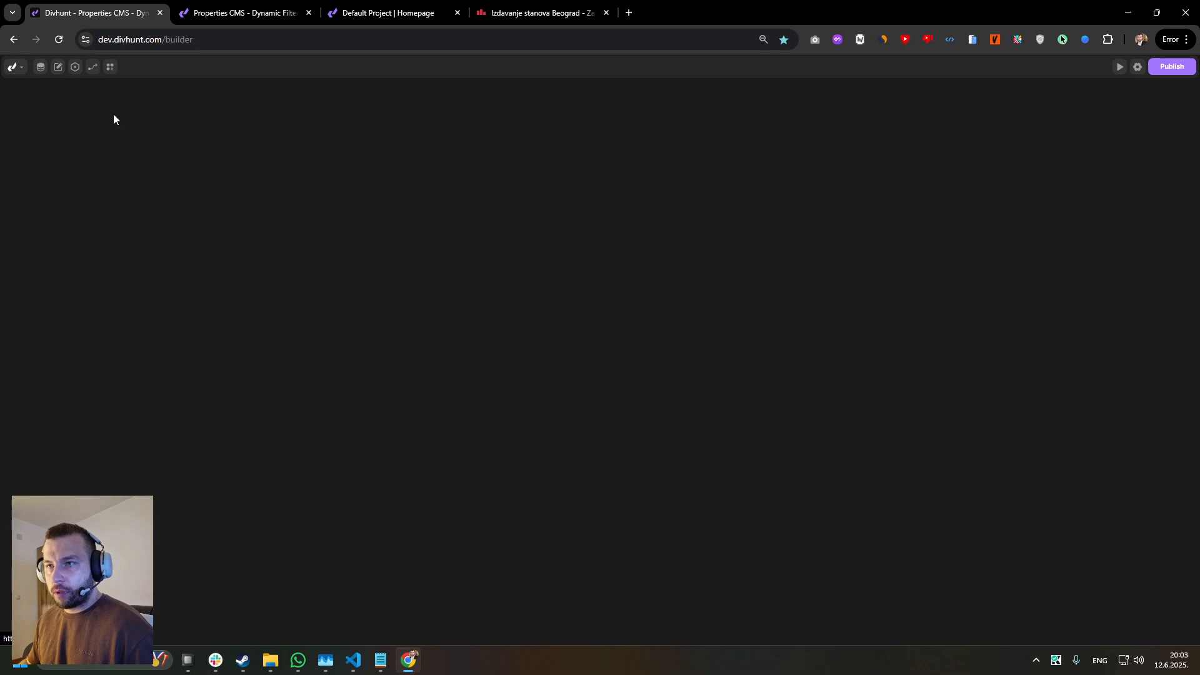
pyautogui.scroll(4, 588, 274)
pyautogui.click(448, 291)
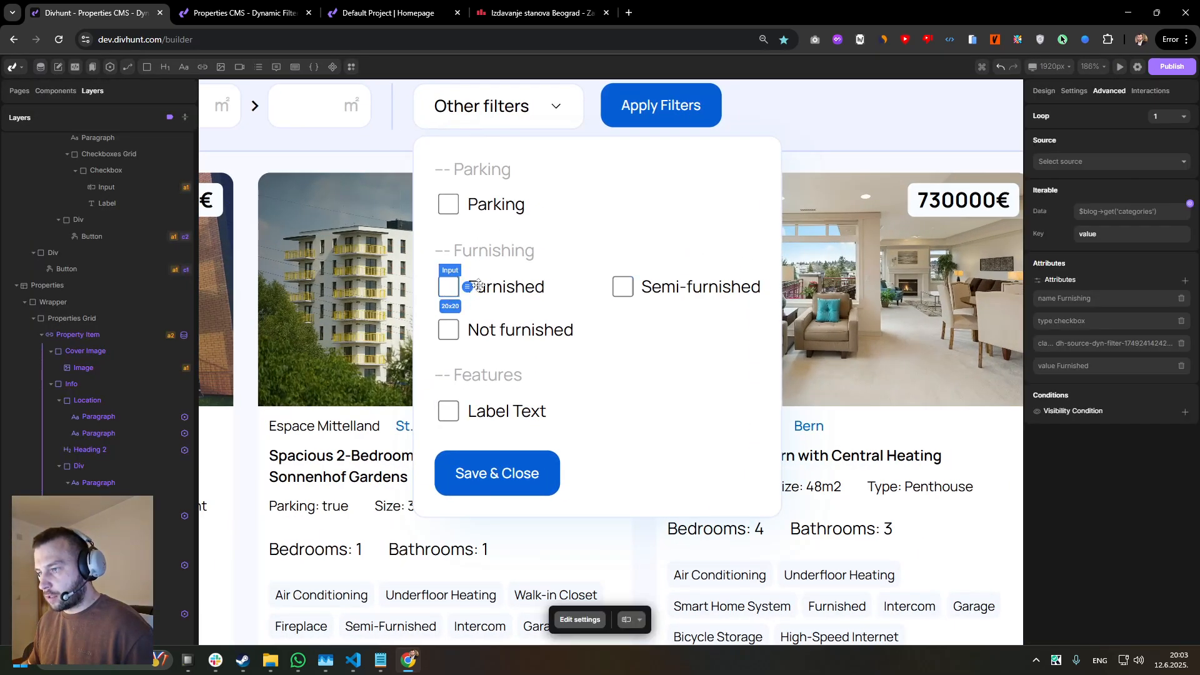
pyautogui.click(1182, 343)
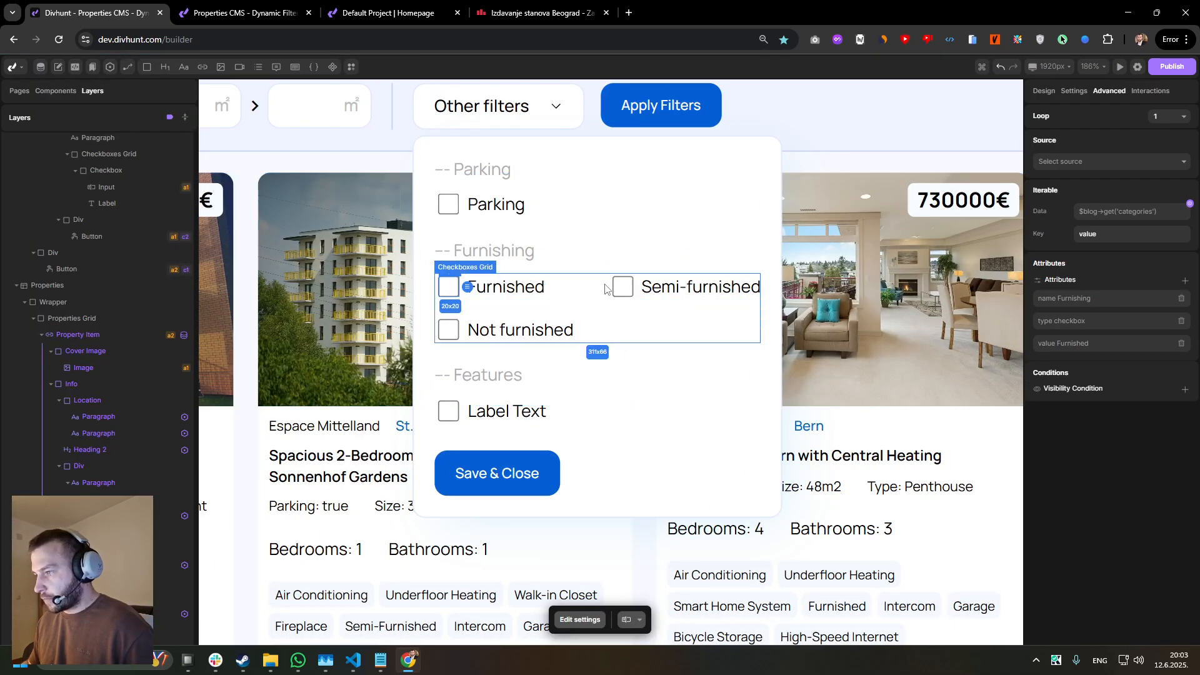
pyautogui.click(624, 287)
pyautogui.click(1182, 344)
pyautogui.click(454, 328)
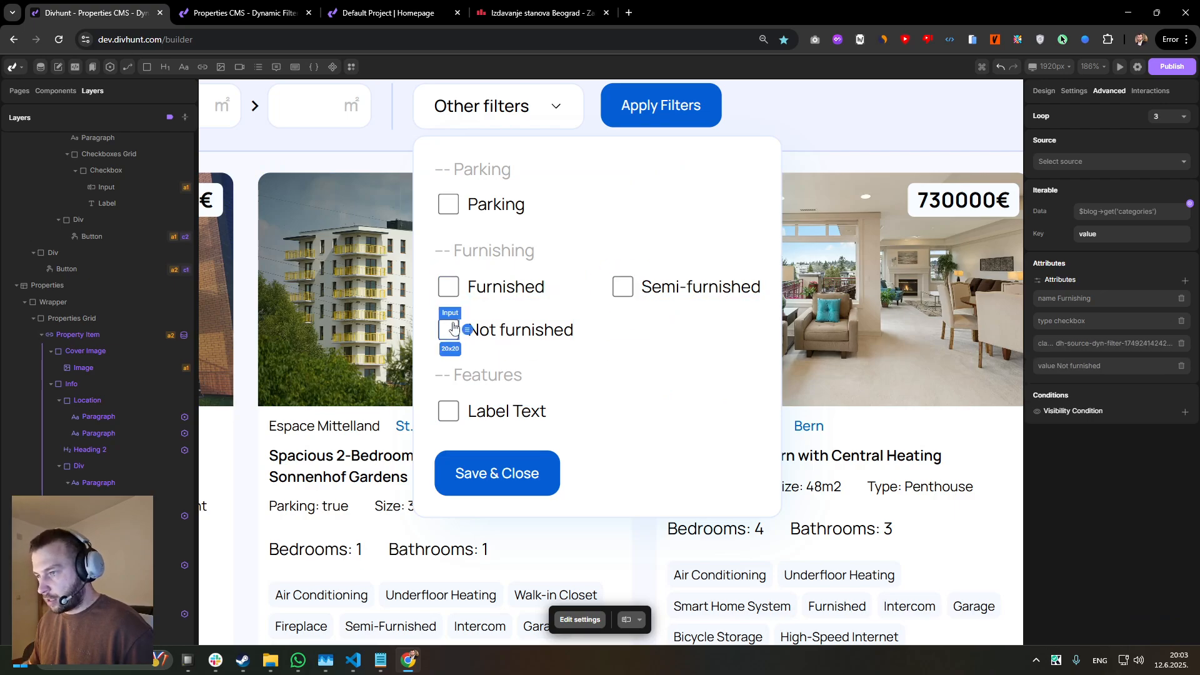
pyautogui.click(1182, 343)
# - Check the Name and Value settings of the Furnished, Semi-furnished and Not furnished checkbox inputs
pyautogui.click(450, 287)
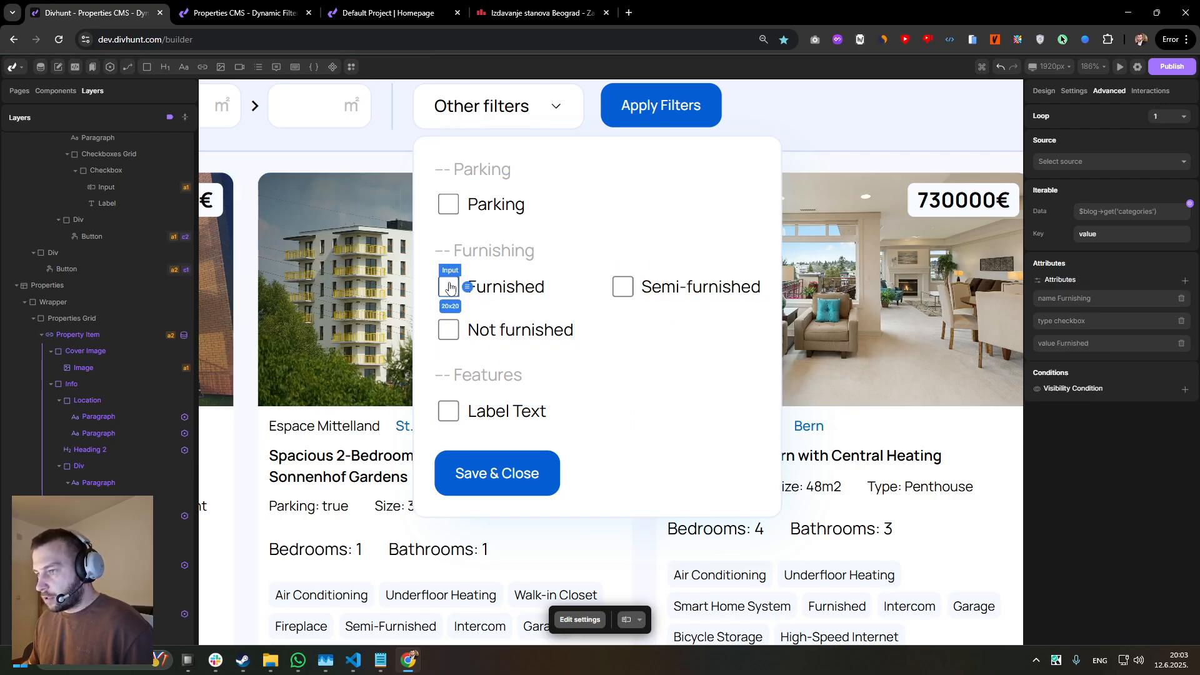
pyautogui.click(1076, 92)
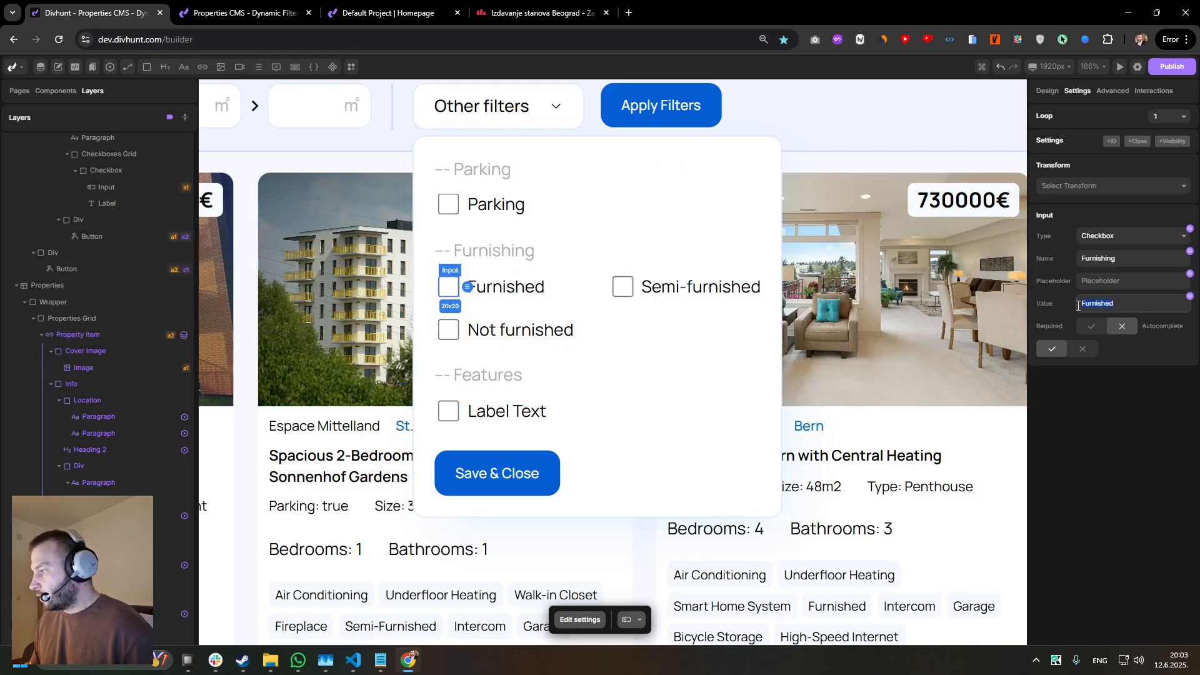
pyautogui.click(641, 300)
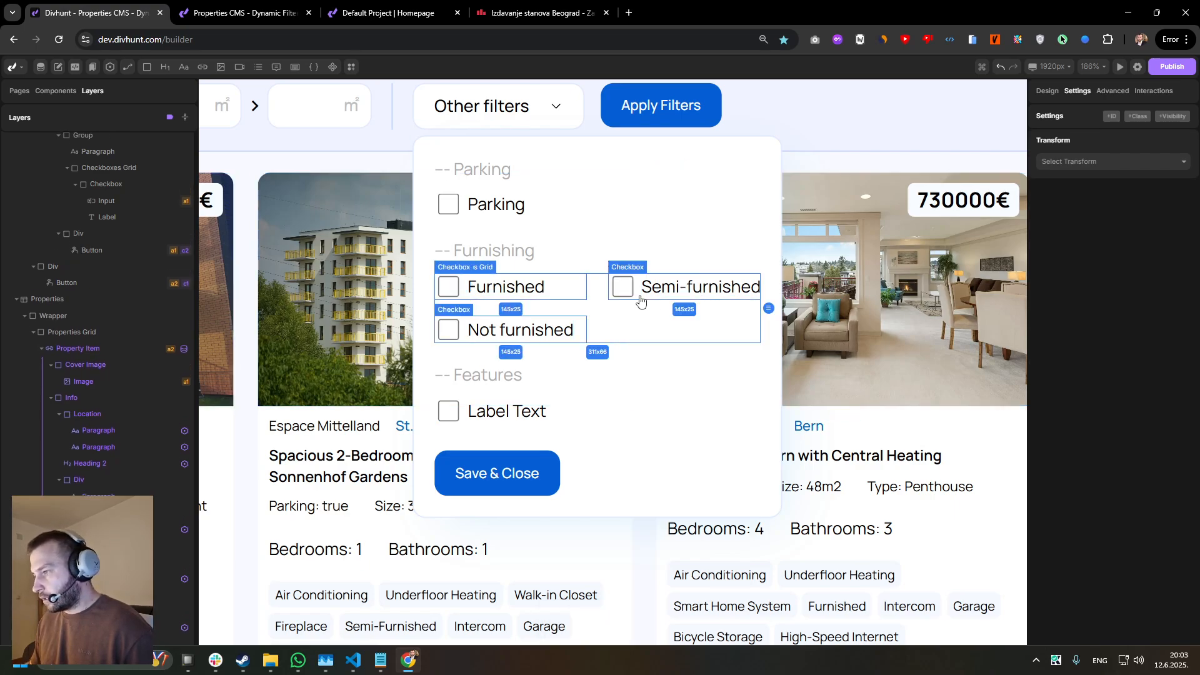
pyautogui.click(641, 300)
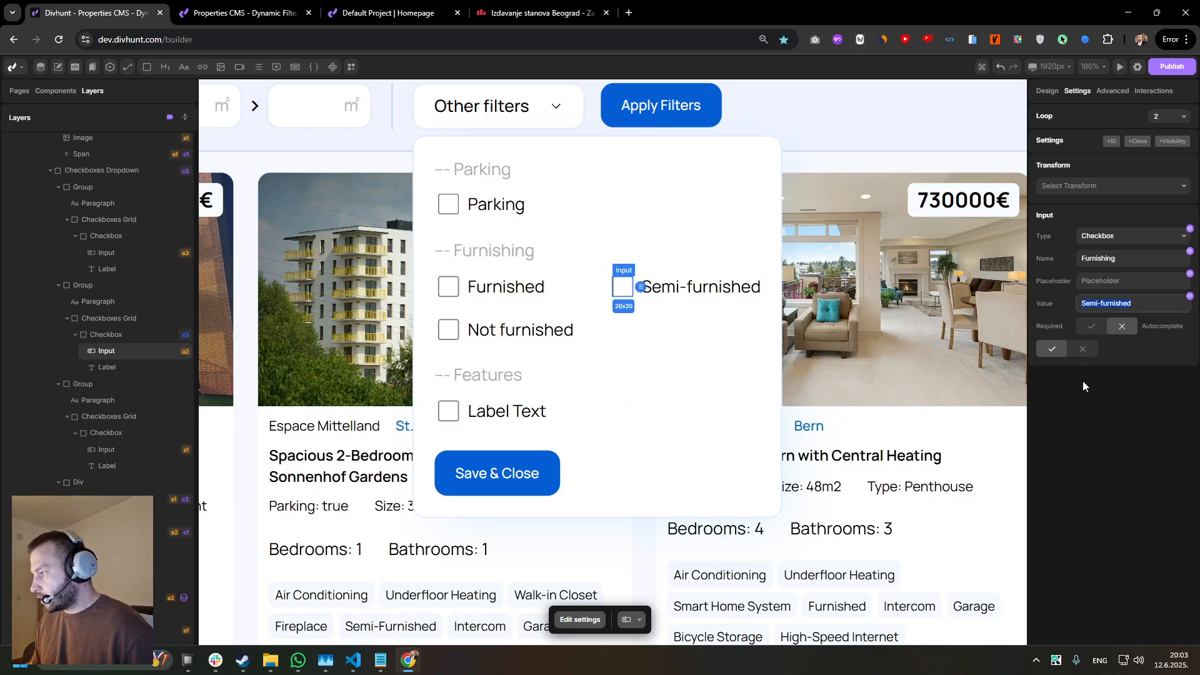
pyautogui.click(460, 333)
pyautogui.click(461, 334)
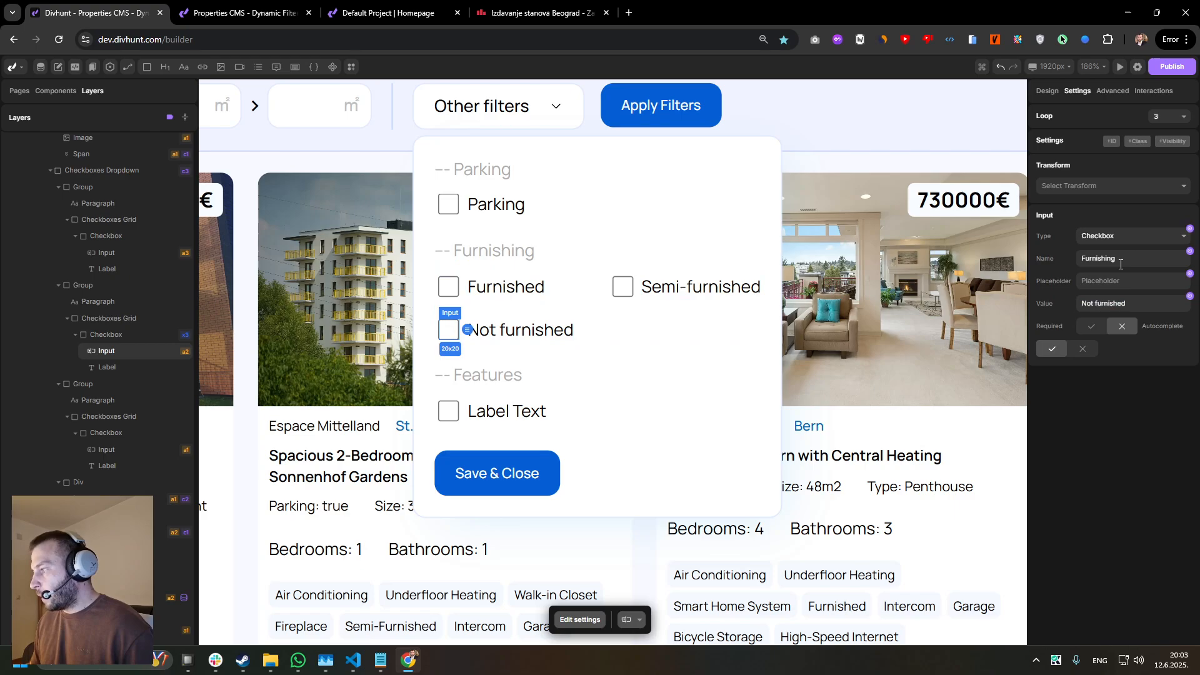
pyautogui.doubleClick(1093, 262)
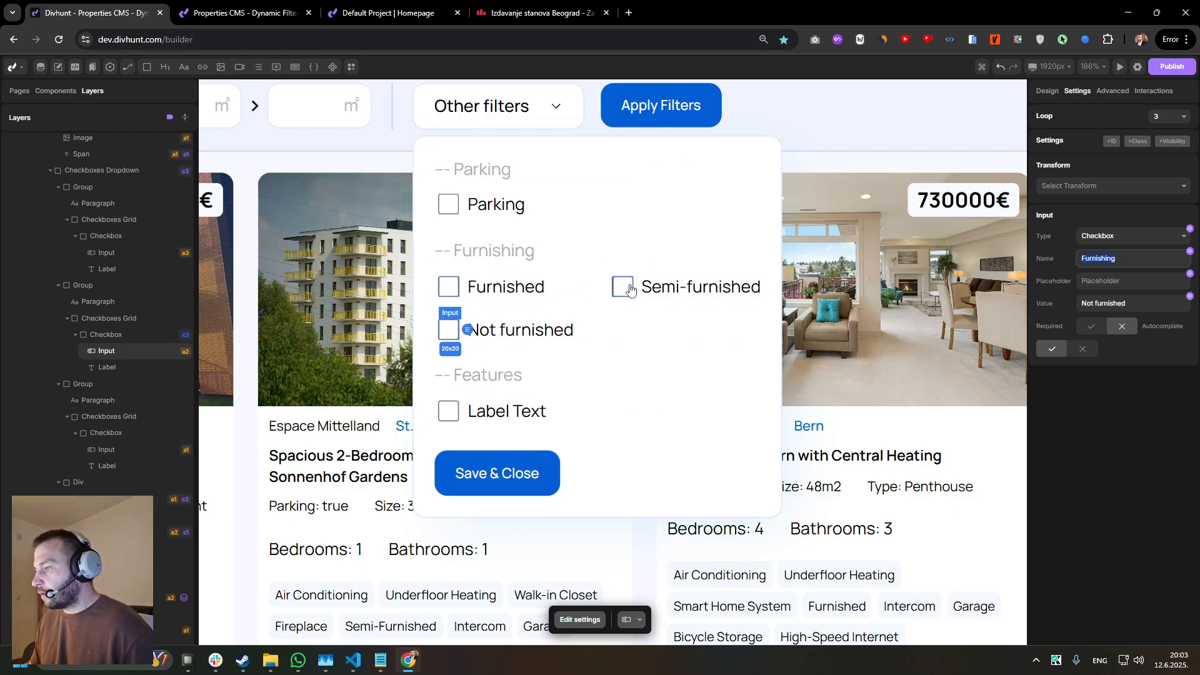
pyautogui.click(674, 256)
pyautogui.click(619, 288)
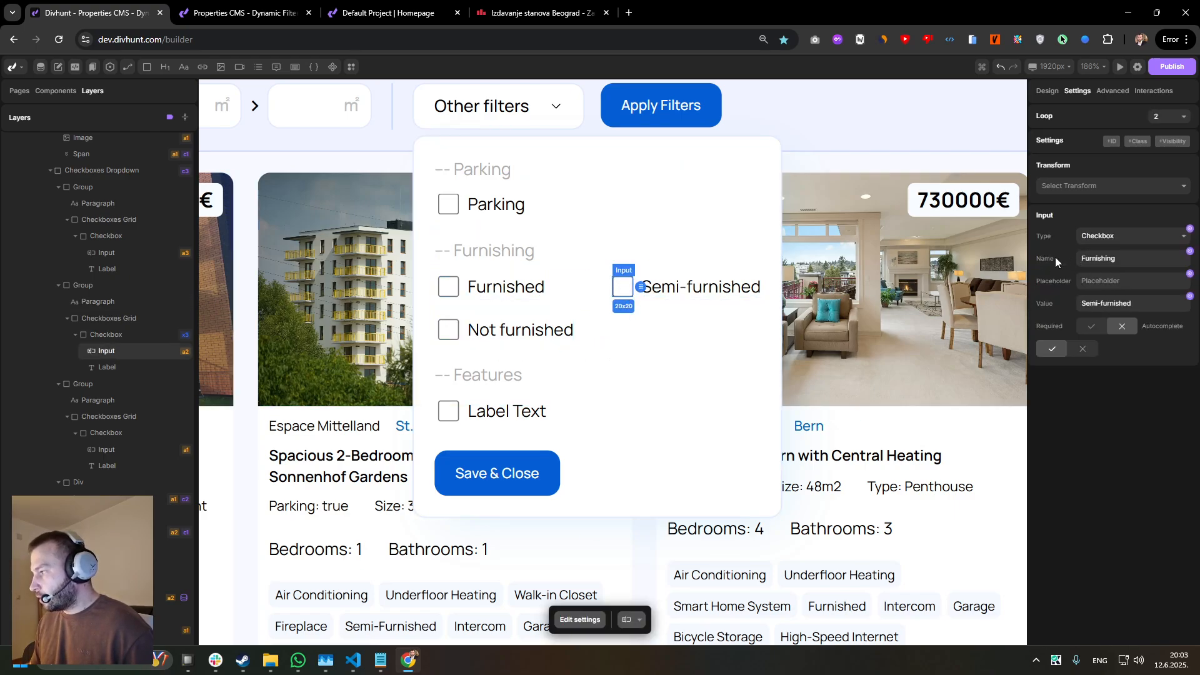
pyautogui.doubleClick(1119, 260)
pyautogui.click(451, 291)
pyautogui.click(450, 290)
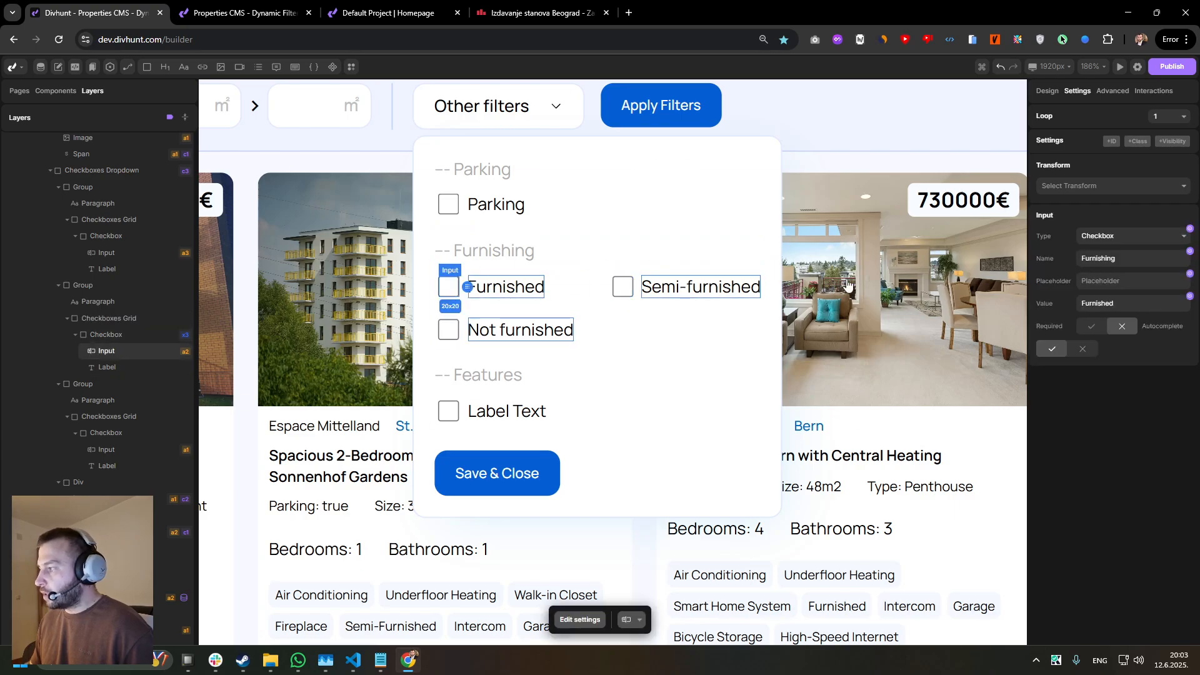
pyautogui.click(1110, 260)
pyautogui.doubleClick(1109, 259)
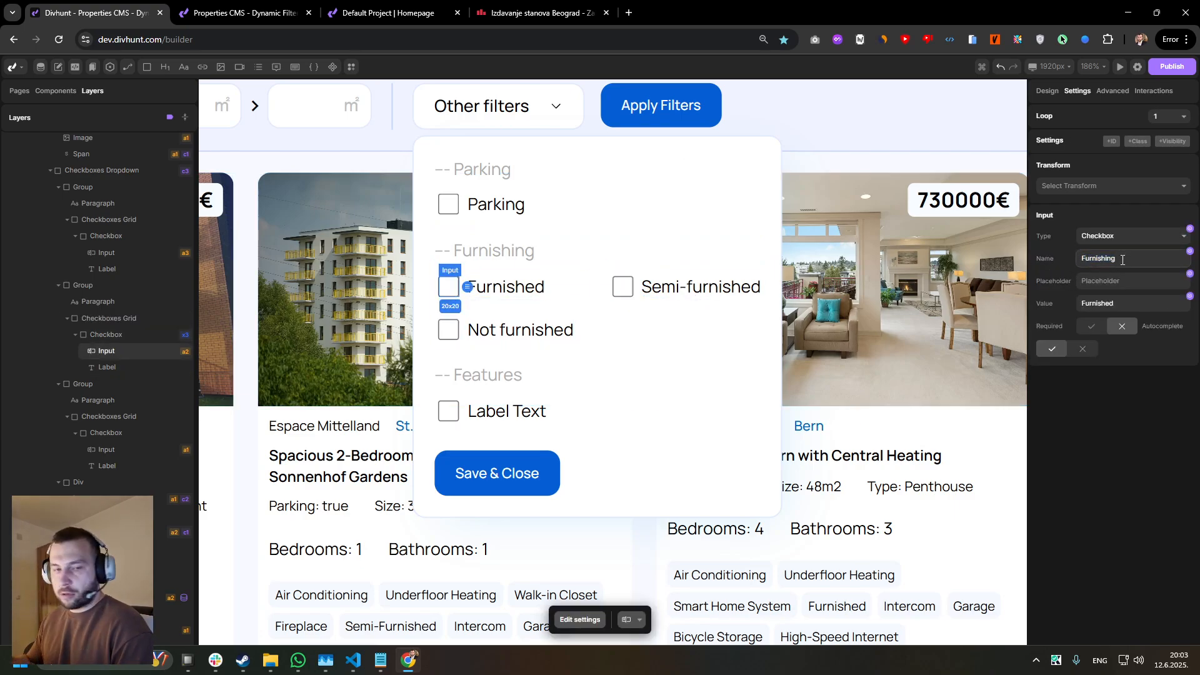
# - Examine the Furnishing group's Checkbox wrappers and labels, and the value of the Furnished input
pyautogui.click(558, 288)
pyautogui.click(648, 292)
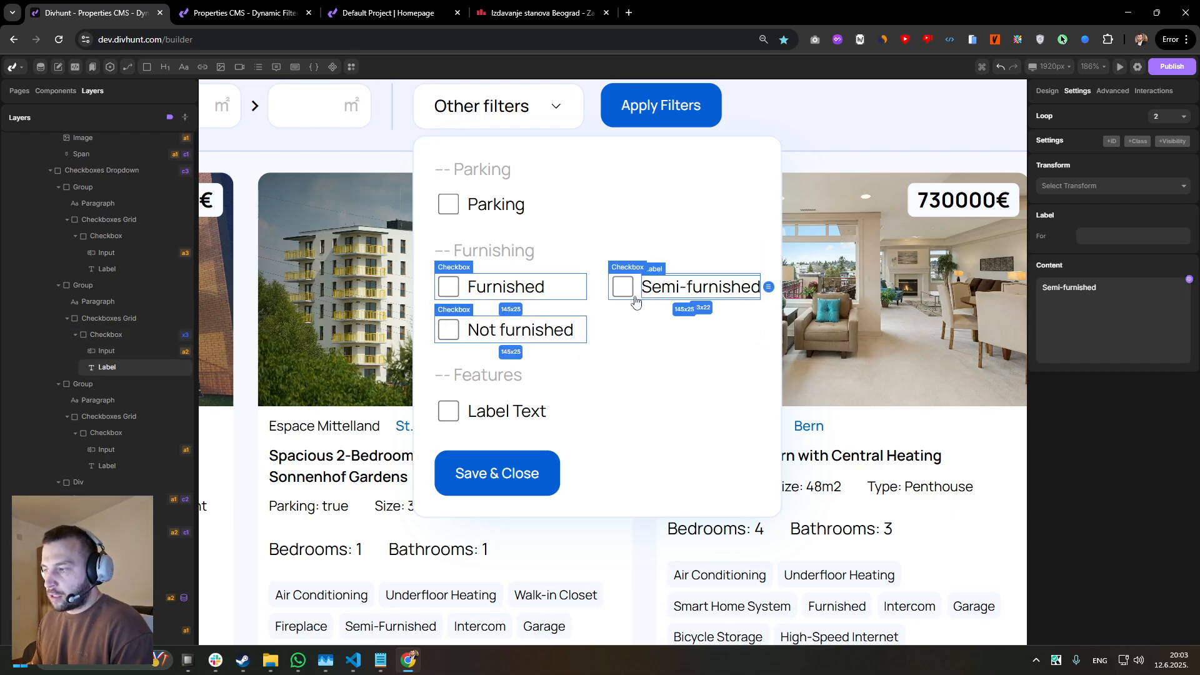
pyautogui.click(636, 296)
pyautogui.click(572, 330)
pyautogui.click(574, 330)
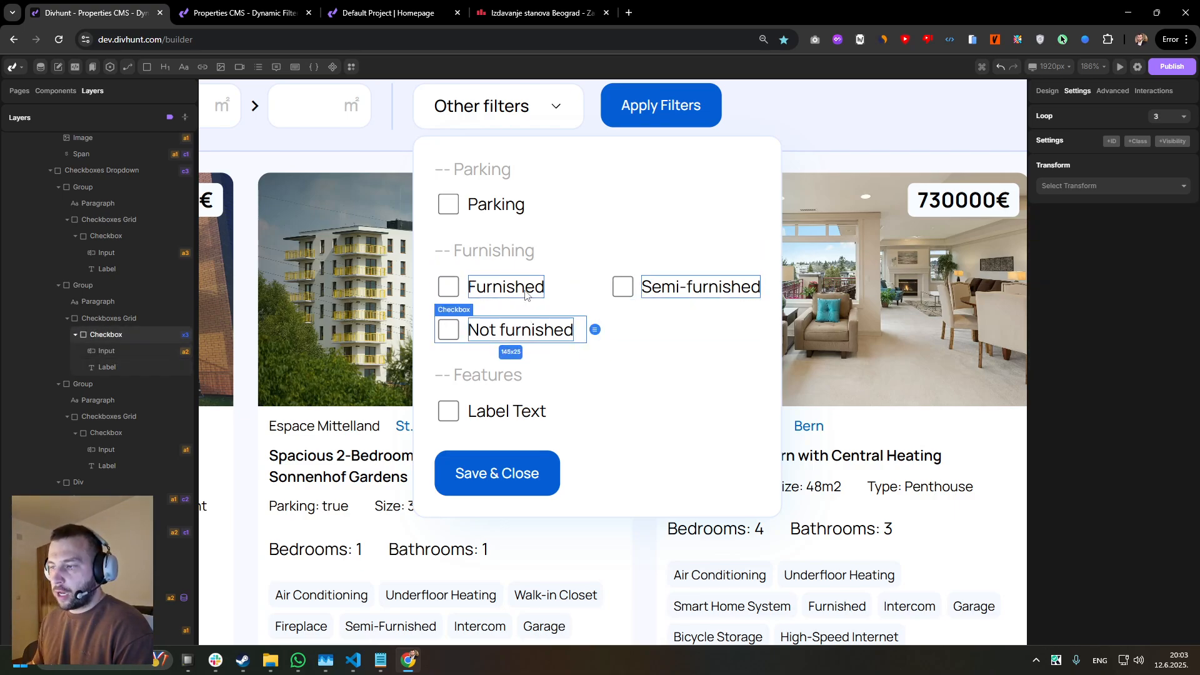
pyautogui.click(560, 287)
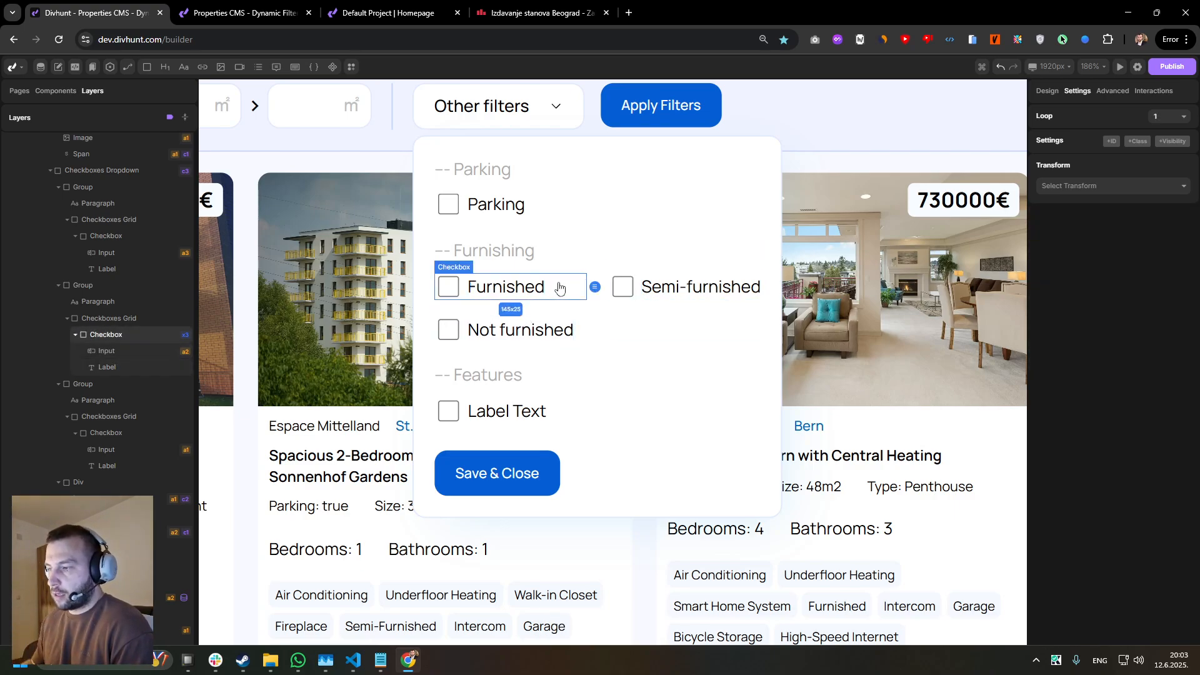
pyautogui.click(463, 324)
pyautogui.click(464, 286)
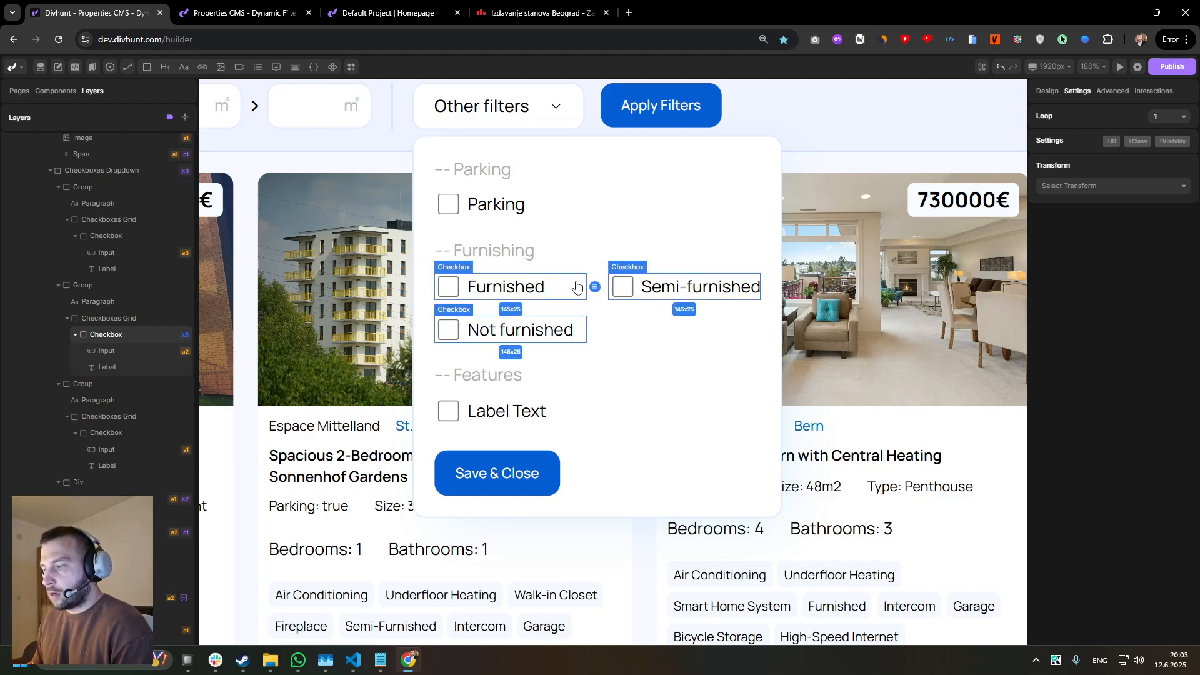
pyautogui.click(640, 282)
pyautogui.click(534, 281)
pyautogui.click(548, 282)
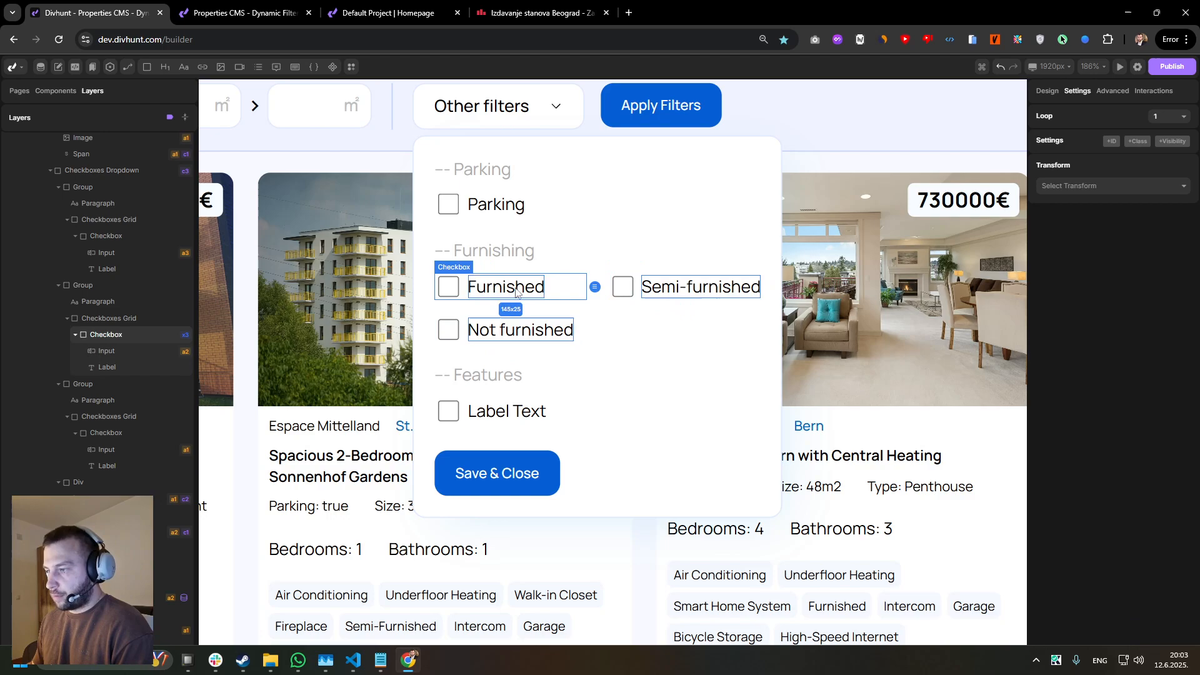
pyautogui.click(473, 292)
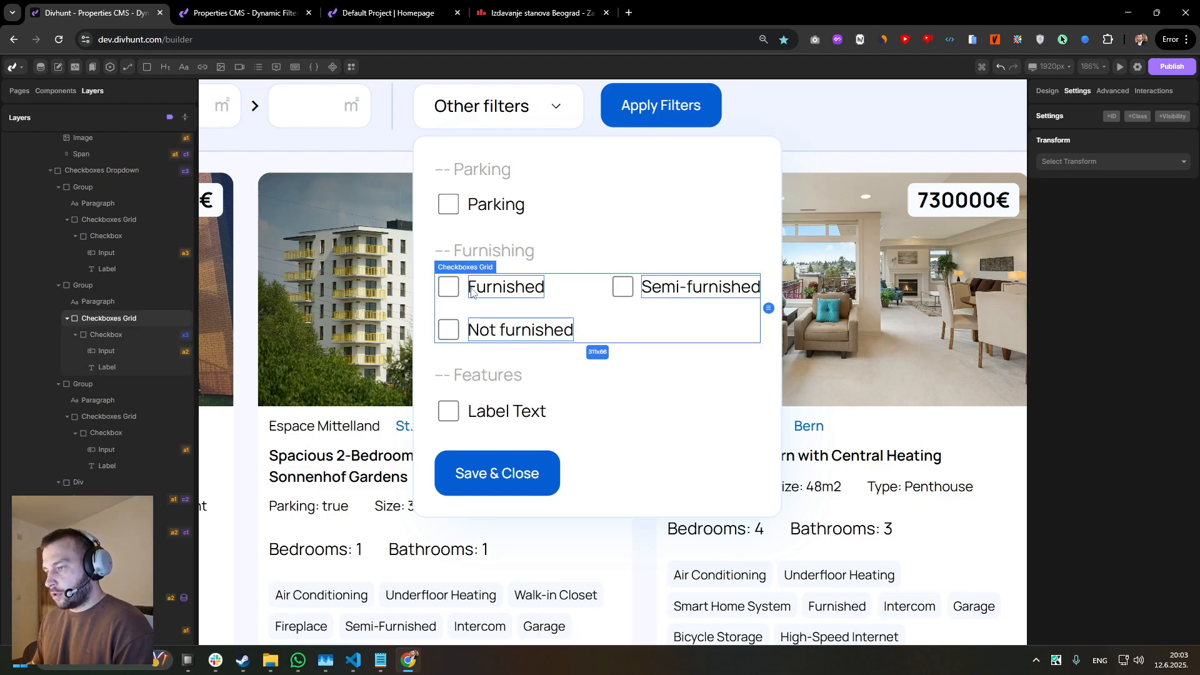
pyautogui.click(450, 288)
pyautogui.moveTo(1114, 304); pyautogui.dragTo(1093, 305)
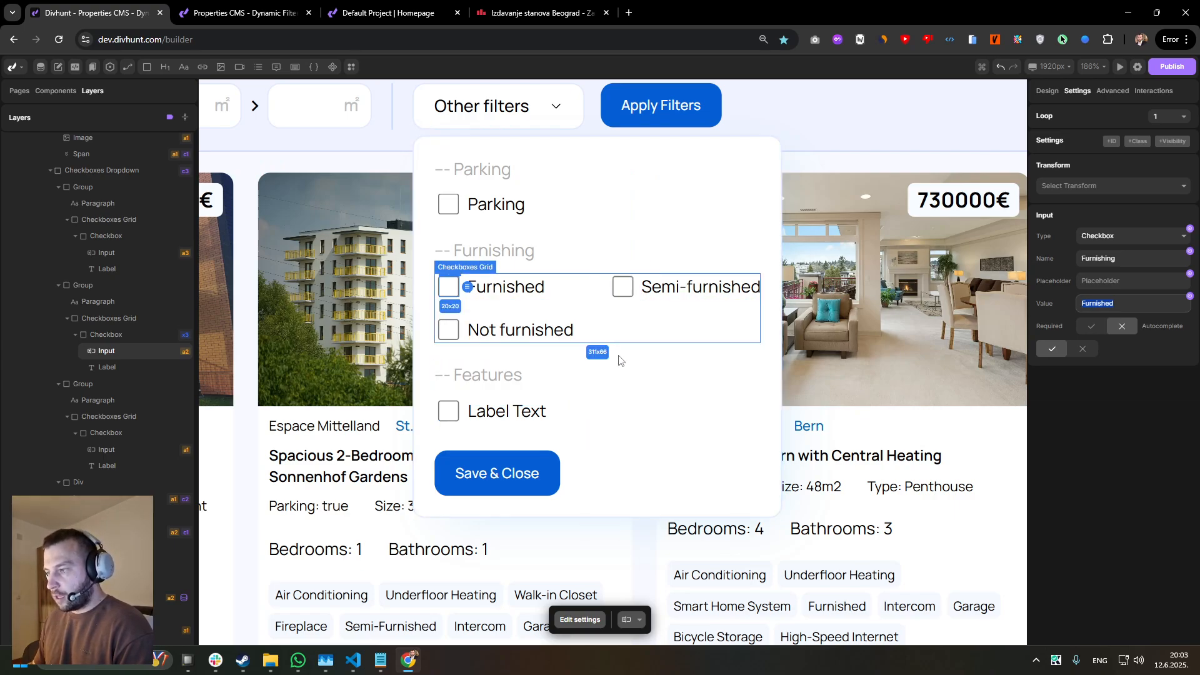
# - Start a new dynamic filter on the Property Item source with field type Checkboxes (Multiple) and CMS field furnishing
pyautogui.scroll(-5, 849, 422)
pyautogui.click(725, 413)
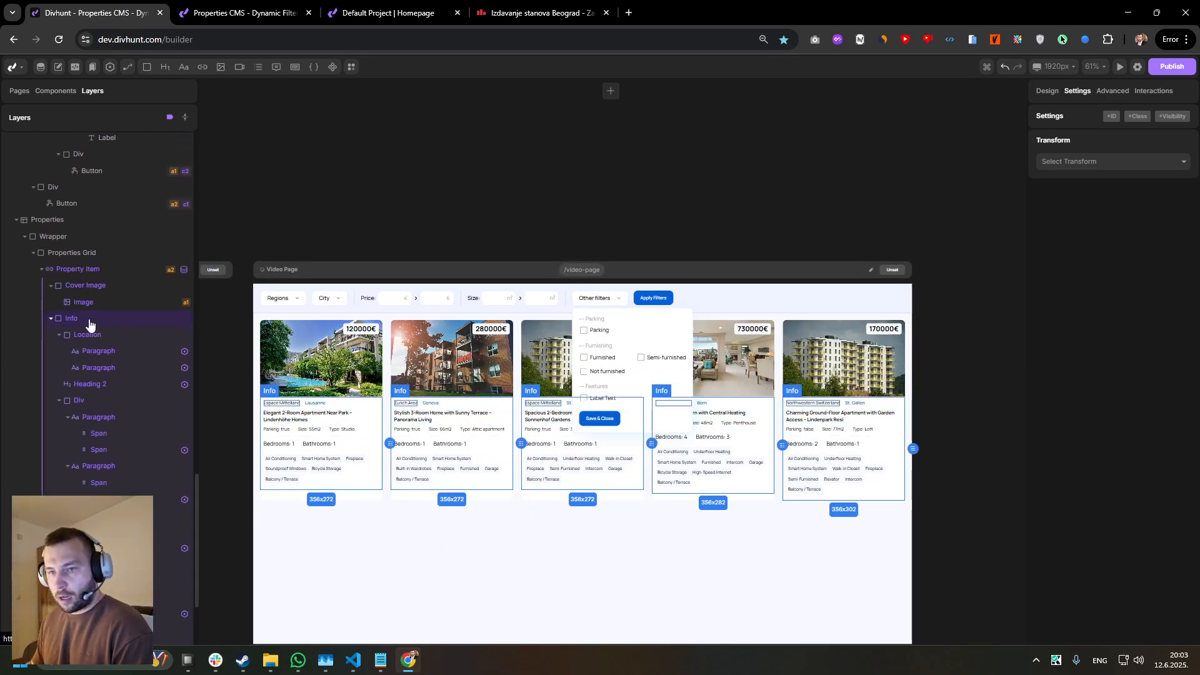
pyautogui.click(93, 270)
pyautogui.click(1123, 93)
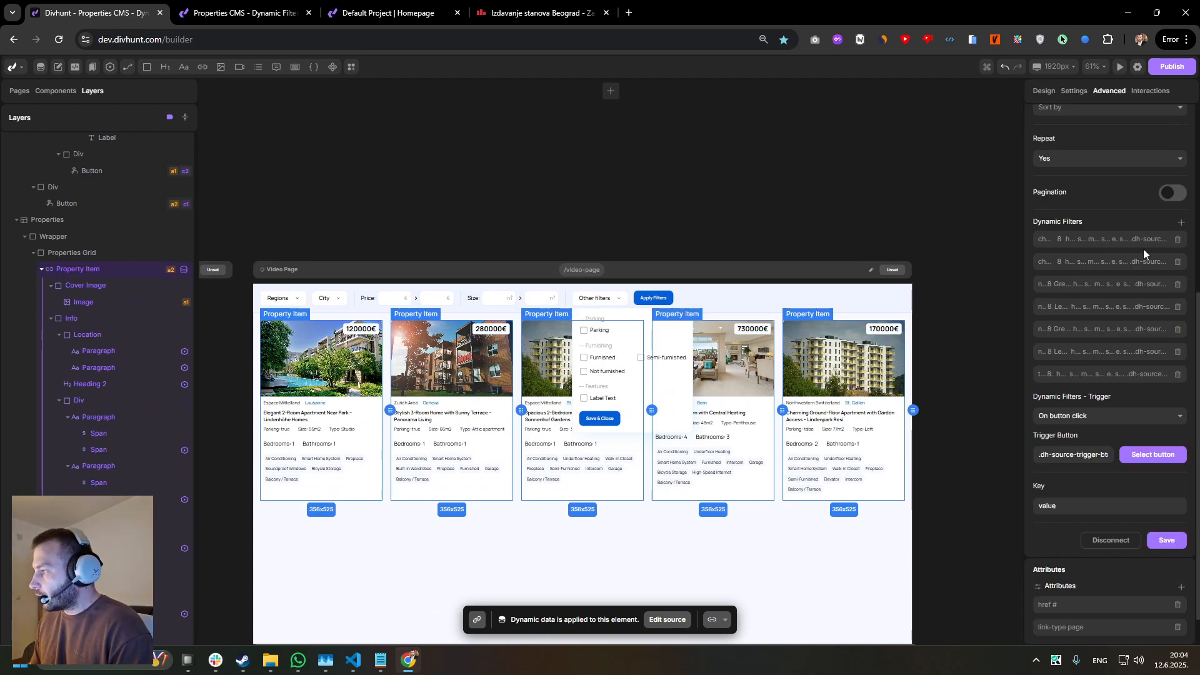
pyautogui.scroll(-3, 1143, 248)
pyautogui.scroll(-3, 1157, 325)
pyautogui.click(1181, 347)
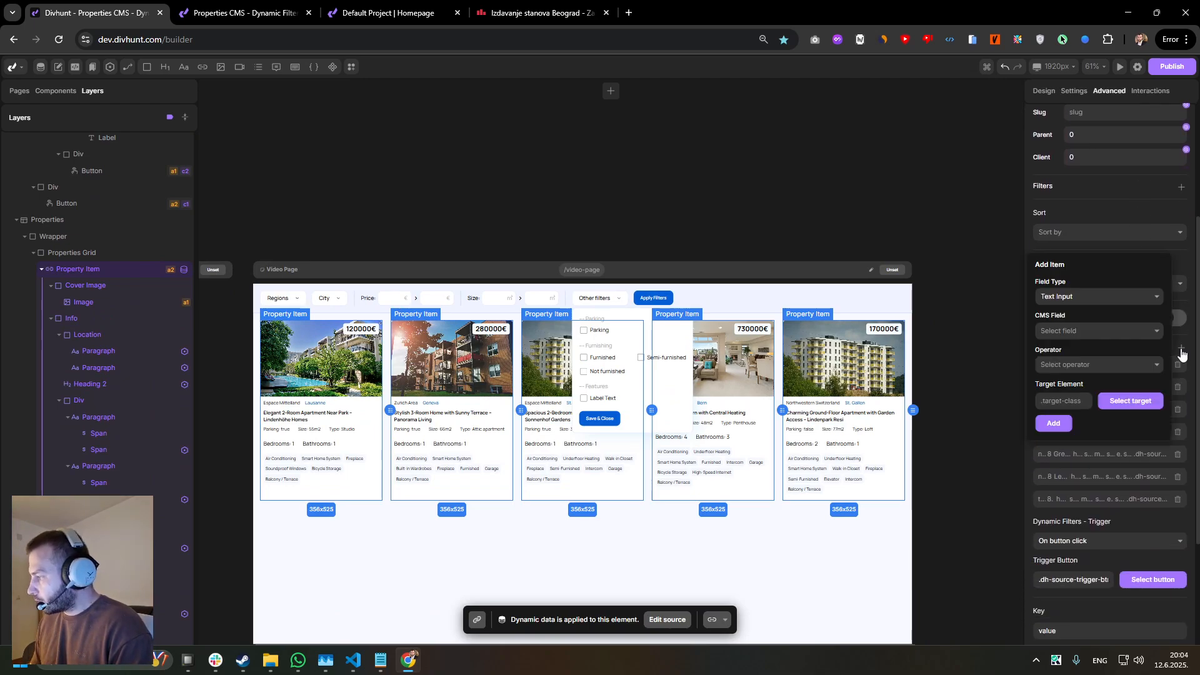
pyautogui.click(1076, 298)
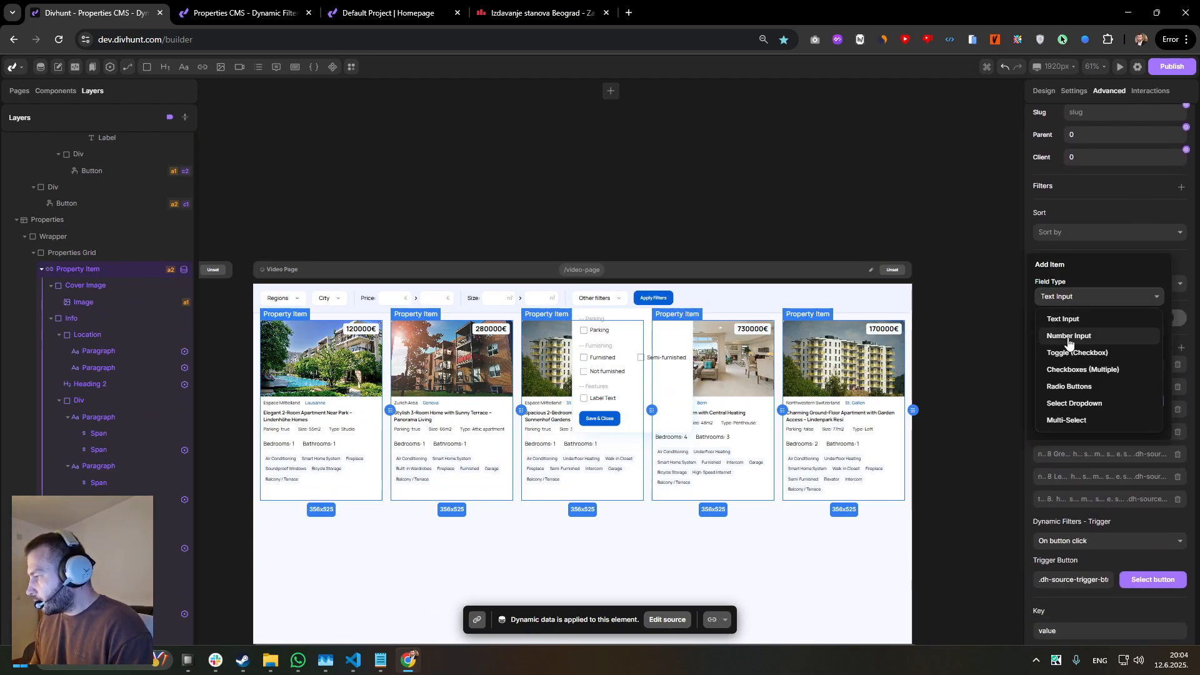
pyautogui.click(1069, 370)
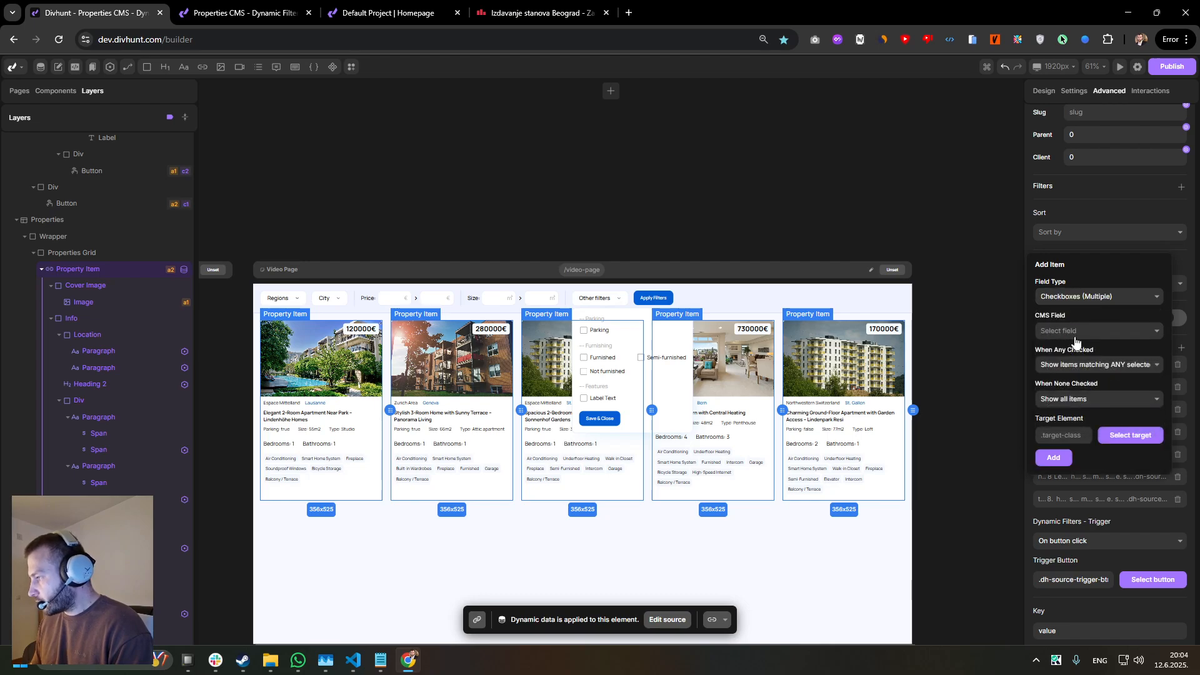
pyautogui.click(1073, 332)
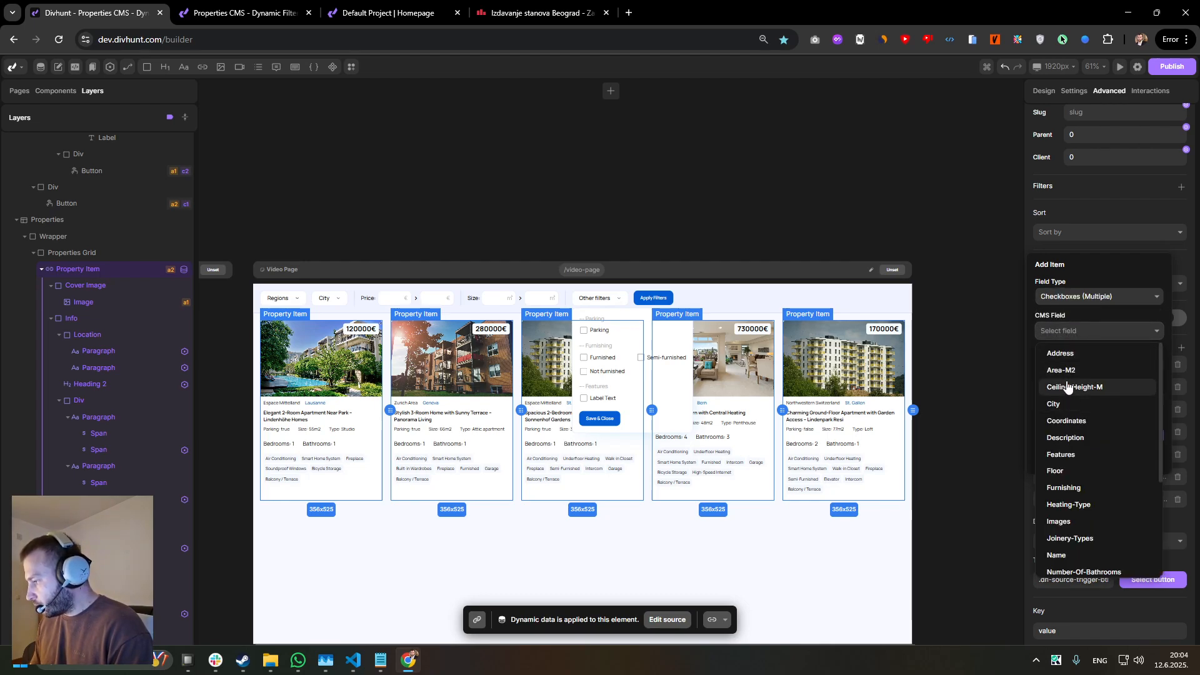
pyautogui.click(1068, 489)
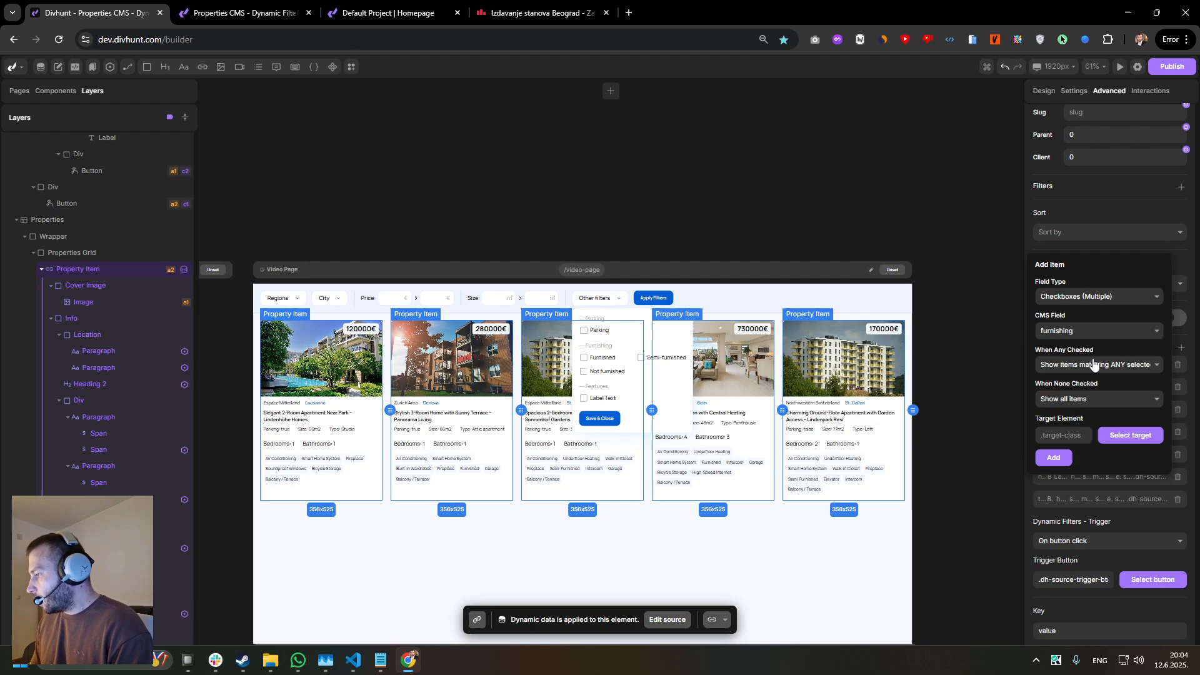
# - Keep matching ANY selected value and all items when none checked, target the Furnishing checkboxes, add the filter and save the source
pyautogui.click(1089, 400)
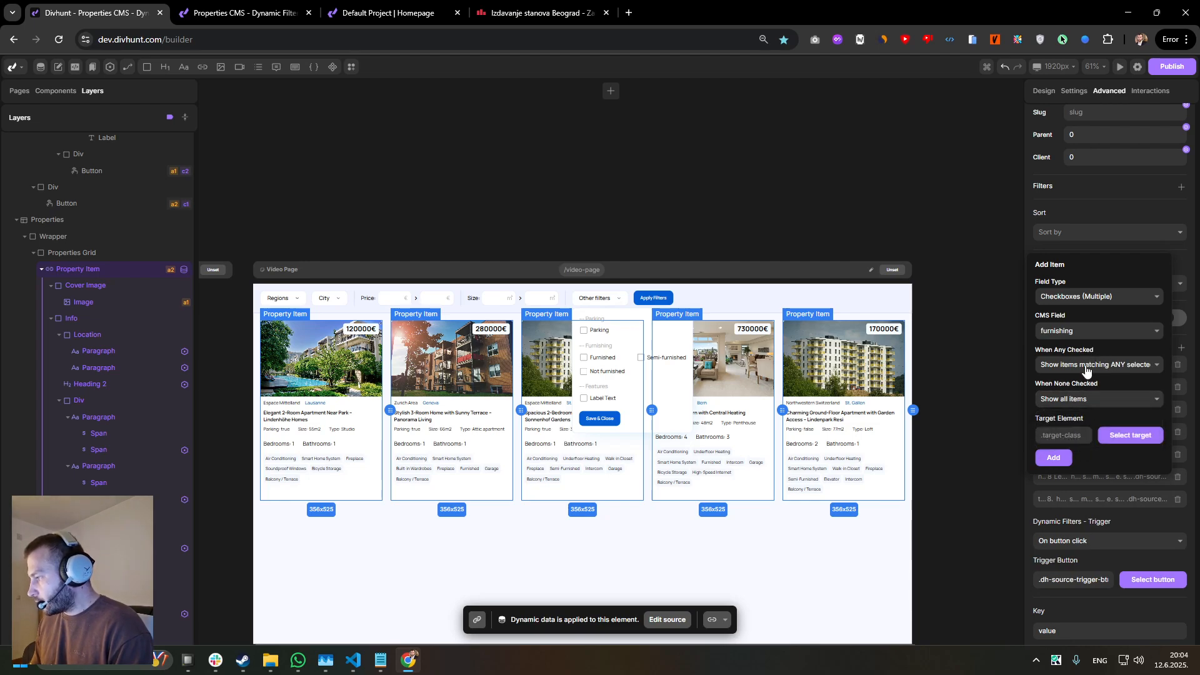
pyautogui.click(1131, 435)
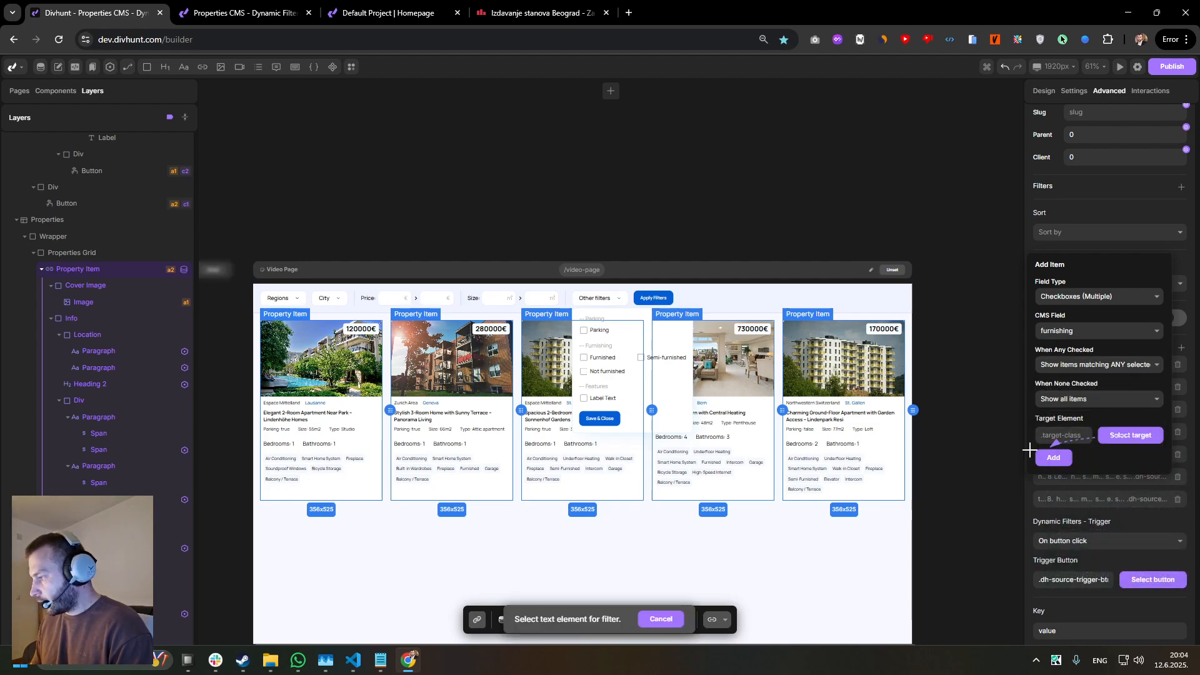
pyautogui.click(586, 364)
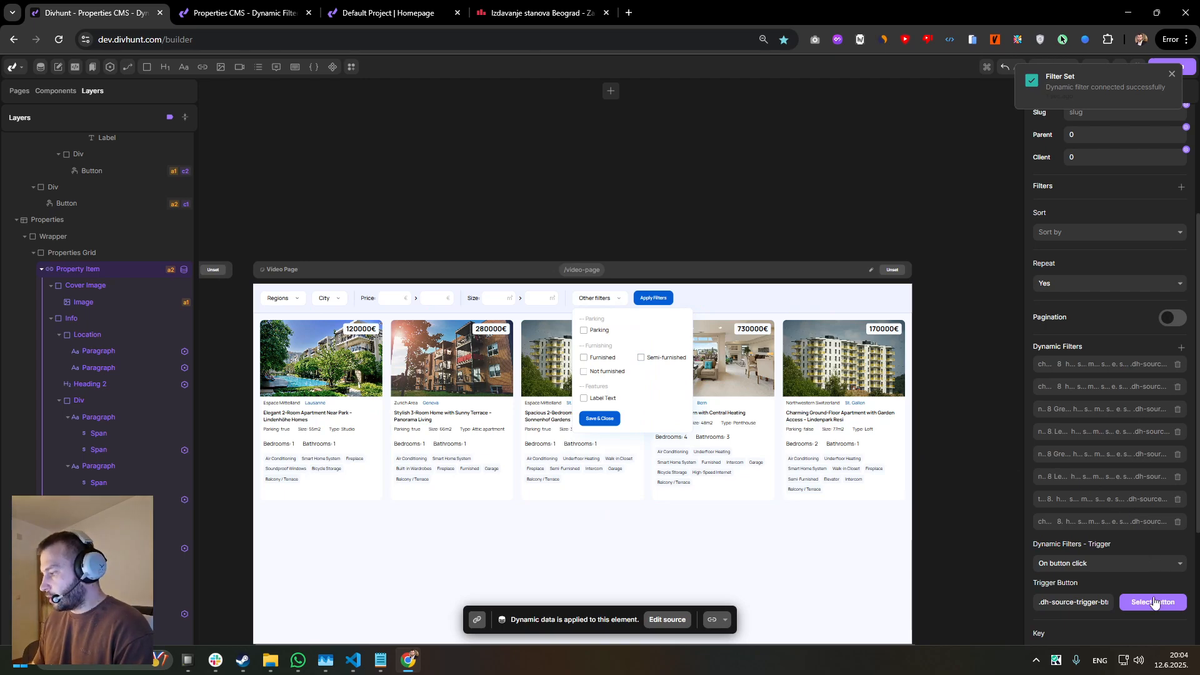
pyautogui.scroll(-3, 1154, 602)
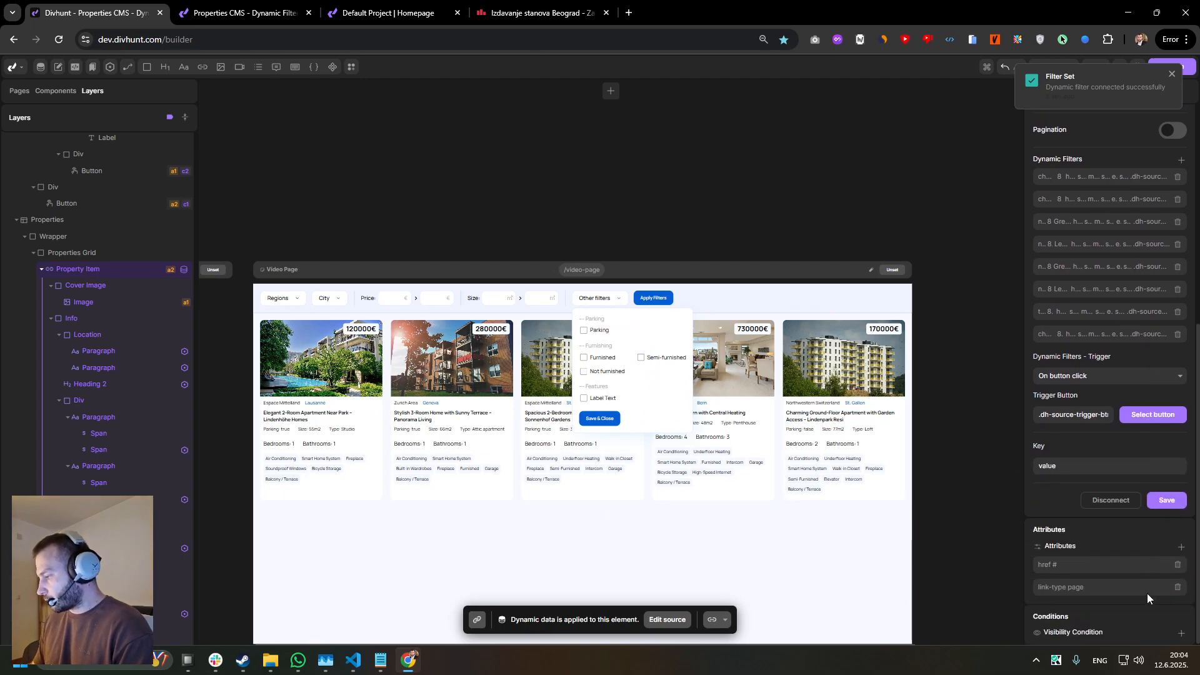
pyautogui.click(1165, 499)
# - Switch to the Video Page preview and test the Furnishing filter with Furnished checked
pyautogui.click(244, 12)
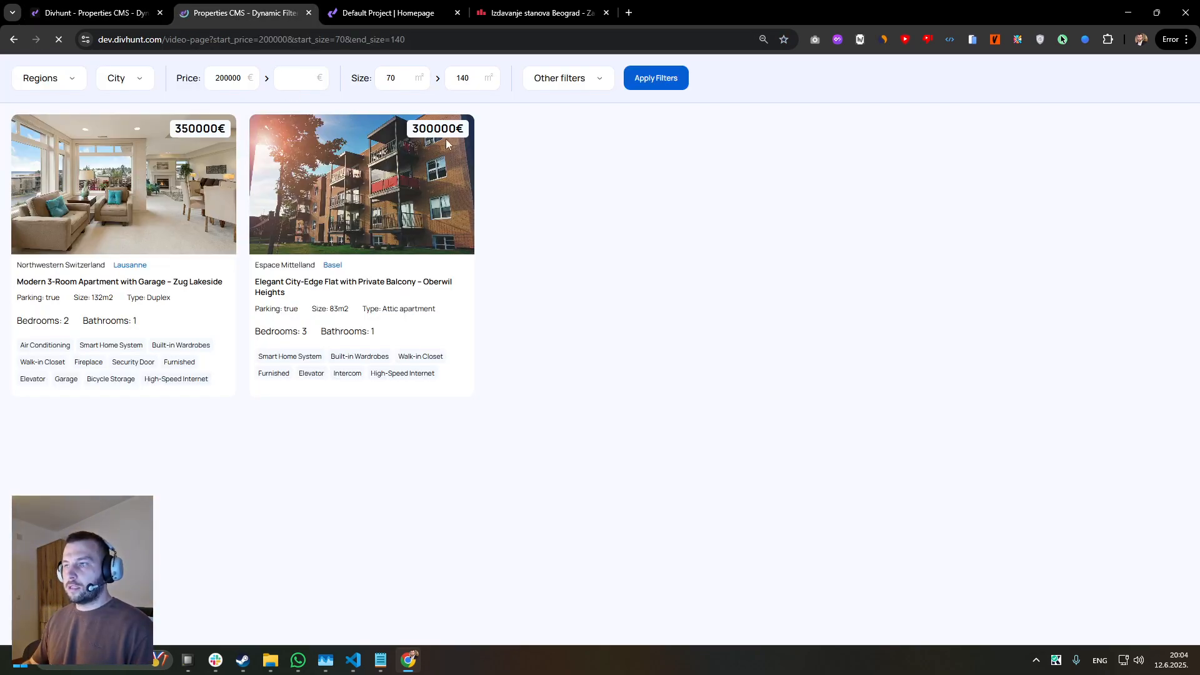
pyautogui.click(562, 78)
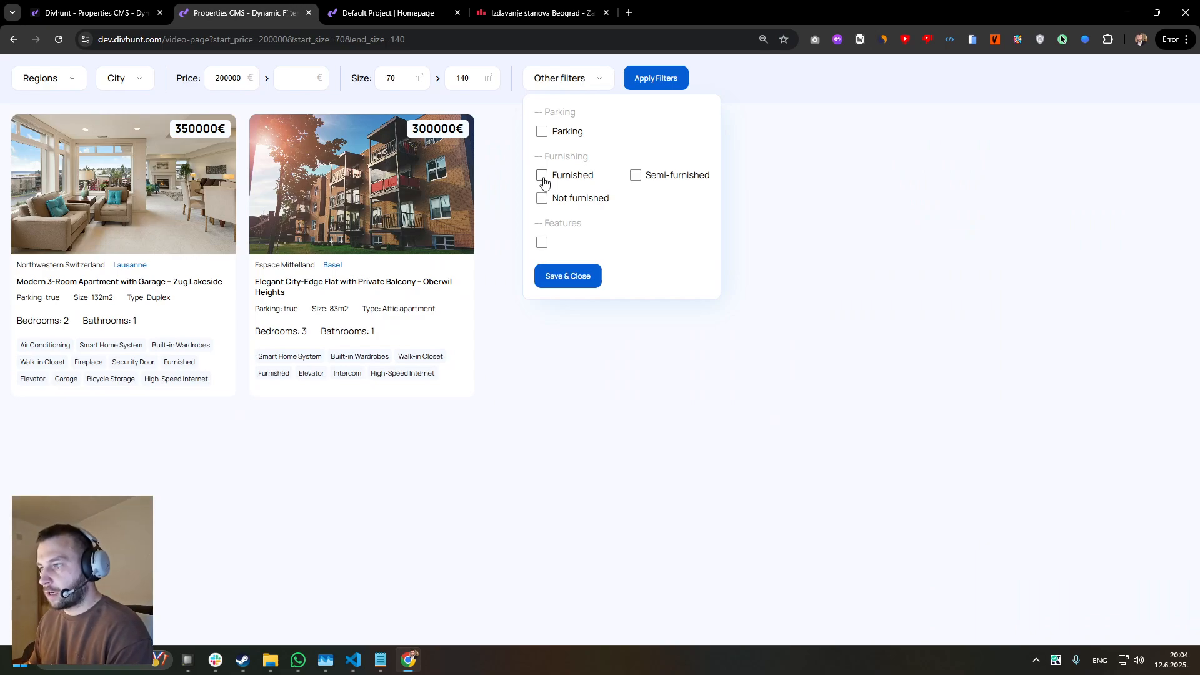
pyautogui.click(568, 276)
pyautogui.click(644, 79)
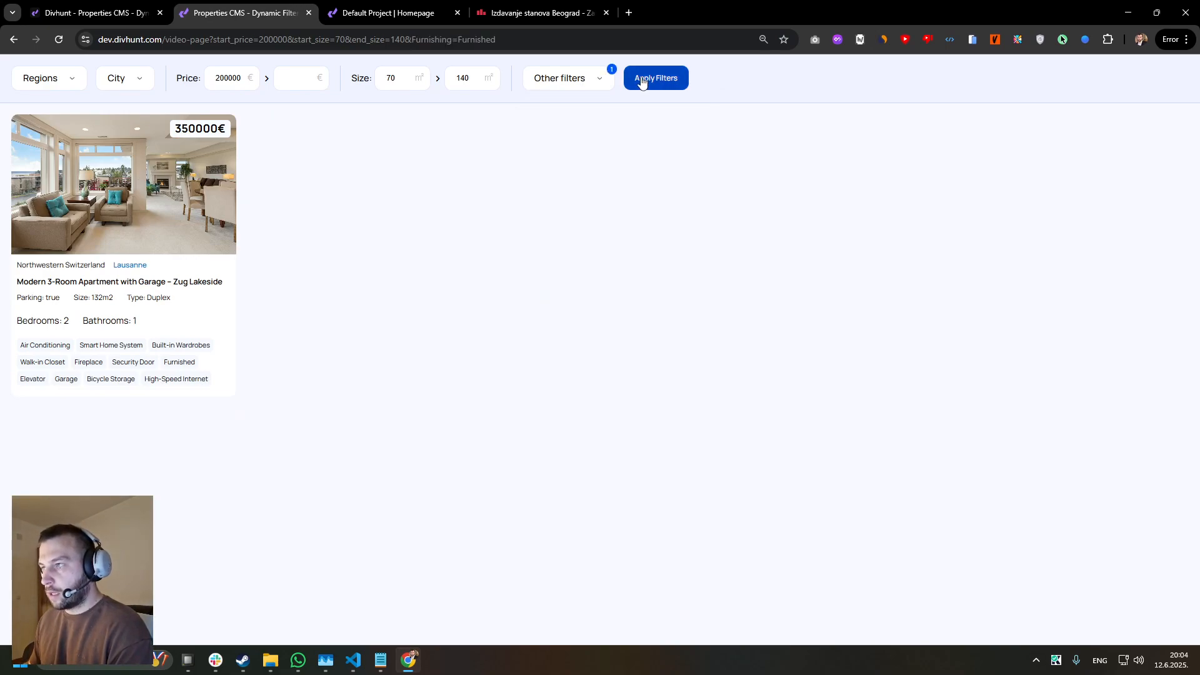
# - Test the Furnishing filter with only Not furnished checked
pyautogui.click(581, 85)
pyautogui.click(542, 175)
pyautogui.click(542, 199)
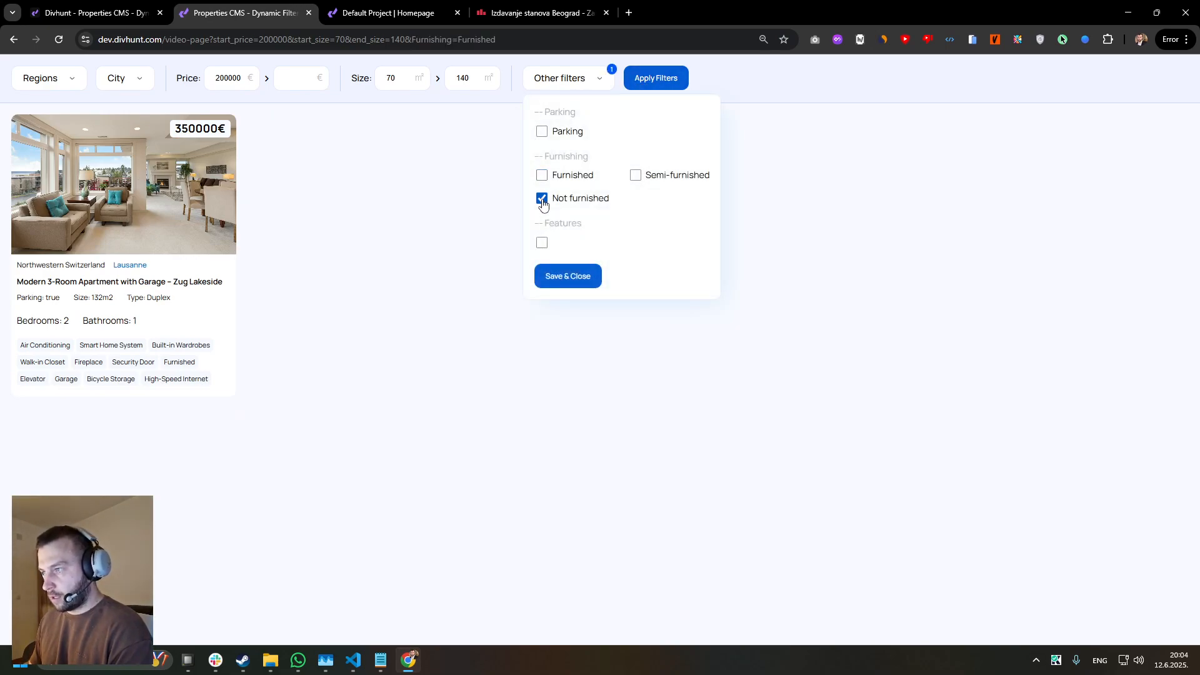
pyautogui.click(567, 276)
pyautogui.click(656, 78)
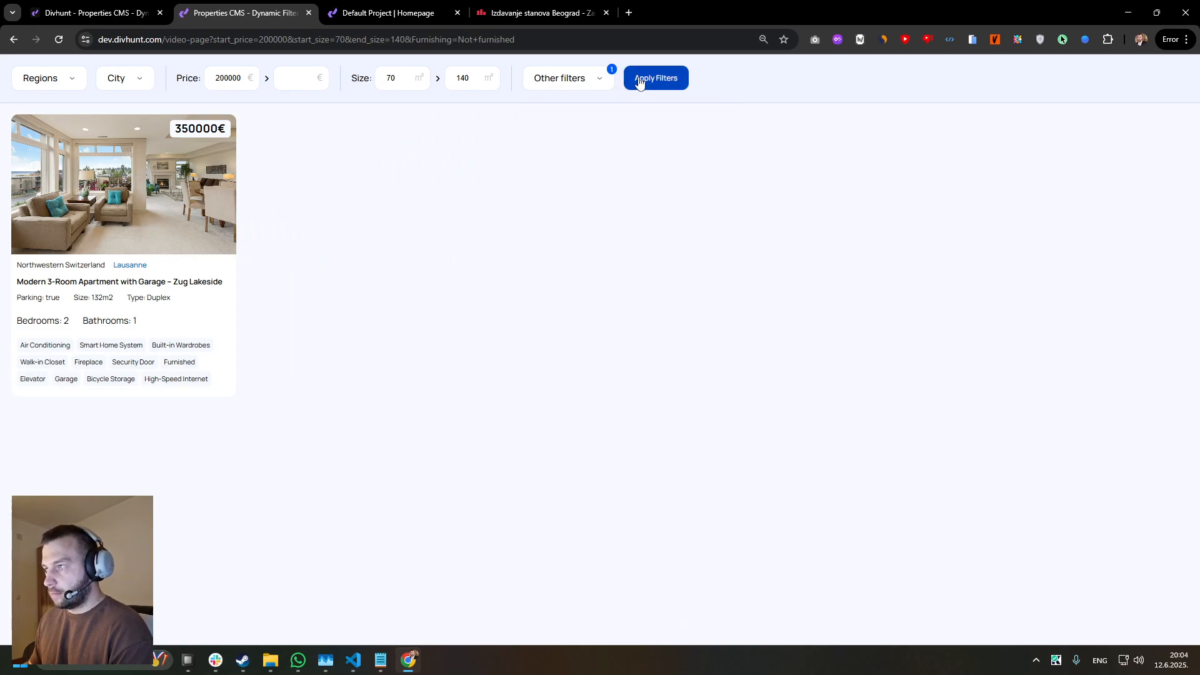
# - Test the Furnishing filter with only Semi-furnished checked
pyautogui.click(584, 82)
pyautogui.click(542, 198)
pyautogui.click(636, 175)
pyautogui.click(580, 275)
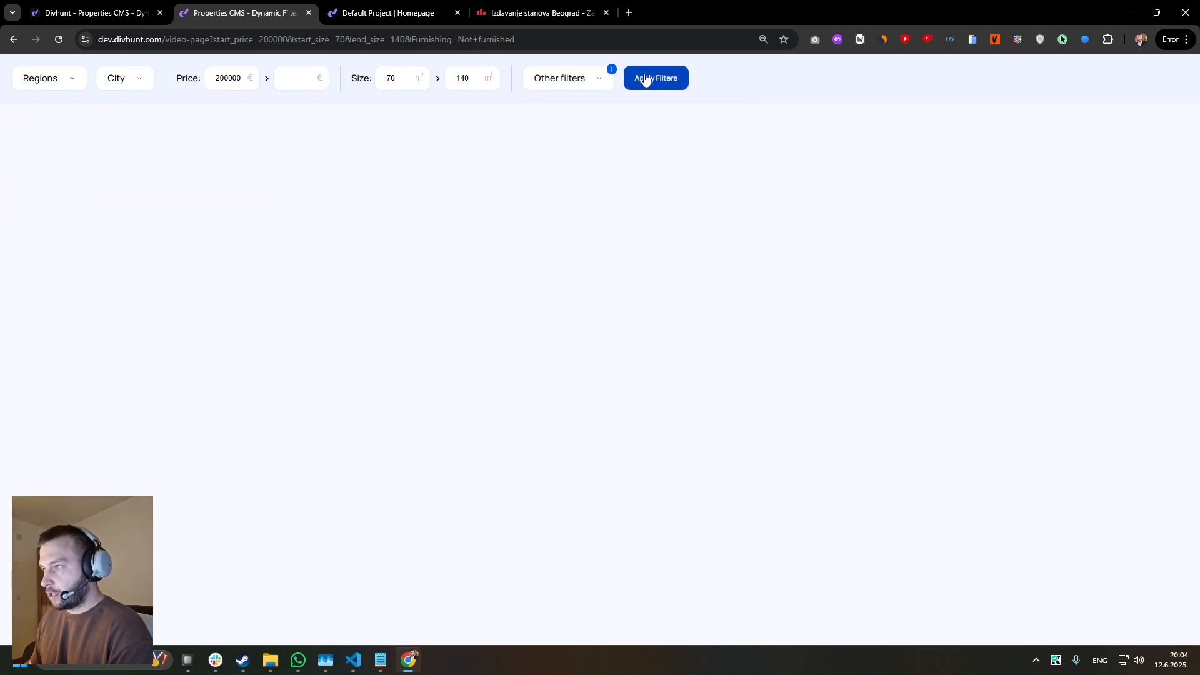
pyautogui.click(642, 80)
# - Test the Furnishing filter with both Furnished and Semi-furnished checked
pyautogui.click(594, 78)
pyautogui.click(542, 176)
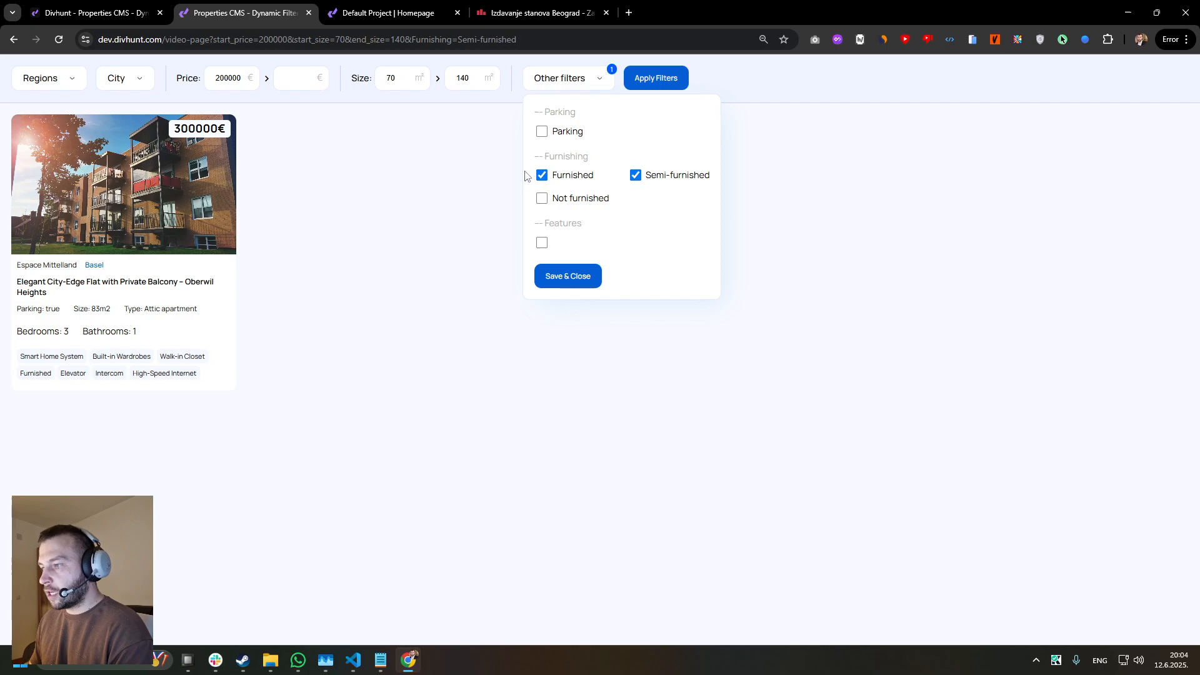
pyautogui.click(568, 275)
pyautogui.click(656, 78)
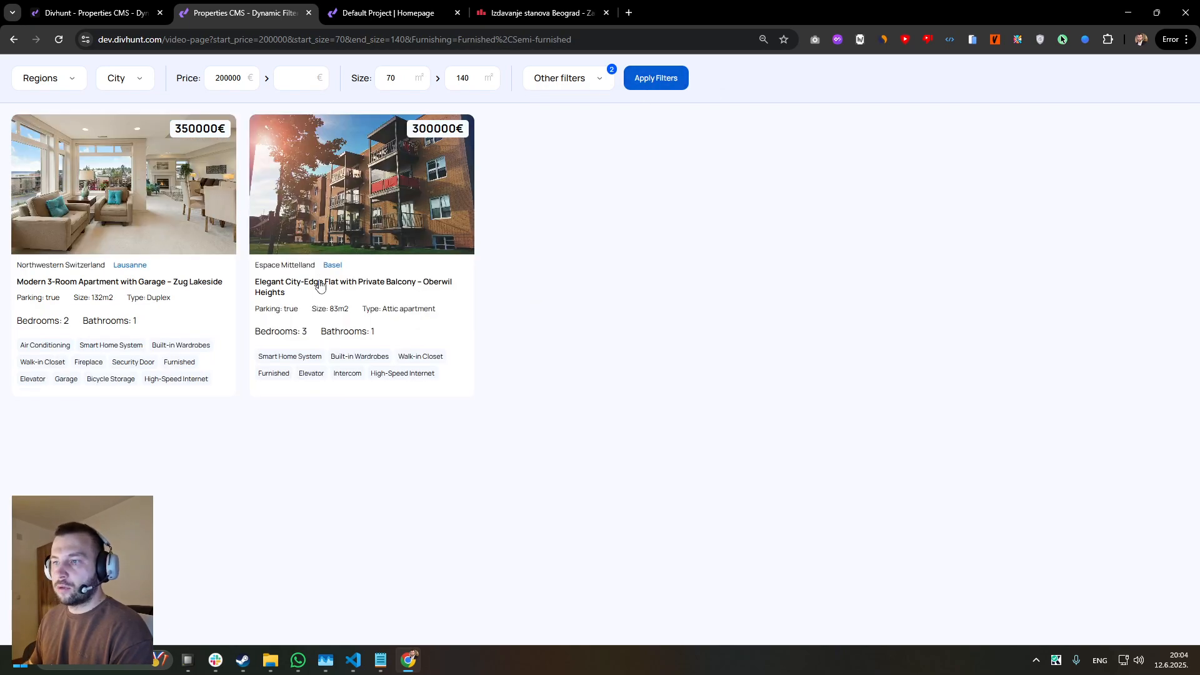
# - Apply the Parking filter together with the Furnished and Semi-furnished filters on the published properties page
pyautogui.click(100, 13)
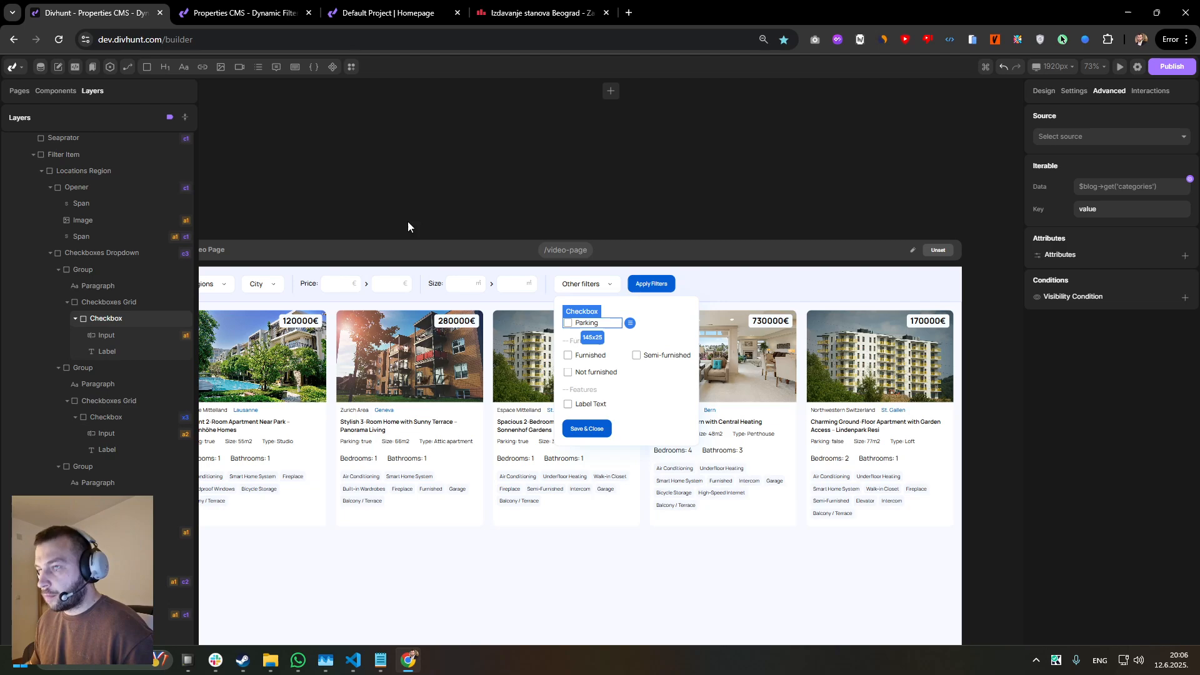
pyautogui.click(244, 13)
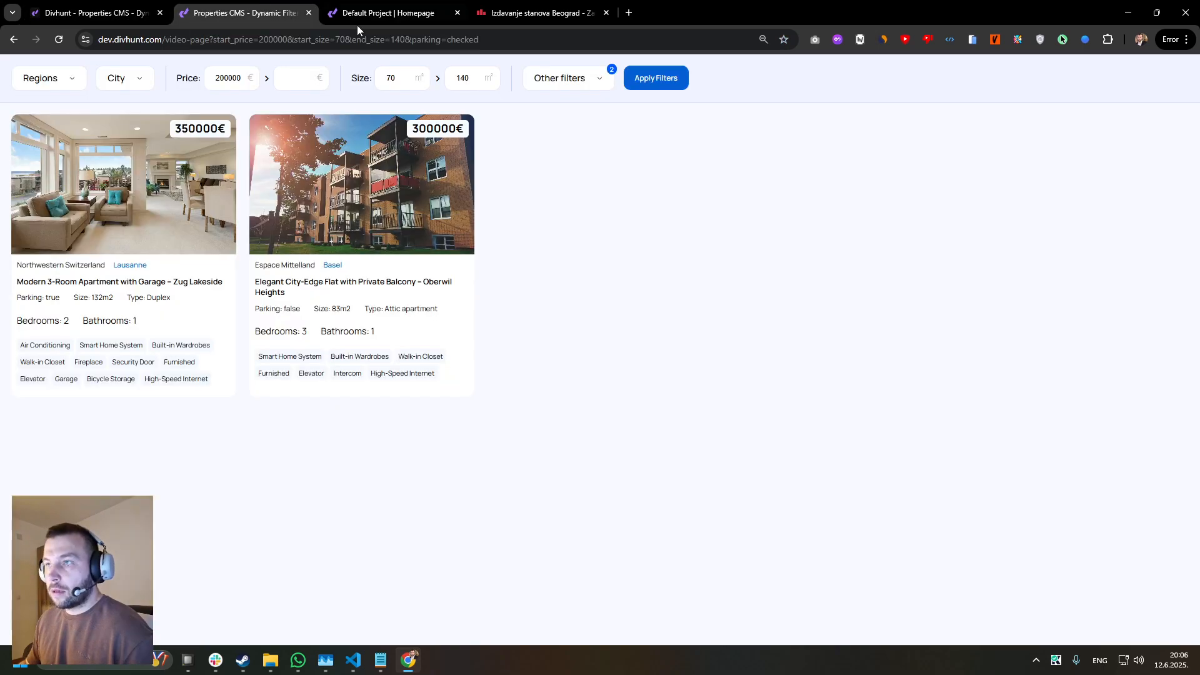
pyautogui.click(573, 88)
pyautogui.click(542, 131)
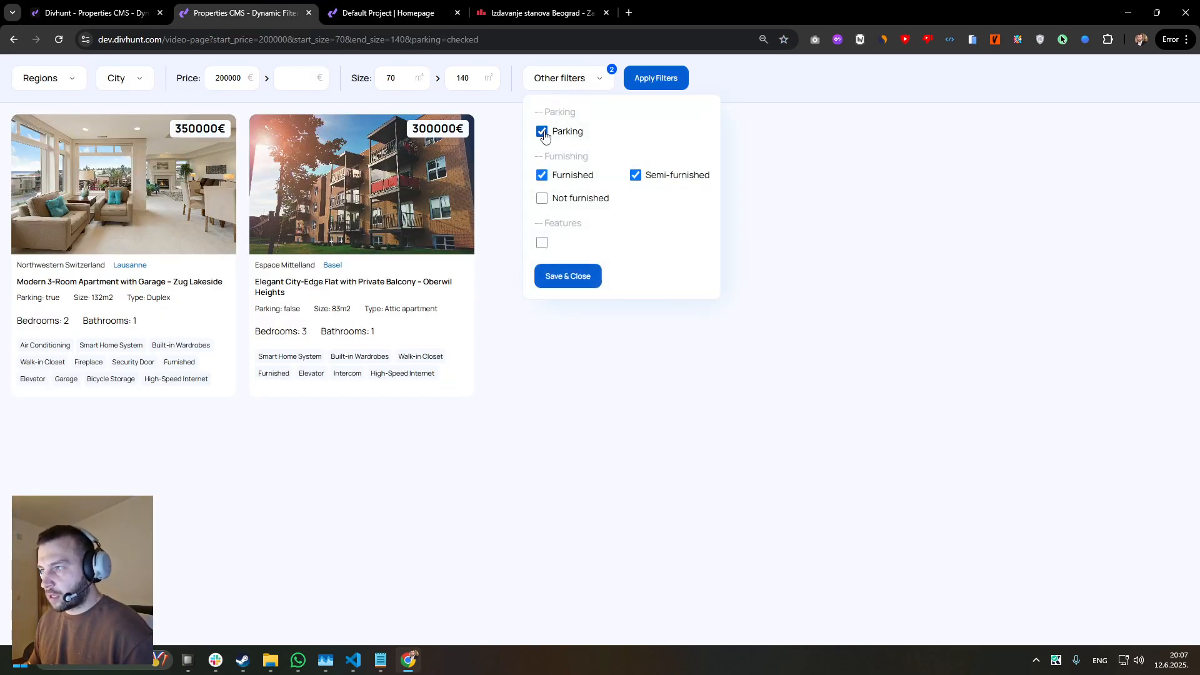
pyautogui.click(647, 82)
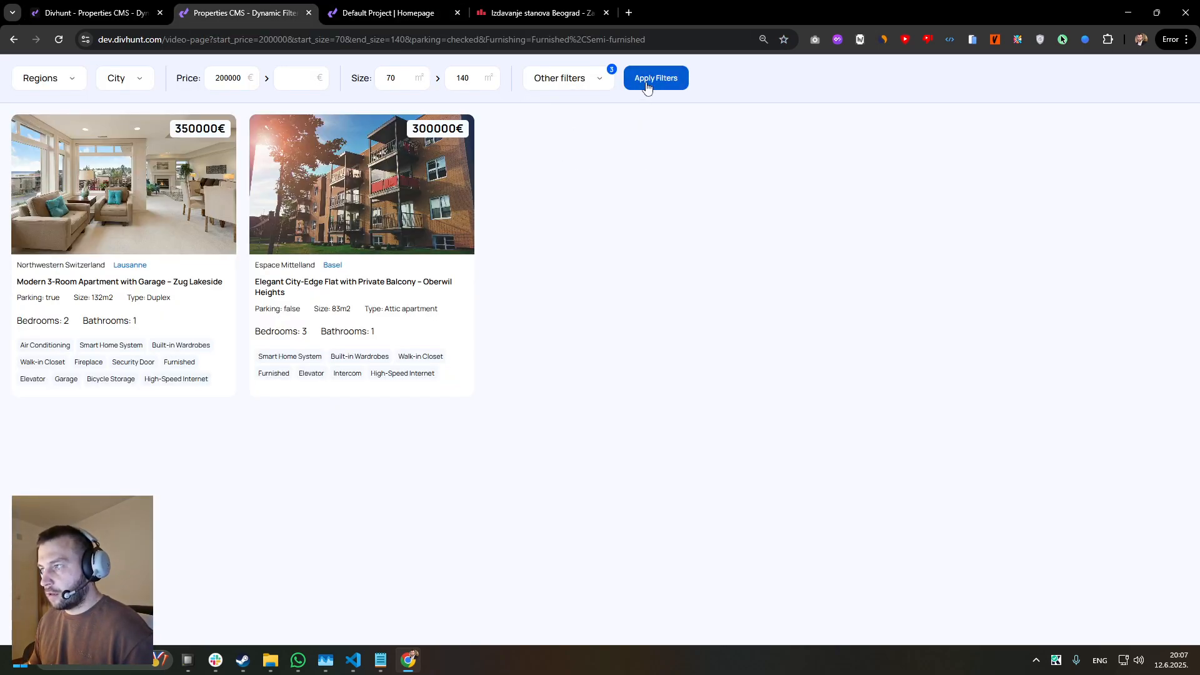
# - Clear the Furnished, Semi-furnished and Parking checkboxes in the page's other filters
pyautogui.click(580, 92)
pyautogui.click(541, 175)
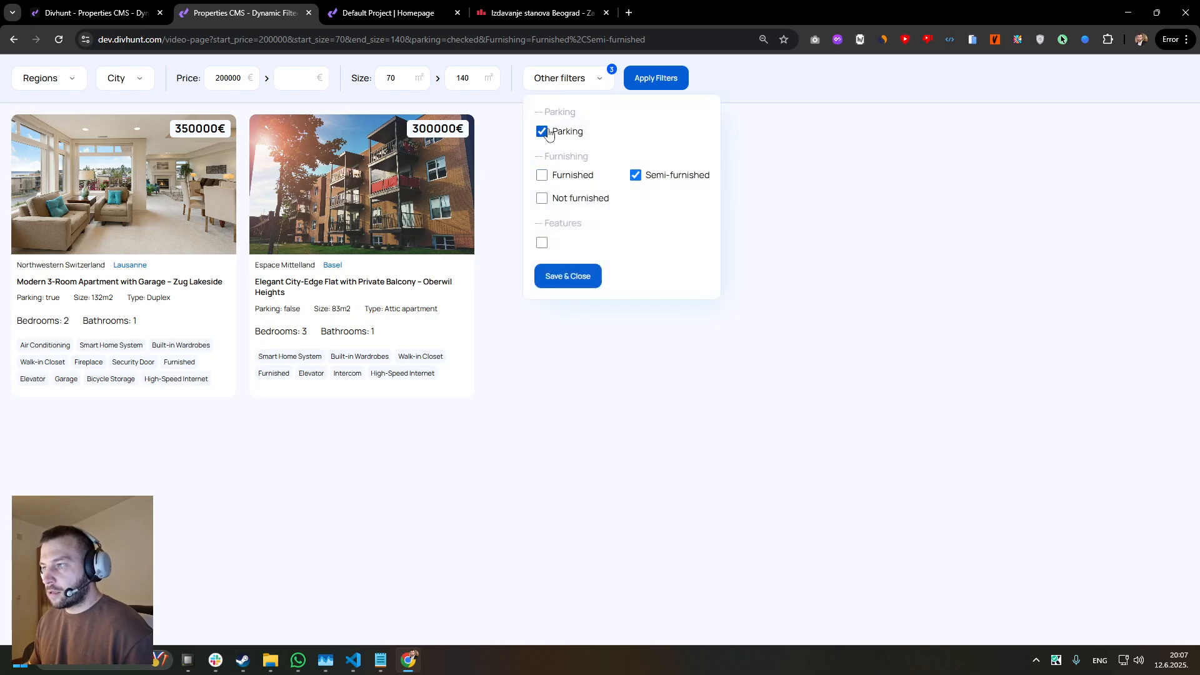
pyautogui.click(636, 175)
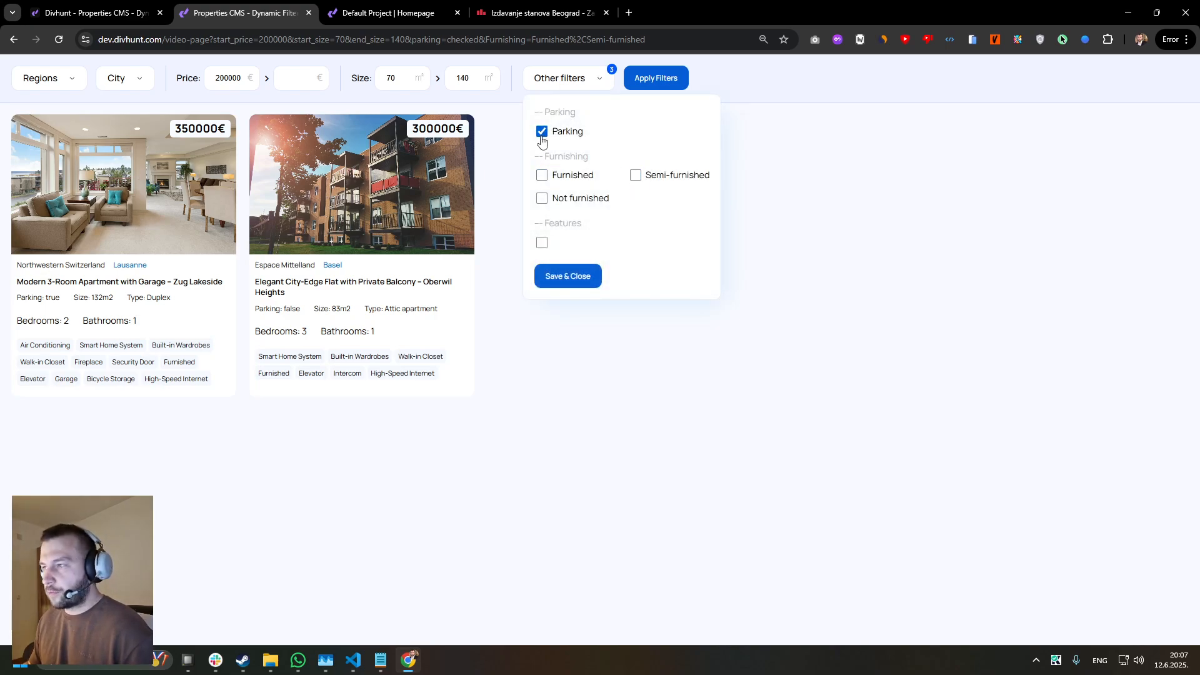
pyautogui.click(543, 133)
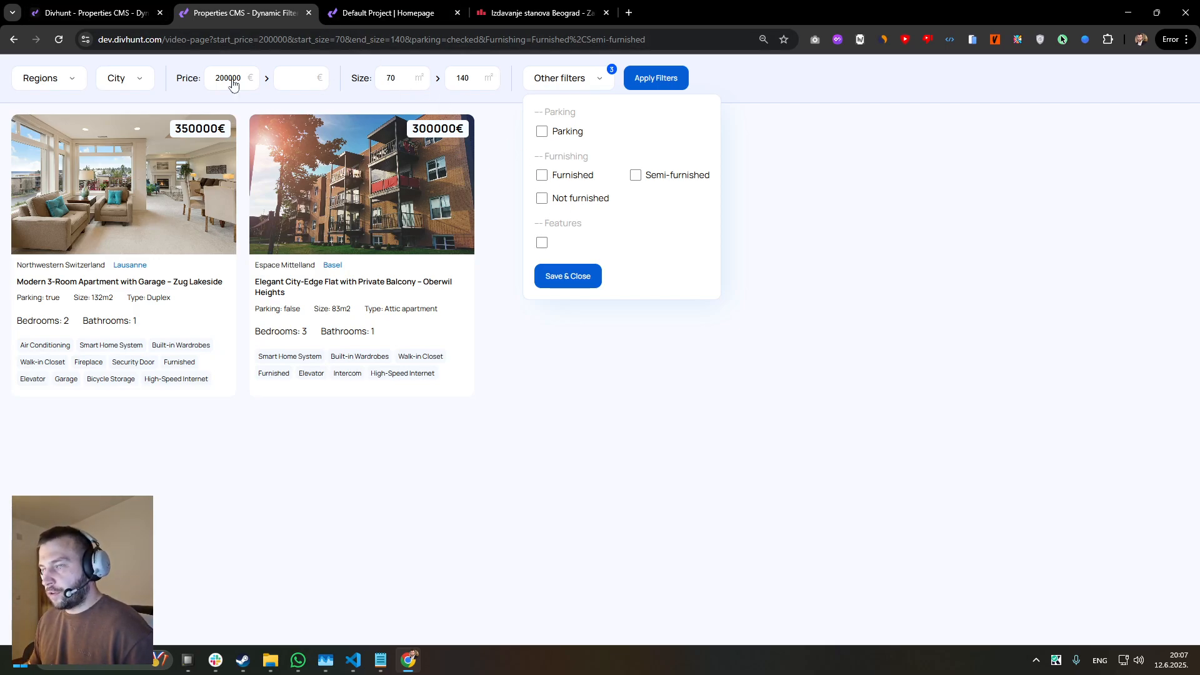
# - In the builder, connect the Checkbox element of the Features filter group to the Features collection as its source
pyautogui.click(94, 12)
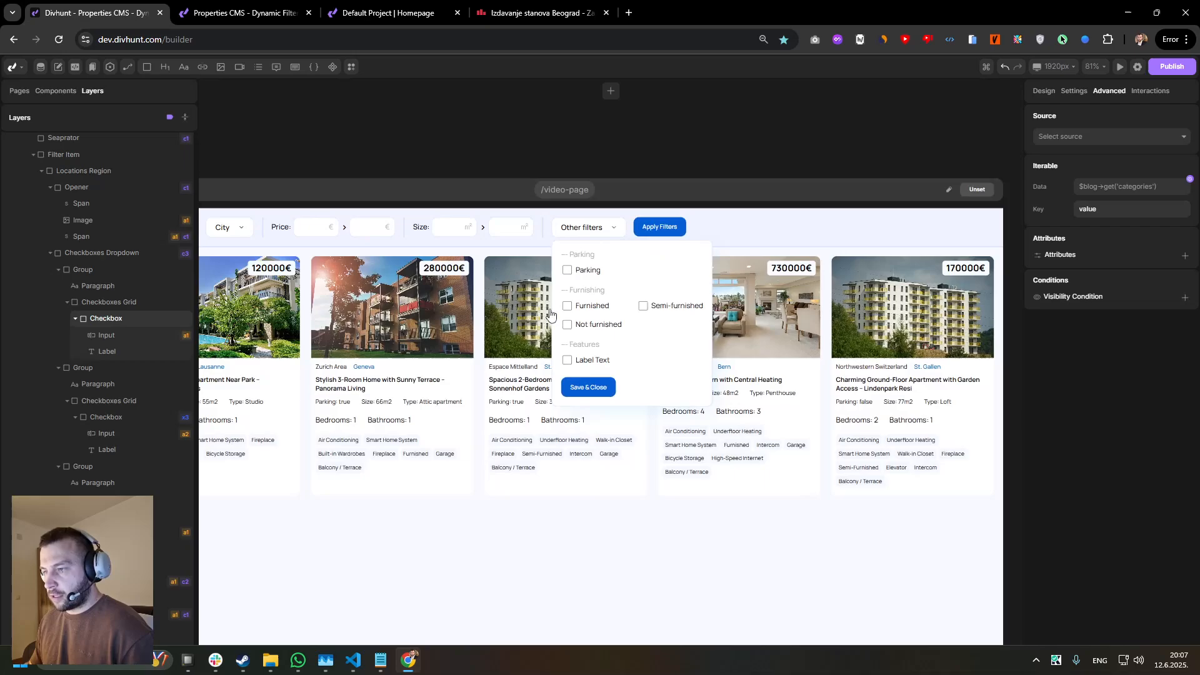
pyautogui.scroll(3, 550, 314)
pyautogui.click(563, 325)
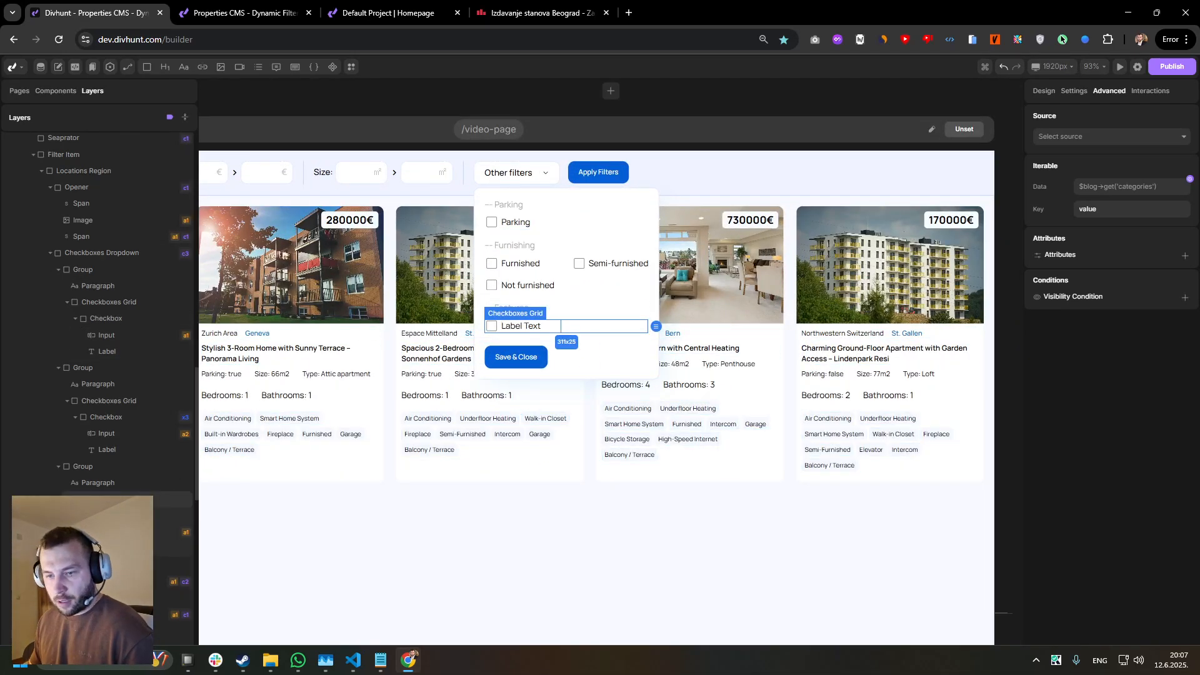
pyautogui.click(106, 516)
pyautogui.click(1101, 137)
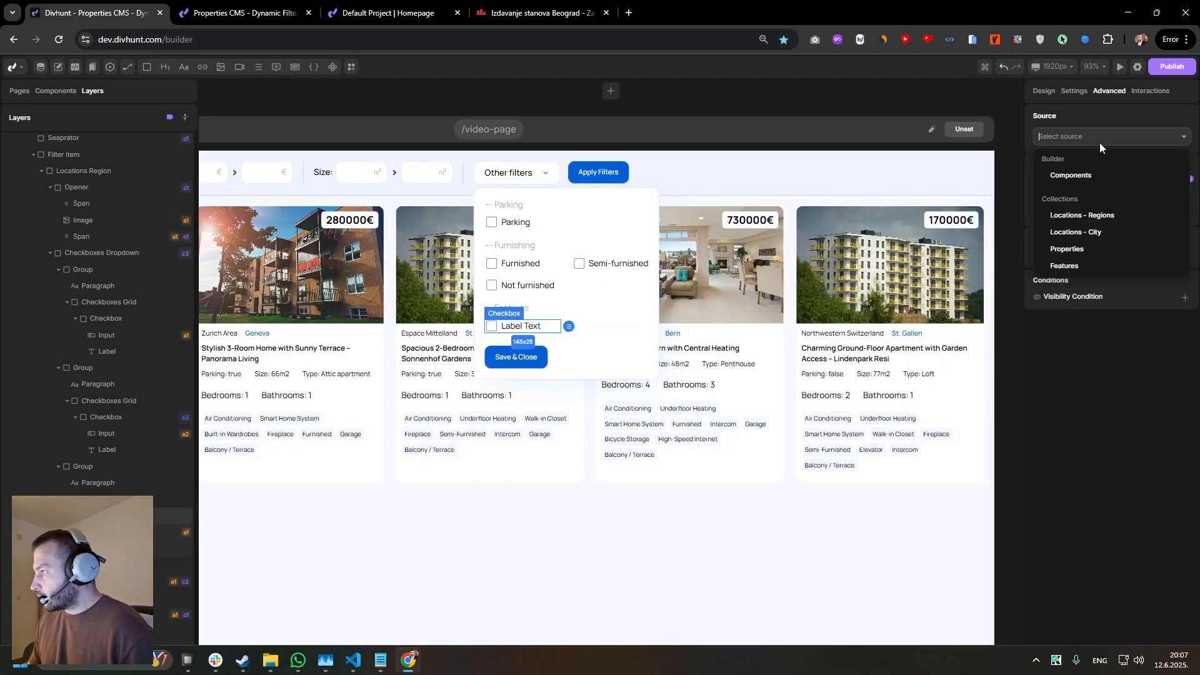
pyautogui.click(1071, 267)
# - Change the Features source's item limit, set its key to "feature" and save the source settings
pyautogui.moveTo(1080, 188); pyautogui.dragTo(1045, 233)
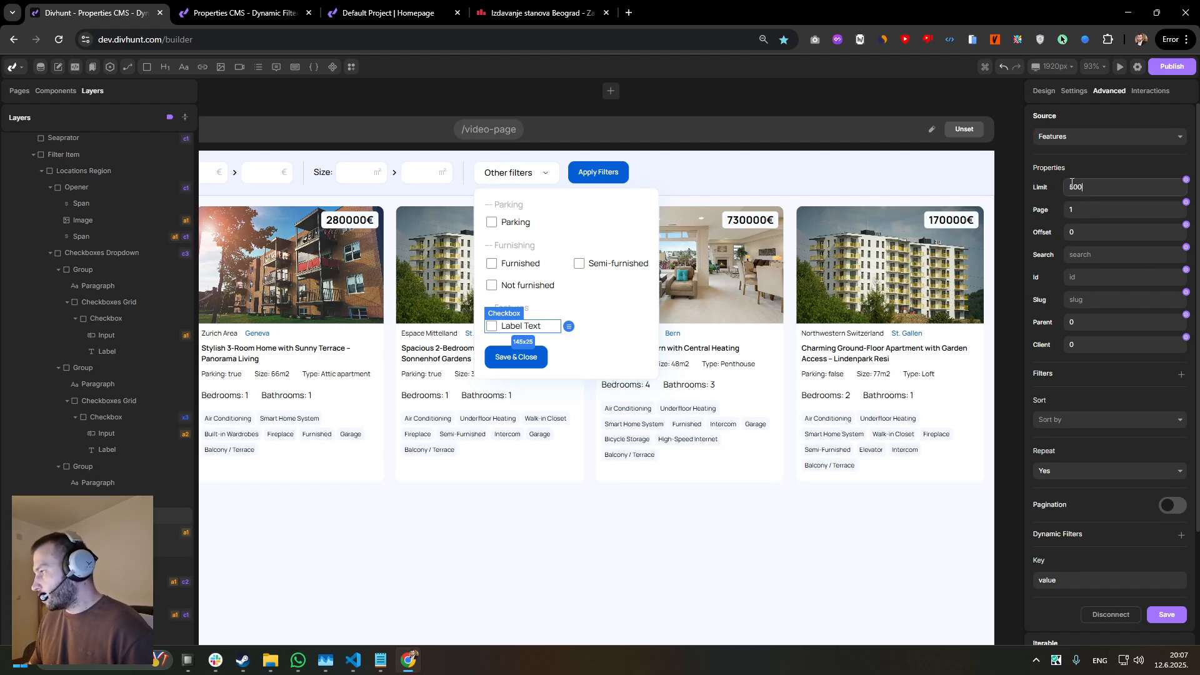
pyautogui.scroll(-1, 1079, 275)
pyautogui.scroll(-1, 1071, 361)
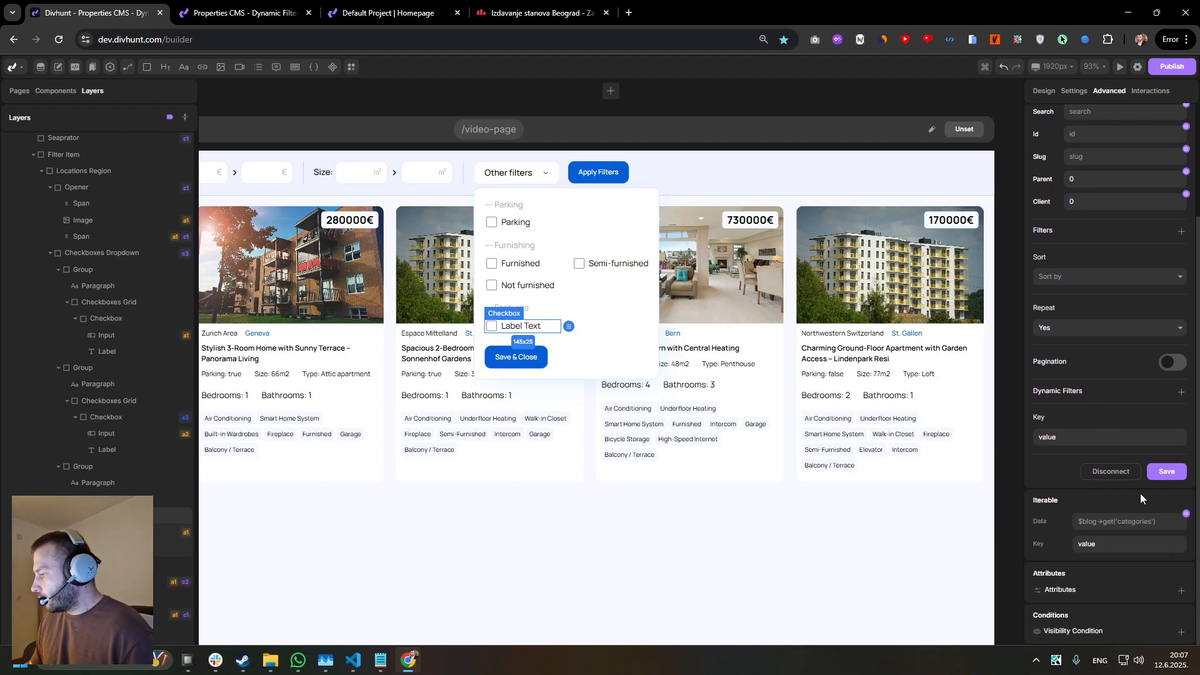
pyautogui.click(1157, 470)
pyautogui.write('featu')
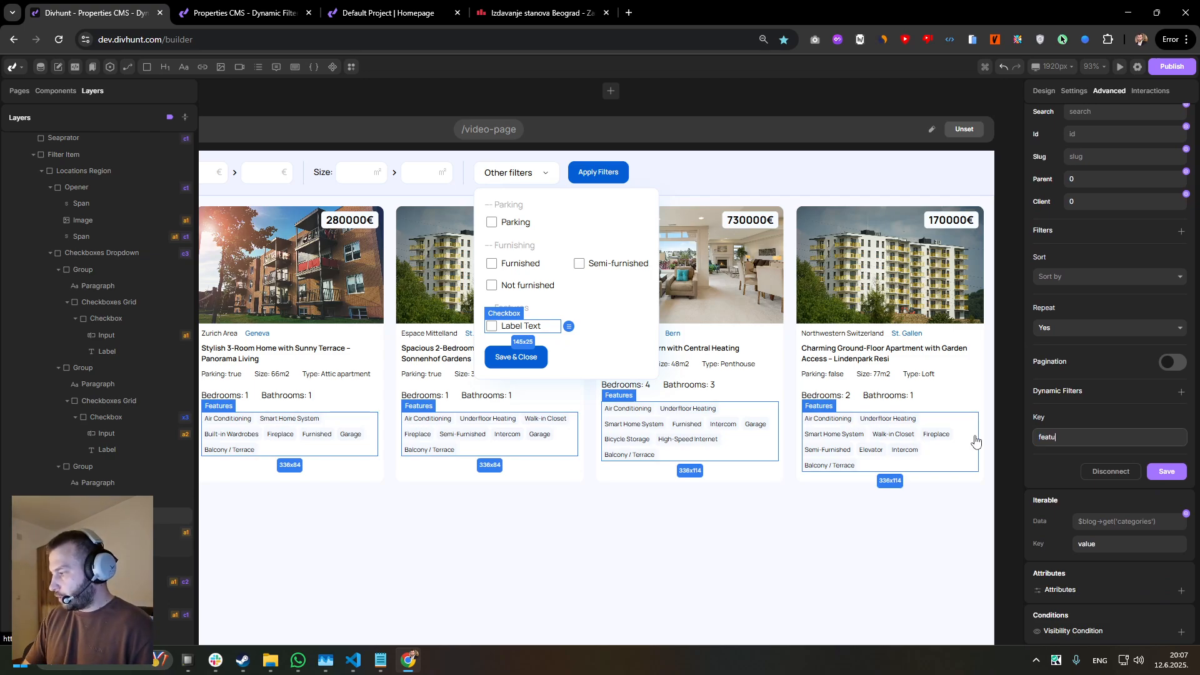
pyautogui.write('re')
pyautogui.click(1167, 472)
# - Bind the content of the repeated feature checkbox labels to the feature's name variable
pyautogui.scroll(3, 517, 343)
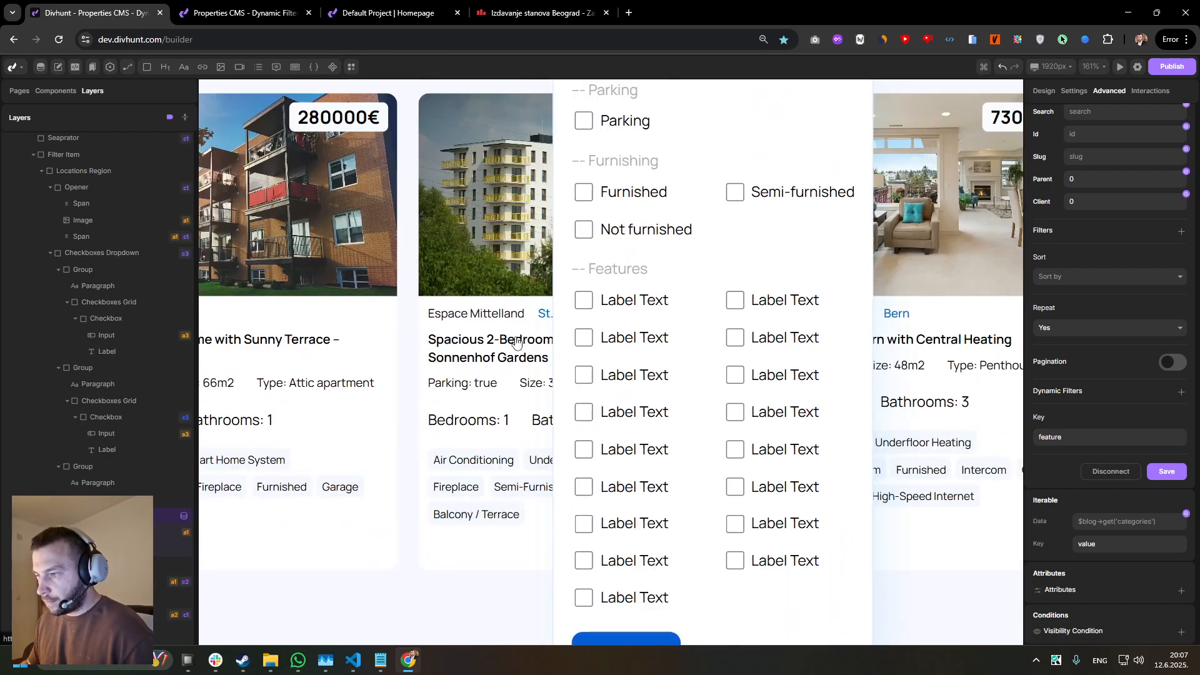
pyautogui.click(635, 301)
pyautogui.click(1076, 90)
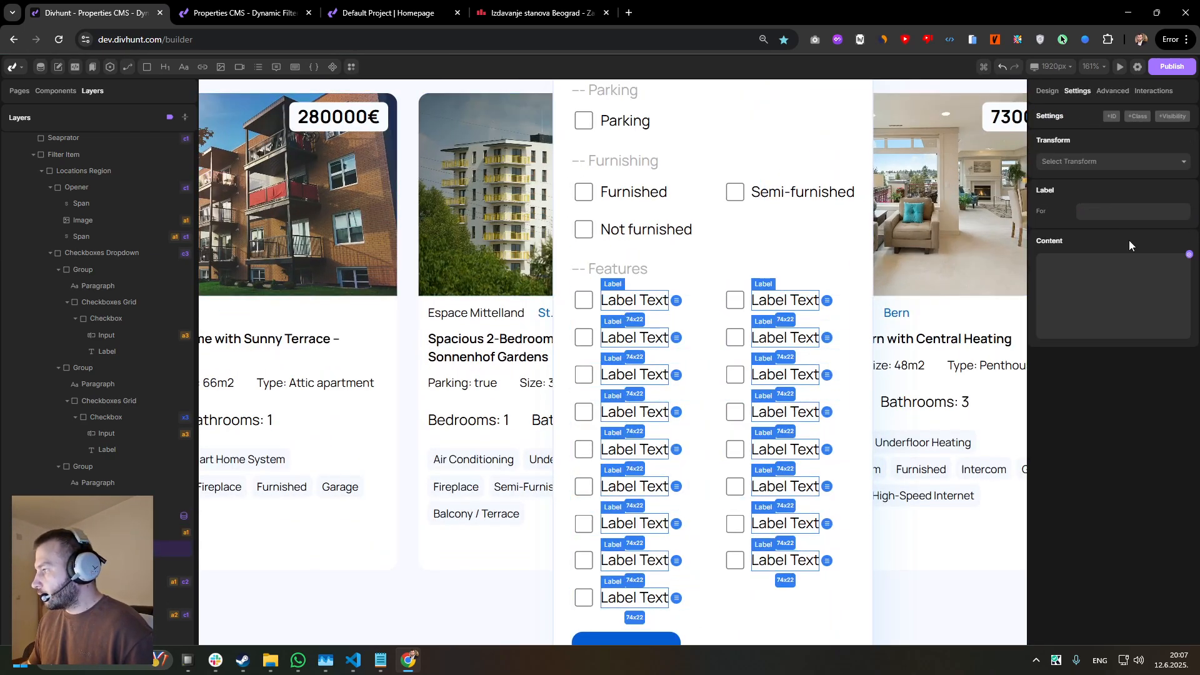
pyautogui.click(1189, 255)
pyautogui.click(928, 352)
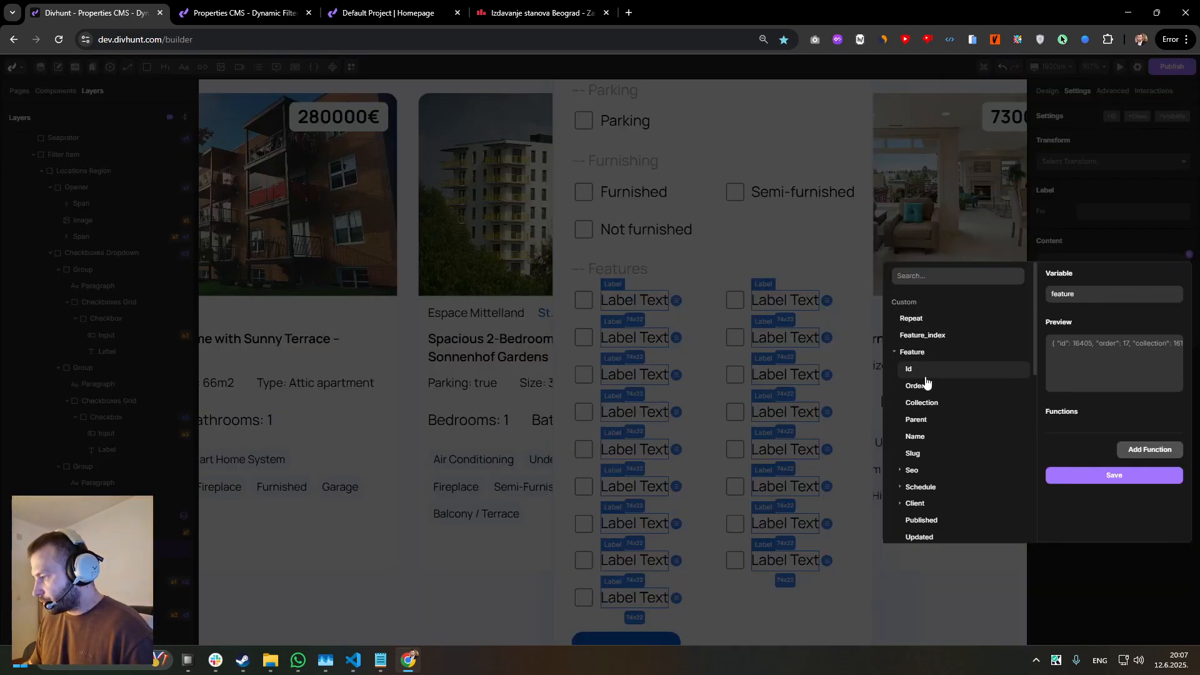
pyautogui.click(914, 436)
pyautogui.click(1114, 492)
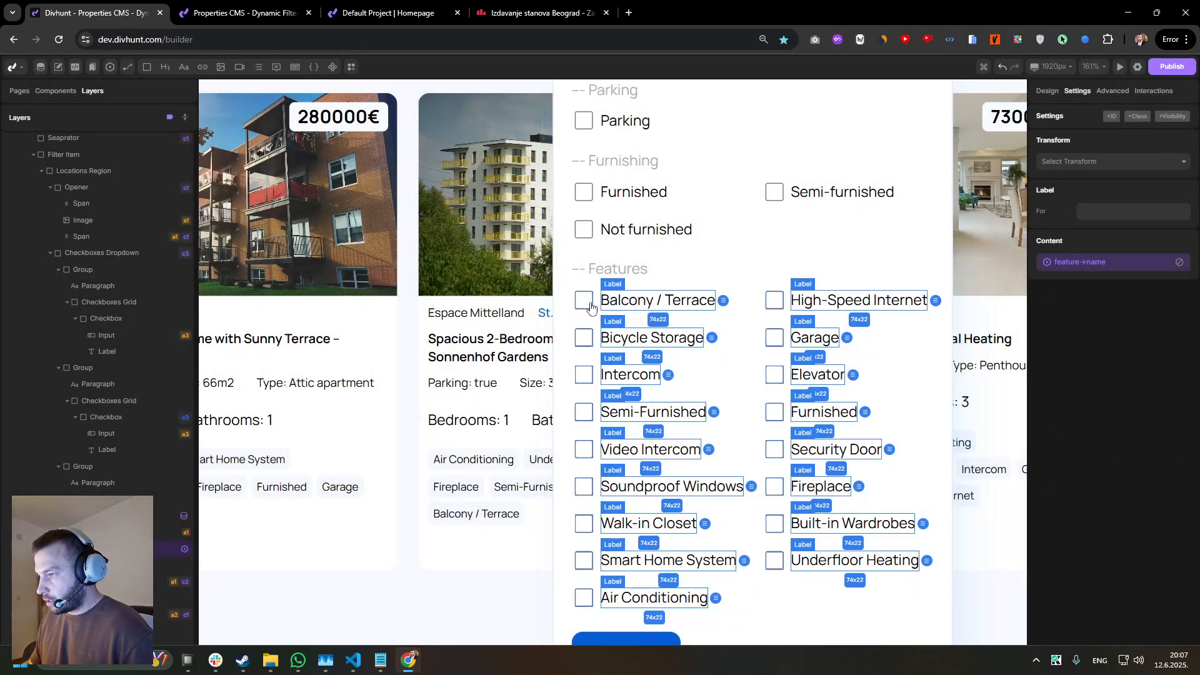
# - Bind the value of the feature checkbox inputs to the feature's id and set their name to "feature"
pyautogui.click(584, 300)
pyautogui.click(1191, 272)
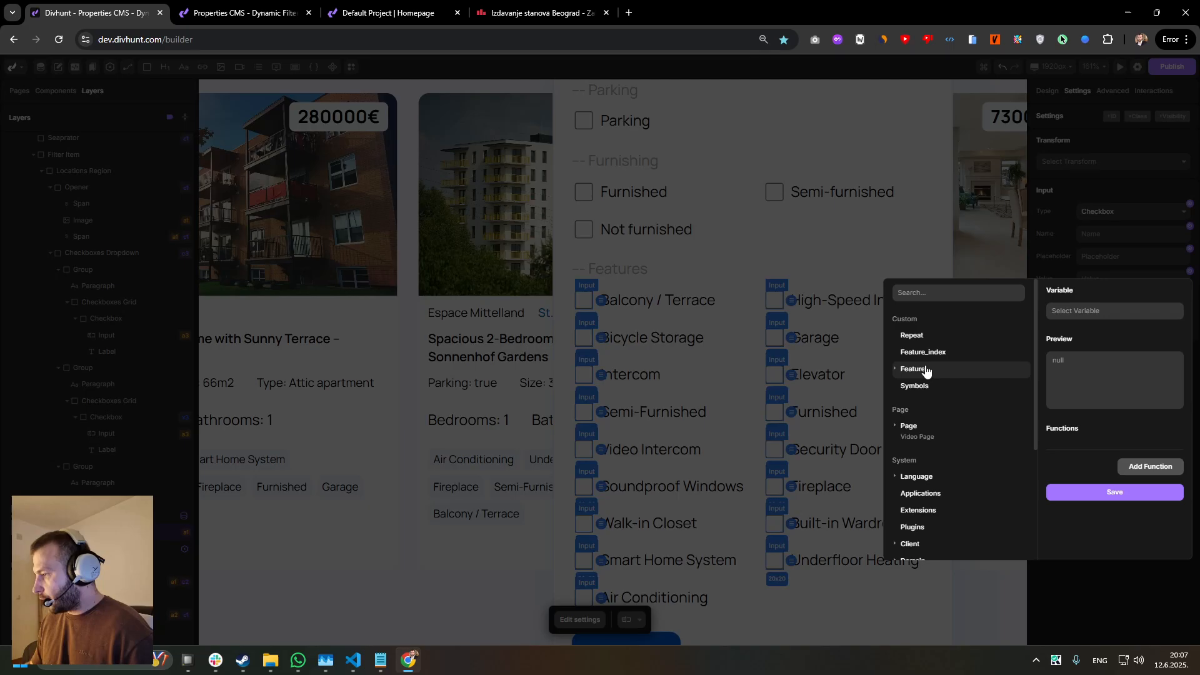
pyautogui.click(913, 369)
pyautogui.click(910, 386)
pyautogui.click(1091, 504)
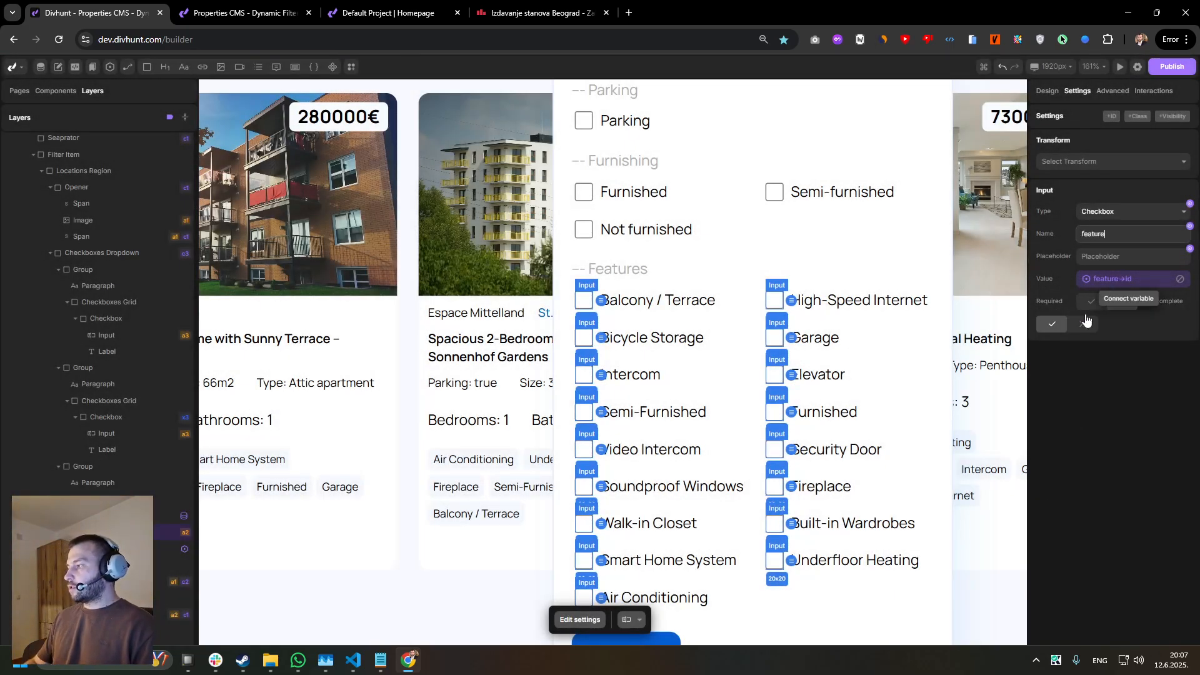
# - Start adding a new dynamic filter to the Properties source of the Property Item element
pyautogui.scroll(2, 669, 261)
pyautogui.scroll(-3, 669, 262)
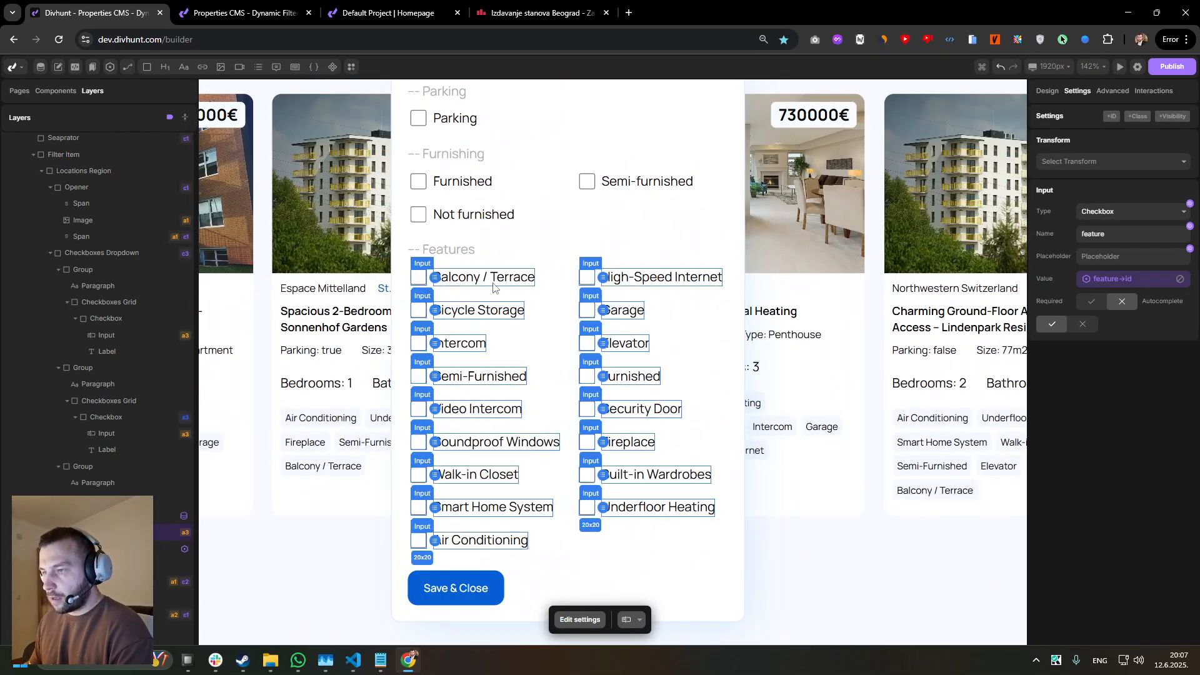
pyautogui.scroll(-4, 427, 281)
pyautogui.scroll(2, 401, 279)
pyautogui.click(396, 279)
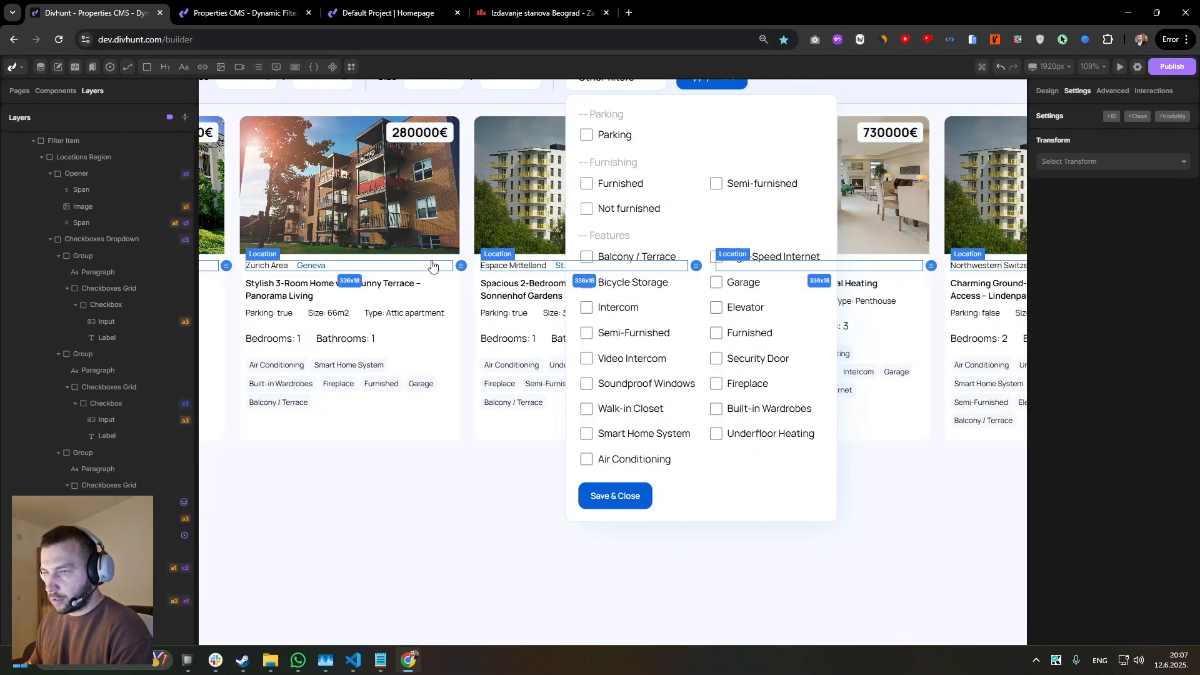
pyautogui.click(1113, 91)
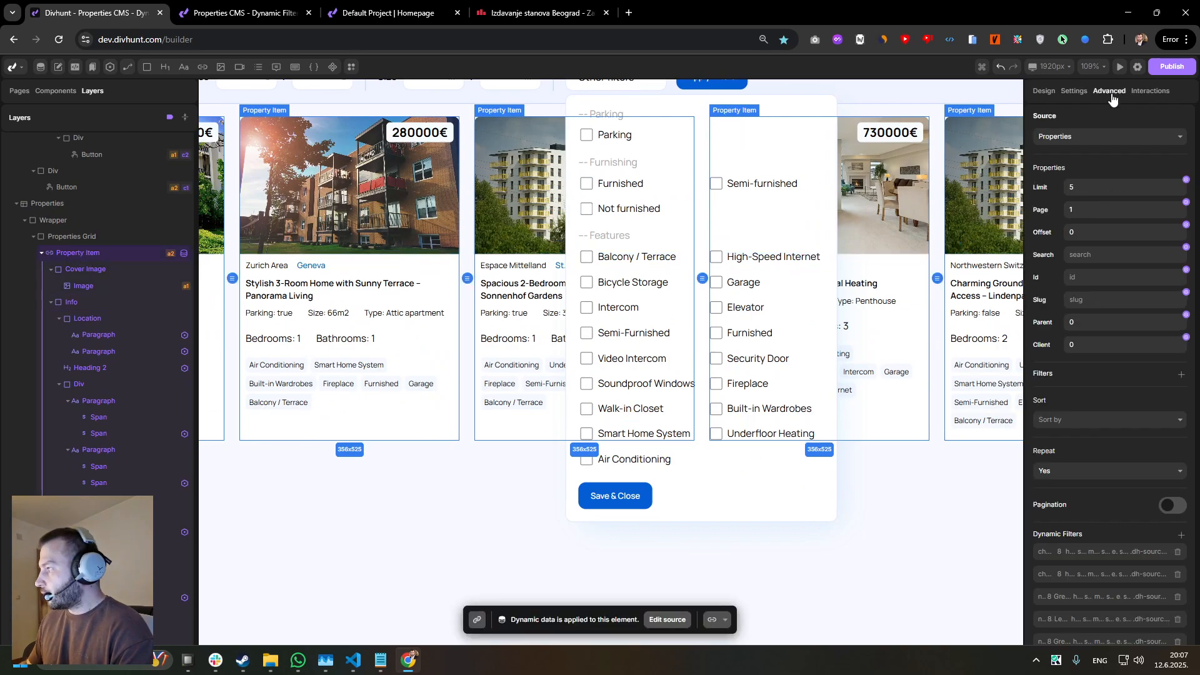
pyautogui.scroll(-6, 1157, 312)
pyautogui.click(1181, 347)
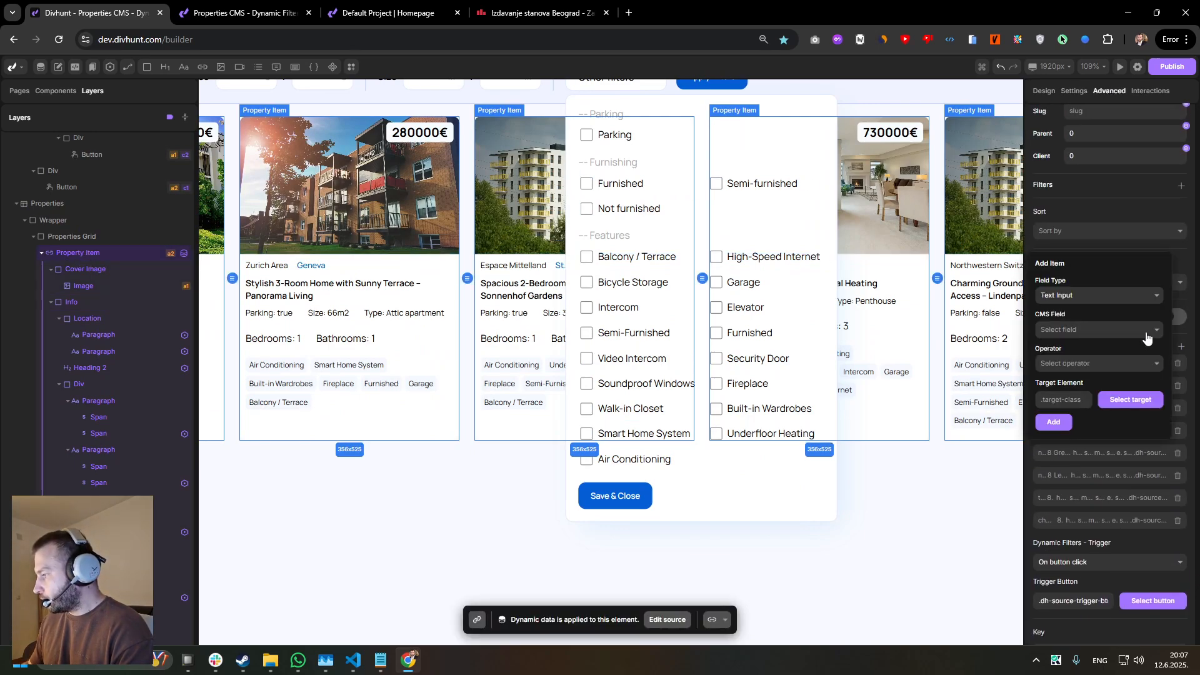
# - Set the new filter's field type to Checkboxes (Multiple) and its CMS field to features, and open the When Any Checked options
pyautogui.click(1079, 295)
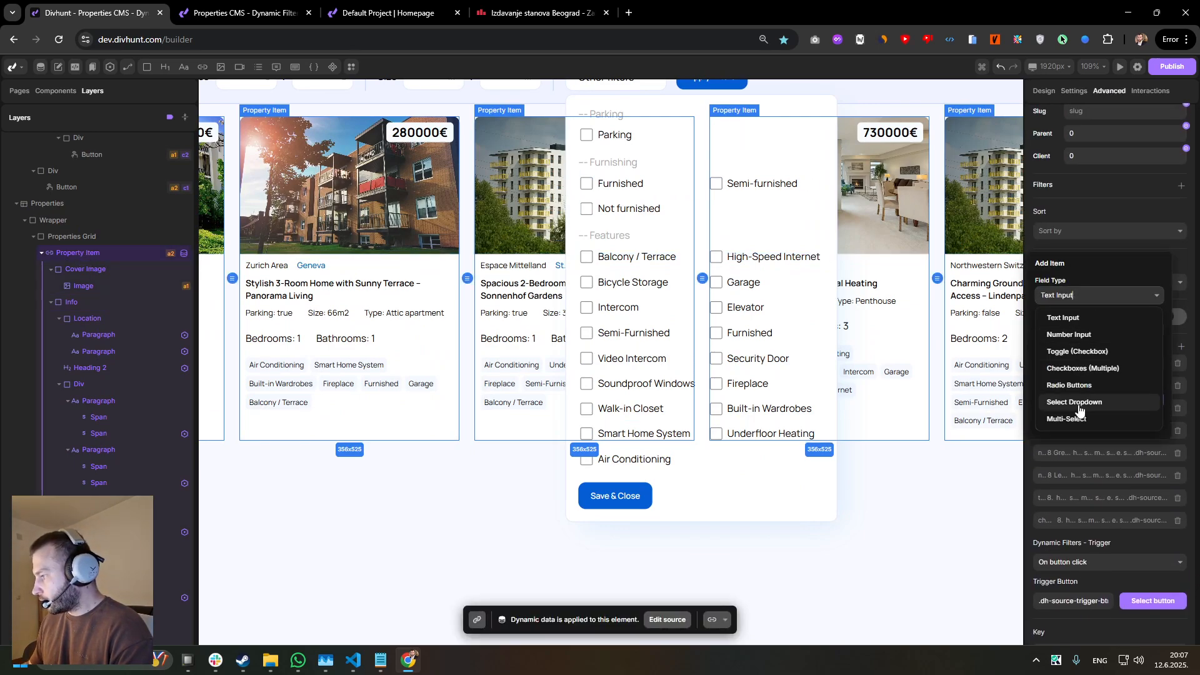
pyautogui.click(1071, 368)
pyautogui.click(1064, 329)
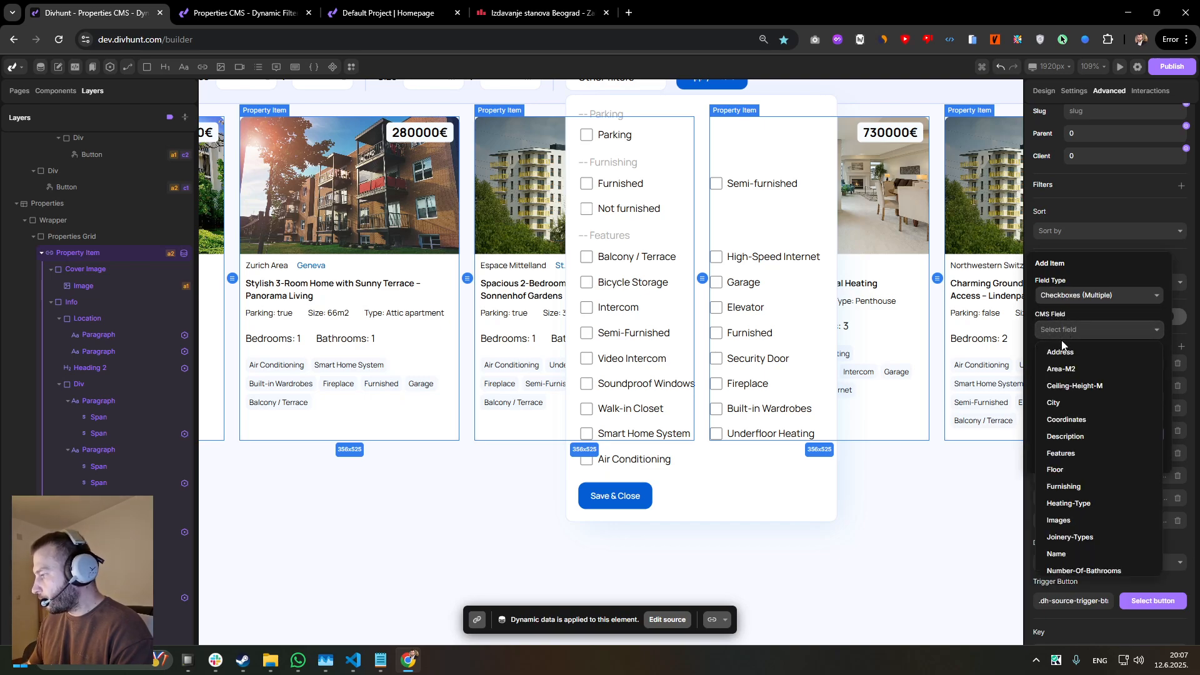
pyautogui.click(1063, 453)
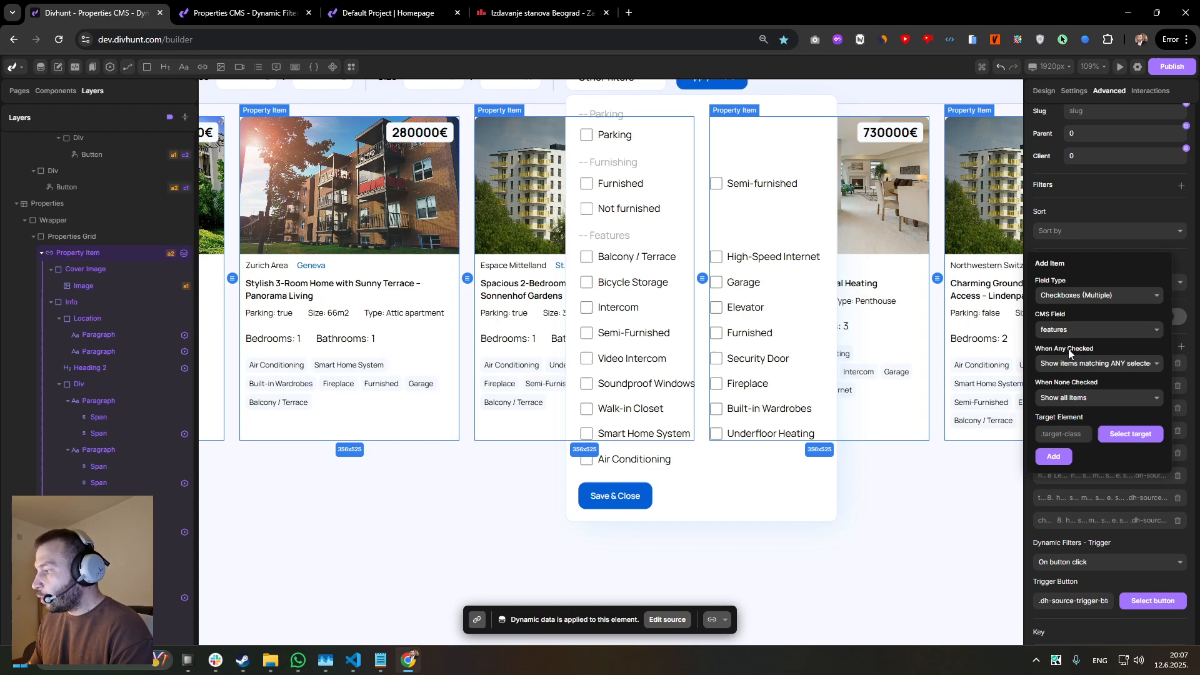
pyautogui.click(1088, 368)
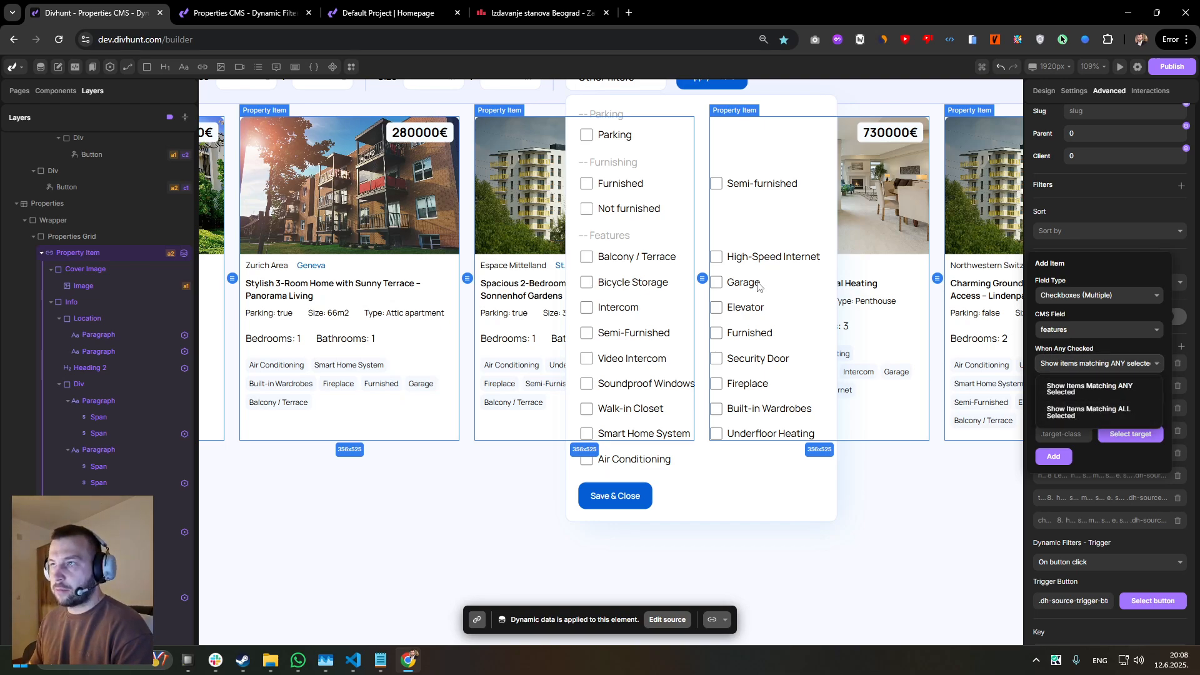
# - On the published page, check High-Speed Internet and Air Conditioning among the features in the other filters
pyautogui.click(266, 5)
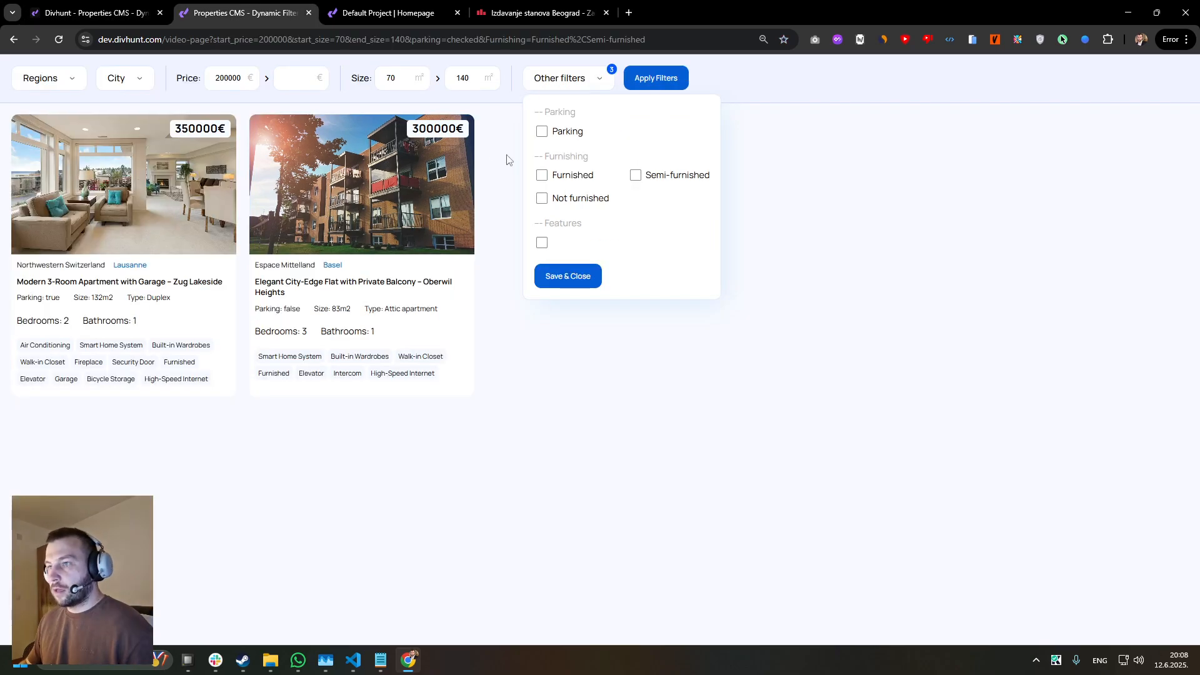
pyautogui.doubleClick(576, 86)
pyautogui.click(576, 86)
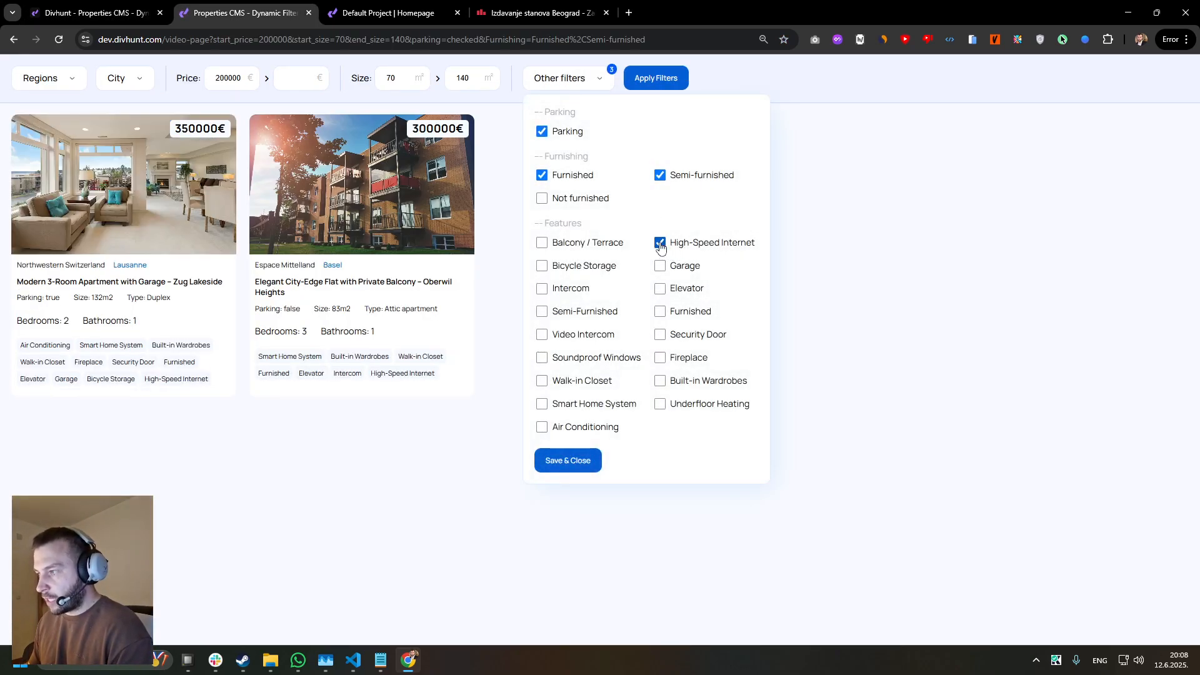
pyautogui.click(542, 427)
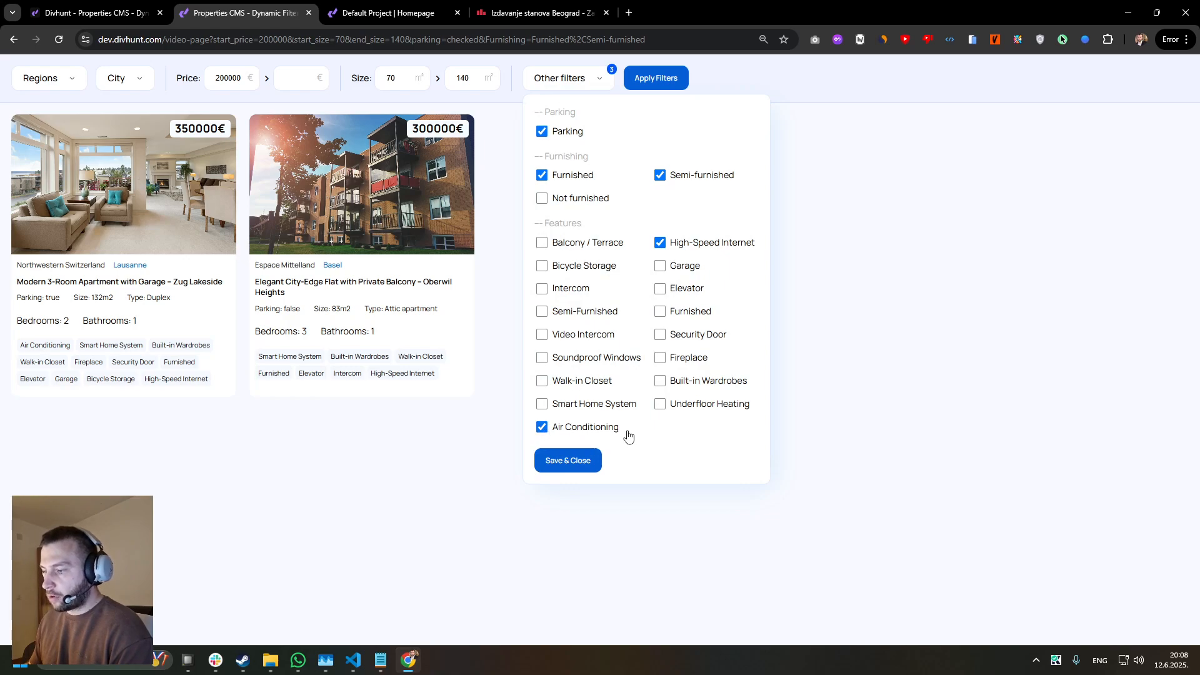
pyautogui.moveTo(626, 432); pyautogui.dragTo(553, 432)
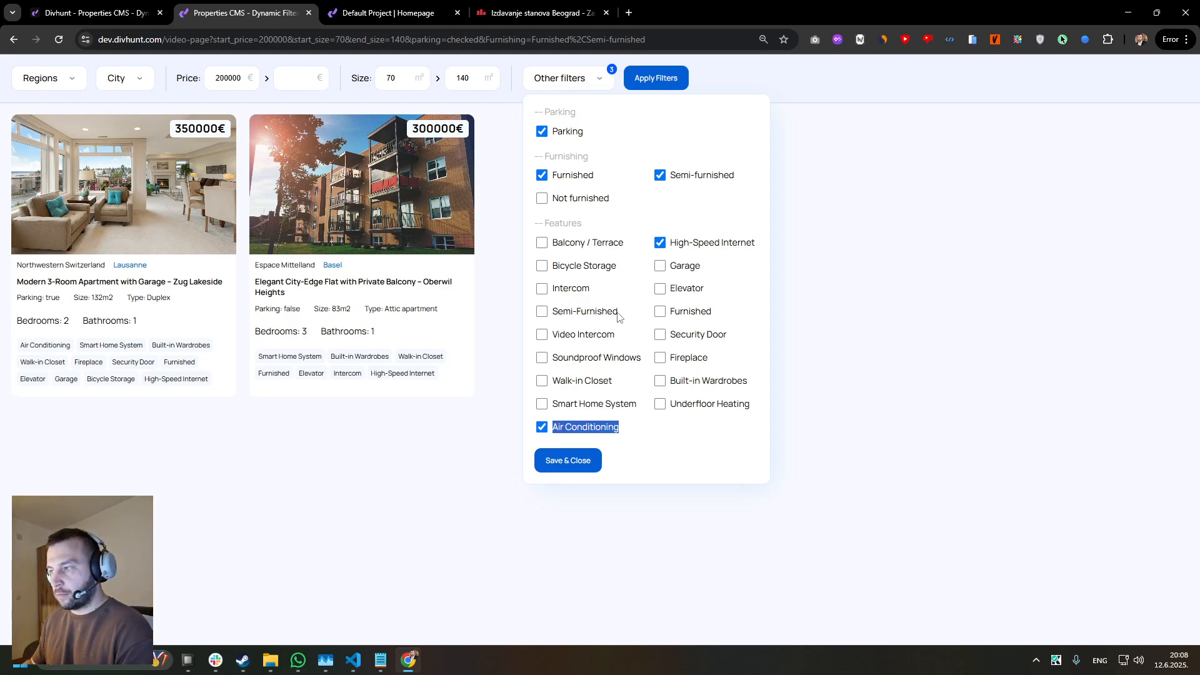
# - Check Zug, Lucerne and Bern in the City filter
pyautogui.click(816, 225)
pyautogui.click(114, 84)
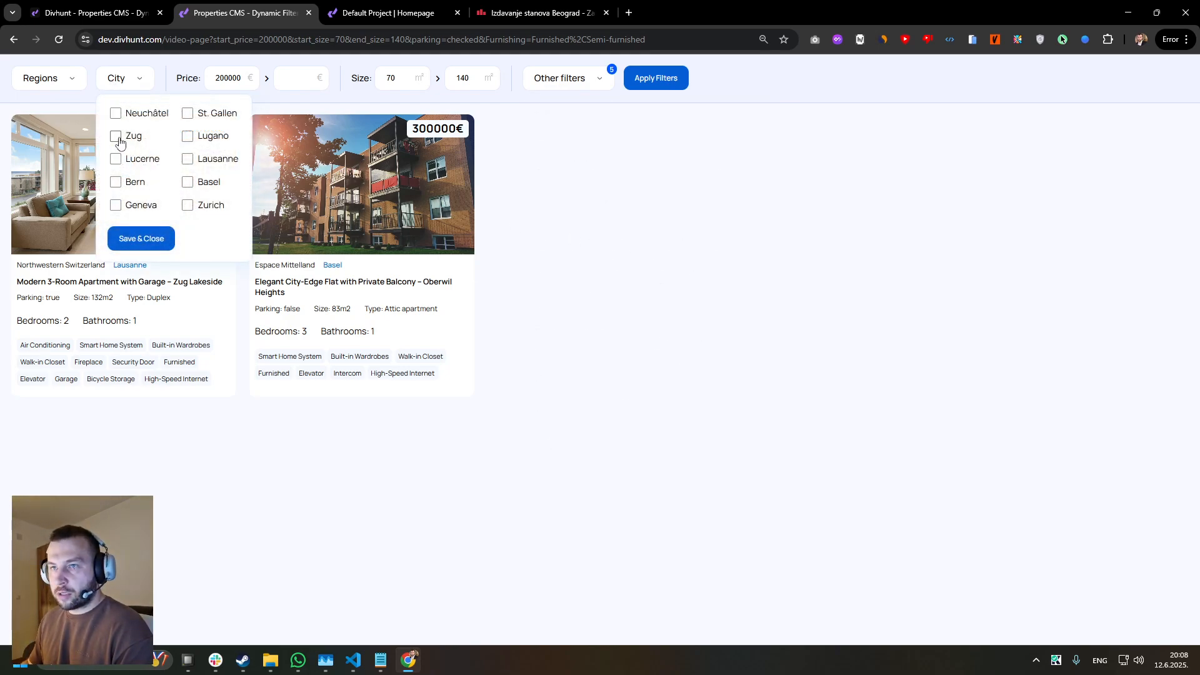
pyautogui.click(116, 136)
pyautogui.click(116, 159)
pyautogui.click(116, 182)
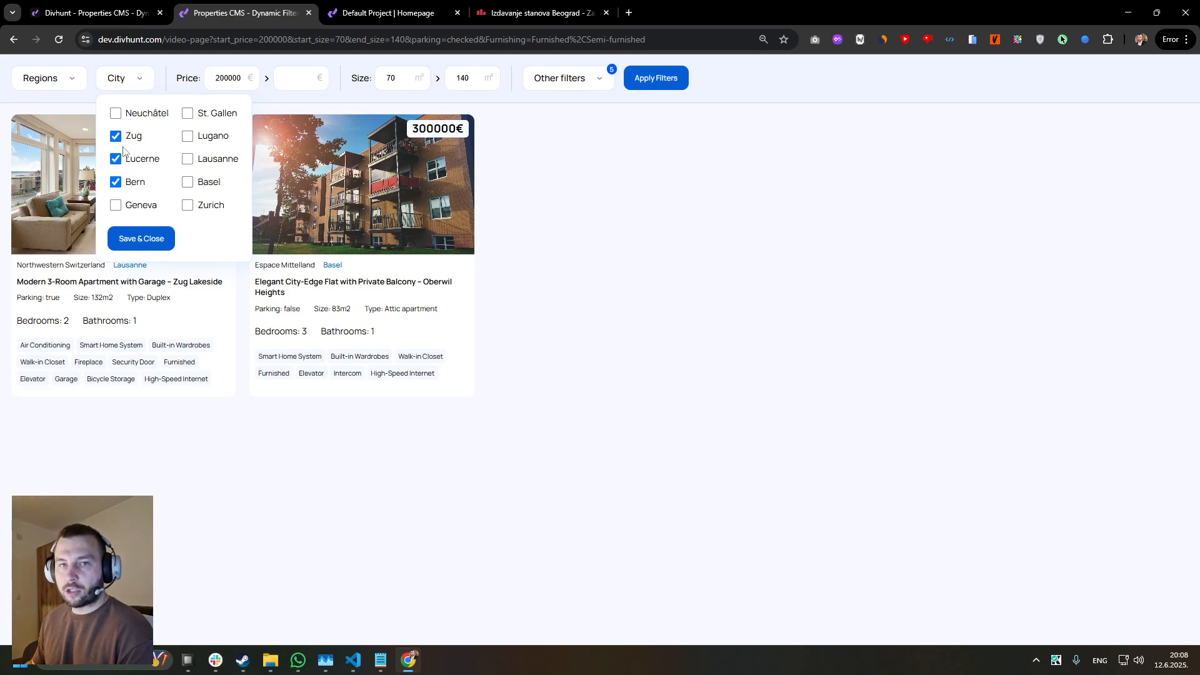
# - Review the checked High-Speed Internet option in the other filters and return to the builder's dynamic filter settings
pyautogui.click(572, 93)
pyautogui.moveTo(672, 242); pyautogui.dragTo(751, 247)
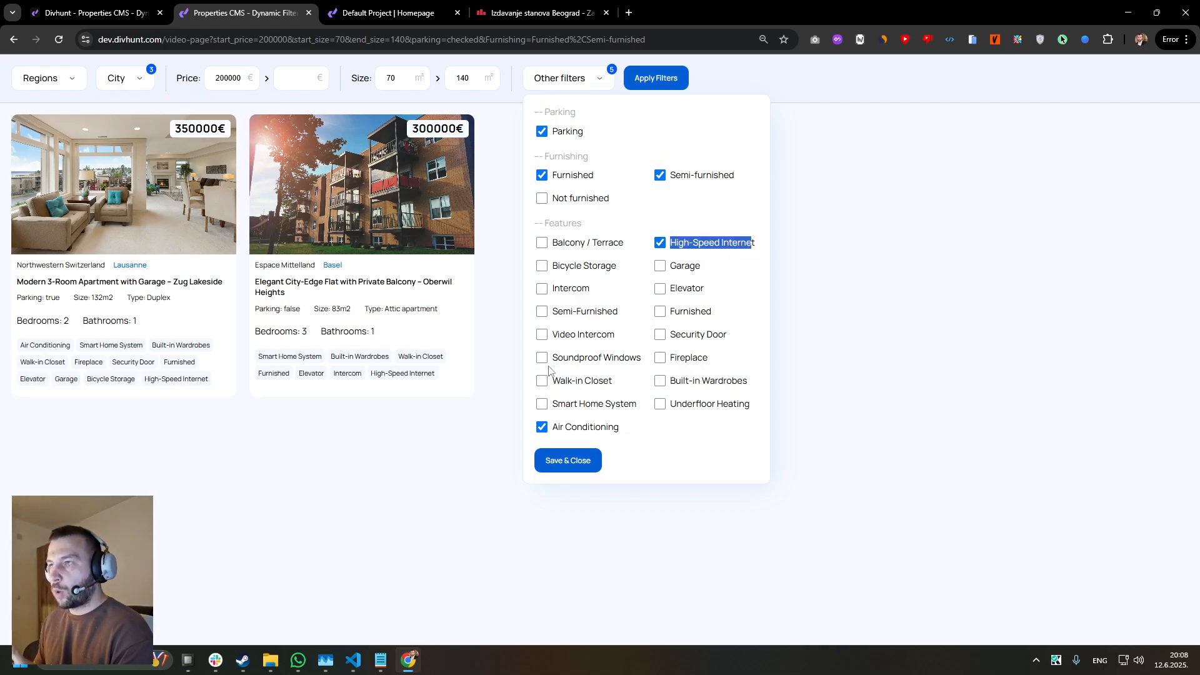
pyautogui.click(141, 7)
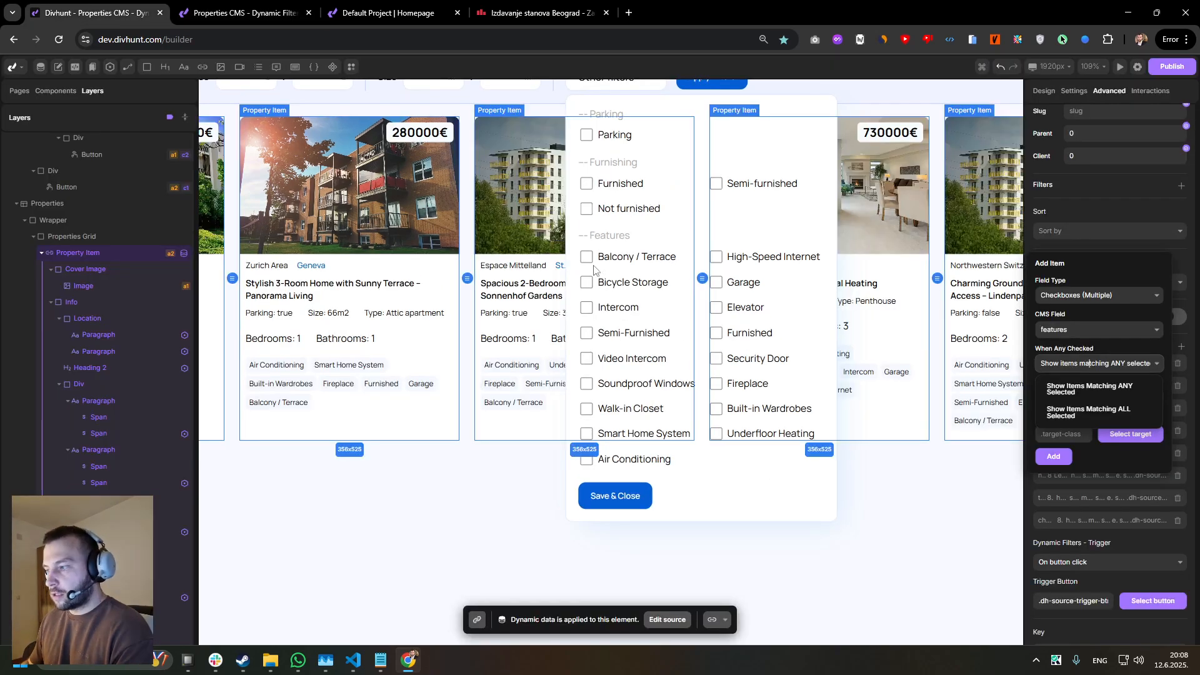
# - Set the features filter to Show Items Matching ALL Selected, target the Features checkboxes in the other filters dropdown, and save the dynamic filters
pyautogui.click(1071, 416)
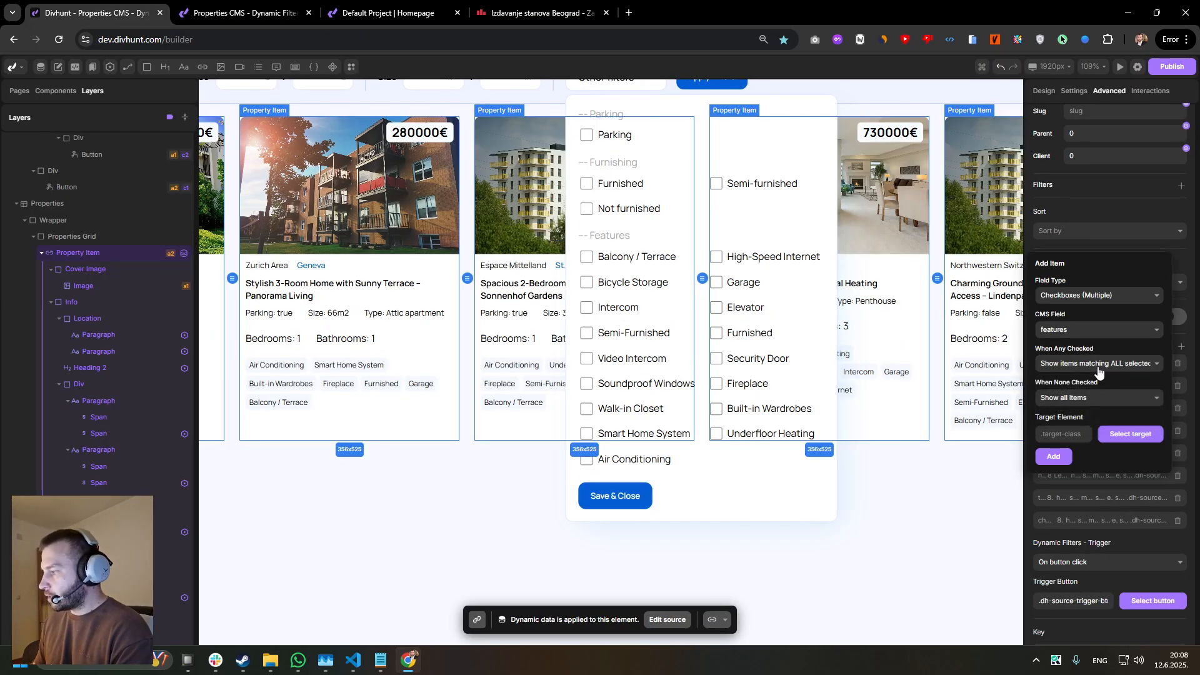
pyautogui.click(1127, 437)
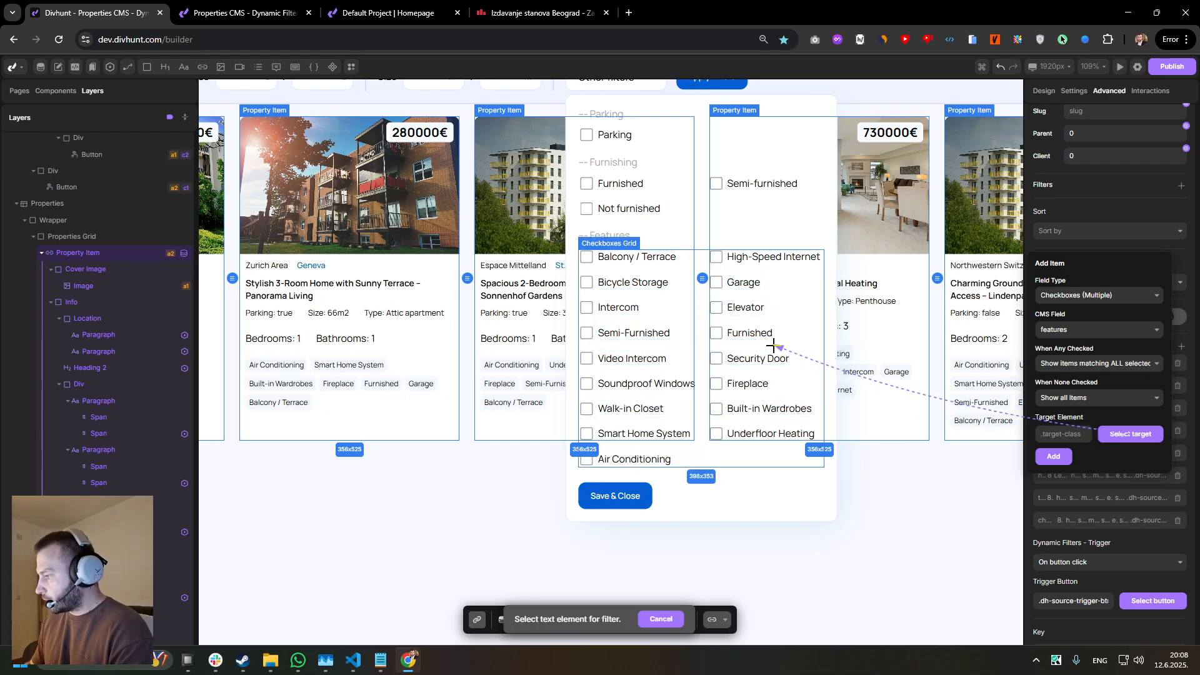
pyautogui.click(588, 283)
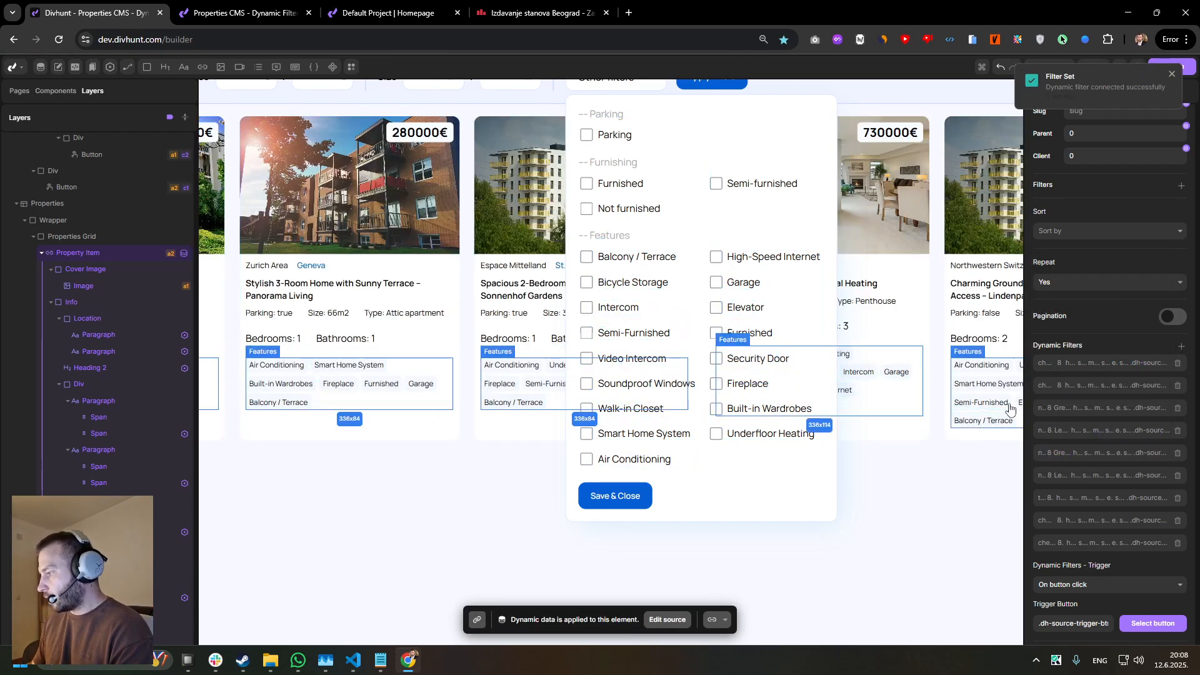
pyautogui.scroll(-1, 988, 406)
pyautogui.scroll(-3, 1151, 563)
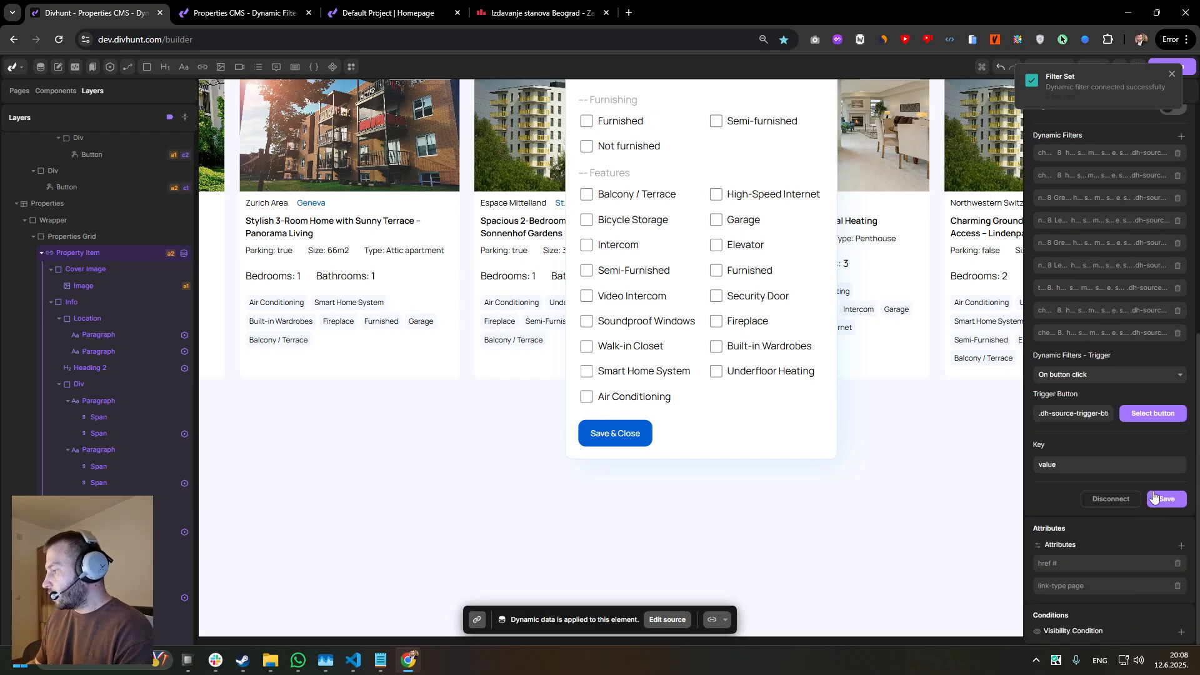
pyautogui.click(1163, 499)
# - Reset the layout styling of the Checkboxes Dropdown
pyautogui.click(244, 12)
pyautogui.click(92, 9)
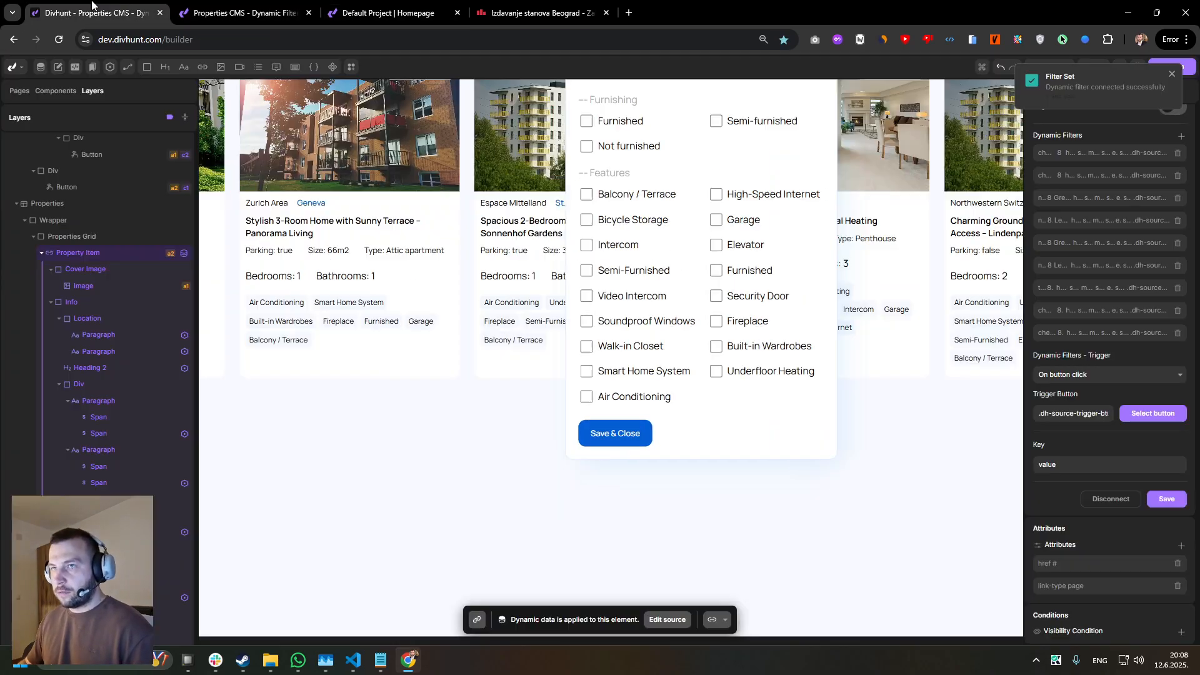
pyautogui.click(801, 440)
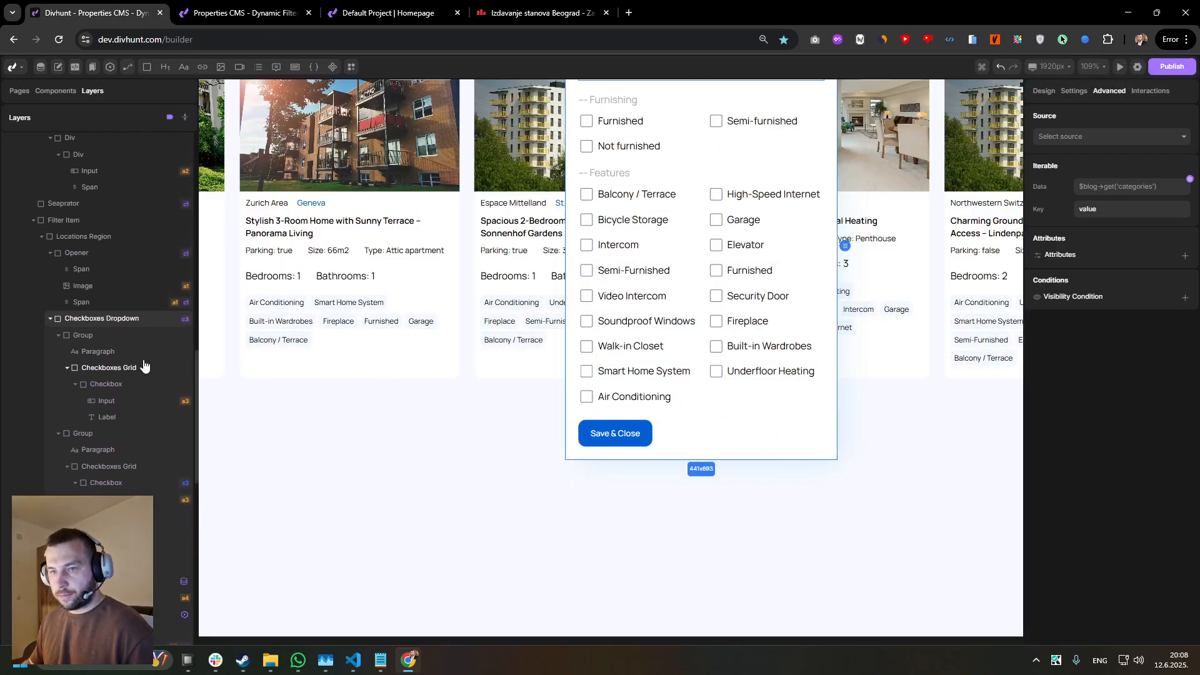
pyautogui.scroll(2, 700, 269)
pyautogui.click(1051, 94)
pyautogui.rightClick(1066, 208)
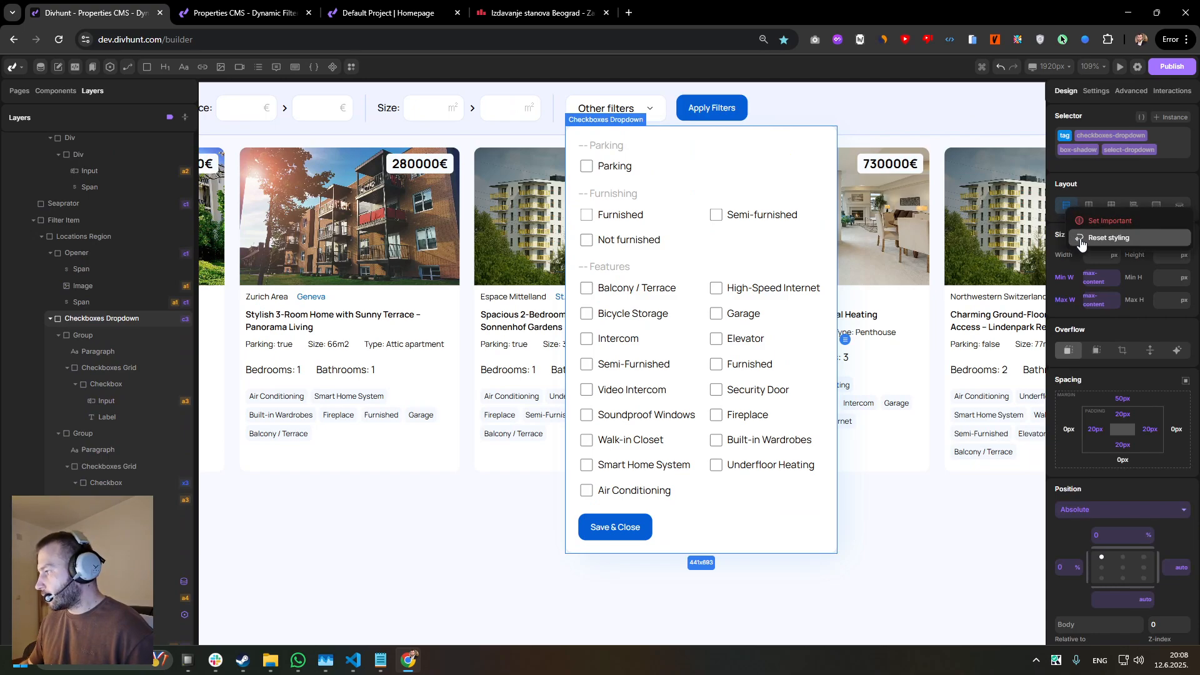
pyautogui.click(1109, 238)
# - Reload the published page, check High-Speed Internet and Air Conditioning in the other filters, and apply the filters
pyautogui.click(244, 13)
pyautogui.press('F5')
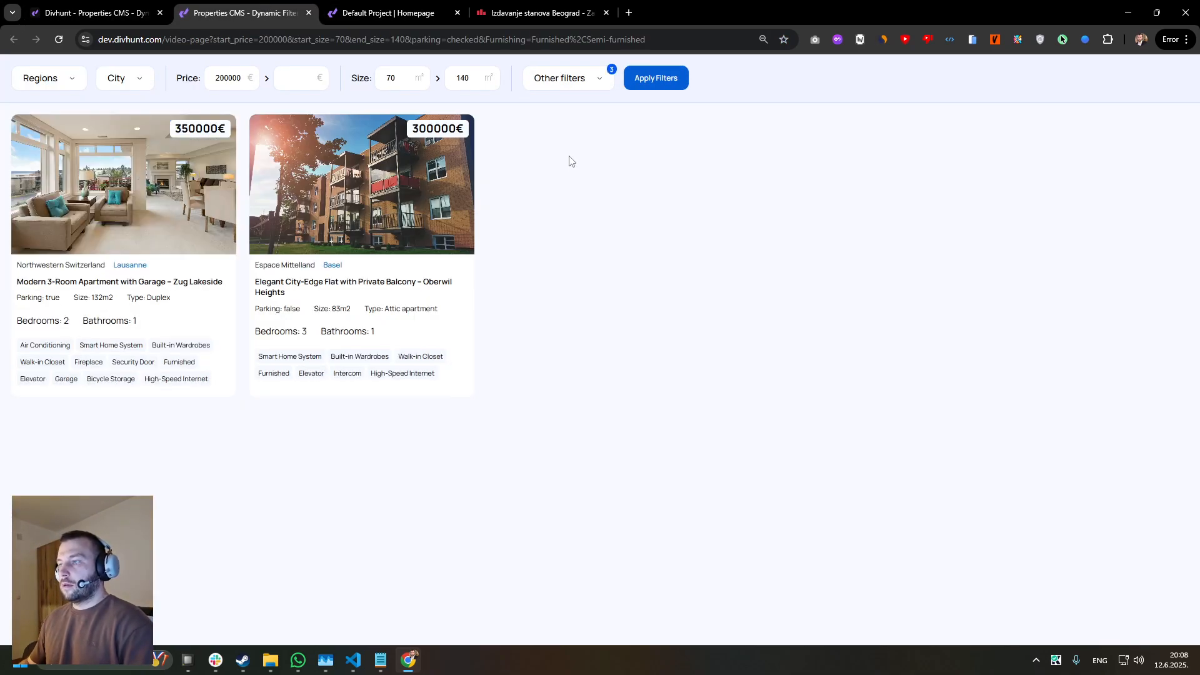
pyautogui.click(580, 84)
pyautogui.click(659, 242)
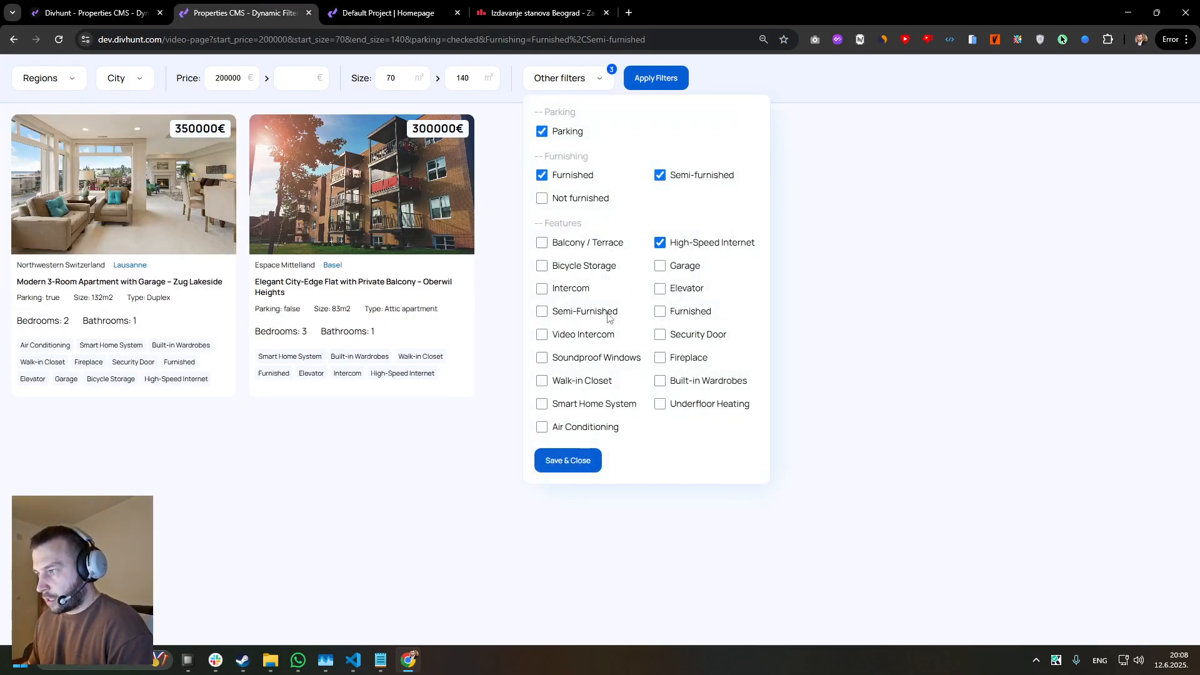
pyautogui.click(542, 427)
pyautogui.click(568, 461)
pyautogui.click(649, 89)
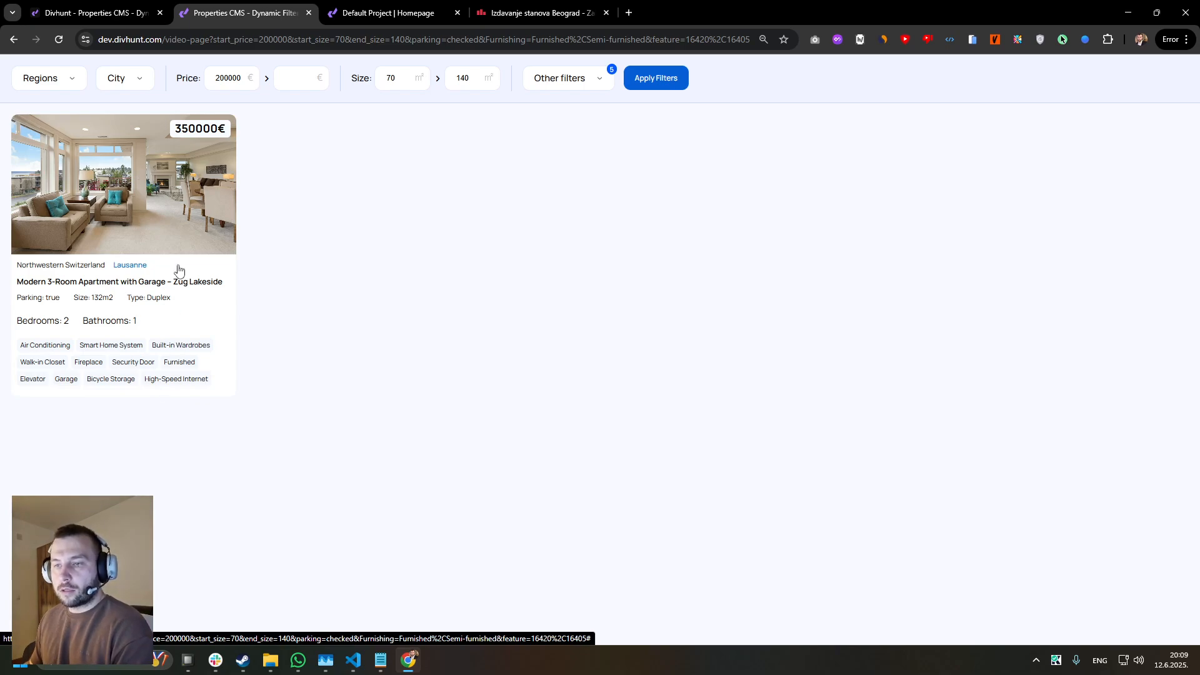
# - Clear the minimum price and minimum size, and apply the filters again
pyautogui.doubleClick(216, 80)
pyautogui.press('BackSpace')
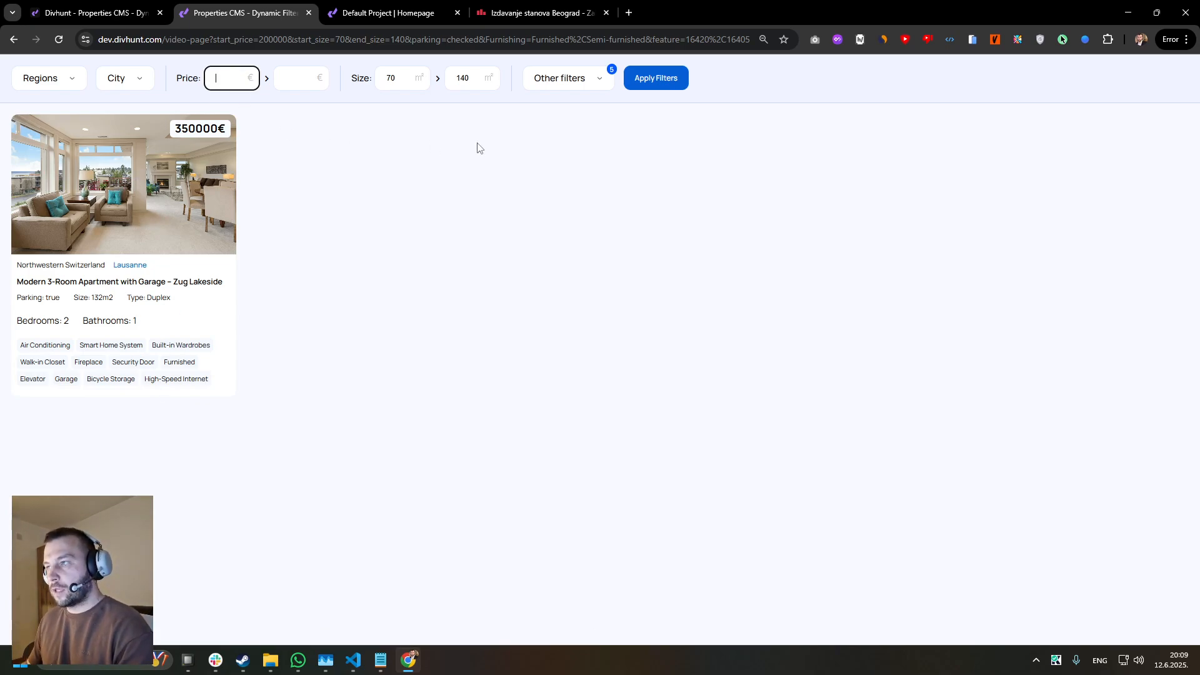
pyautogui.doubleClick(401, 80)
pyautogui.press('BackSpace')
pyautogui.doubleClick(466, 79)
pyautogui.click(651, 83)
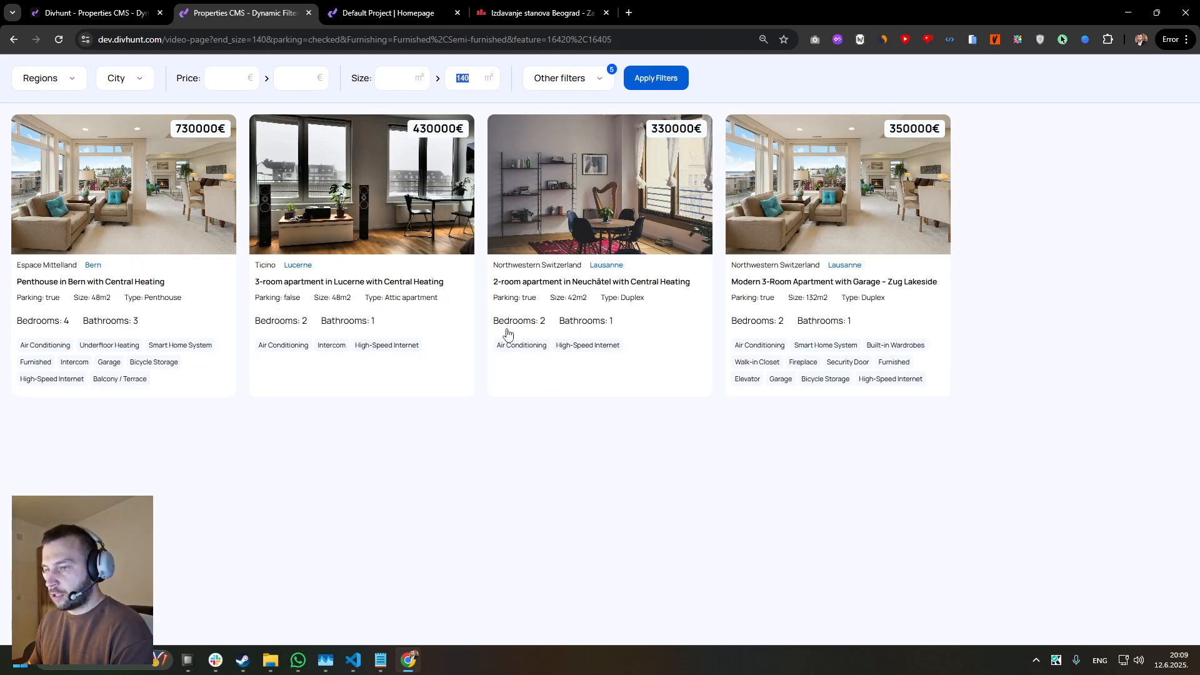
# - Also check the Furnished, Security Door, Fireplace and Built-in Wardrobes features in the other filters and apply them
pyautogui.click(568, 78)
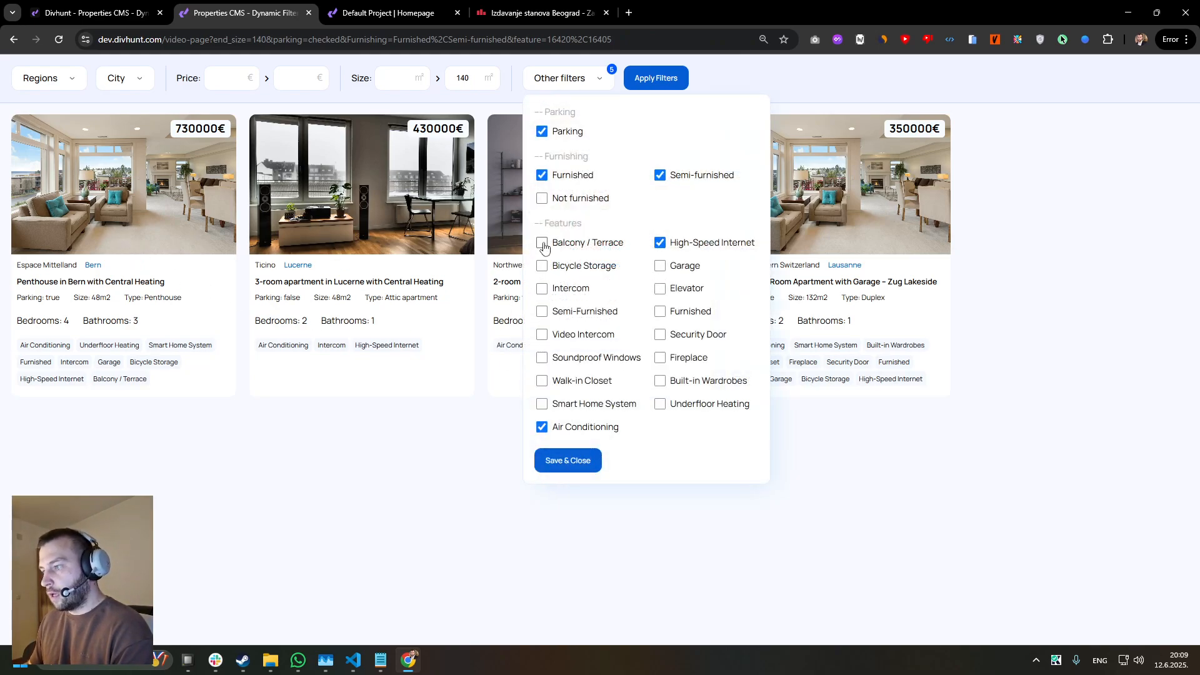
pyautogui.click(661, 312)
pyautogui.click(660, 335)
pyautogui.click(661, 358)
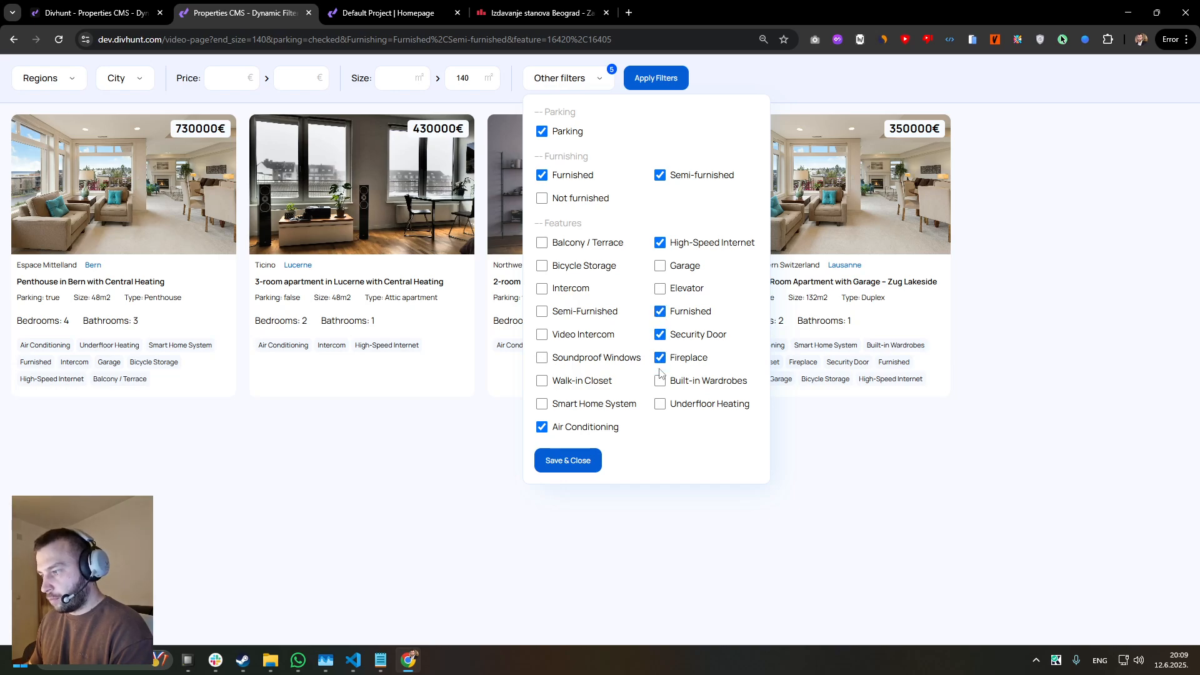
pyautogui.click(660, 381)
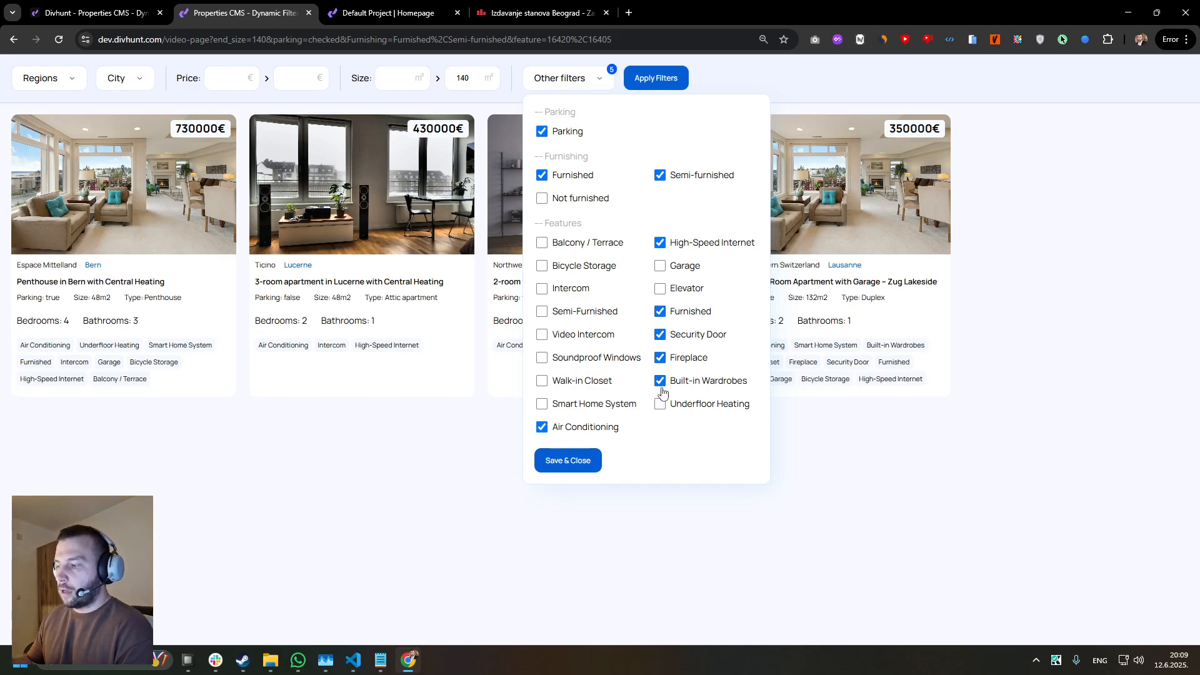
pyautogui.click(586, 461)
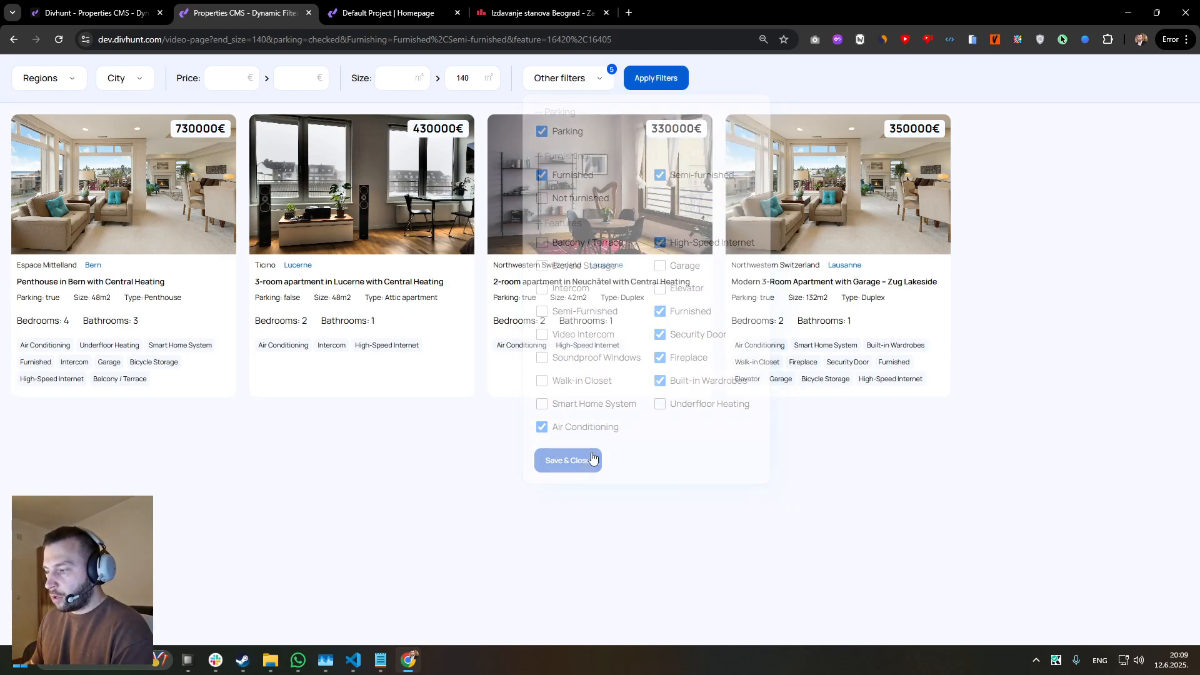
pyautogui.click(656, 87)
# - Add the Intercom, Semi-Furnished and Video Intercom features to the selection and apply the filters
pyautogui.click(572, 79)
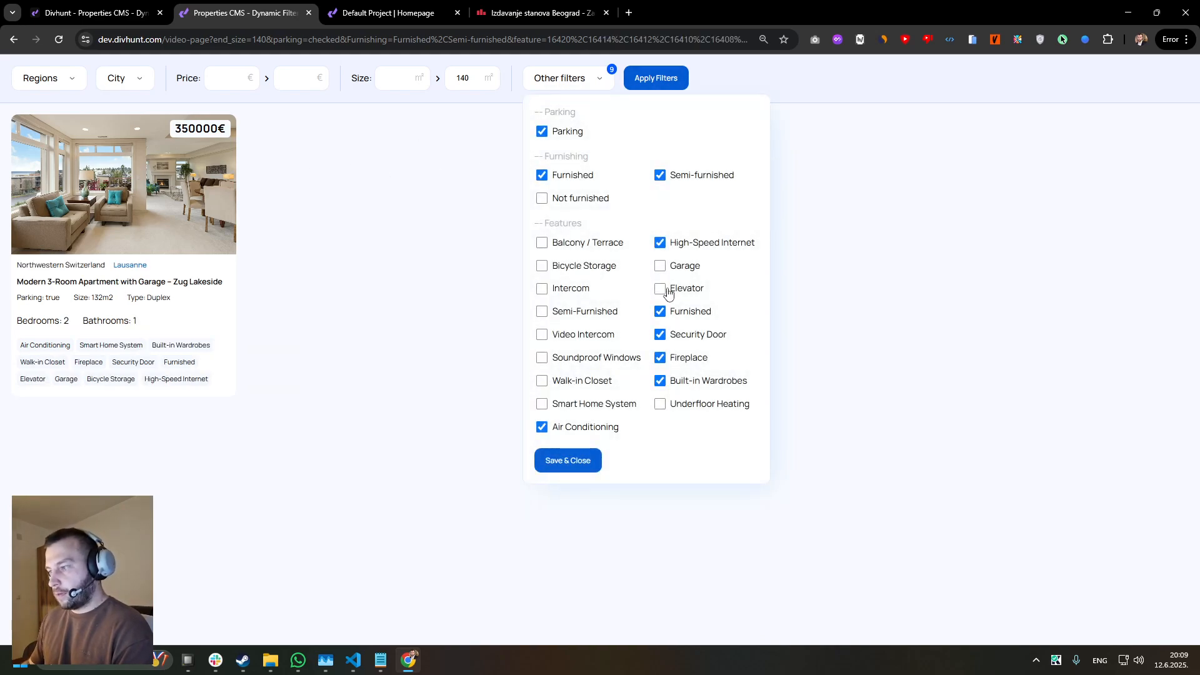
pyautogui.click(542, 288)
pyautogui.click(542, 312)
pyautogui.click(542, 334)
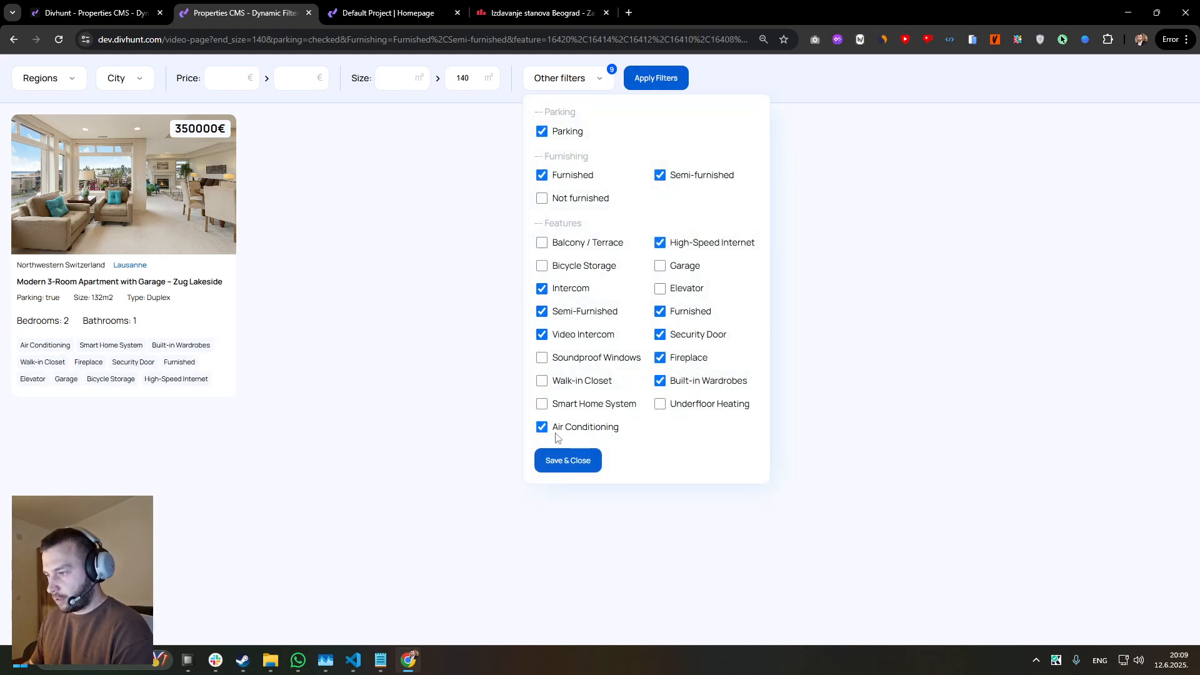
pyautogui.click(568, 461)
pyautogui.click(650, 88)
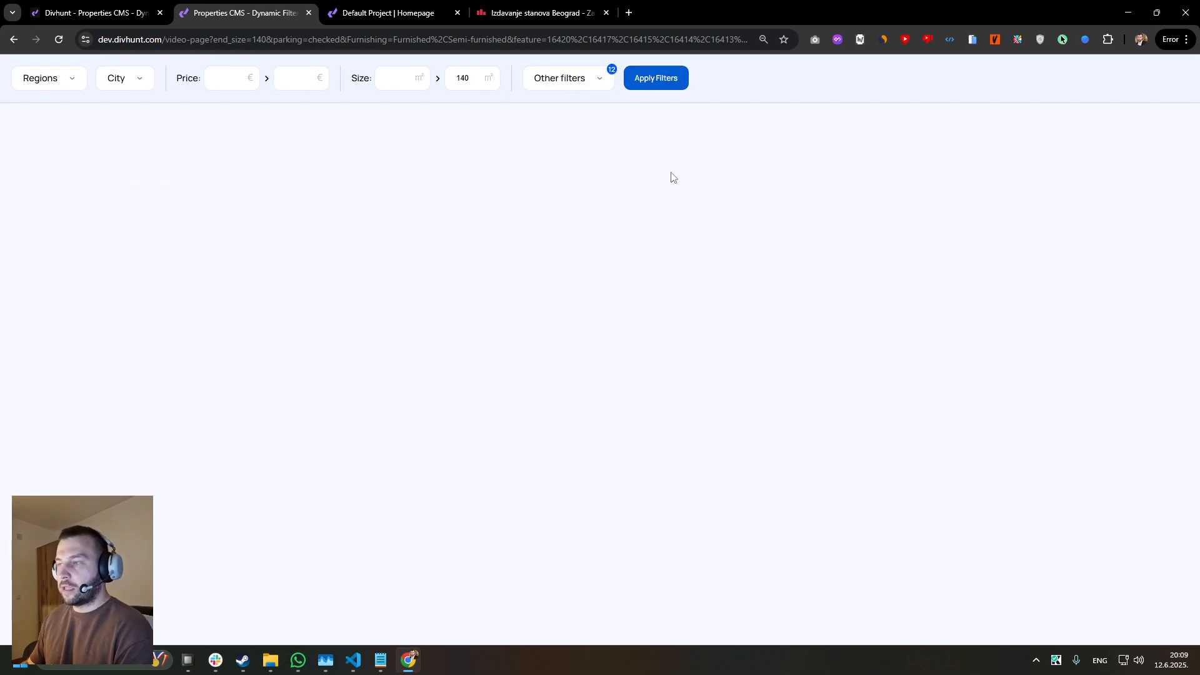
# - Uncheck Intercom, Semi-Furnished, Video Intercom, Built-in Wardrobes, Fireplace and Security Door in the other filters and reapply the filters
pyautogui.click(570, 88)
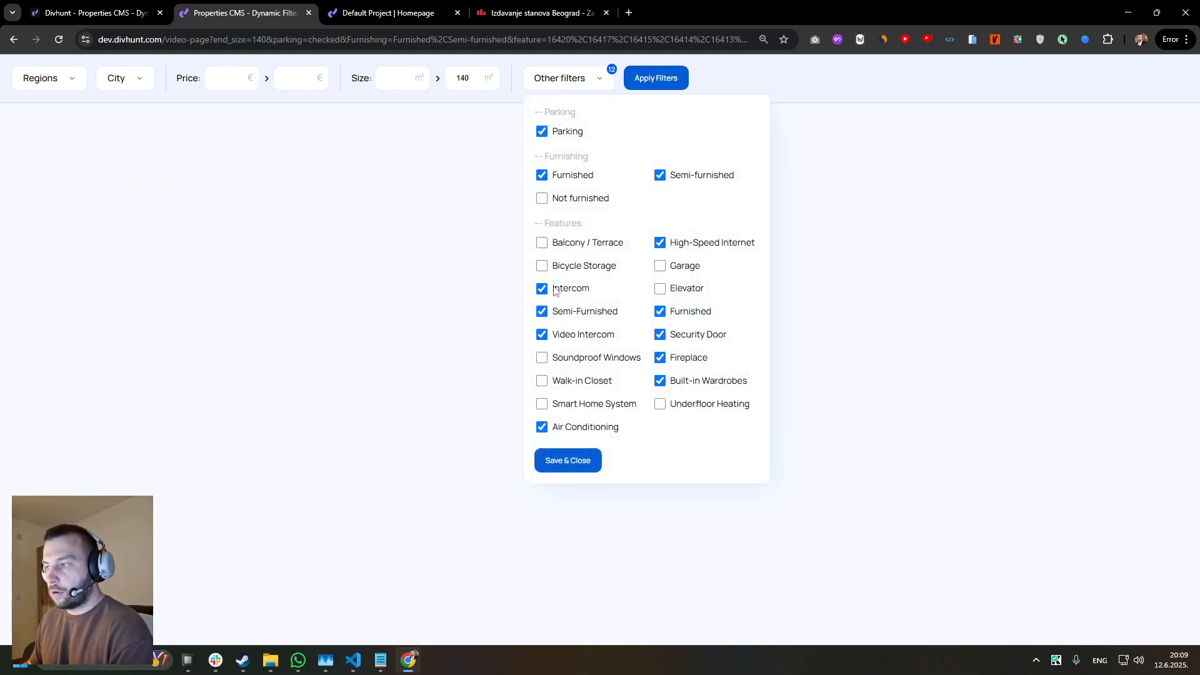
pyautogui.click(542, 289)
pyautogui.click(542, 312)
pyautogui.click(542, 335)
pyautogui.click(660, 381)
pyautogui.click(661, 358)
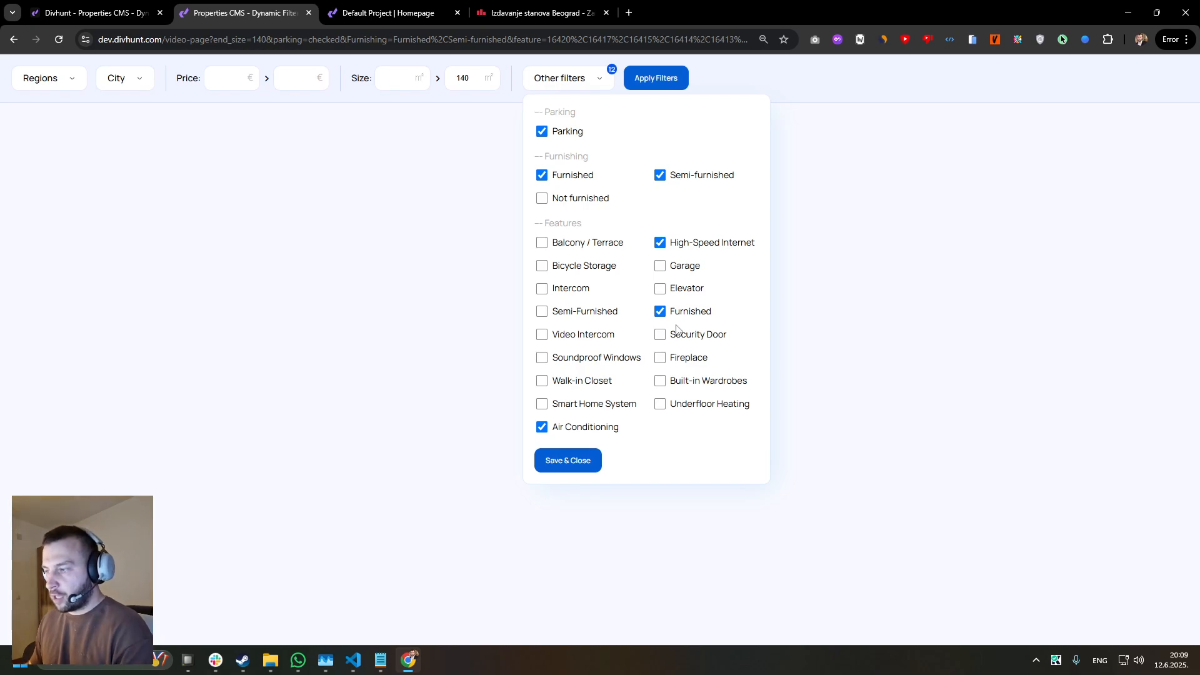
pyautogui.click(187, 164)
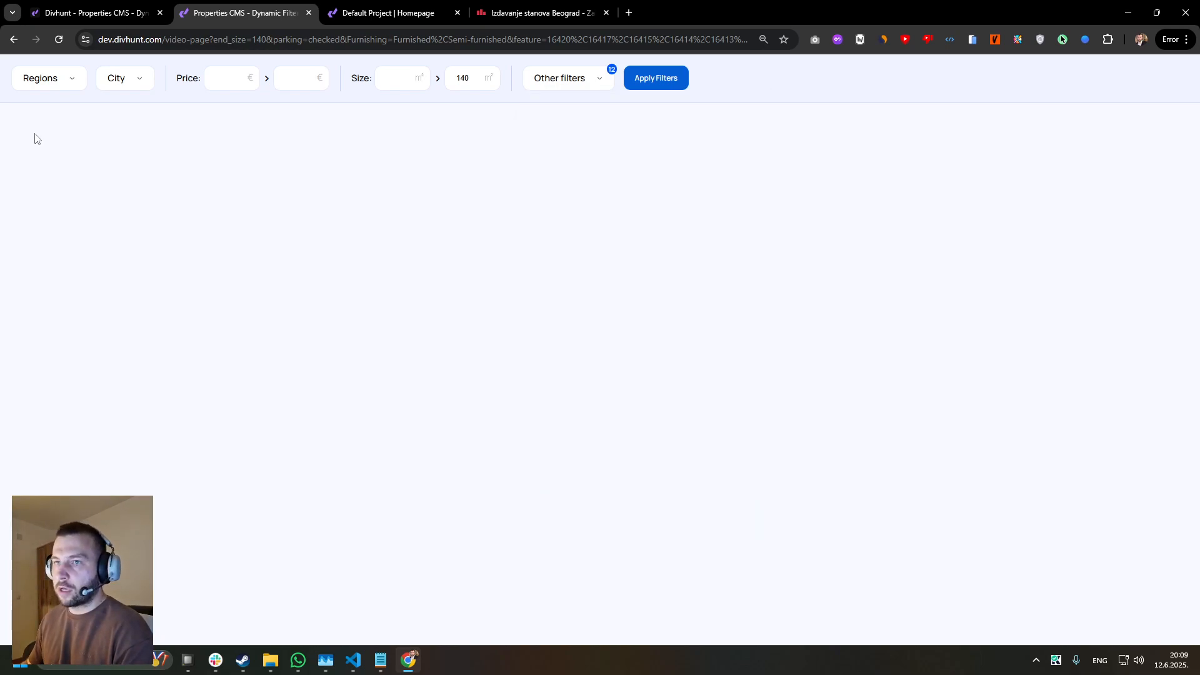
pyautogui.click(656, 77)
# - In the builder, add a div inside the Wrapper of the Properties section and label it Empty State
pyautogui.hotkey('ctrl', '1')
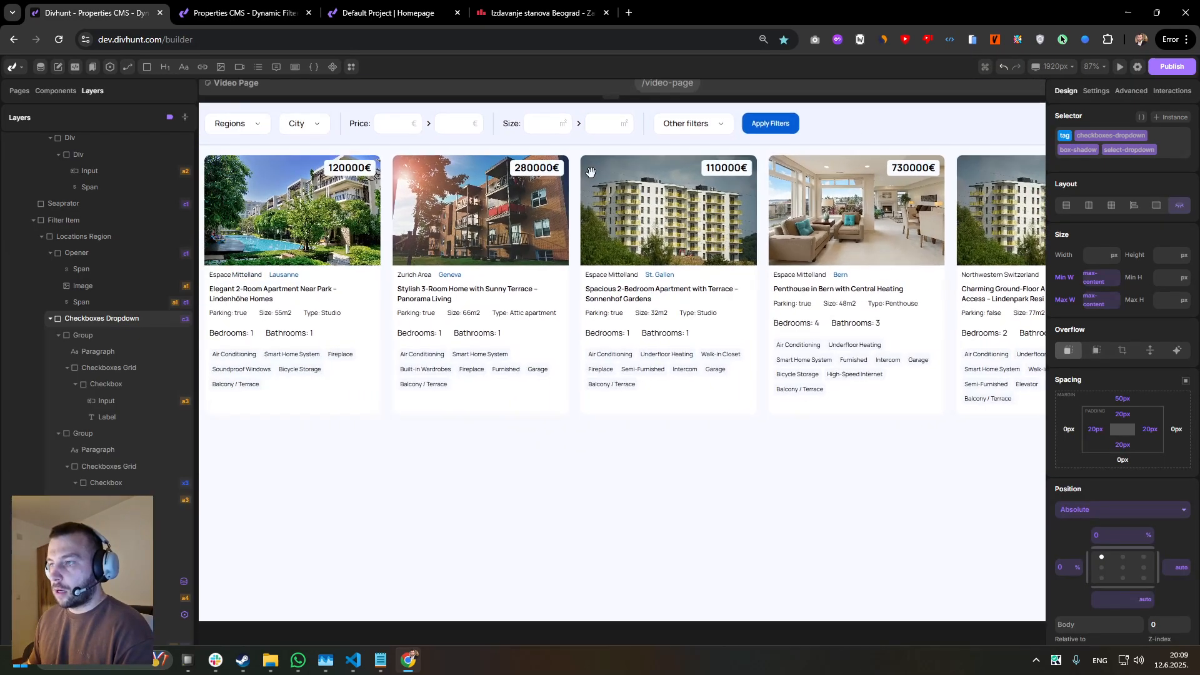
pyautogui.scroll(3, 74, 410)
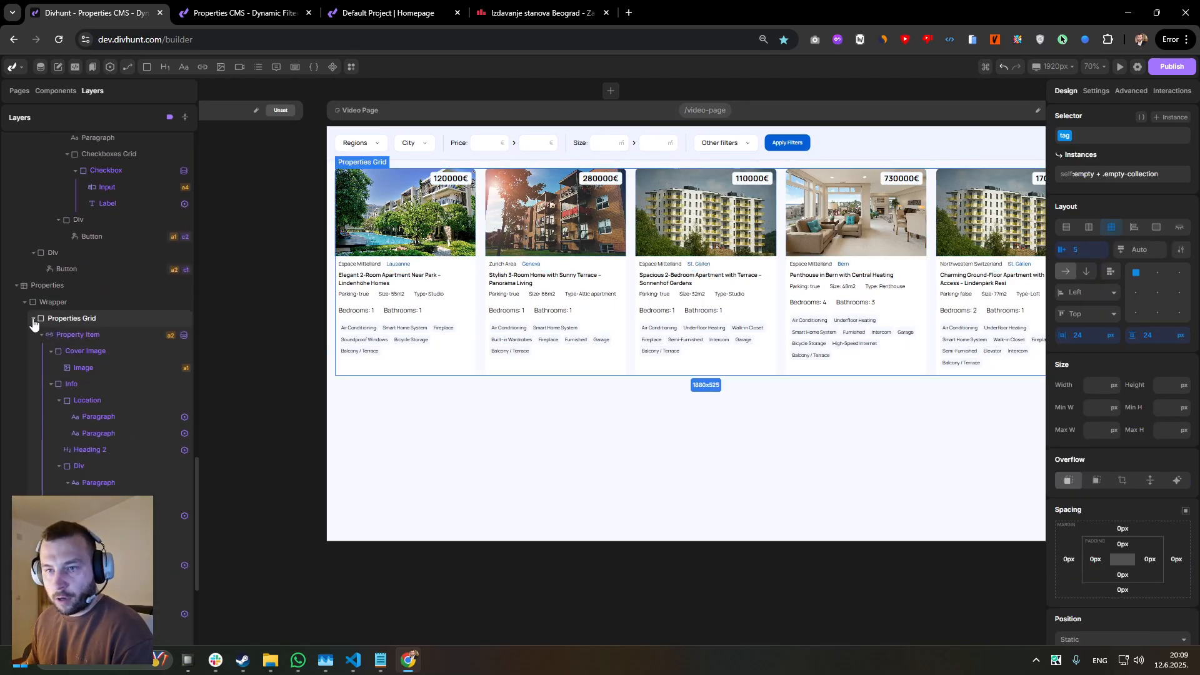
pyautogui.click(185, 117)
pyautogui.click(17, 175)
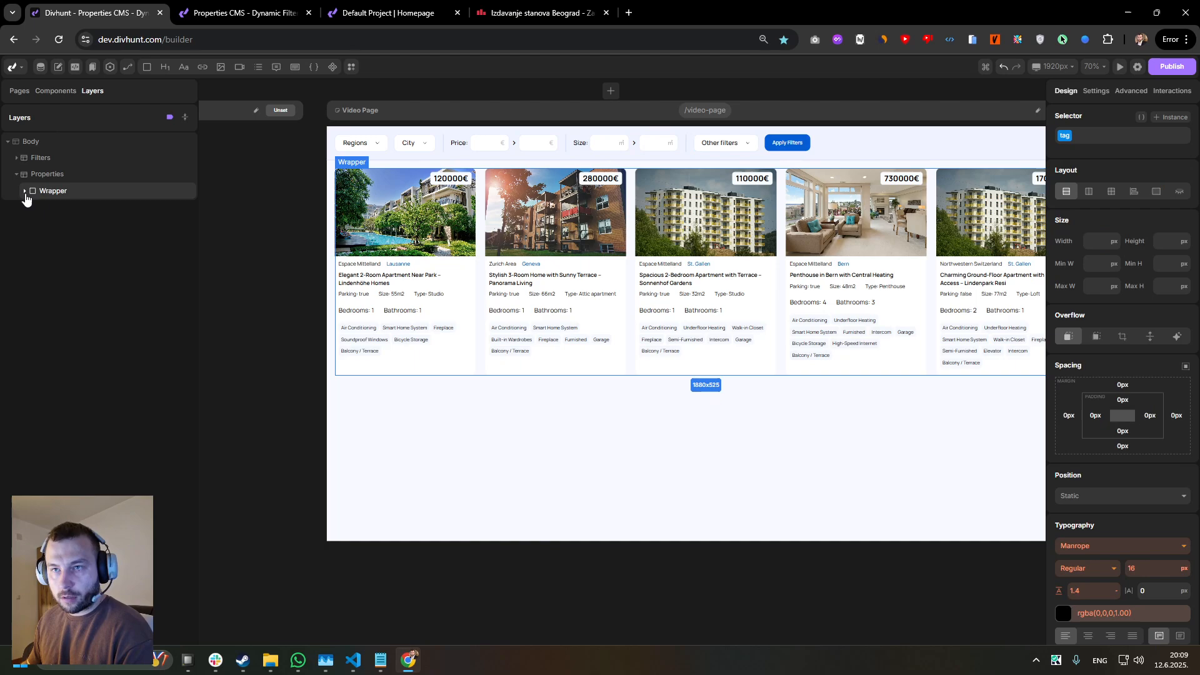
pyautogui.click(25, 192)
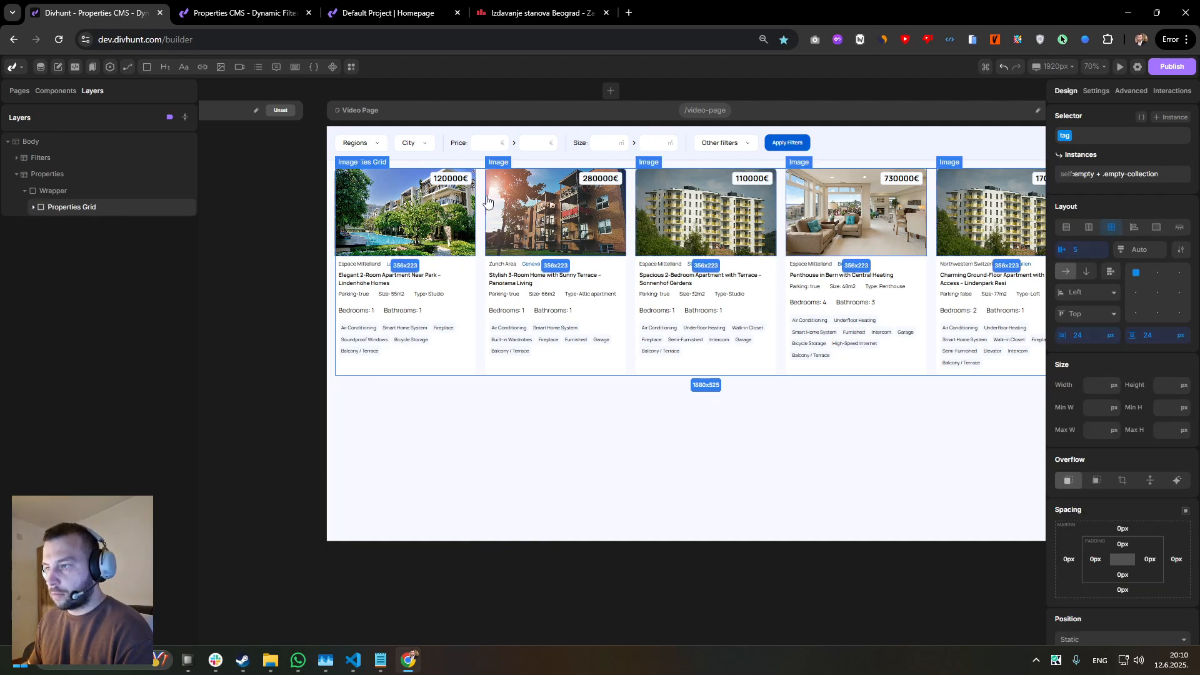
pyautogui.click(68, 191)
pyautogui.click(147, 74)
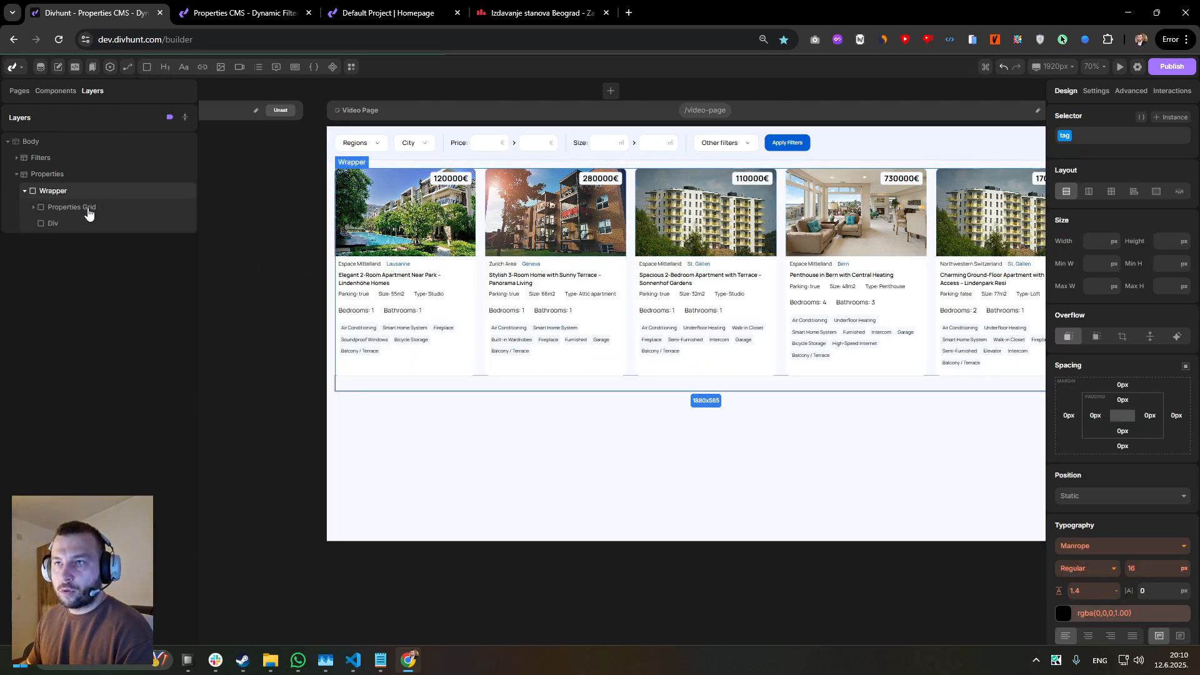
pyautogui.rightClick(57, 224)
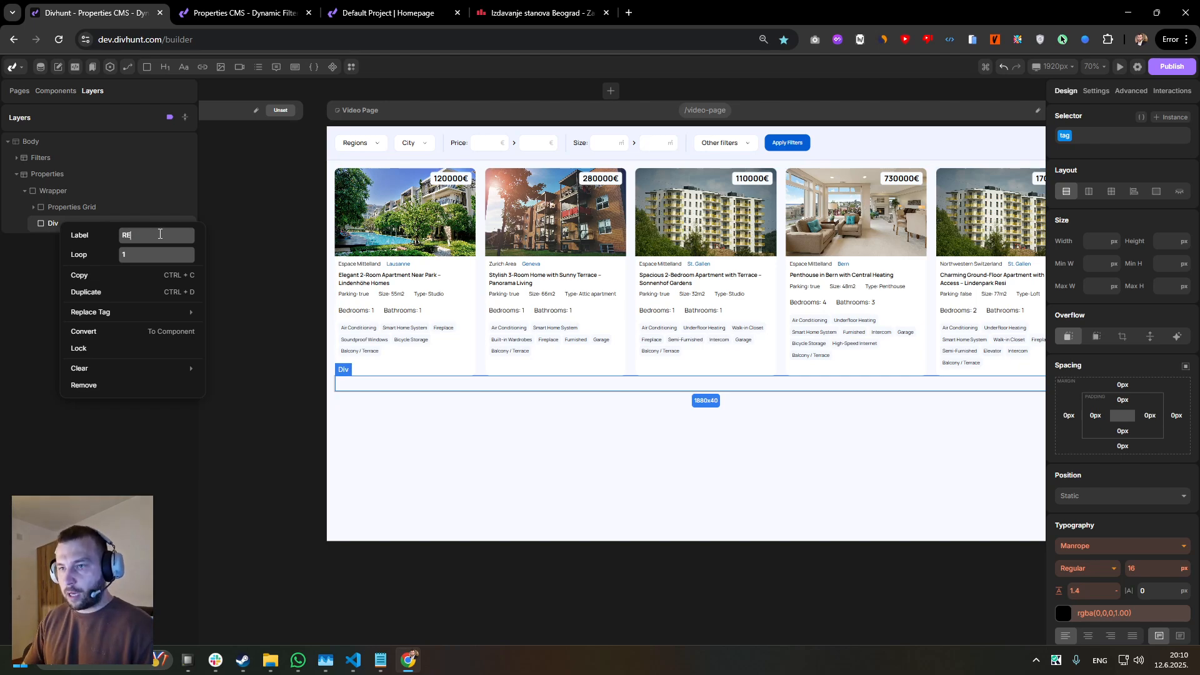
pyautogui.press('Return')
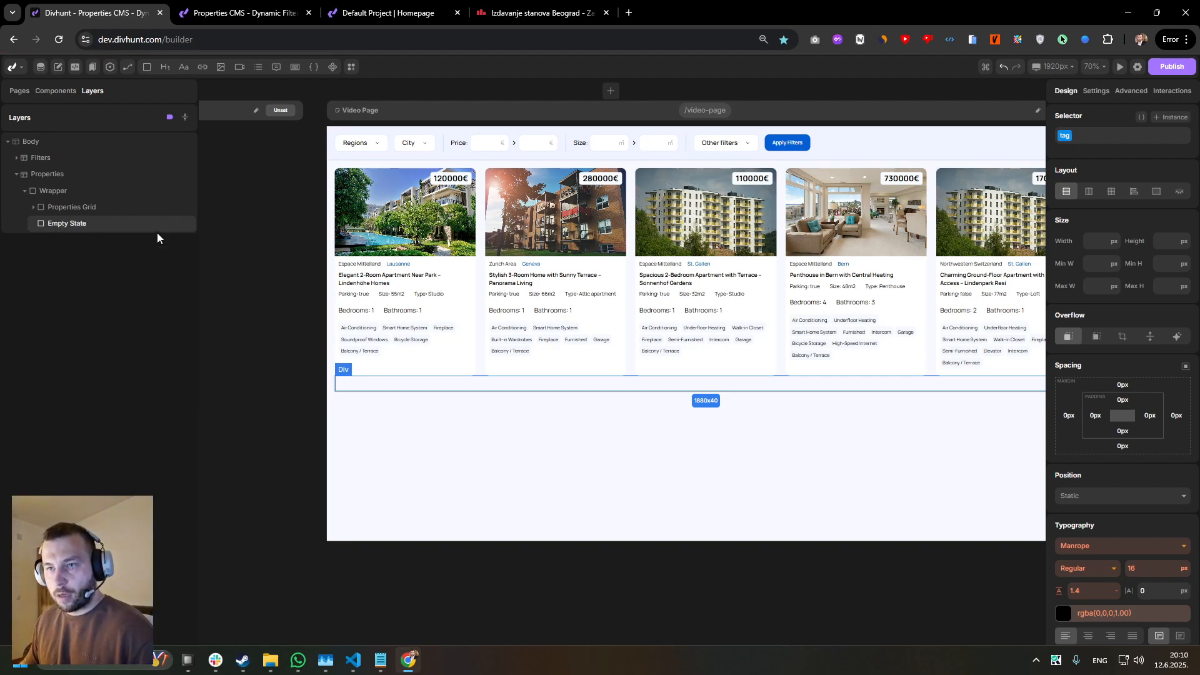
# - Nest a div inside Empty State and add a paragraph within it
pyautogui.click(148, 68)
pyautogui.click(73, 241)
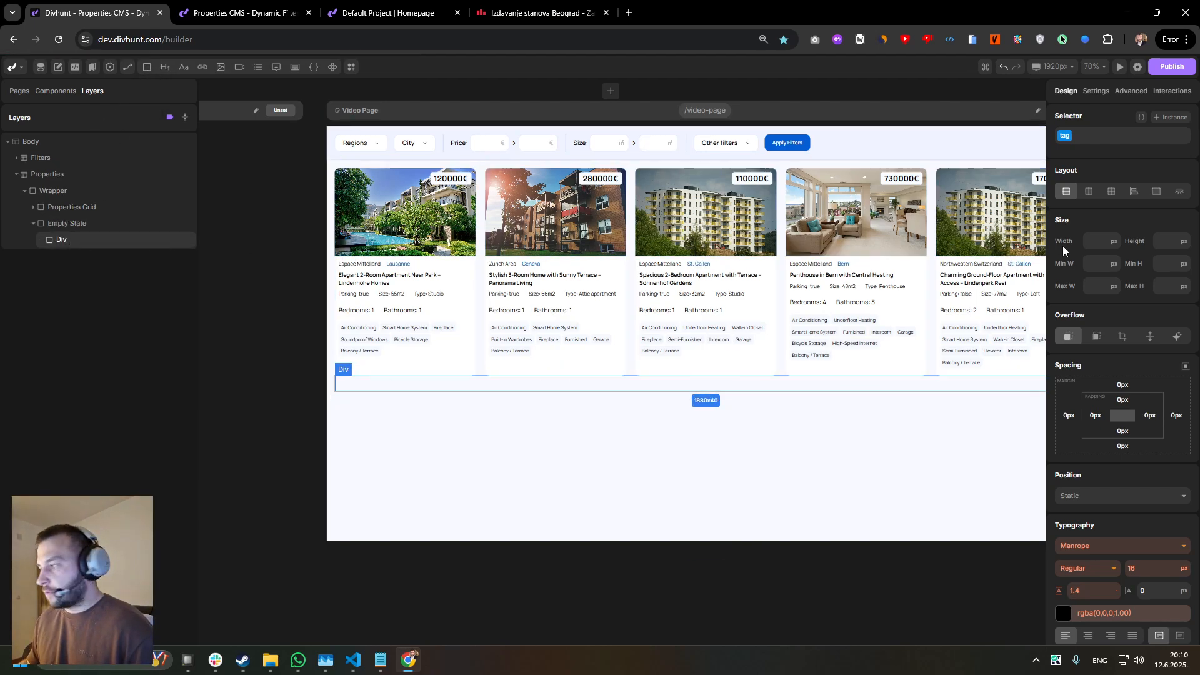
pyautogui.click(179, 71)
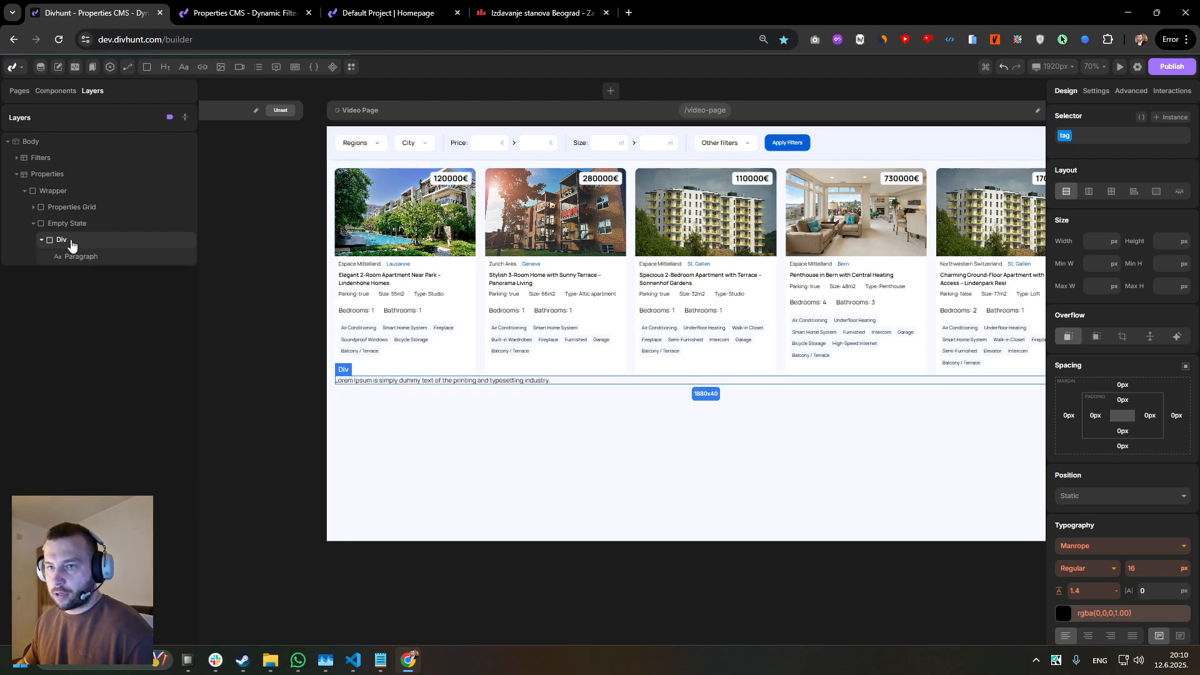
# - Replace the new paragraph's content with "Theres nothing found matching search criteria."
pyautogui.scroll(2, 418, 394)
pyautogui.click(1097, 90)
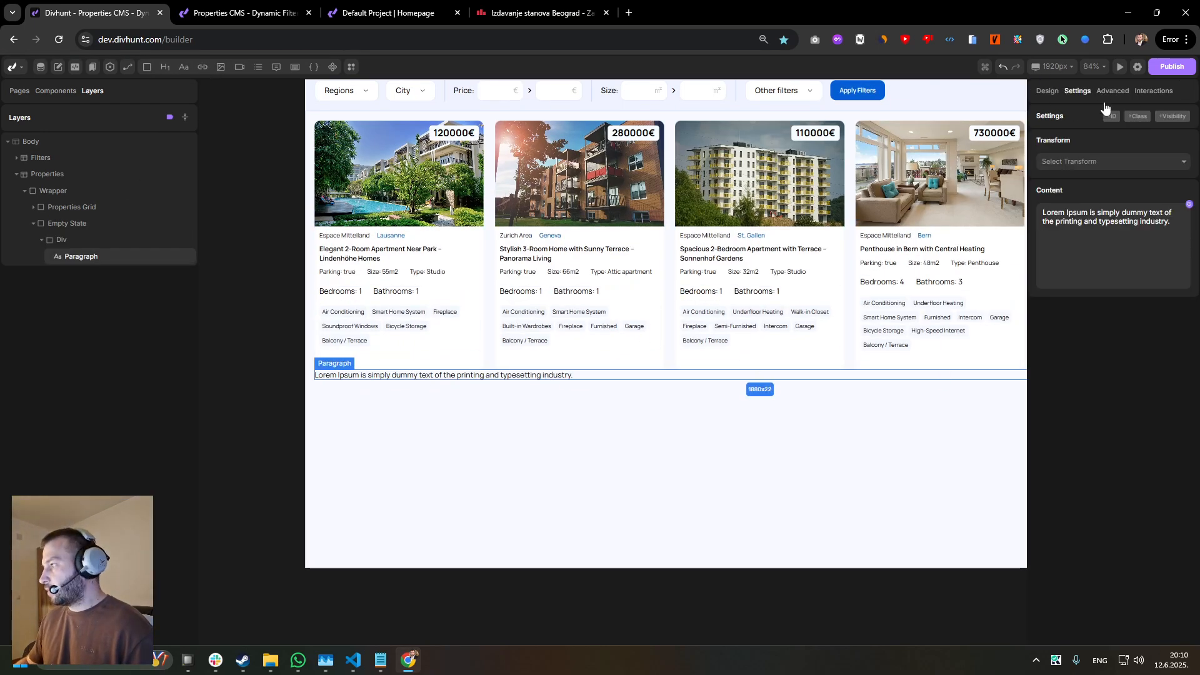
pyautogui.click(1129, 255)
pyautogui.hotkey('ctrl', 'a')
pyautogui.write('The')
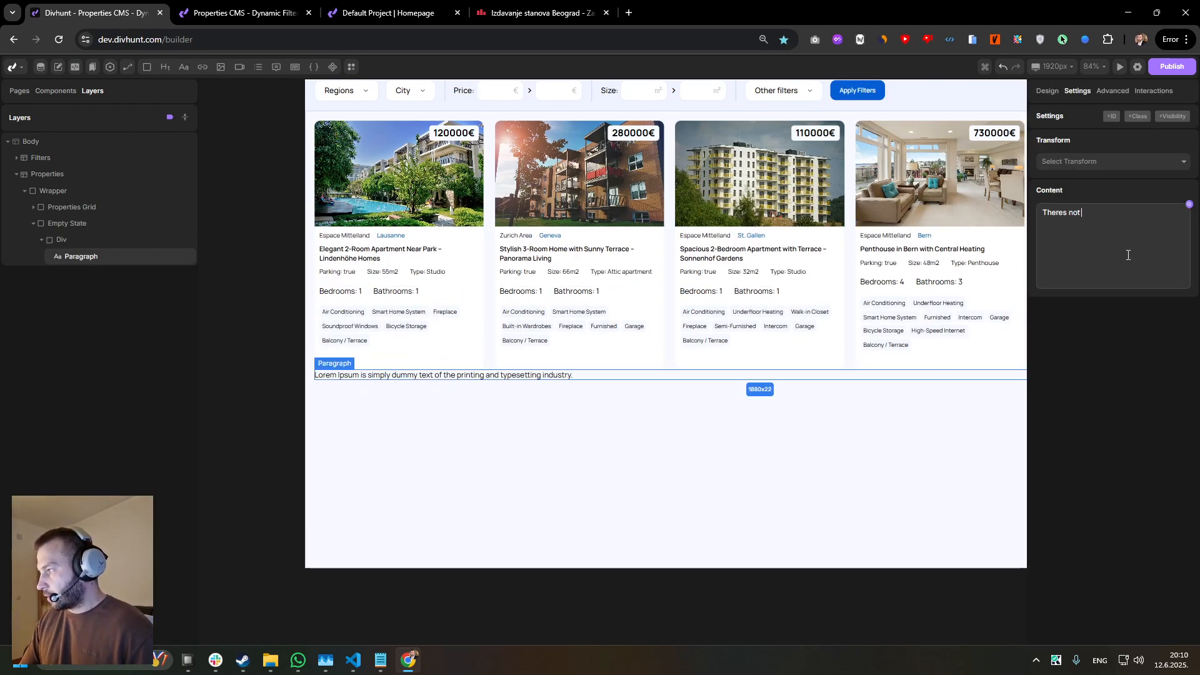
pyautogui.write('res nothing found matchinf s')
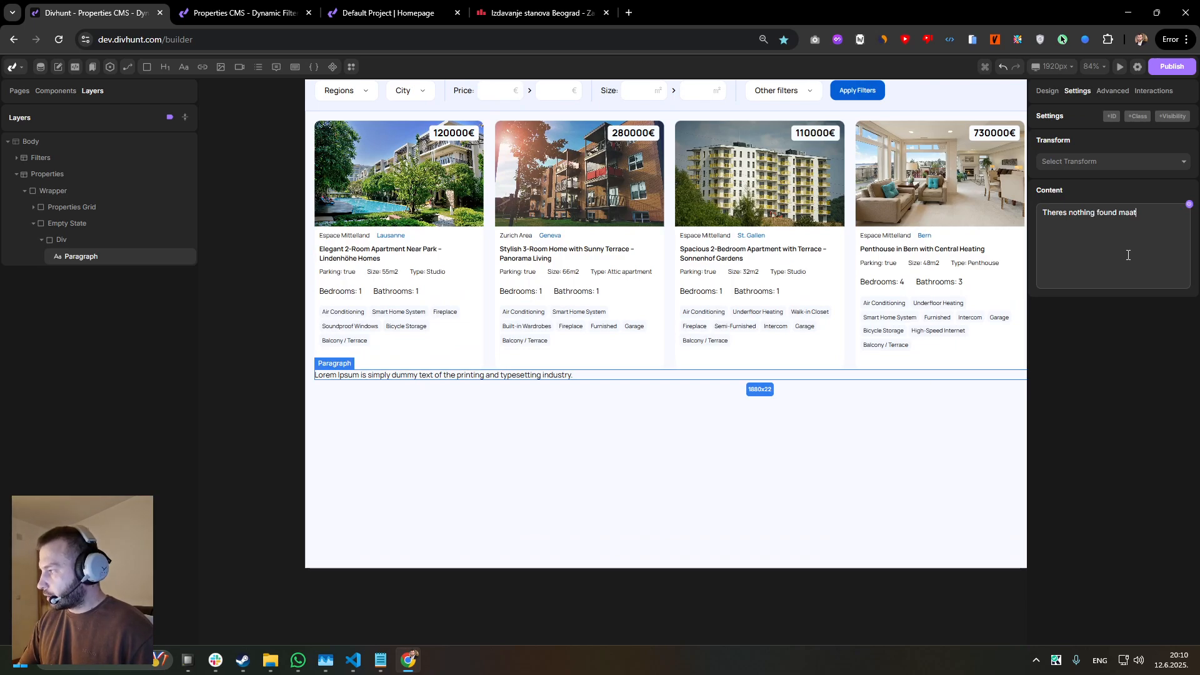
pyautogui.press('BackSpace')
pyautogui.press('BackSpace')
pyautogui.press('BackSpace')
pyautogui.write('g search criteria.')
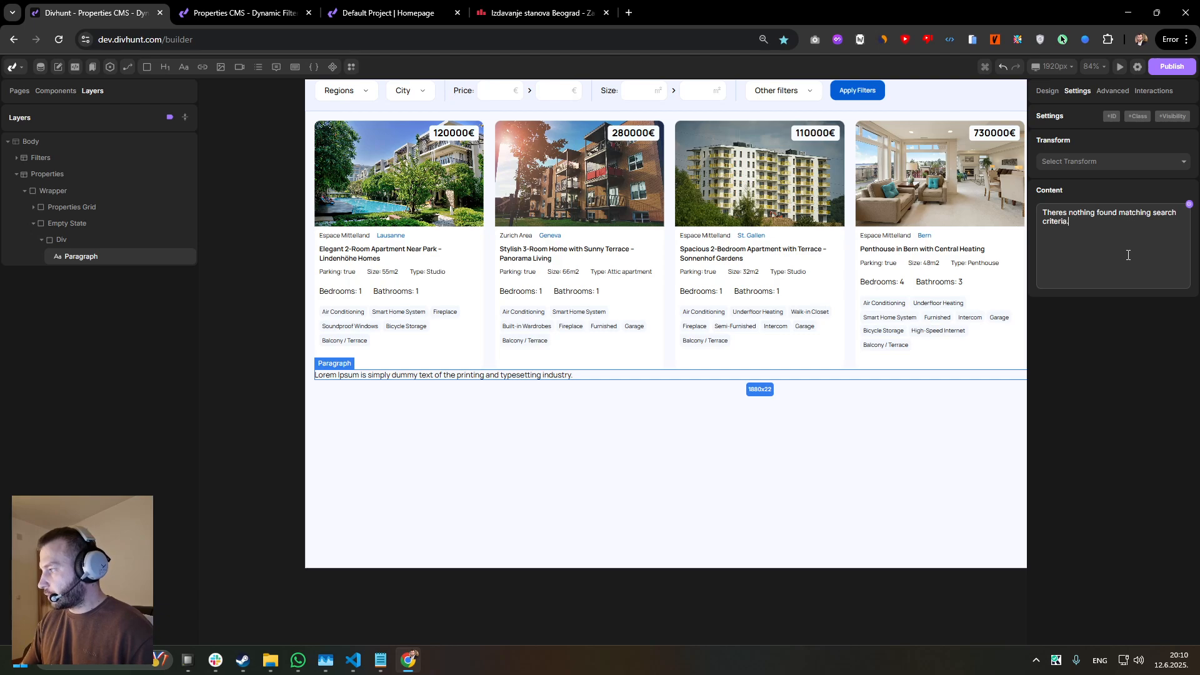
# - Give the div inside Empty State 49px padding on all sides and a flex layout with its content centered on both axes
pyautogui.click(1109, 359)
pyautogui.click(89, 225)
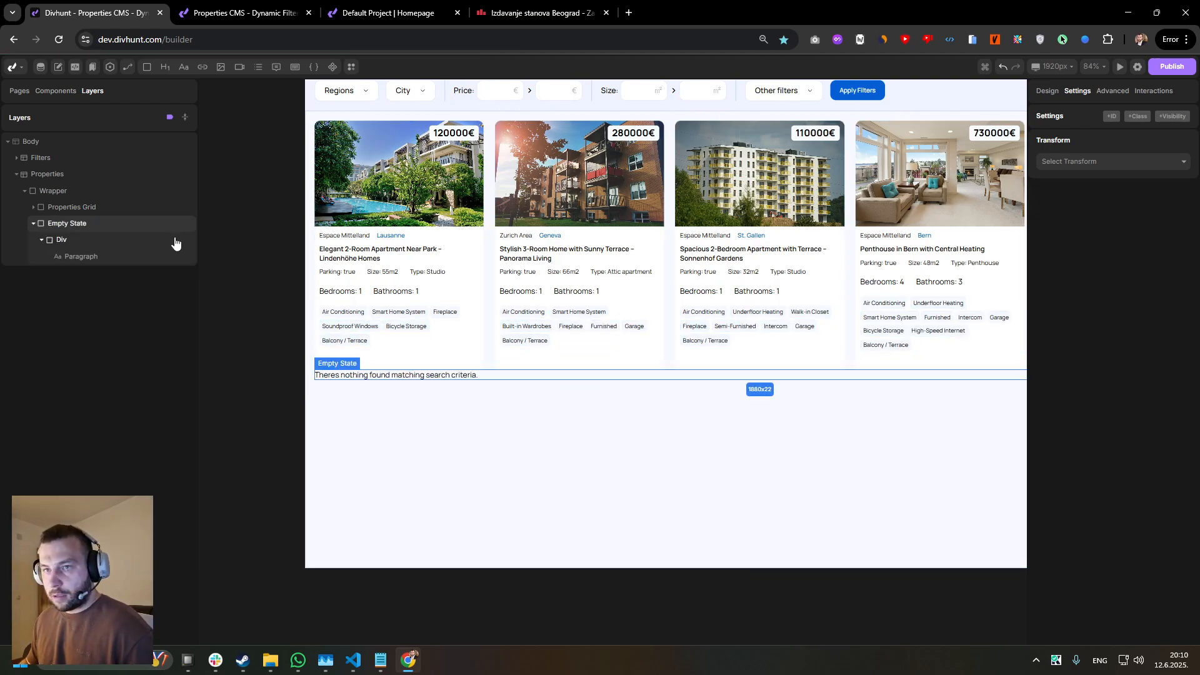
pyautogui.click(177, 241)
pyautogui.click(1044, 90)
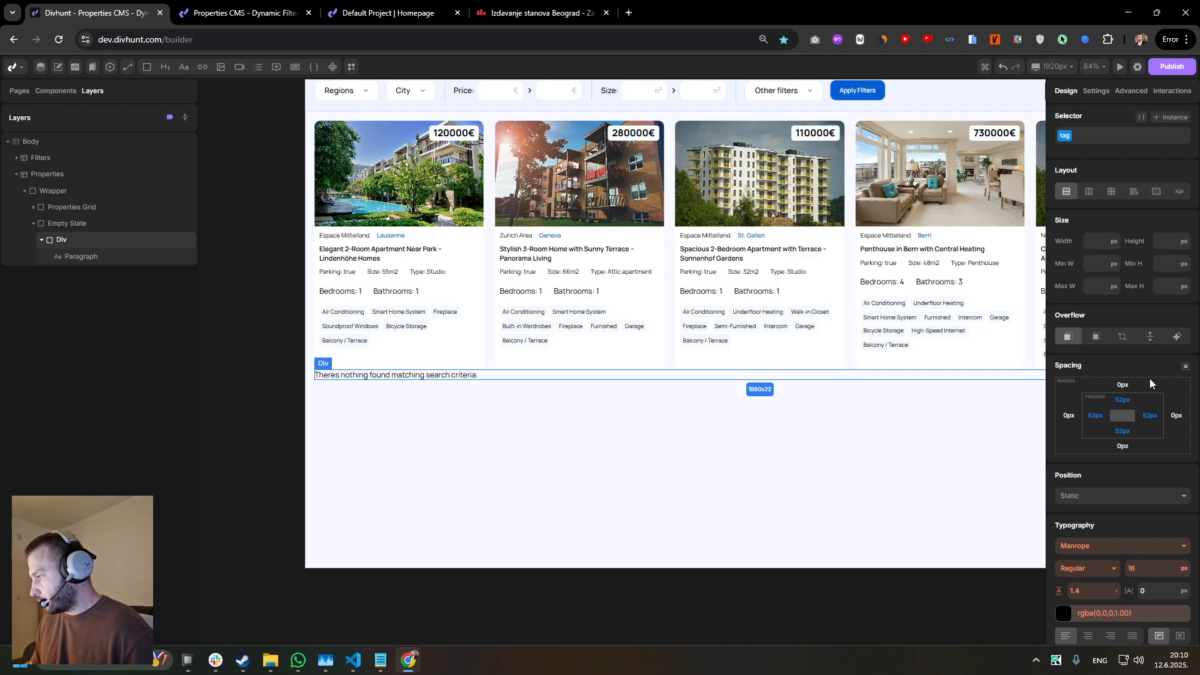
pyautogui.moveTo(1150, 378); pyautogui.dragTo(1150, 380)
pyautogui.click(1089, 193)
pyautogui.scroll(-4, 1129, 397)
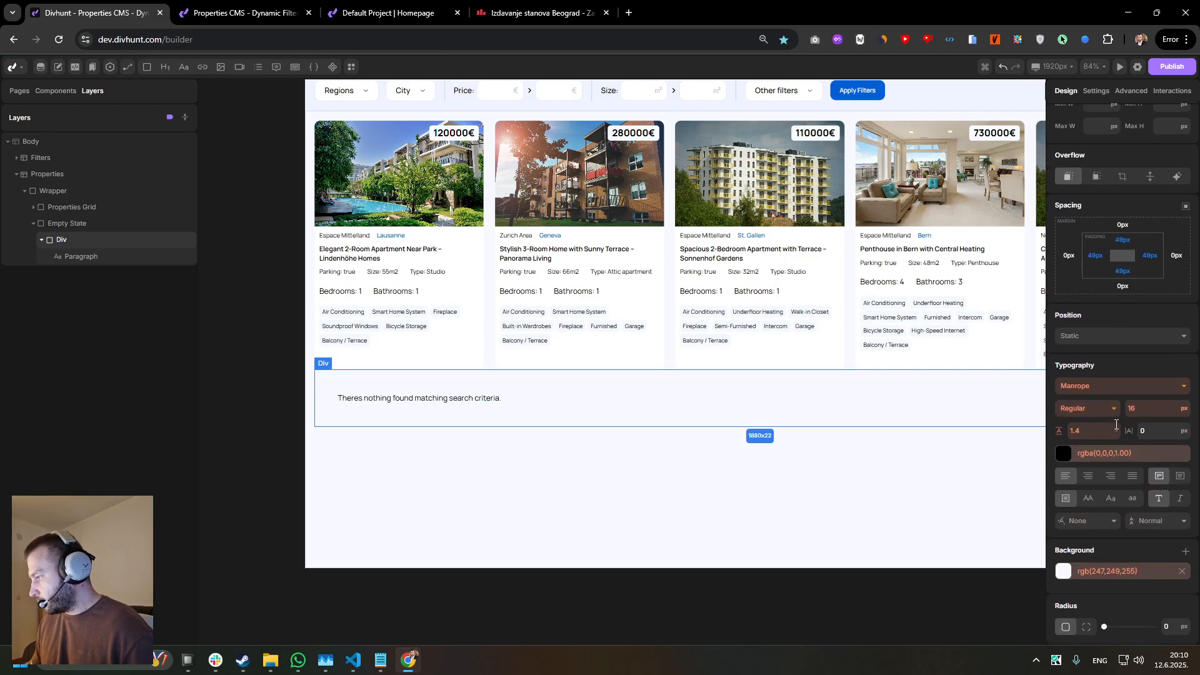
pyautogui.scroll(4, 1106, 494)
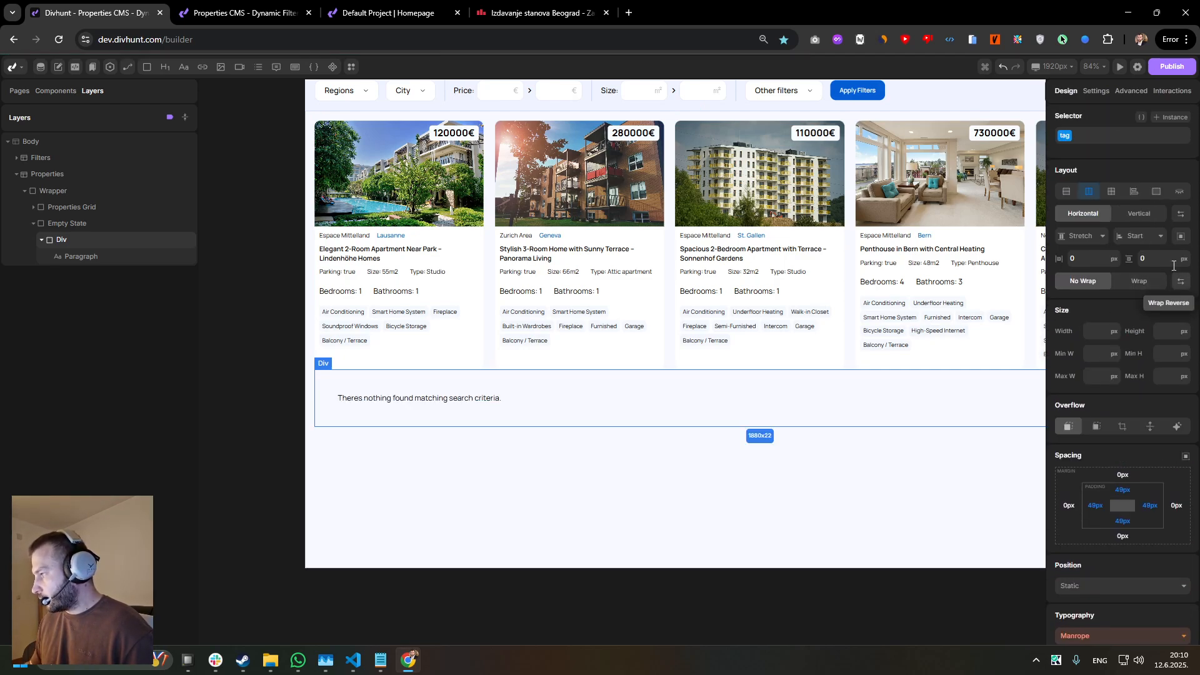
pyautogui.click(1181, 236)
# - Set the inner div's background to rgb(235,235,235) and its top margin to 31px
pyautogui.scroll(-3, 1110, 413)
pyautogui.scroll(-1, 1089, 485)
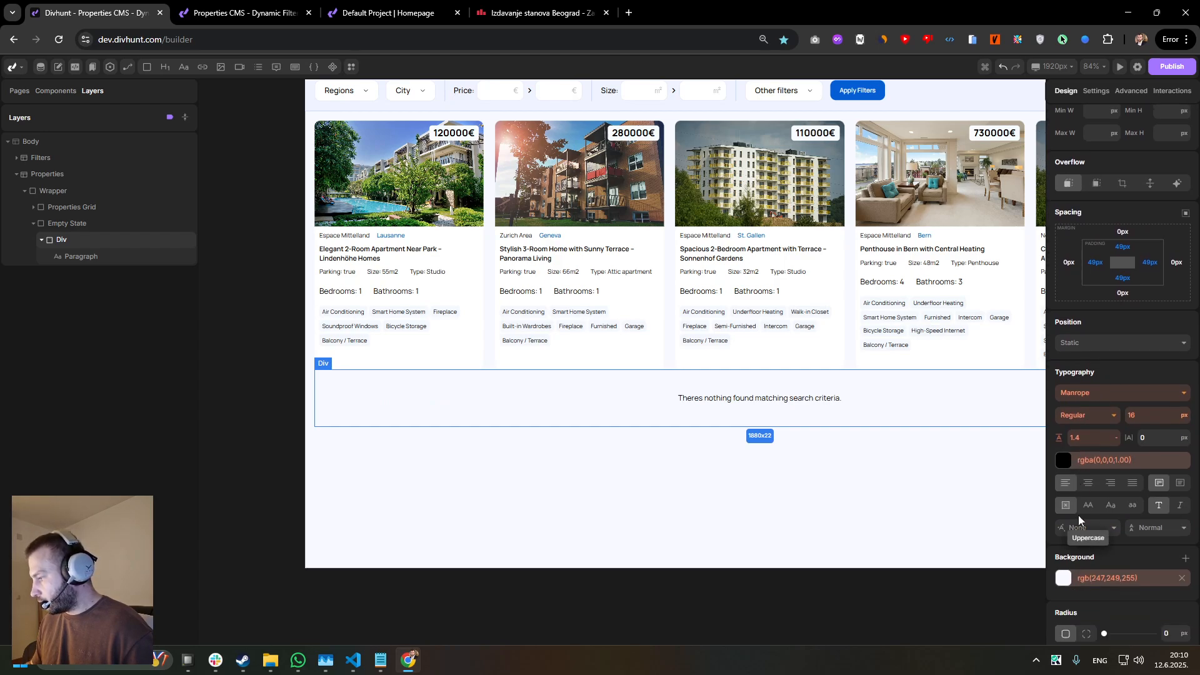
pyautogui.scroll(-1, 1079, 515)
pyautogui.click(1063, 570)
pyautogui.click(988, 380)
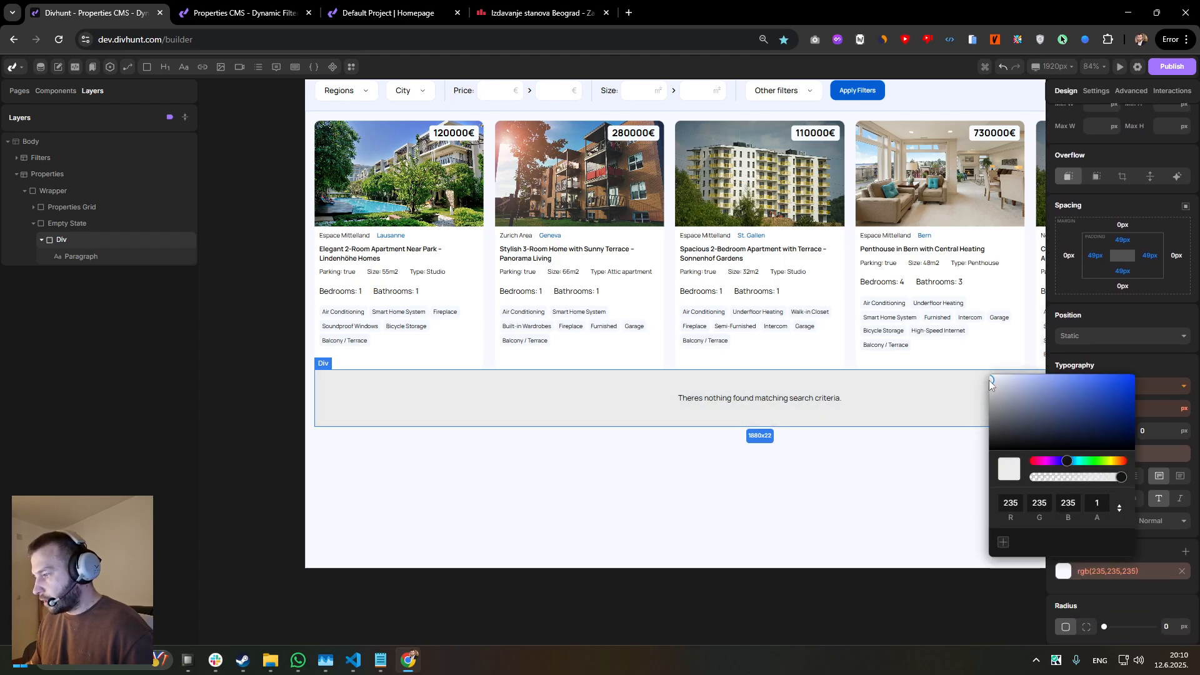
pyautogui.click(1123, 347)
pyautogui.scroll(3, 1127, 339)
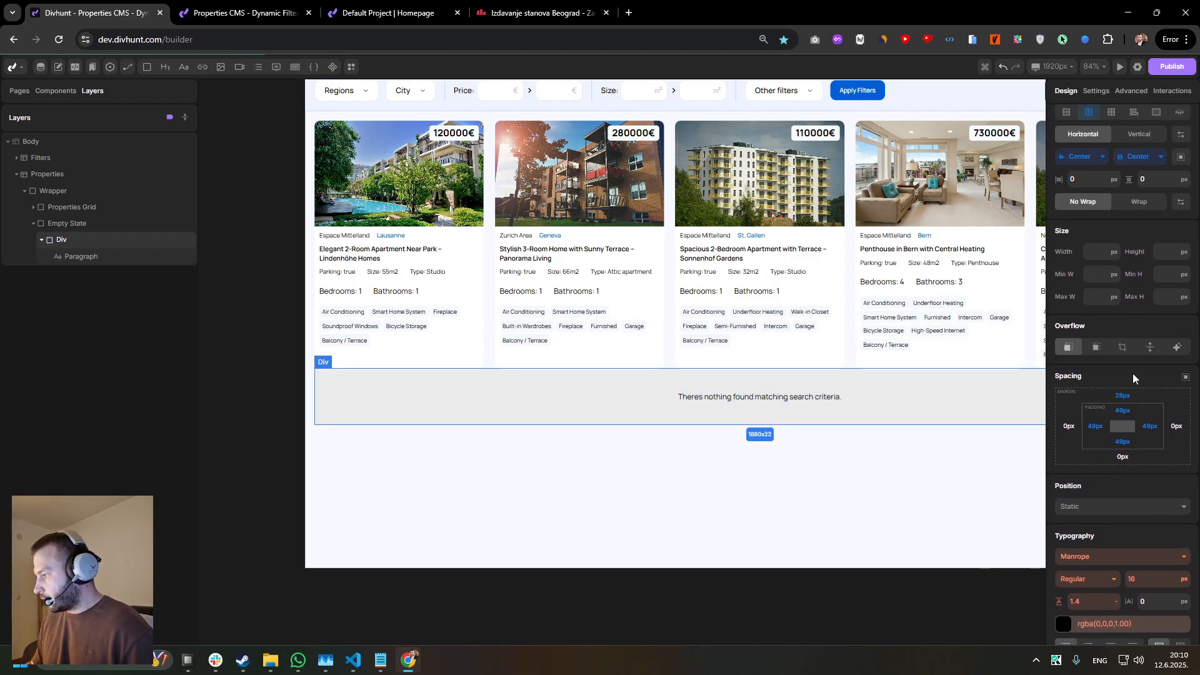
pyautogui.moveTo(1133, 374); pyautogui.dragTo(1133, 374)
pyautogui.scroll(-2, 560, 283)
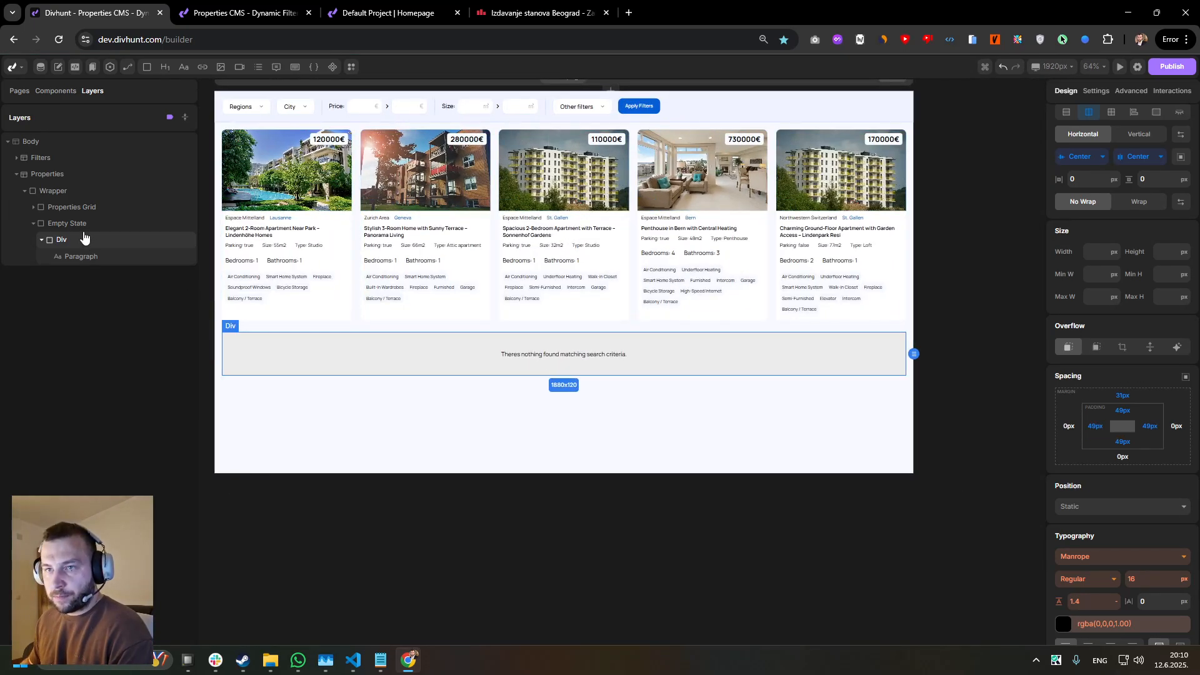
# - Add the class empty-state to the Empty State div and hide it by setting its display to none
pyautogui.click(58, 225)
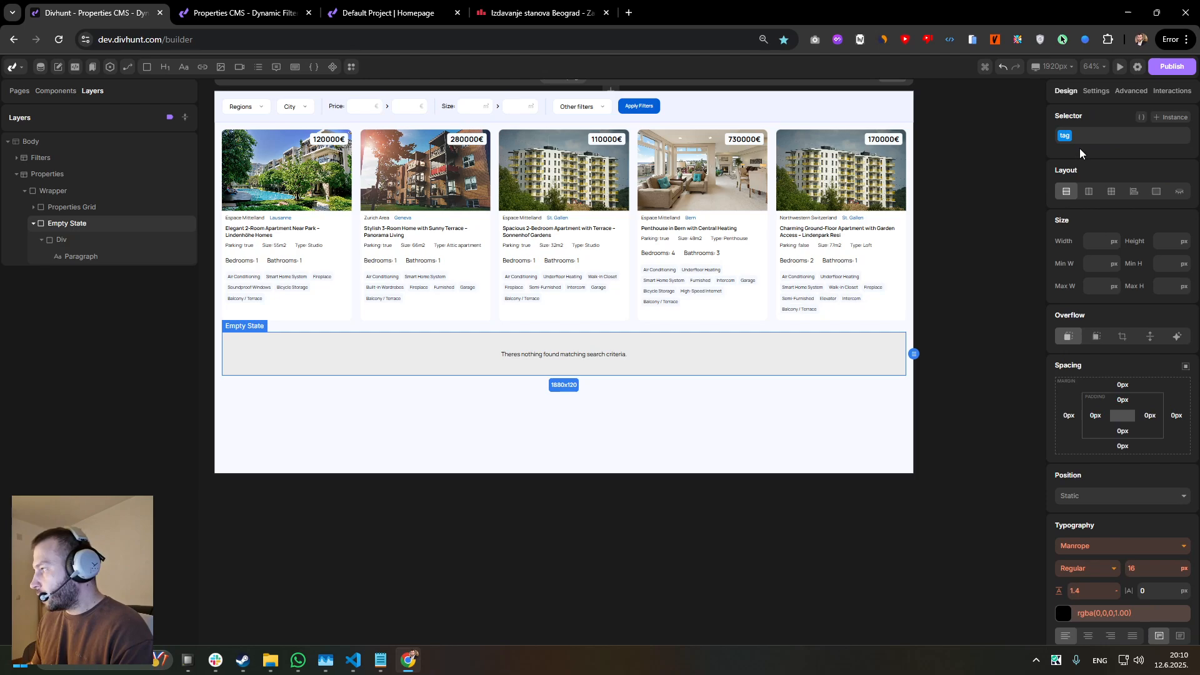
pyautogui.click(1094, 134)
pyautogui.write('empty-')
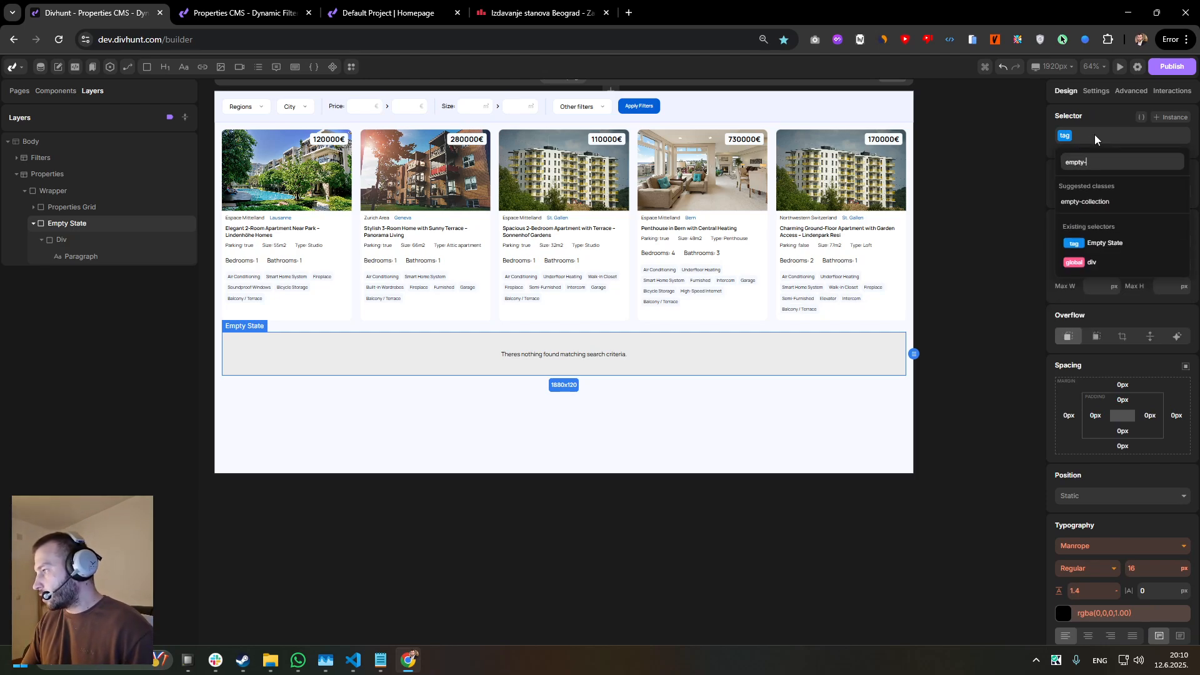
pyautogui.write('state')
pyautogui.press('Return')
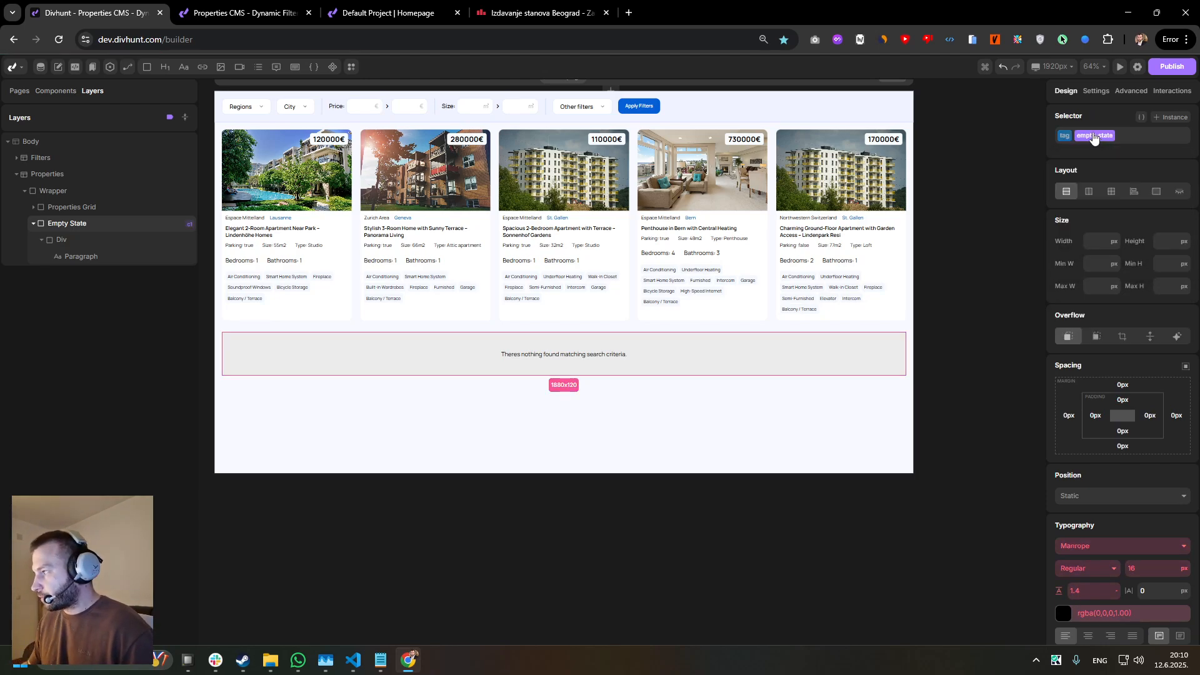
pyautogui.click(1179, 194)
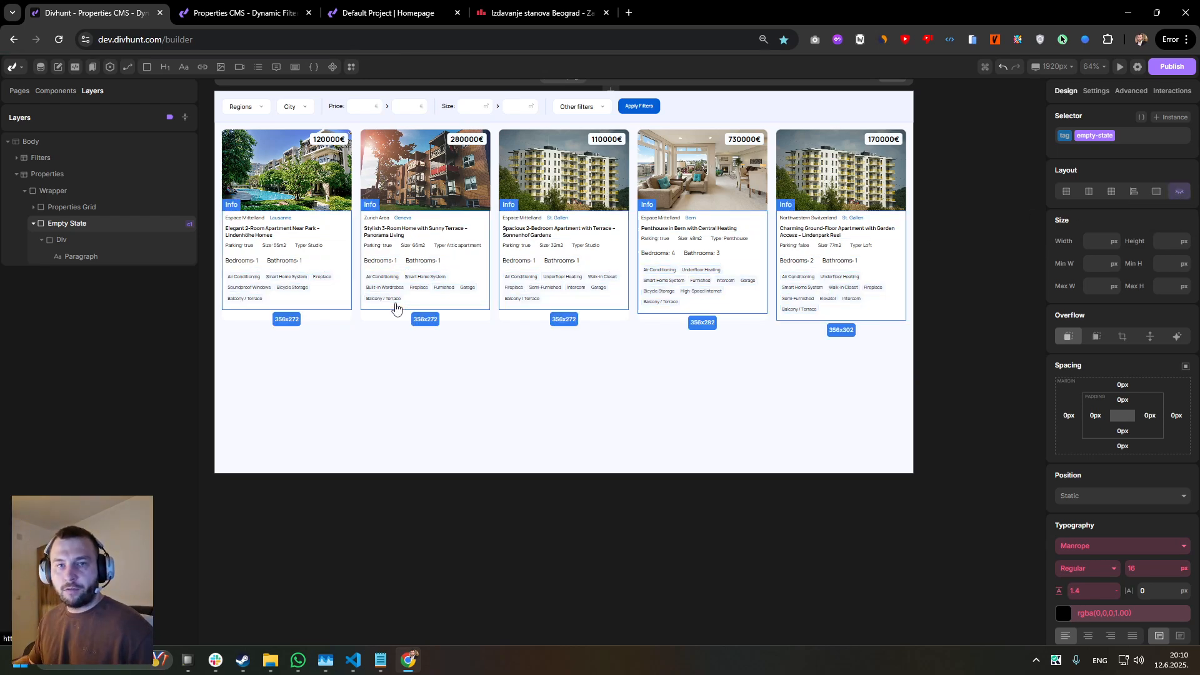
# - Collapse Empty State and expand Properties Grid in the layer tree to inspect its Property Item
pyautogui.click(74, 210)
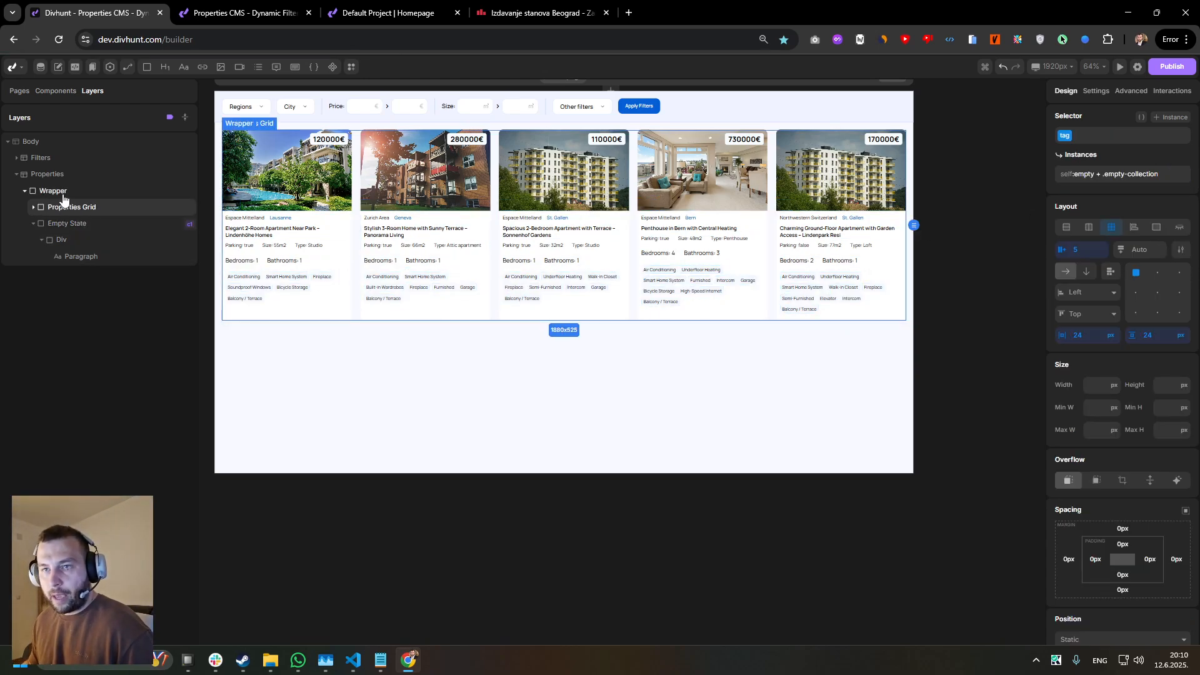
pyautogui.click(63, 223)
pyautogui.click(33, 223)
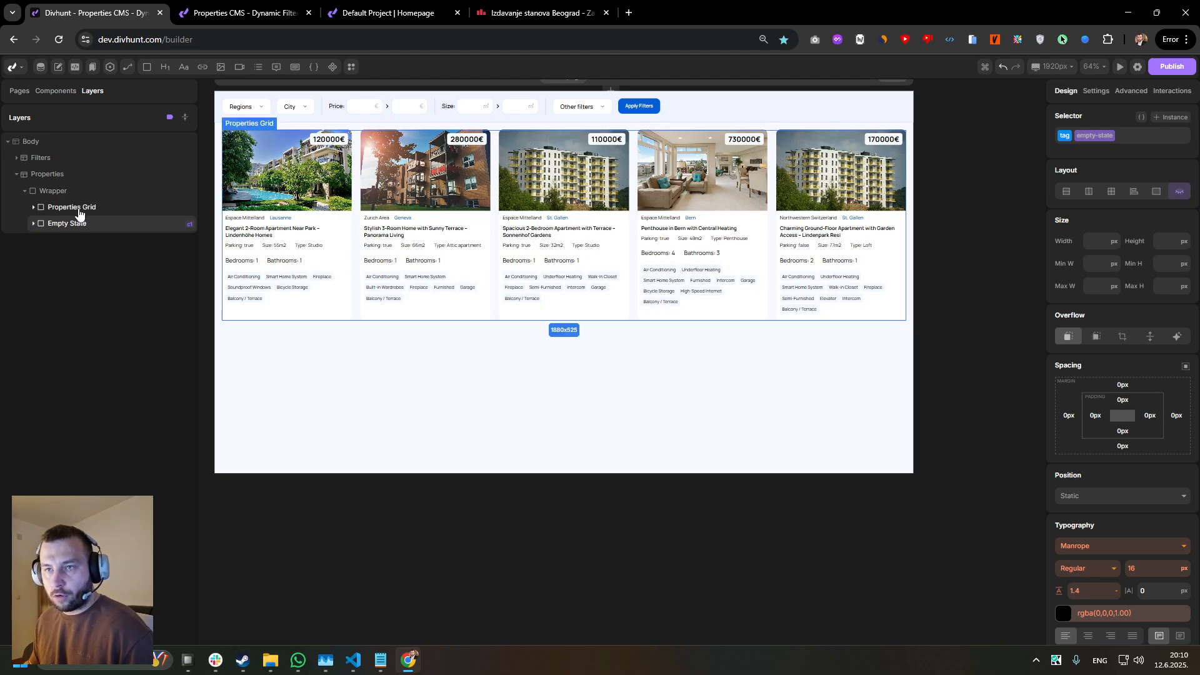
pyautogui.click(74, 208)
pyautogui.click(34, 208)
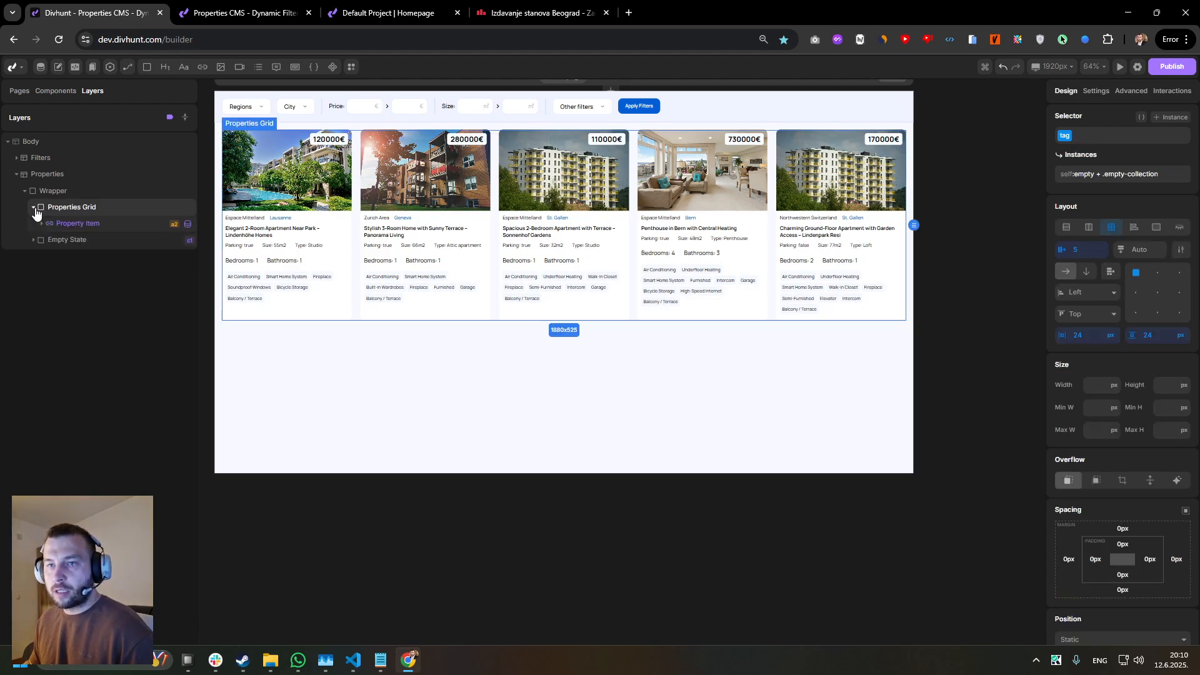
pyautogui.click(74, 225)
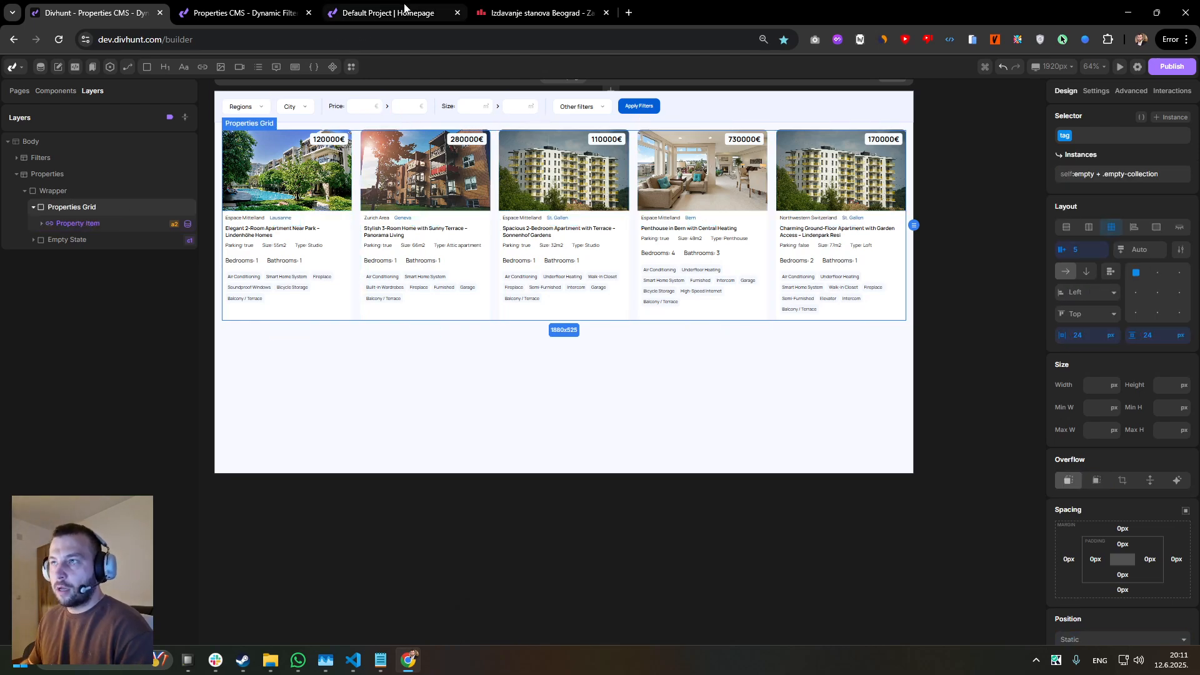
# - On the published properties page, also check Video Intercom, Semi-Furnished, Intercom and Bicycle Storage in the other filters and apply them
pyautogui.click(244, 12)
pyautogui.click(356, 14)
pyautogui.click(248, 6)
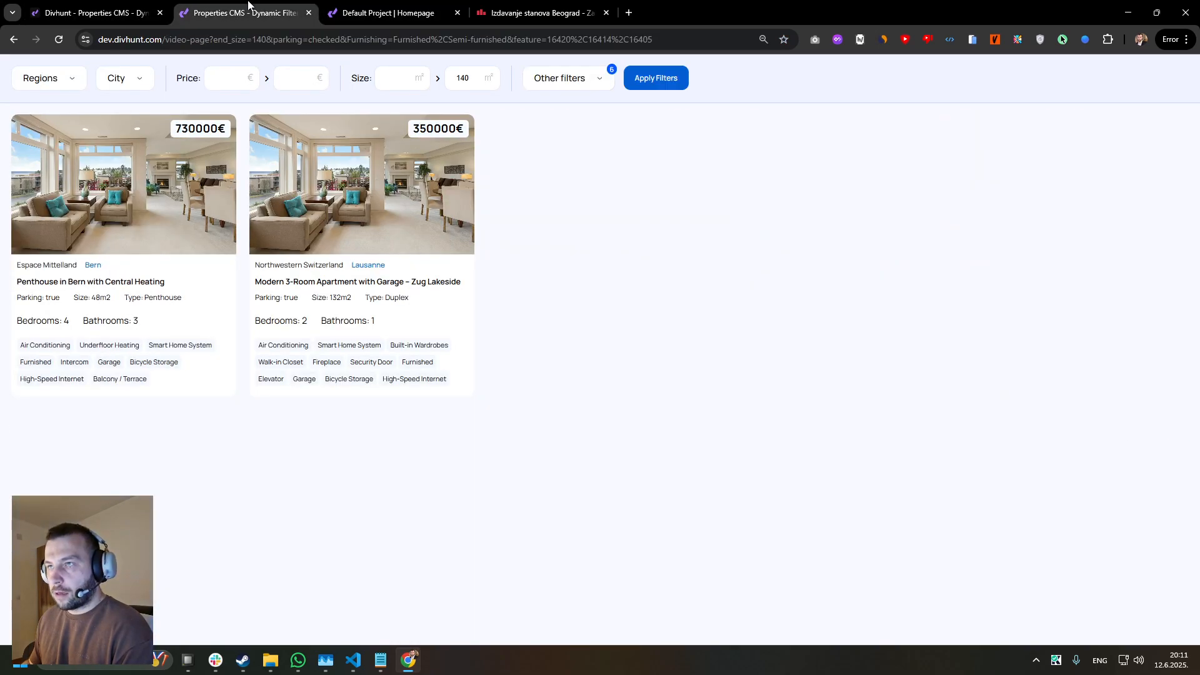
pyautogui.click(567, 80)
pyautogui.click(542, 334)
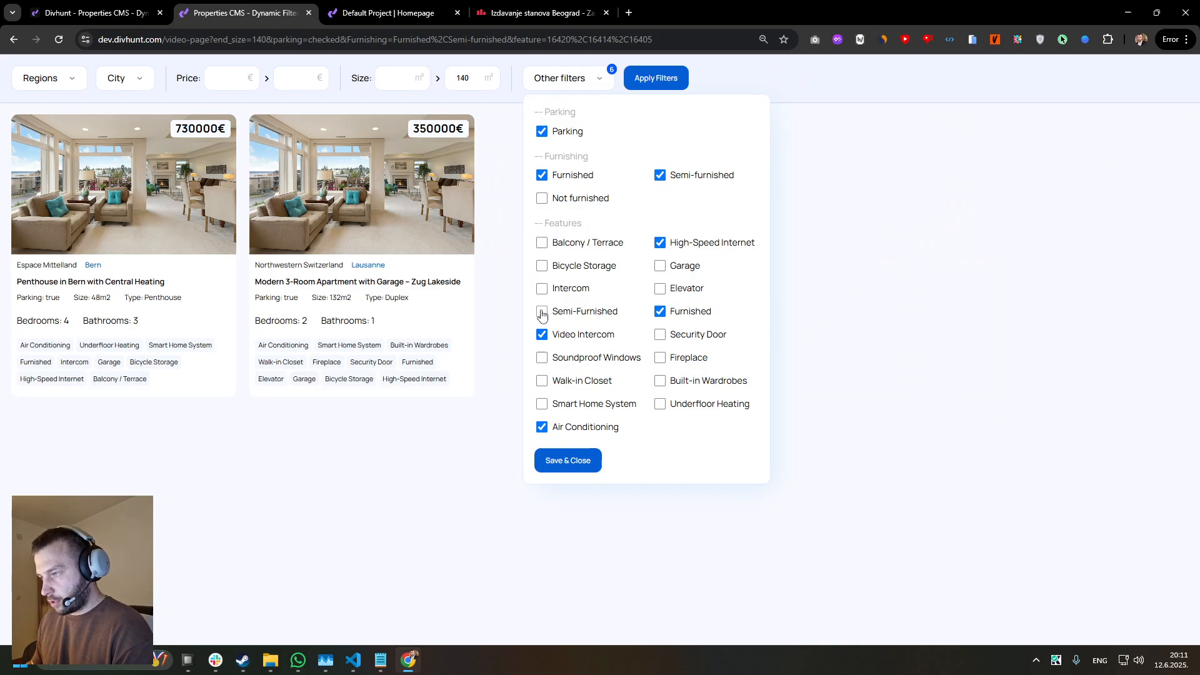
pyautogui.click(542, 311)
pyautogui.click(542, 289)
pyautogui.click(542, 266)
pyautogui.click(568, 460)
pyautogui.click(656, 80)
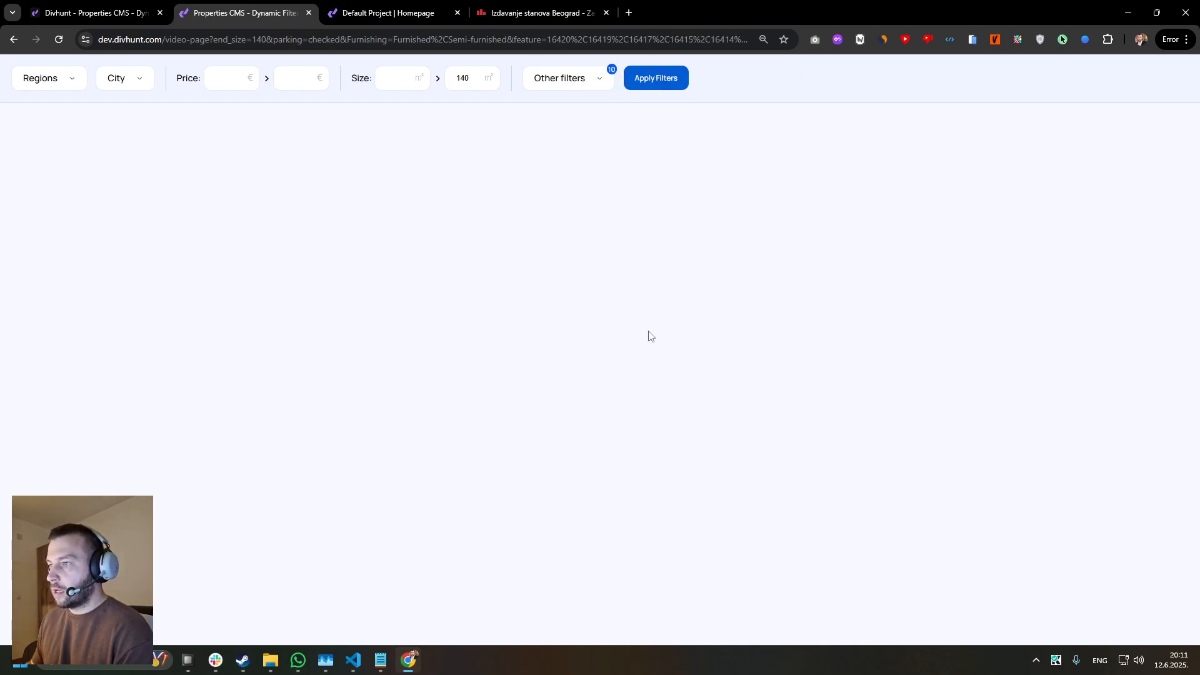
# - Compare the filtered published page with the Property Item, Properties Grid and Empty State layers in the builder
pyautogui.click(118, 19)
pyautogui.click(244, 12)
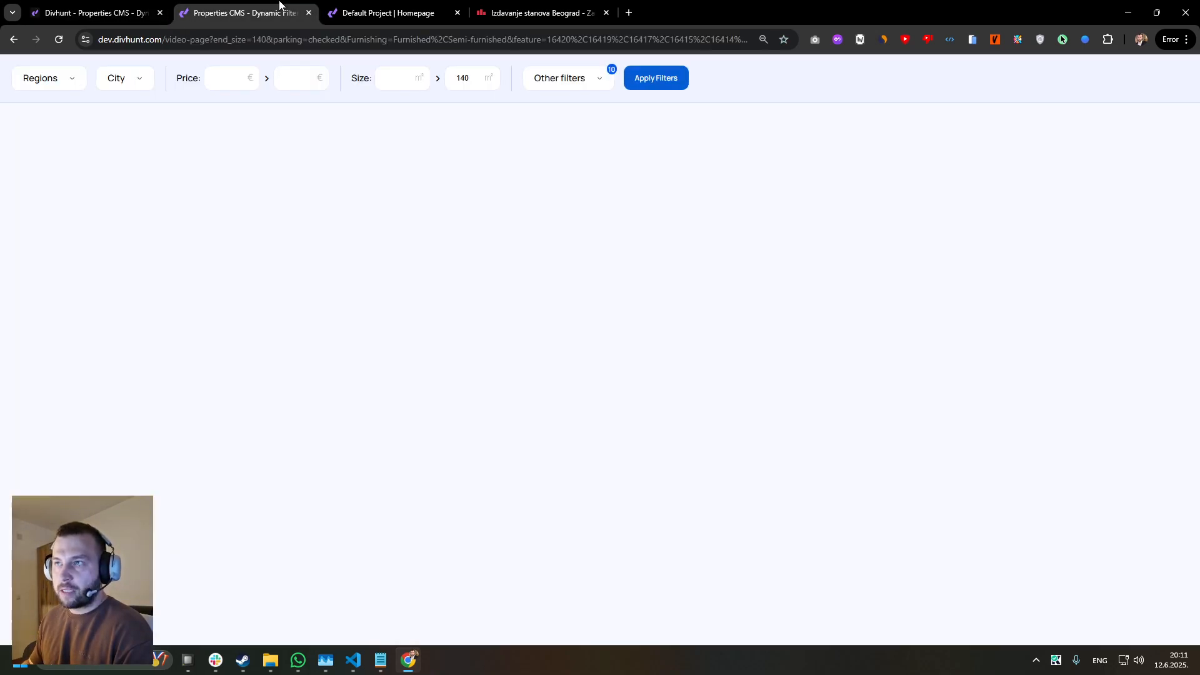
pyautogui.click(94, 12)
pyautogui.click(73, 224)
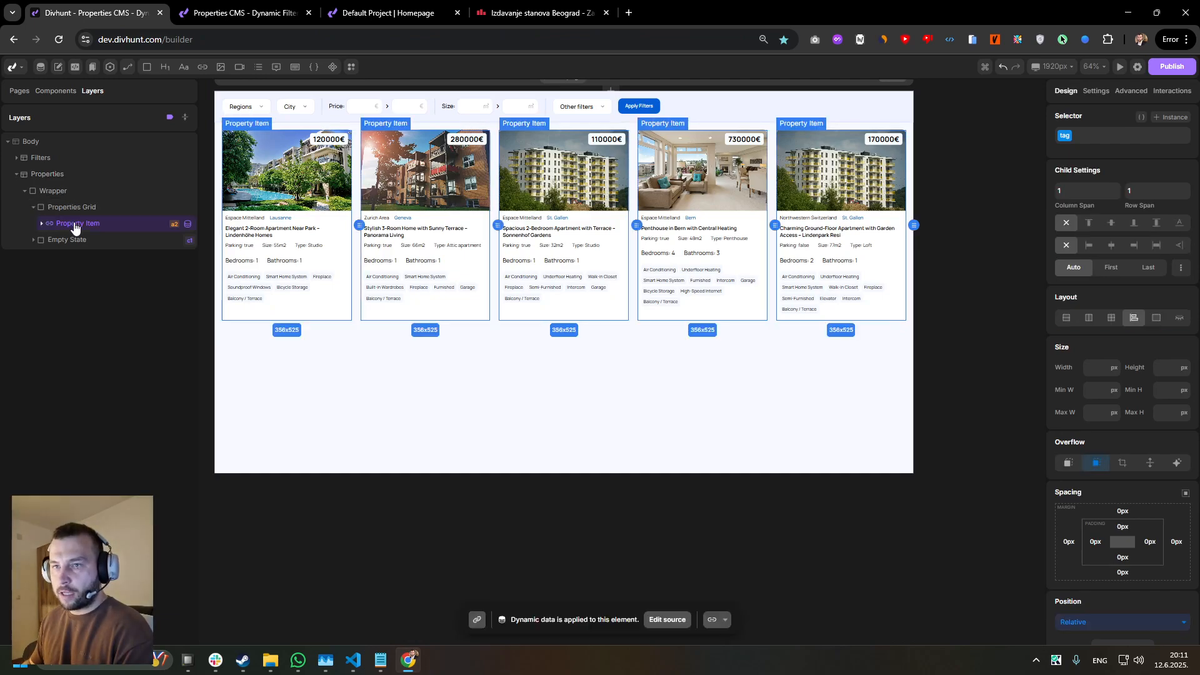
pyautogui.click(61, 208)
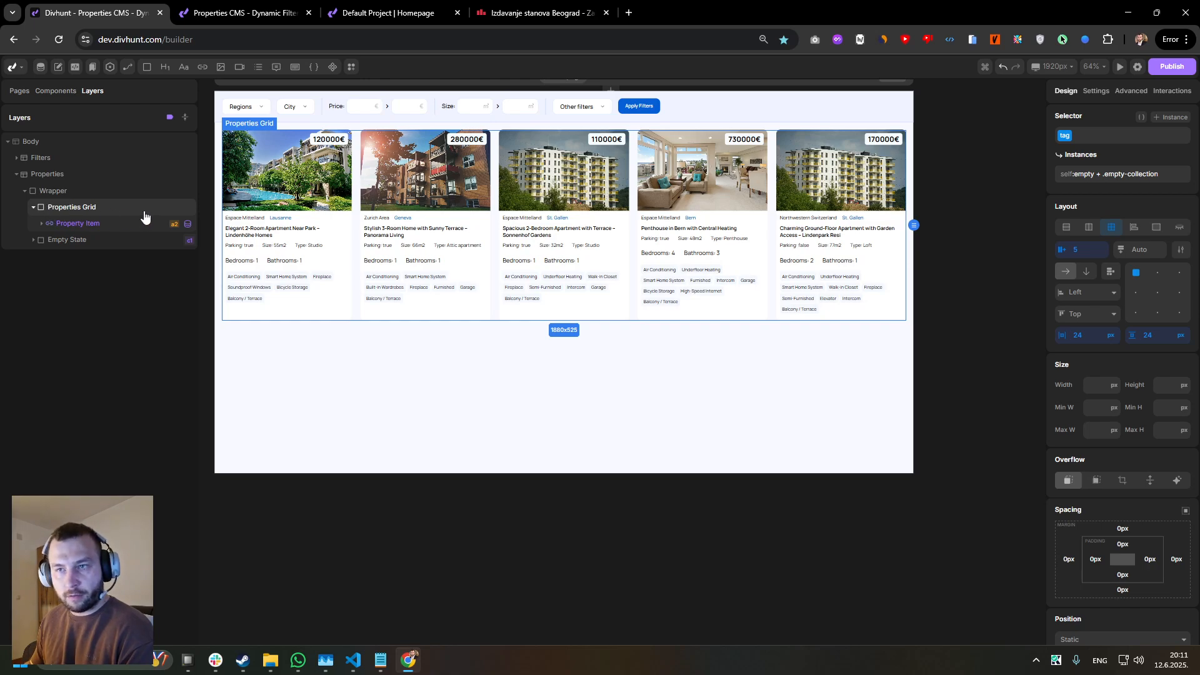
pyautogui.click(63, 243)
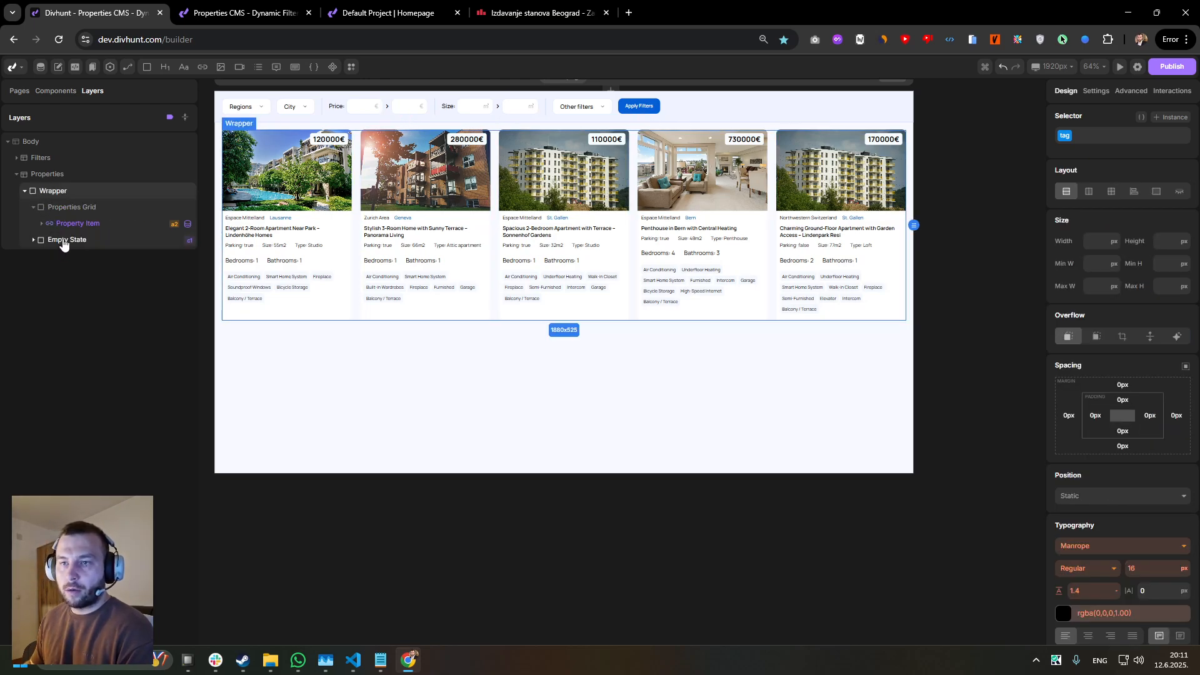
pyautogui.click(63, 242)
pyautogui.click(237, 19)
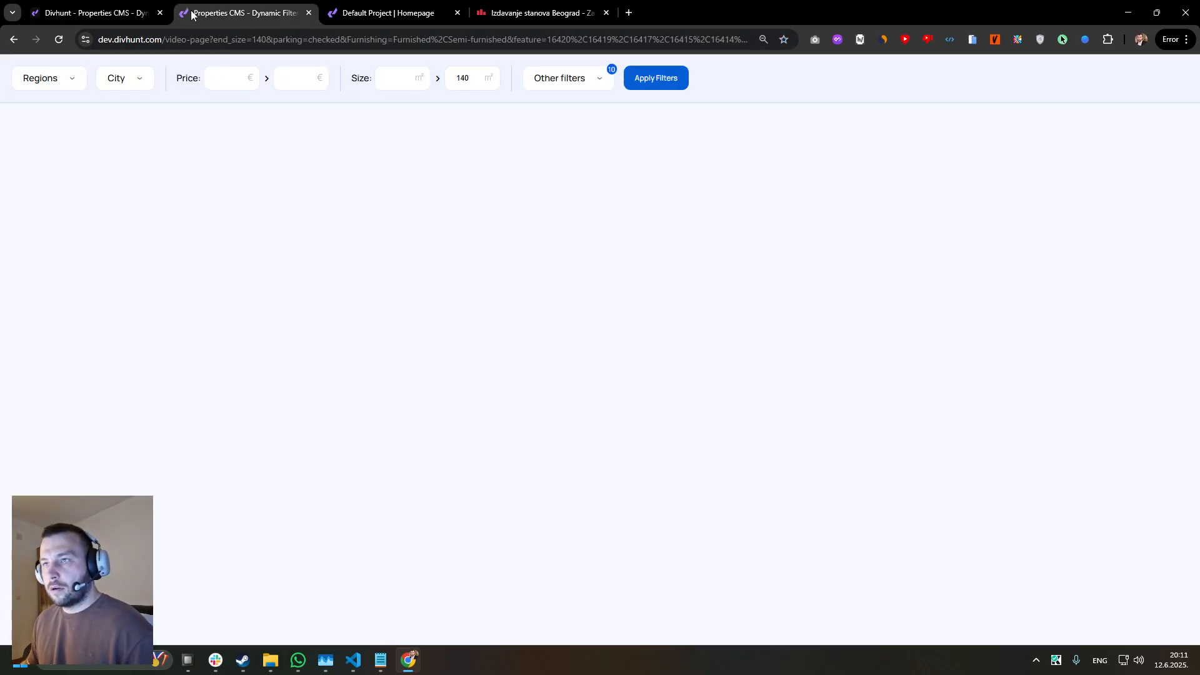
pyautogui.hotkey('ctrl', 'shift', 'Tab')
# - Replace Properties Grid's self:empty + .empty-collection instance with the CSS rule ":empty + .empty-state { display: block; }" and save the CSS
pyautogui.click(60, 209)
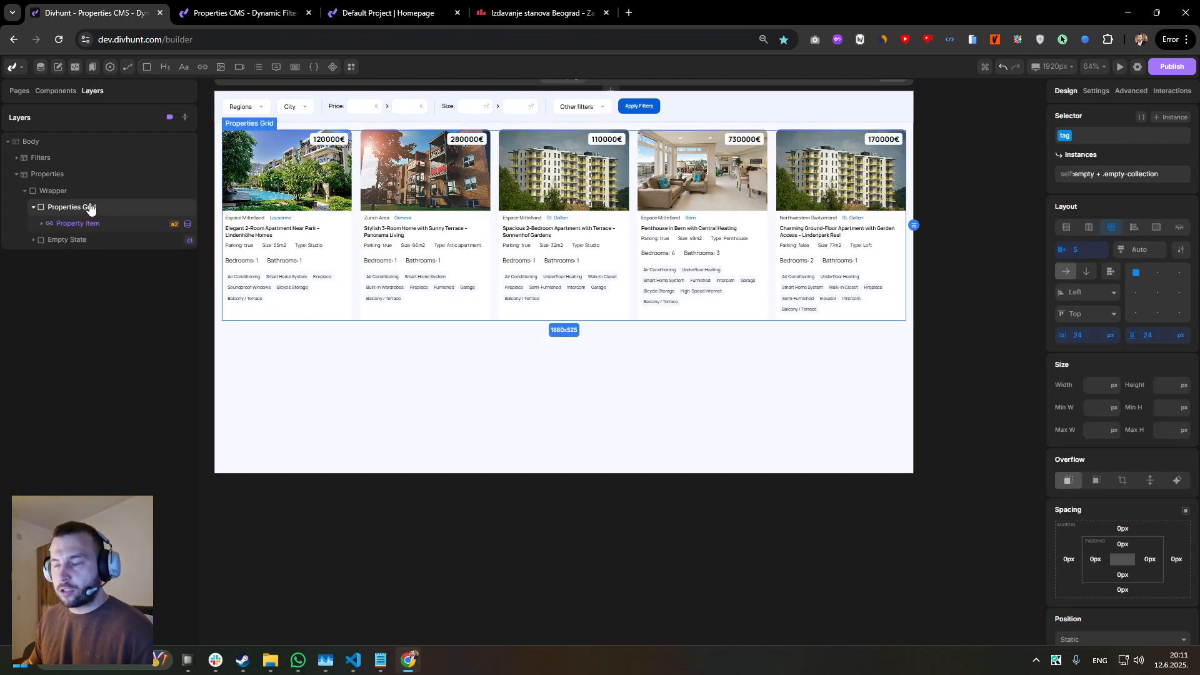
pyautogui.click(1143, 118)
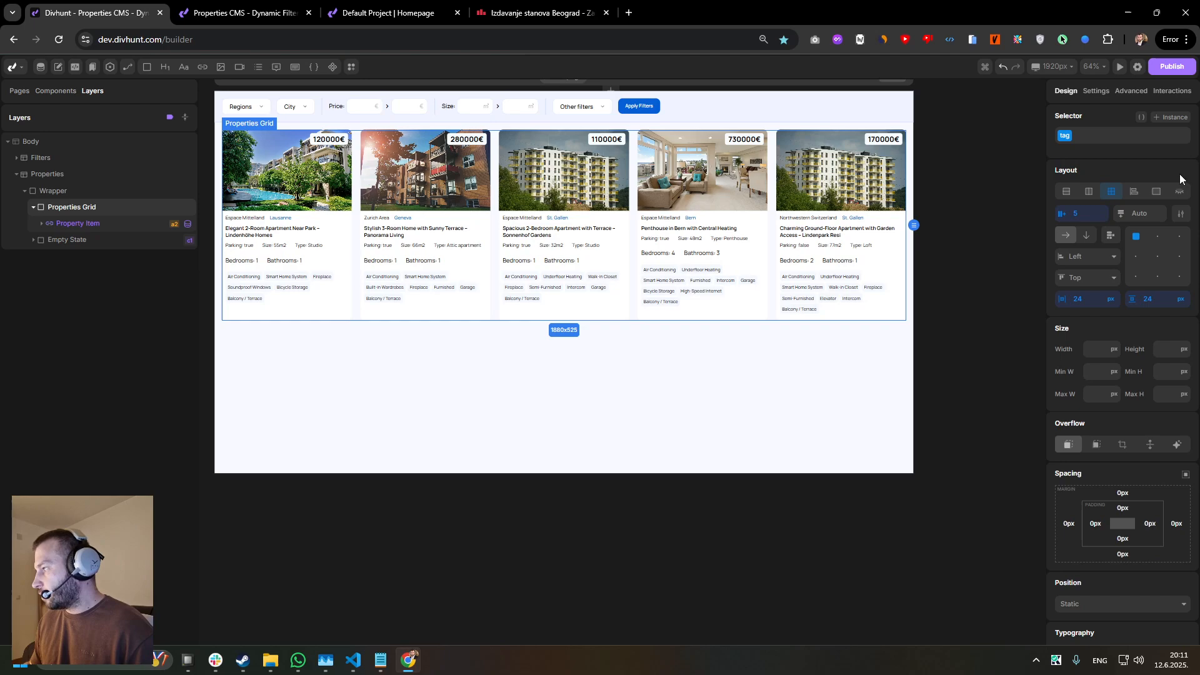
pyautogui.click(1141, 117)
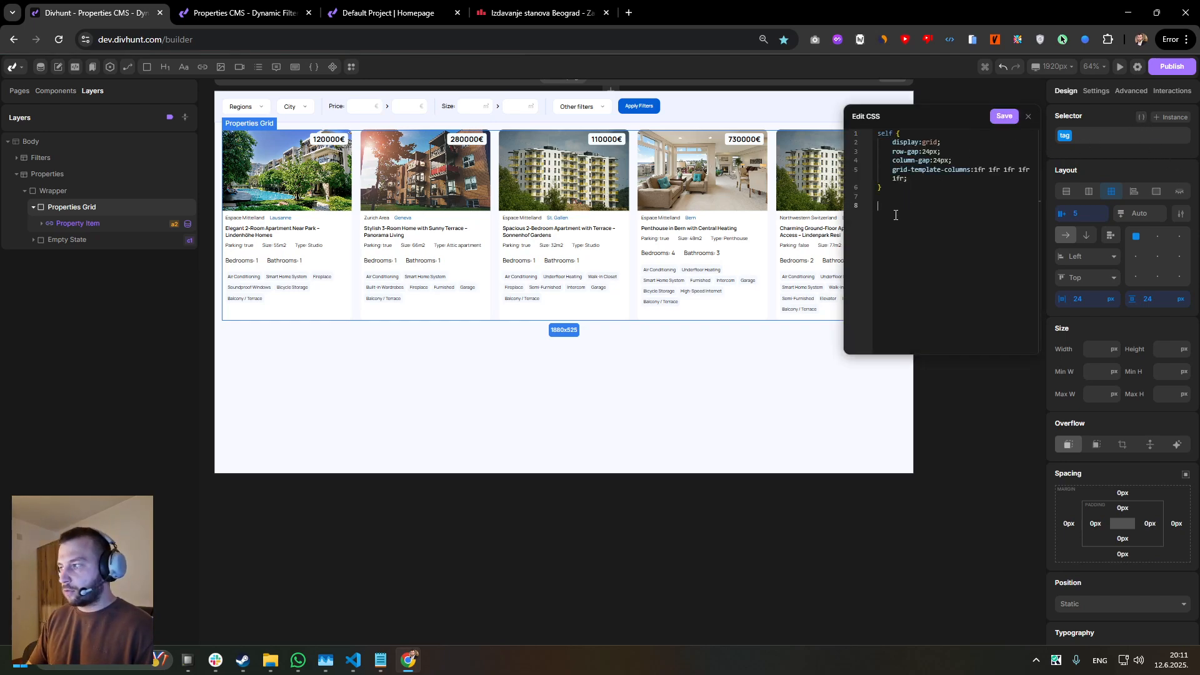
pyautogui.write(':empty ')
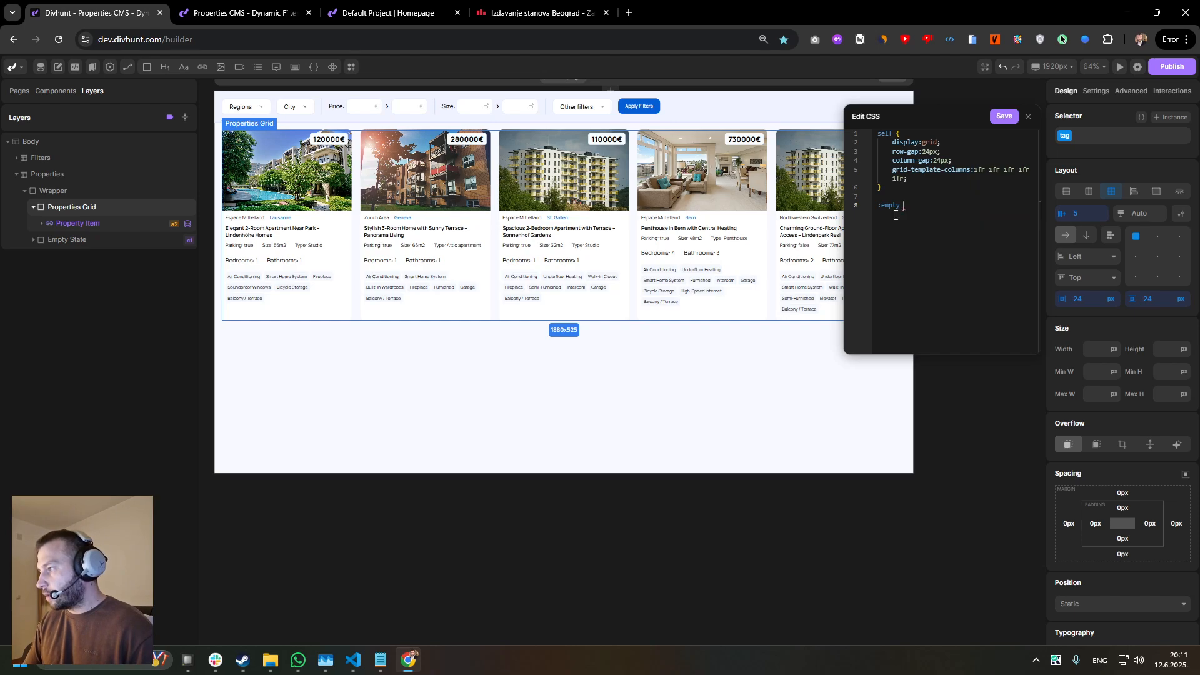
pyautogui.write('+ .empty-state {')
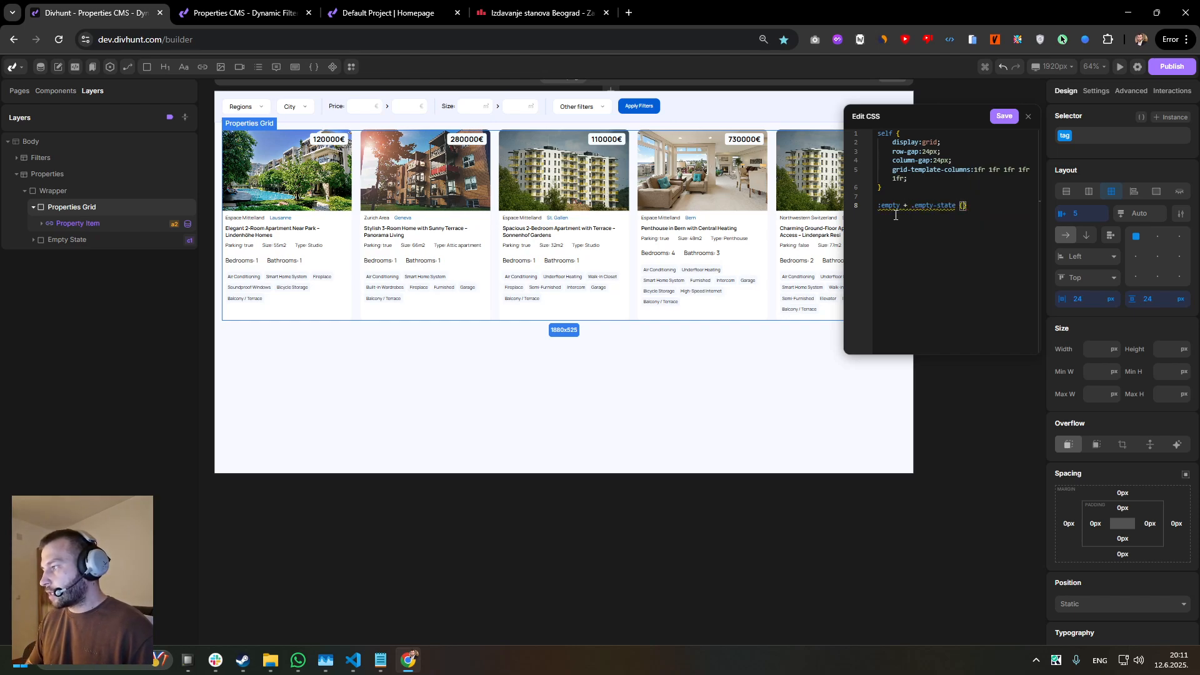
pyautogui.moveTo(912, 206); pyautogui.dragTo(953, 204)
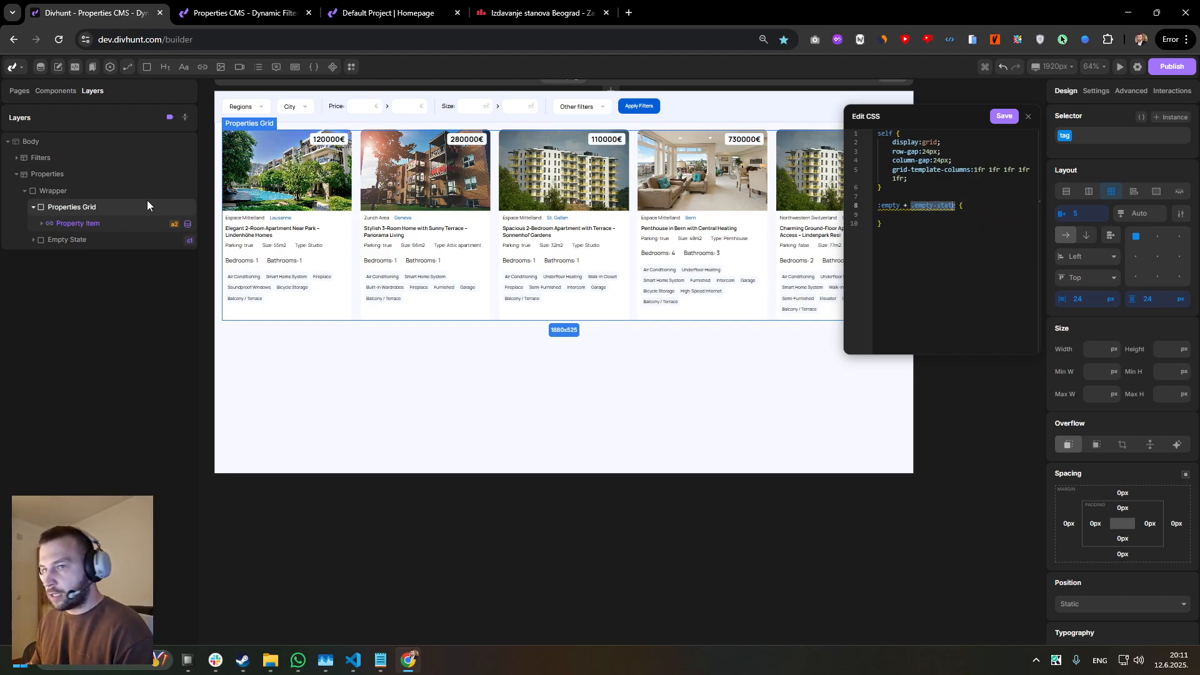
pyautogui.click(917, 216)
pyautogui.write('d')
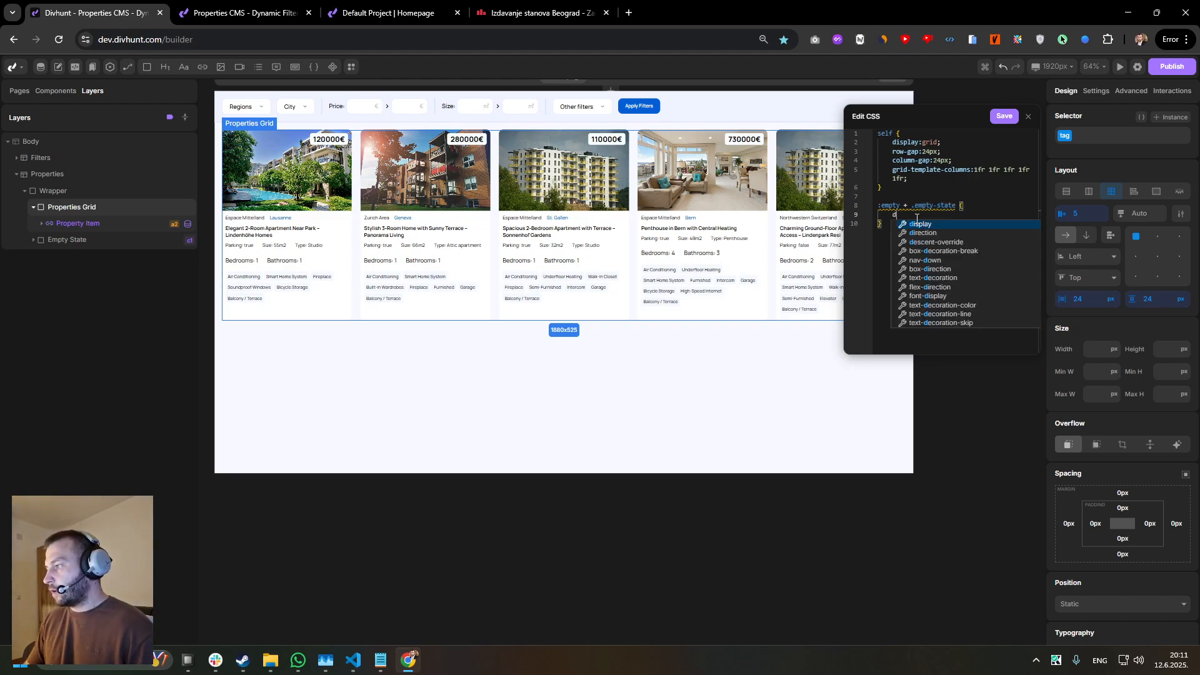
pyautogui.write('isplay: block;')
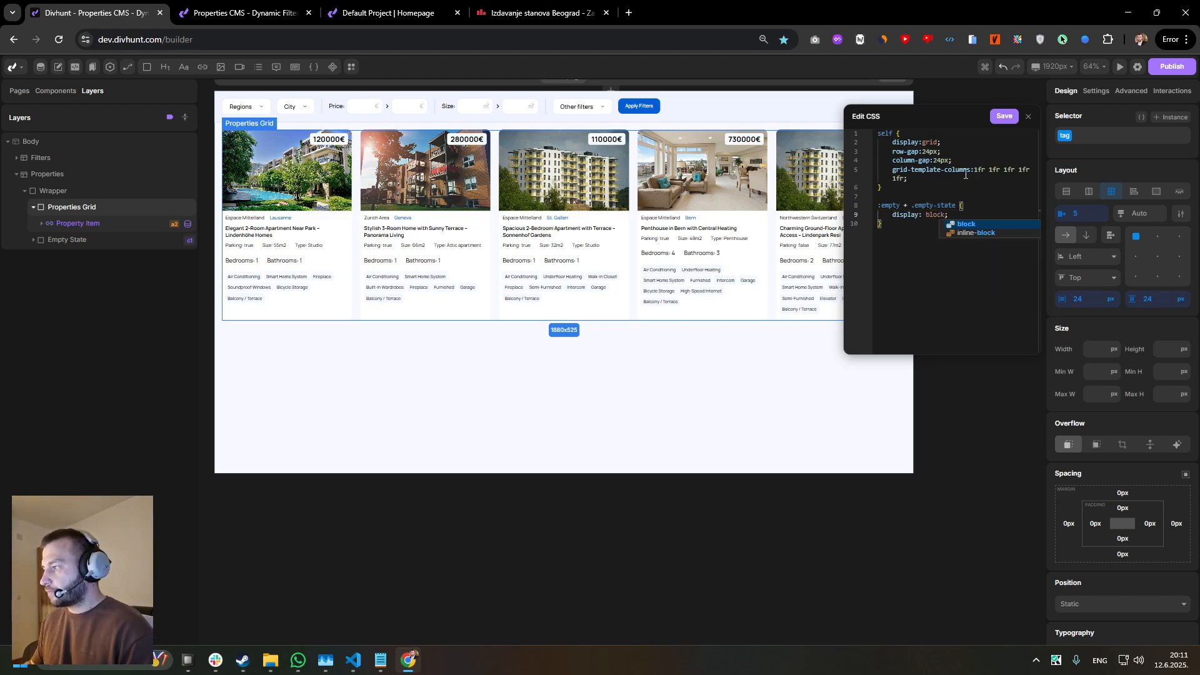
pyautogui.click(1005, 115)
# - Reload the published properties page with the current filters and check the empty state message
pyautogui.click(276, 7)
pyautogui.press('F5')
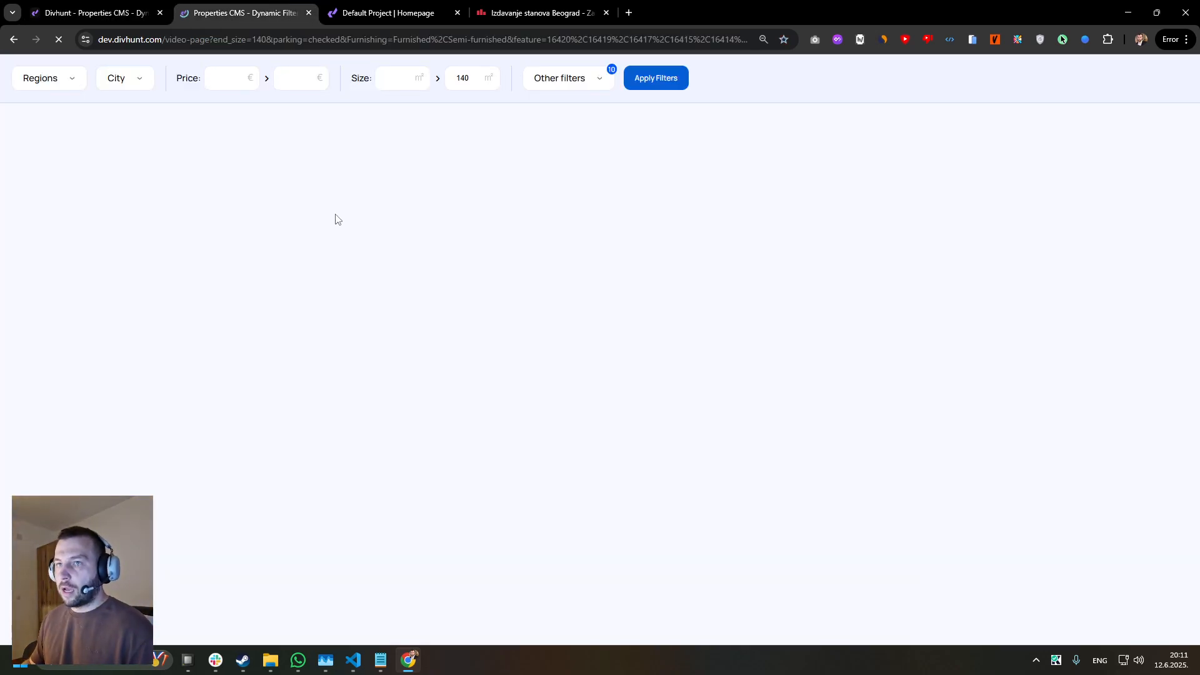
pyautogui.tripleClick(474, 183)
pyautogui.click(498, 217)
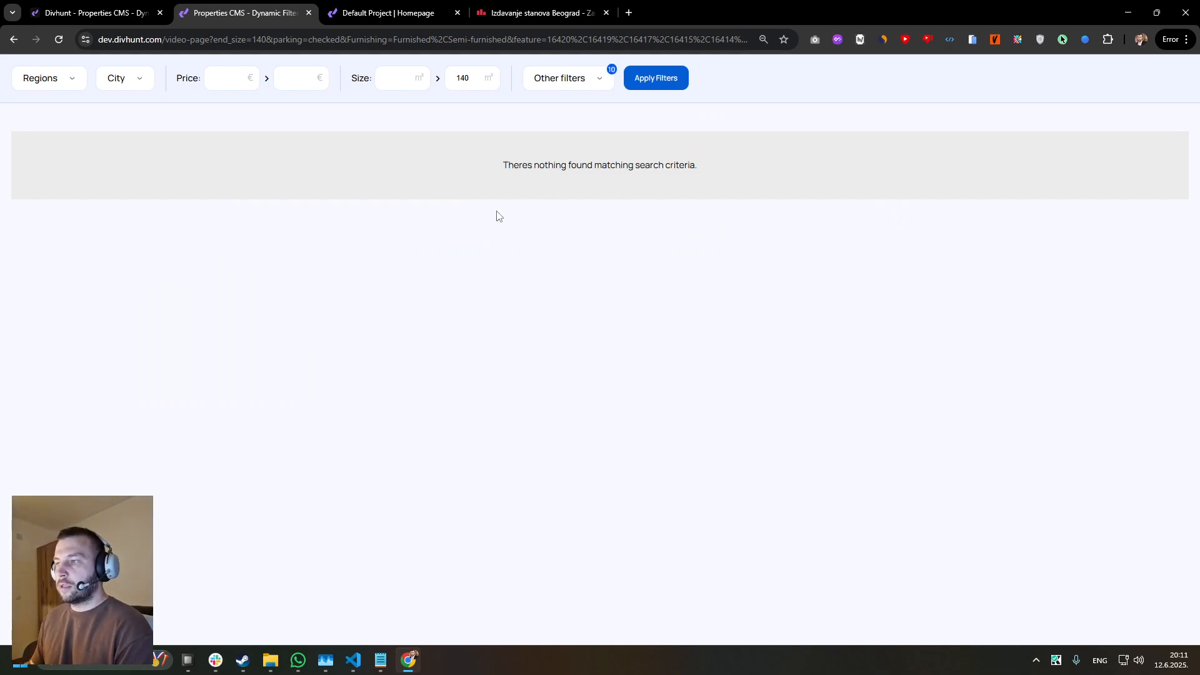
pyautogui.moveTo(502, 165); pyautogui.dragTo(699, 165)
# - Uncheck Bicycle Storage, Intercom, Semi-Furnished and Video Intercom in the other filters, save, and apply the filters to the published page
pyautogui.click(562, 78)
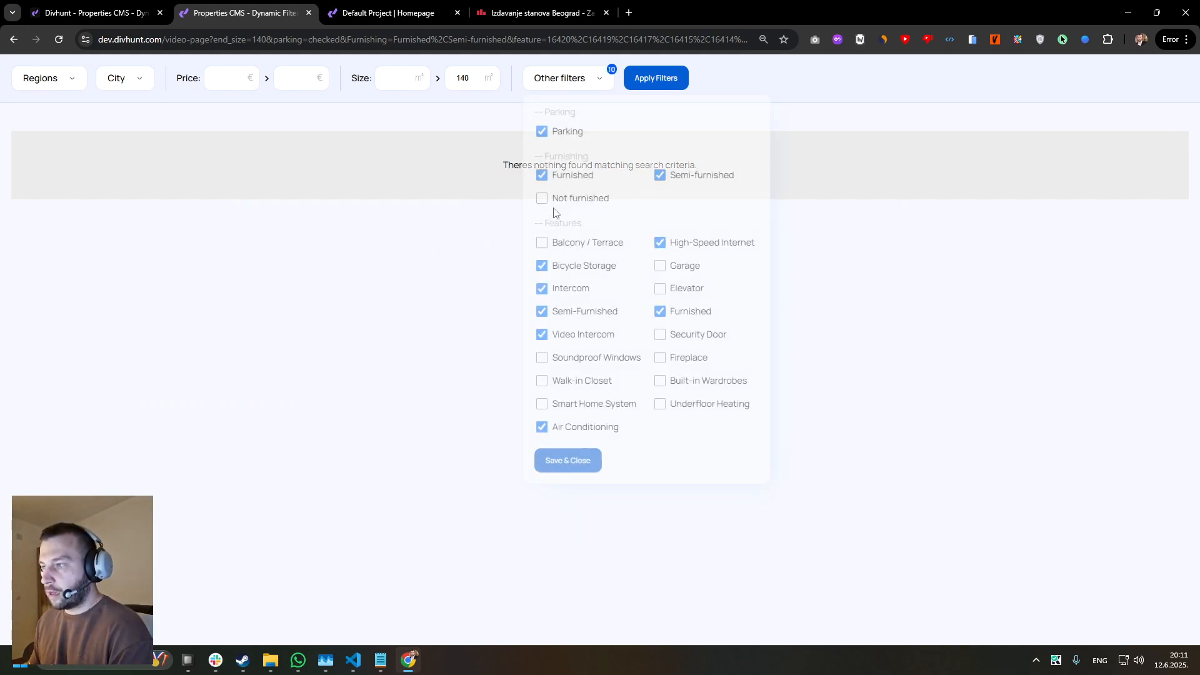
pyautogui.click(542, 266)
pyautogui.click(542, 289)
pyautogui.click(542, 311)
pyautogui.click(542, 334)
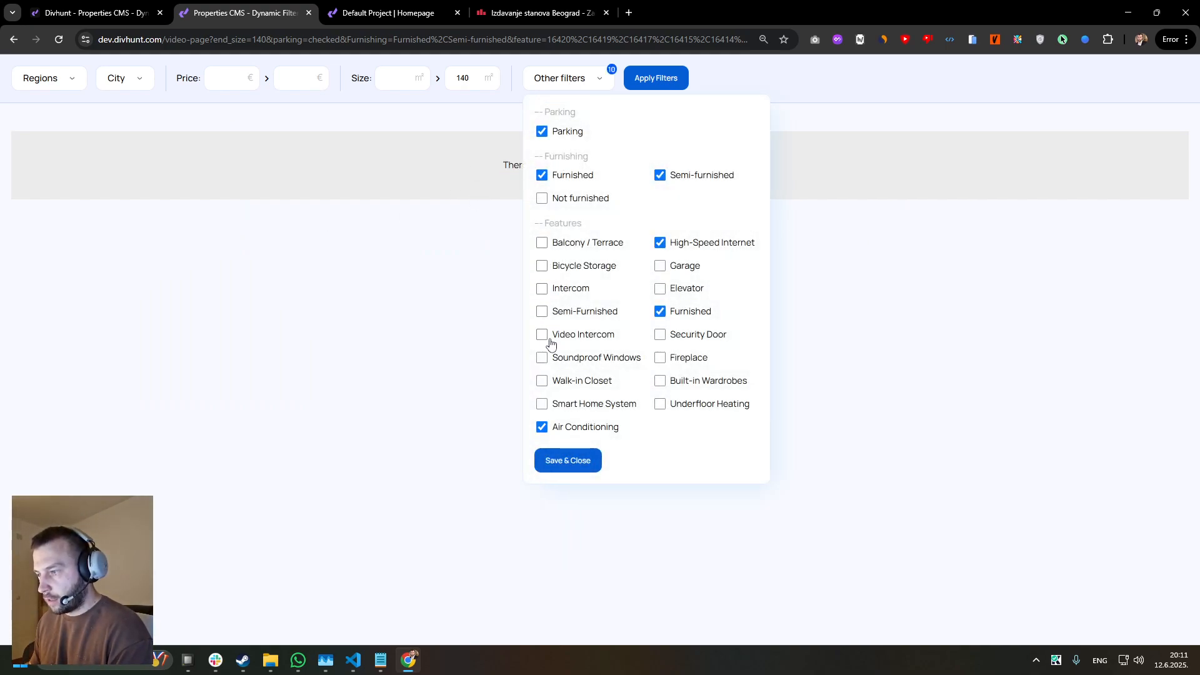
pyautogui.click(565, 460)
pyautogui.click(662, 87)
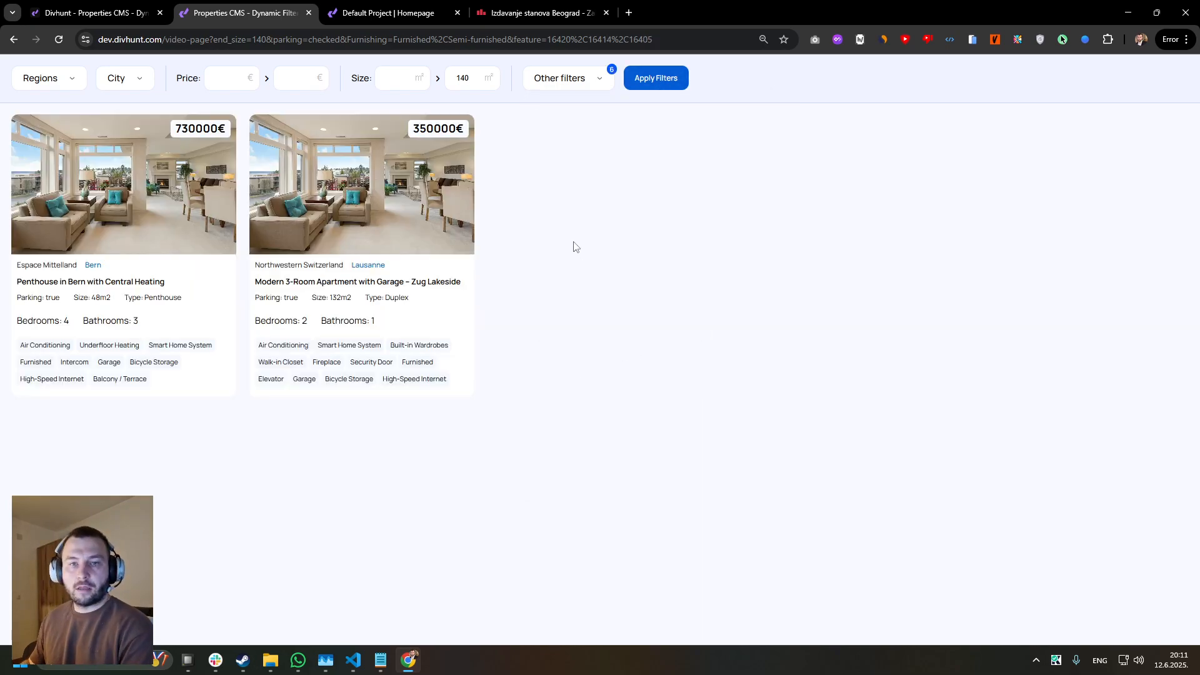
# - Return to the page builder, dismiss the CSS editor and collapse the Properties Grid layer
pyautogui.click(116, 11)
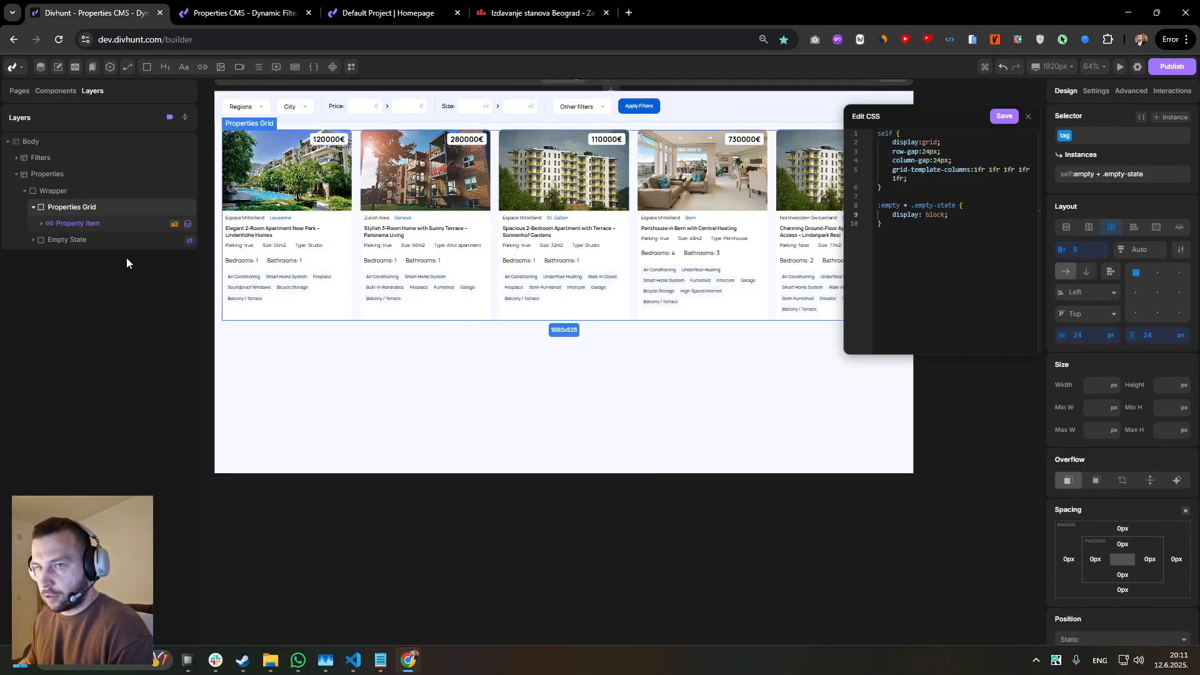
pyautogui.click(80, 241)
pyautogui.click(56, 209)
pyautogui.click(33, 208)
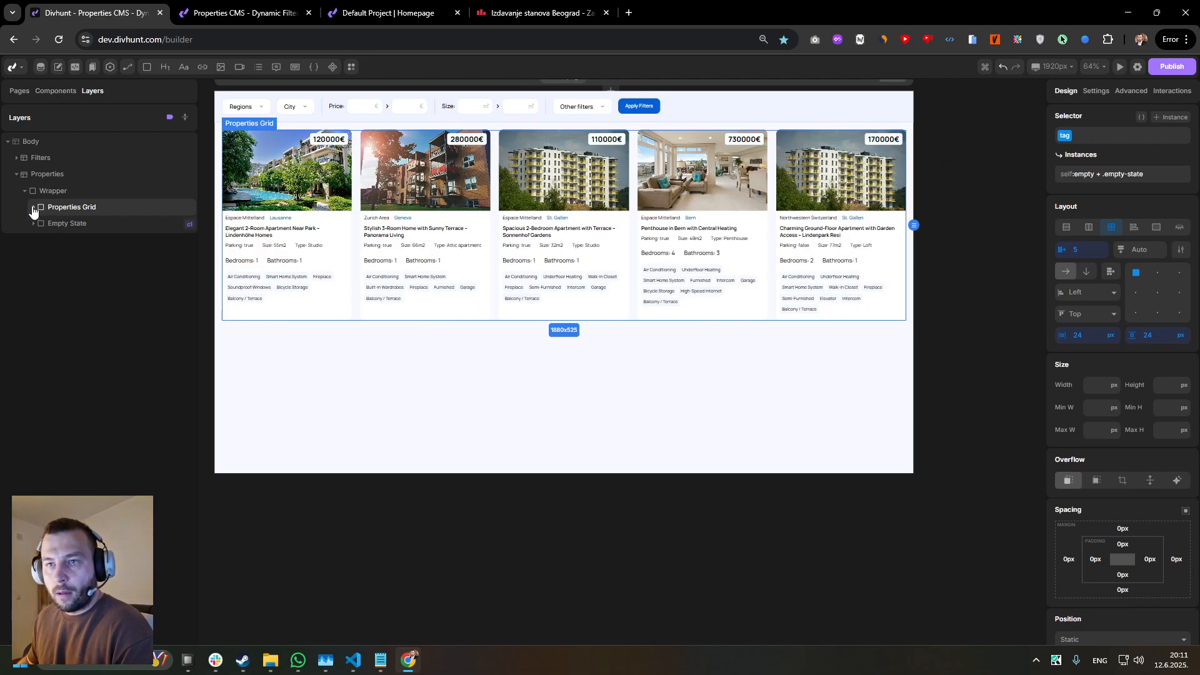
pyautogui.click(53, 190)
pyautogui.scroll(3, 550, 107)
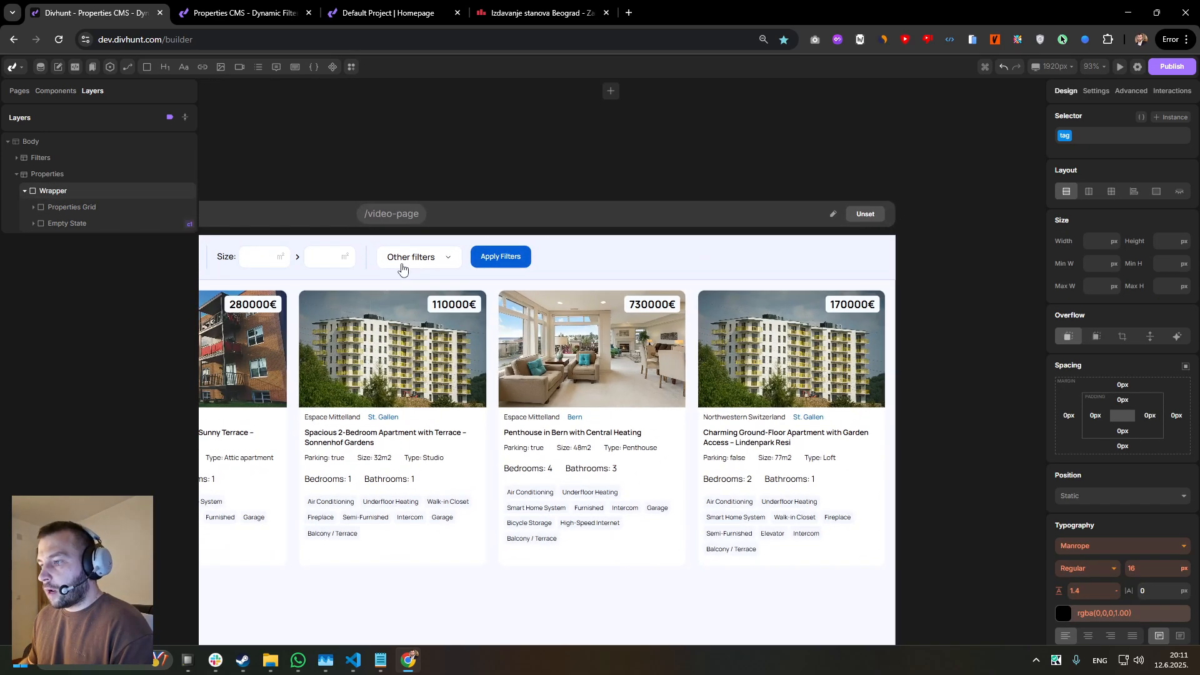
pyautogui.click(446, 257)
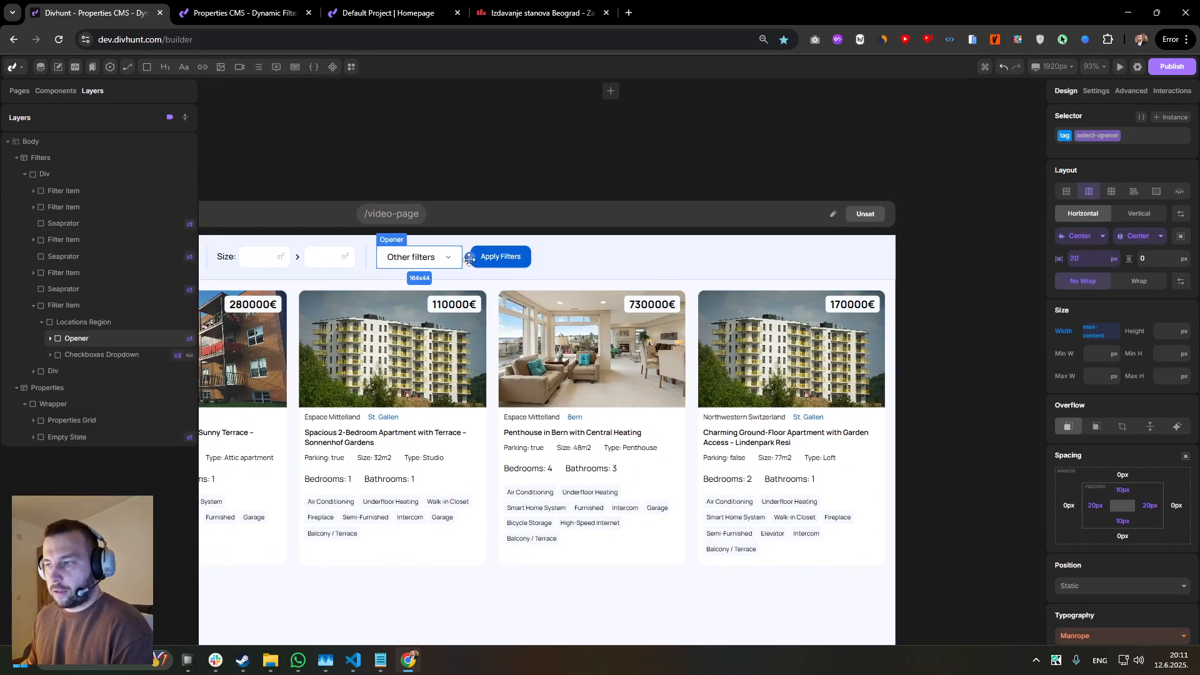
# - Open the Heating-Type field settings in the Properties collection's structure and copy all of its select options
pyautogui.click(40, 67)
pyautogui.click(124, 159)
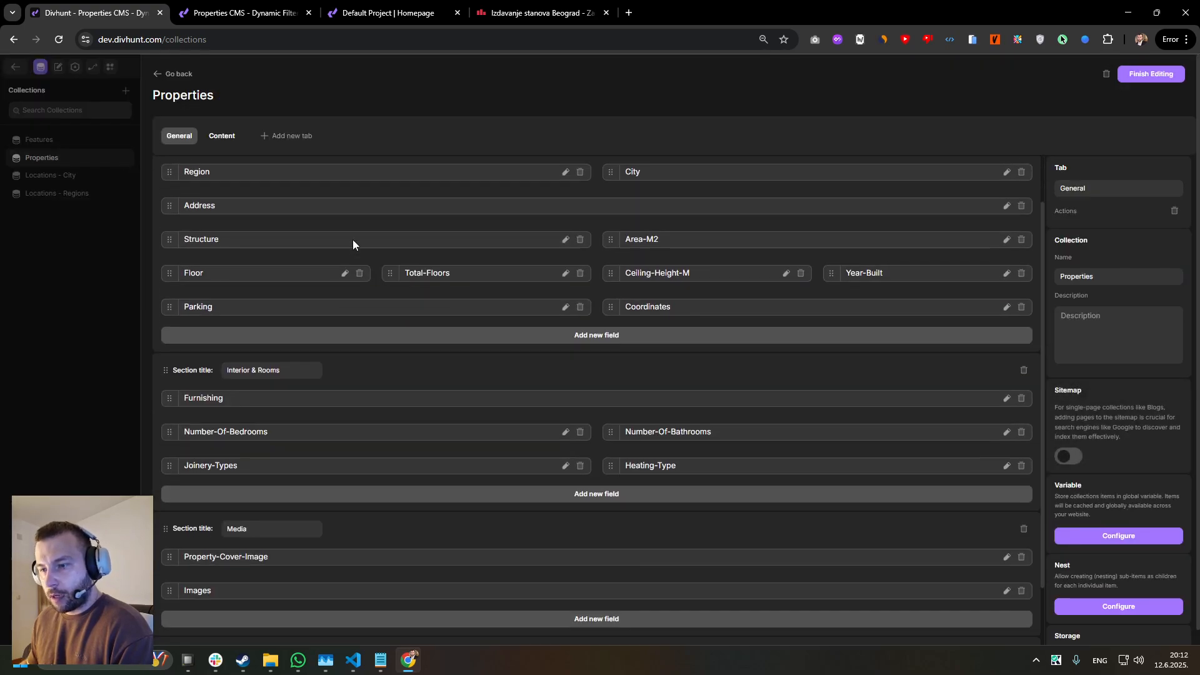
pyautogui.scroll(-2, 352, 239)
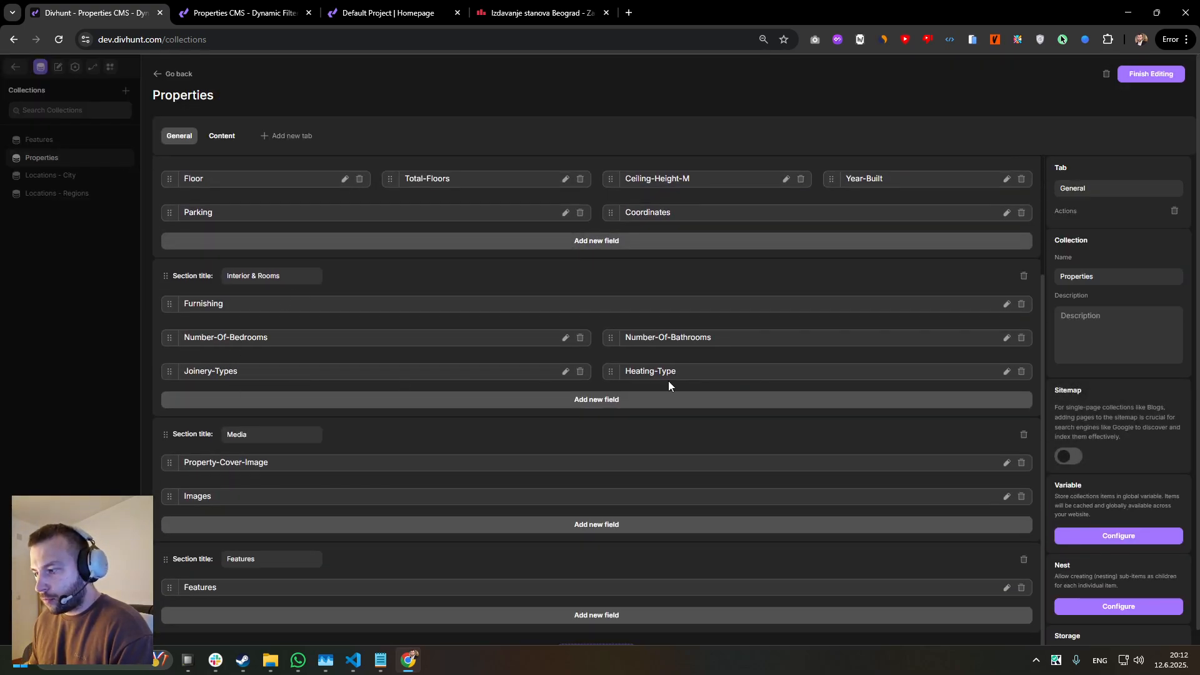
pyautogui.click(1006, 372)
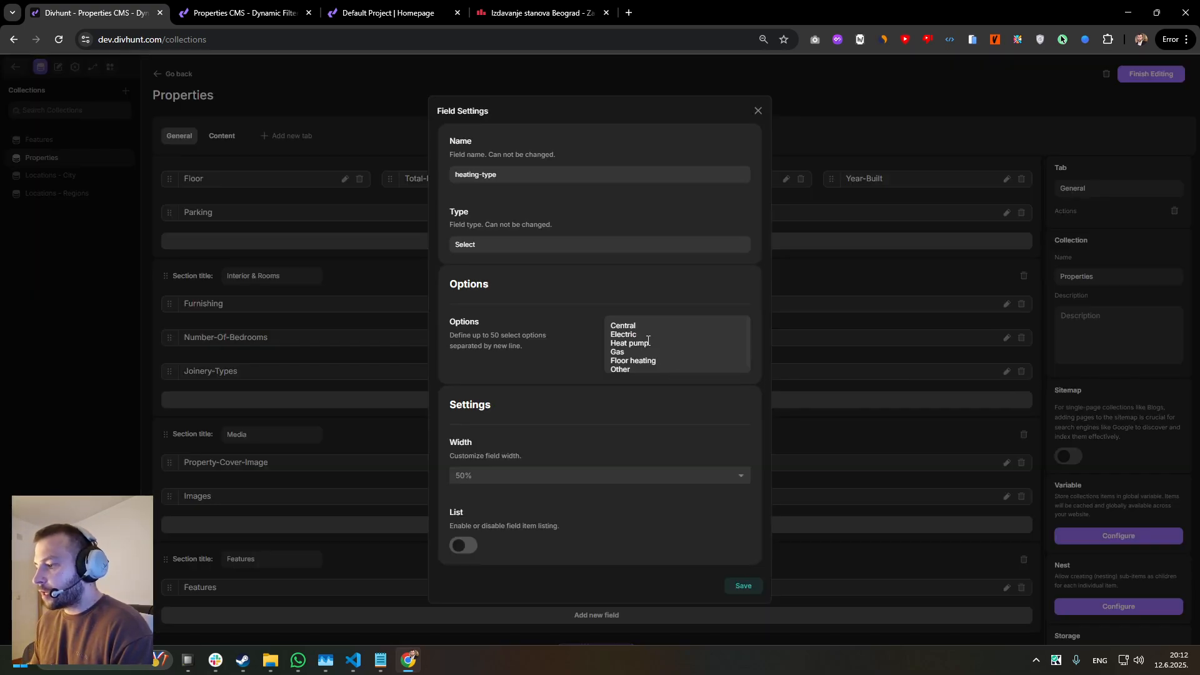
pyautogui.scroll(-1, 648, 341)
pyautogui.moveTo(609, 339); pyautogui.dragTo(649, 369)
pyautogui.hotkey('ctrl', 'c')
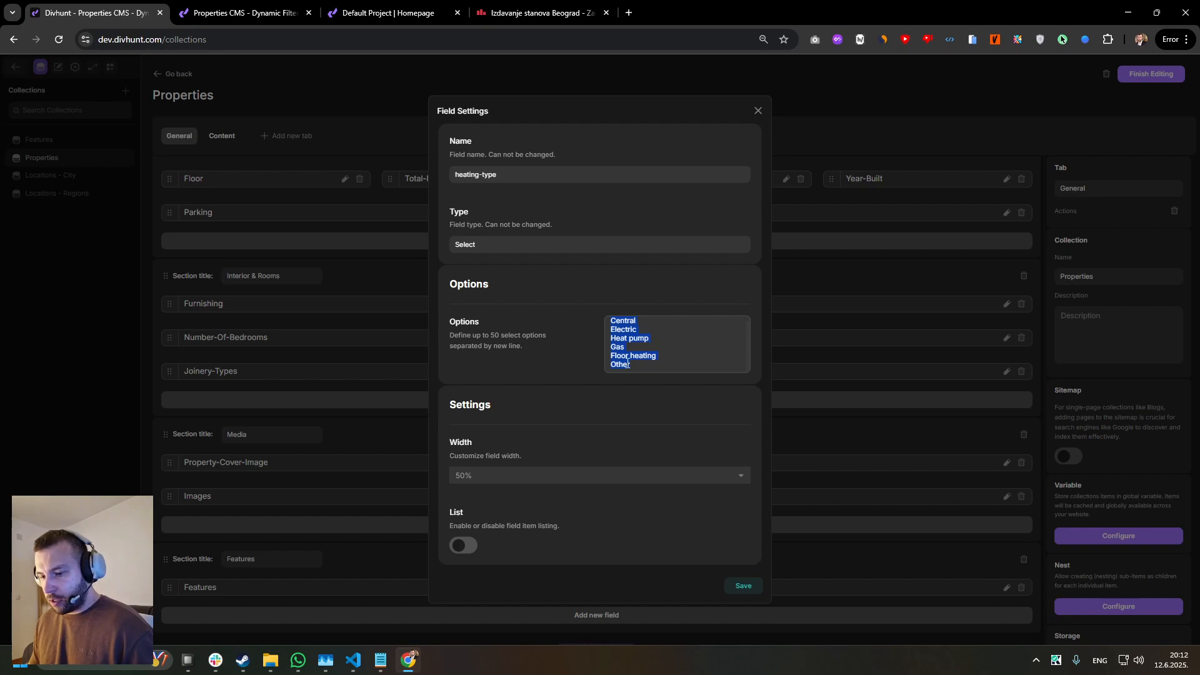
# - Paste the copied heating options into a blank Notepad document, and narrow and reposition its window
pyautogui.press('super')
pyautogui.write('notepad')
pyautogui.press('Return')
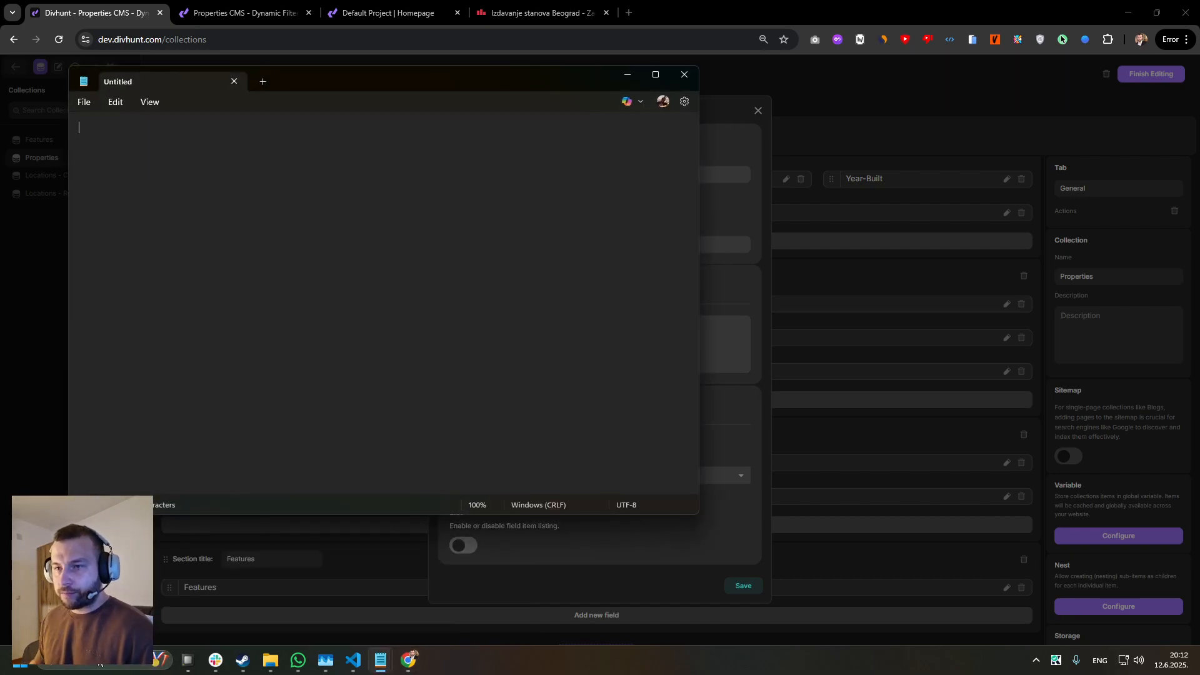
pyautogui.hotkey('ctrl', 'v')
pyautogui.moveTo(514, 87); pyautogui.dragTo(813, 419)
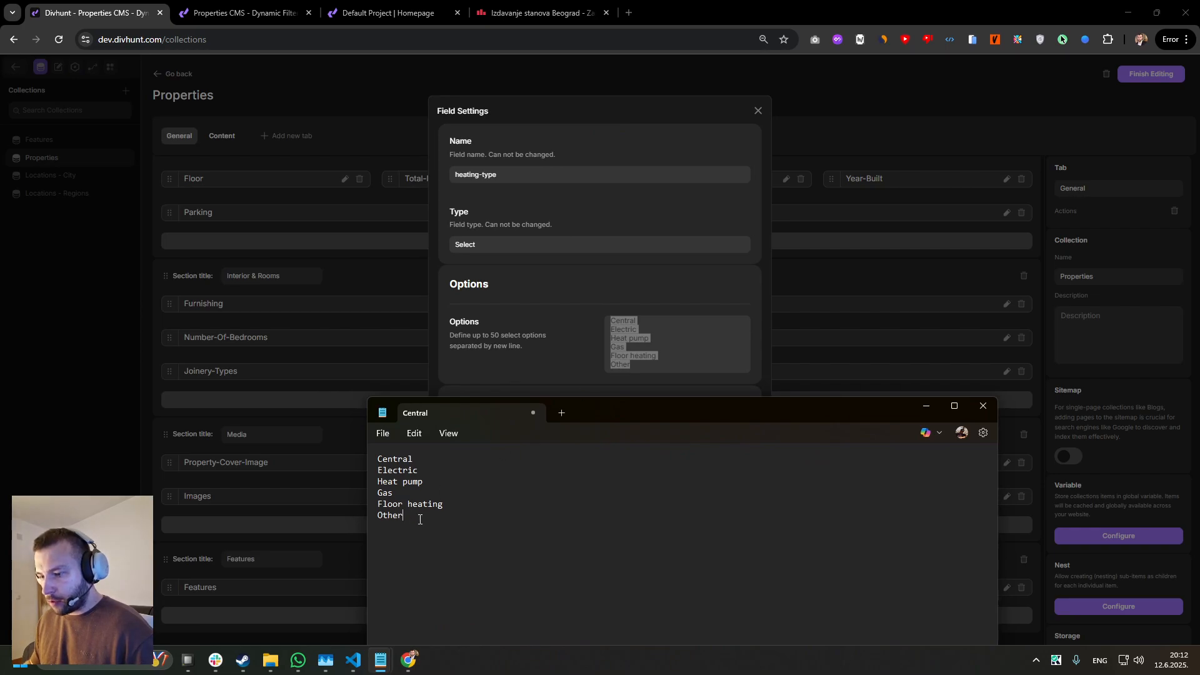
pyautogui.moveTo(420, 519); pyautogui.dragTo(363, 446)
pyautogui.moveTo(633, 415); pyautogui.dragTo(691, 190)
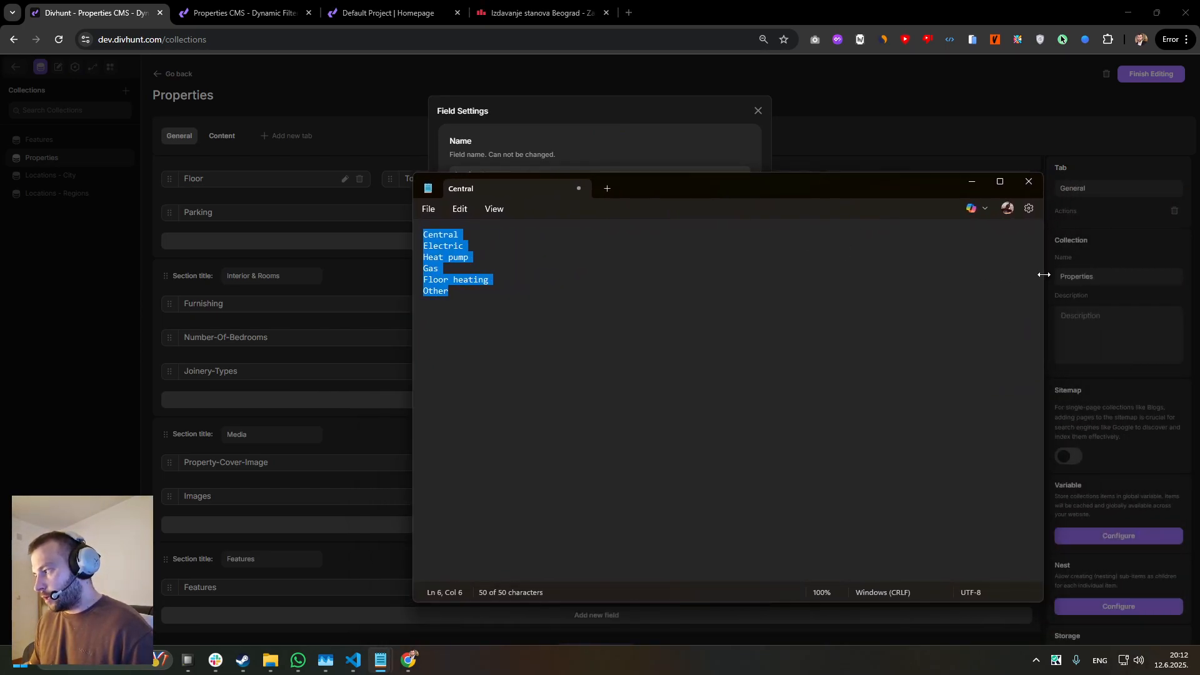
pyautogui.moveTo(1044, 275); pyautogui.dragTo(911, 272)
pyautogui.moveTo(750, 196); pyautogui.dragTo(787, 237)
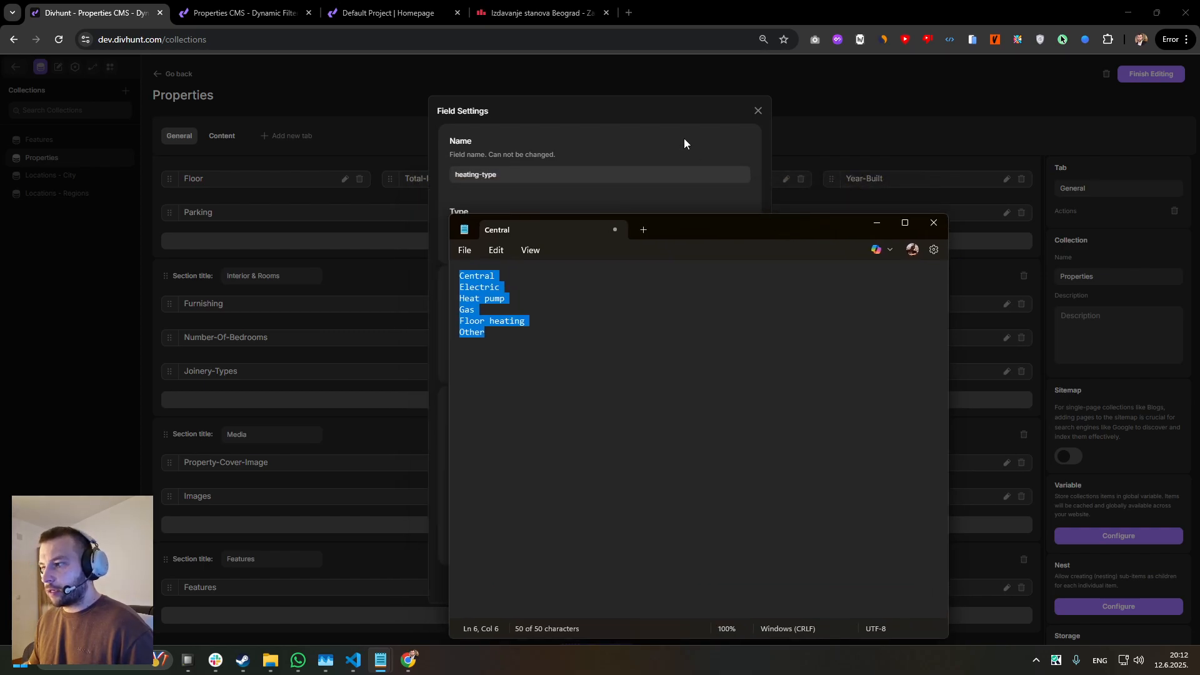
# - Close the heating-type field settings, finish editing the Properties collection and return to the page builder
pyautogui.click(684, 138)
pyautogui.click(758, 111)
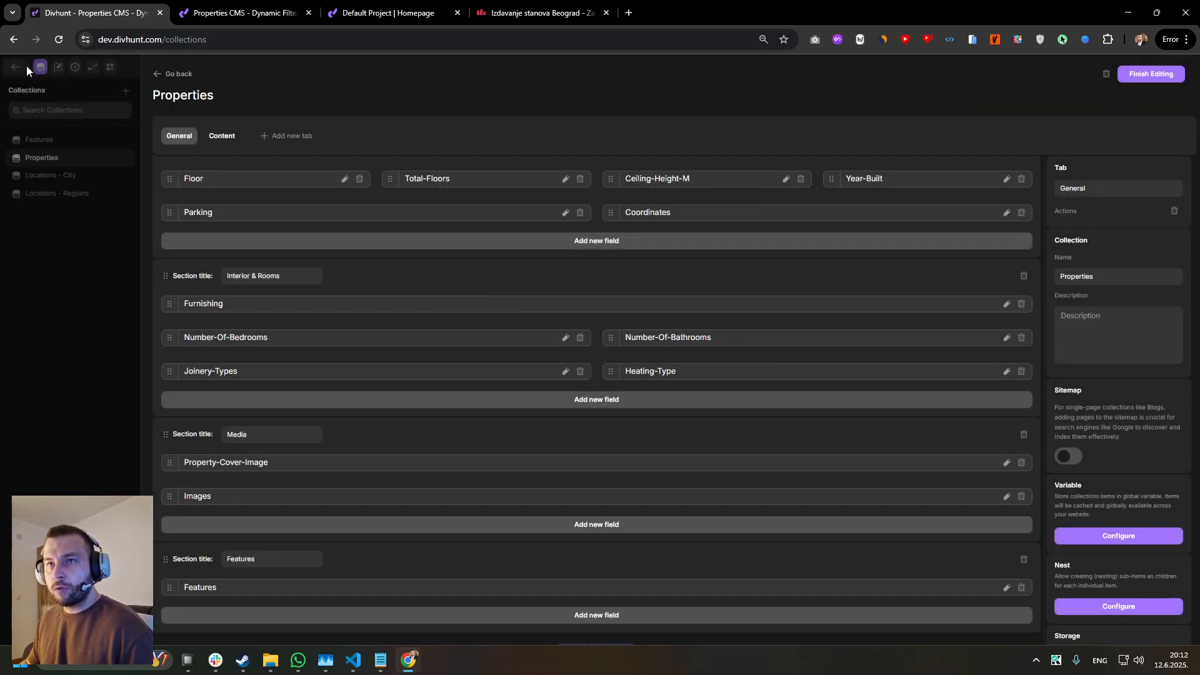
pyautogui.click(1148, 74)
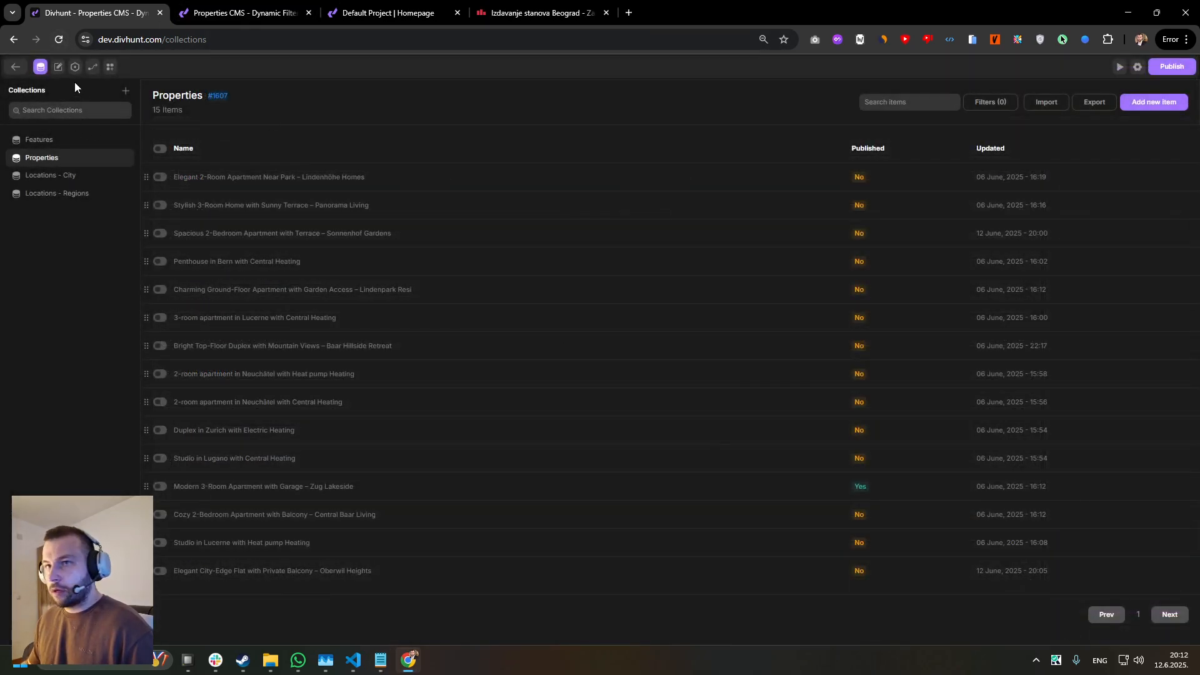
pyautogui.click(15, 67)
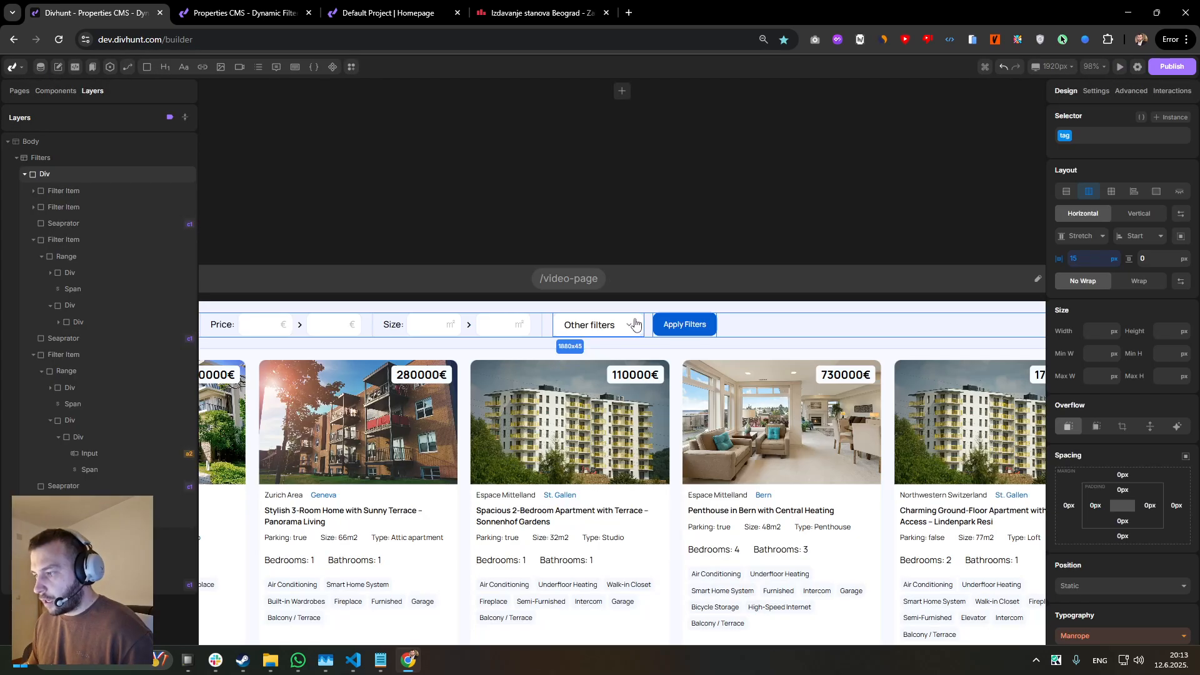
# - Collapse the layer tree and expand the Div inside Filters down to its filter items
pyautogui.scroll(4, 635, 323)
pyautogui.click(622, 340)
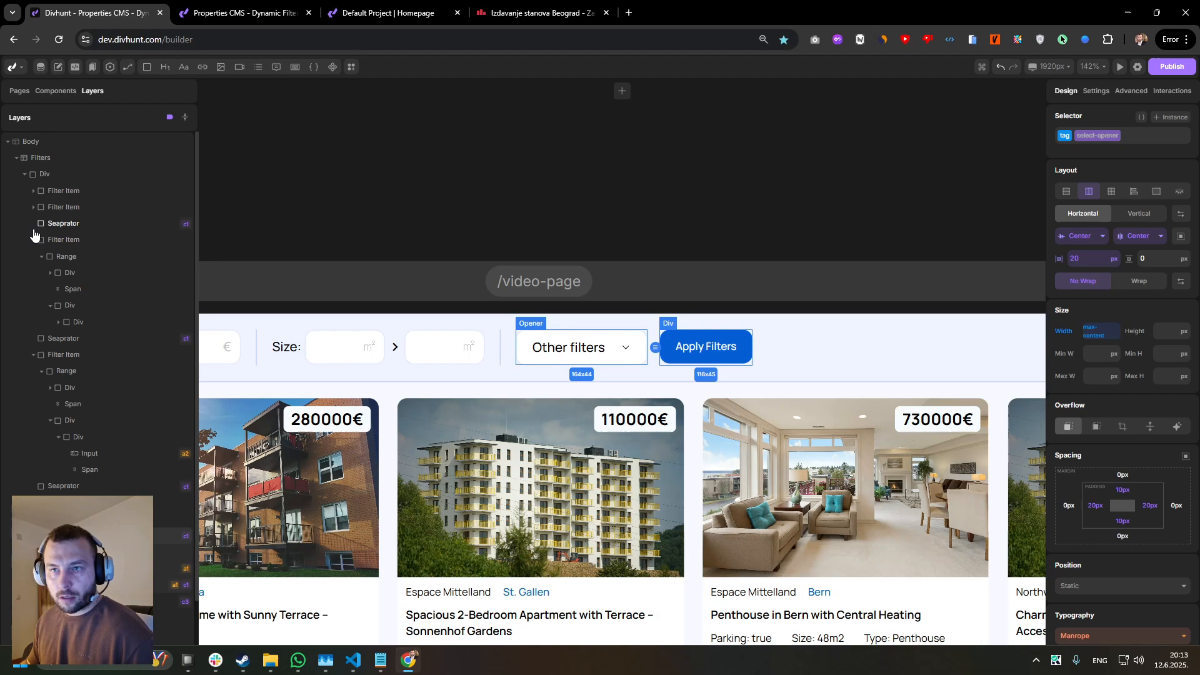
pyautogui.click(184, 118)
pyautogui.click(648, 344)
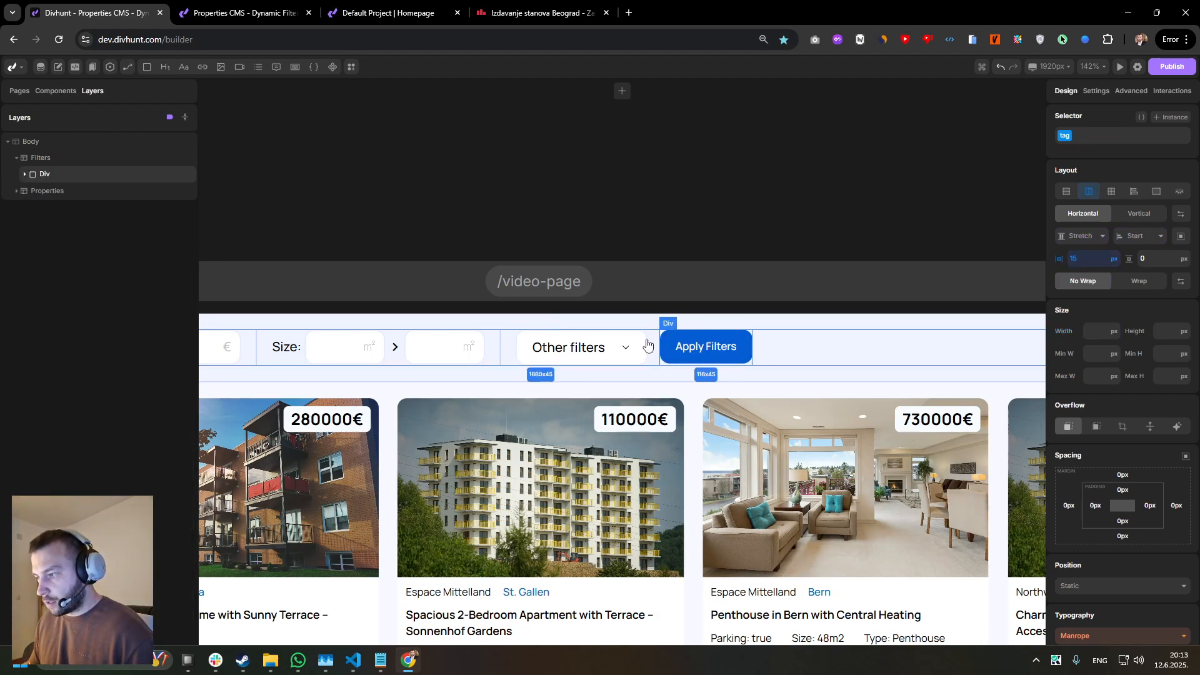
pyautogui.click(25, 174)
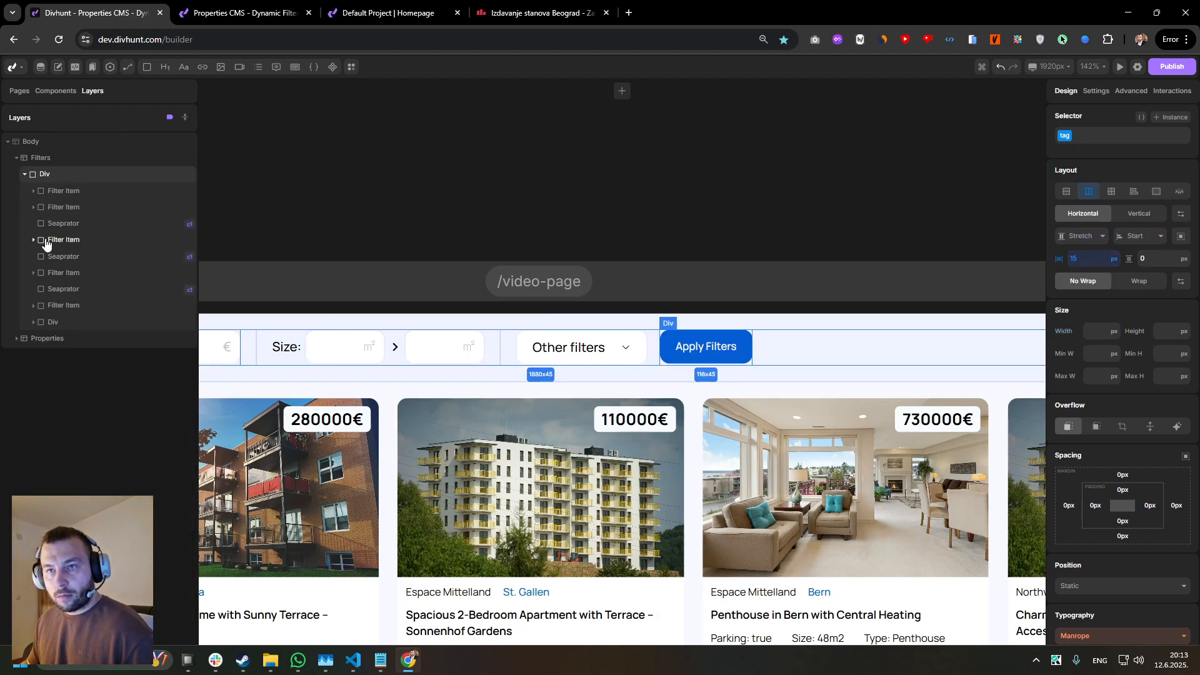
pyautogui.click(73, 314)
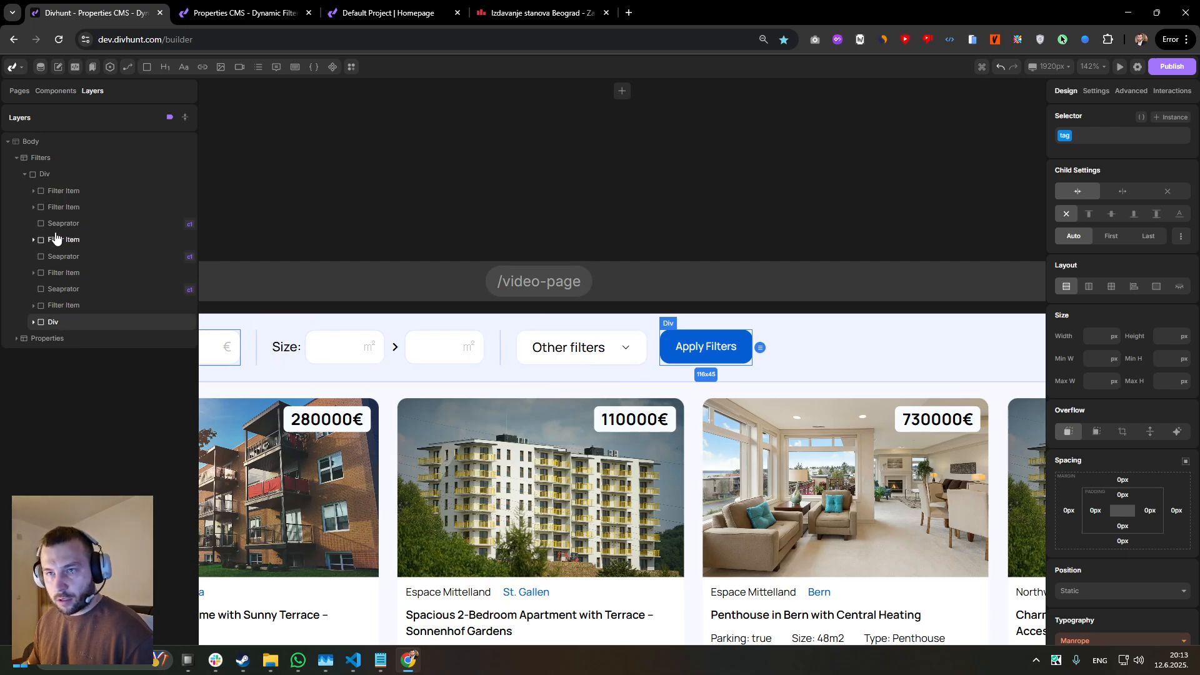
# - Add a div between the last Filter Item and the Apply Filters div, and label it "Heating Type"
pyautogui.click(82, 175)
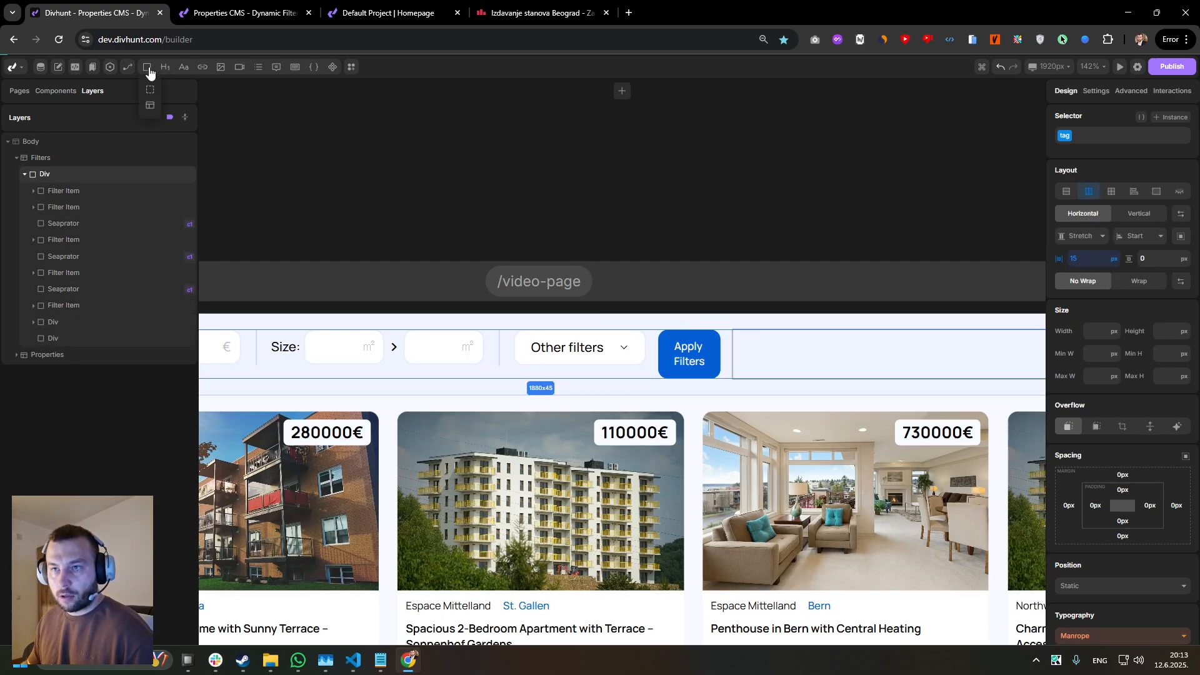
pyautogui.moveTo(149, 68); pyautogui.dragTo(59, 321)
pyautogui.hscroll(4, 589, 343)
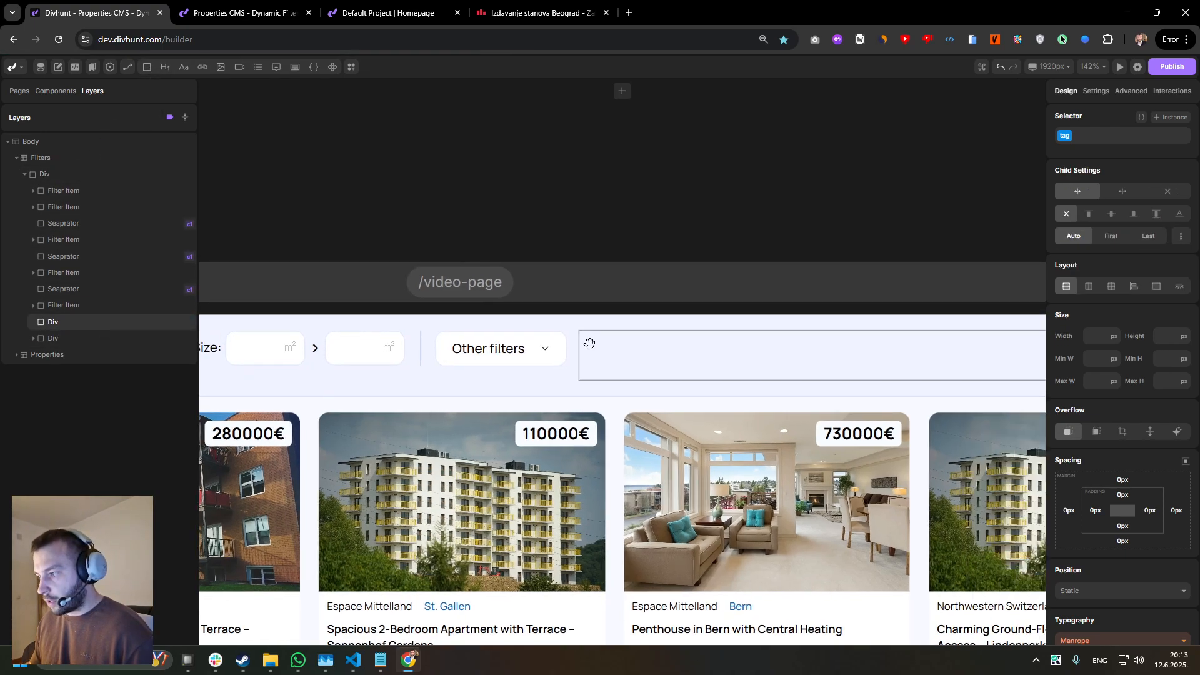
pyautogui.rightClick(63, 322)
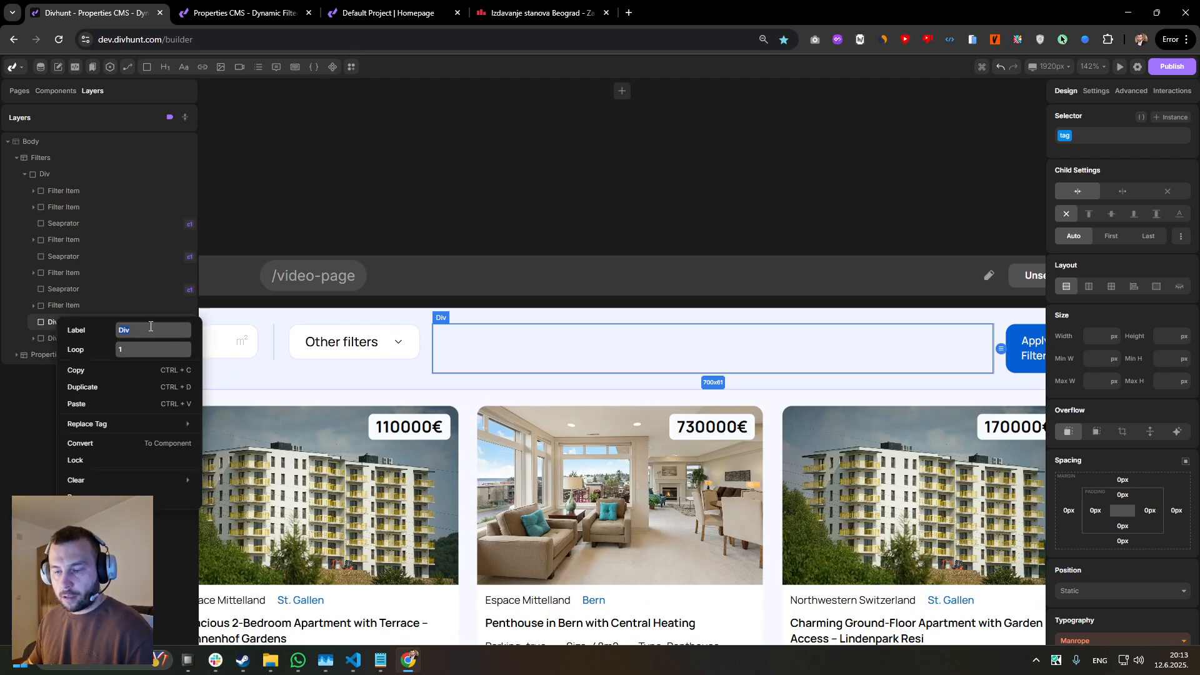
pyautogui.write('Heating T')
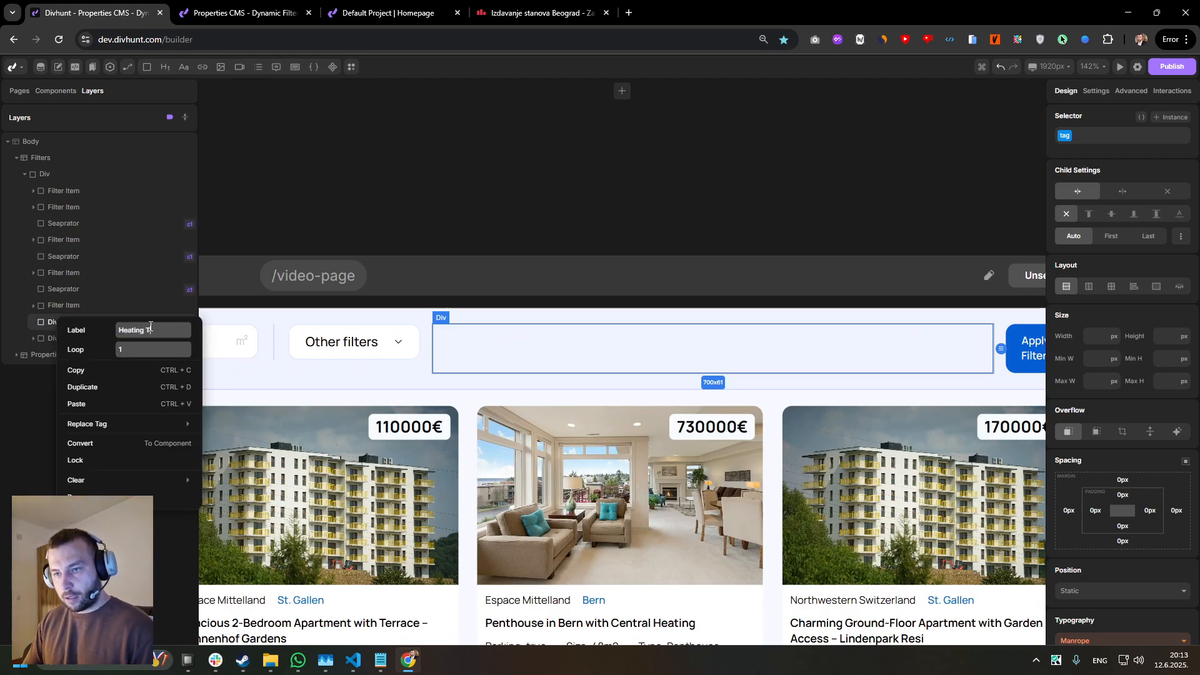
pyautogui.write('ype')
pyautogui.press('Return')
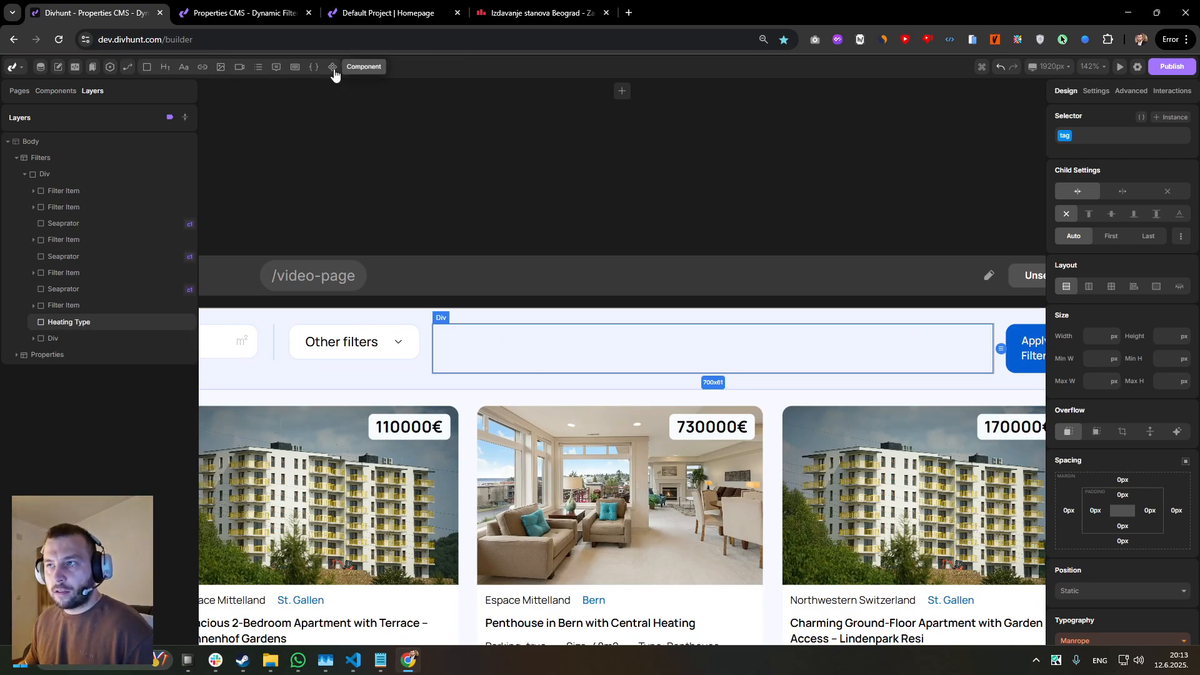
# - Insert a Select form element inside the Heating Type div and select it
pyautogui.click(352, 67)
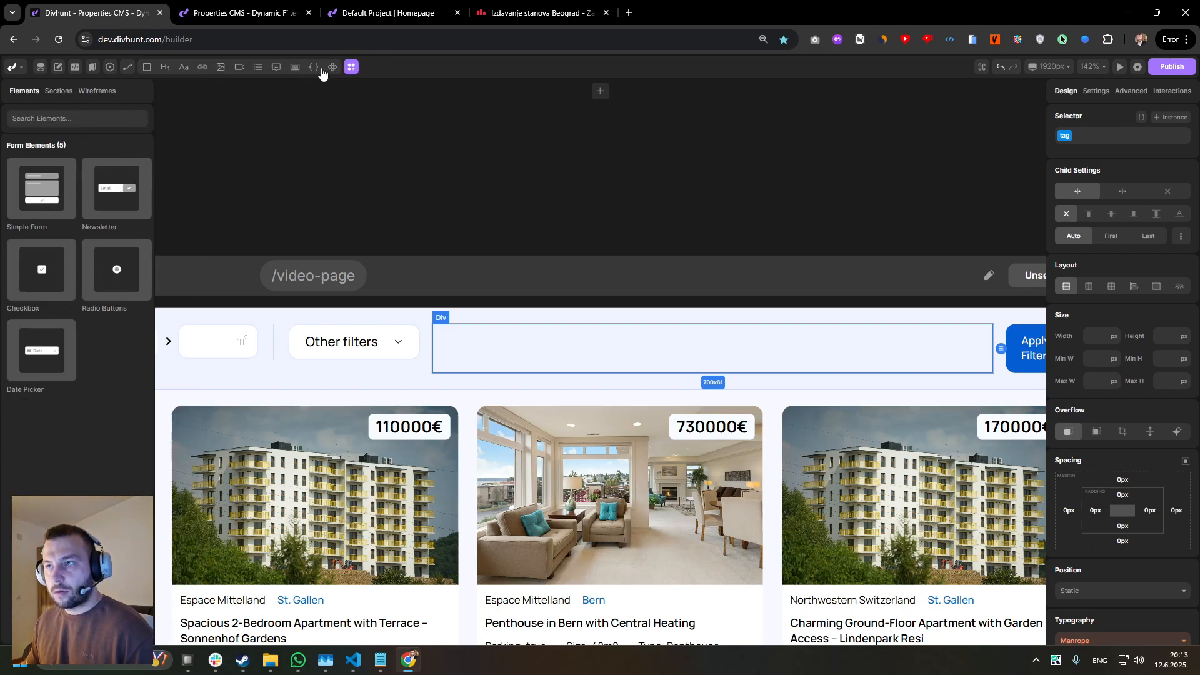
pyautogui.moveTo(277, 72)
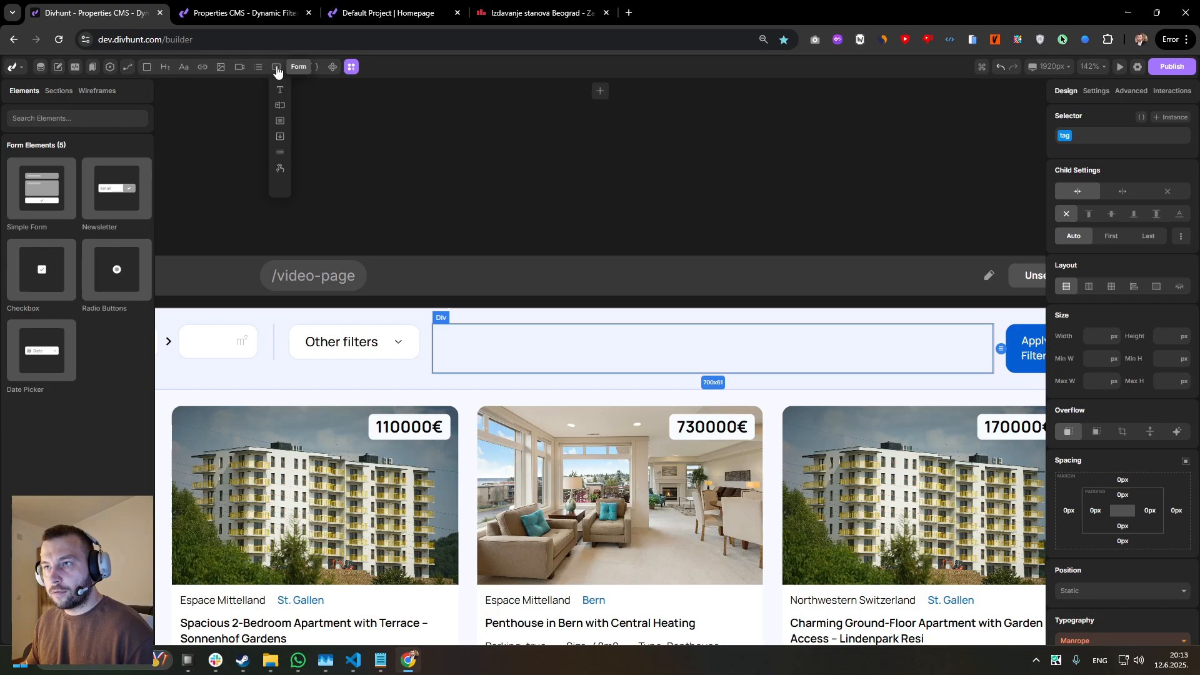
pyautogui.click(280, 137)
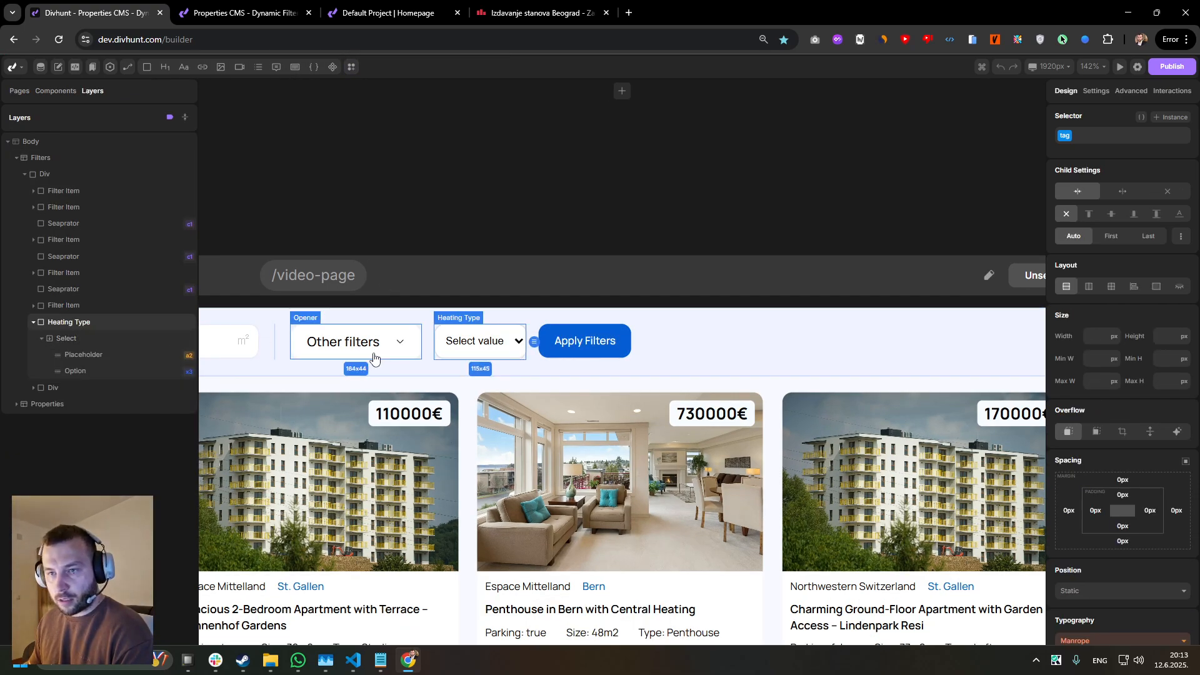
pyautogui.click(88, 343)
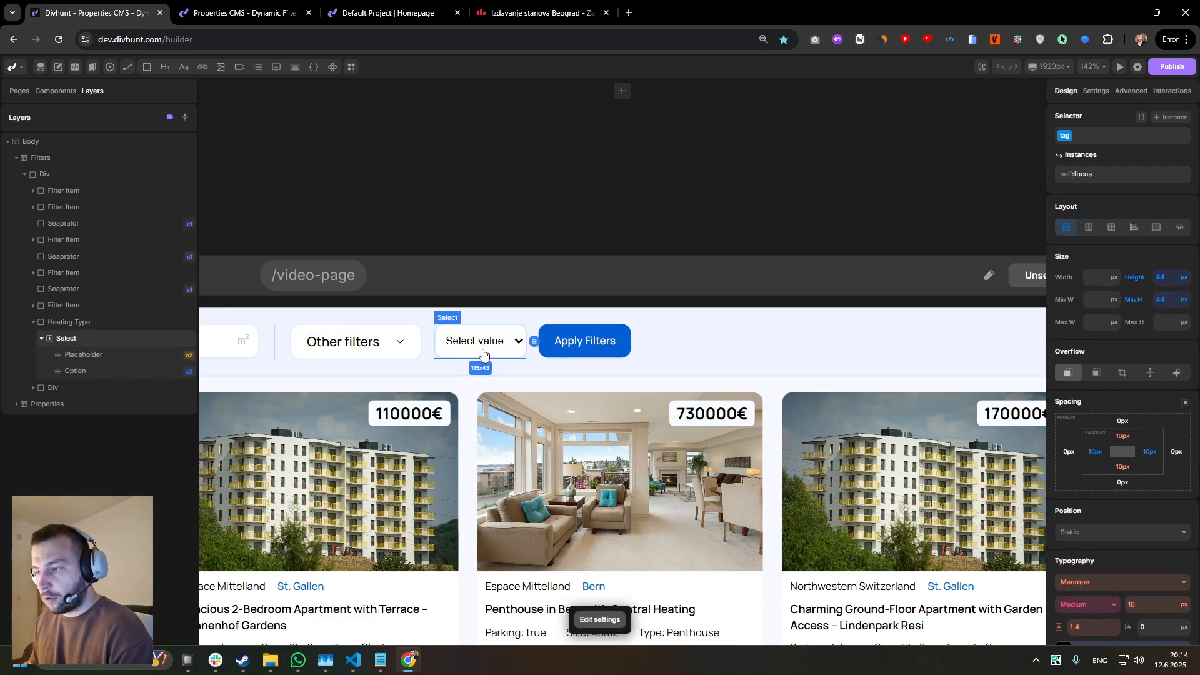
# - Set the content of the Heating Type select's Placeholder option to "Any"
pyautogui.scroll(-2, 484, 356)
pyautogui.moveTo(485, 354); pyautogui.dragTo(454, 357)
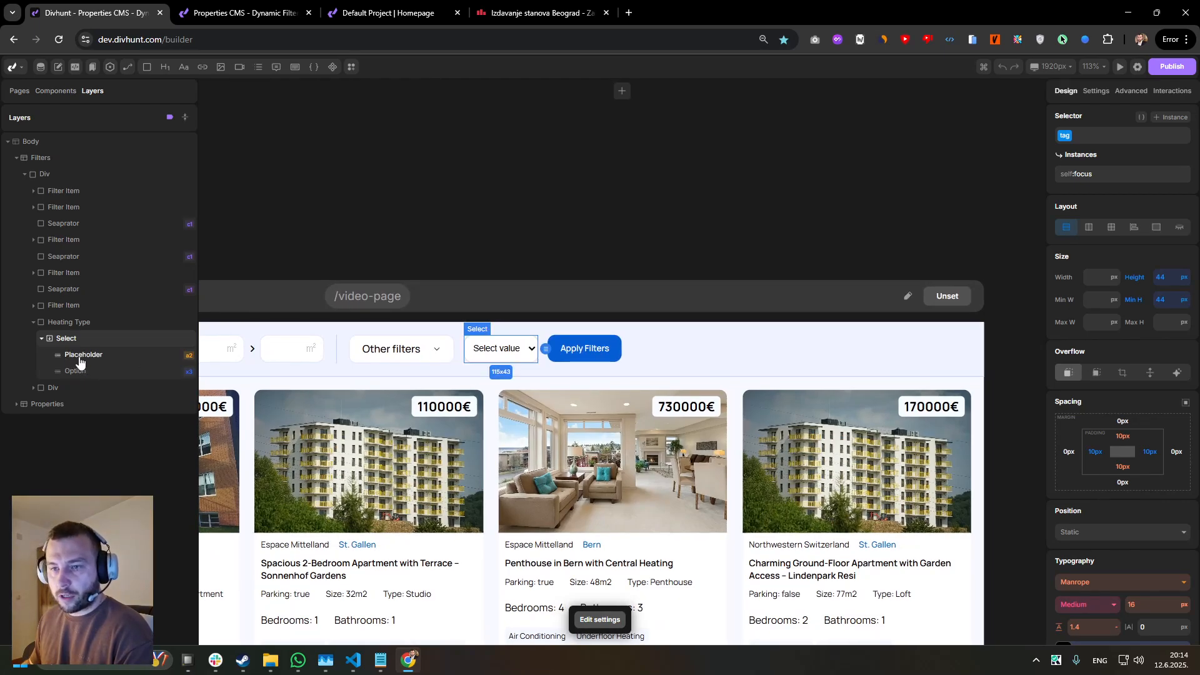
pyautogui.scroll(3, 491, 385)
pyautogui.click(96, 363)
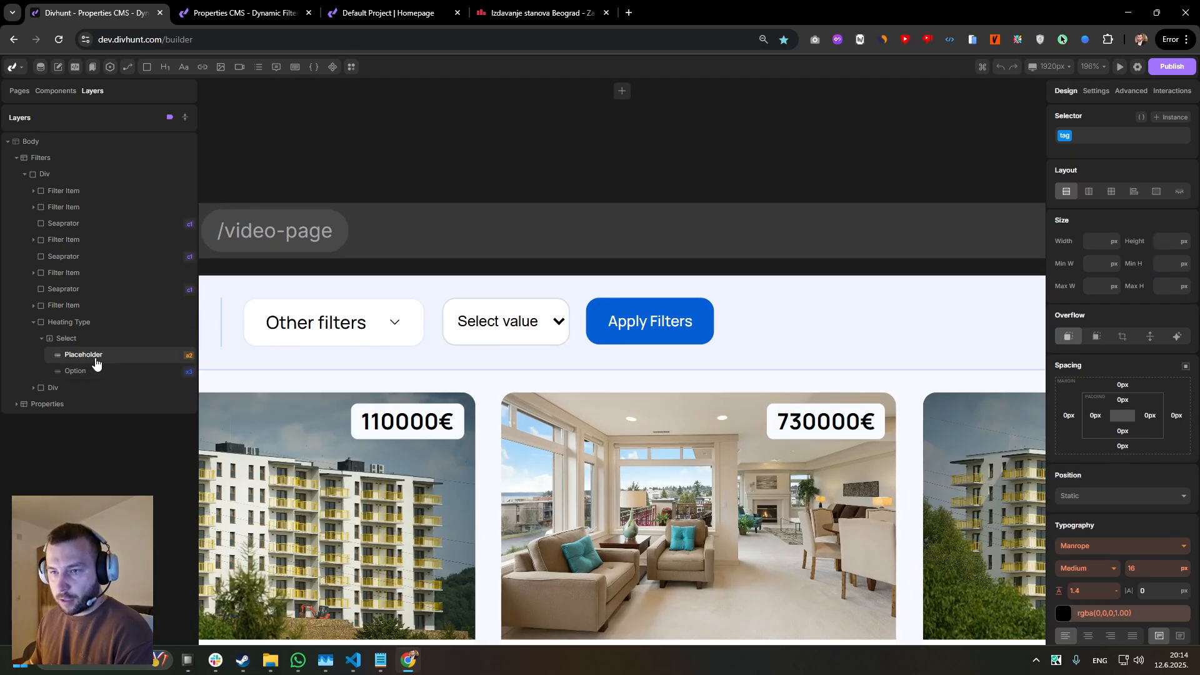
pyautogui.click(1091, 94)
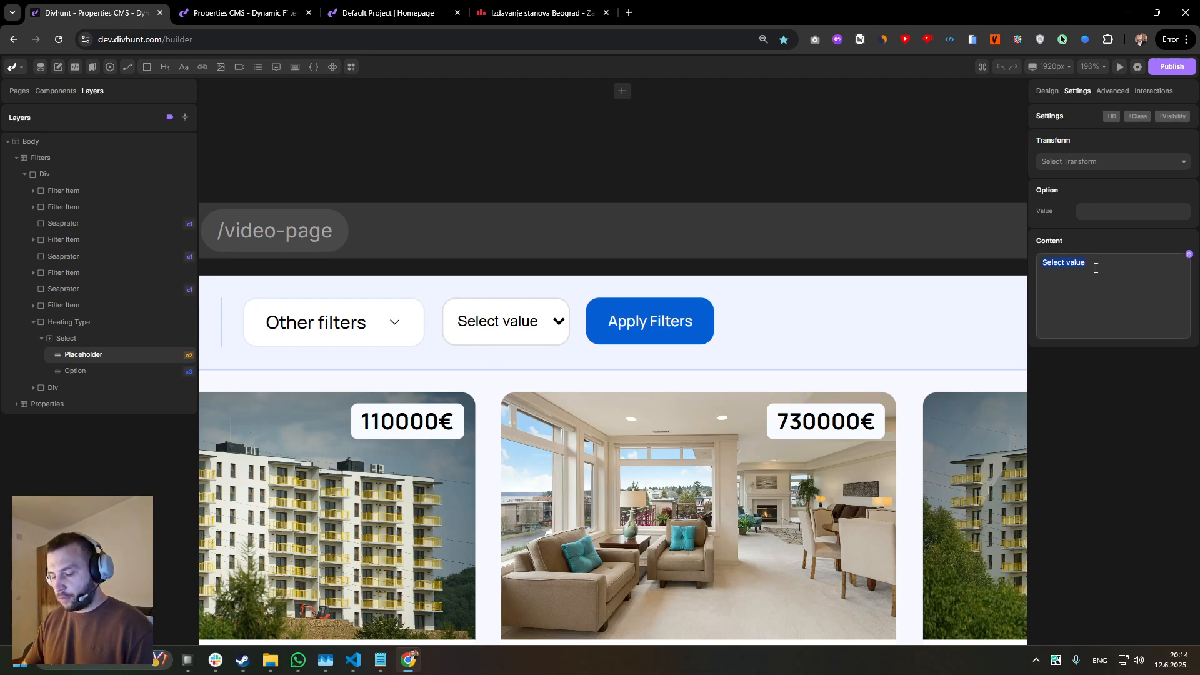
pyautogui.write('Any')
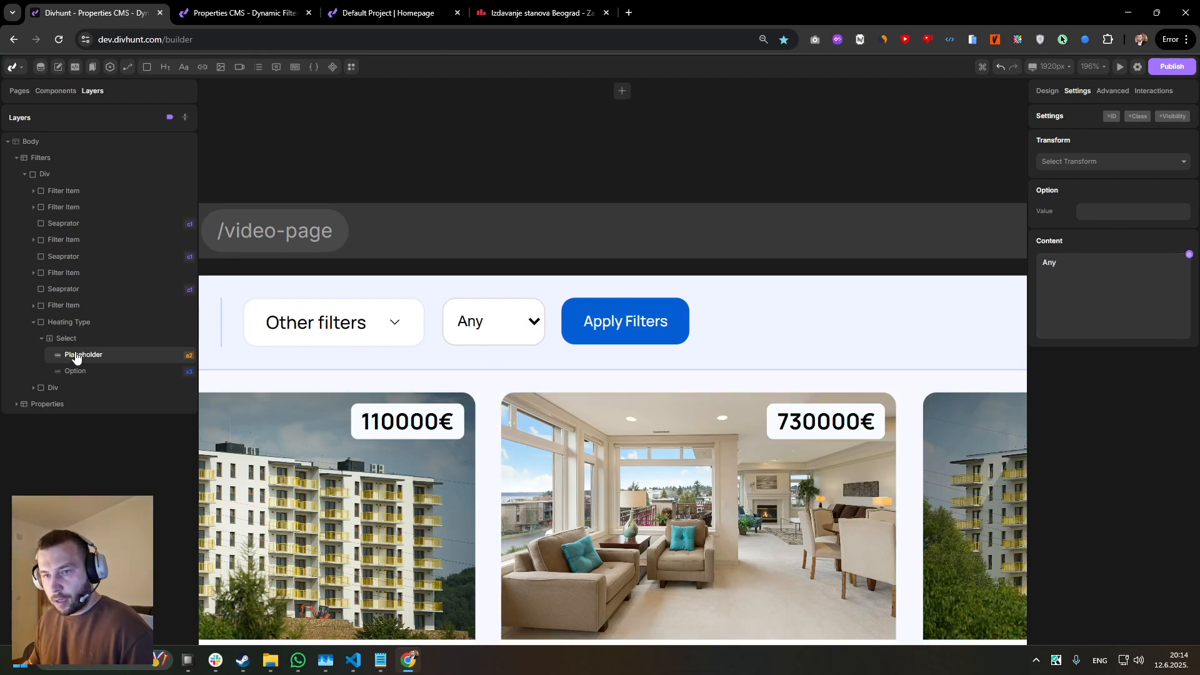
# - Add a Label form element reading "Heating:" inside the Heating Type div, above the Select
pyautogui.click(63, 339)
pyautogui.click(41, 339)
pyautogui.click(68, 322)
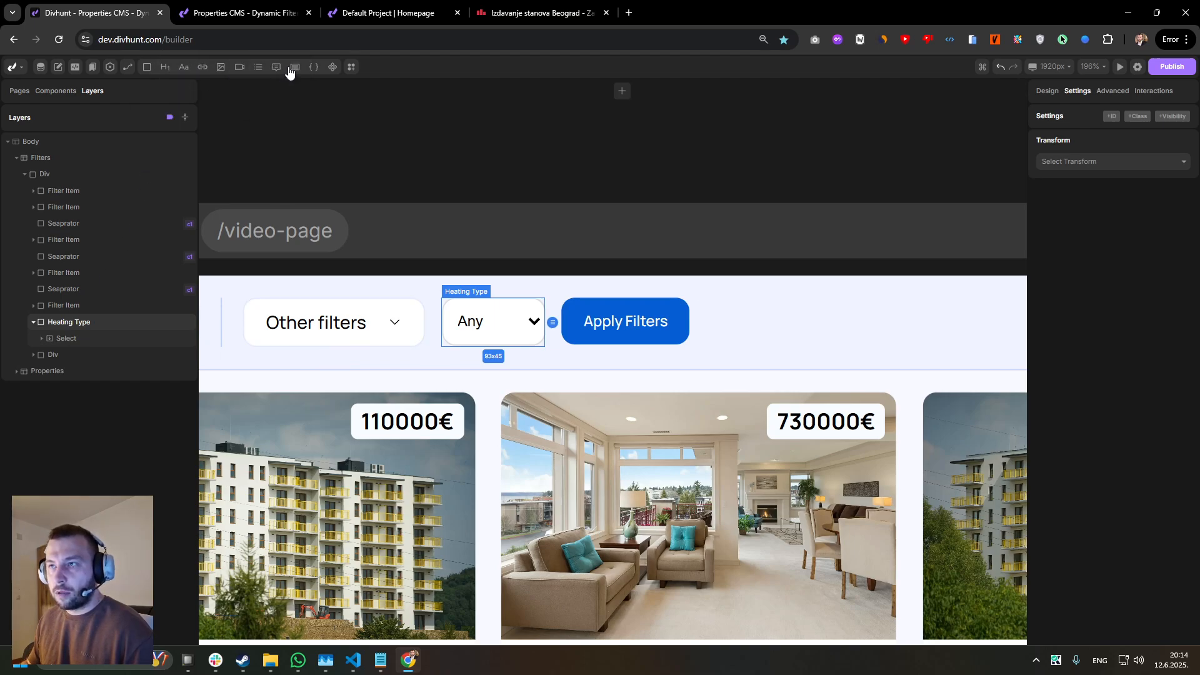
pyautogui.moveTo(278, 70)
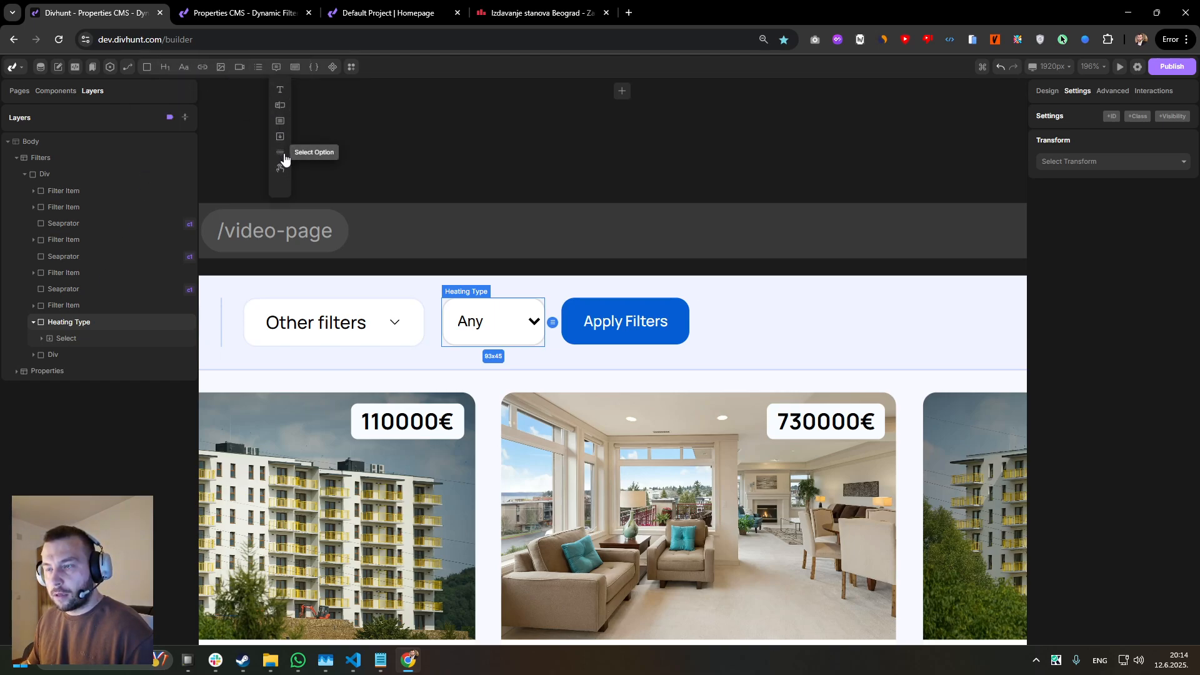
pyautogui.click(278, 97)
pyautogui.moveTo(66, 355); pyautogui.dragTo(72, 338)
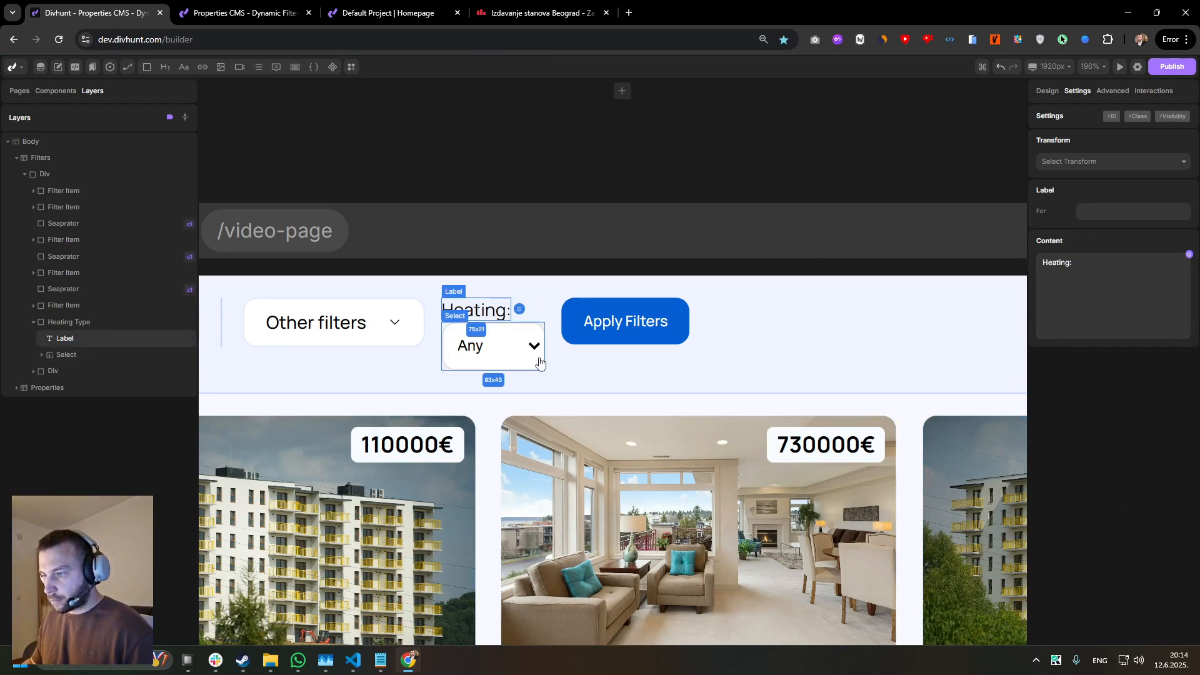
# - Lay out the Heating Type div as a horizontal flex row with a 15 px gap and centered alignment
pyautogui.click(536, 317)
pyautogui.click(1047, 90)
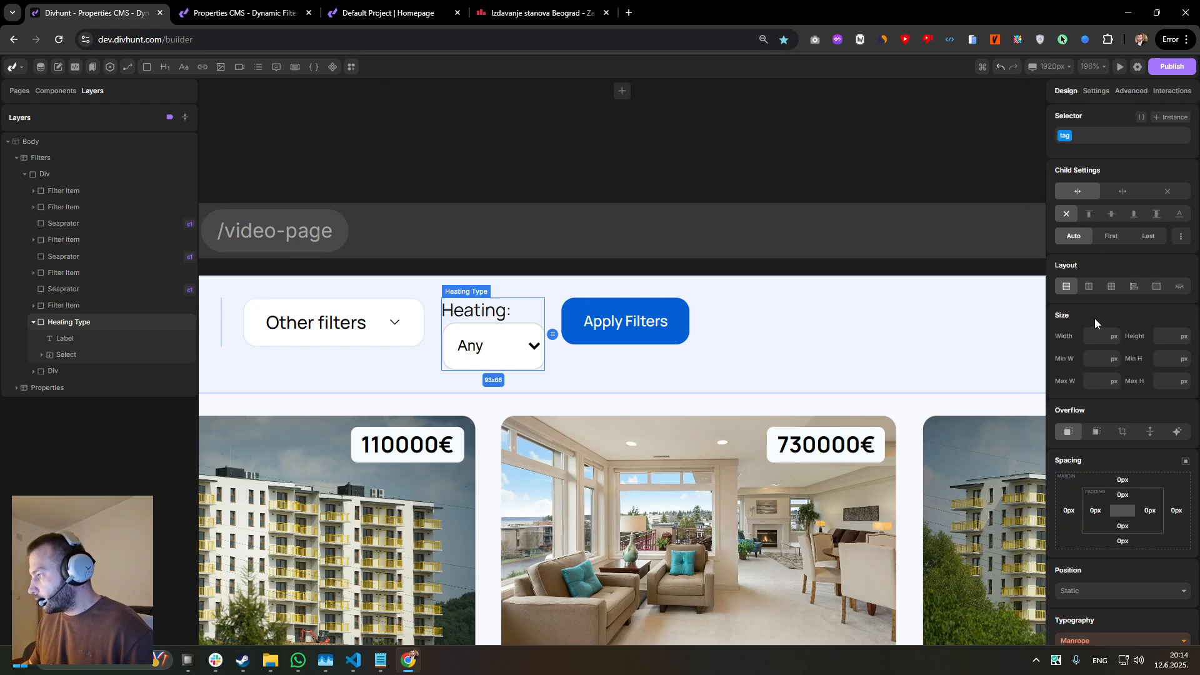
pyautogui.click(1089, 287)
pyautogui.write('15')
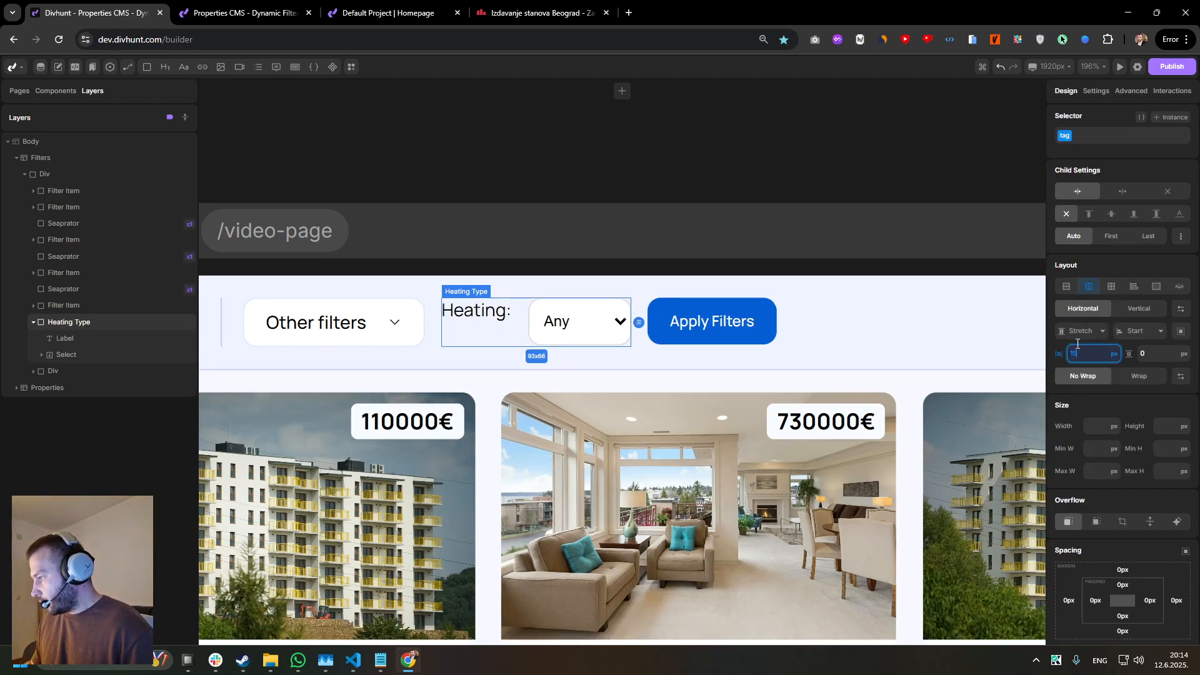
pyautogui.click(1078, 332)
pyautogui.click(1080, 390)
pyautogui.scroll(3, 504, 288)
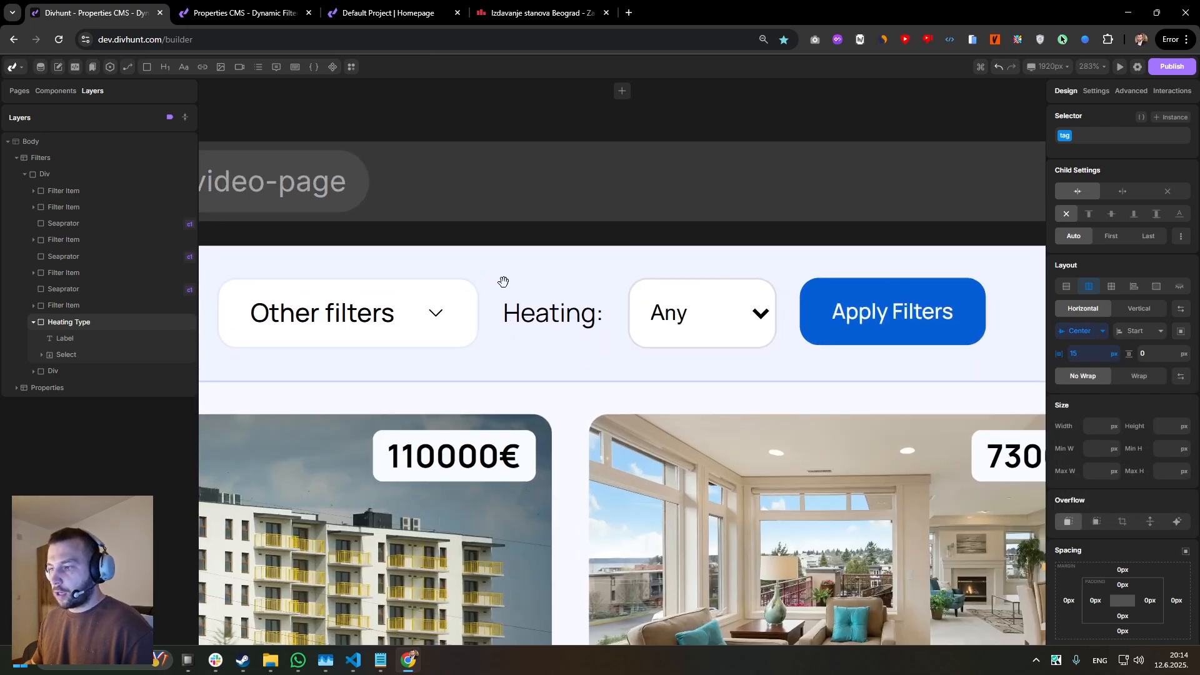
pyautogui.scroll(-5, 504, 282)
pyautogui.scroll(3, 493, 287)
# - Rename the Placeholder layer inside the Heating Type select to "Any"
pyautogui.click(624, 312)
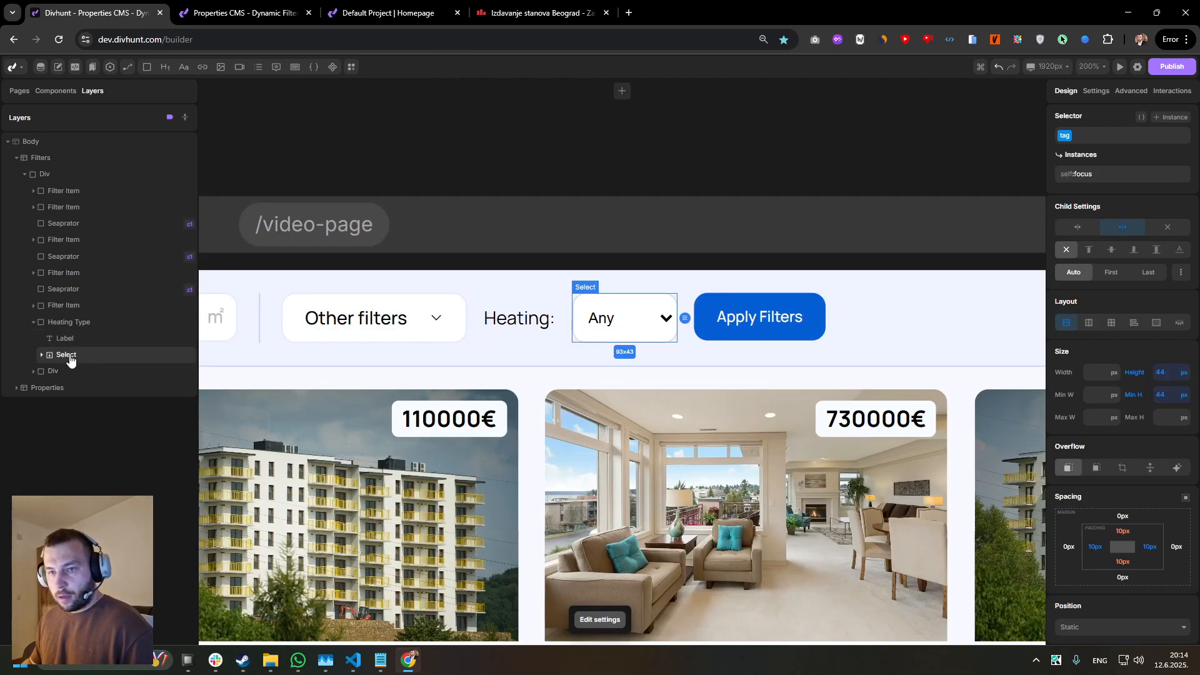
pyautogui.click(42, 356)
pyautogui.click(67, 373)
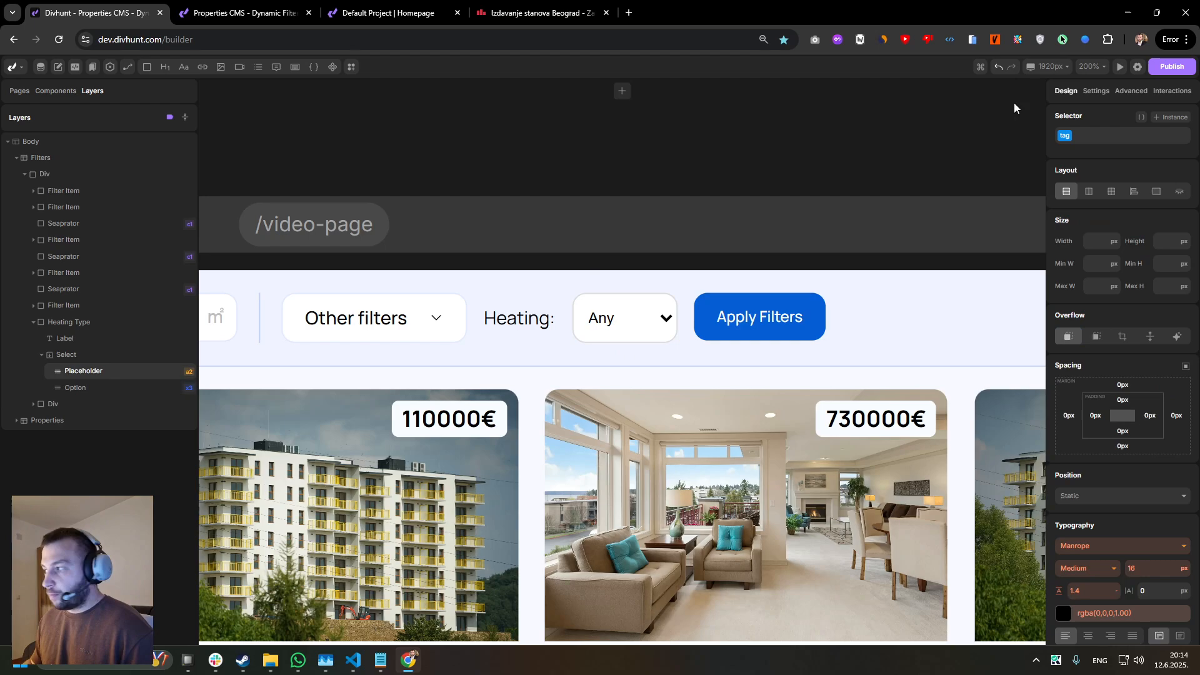
pyautogui.click(1094, 91)
pyautogui.rightClick(81, 375)
pyautogui.click(168, 390)
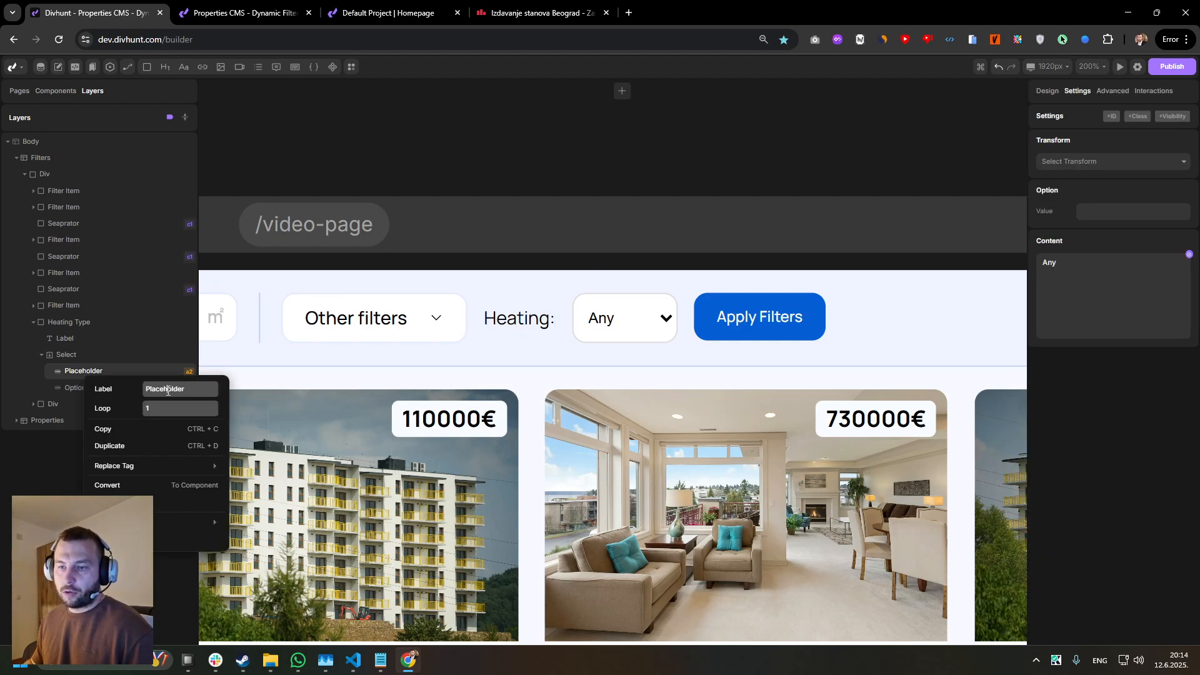
pyautogui.write('Any')
pyautogui.press('Return')
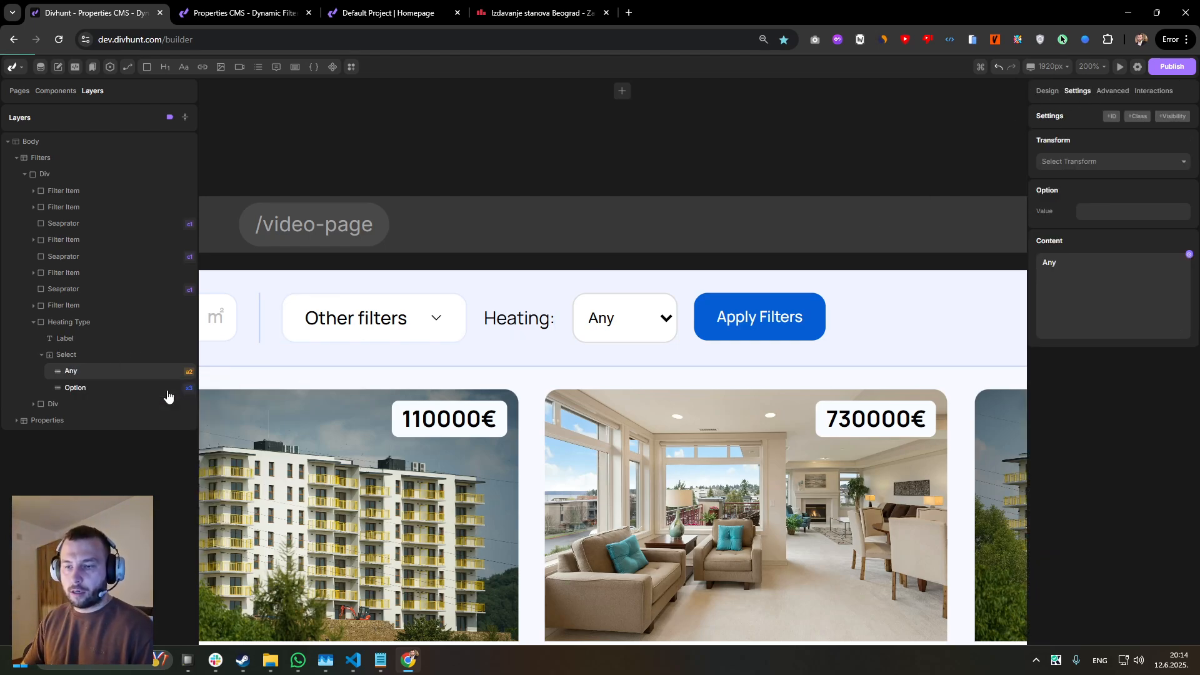
# - Set the Any option's value to "any"
pyautogui.rightClick(71, 375)
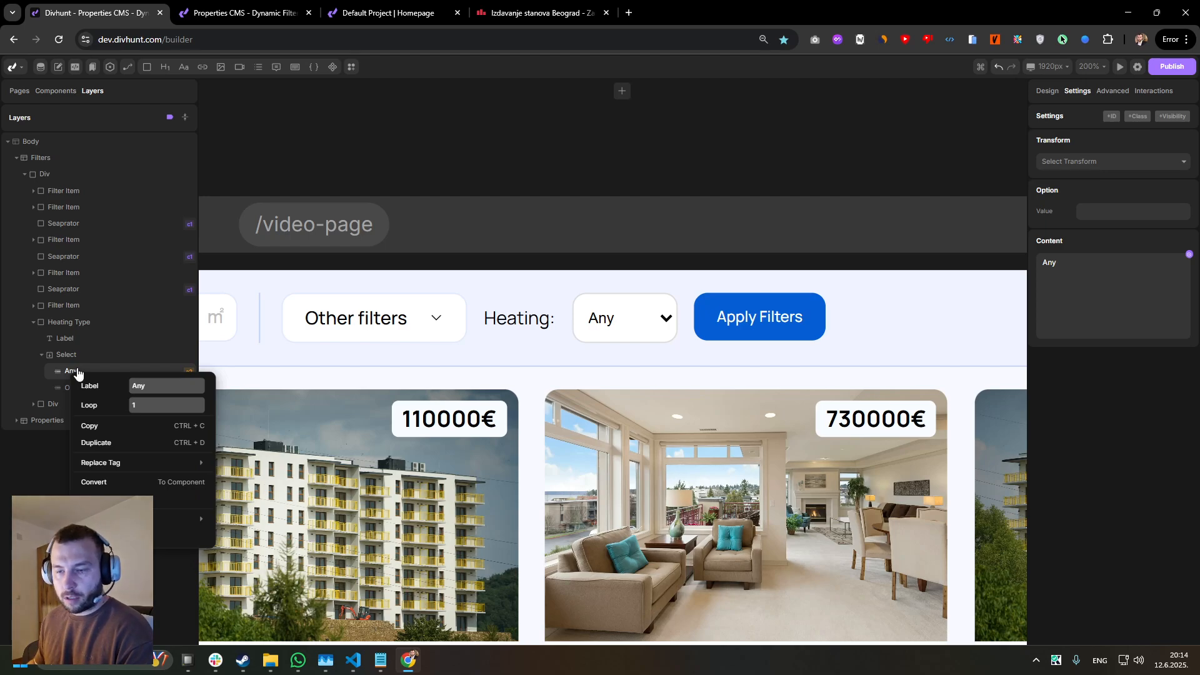
pyautogui.click(77, 371)
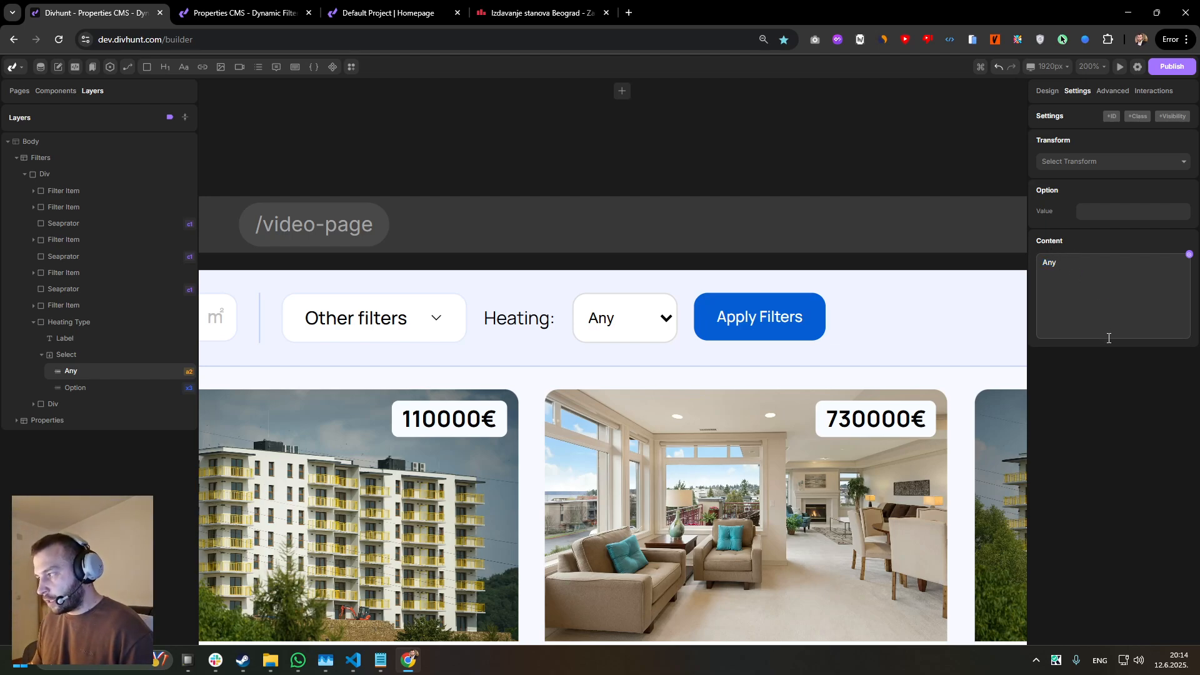
pyautogui.click(1084, 213)
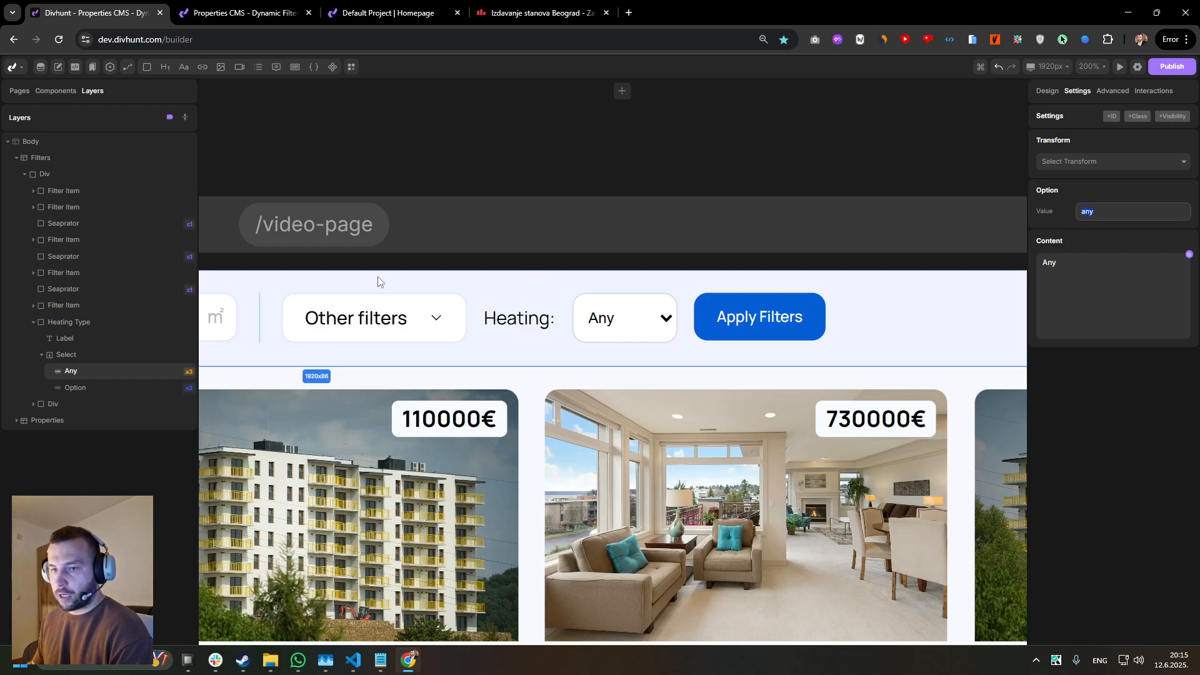
# - Copy "Central" from the heating types list in Notepad into the value and content of the first looped Option
pyautogui.click(74, 391)
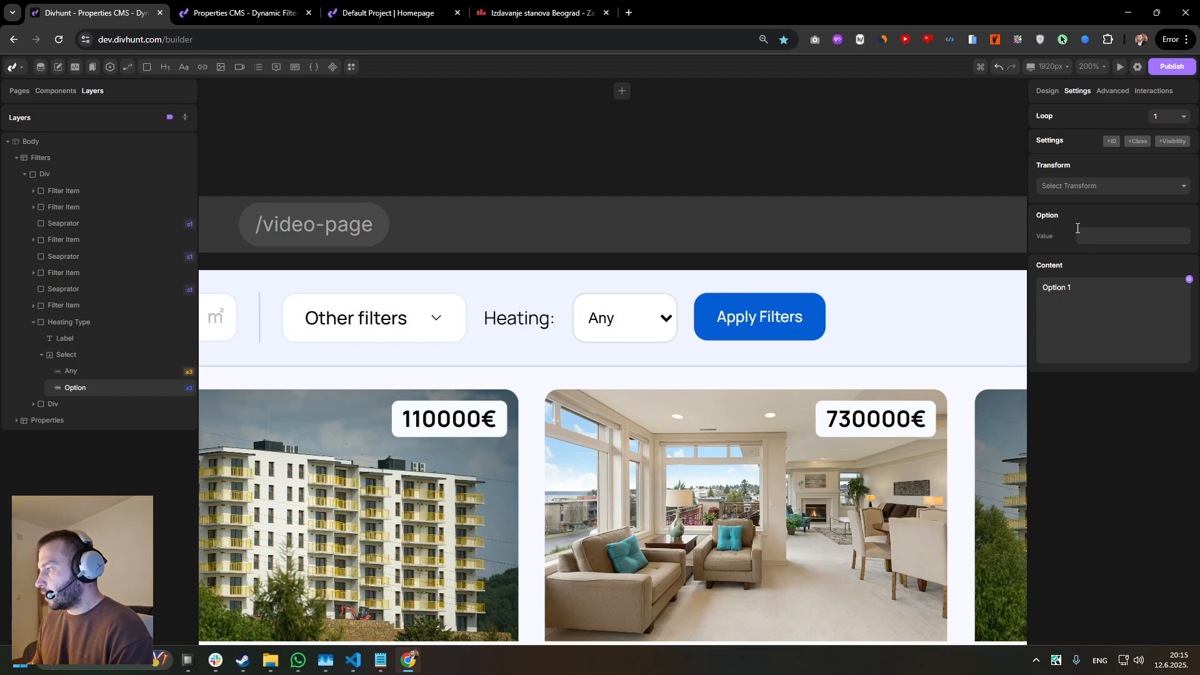
pyautogui.moveTo(1081, 287); pyautogui.dragTo(1055, 289)
pyautogui.click(1102, 234)
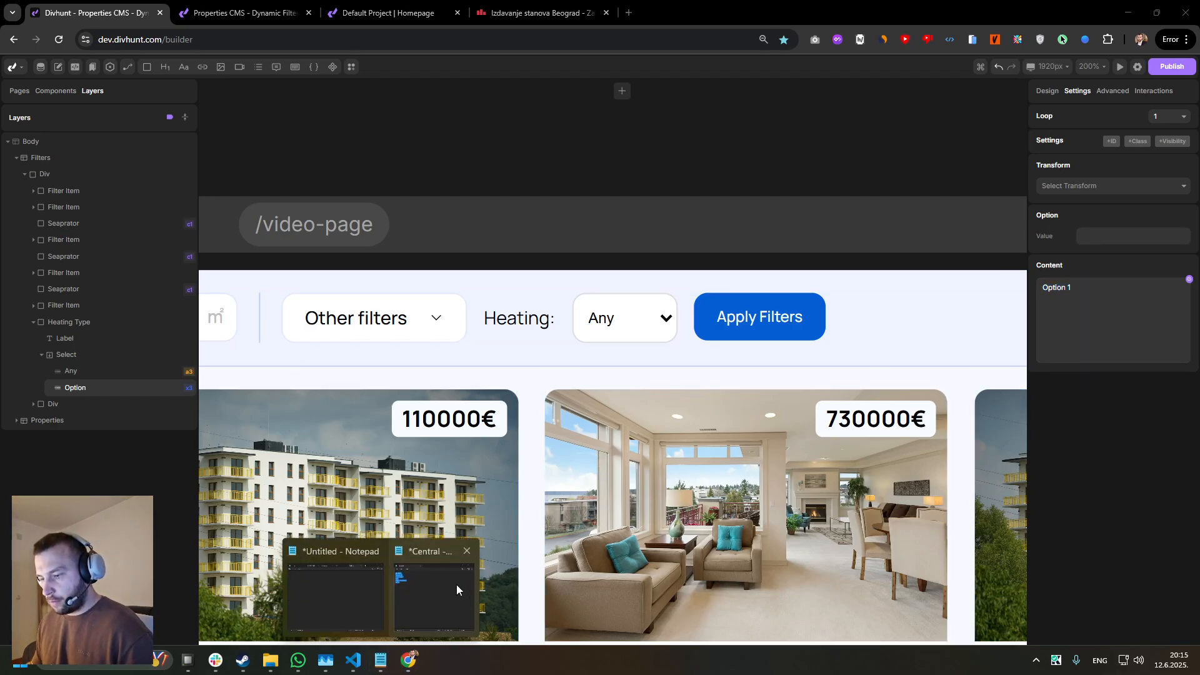
pyautogui.click(415, 567)
pyautogui.moveTo(501, 277); pyautogui.dragTo(449, 276)
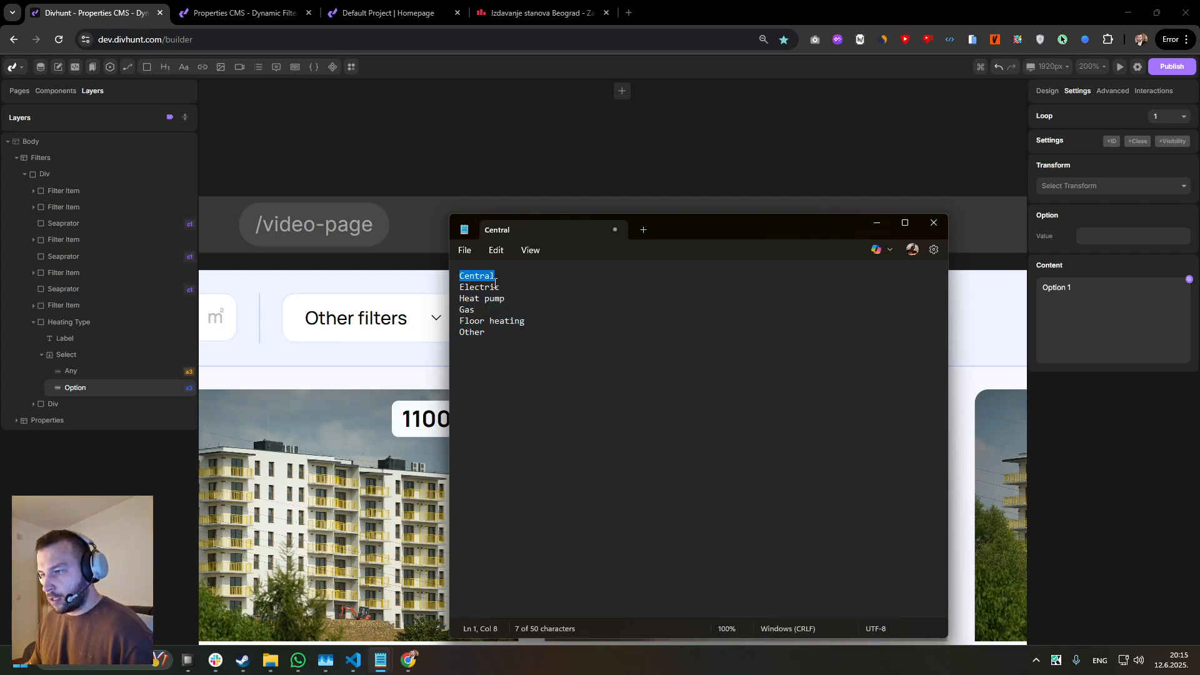
pyautogui.moveTo(499, 280); pyautogui.dragTo(450, 281)
pyautogui.hotkey('ctrl', 'c')
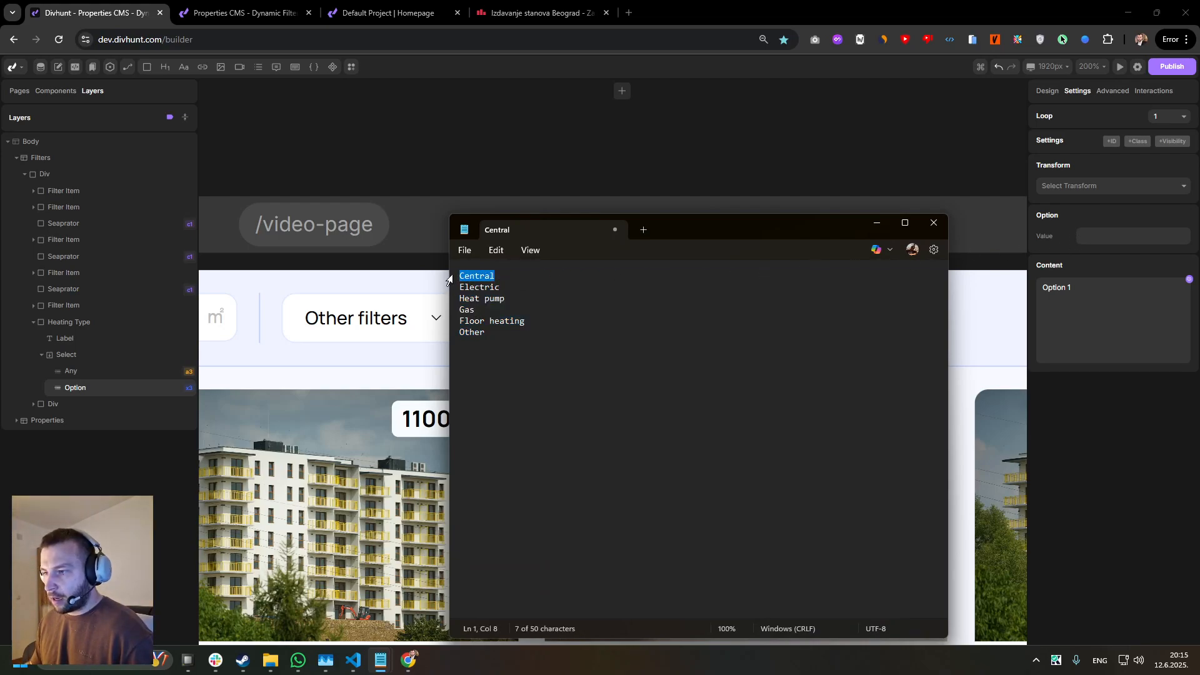
pyautogui.click(1097, 239)
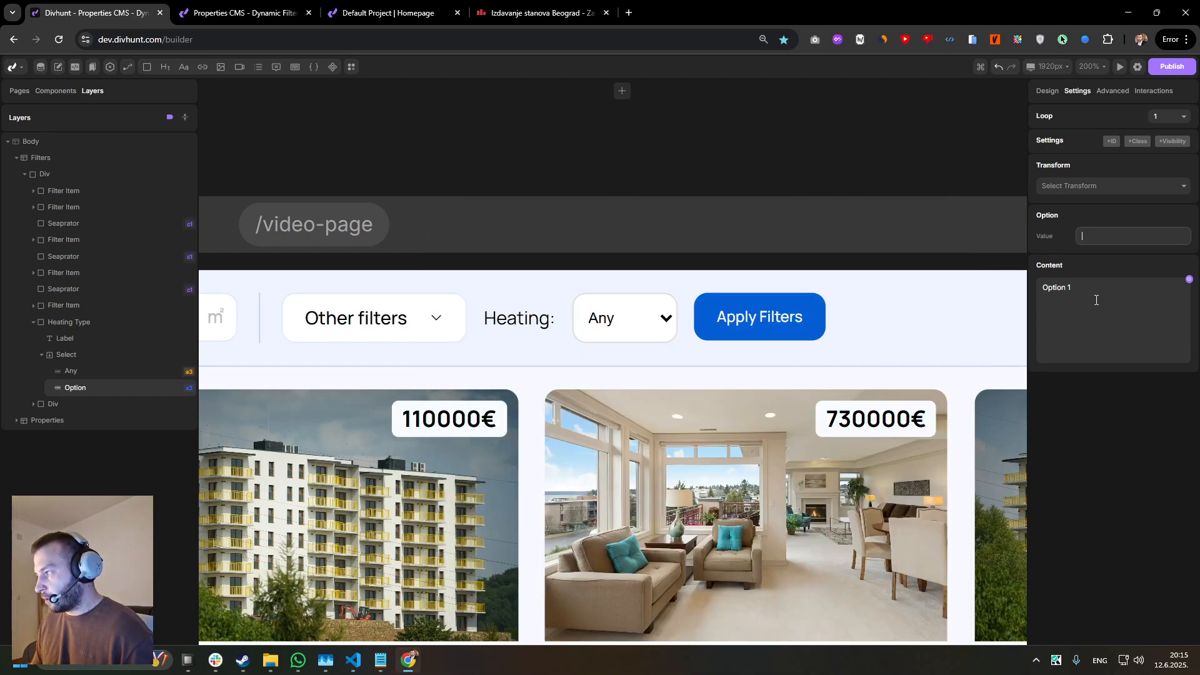
pyautogui.hotkey('ctrl', 'v')
pyautogui.click(1089, 291)
pyautogui.hotkey('ctrl', 'a')
pyautogui.hotkey('ctrl', 'v')
pyautogui.click(1107, 407)
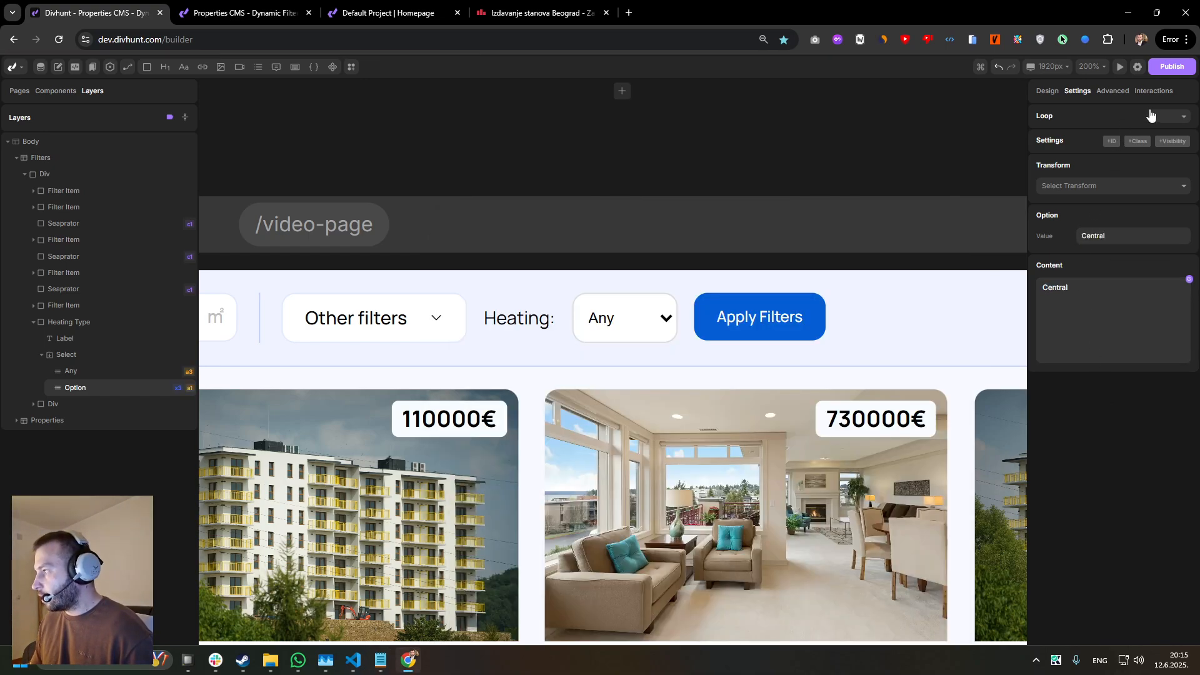
# - Set the second looped option's value and content to "Electric", copied from the Notepad list
pyautogui.click(1151, 114)
pyautogui.click(1169, 160)
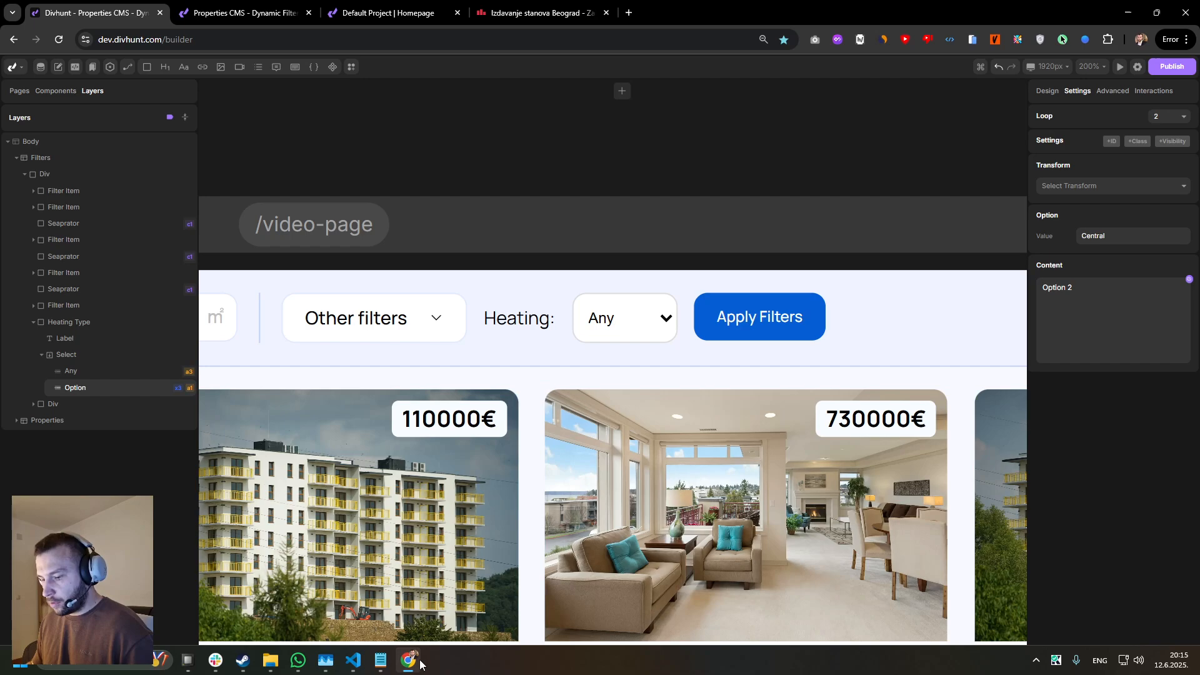
pyautogui.moveTo(380, 660)
pyautogui.click(330, 601)
pyautogui.doubleClick(468, 290)
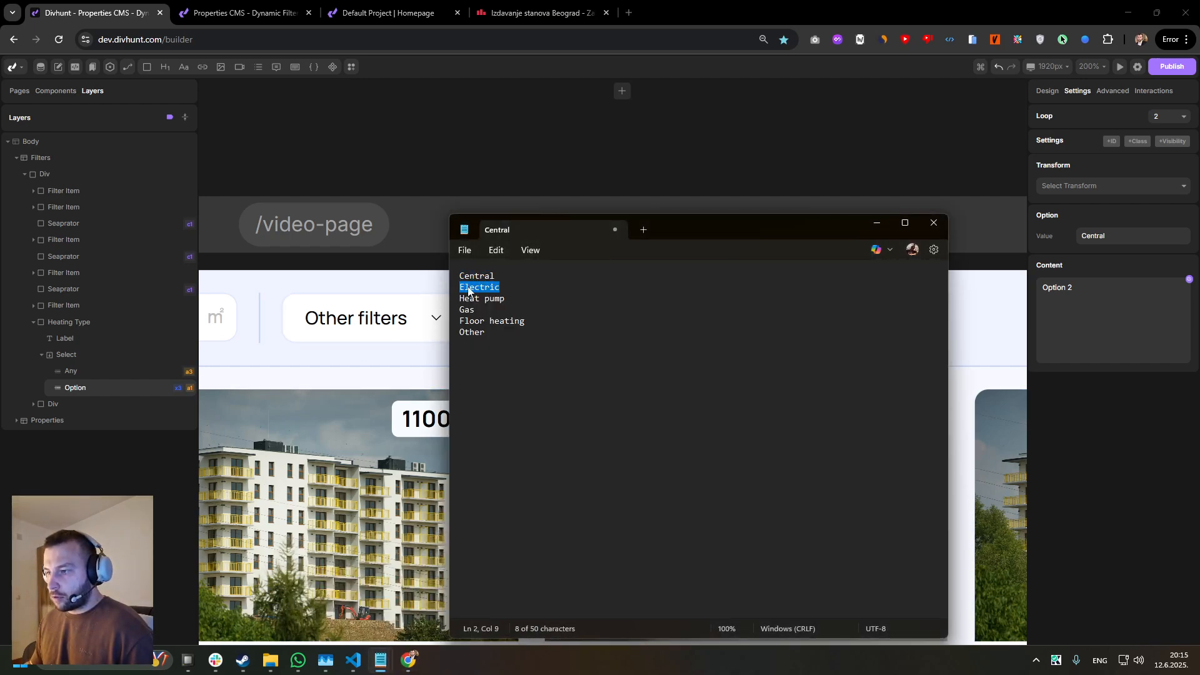
pyautogui.hotkey('ctrl', 'c')
pyautogui.click(1119, 239)
pyautogui.hotkey('ctrl', 'a')
pyautogui.hotkey('ctrl', 'v')
pyautogui.click(1110, 359)
pyautogui.hotkey('ctrl', 'a')
pyautogui.hotkey('ctrl', 'v')
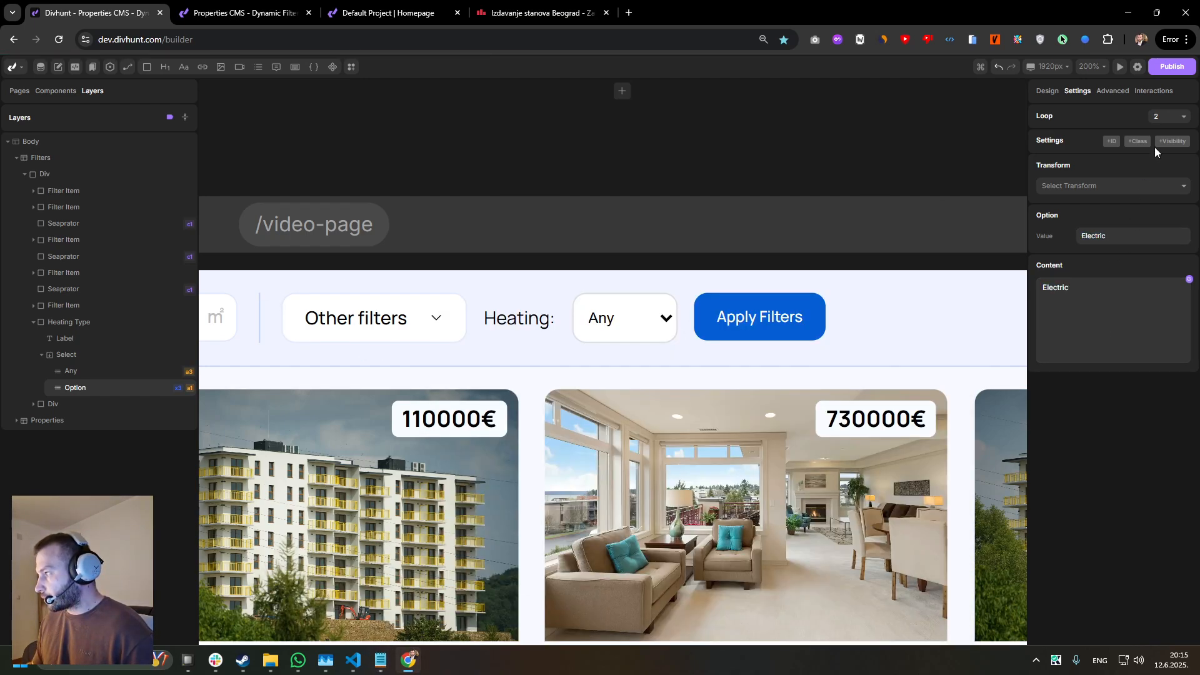
# - Set the third looped option's content and value to "Heat pump", copied from the Notepad list
pyautogui.click(1165, 122)
pyautogui.click(1169, 174)
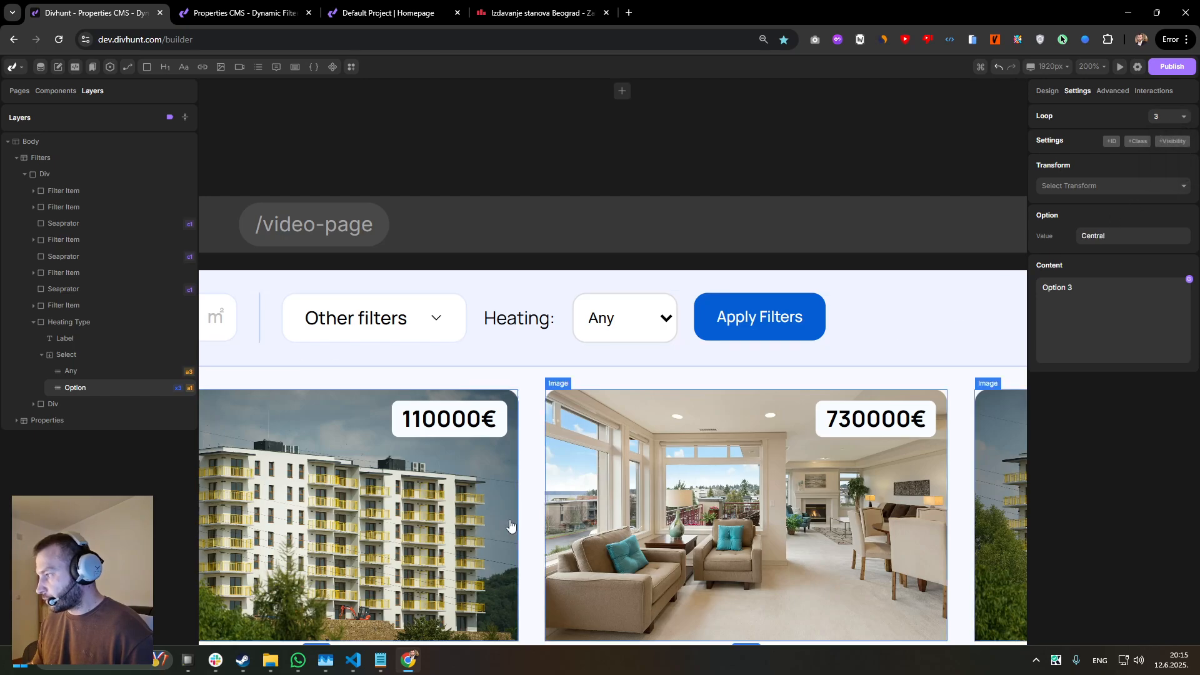
pyautogui.moveTo(381, 658)
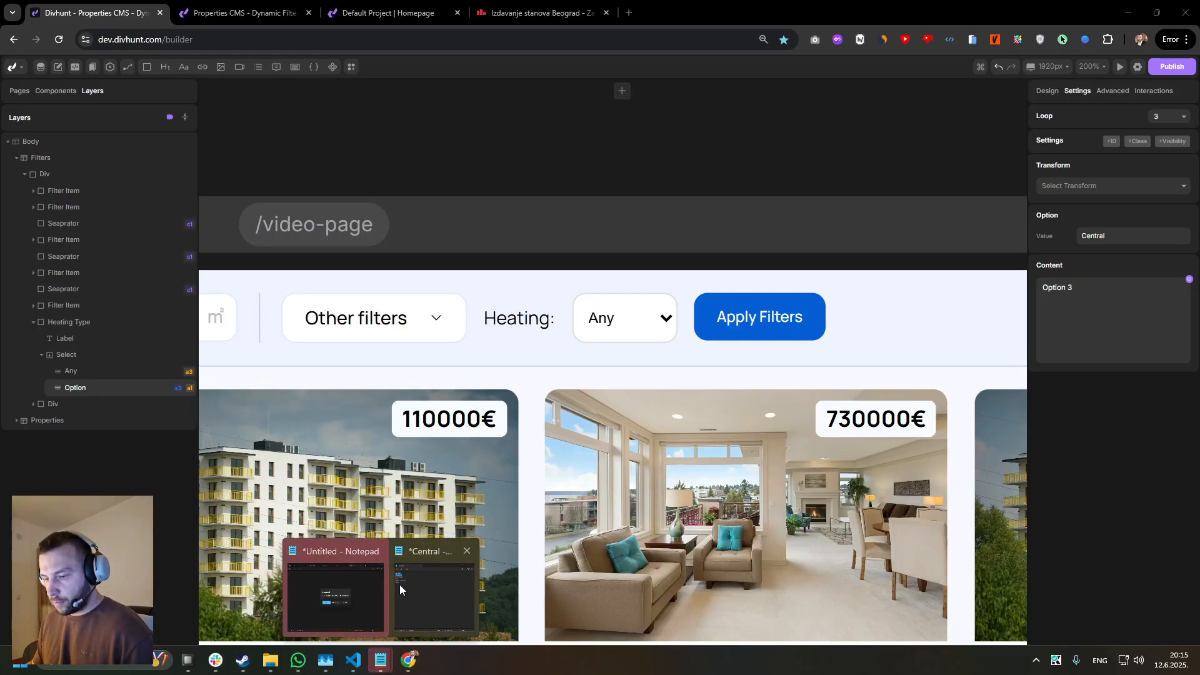
pyautogui.click(400, 590)
pyautogui.tripleClick(503, 299)
pyautogui.hotkey('ctrl', 'c')
pyautogui.click(1125, 300)
pyautogui.hotkey('ctrl', 'a')
pyautogui.hotkey('ctrl', 'v')
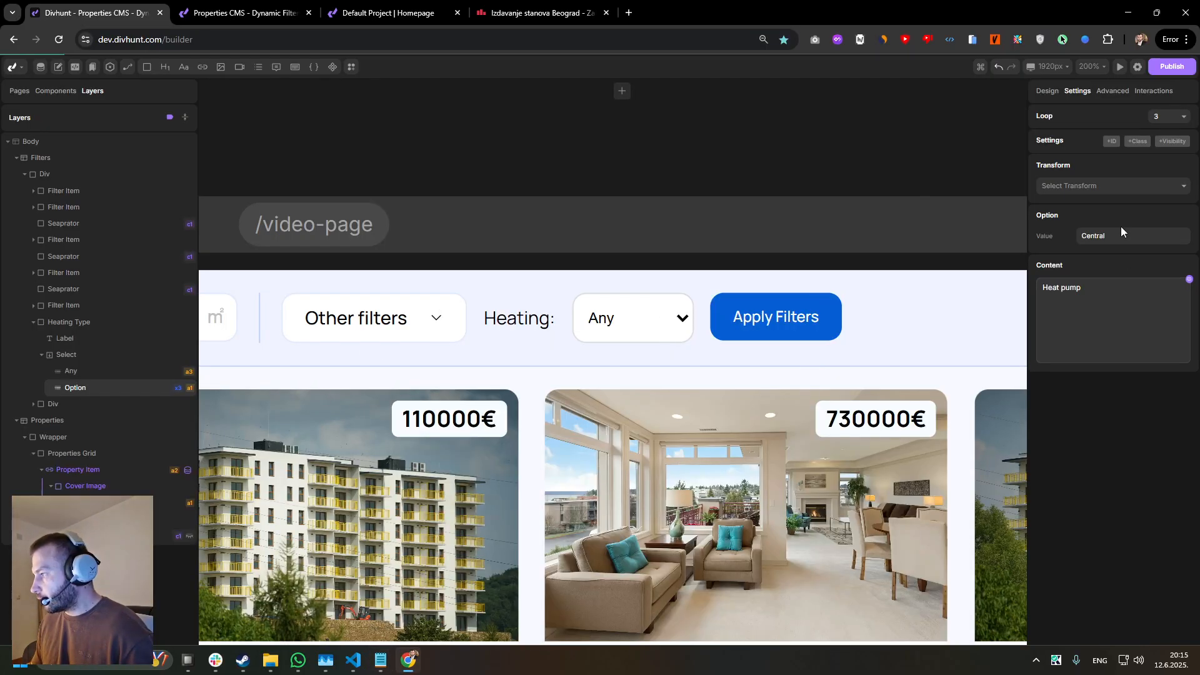
pyautogui.hotkey('ctrl', 'v')
# - Return to the first loop item and increase the Option element's loop count to 6
pyautogui.click(1164, 117)
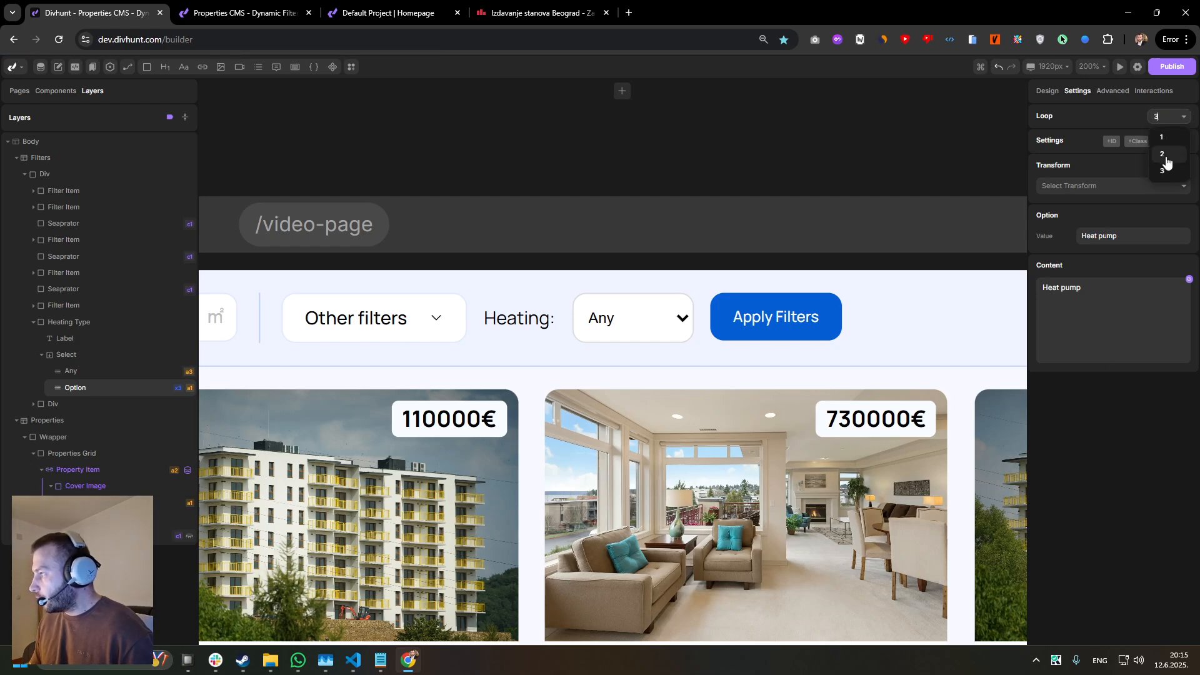
pyautogui.click(1162, 137)
pyautogui.rightClick(110, 388)
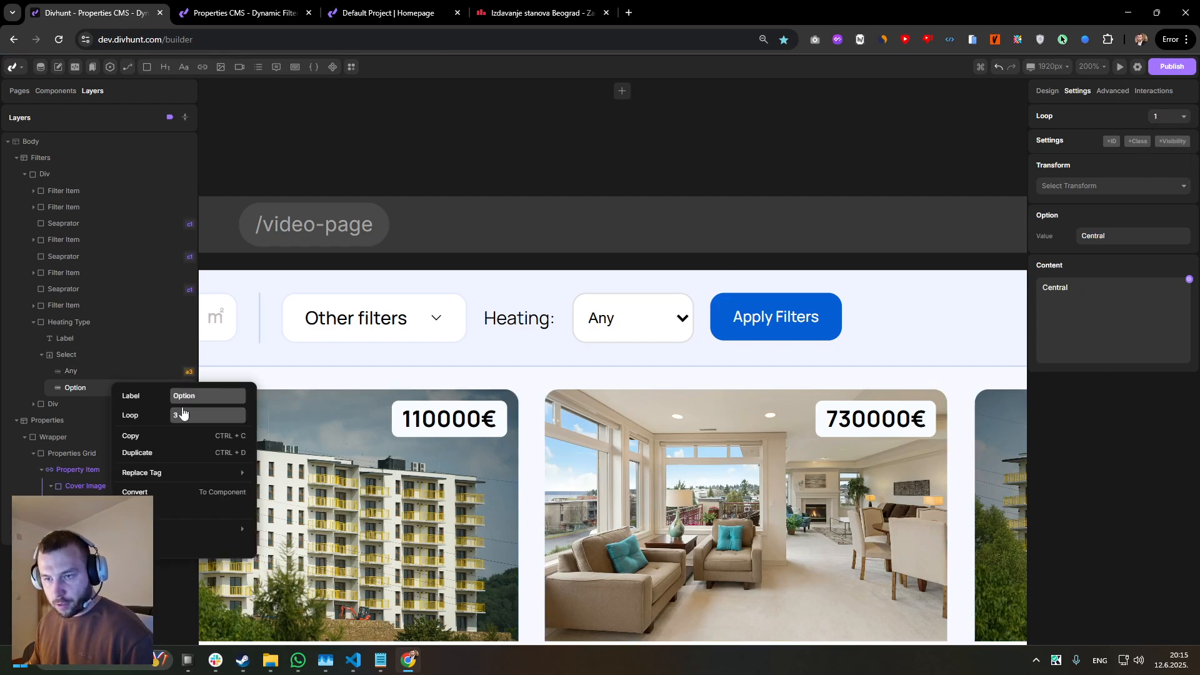
pyautogui.press('Return')
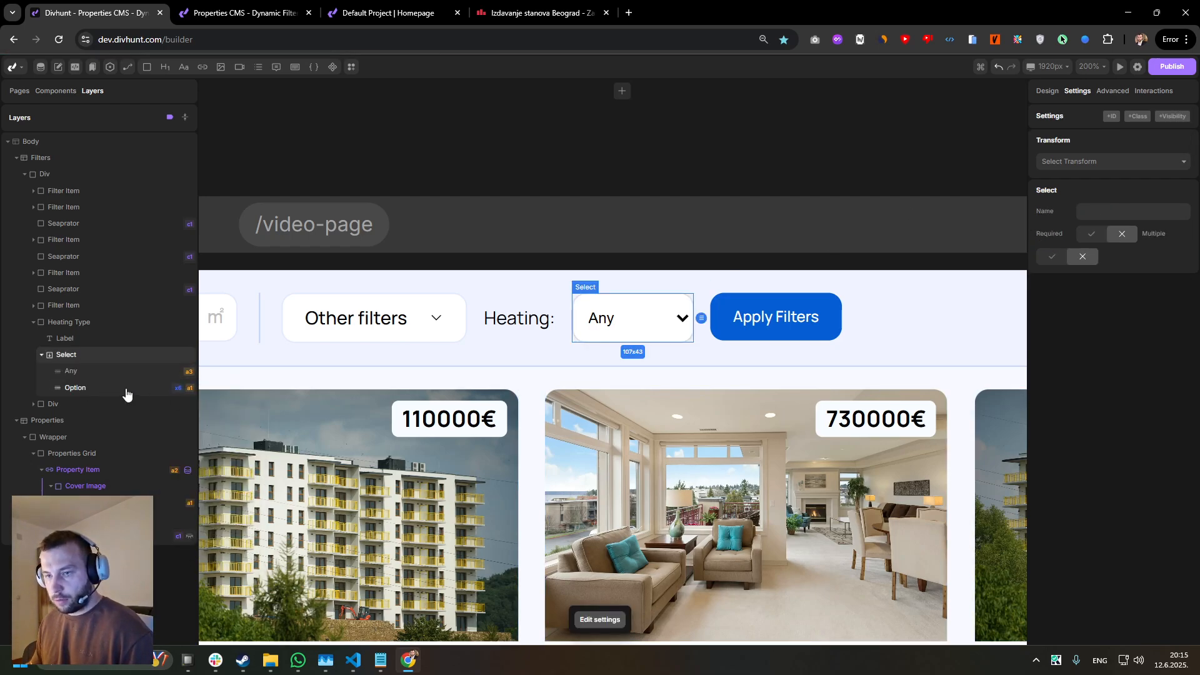
# - Set the fourth looped option's value and content to "Gas", copied from the Notepad list
pyautogui.click(1182, 119)
pyautogui.click(1168, 194)
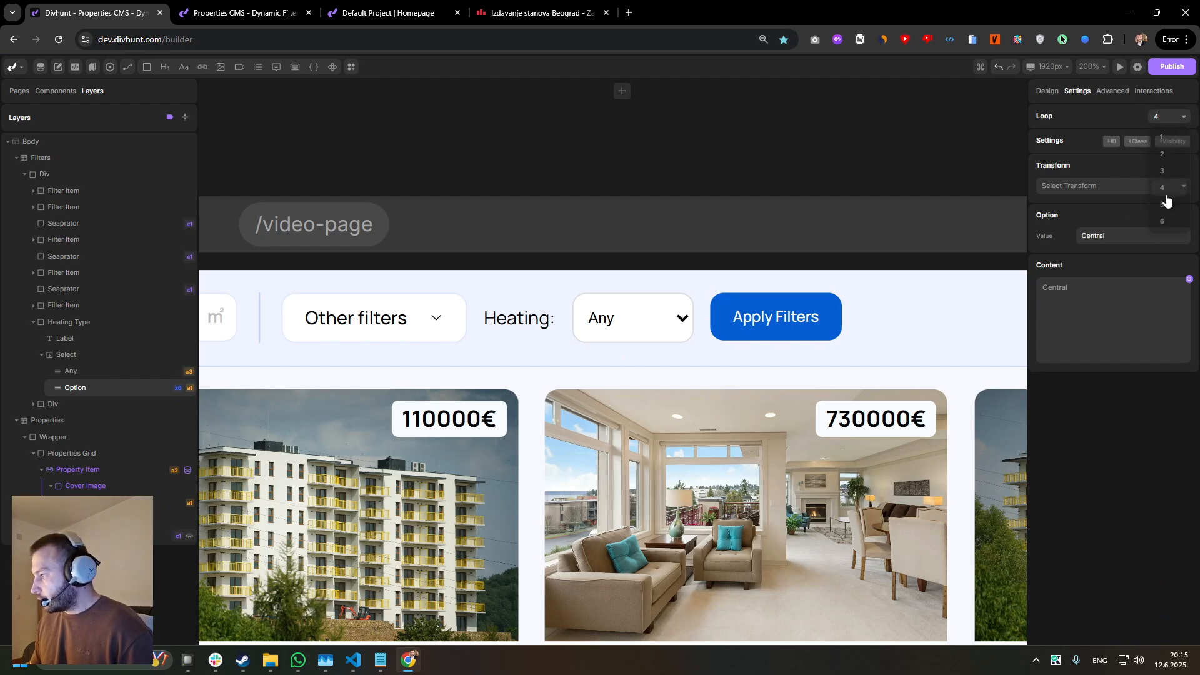
pyautogui.click(381, 660)
pyautogui.click(507, 310)
pyautogui.hotkey('shift', 'Home')
pyautogui.hotkey('ctrl', 'c')
pyautogui.click(1107, 237)
pyautogui.hotkey('ctrl', 'a')
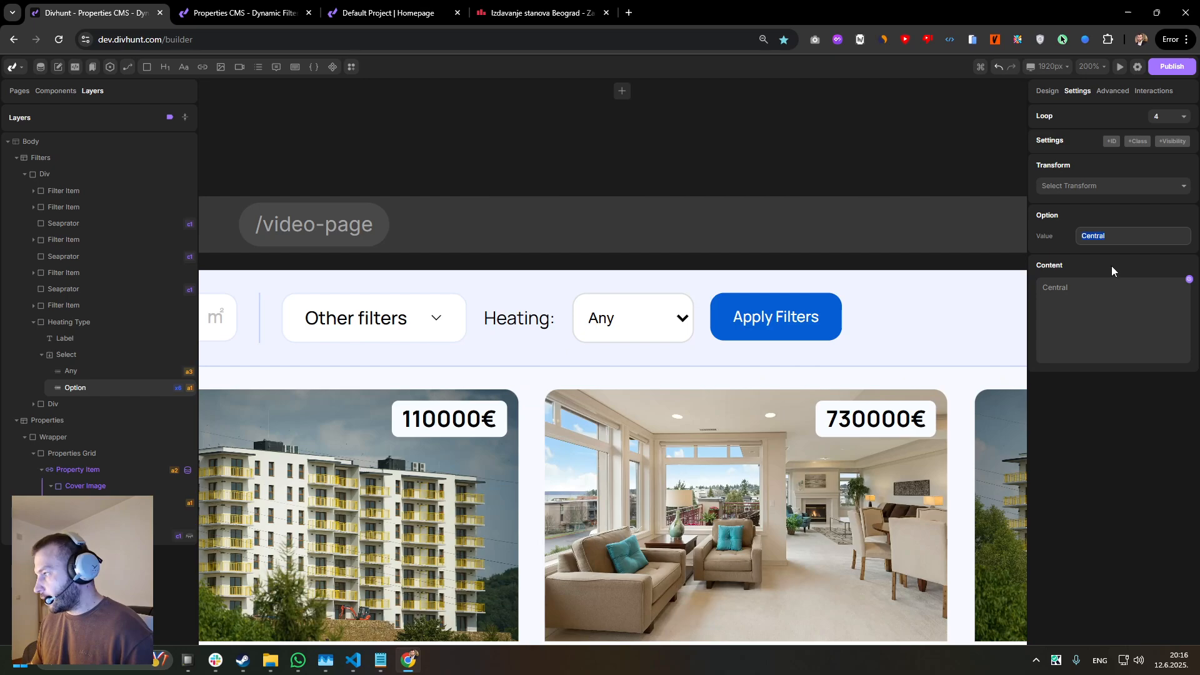
pyautogui.hotkey('ctrl', 'v')
pyautogui.click(1128, 340)
pyautogui.hotkey('ctrl', 'a')
pyautogui.hotkey('ctrl', 'v')
# - Set the fifth looped option's content and value to "Floor heating", copied from the Notepad list
pyautogui.click(1182, 116)
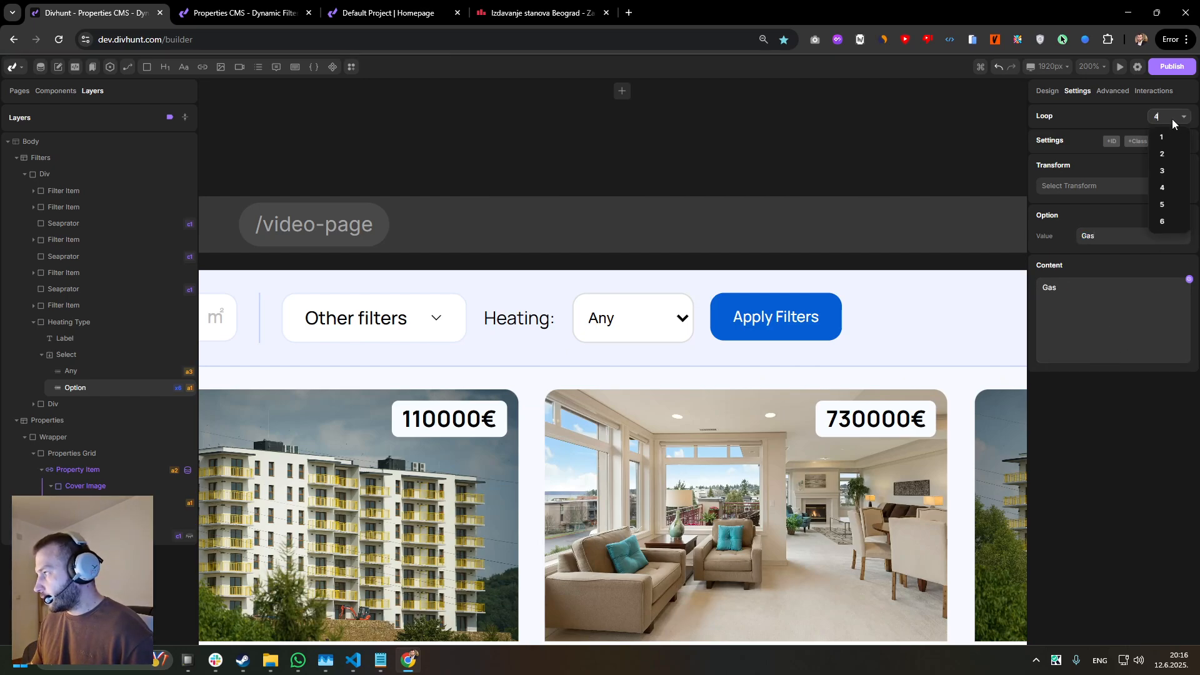
pyautogui.click(1166, 208)
pyautogui.click(380, 657)
pyautogui.moveTo(525, 320); pyautogui.dragTo(456, 326)
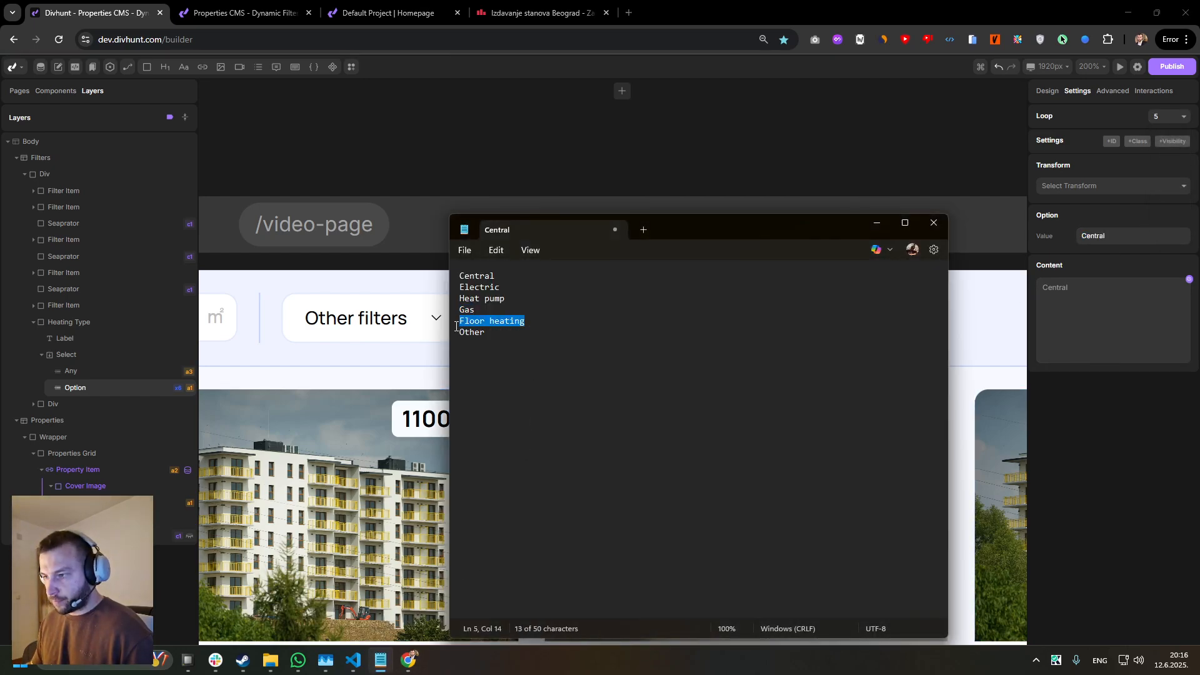
pyautogui.hotkey('ctrl', 'c')
pyautogui.click(1117, 308)
pyautogui.hotkey('ctrl', 'v')
pyautogui.click(1128, 238)
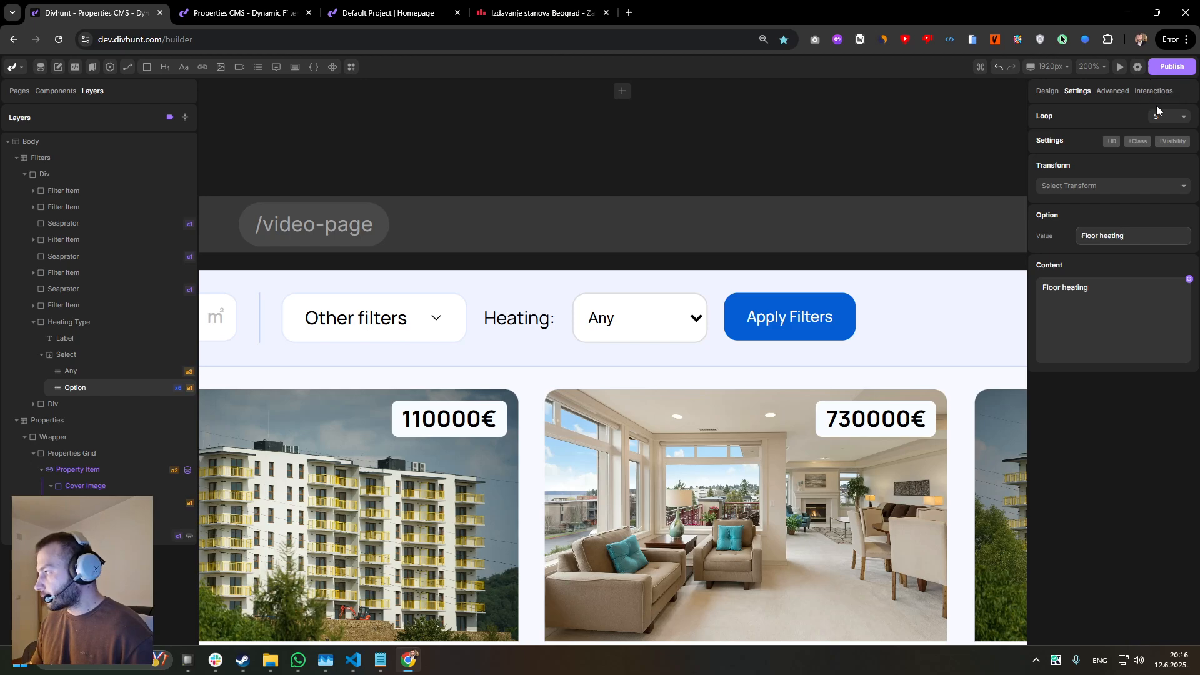
# - Set the sixth looped option's content and value to "Other", copied from the Notepad list
pyautogui.click(1162, 116)
pyautogui.click(1167, 227)
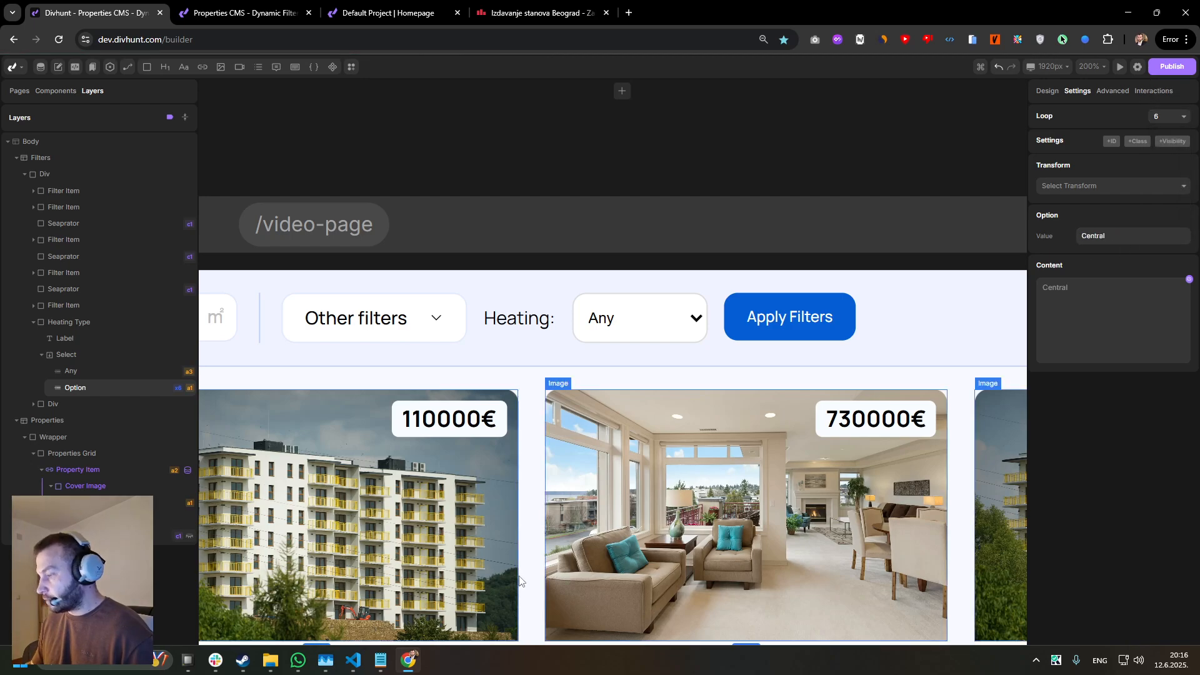
pyautogui.click(380, 661)
pyautogui.moveTo(491, 332); pyautogui.dragTo(460, 332)
pyautogui.hotkey('ctrl', 'c')
pyautogui.click(1094, 335)
pyautogui.hotkey('ctrl', 'v')
pyautogui.click(1113, 240)
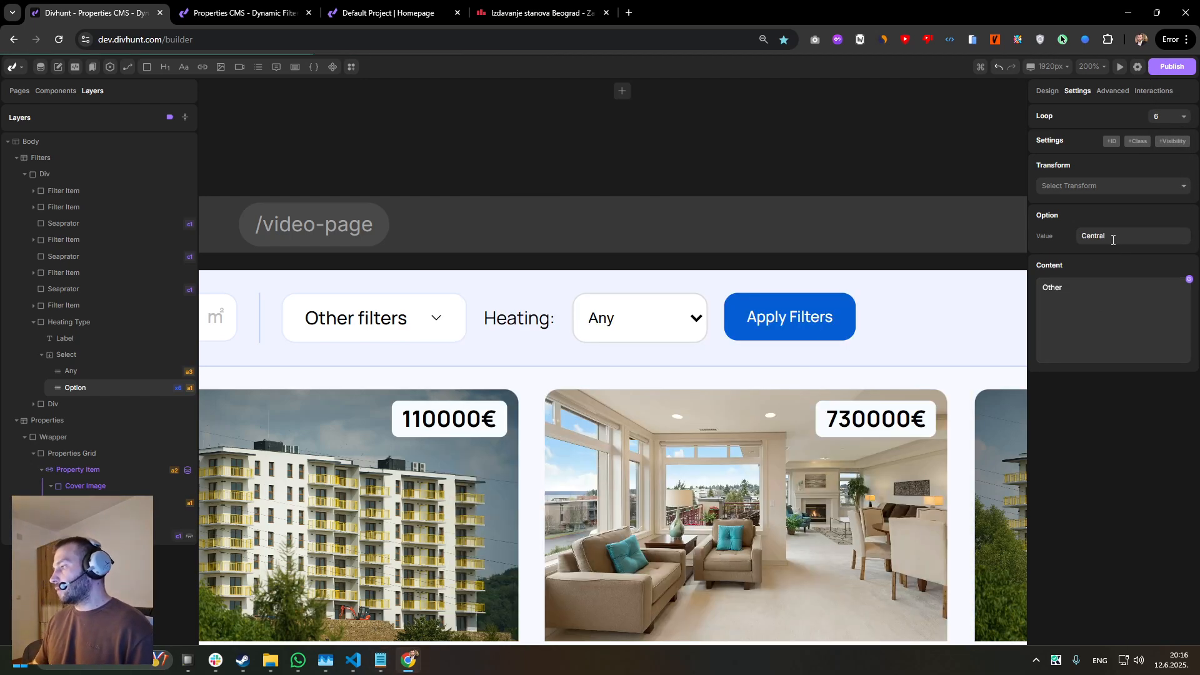
pyautogui.hotkey('ctrl', 'a')
pyautogui.hotkey('ctrl', 'v')
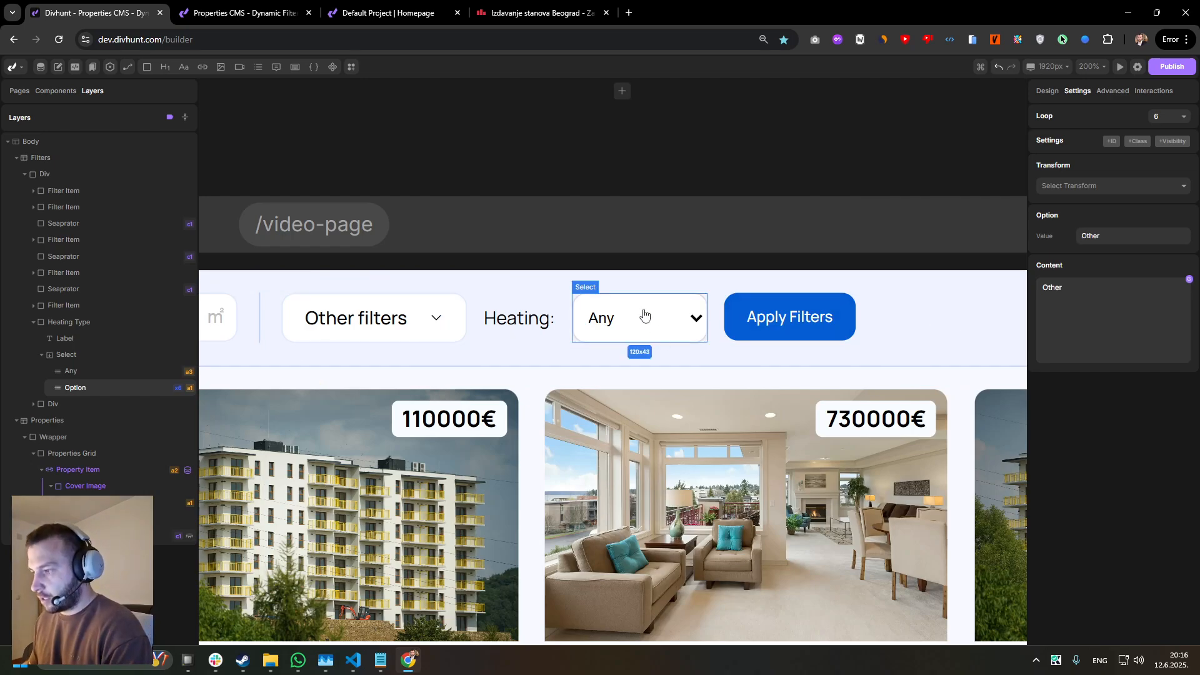
# - Reload the live listing page and try the Heating select's options, including Central, Heat pump, Electric and Floor heating
pyautogui.click(257, 12)
pyautogui.hotkey('ctrl', 'r')
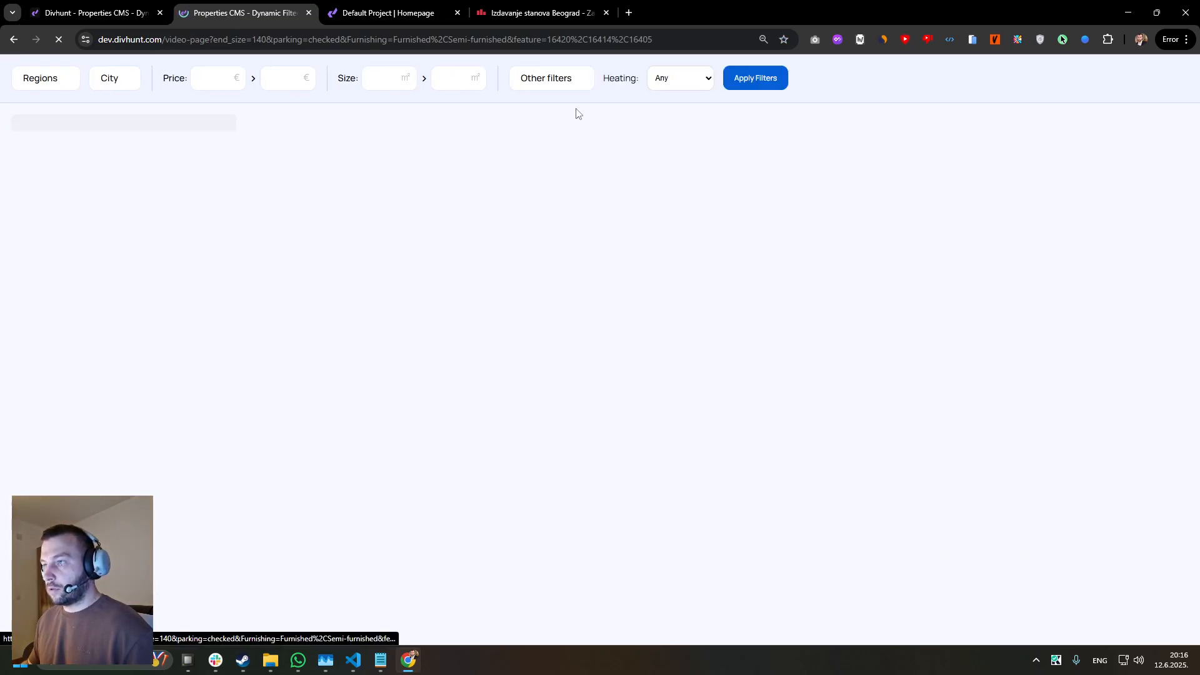
pyautogui.click(701, 82)
pyautogui.click(691, 144)
pyautogui.click(696, 83)
pyautogui.click(697, 112)
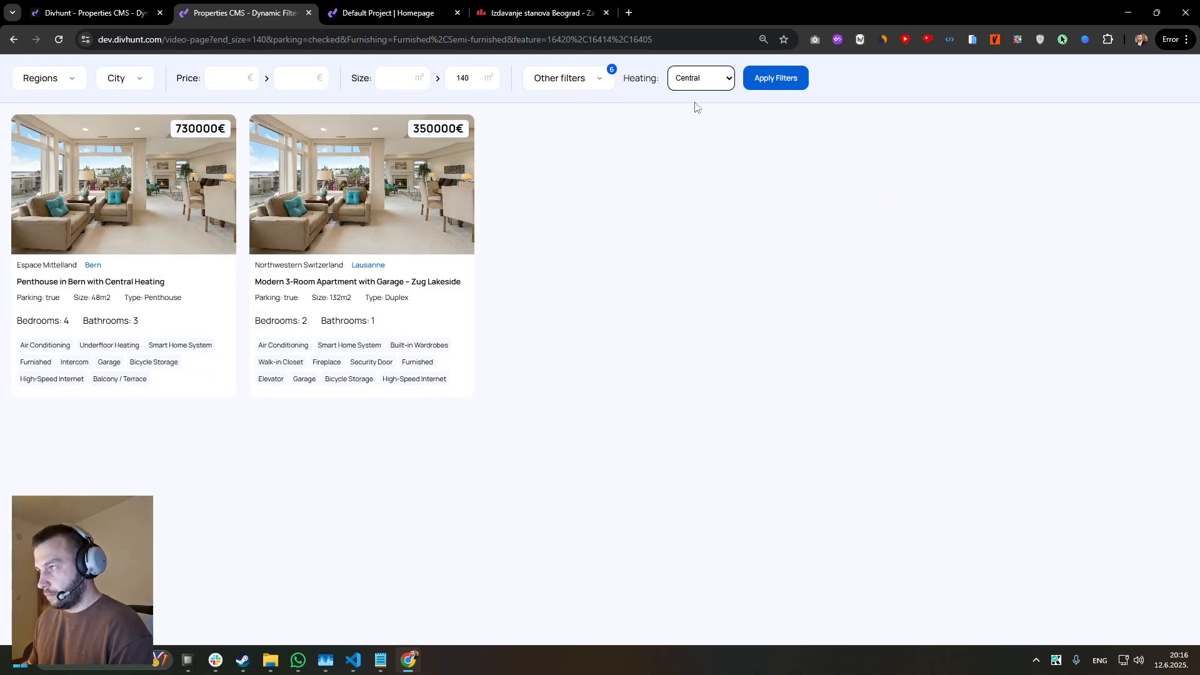
pyautogui.click(699, 80)
pyautogui.click(694, 143)
pyautogui.click(692, 86)
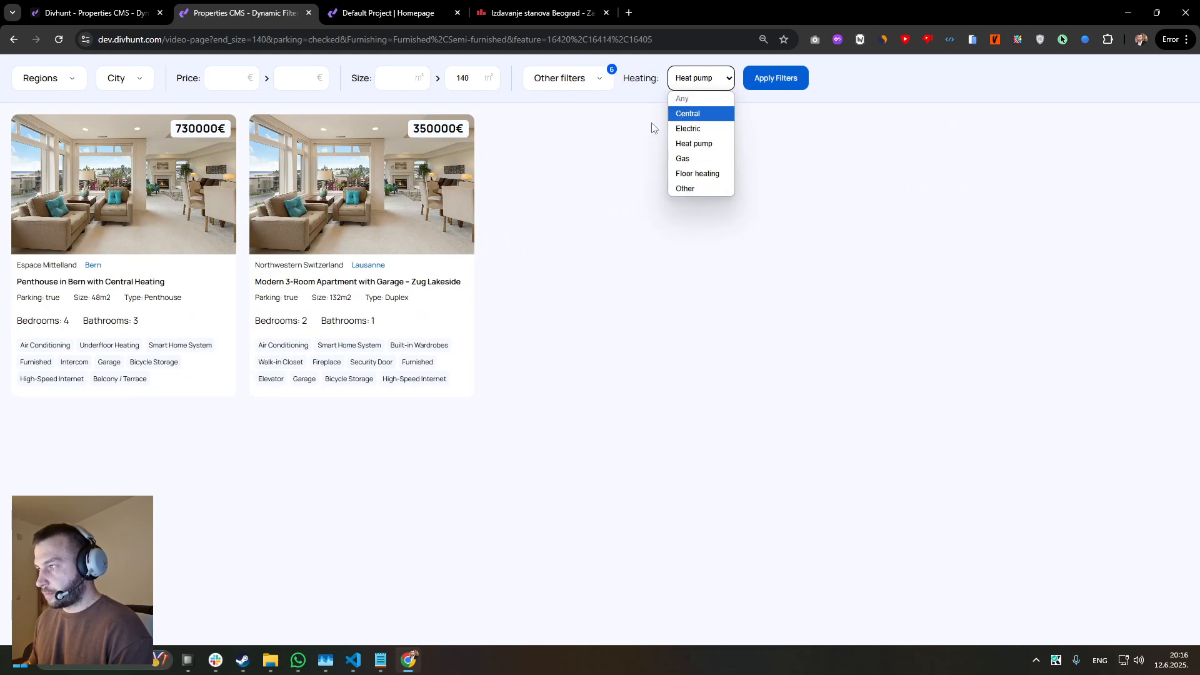
pyautogui.click(652, 127)
pyautogui.click(683, 87)
pyautogui.click(688, 116)
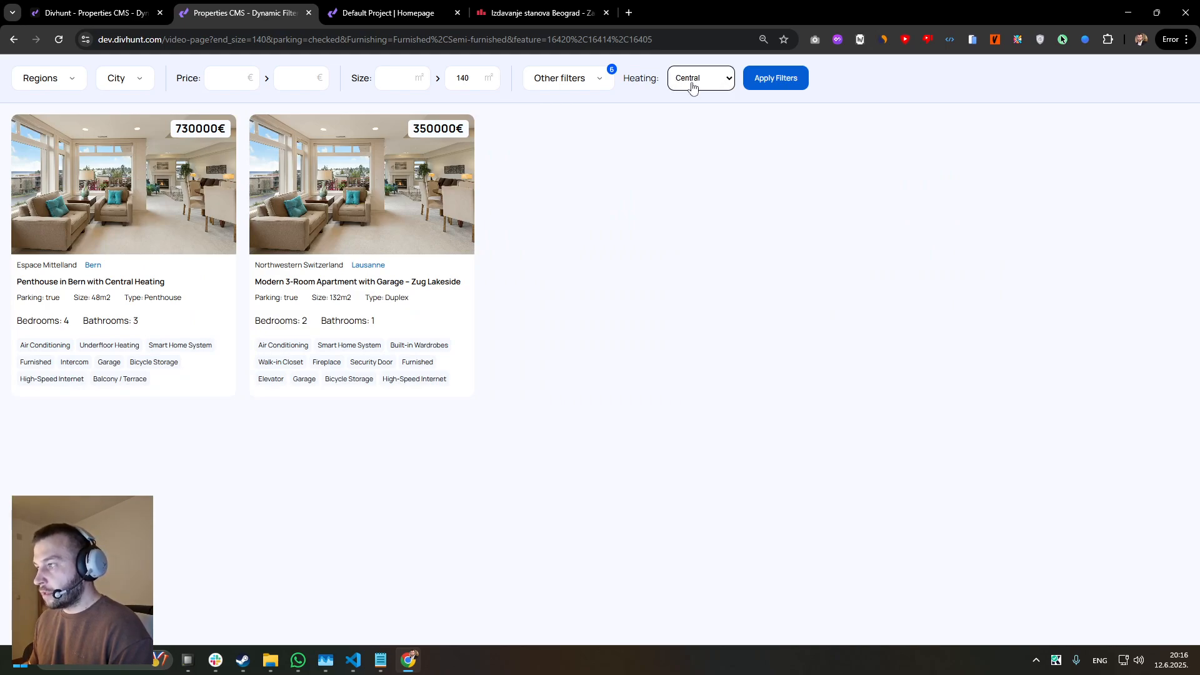
pyautogui.click(691, 84)
pyautogui.click(697, 127)
pyautogui.click(694, 87)
pyautogui.click(696, 174)
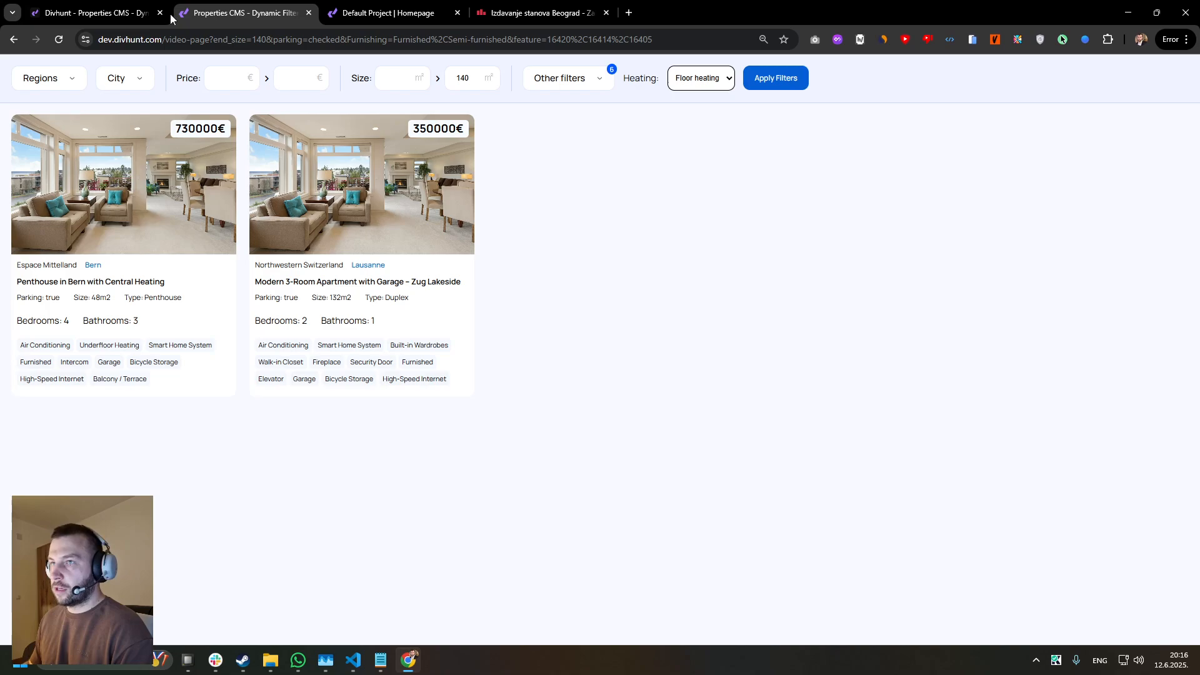
# - Return to the builder and open the Property Item's advanced settings at its Dynamic Filters list
pyautogui.hotkey('ctrl', 'shift', 'Tab')
pyautogui.scroll(-1, 545, 235)
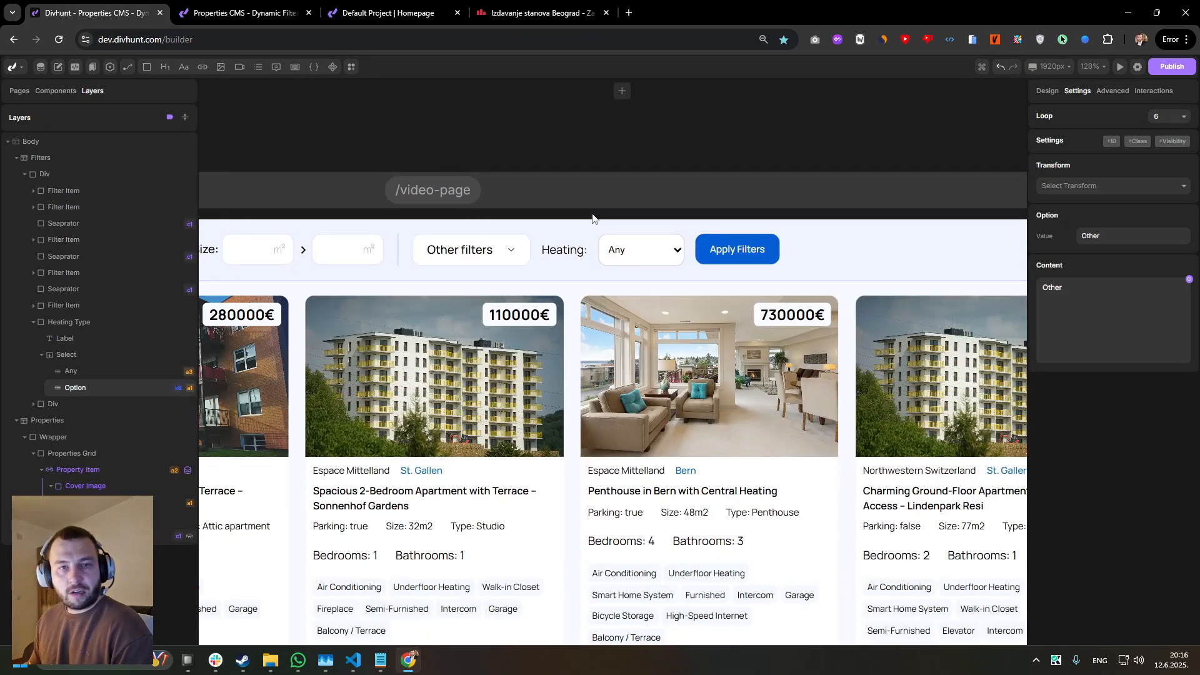
pyautogui.click(519, 244)
pyautogui.scroll(-1, 500, 244)
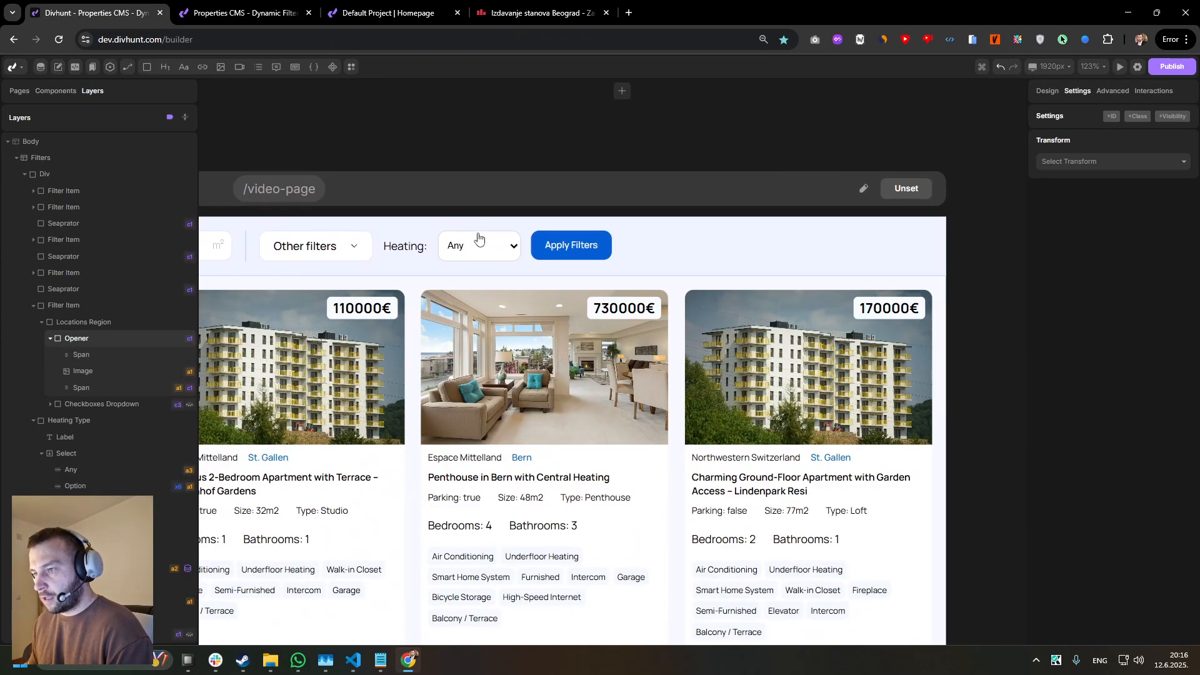
pyautogui.click(477, 243)
pyautogui.click(396, 453)
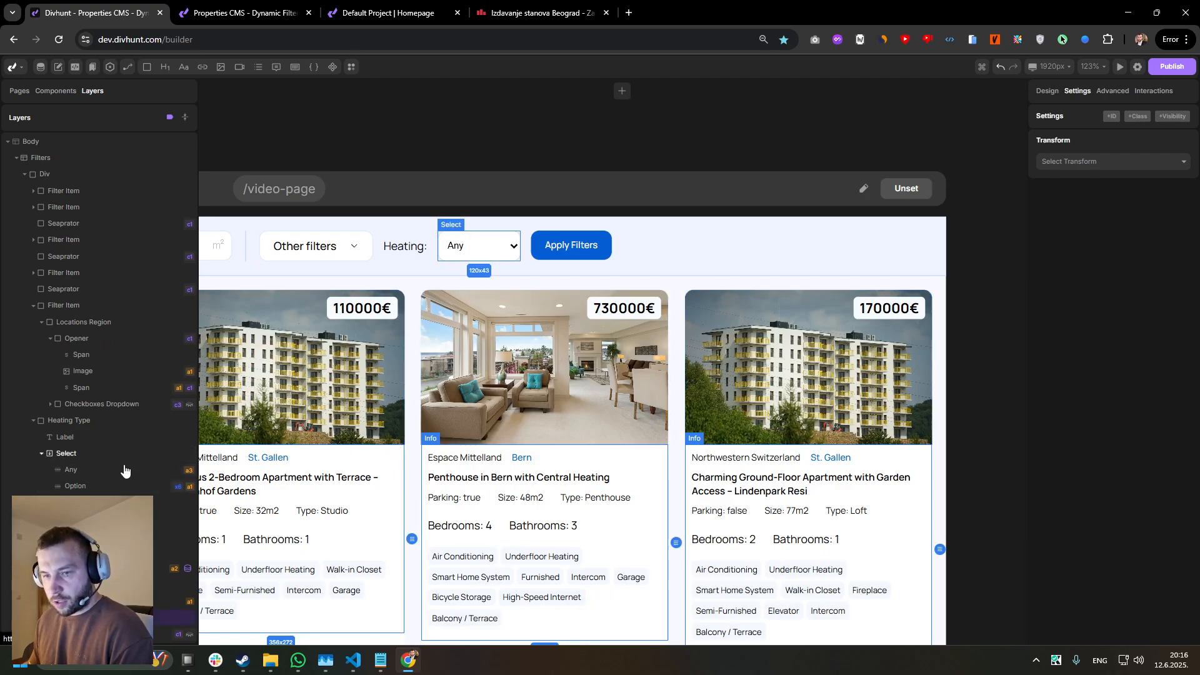
pyautogui.click(119, 568)
pyautogui.click(1114, 91)
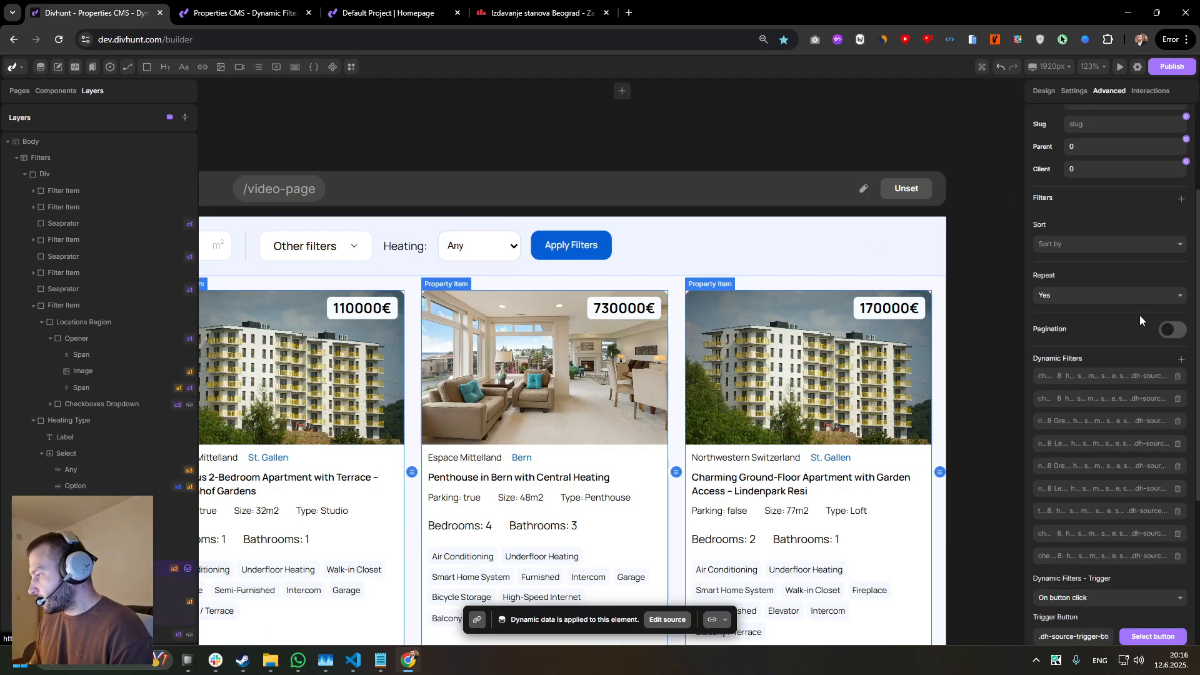
pyautogui.scroll(-3, 1140, 315)
# - Start a new dynamic filter with field type Select Dropdown and CMS field heating-type, and open its operator choices
pyautogui.click(1183, 162)
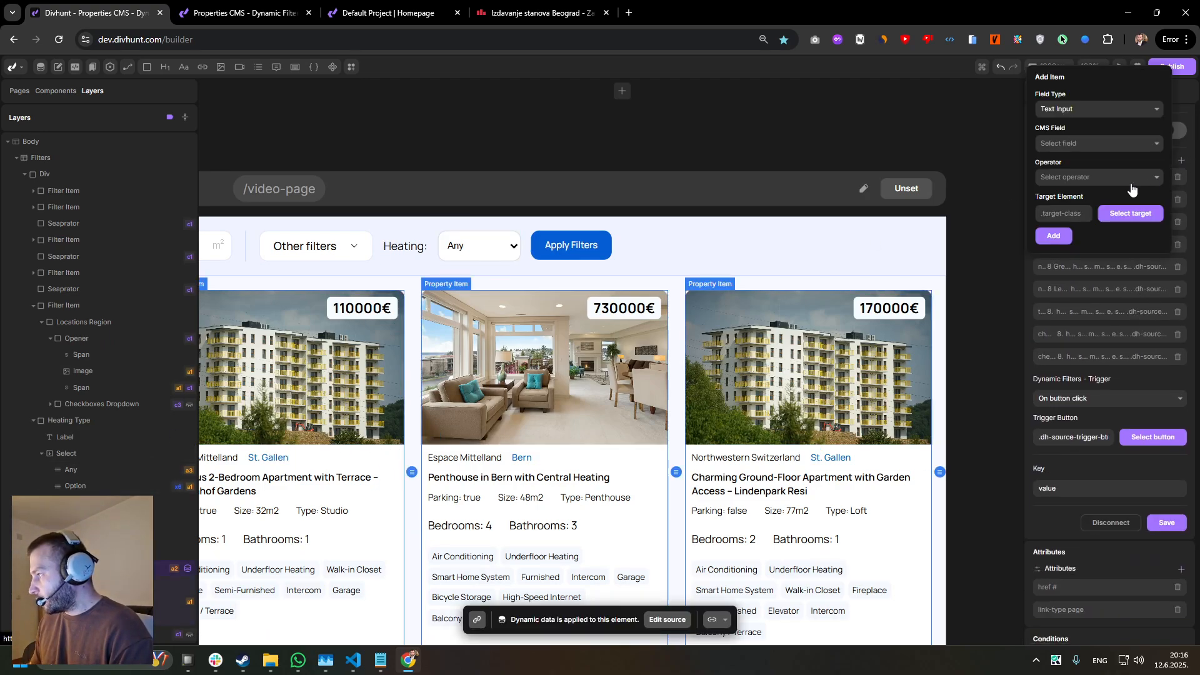
pyautogui.click(1096, 111)
pyautogui.click(1067, 220)
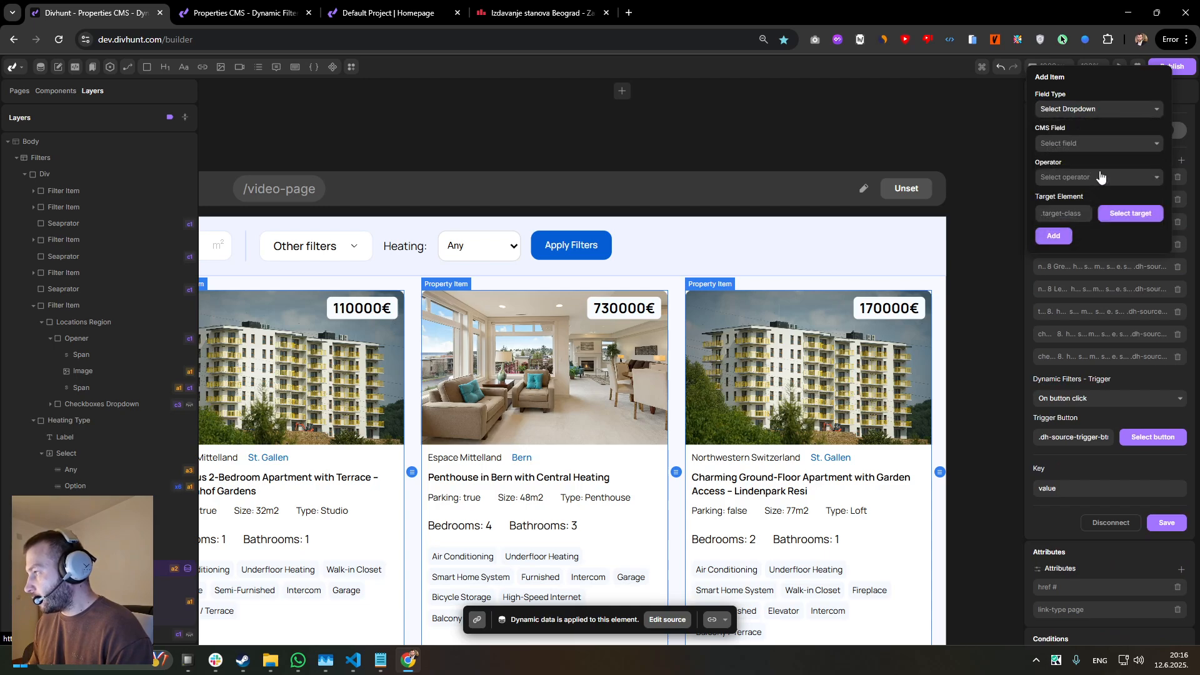
pyautogui.click(1104, 145)
pyautogui.scroll(-2, 1076, 238)
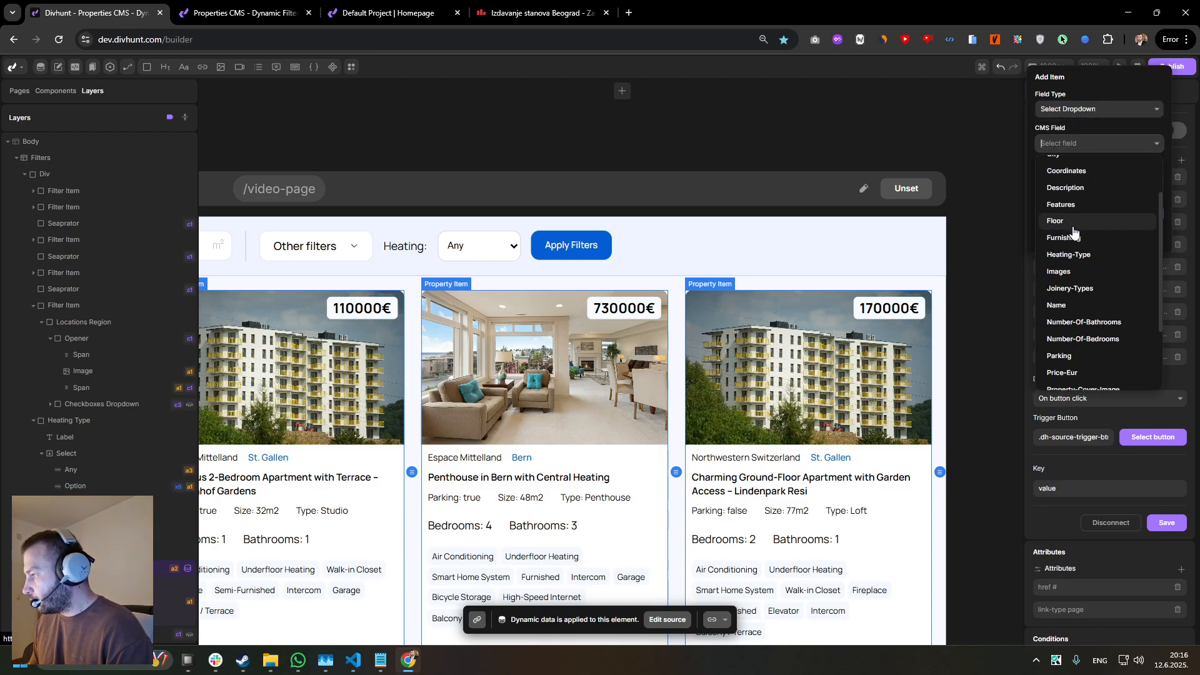
pyautogui.scroll(2, 1075, 235)
pyautogui.scroll(-2, 1075, 237)
pyautogui.click(1075, 253)
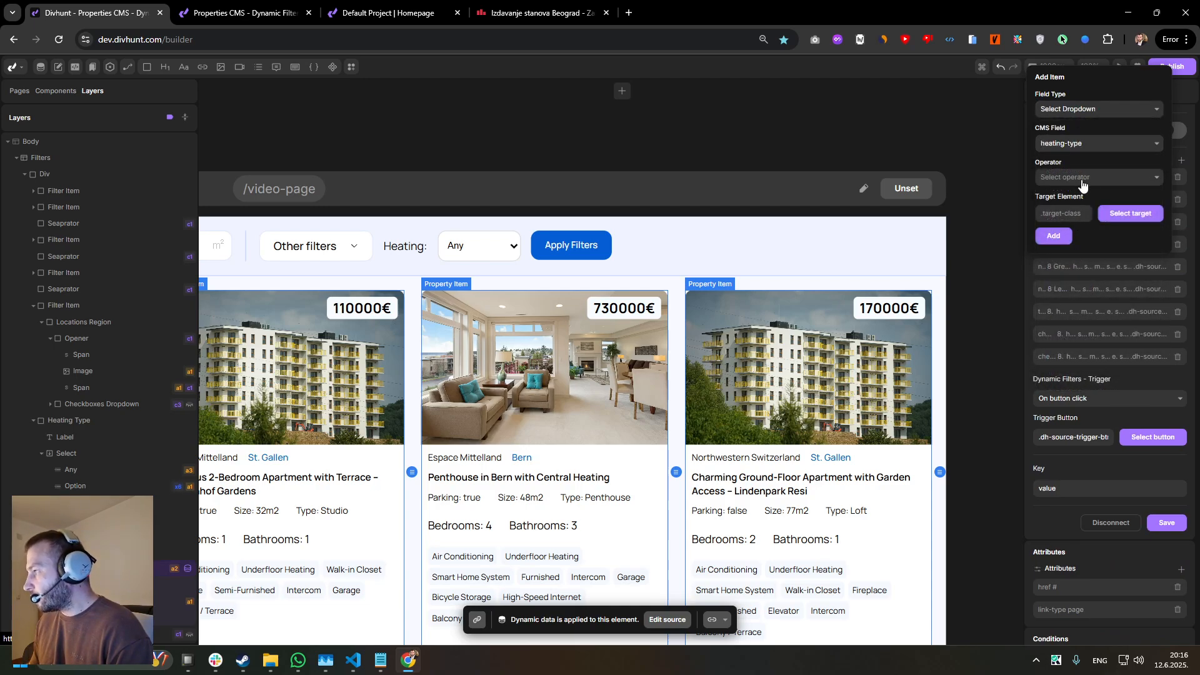
pyautogui.click(1086, 177)
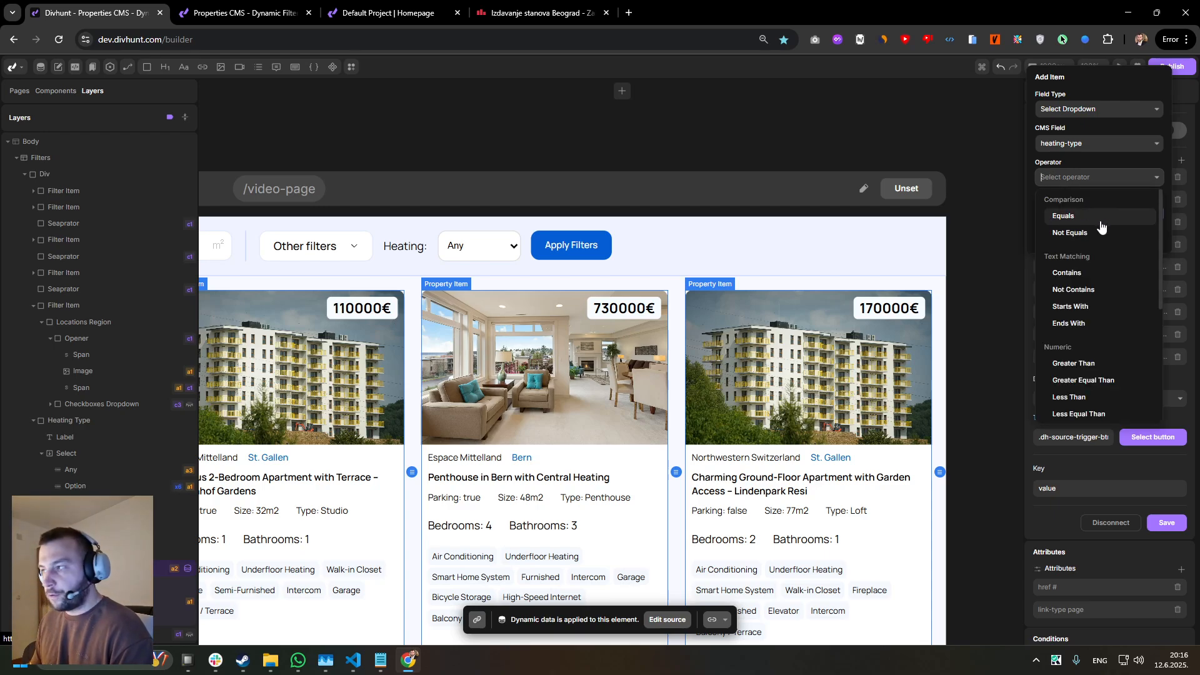
# - Review the Heating select's choices on the live listing page and return to the builder
pyautogui.click(244, 13)
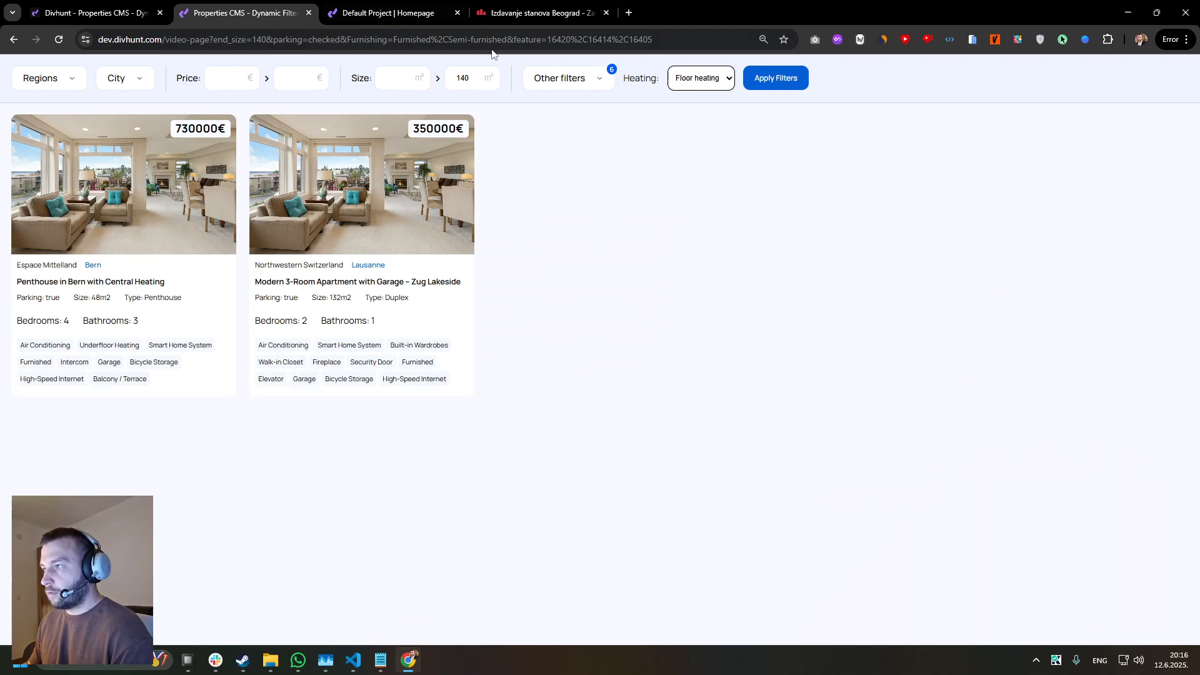
pyautogui.click(584, 79)
pyautogui.click(726, 78)
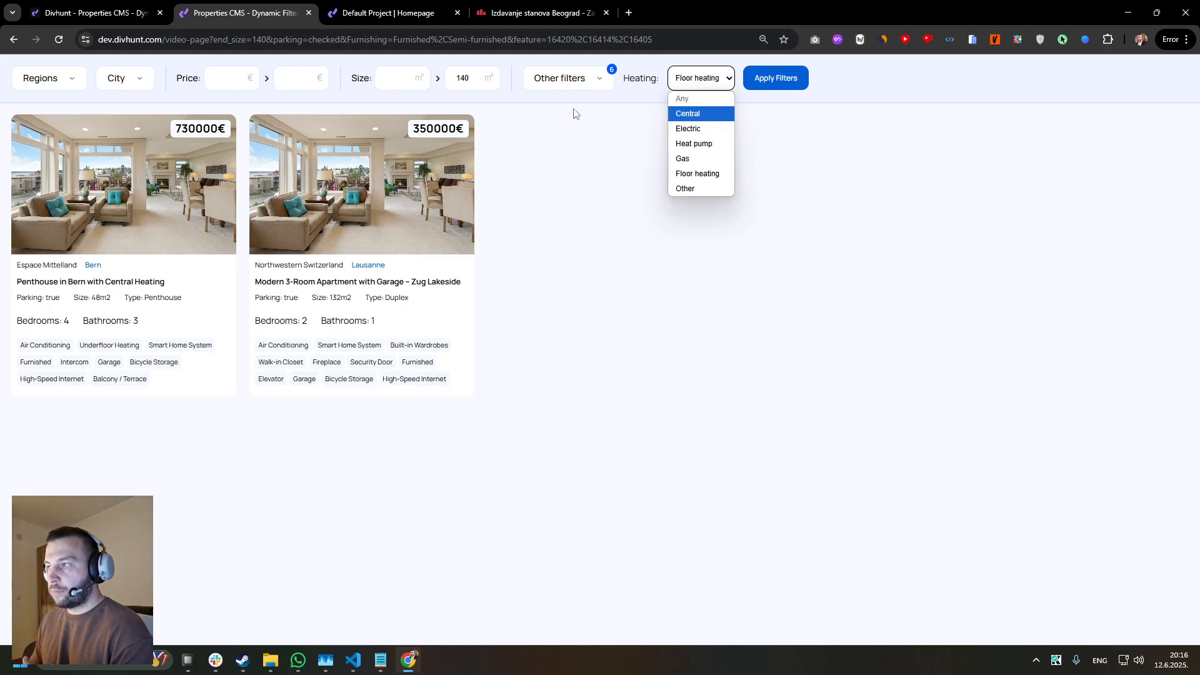
pyautogui.click(136, 4)
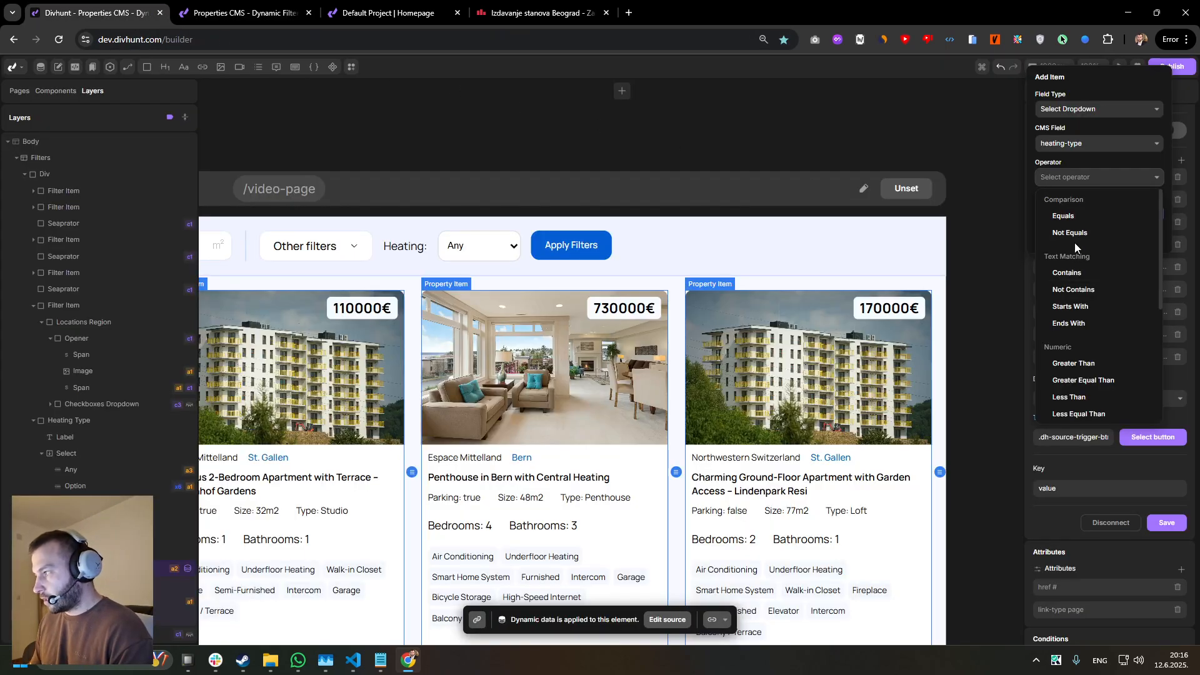
# - Set the new filter's operator to Equals and connect it to the Heating select as target element
pyautogui.click(1068, 225)
pyautogui.click(1123, 214)
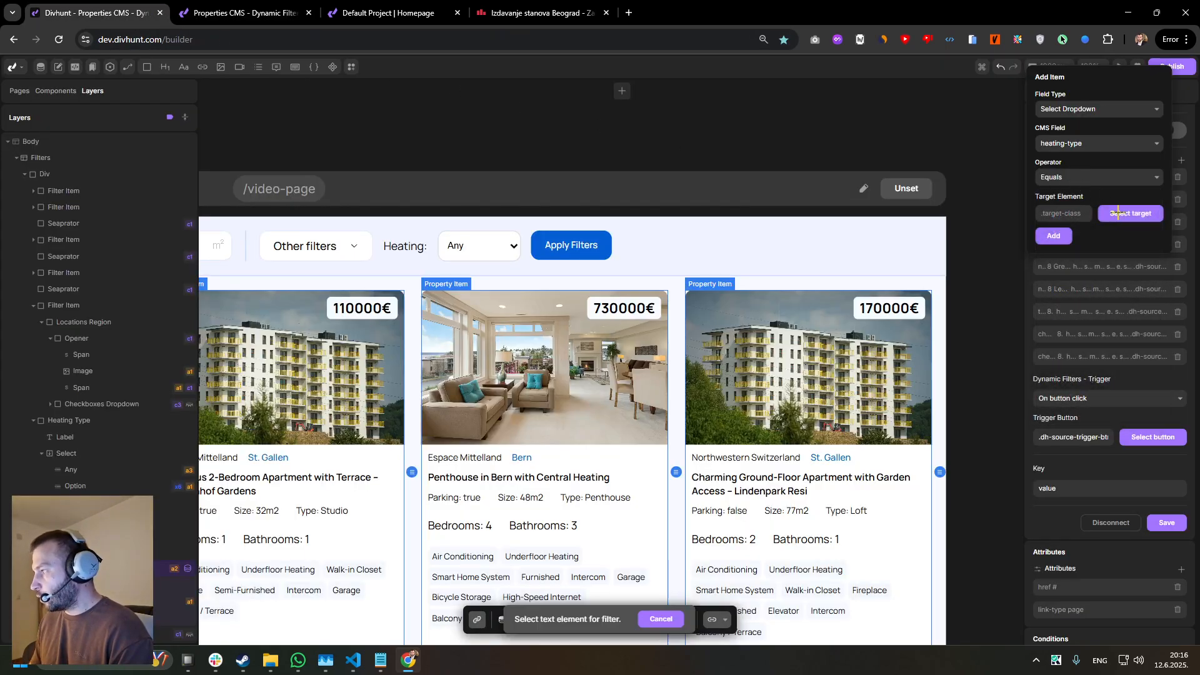
pyautogui.click(478, 244)
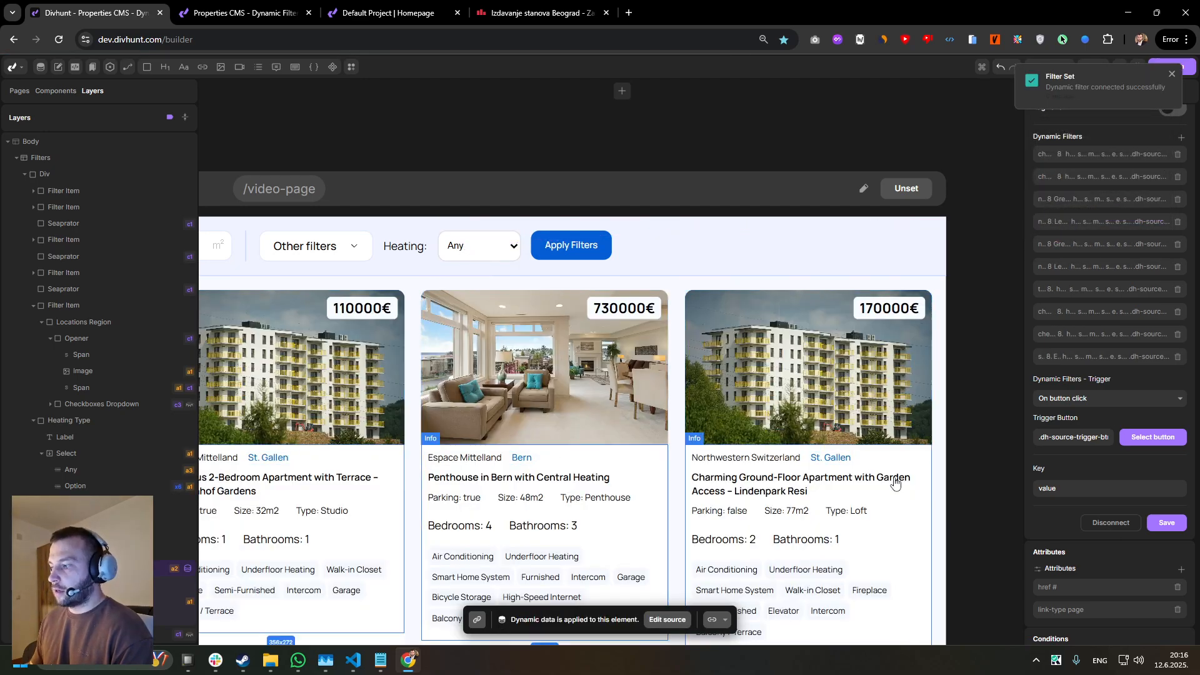
# - Reload the live listing page, try Electric in the Heating select, and apply the filters with Heat pump
pyautogui.click(236, 13)
pyautogui.press('F5')
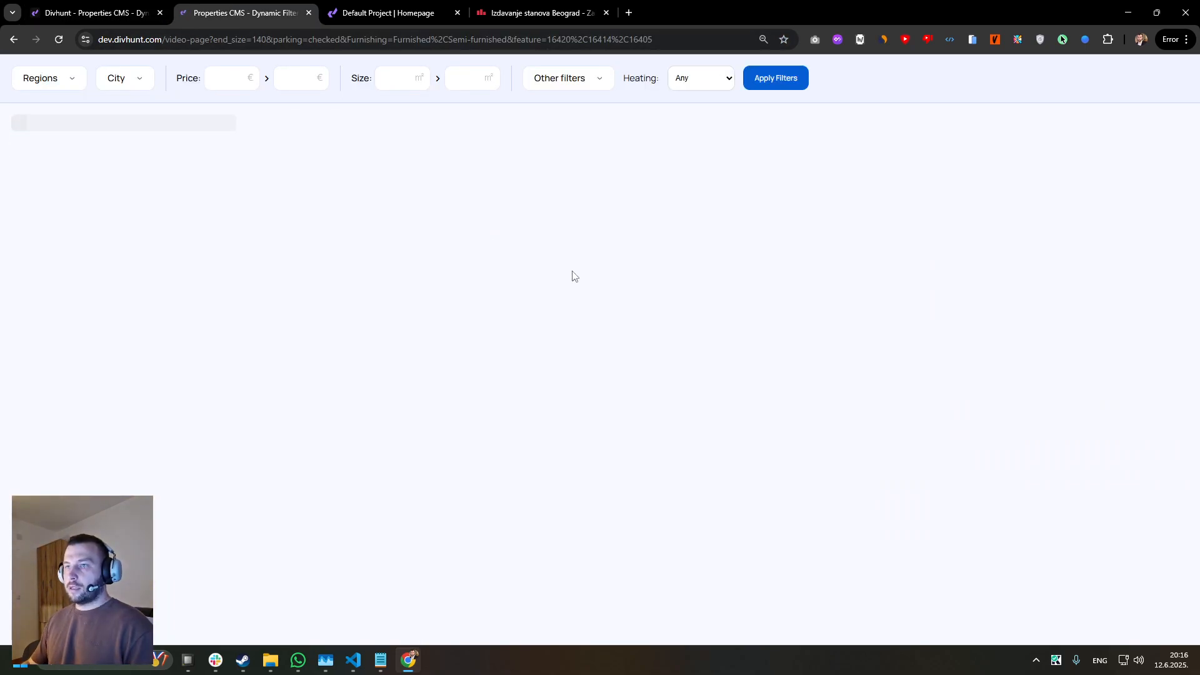
pyautogui.click(699, 78)
pyautogui.click(712, 126)
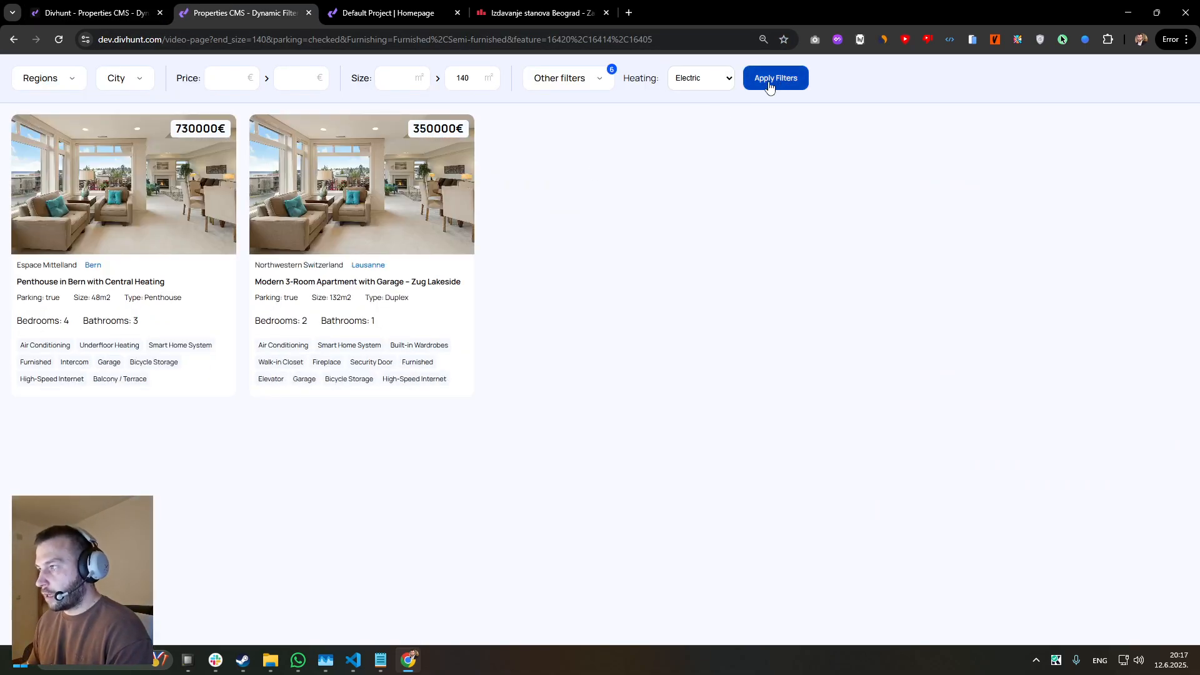
pyautogui.click(717, 84)
pyautogui.click(646, 125)
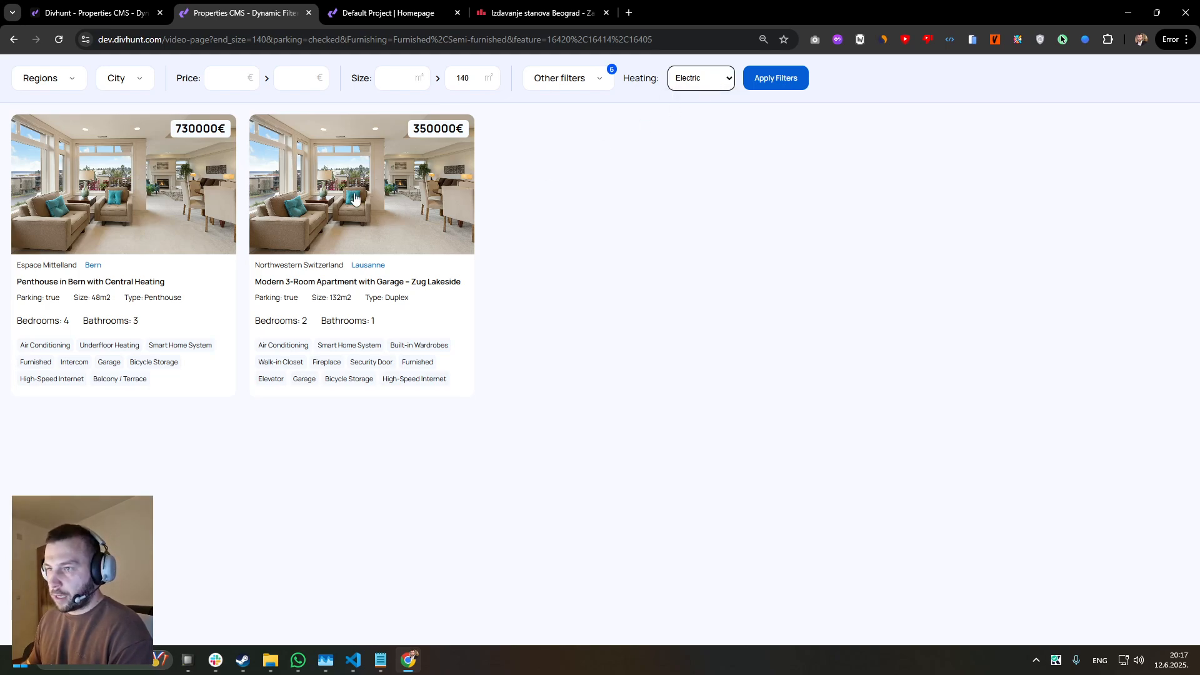
pyautogui.click(688, 89)
pyautogui.click(699, 139)
pyautogui.click(786, 85)
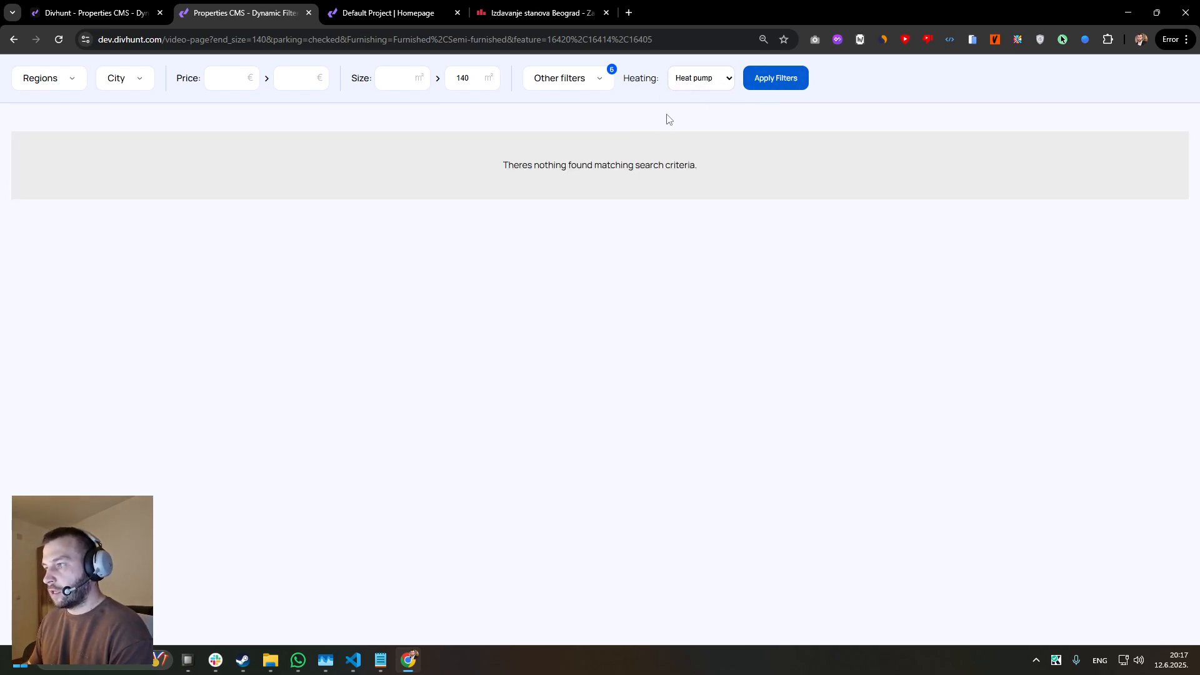
# - Clear the maximum size value in the filter bar and reapply the filters
pyautogui.moveTo(703, 166); pyautogui.dragTo(401, 164)
pyautogui.click(477, 86)
pyautogui.press('BackSpace')
pyautogui.press('BackSpace')
pyautogui.press('BackSpace')
pyautogui.click(758, 83)
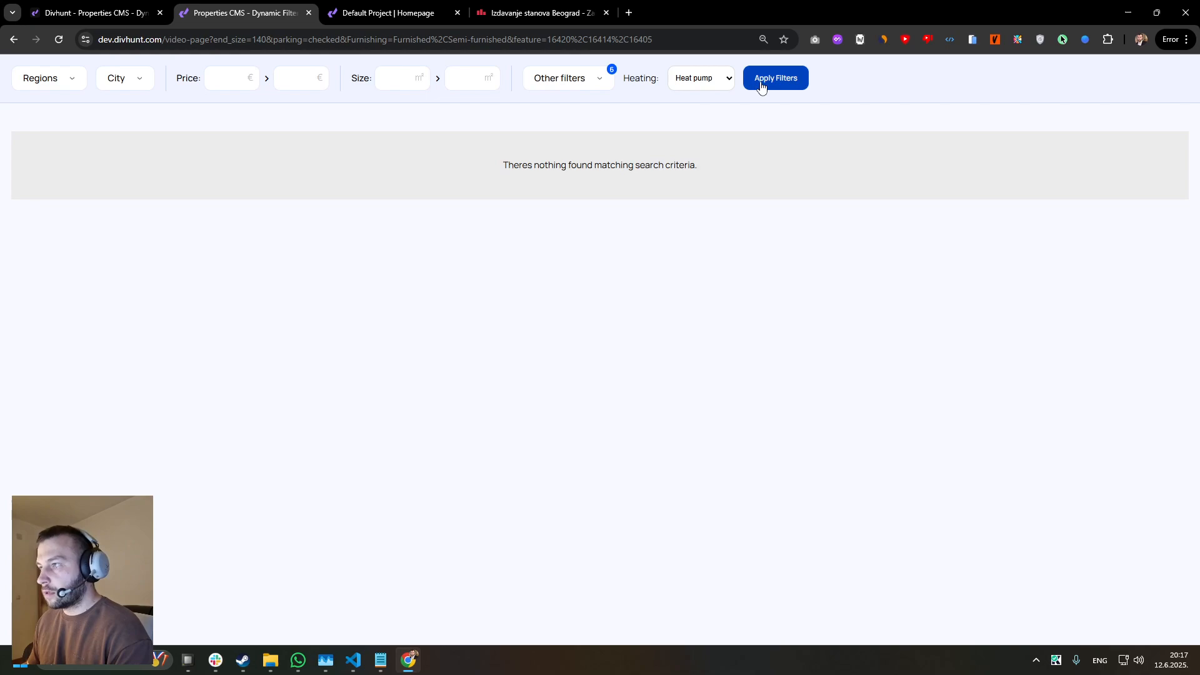
# - Uncheck the selected Features, including Air Conditioning, in Other filters, save the selection and reapply the filters
pyautogui.click(563, 81)
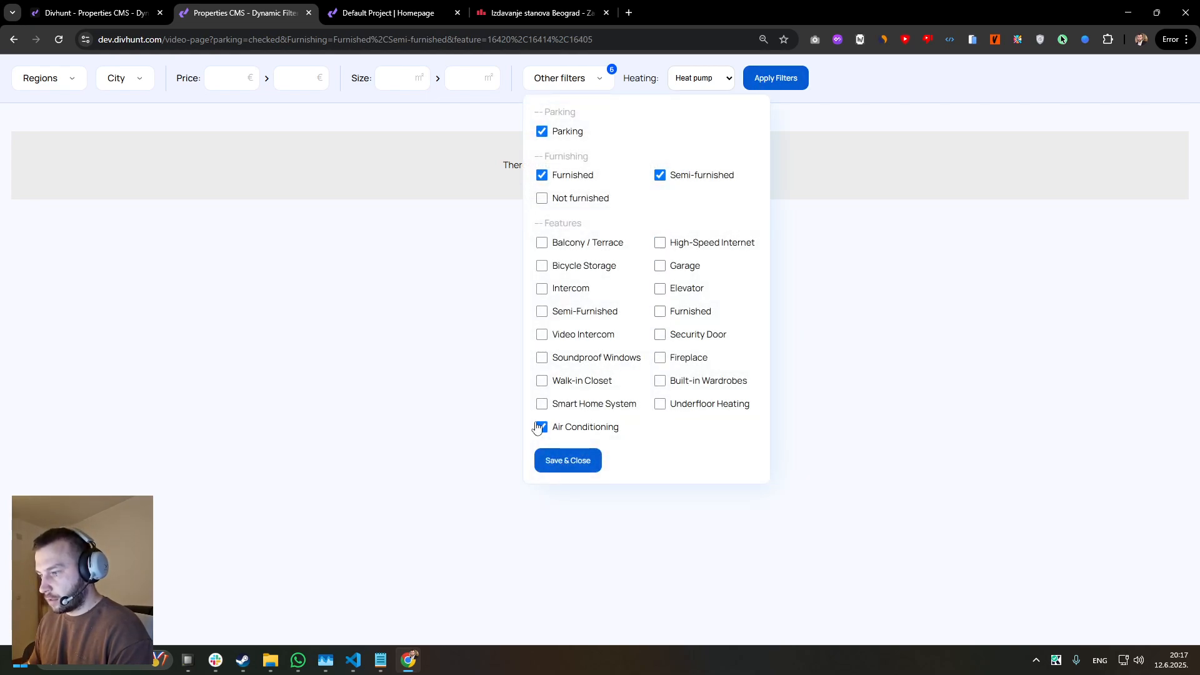
pyautogui.click(549, 453)
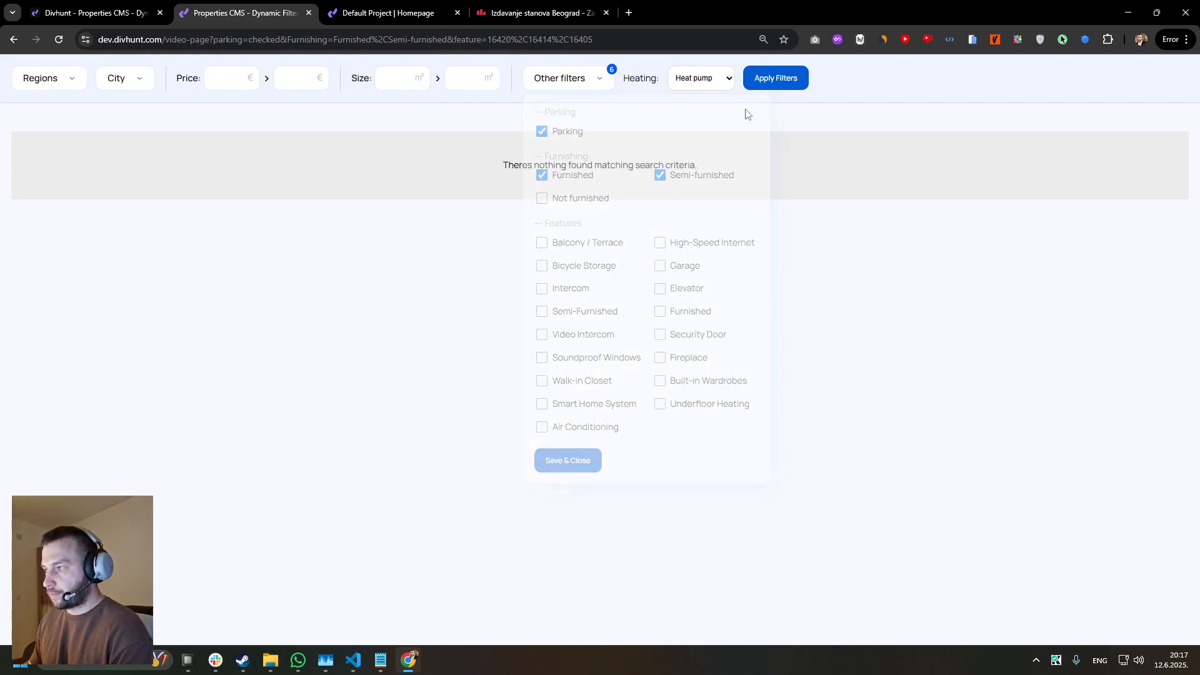
pyautogui.click(778, 81)
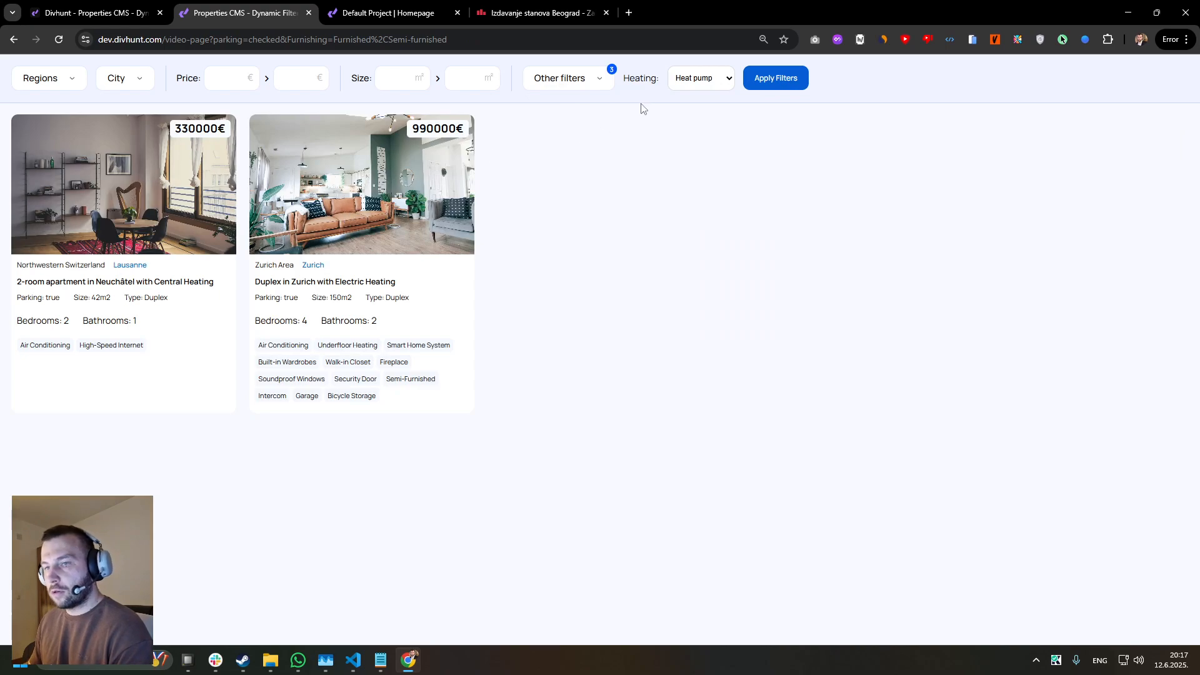
# - Test the Heating filter on the listing with Central and with Electric
pyautogui.click(697, 78)
pyautogui.click(687, 113)
pyautogui.click(776, 78)
pyautogui.click(712, 80)
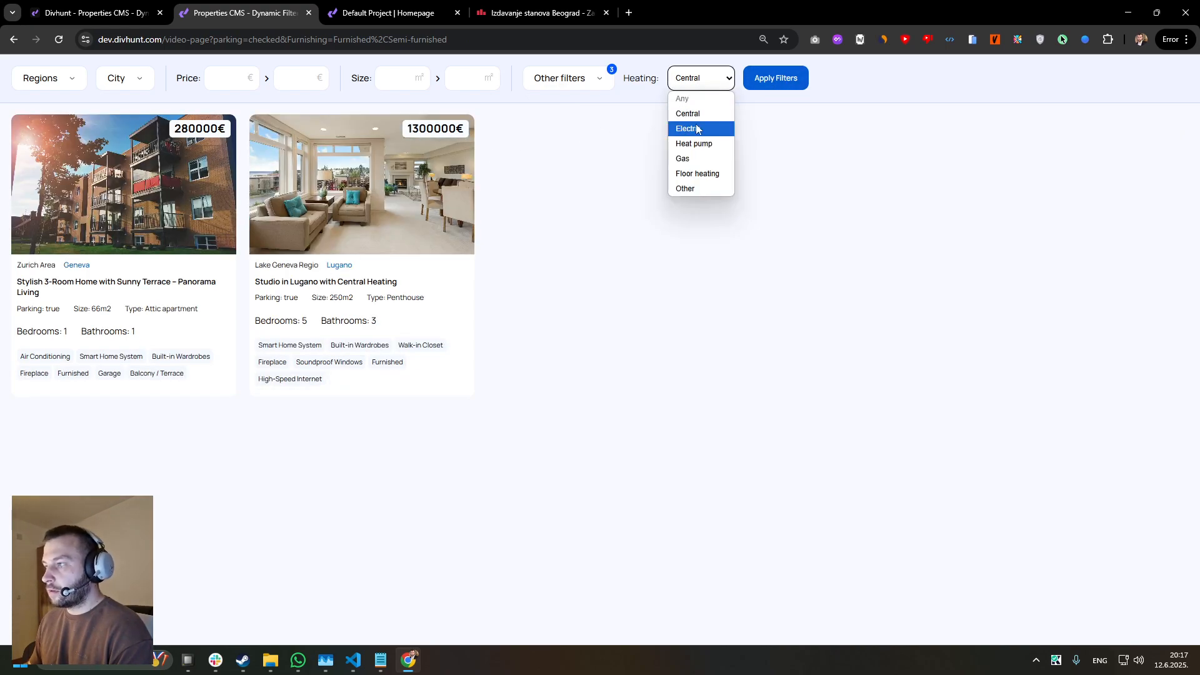
pyautogui.click(694, 130)
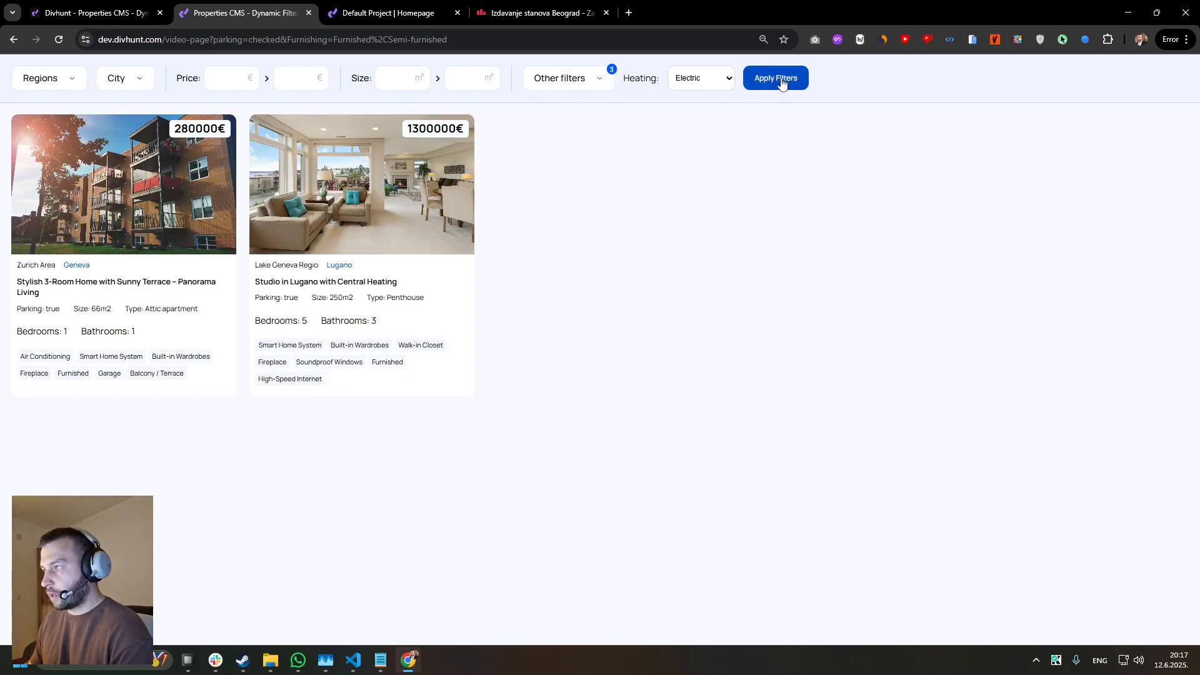
pyautogui.click(781, 80)
# - Switch between the builder and the finished Default Project homepage to compare their filter bars
pyautogui.click(119, 12)
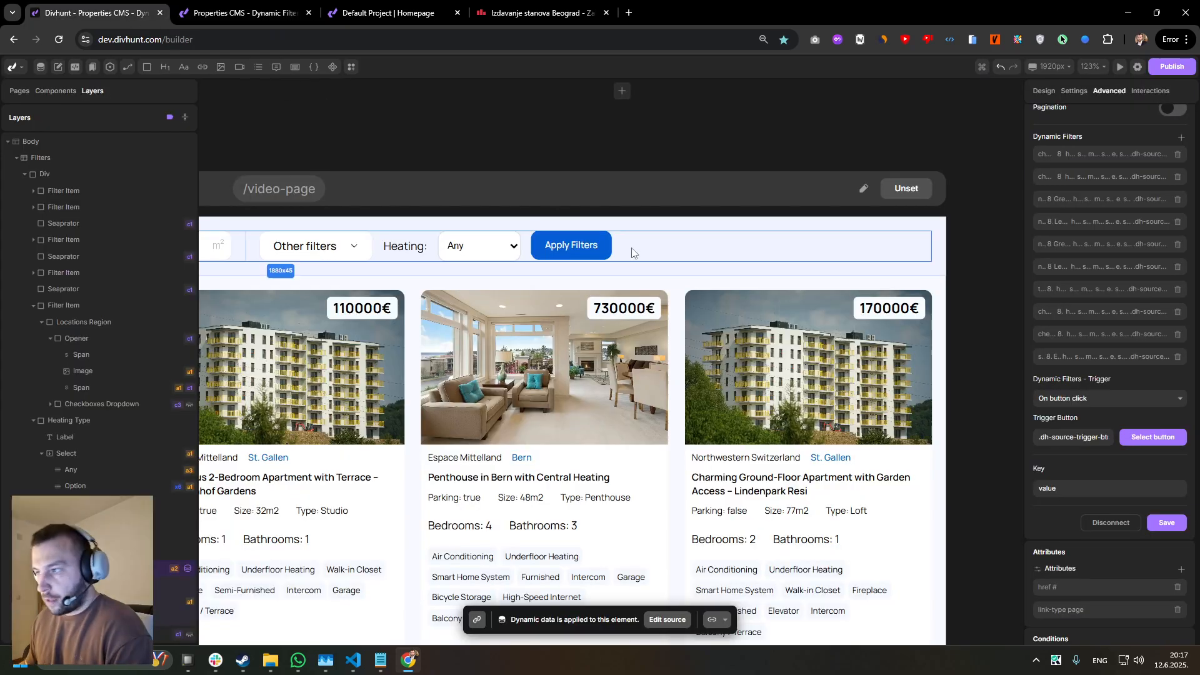
pyautogui.click(400, 13)
pyautogui.click(152, 5)
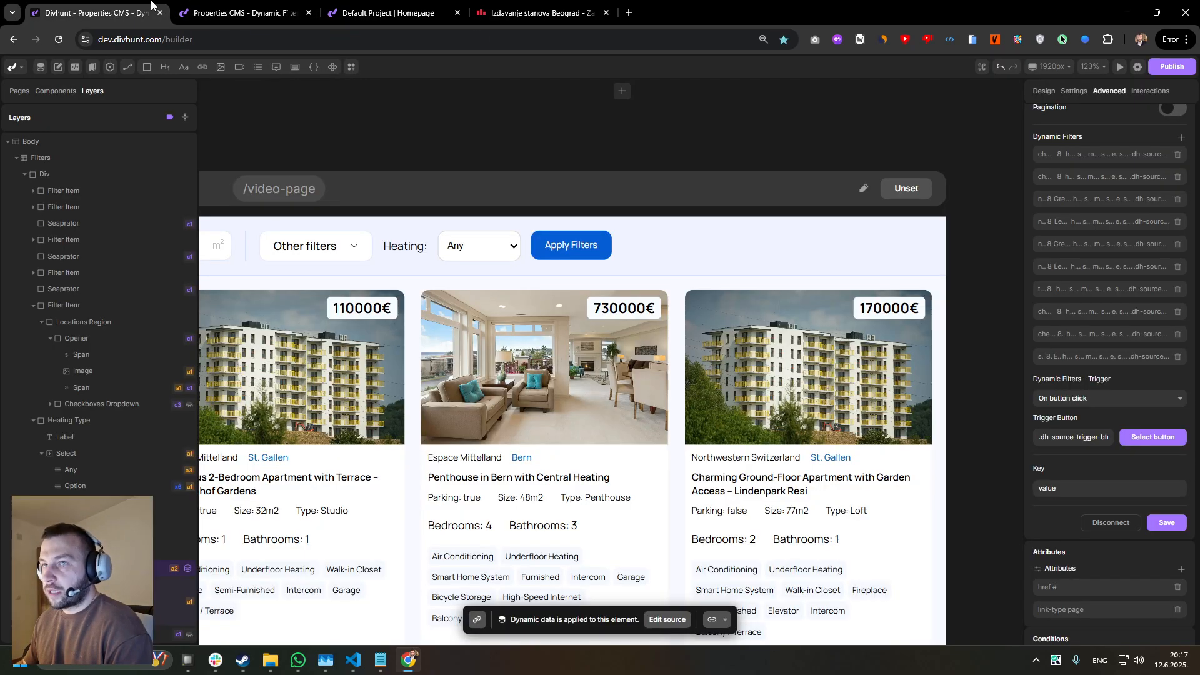
pyautogui.click(351, 6)
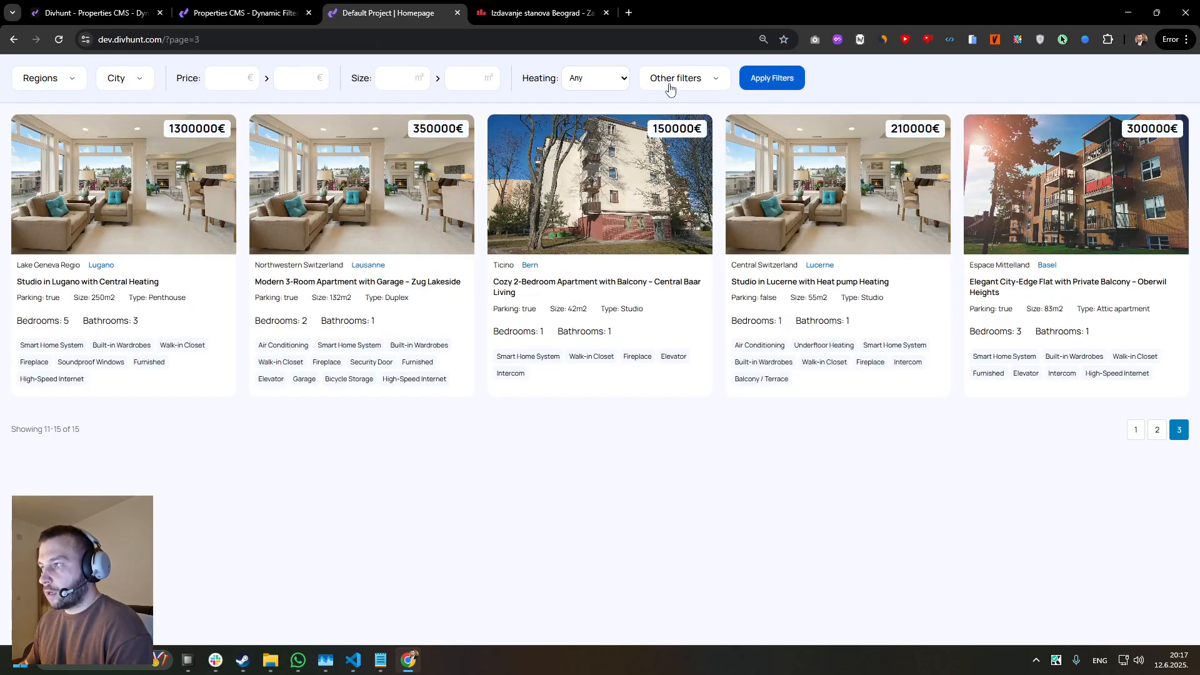
# - Examine the Other filters and Heating options on the finished homepage, and return to the builder
pyautogui.click(676, 78)
pyautogui.click(595, 78)
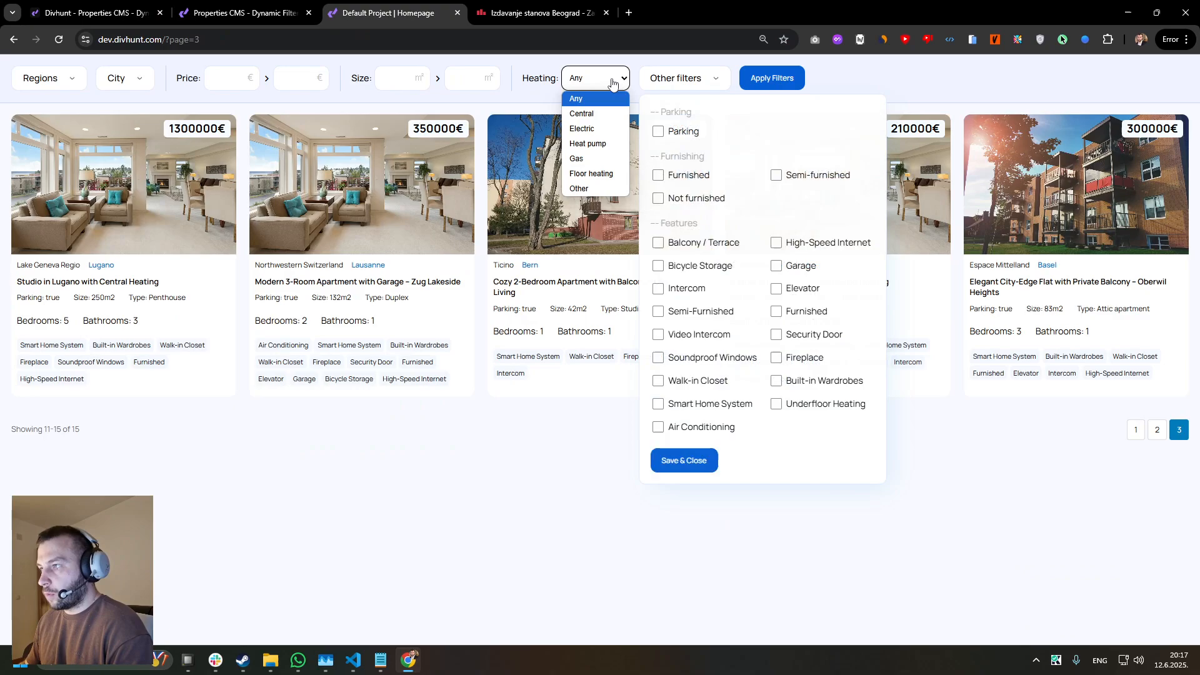
pyautogui.click(114, 7)
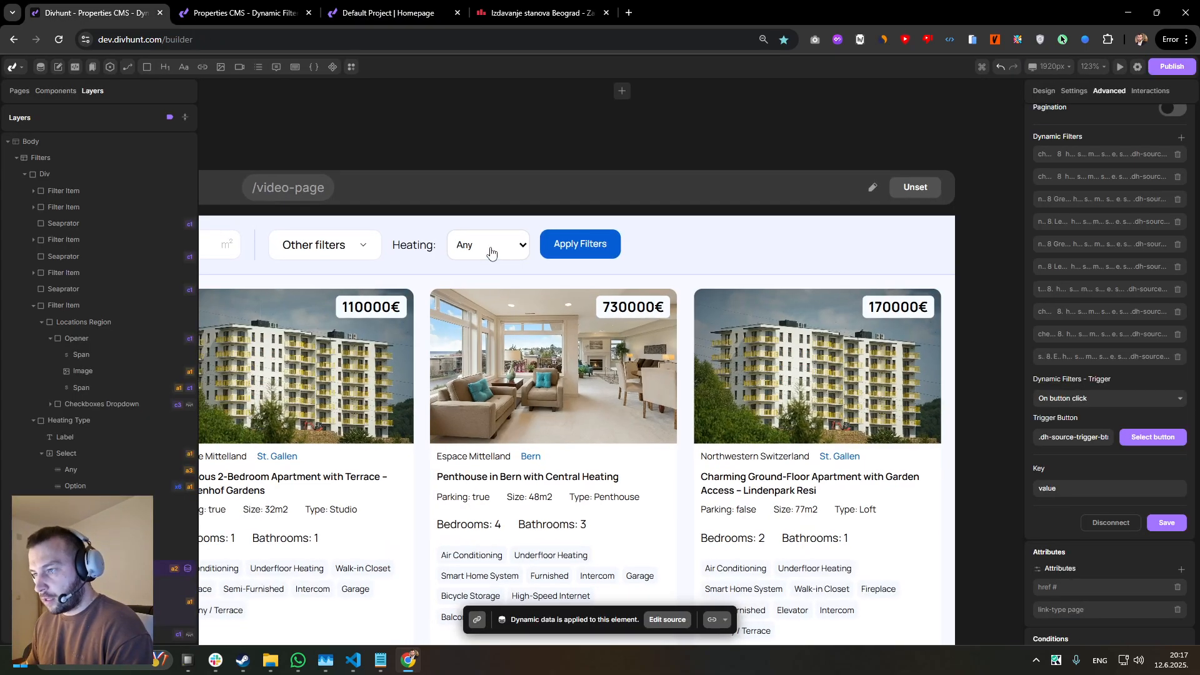
# - Enable Multiple on the Heating select and set its height to 150 px
pyautogui.hscroll(-2, 531, 241)
pyautogui.click(560, 223)
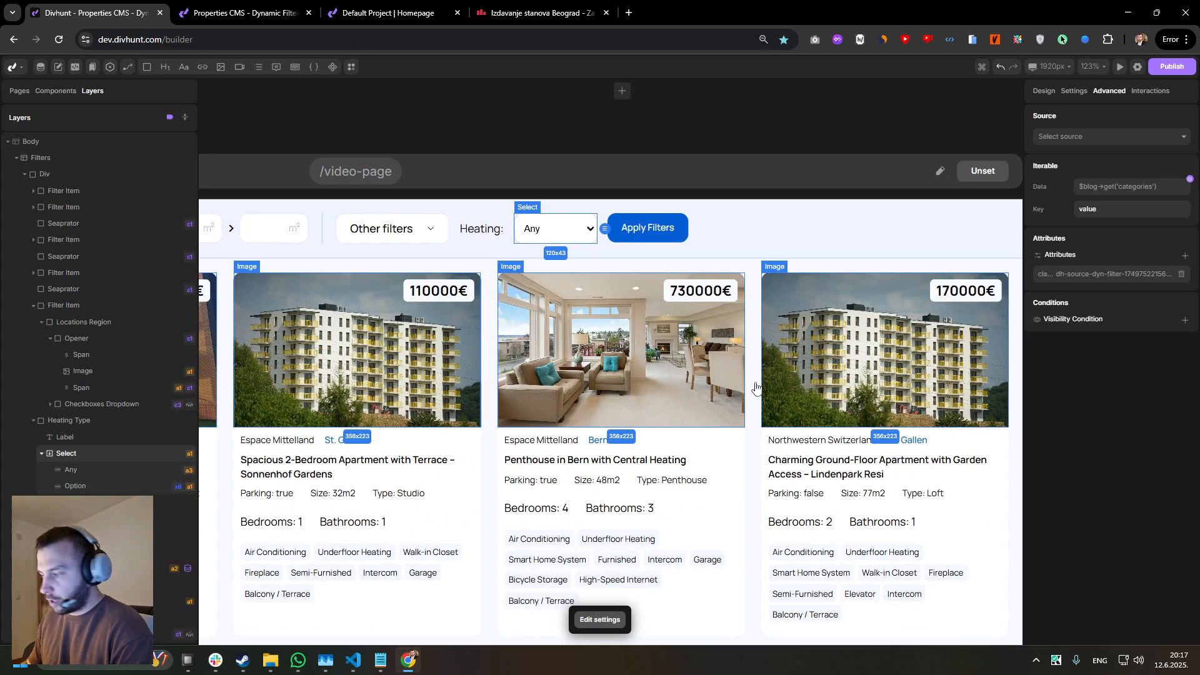
pyautogui.click(1076, 92)
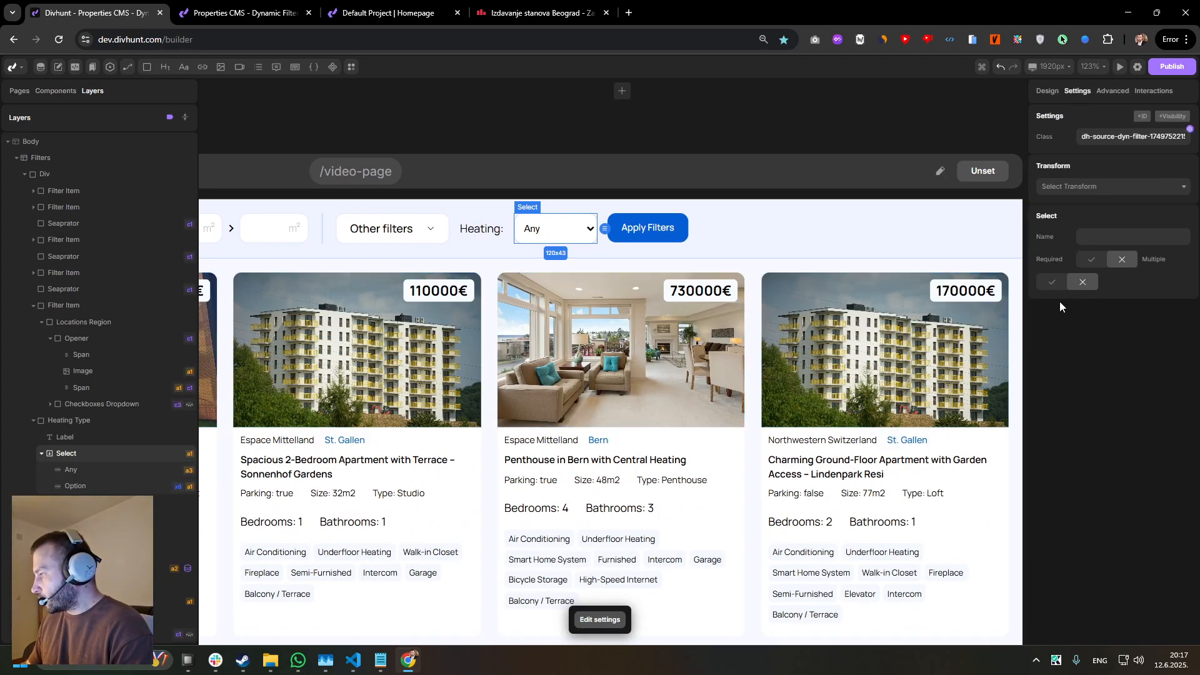
pyautogui.click(1053, 283)
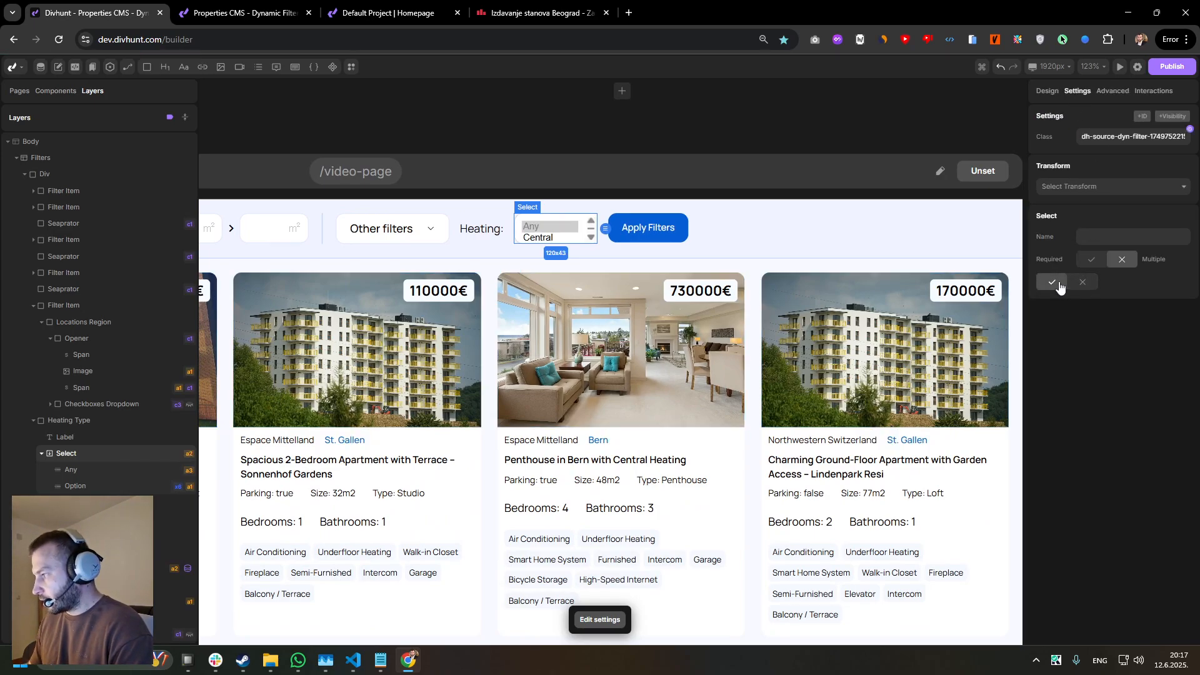
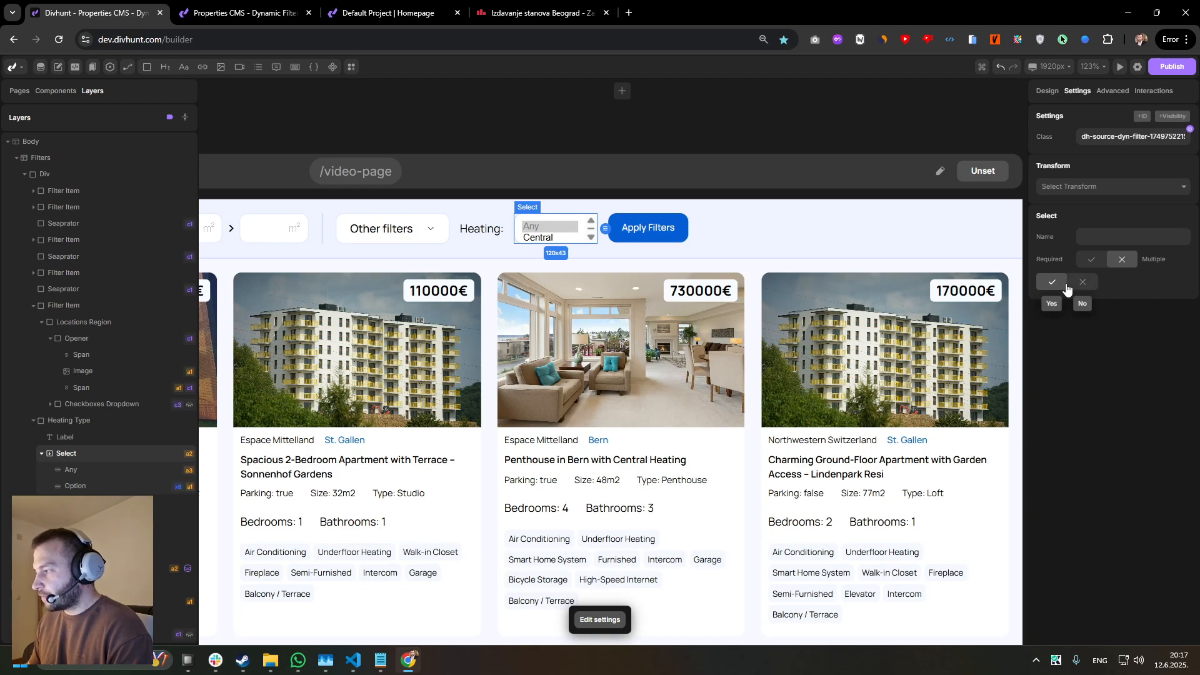
pyautogui.click(1044, 93)
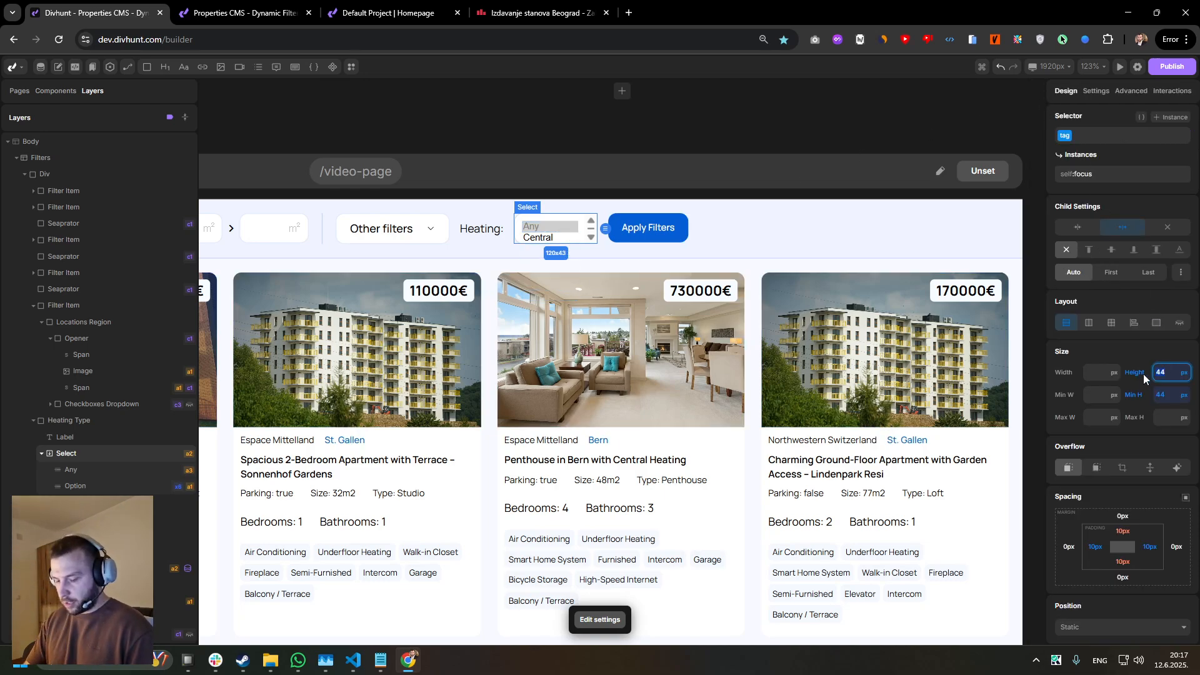
pyautogui.write('150')
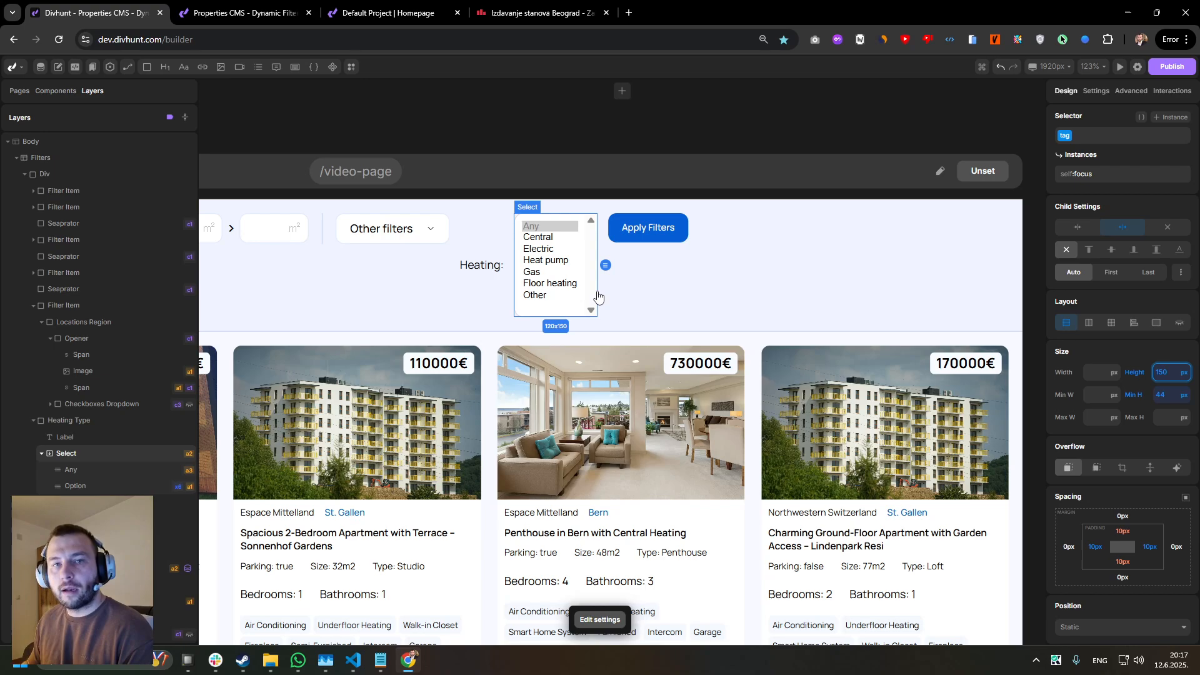
# - Test the listing's Heating filter with Central, Electric, Heat pump and Gas selected together
pyautogui.hotkey('ctrl', 'Tab')
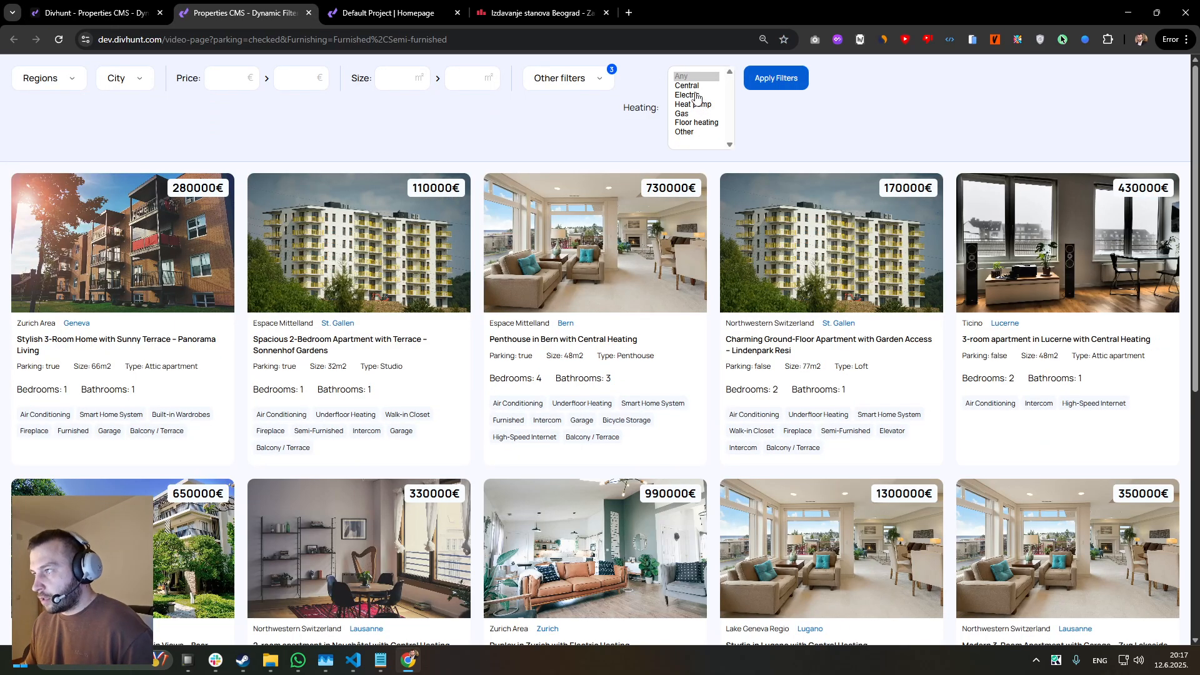
pyautogui.click(696, 92)
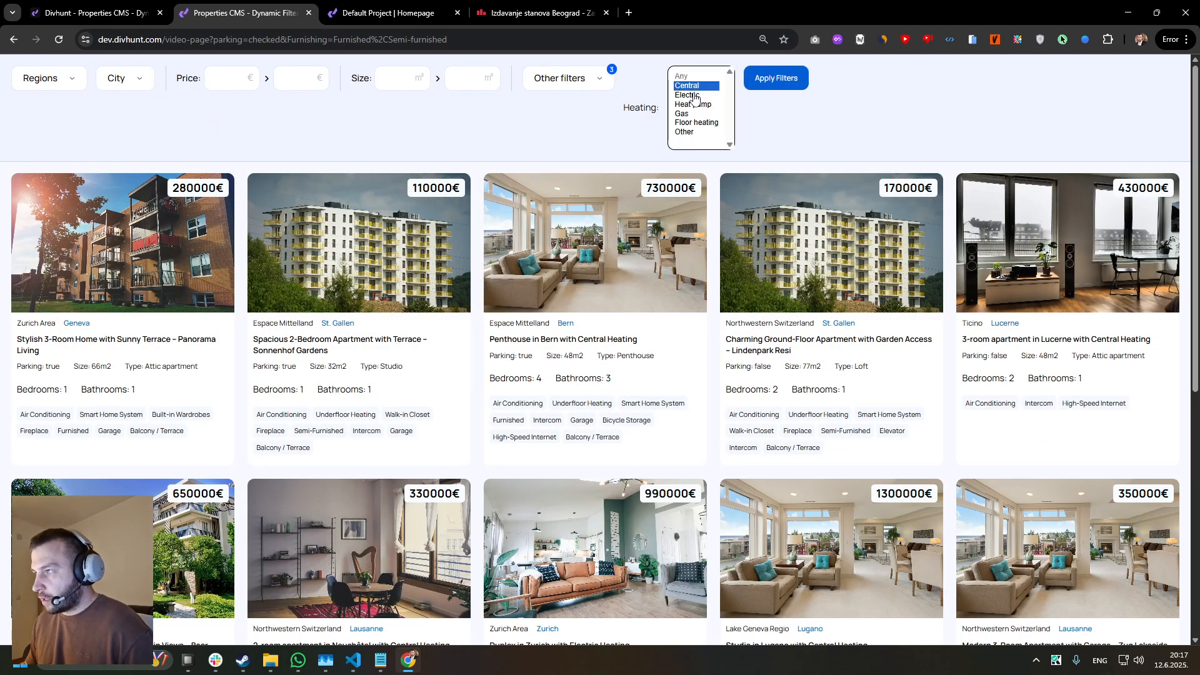
pyautogui.keyDown('ctrl'); pyautogui.click(696, 95); pyautogui.keyUp('ctrl')
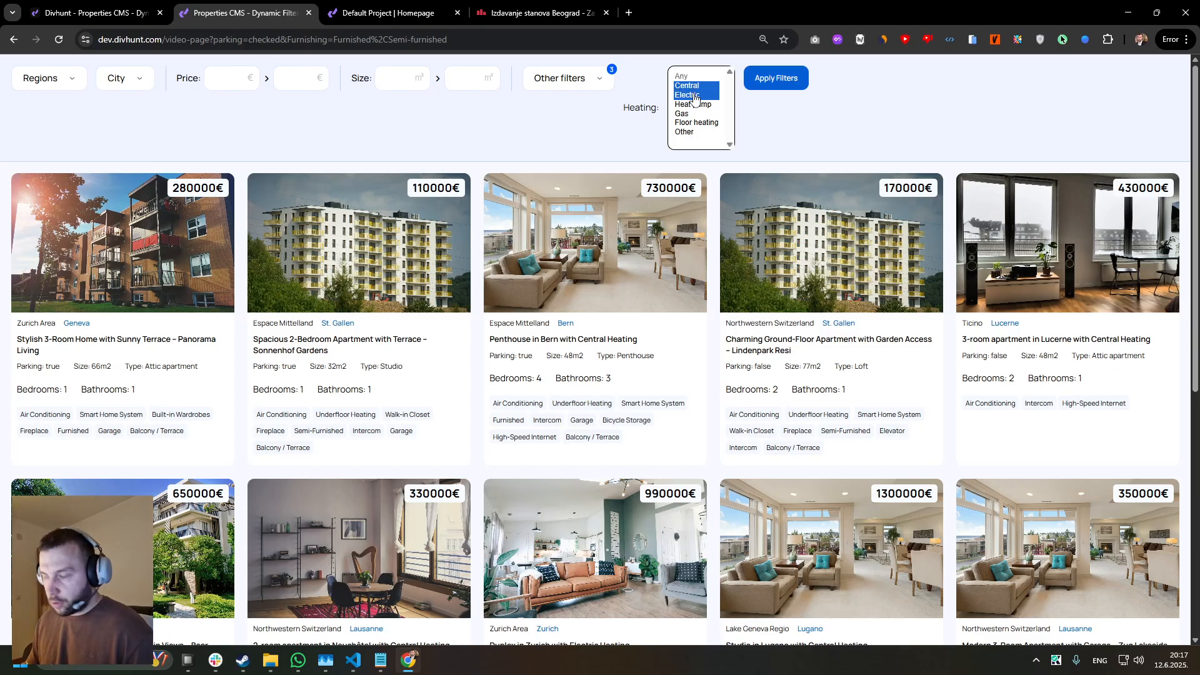
pyautogui.keyDown('ctrl'); pyautogui.click(694, 105); pyautogui.keyUp('ctrl')
pyautogui.keyDown('ctrl'); pyautogui.click(687, 114); pyautogui.keyUp('ctrl')
pyautogui.click(782, 87)
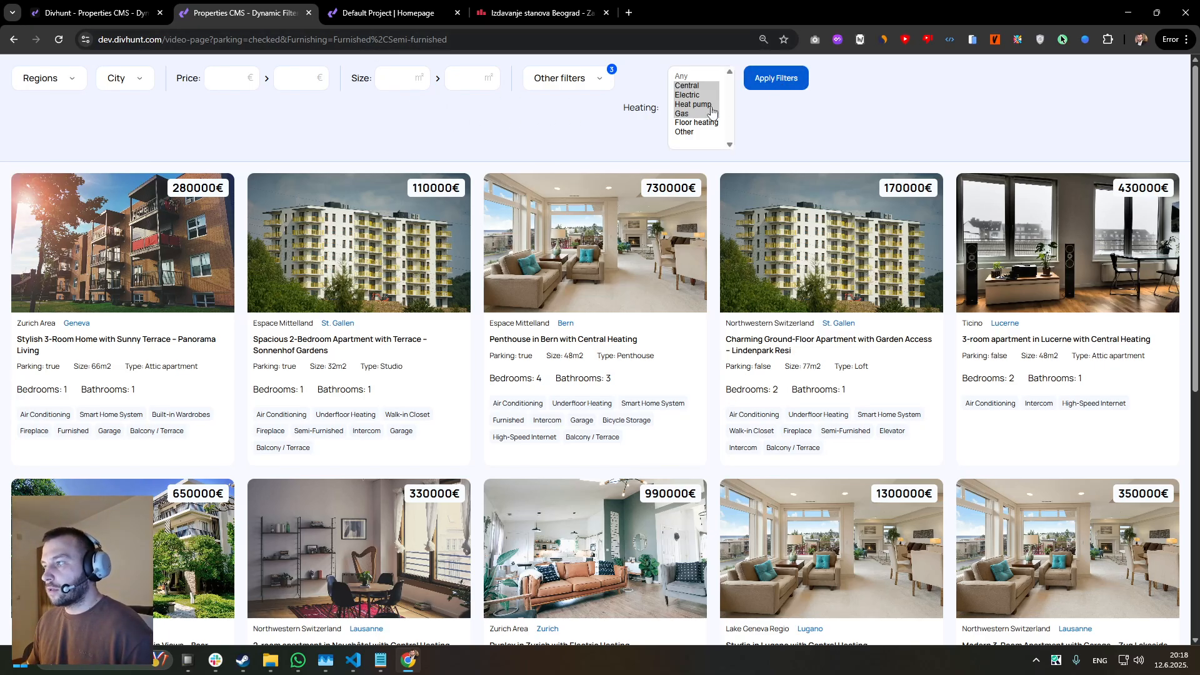
pyautogui.scroll(-7, 774, 107)
pyautogui.scroll(7, 665, 176)
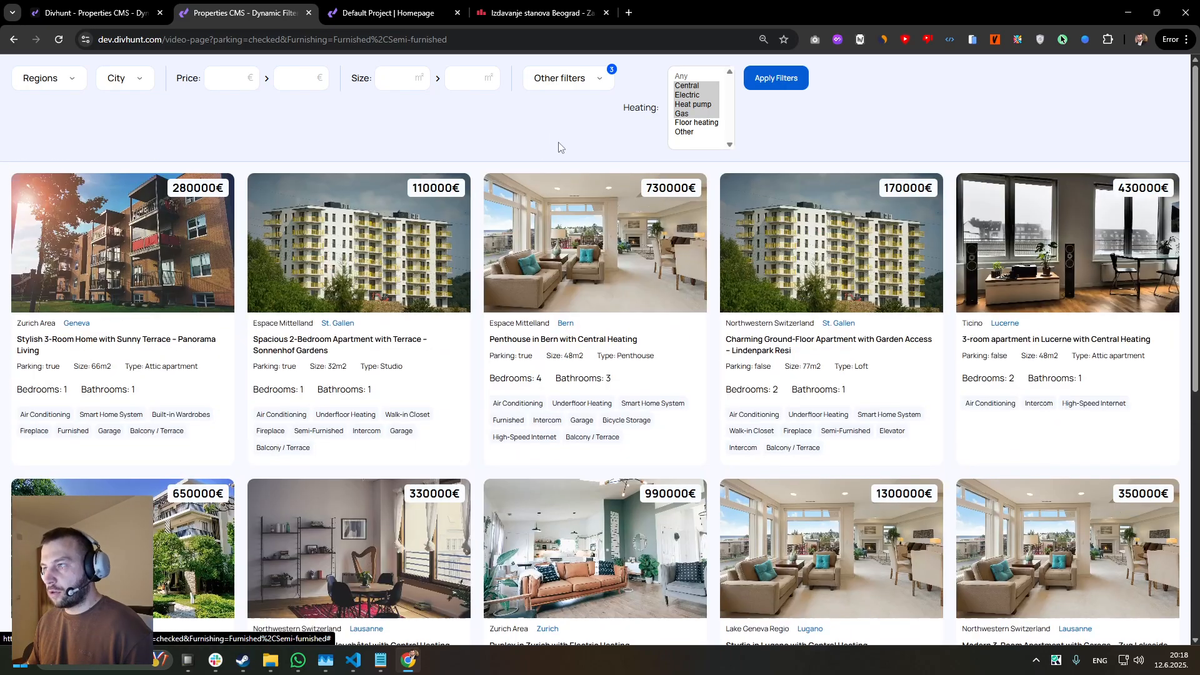
# - Deselect Gas, Heat pump and Electric in the Heating filter and reapply it with only Central
pyautogui.keyDown('ctrl'); pyautogui.click(681, 115); pyautogui.keyUp('ctrl')
pyautogui.keyDown('ctrl'); pyautogui.click(687, 106); pyautogui.keyUp('ctrl')
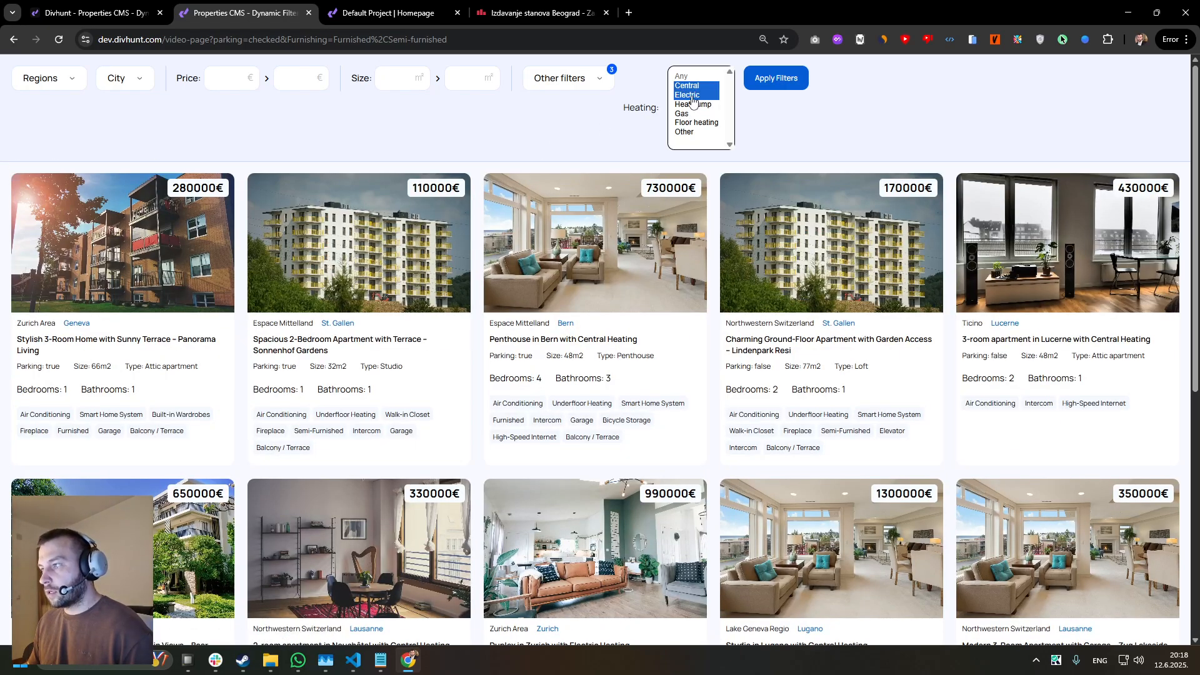
pyautogui.keyDown('ctrl'); pyautogui.click(689, 96); pyautogui.keyUp('ctrl')
pyautogui.click(767, 83)
pyautogui.click(712, 89)
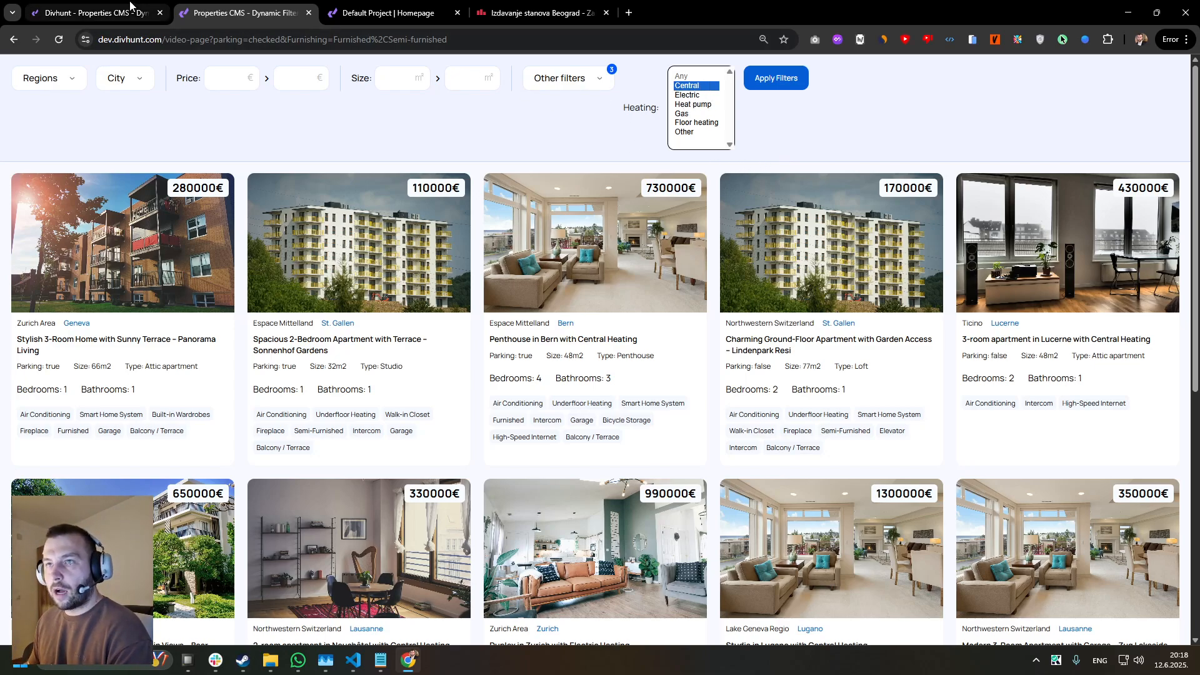
# - In the builder, open the Property Item's heating-type dynamic filter and change its field type to Multi-Select
pyautogui.click(94, 13)
pyautogui.scroll(-1, 511, 268)
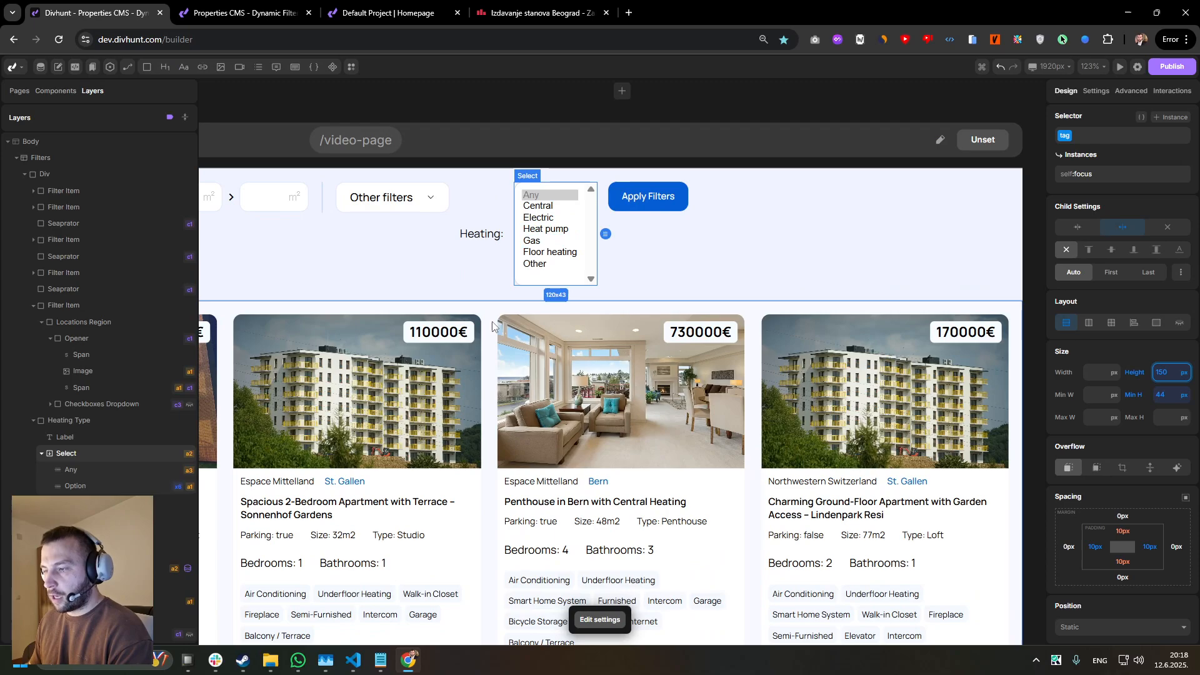
pyautogui.click(500, 331)
pyautogui.press('Escape')
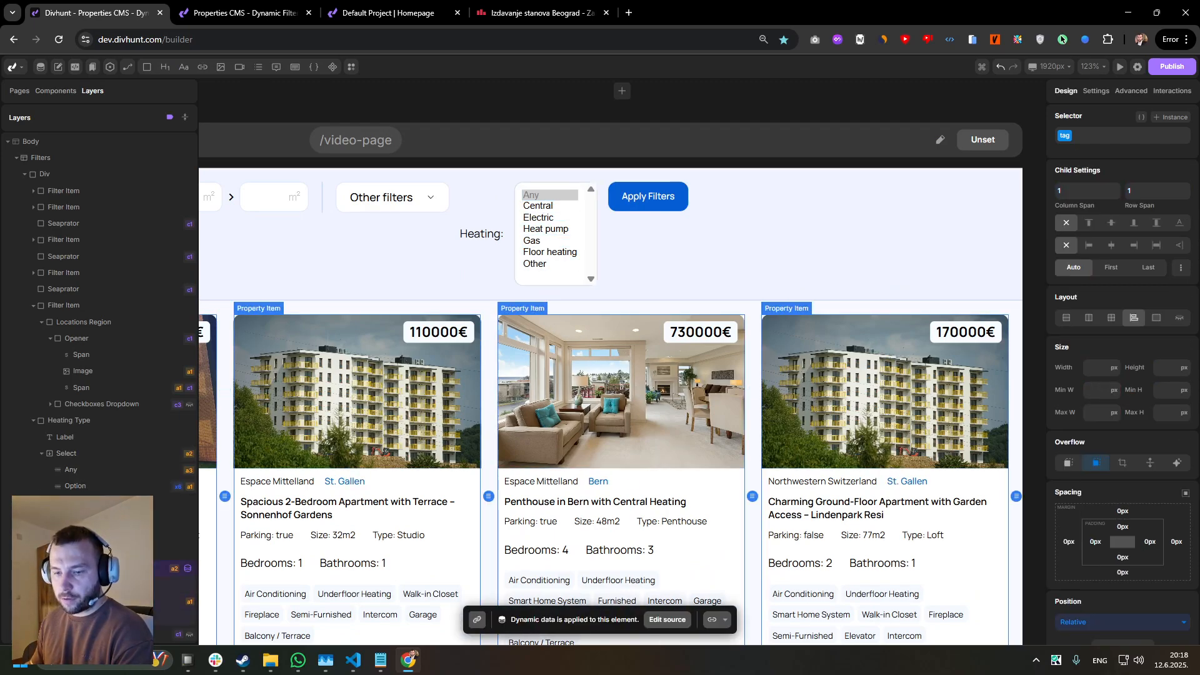
pyautogui.click(1132, 91)
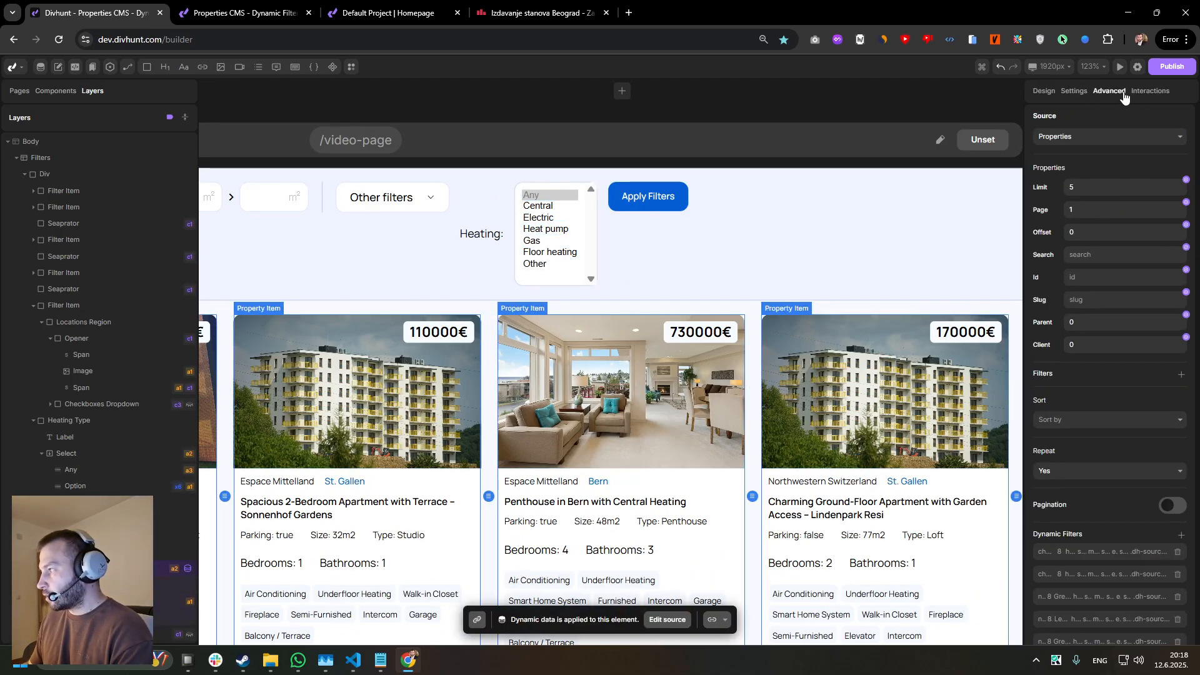
pyautogui.scroll(-5, 1064, 394)
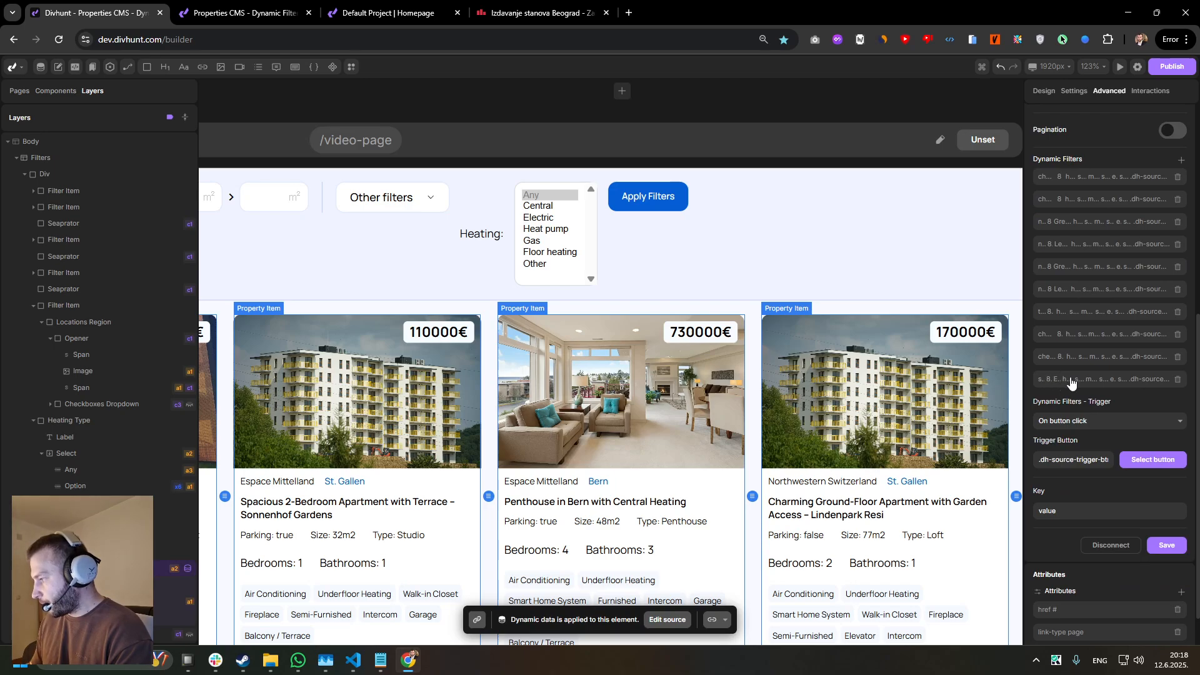
pyautogui.click(1057, 380)
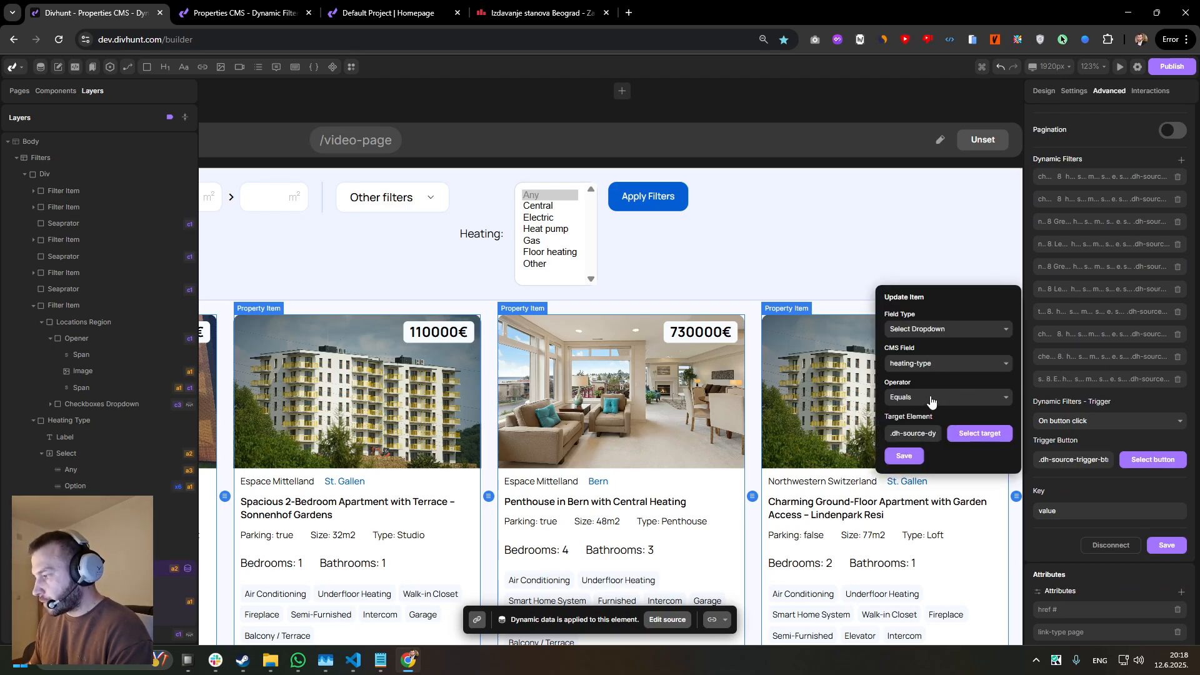
pyautogui.click(934, 337)
pyautogui.click(925, 454)
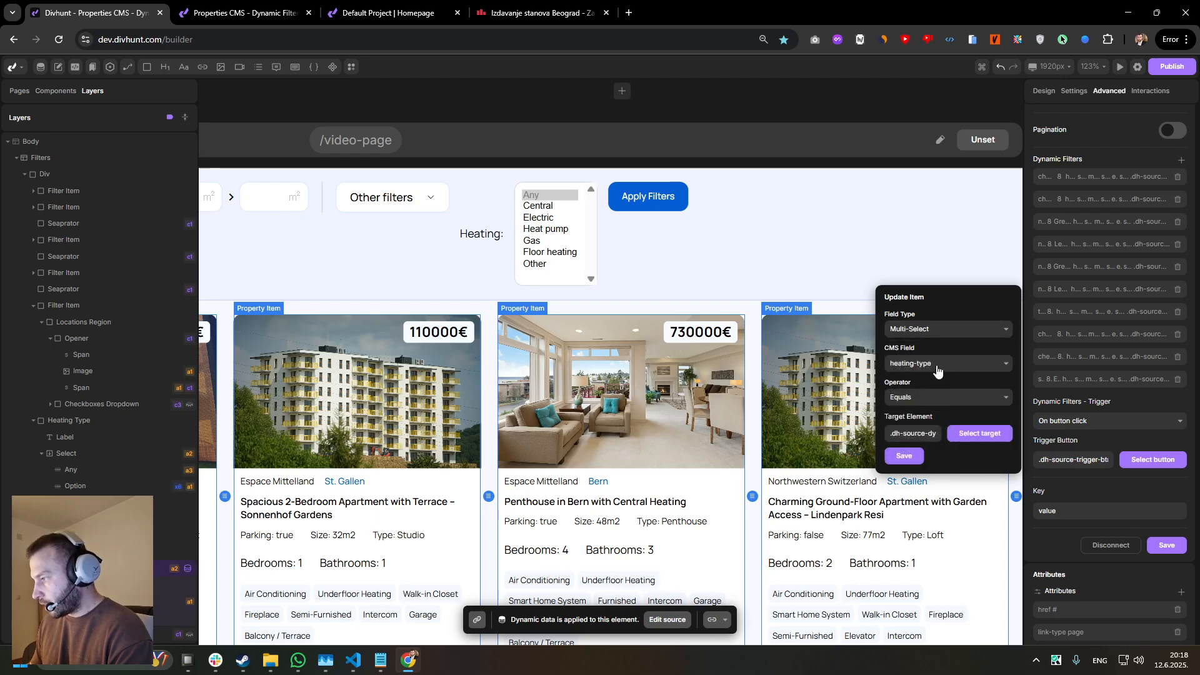
# - Set the heating-type filter's operator to In and save the filter
pyautogui.click(936, 361)
pyautogui.click(936, 359)
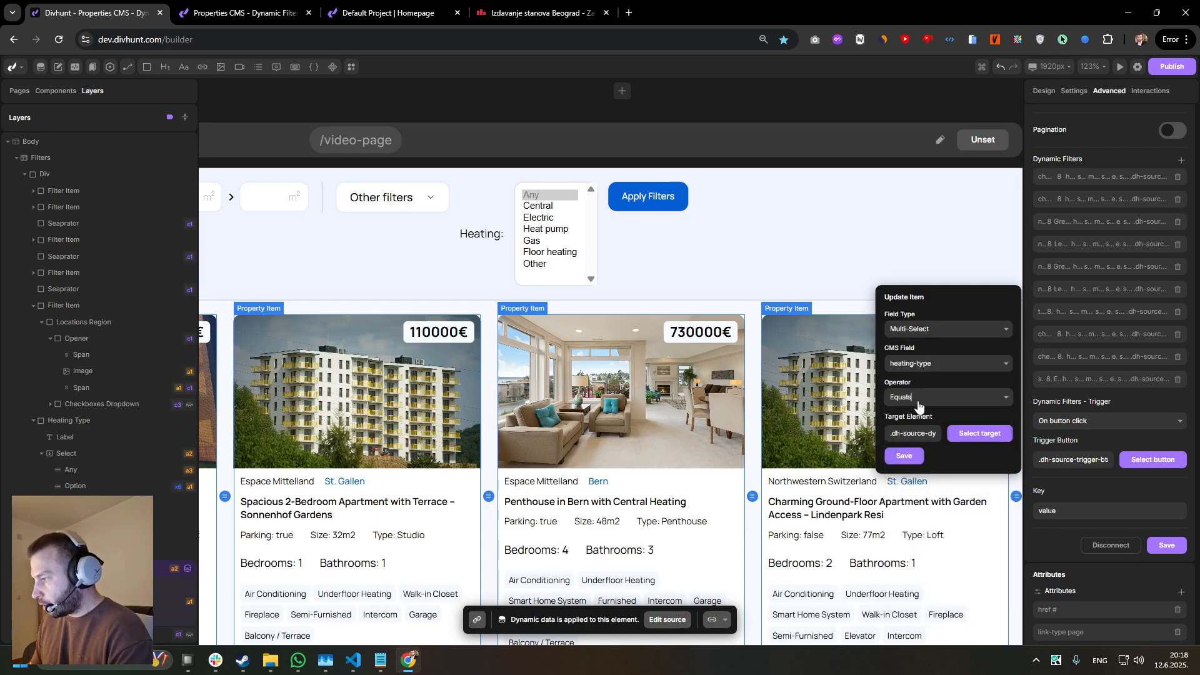
pyautogui.click(921, 402)
pyautogui.scroll(-3, 919, 488)
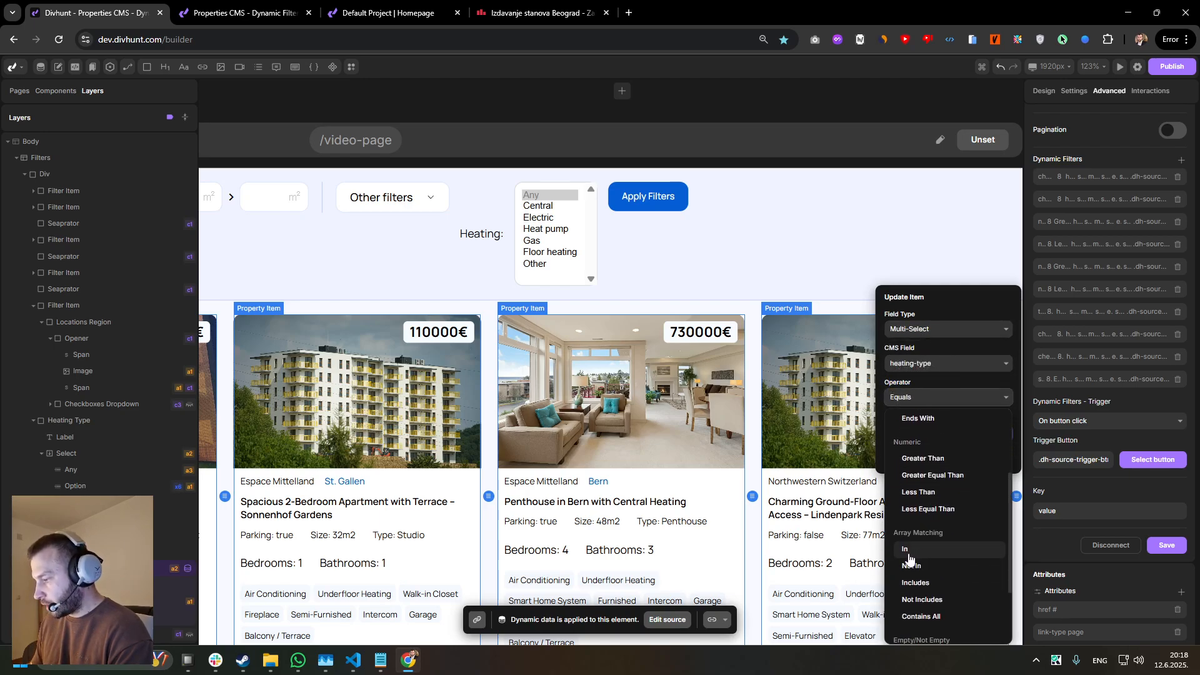
pyautogui.click(944, 550)
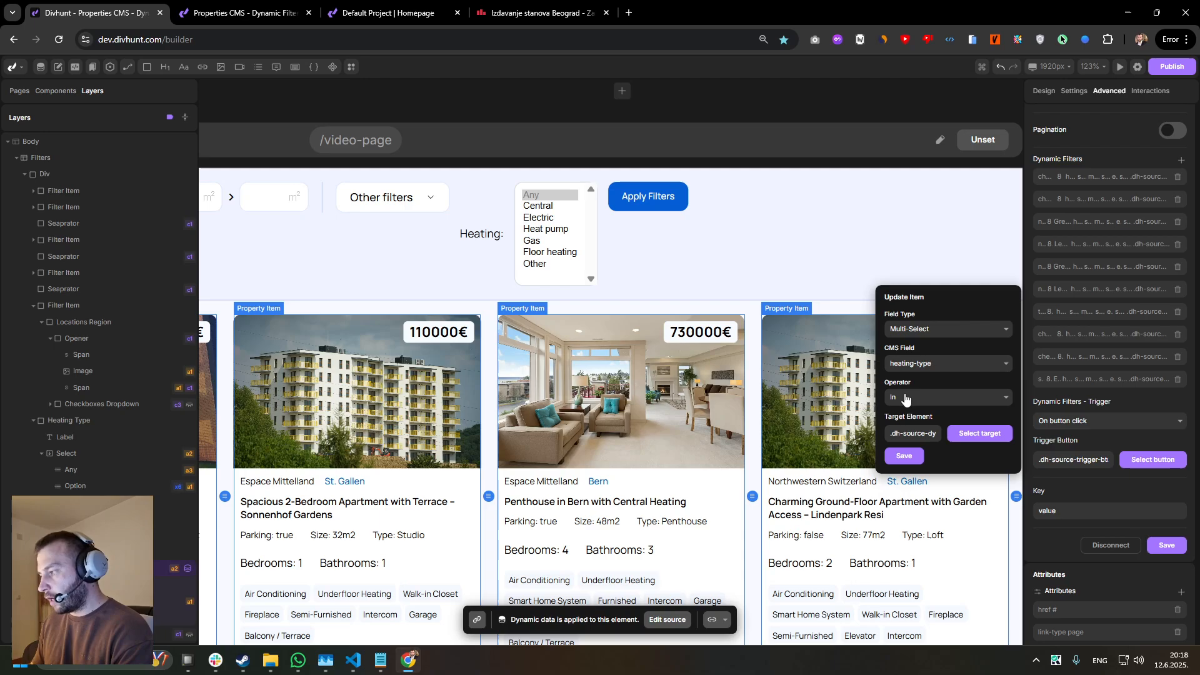
pyautogui.click(904, 456)
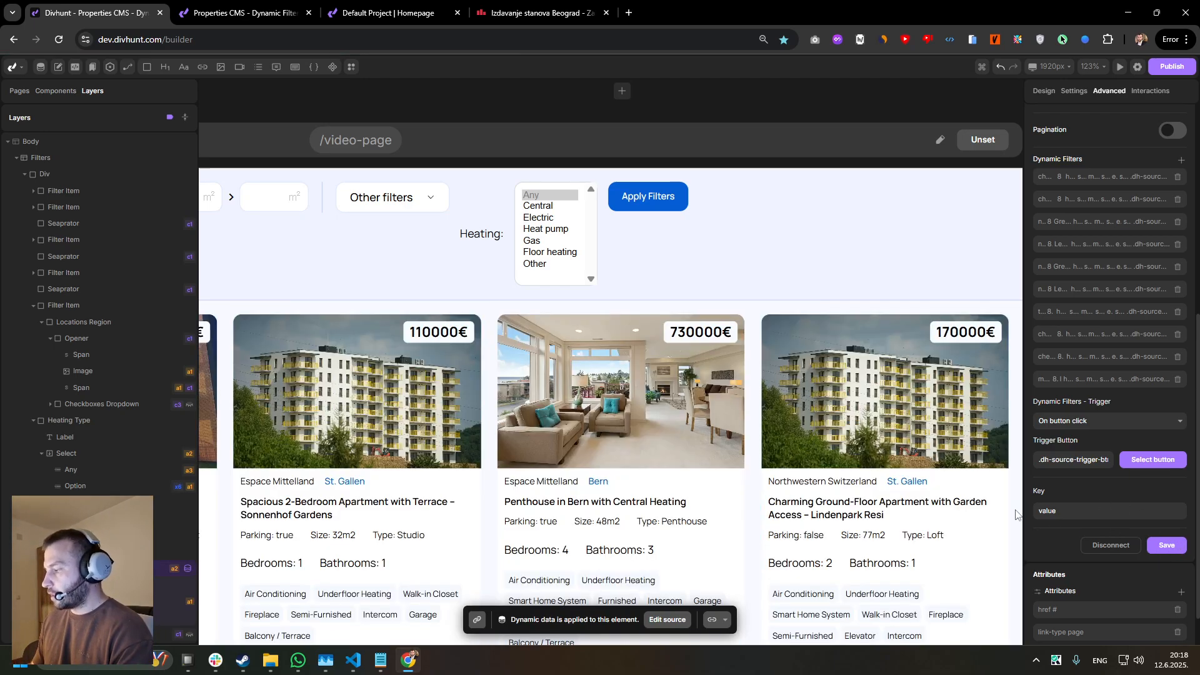
# - Reload the listing and test the Heating filter with Heat pump and Gas, then with Electric added
pyautogui.click(293, 14)
pyautogui.hotkey('ctrl', 'r')
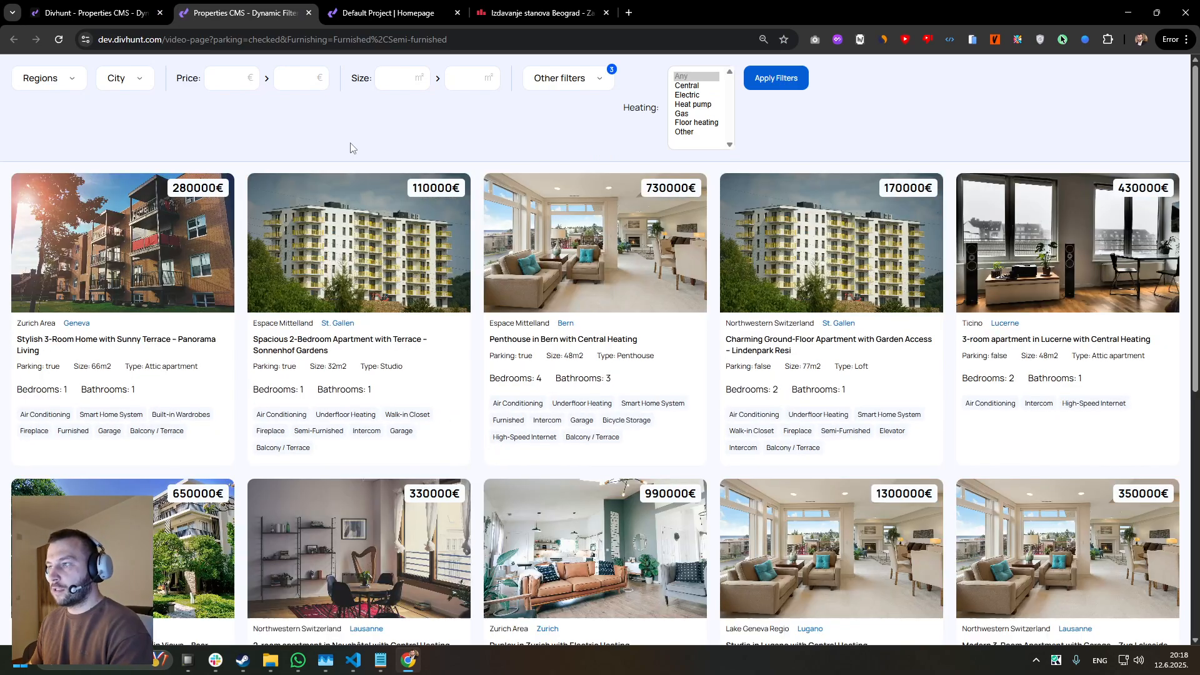
pyautogui.click(693, 104)
pyautogui.keyDown('ctrl'); pyautogui.click(683, 114); pyautogui.keyUp('ctrl')
pyautogui.click(773, 78)
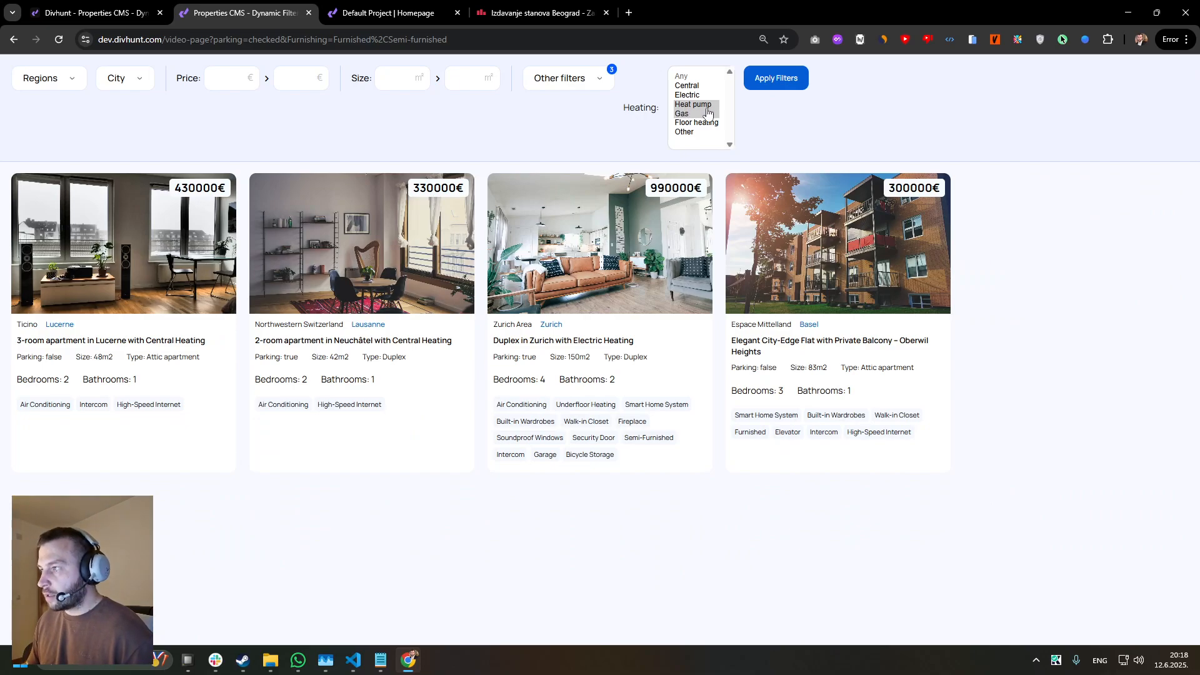
pyautogui.keyDown('ctrl'); pyautogui.click(688, 95); pyautogui.keyUp('ctrl')
pyautogui.click(776, 78)
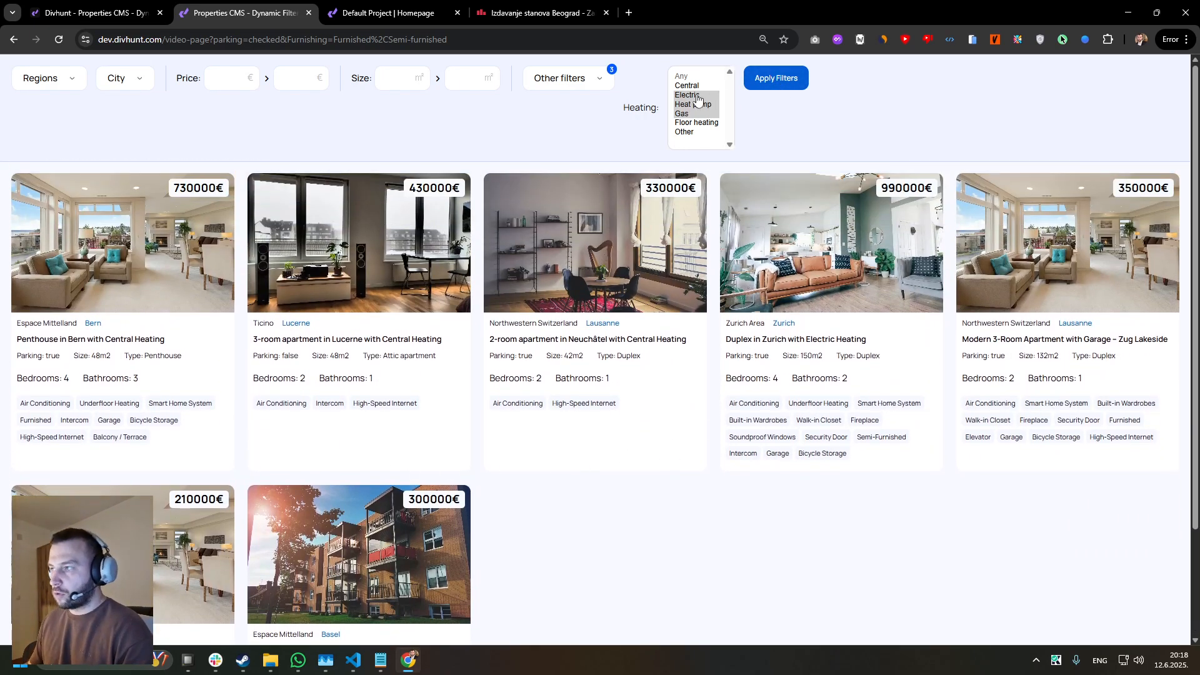
# - Look up the Pretty Forms plugin in the site's plugin list and return to the page builder
pyautogui.click(150, 11)
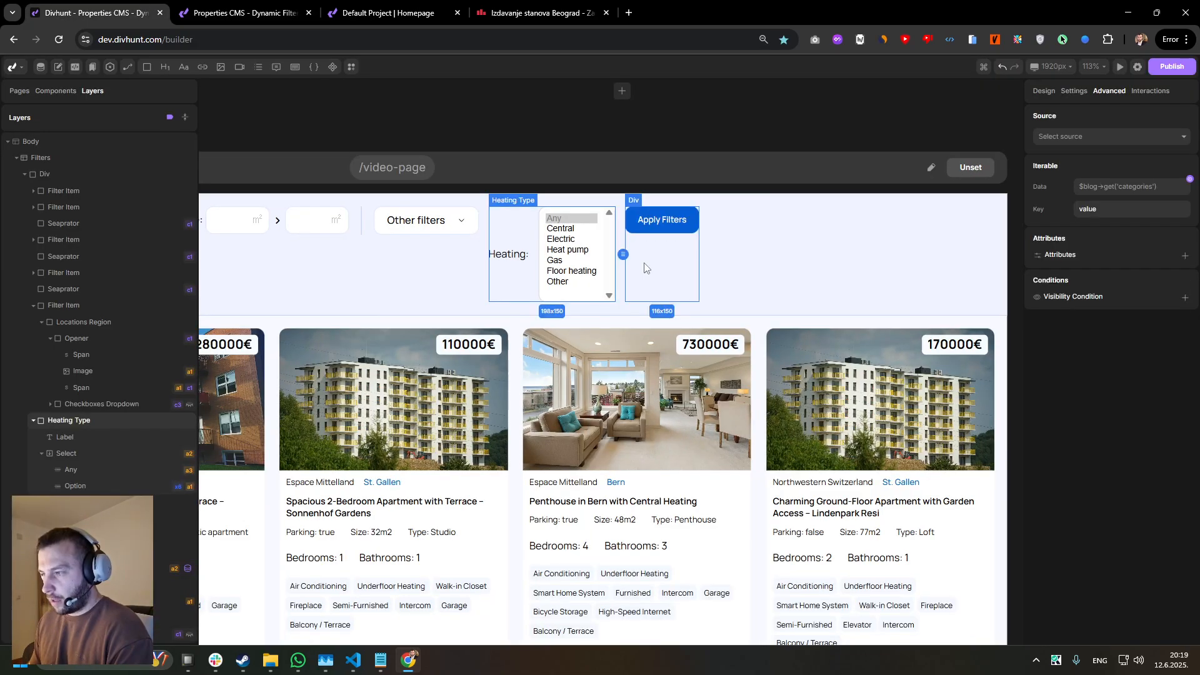
pyautogui.click(1137, 67)
pyautogui.click(48, 418)
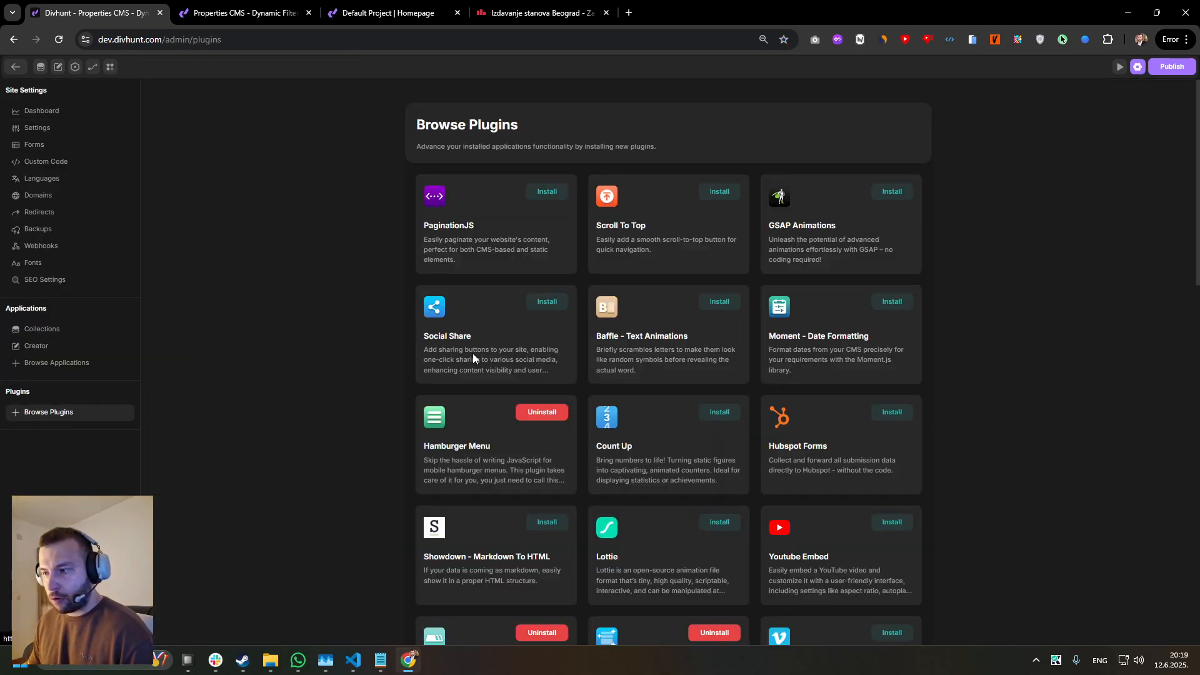
pyautogui.scroll(-6, 473, 354)
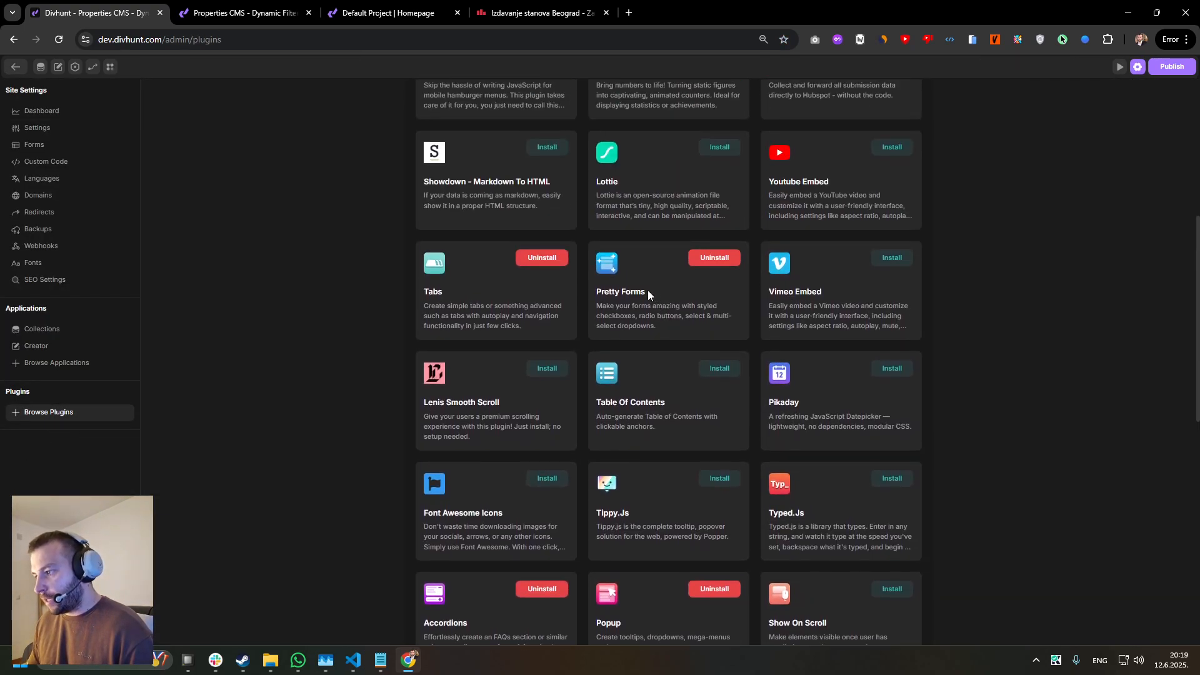
pyautogui.click(1138, 66)
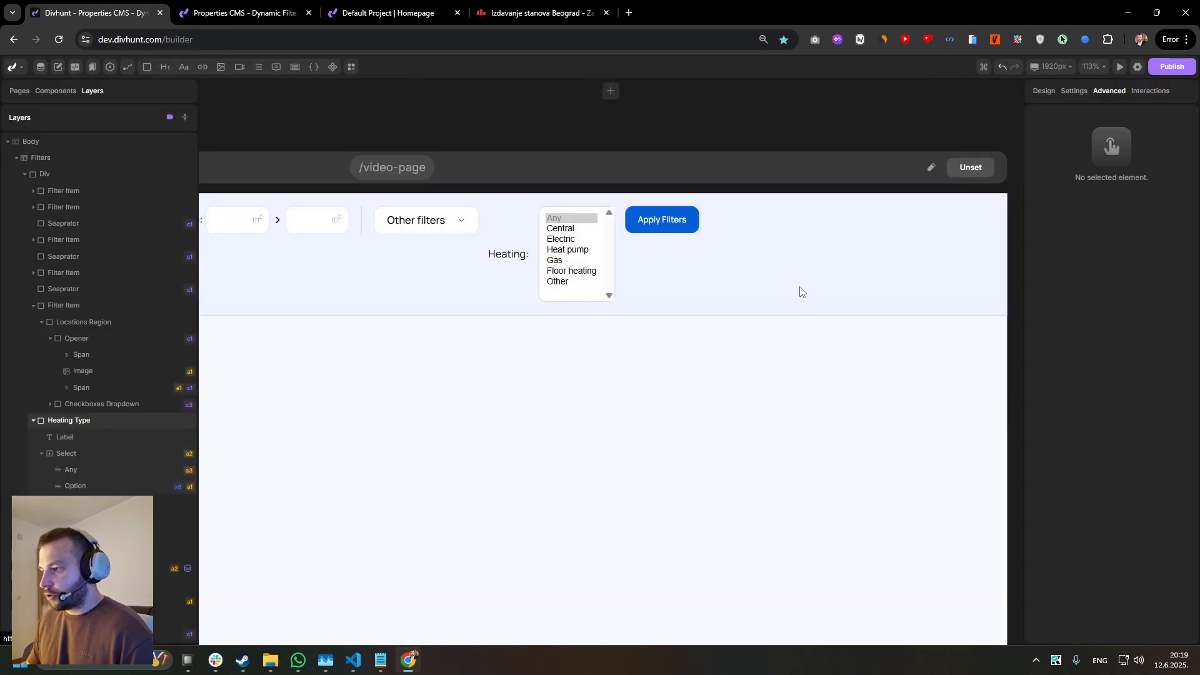
# - Apply the Pretty Forms transform to the Heating Type element in the filter bar
pyautogui.click(514, 257)
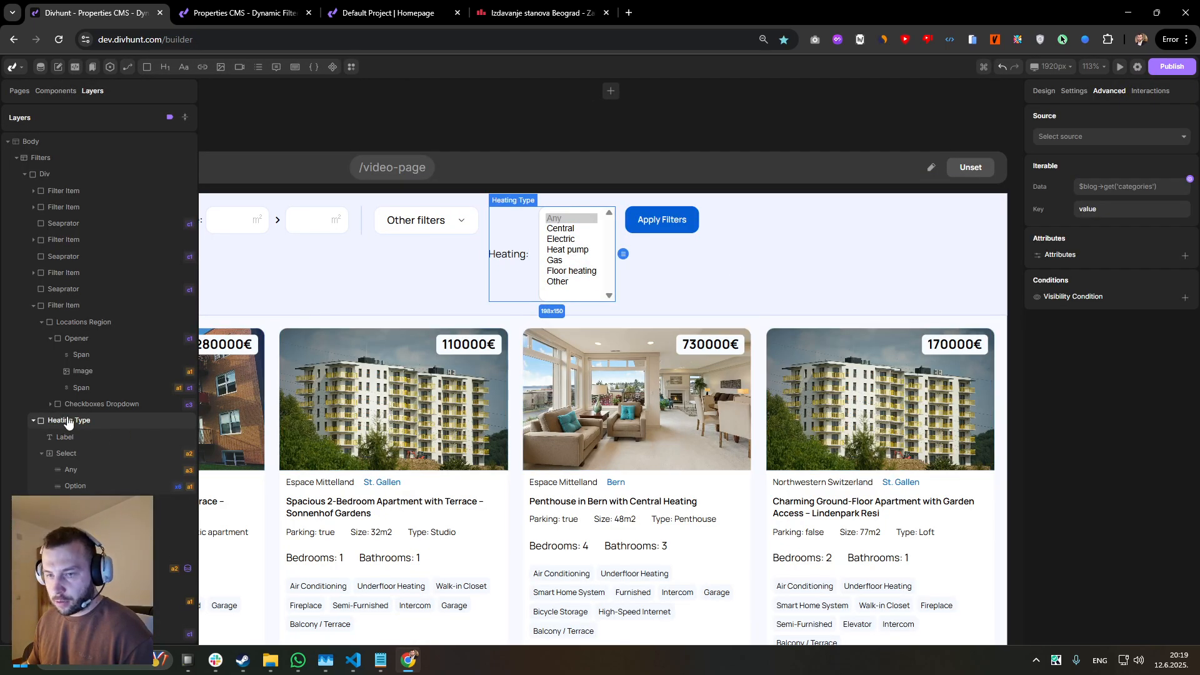
pyautogui.click(1073, 91)
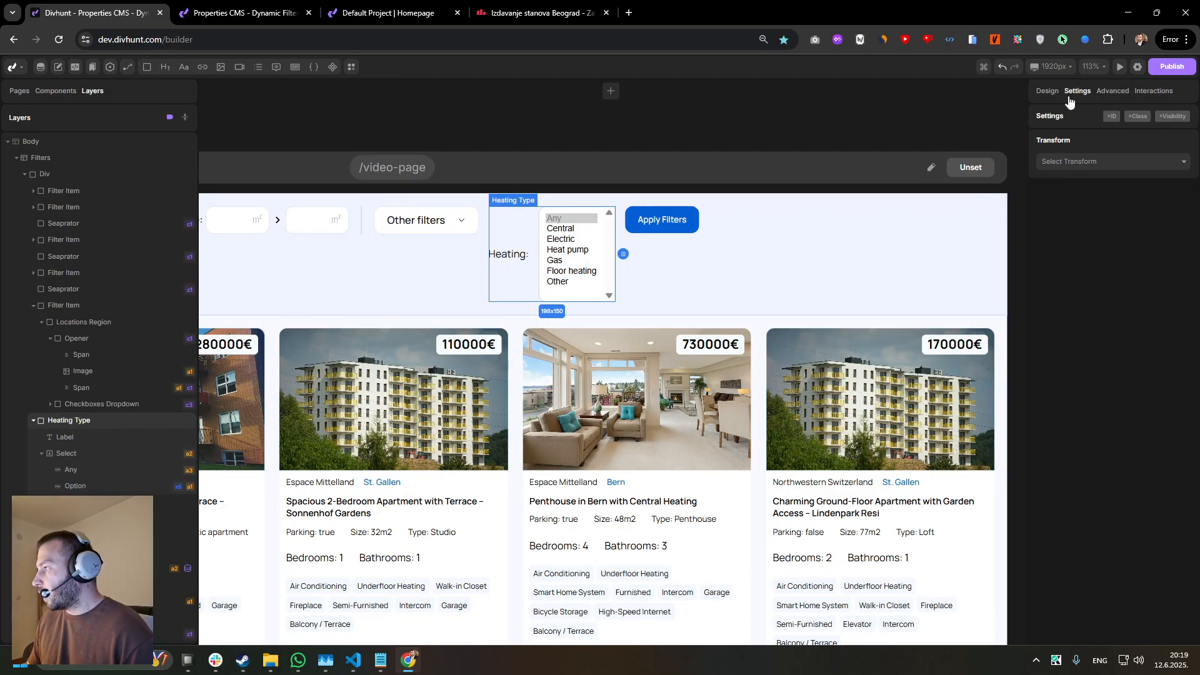
pyautogui.click(1078, 162)
pyautogui.click(1072, 220)
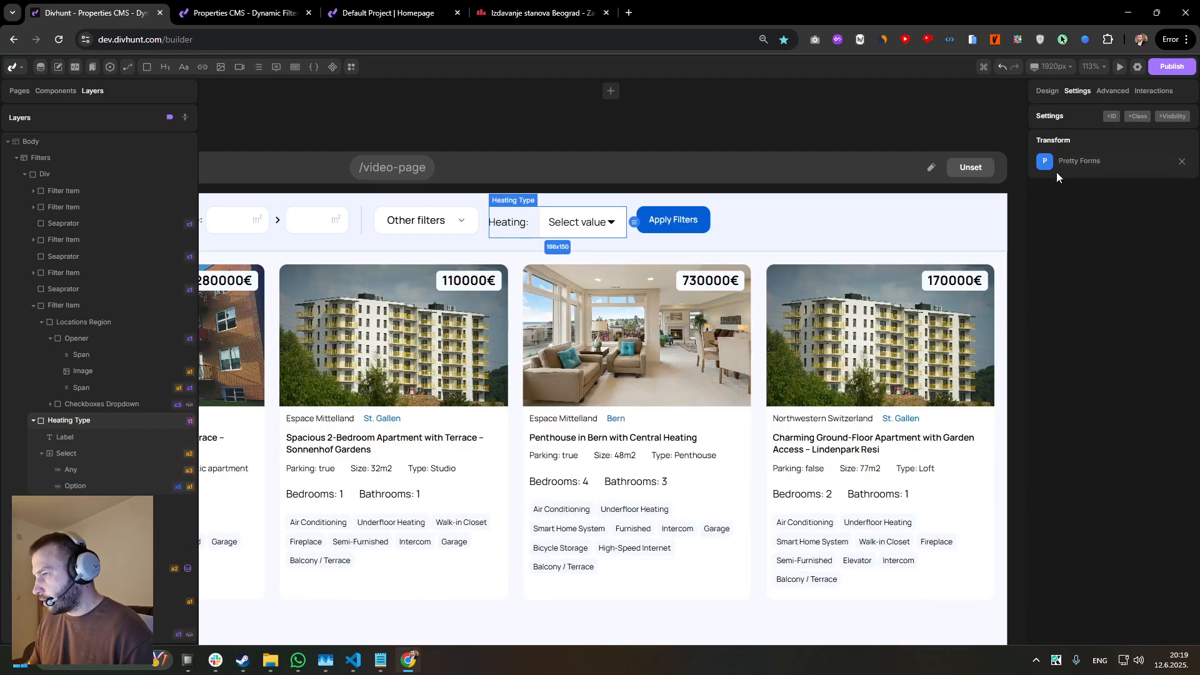
# - Open the Pretty Forms settings and review the select, select dropdown, checkbox and radio styling options
pyautogui.click(1074, 165)
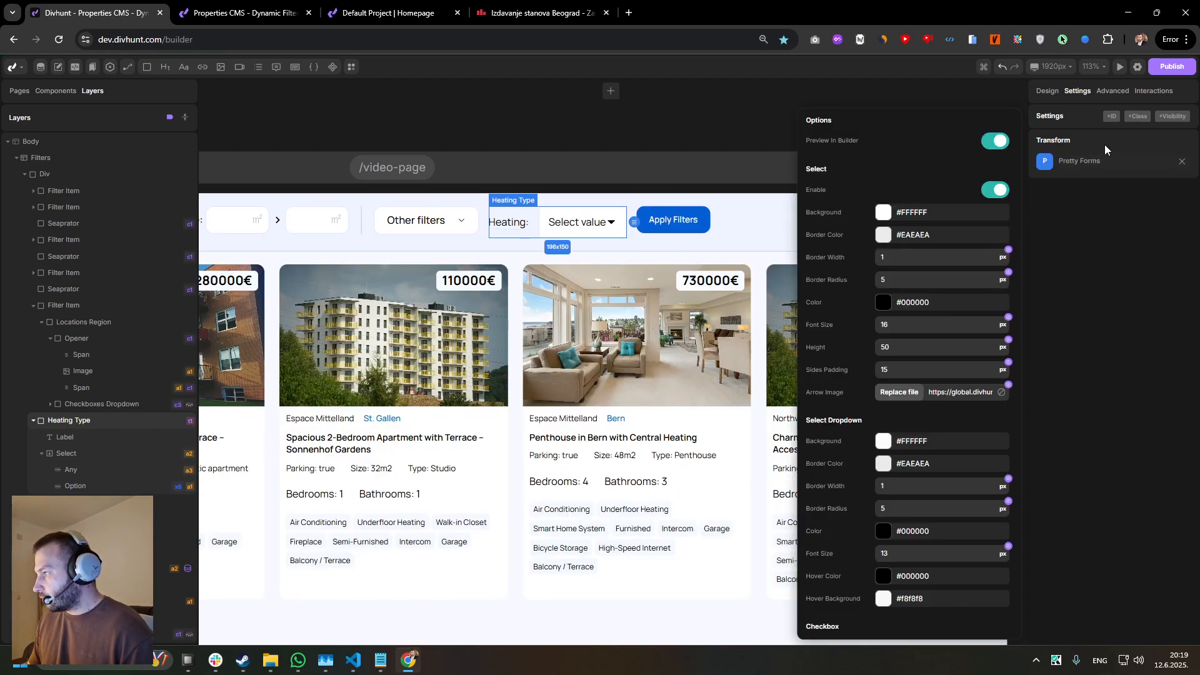
pyautogui.scroll(-3, 869, 230)
pyautogui.scroll(2, 905, 227)
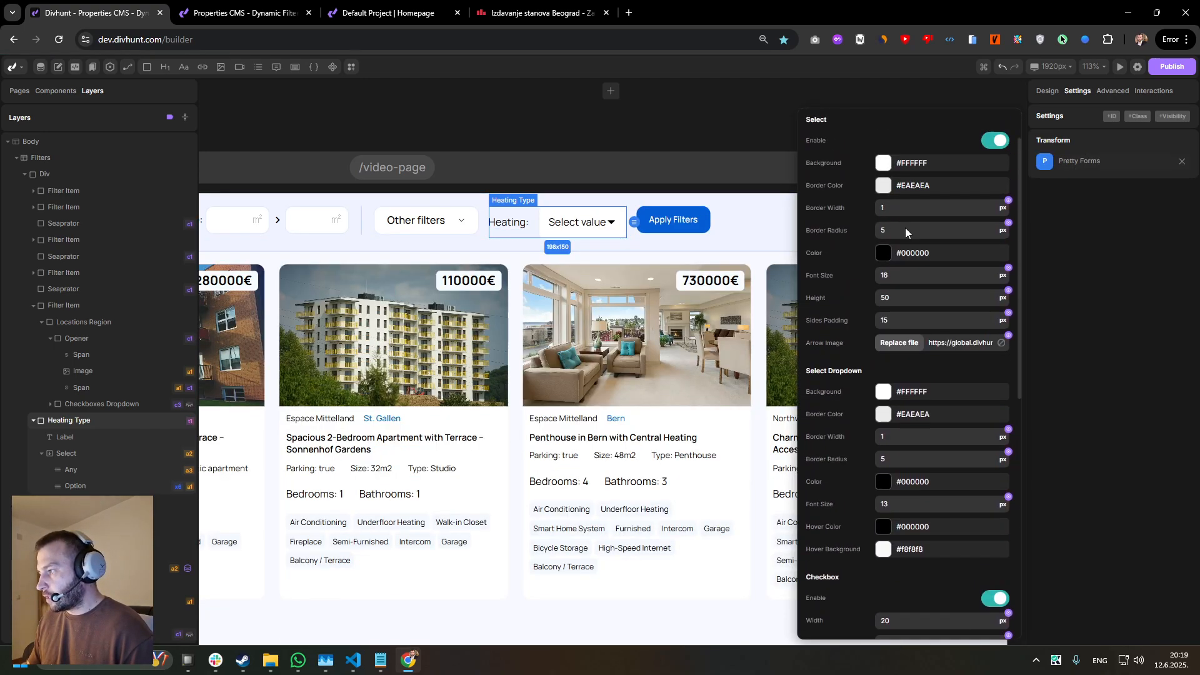
pyautogui.scroll(1, 905, 228)
pyautogui.scroll(-3, 925, 235)
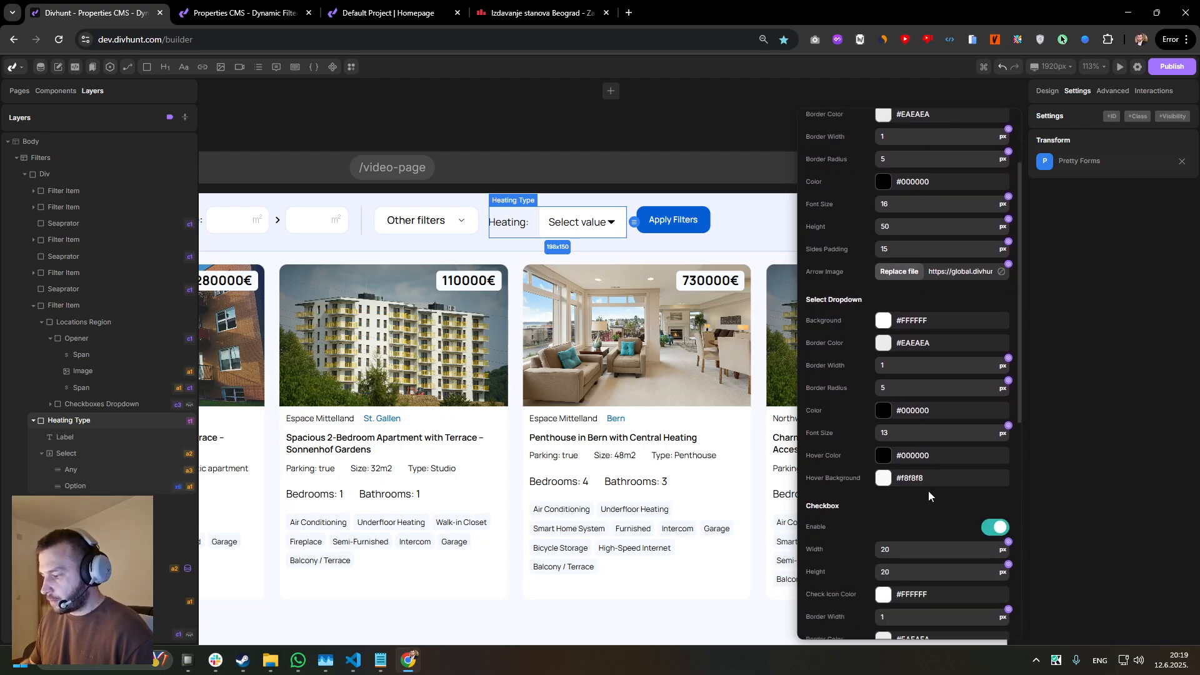
pyautogui.scroll(3, 937, 254)
pyautogui.scroll(-8, 957, 250)
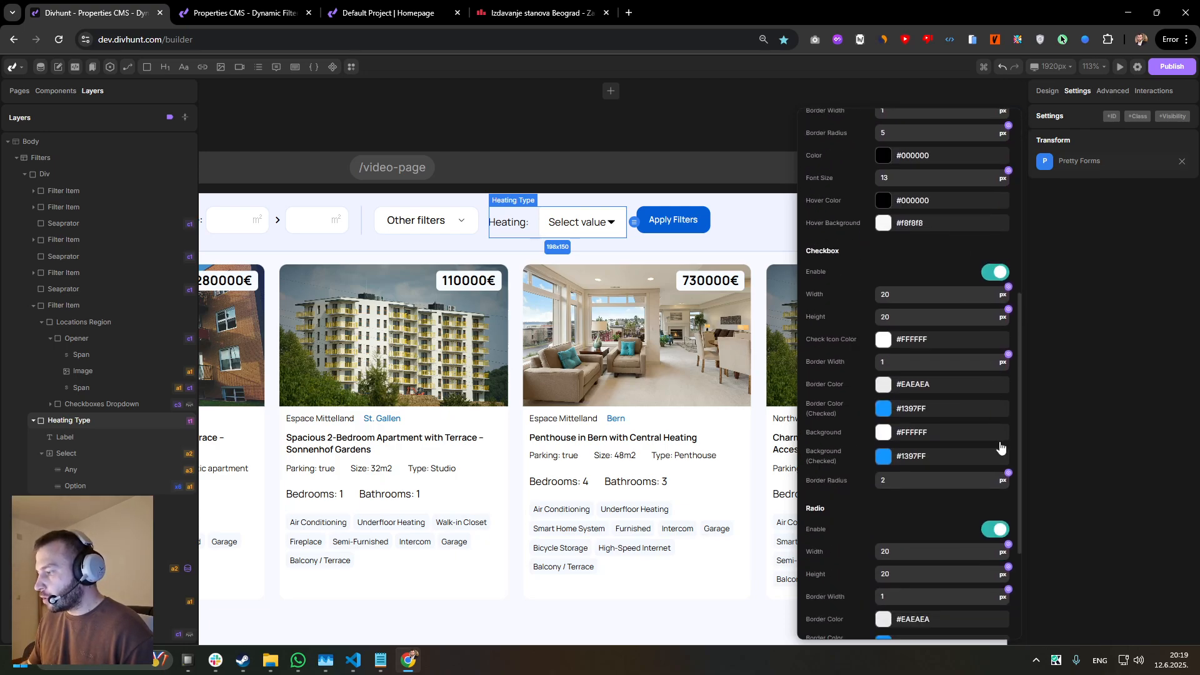
pyautogui.click(991, 623)
# - Reload the listing page and test the restyled Heating filter with Central, Electric, Heat pump and Gas applied
pyautogui.click(243, 13)
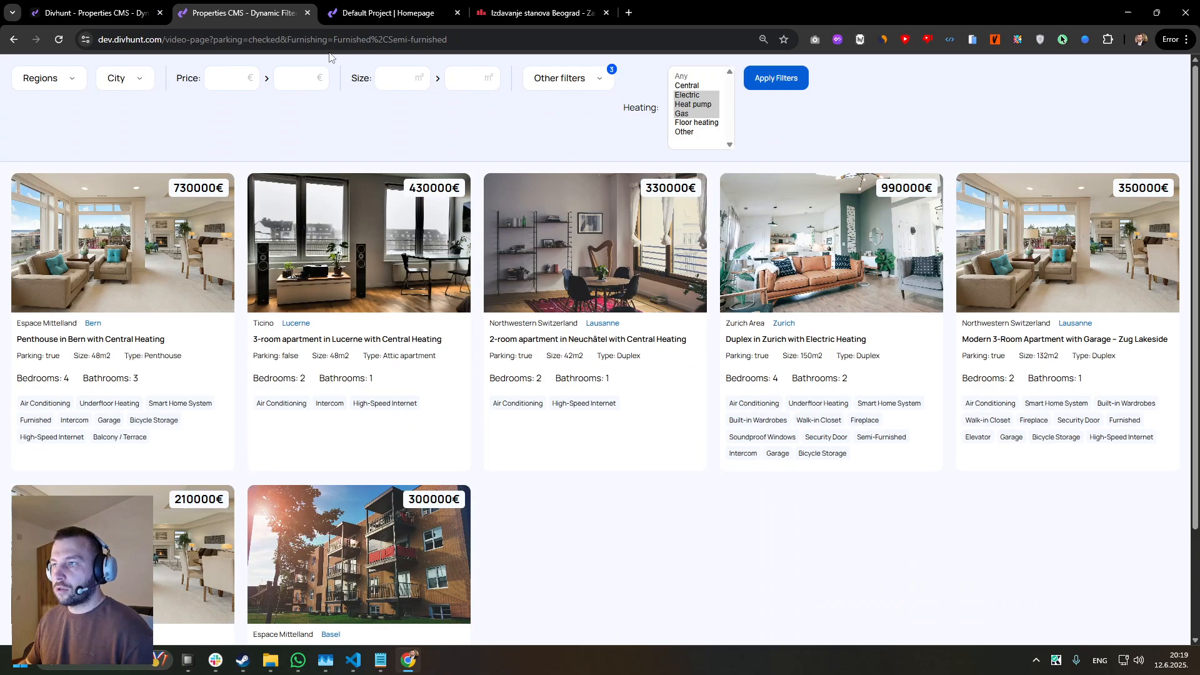
pyautogui.press('F5')
pyautogui.click(571, 86)
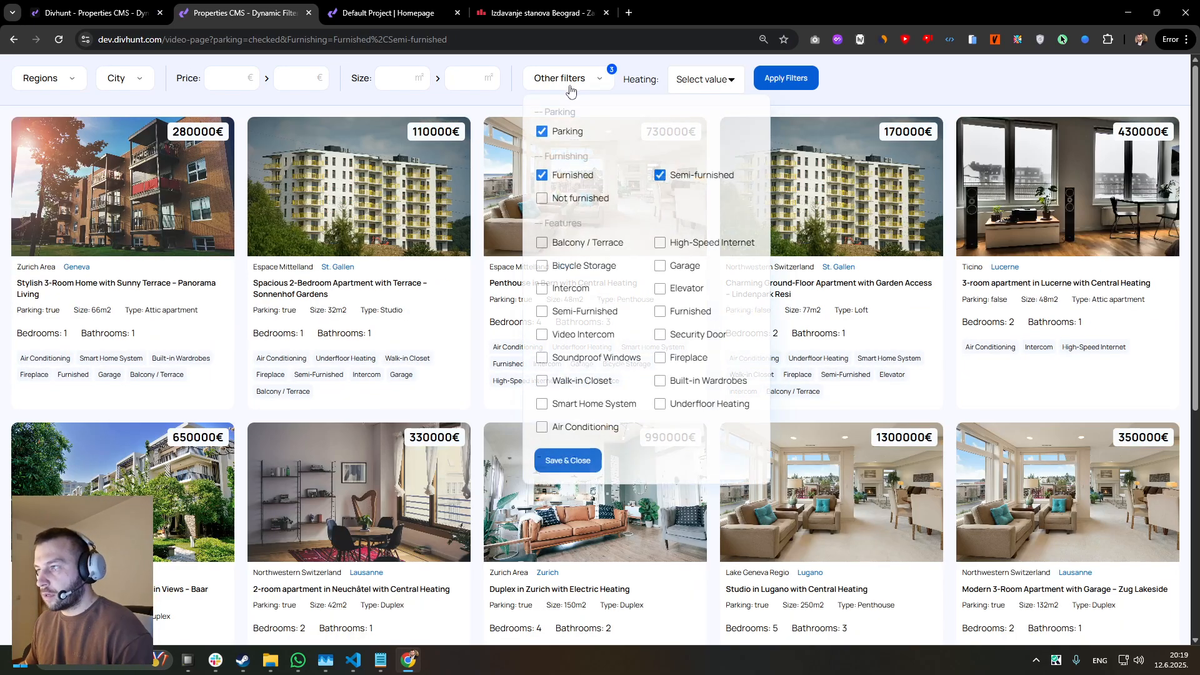
pyautogui.click(709, 84)
pyautogui.click(695, 132)
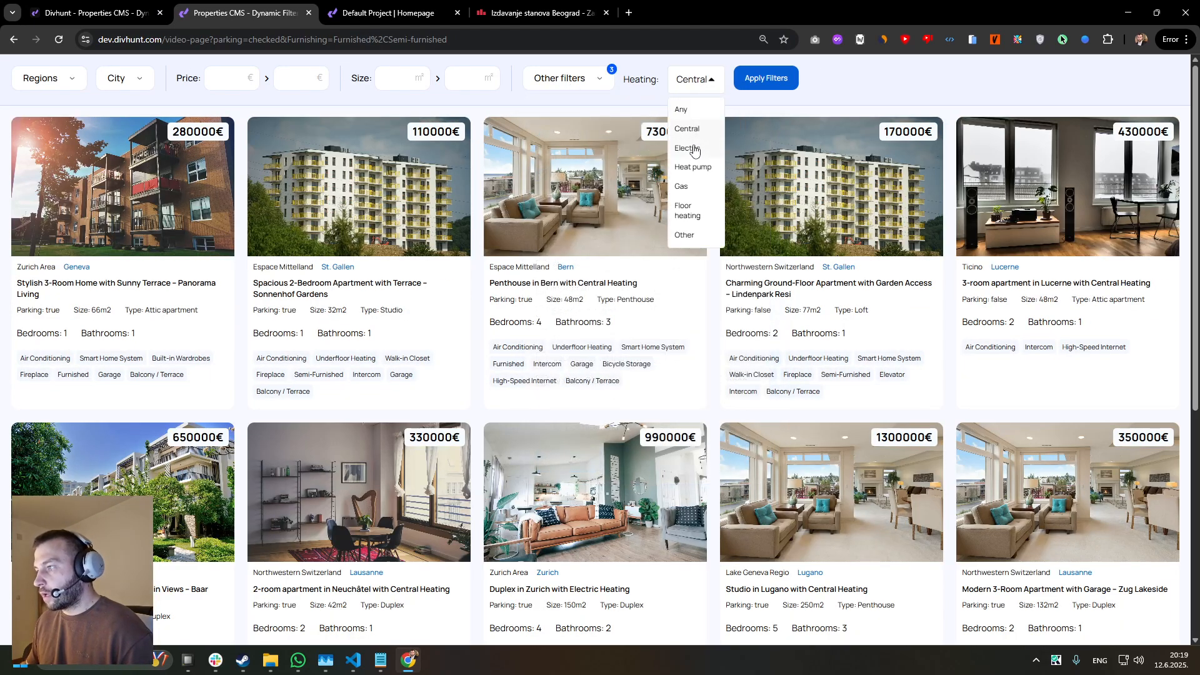
pyautogui.click(695, 168)
pyautogui.click(694, 192)
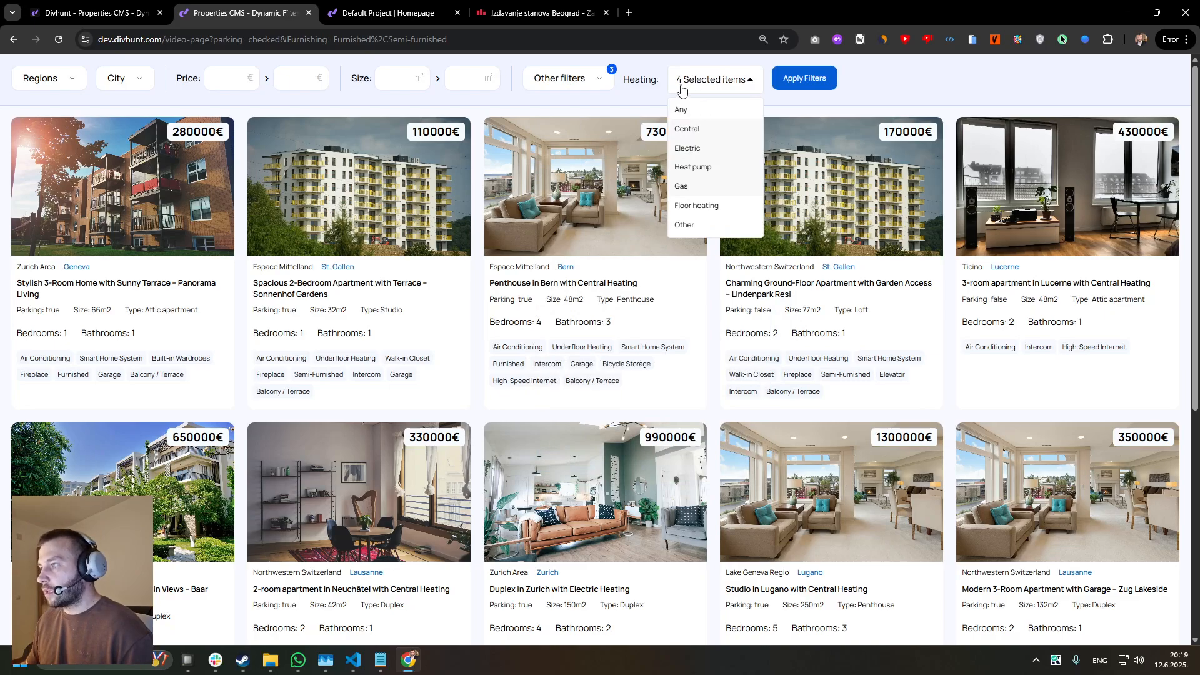
pyautogui.click(806, 86)
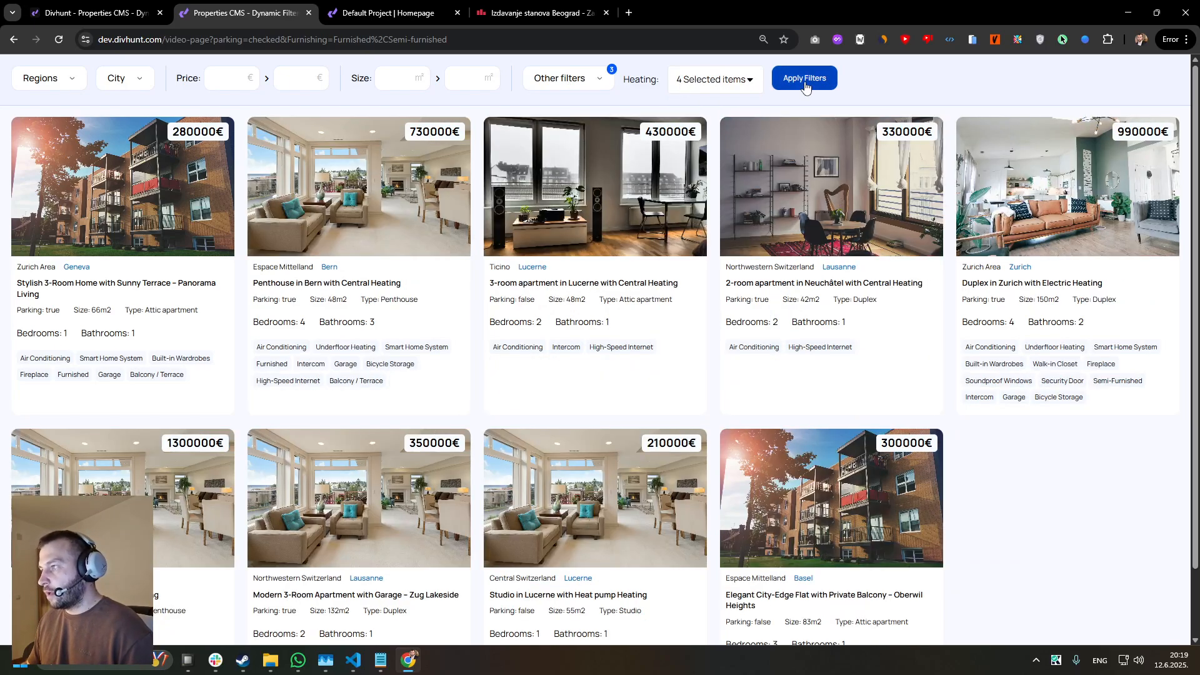
# - Return to the page builder and inspect the heating Select's design settings and its dropdown preview on the canvas
pyautogui.click(94, 13)
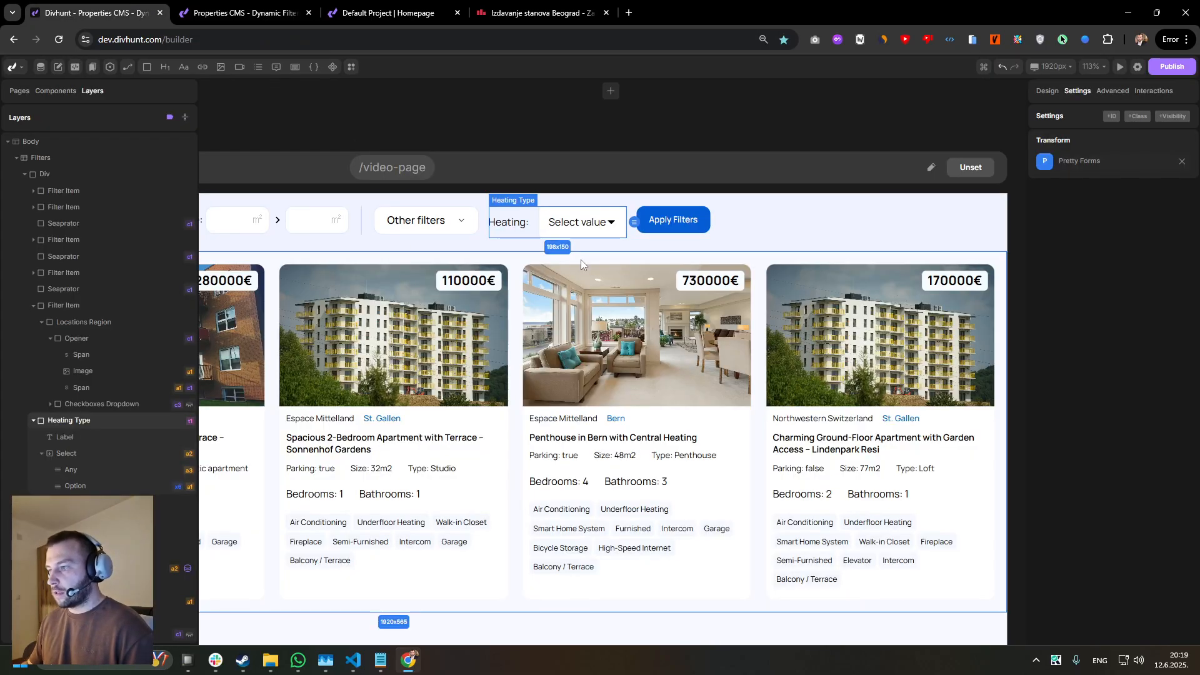
pyautogui.click(588, 219)
pyautogui.click(67, 453)
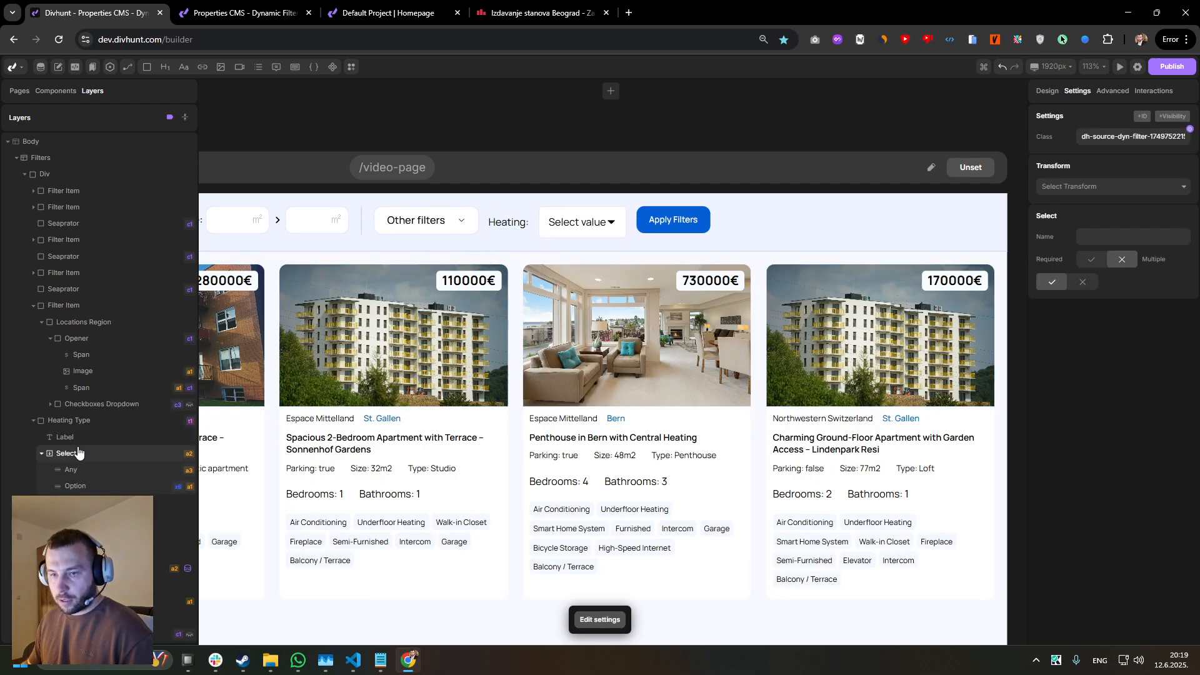
pyautogui.click(1048, 91)
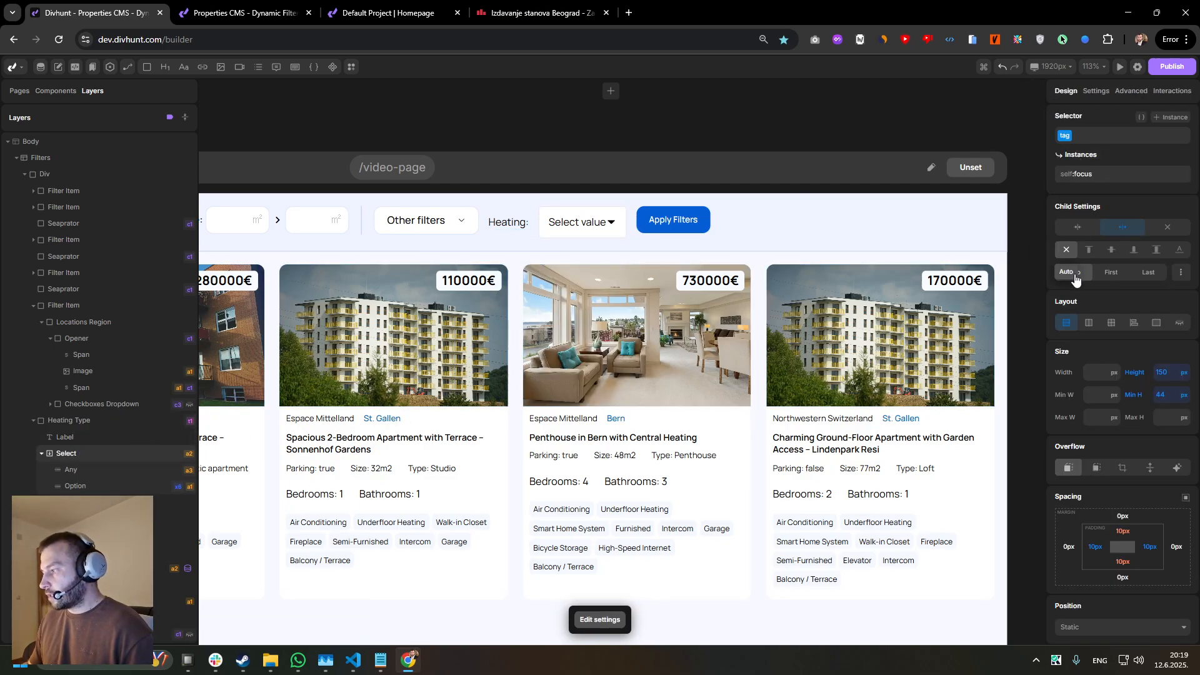
pyautogui.scroll(-2, 1066, 278)
pyautogui.click(580, 231)
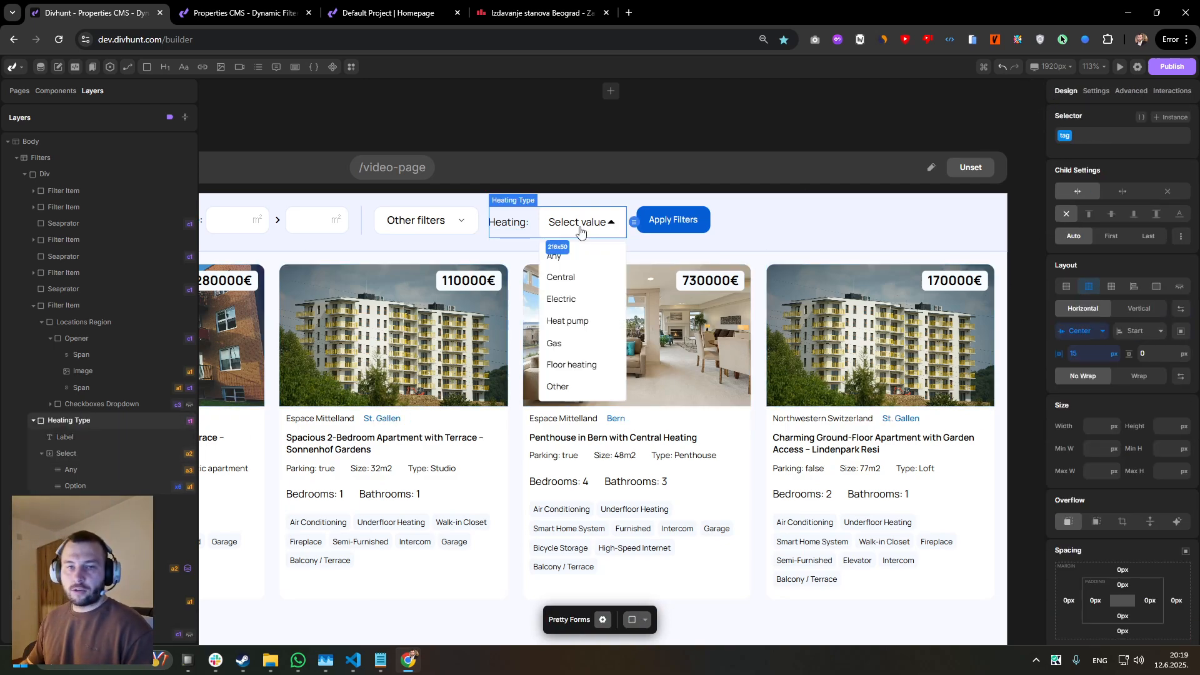
pyautogui.click(512, 246)
pyautogui.scroll(-5, 512, 250)
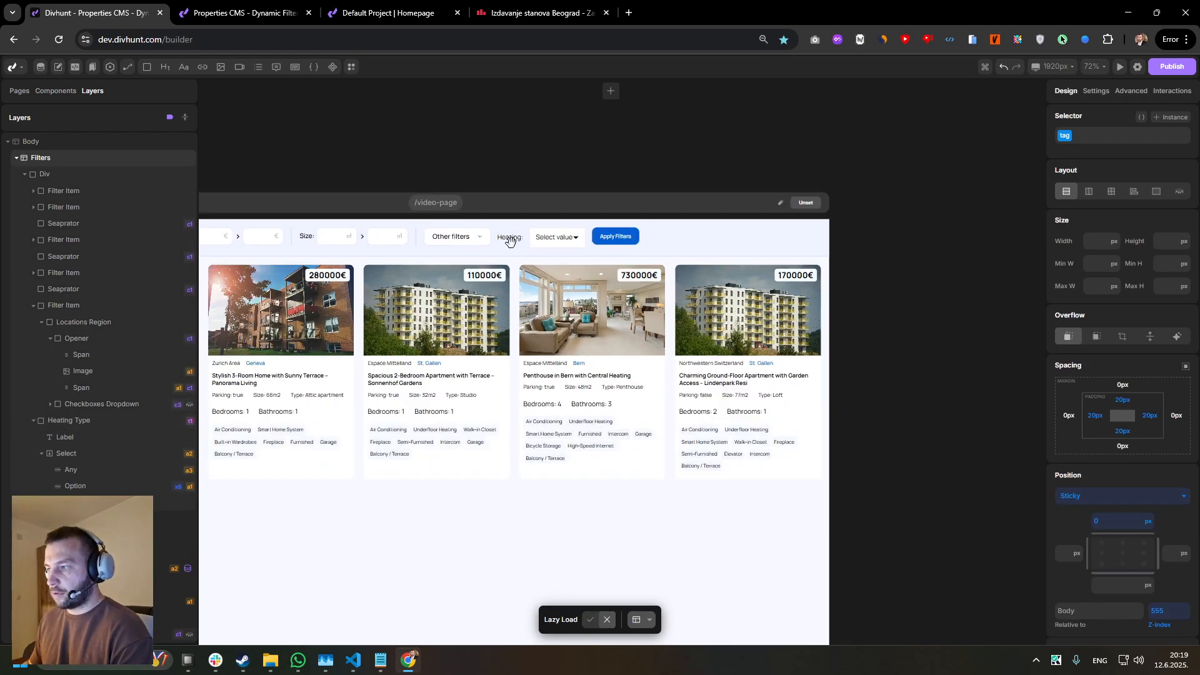
pyautogui.moveTo(500, 269); pyautogui.dragTo(597, 276)
pyautogui.scroll(-2, 648, 275)
pyautogui.scroll(2, 649, 276)
# - Remove the Pretty Forms transform from the Heating Type element
pyautogui.click(631, 260)
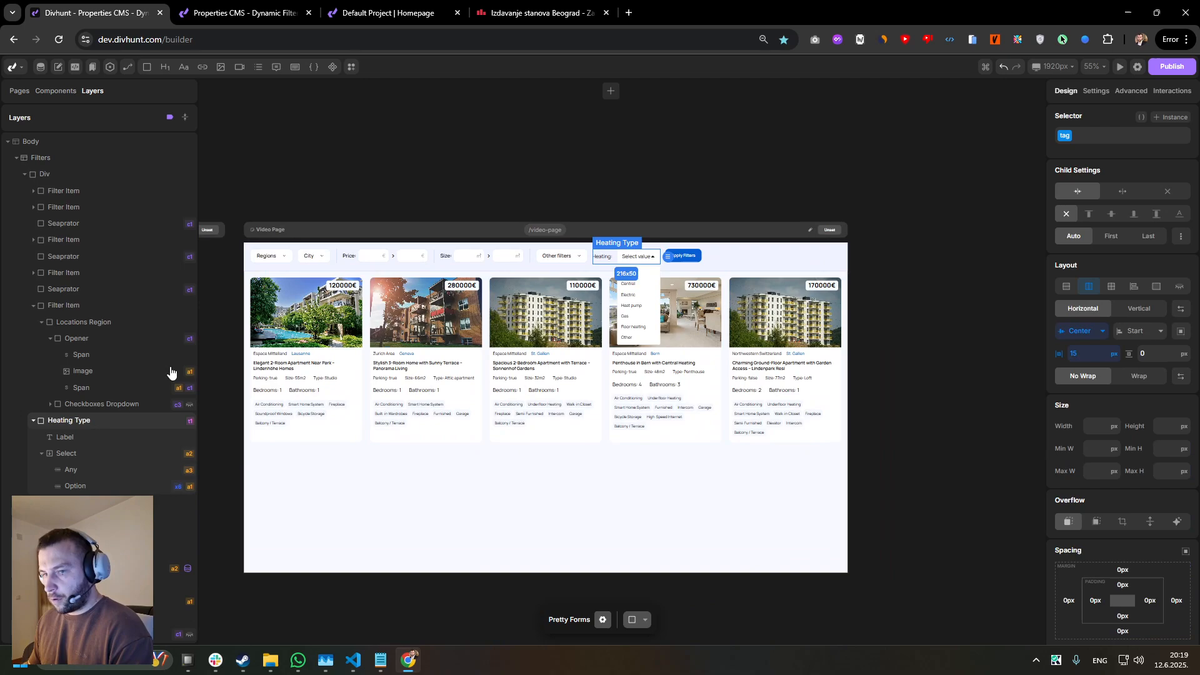
pyautogui.click(63, 305)
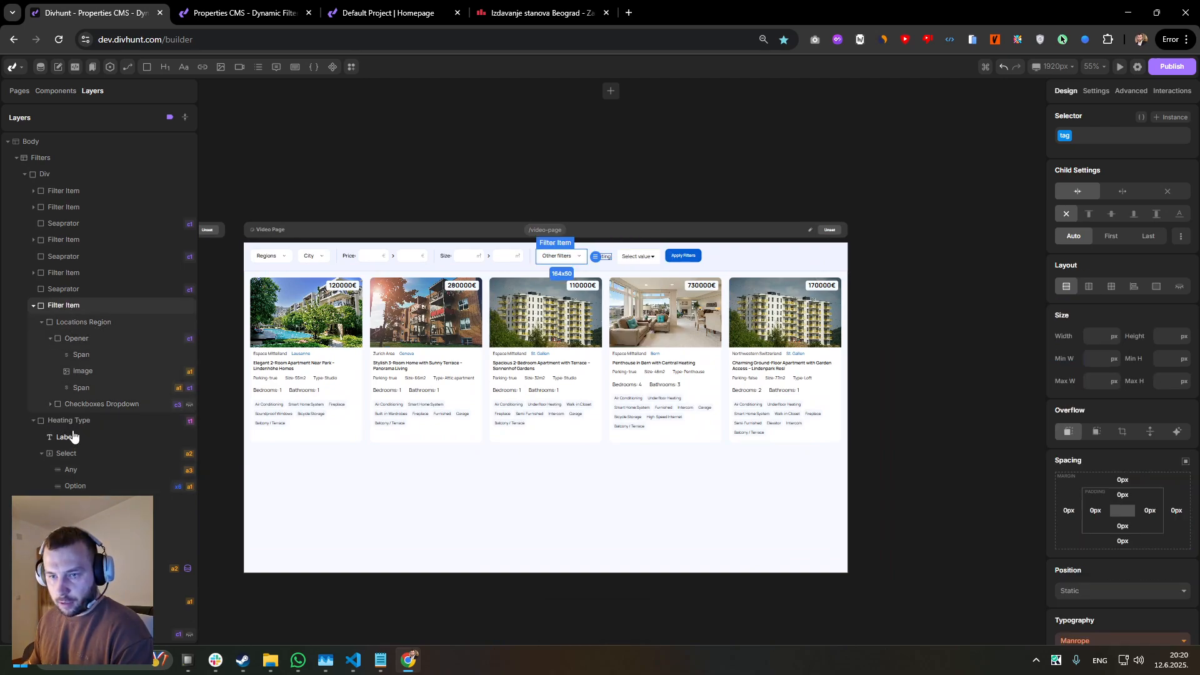
pyautogui.click(63, 420)
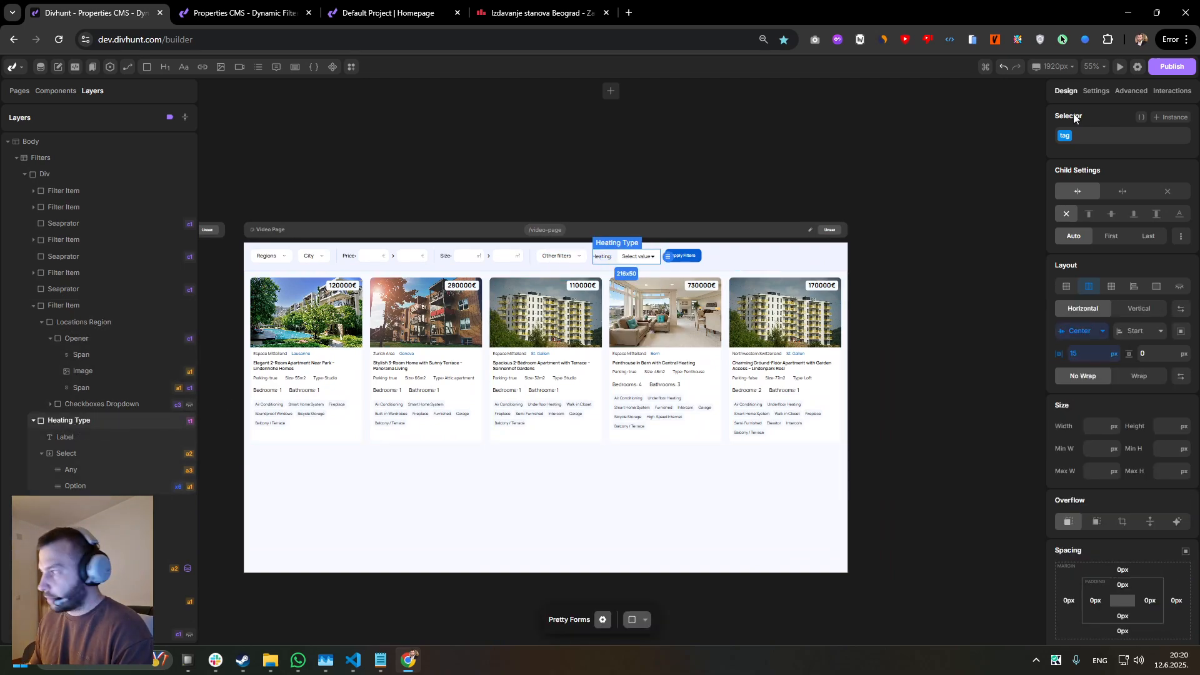
pyautogui.click(1095, 91)
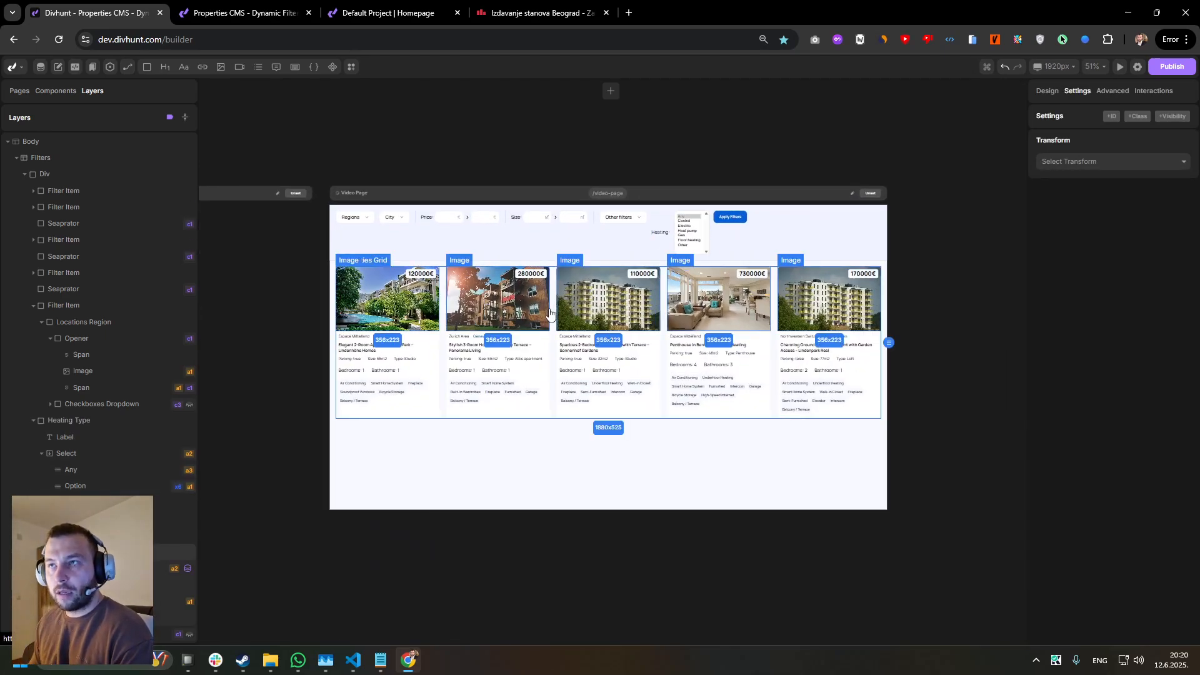
# - Insert an empty div into the Properties section's Wrapper, between the Properties Grid and the Empty State
pyautogui.click(25, 175)
pyautogui.click(25, 207)
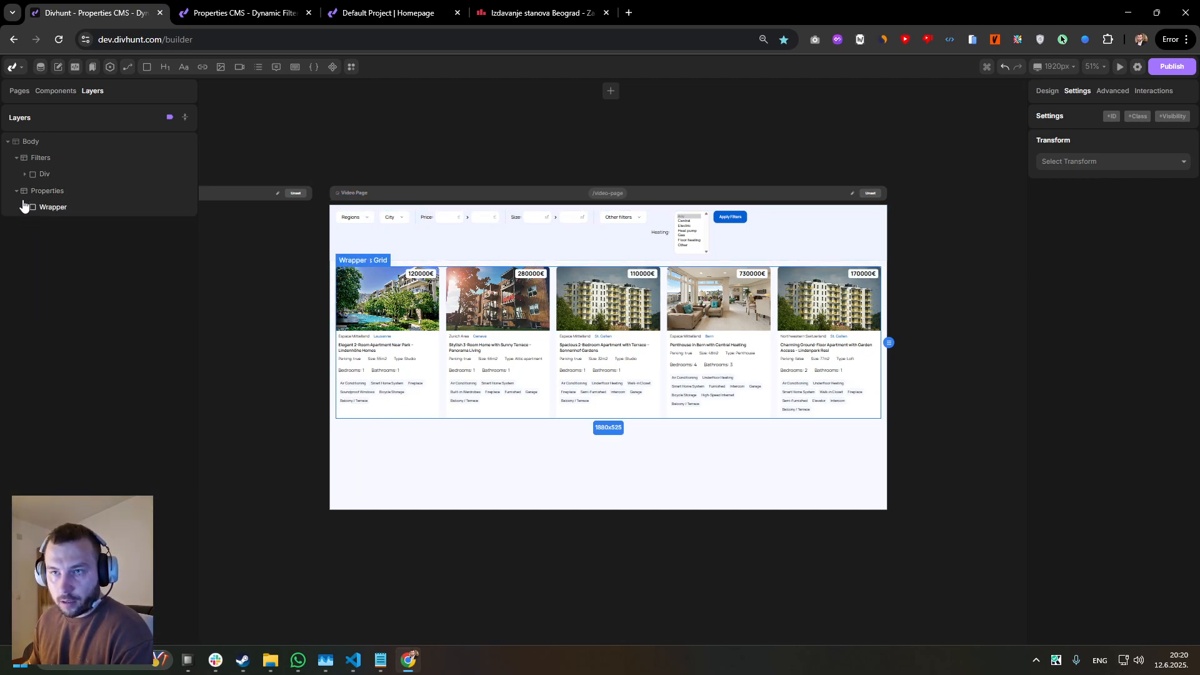
pyautogui.click(17, 191)
pyautogui.click(17, 191)
pyautogui.click(25, 207)
pyautogui.click(34, 223)
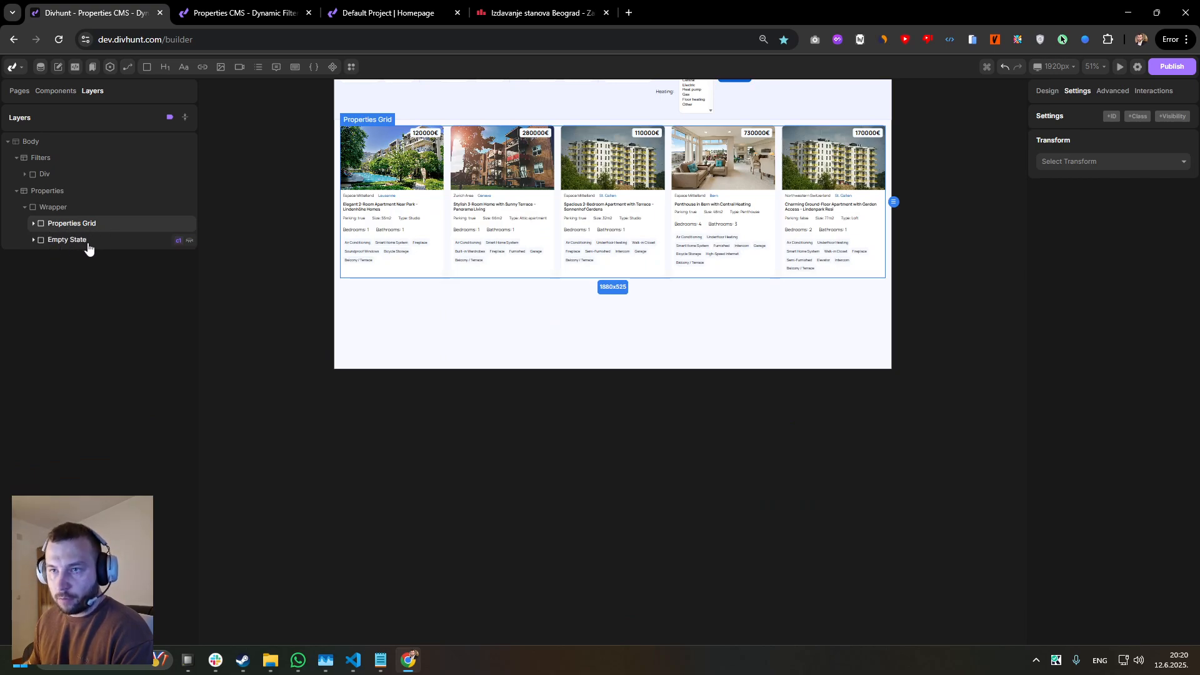
pyautogui.click(54, 209)
pyautogui.click(54, 212)
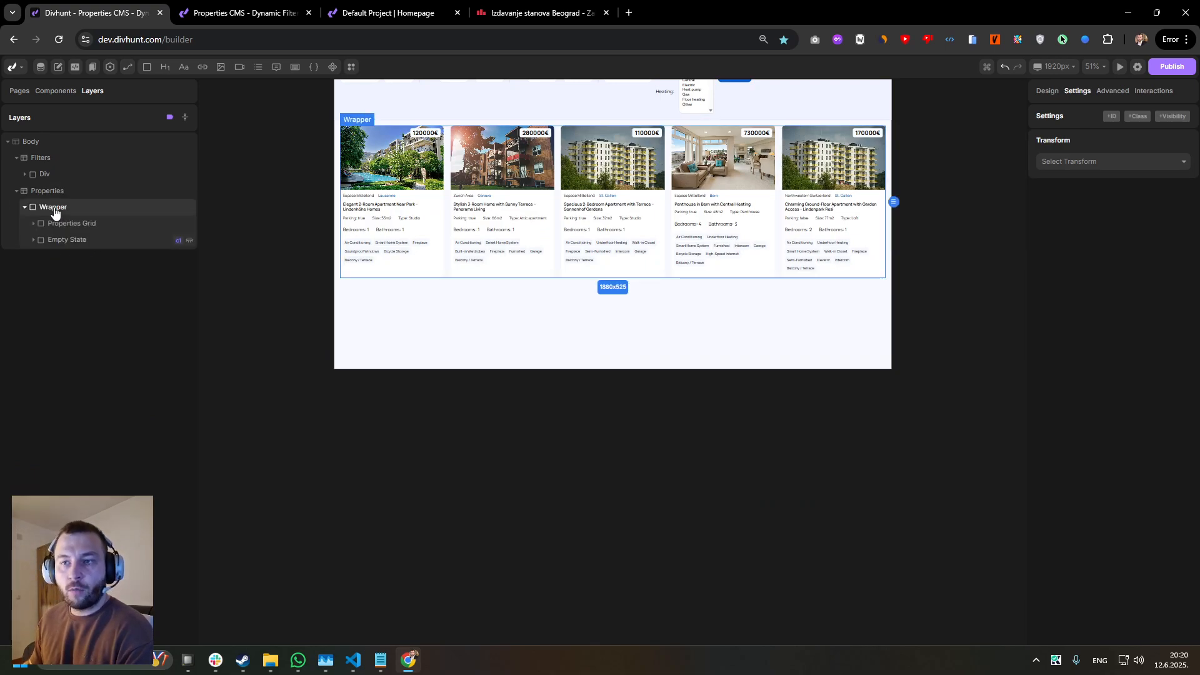
pyautogui.moveTo(149, 73); pyautogui.dragTo(59, 246)
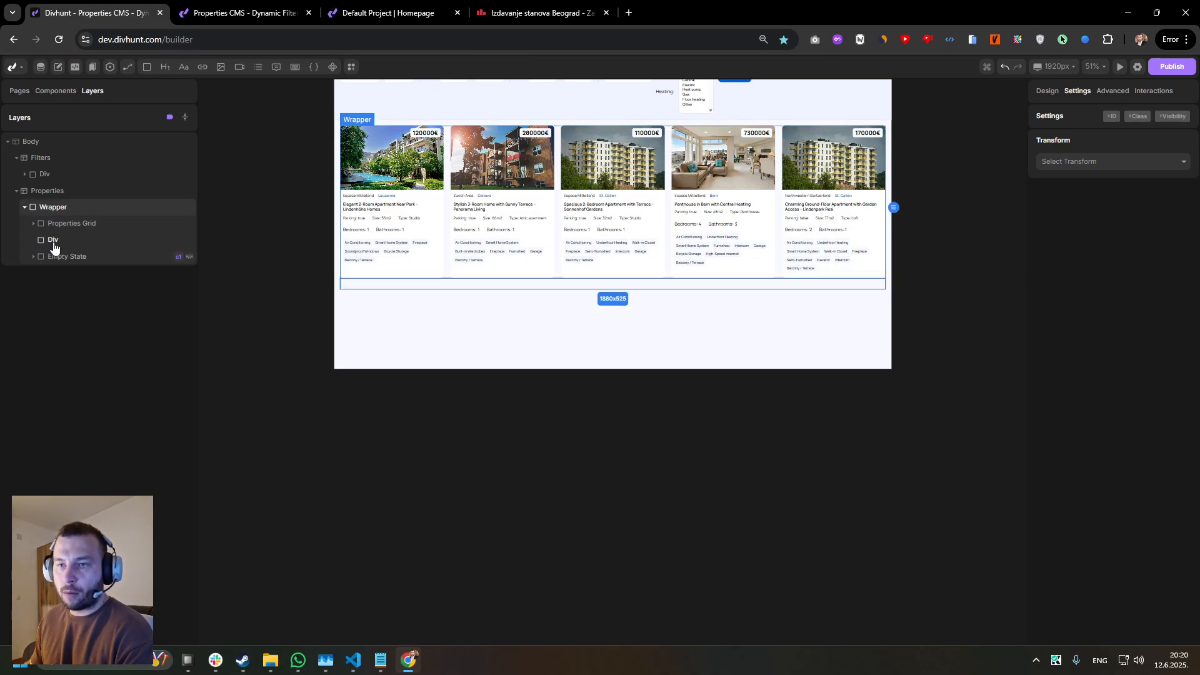
# - Label the new div below the Properties Grid as Pagination
pyautogui.rightClick(54, 245)
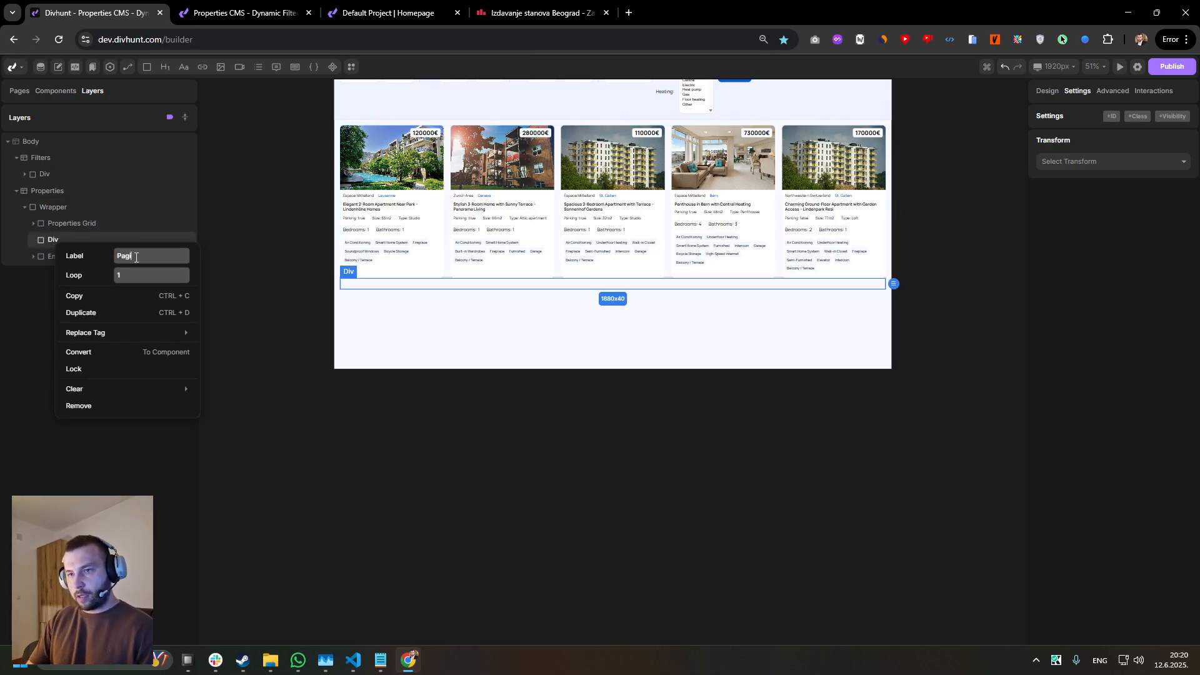
pyautogui.write('Pagination')
pyautogui.press('Return')
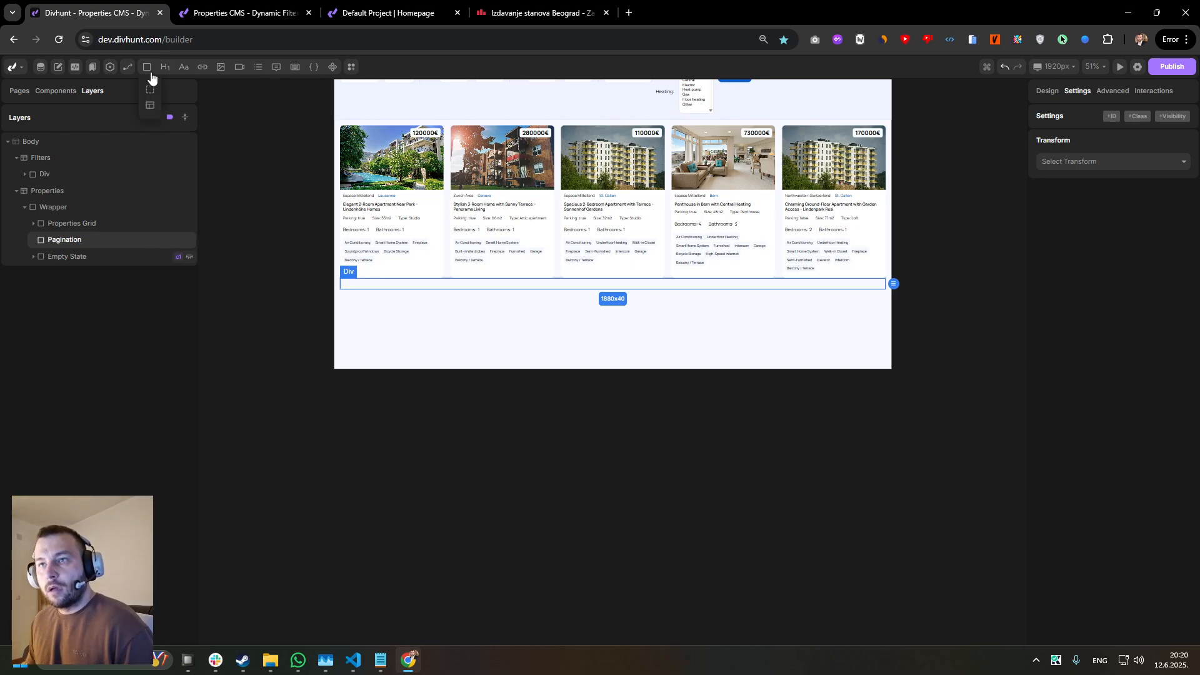
# - Set the Pagination div's height to 50 px, its top margin to 11 px and equal padding on all sides
pyautogui.click(1042, 93)
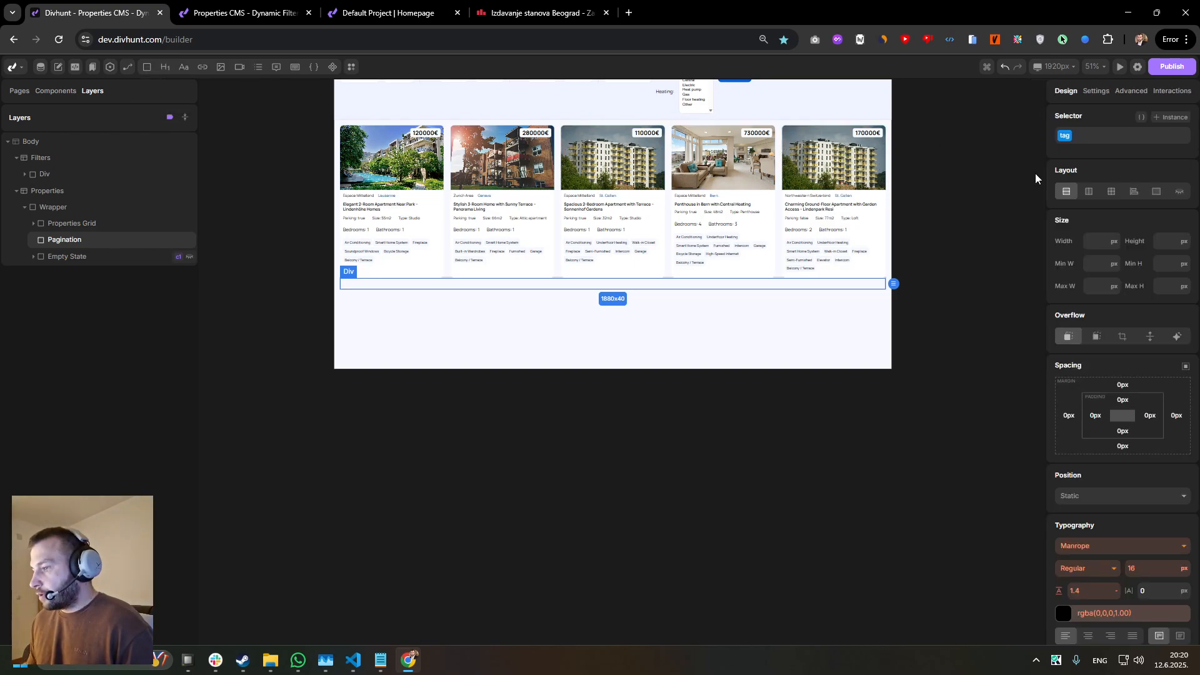
pyautogui.click(1159, 243)
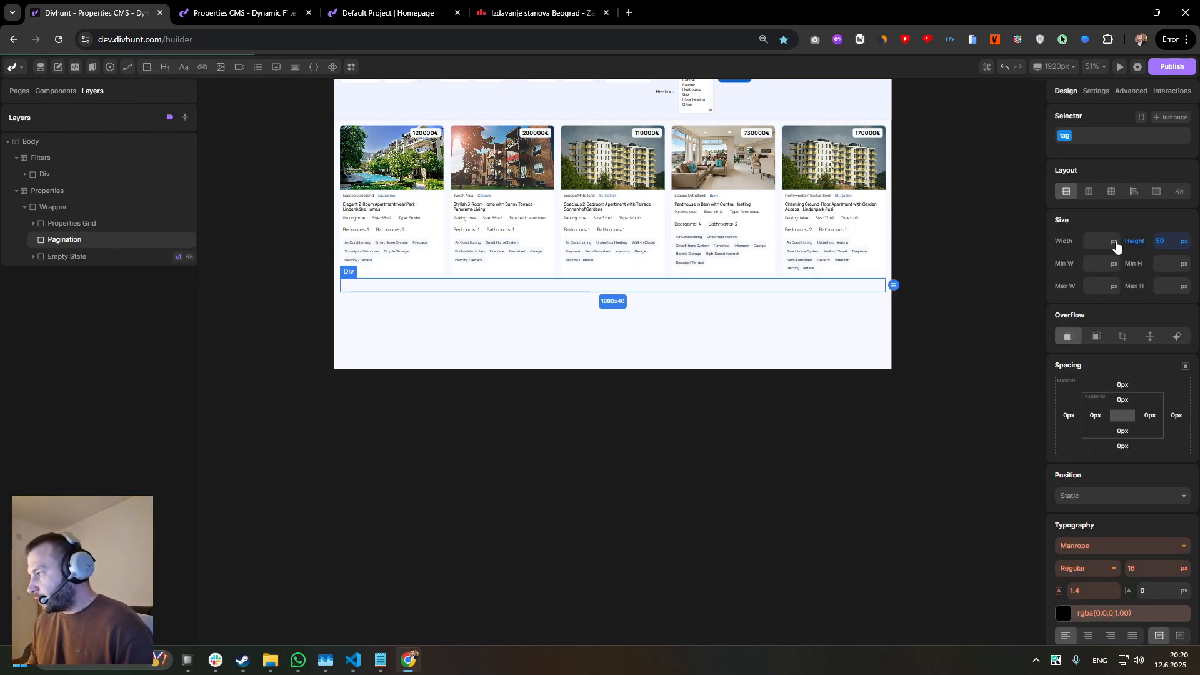
pyautogui.moveTo(1142, 383); pyautogui.dragTo(1140, 377)
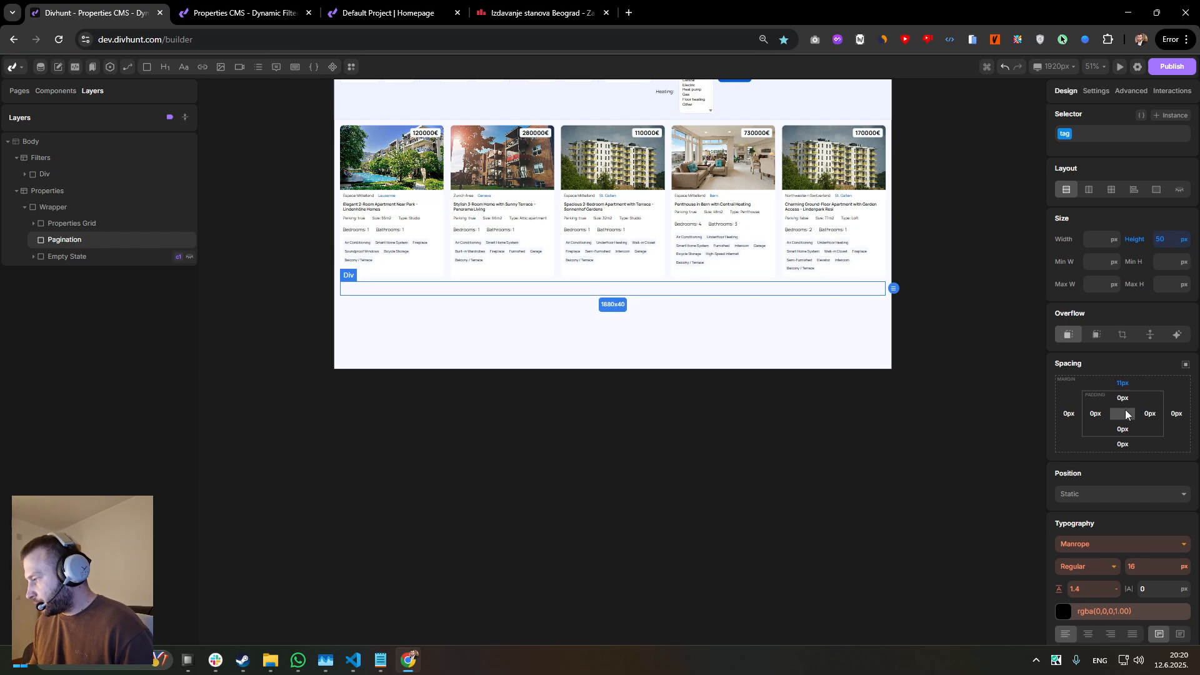
pyautogui.scroll(-4, 1125, 410)
pyautogui.scroll(1, 1111, 290)
pyautogui.scroll(2, 1111, 294)
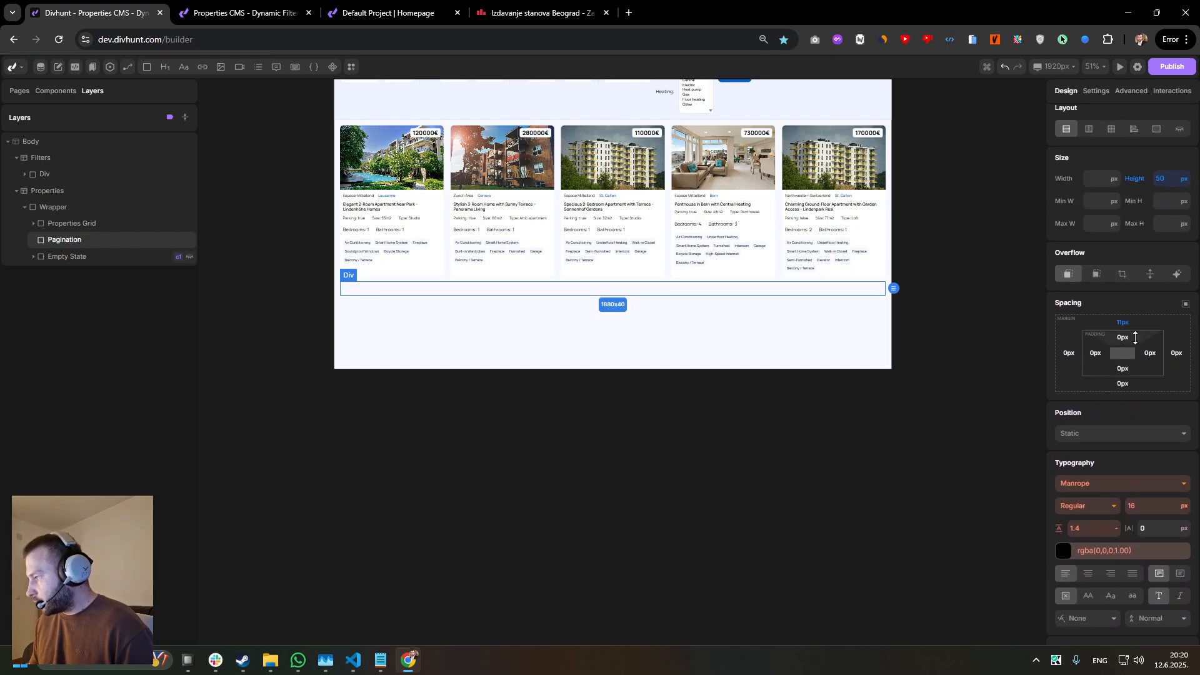
pyautogui.moveTo(1138, 343); pyautogui.dragTo(1140, 333)
# - Give the Pagination div a light grey background of about rgb(225,225,225)
pyautogui.scroll(-3, 1128, 359)
pyautogui.click(1064, 474)
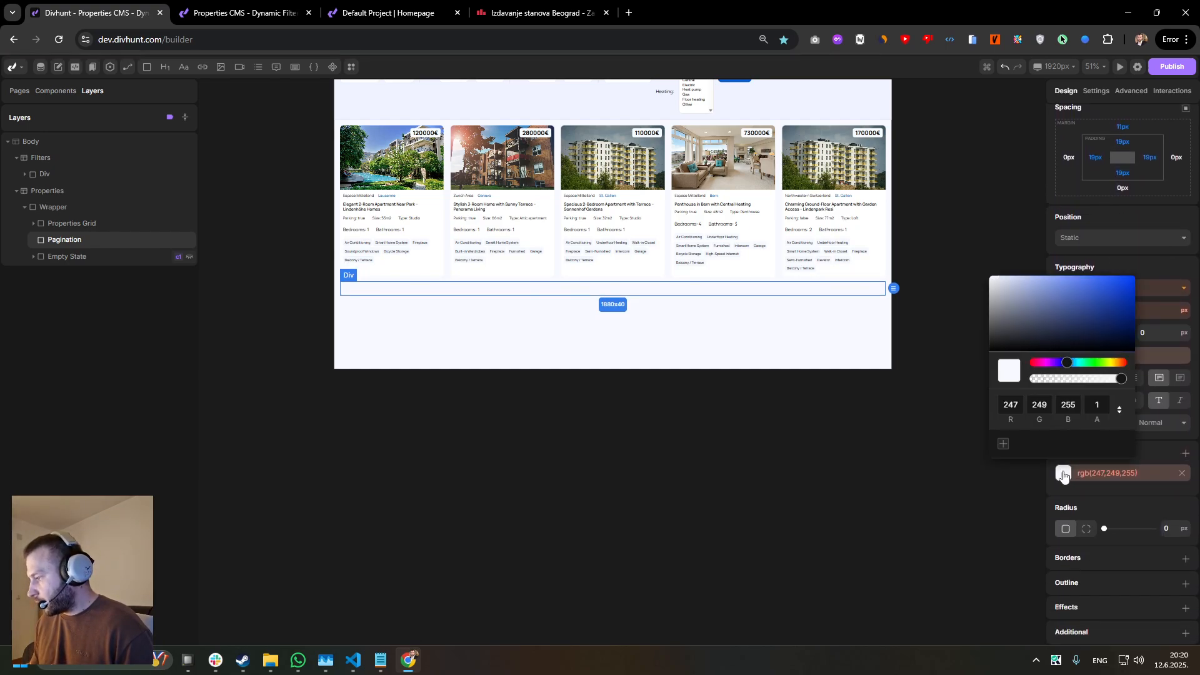
pyautogui.moveTo(999, 289); pyautogui.dragTo(984, 284)
pyautogui.click(1119, 263)
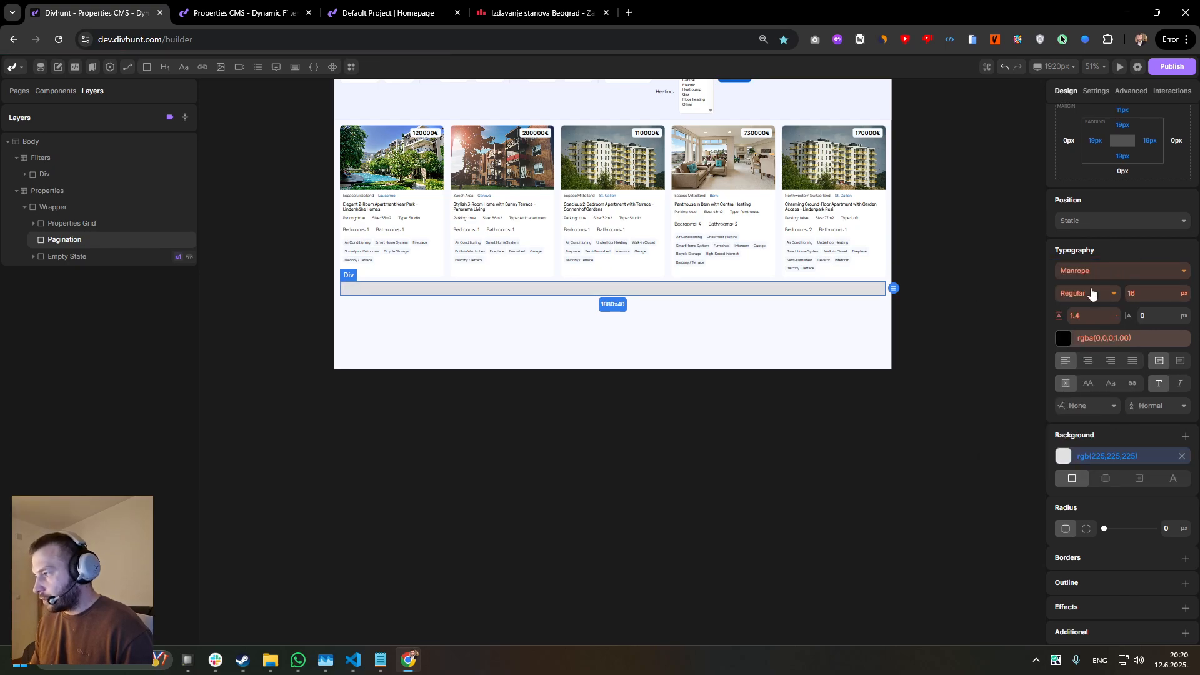
pyautogui.scroll(4, 1090, 289)
pyautogui.scroll(2, 630, 320)
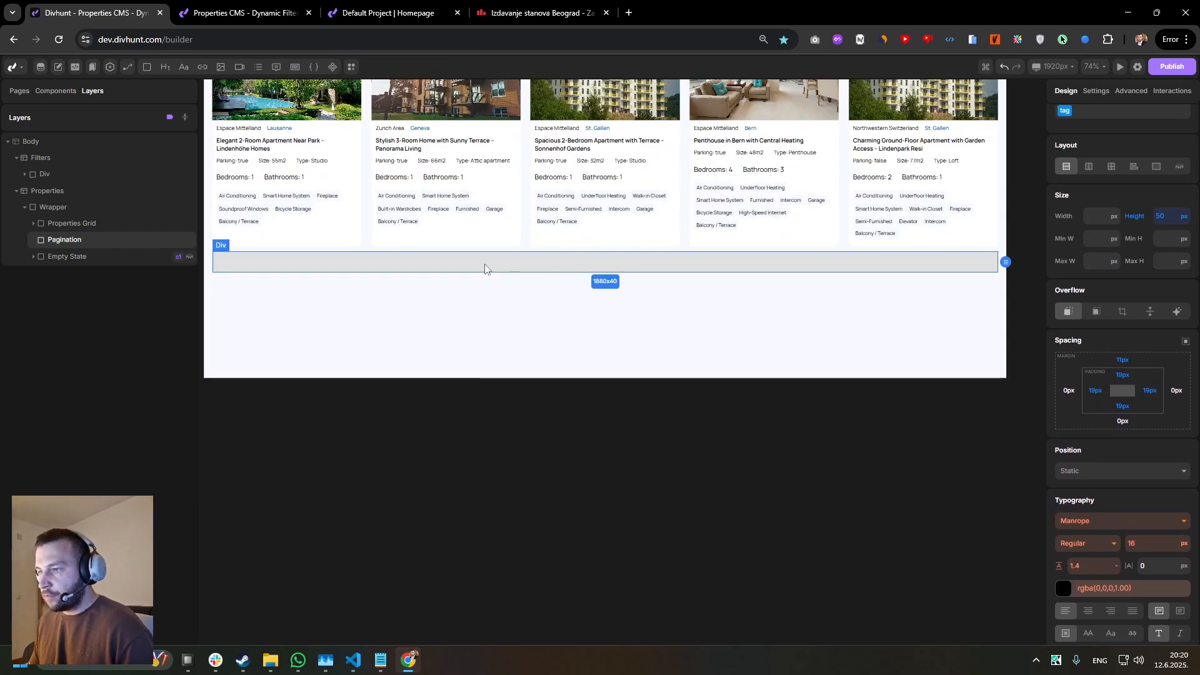
pyautogui.scroll(-1, 550, 275)
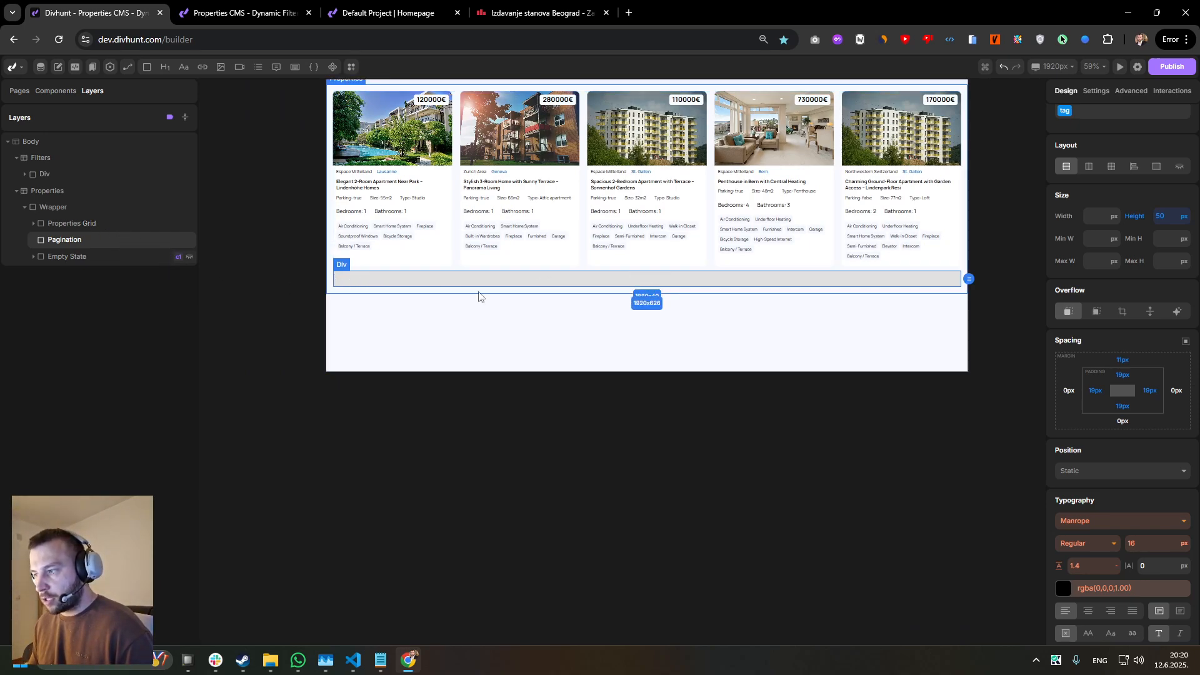
# - Enable pagination for the dynamic data source of the Property Item in the Properties Grid
pyautogui.click(33, 223)
pyautogui.click(156, 244)
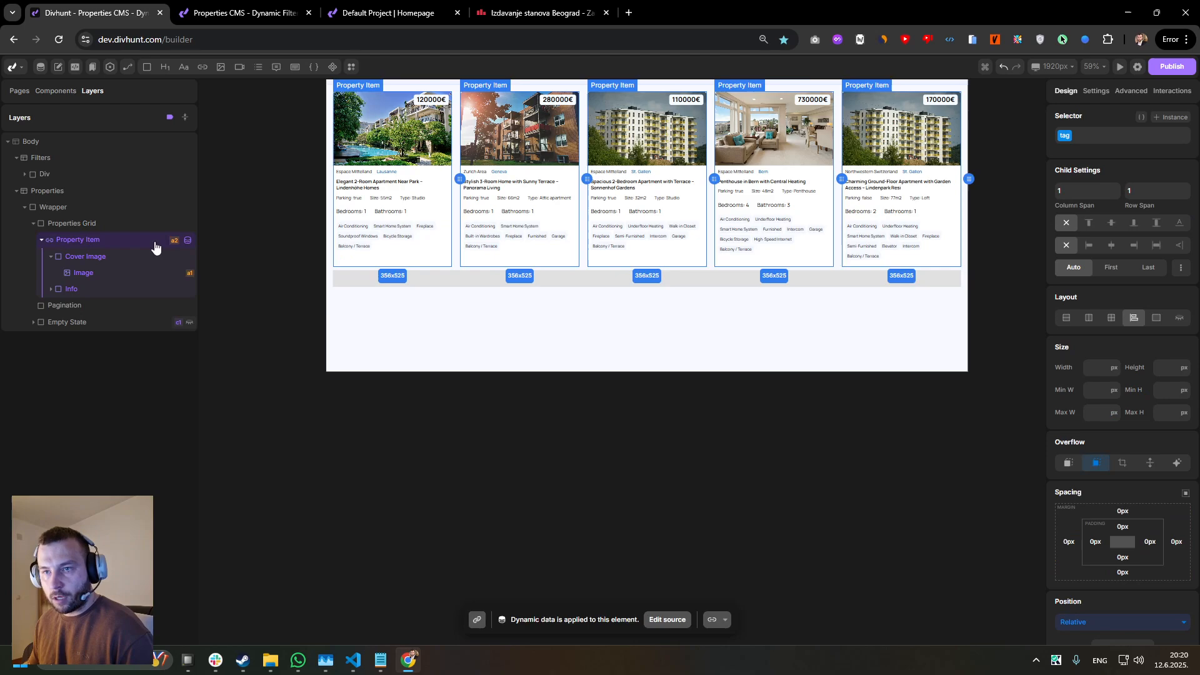
pyautogui.click(1133, 92)
pyautogui.scroll(-4, 1085, 211)
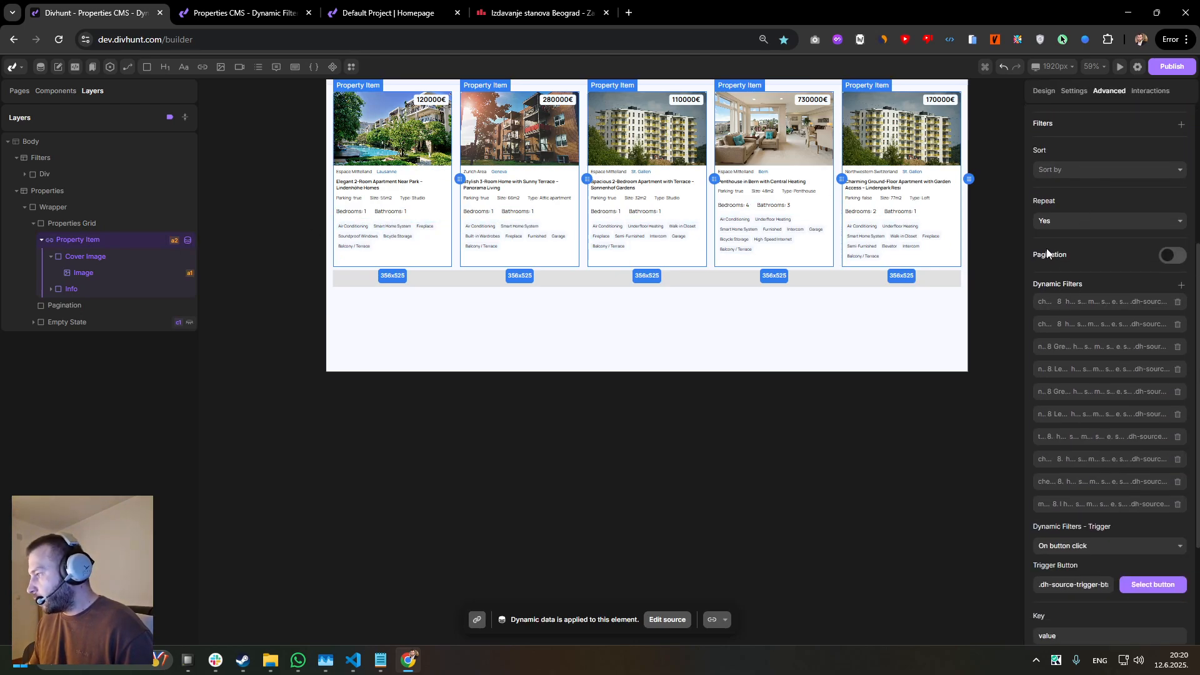
pyautogui.click(1174, 257)
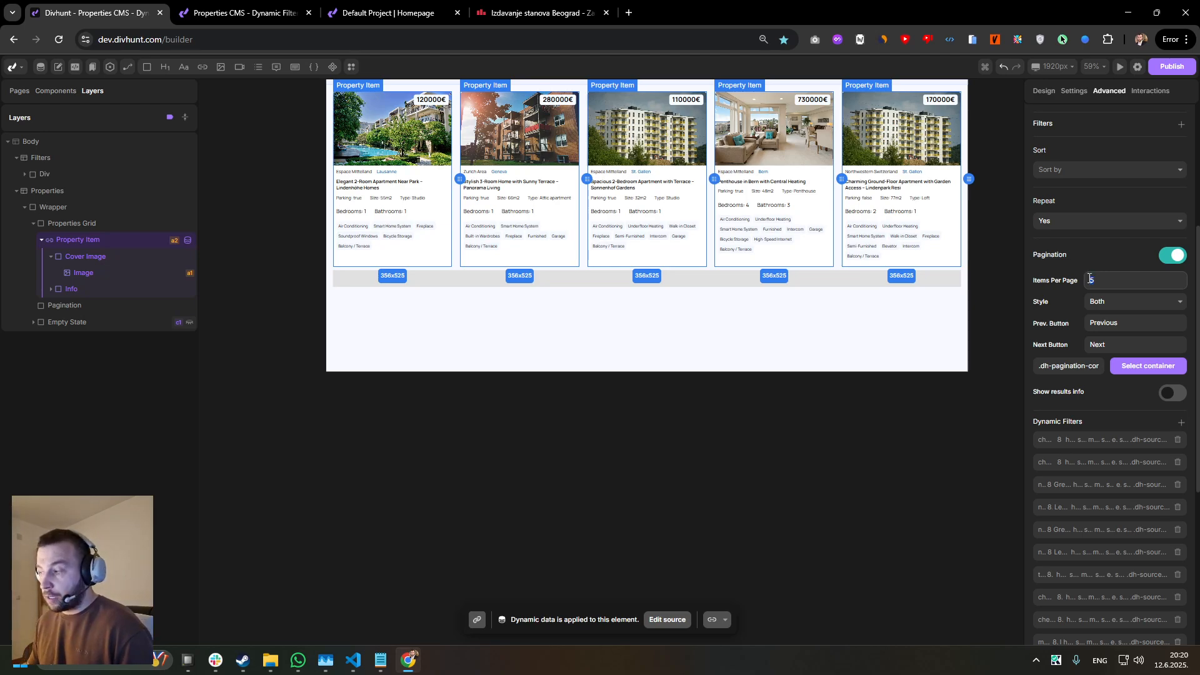
# - Set the Property Item's pagination style to Numbers (1 2 3) and turn on the results info
pyautogui.click(1039, 306)
pyautogui.click(1103, 304)
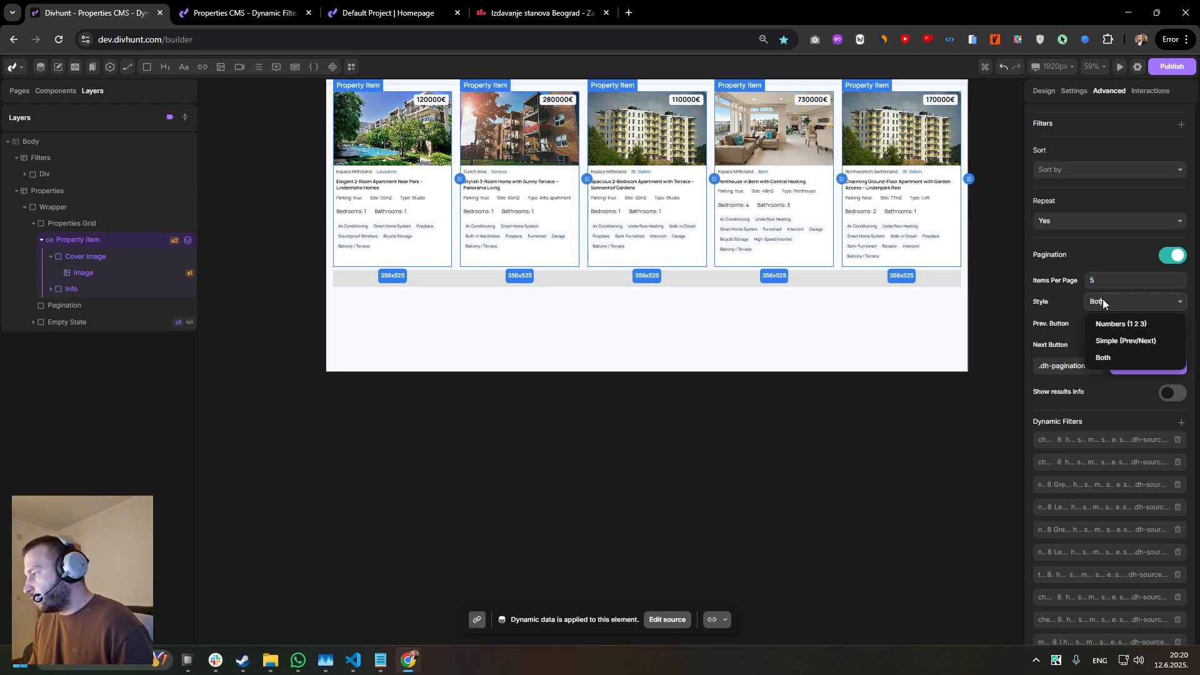
pyautogui.click(1116, 330)
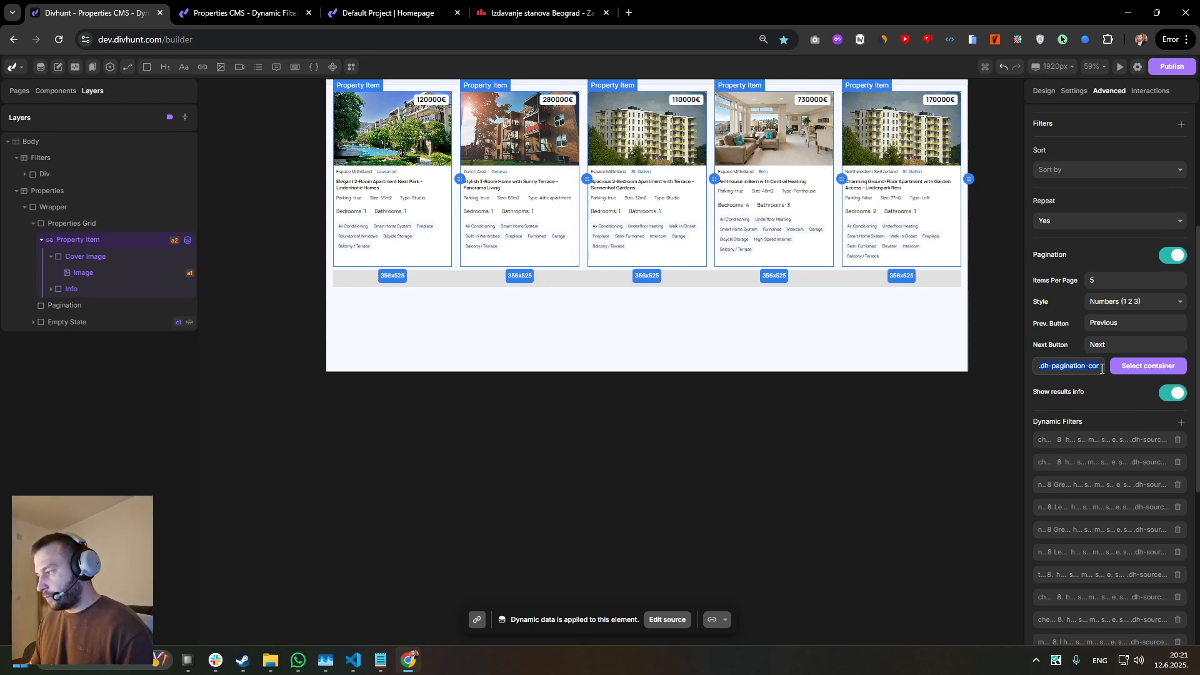
# - Replace the pagination container with the Pagination div below the grid and save the data source settings
pyautogui.press('BackSpace')
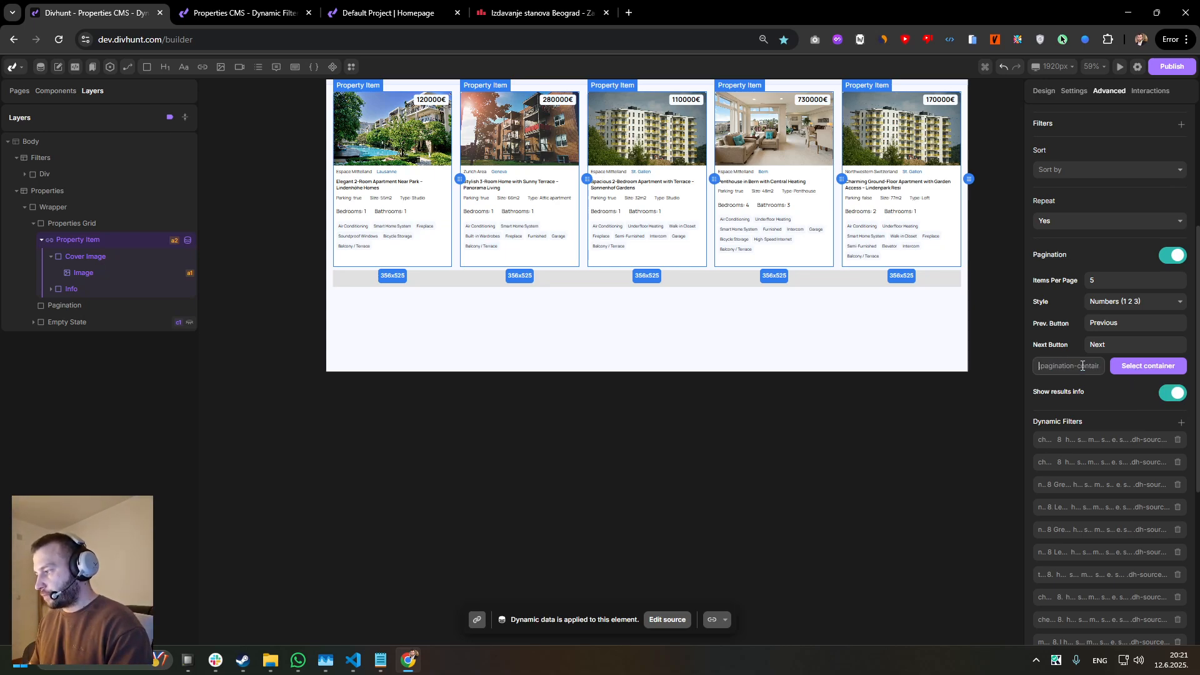
pyautogui.click(1138, 368)
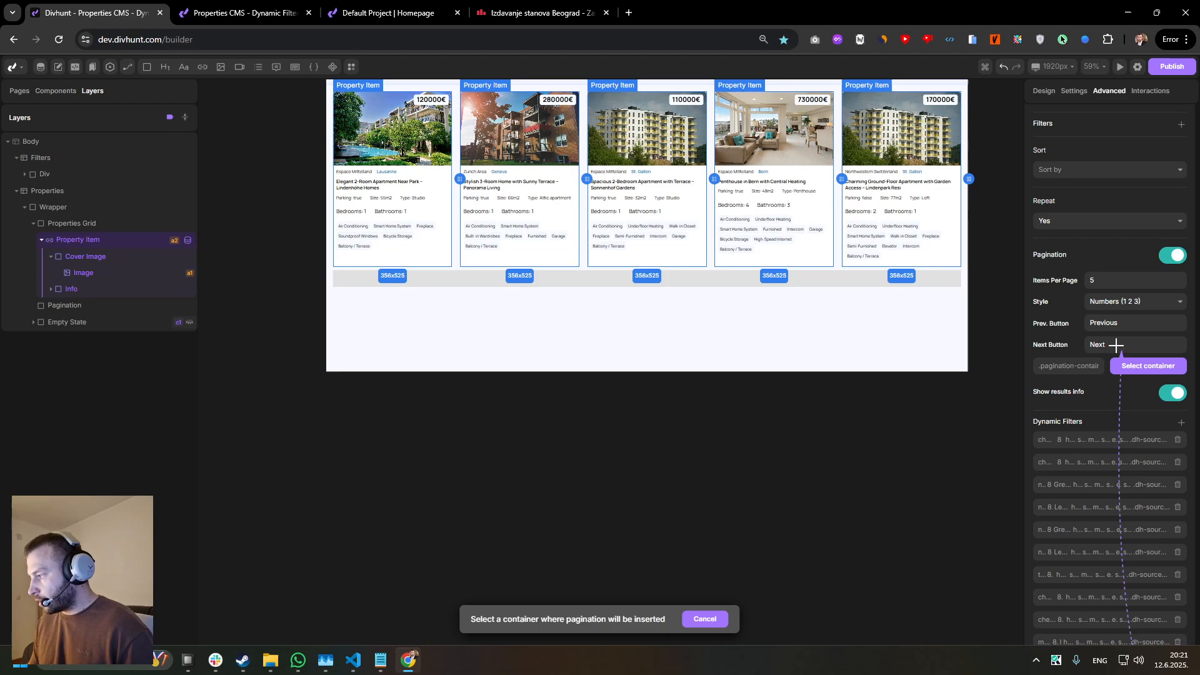
pyautogui.click(811, 285)
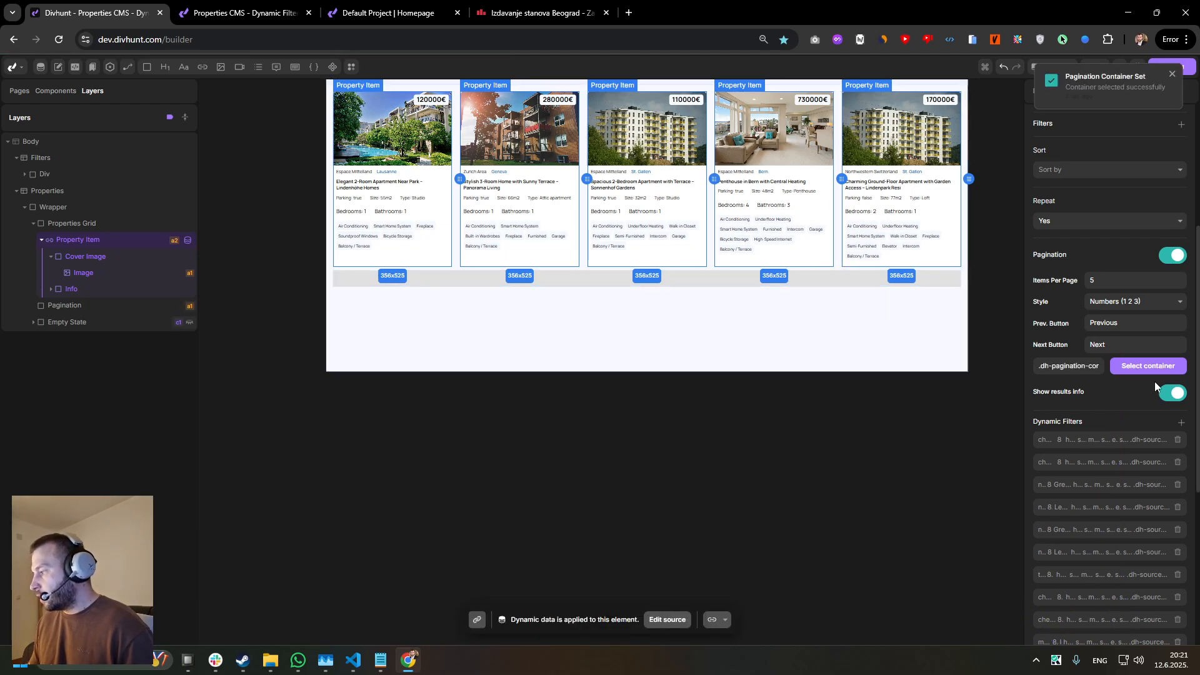
pyautogui.scroll(-10, 1153, 439)
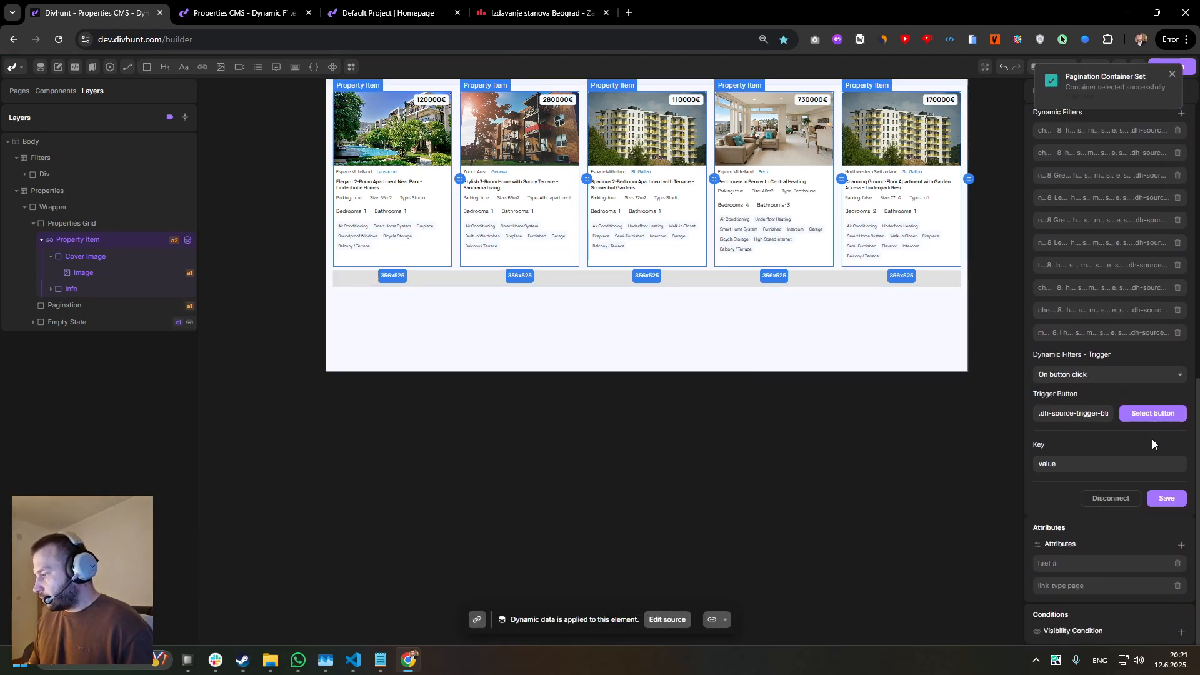
pyautogui.click(1166, 503)
# - Reload the live properties page and inspect the pagination container and its nested dh-pagination element's styles
pyautogui.click(240, 11)
pyautogui.press('F5')
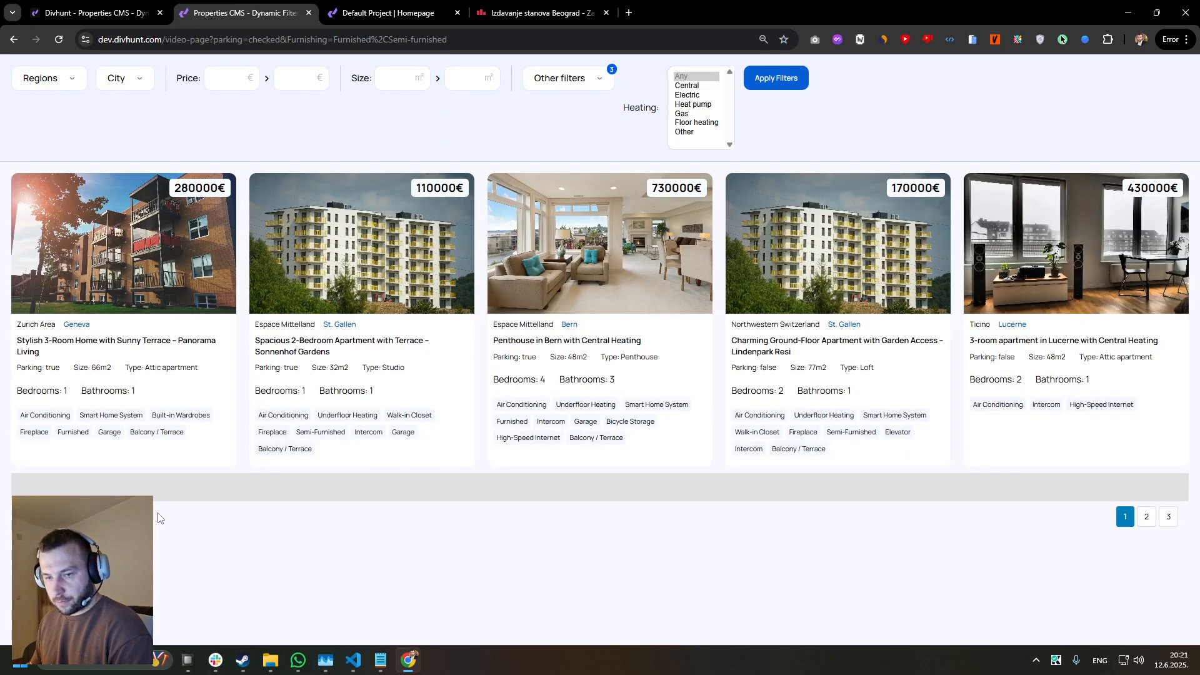
pyautogui.rightClick(158, 518)
pyautogui.click(204, 498)
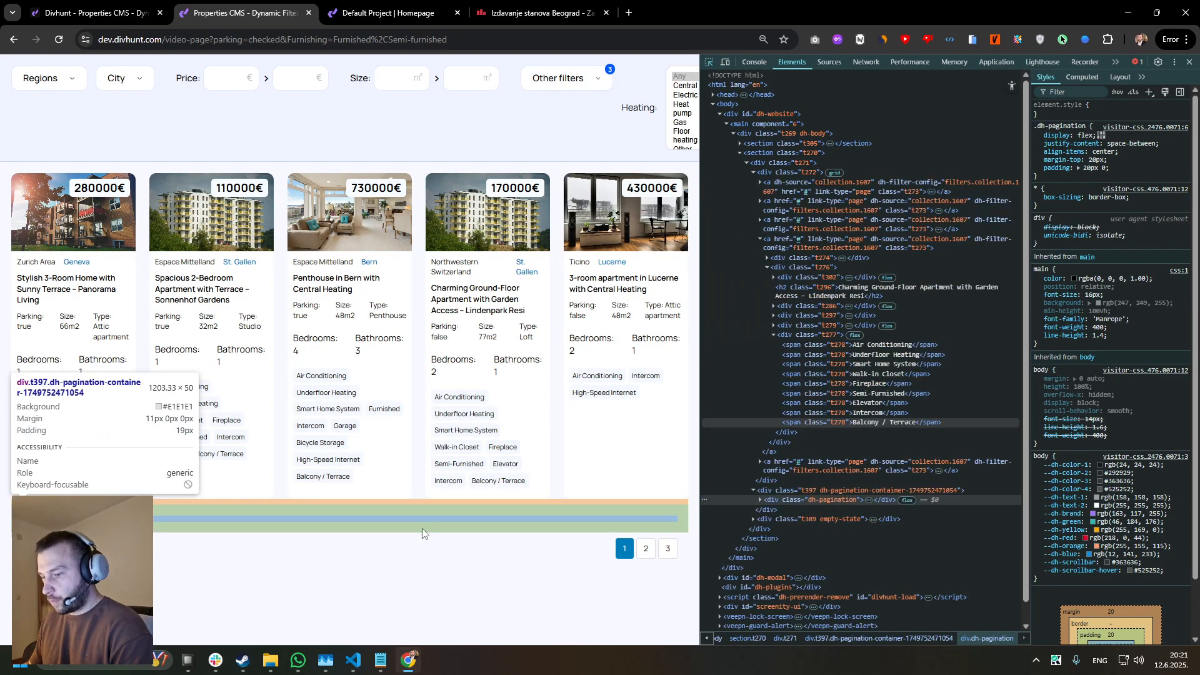
pyautogui.click(421, 516)
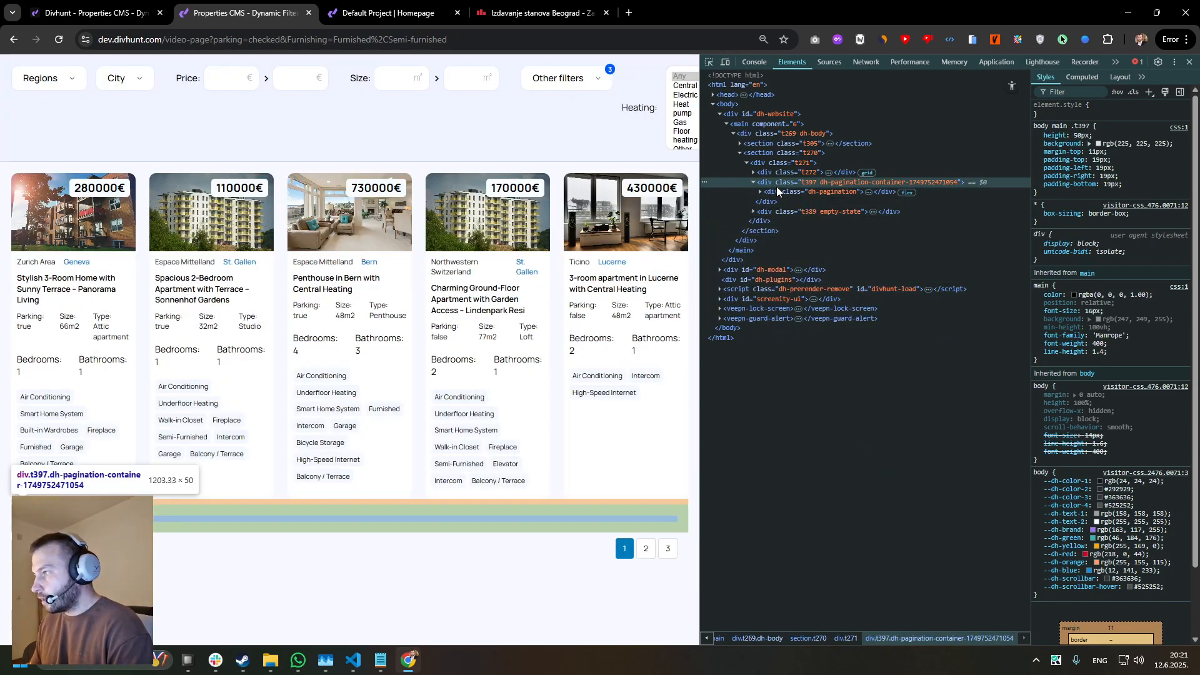
pyautogui.click(794, 191)
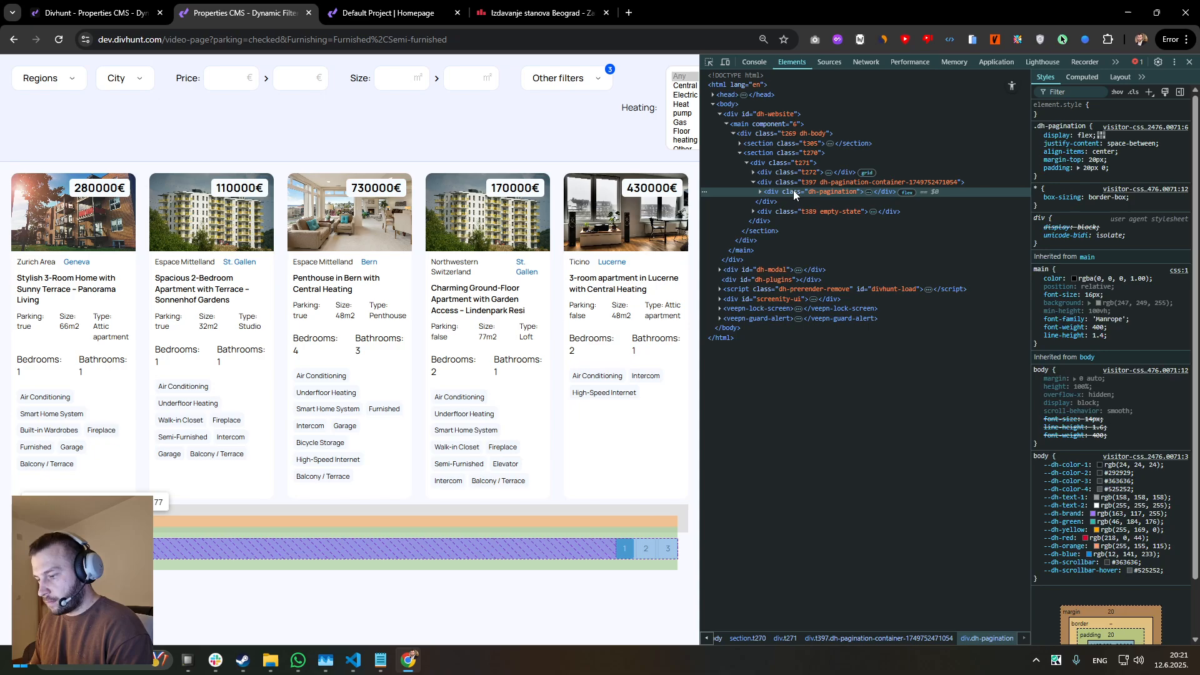
pyautogui.press('Right')
pyautogui.click(809, 184)
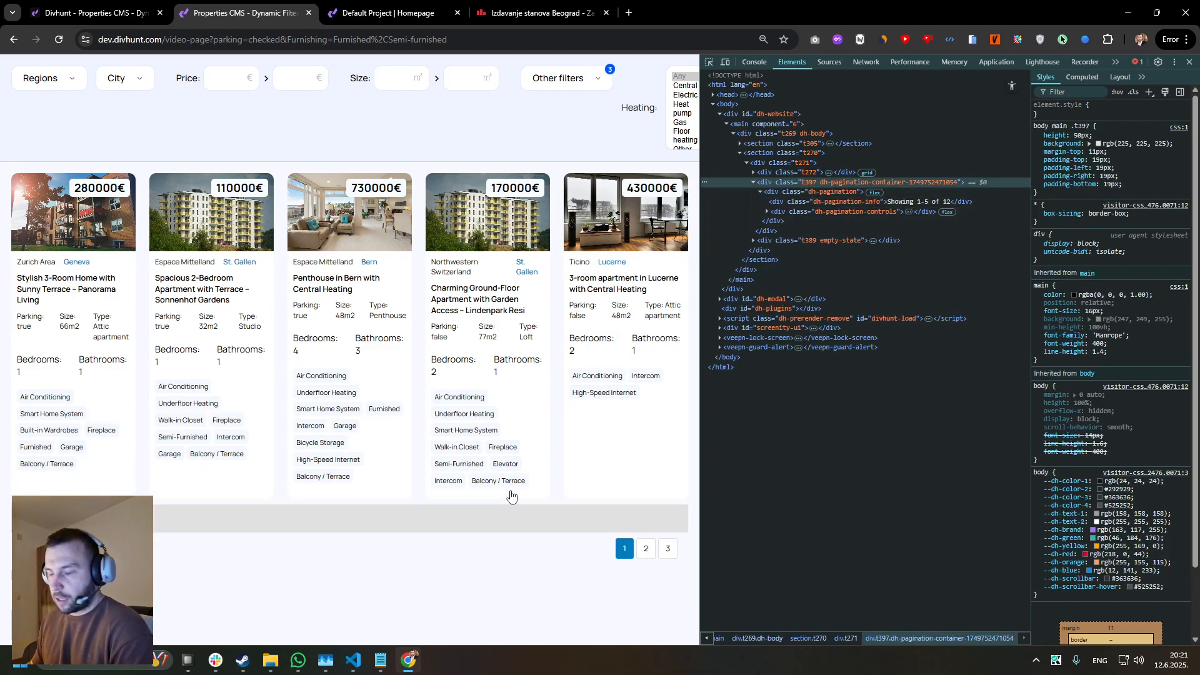
pyautogui.click(830, 191)
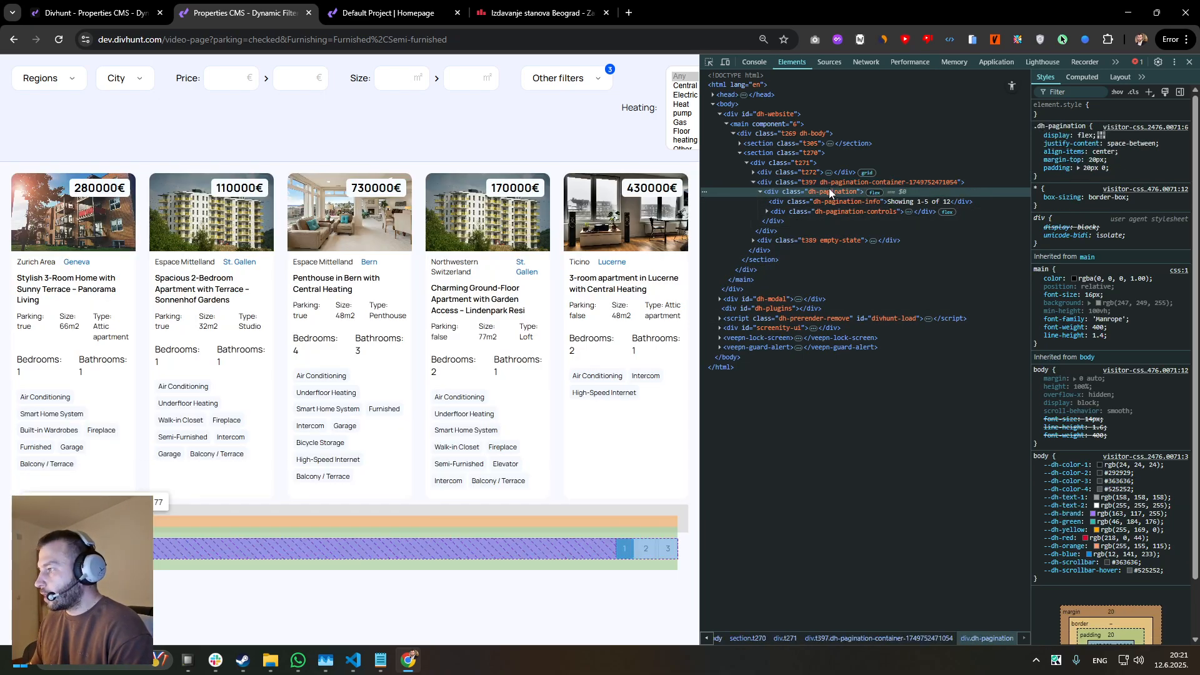
pyautogui.click(1189, 63)
# - Reset the height of the Pagination div in the builder
pyautogui.click(94, 13)
pyautogui.click(392, 280)
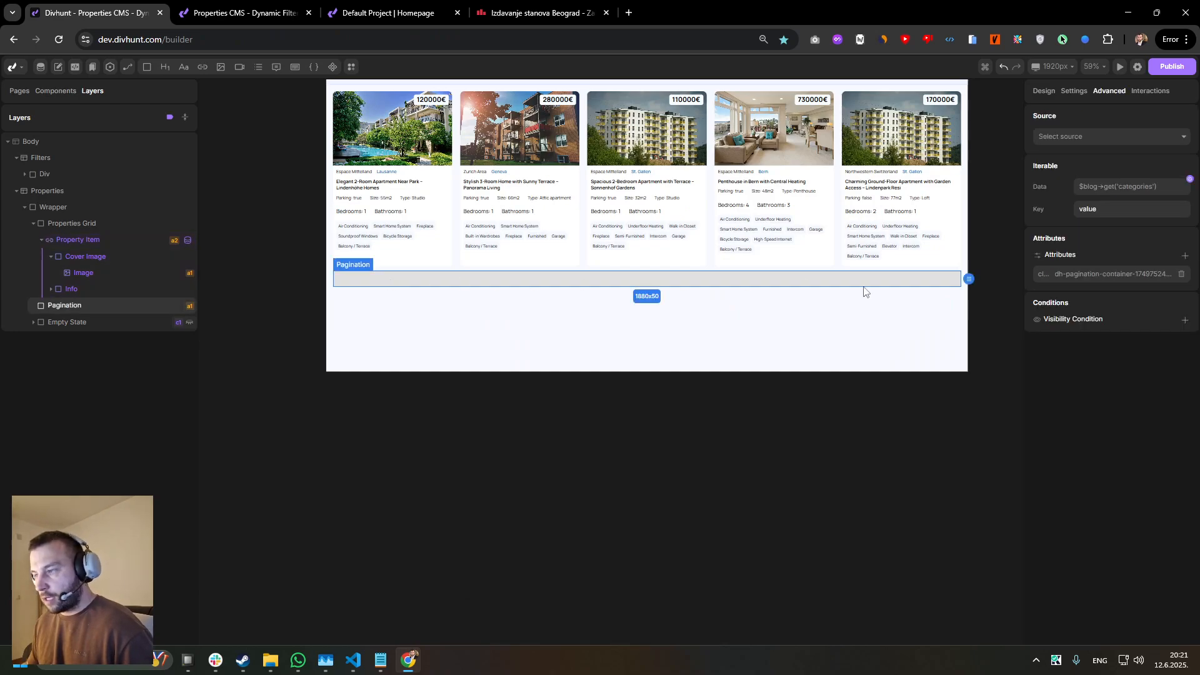
pyautogui.click(1044, 91)
pyautogui.rightClick(1171, 240)
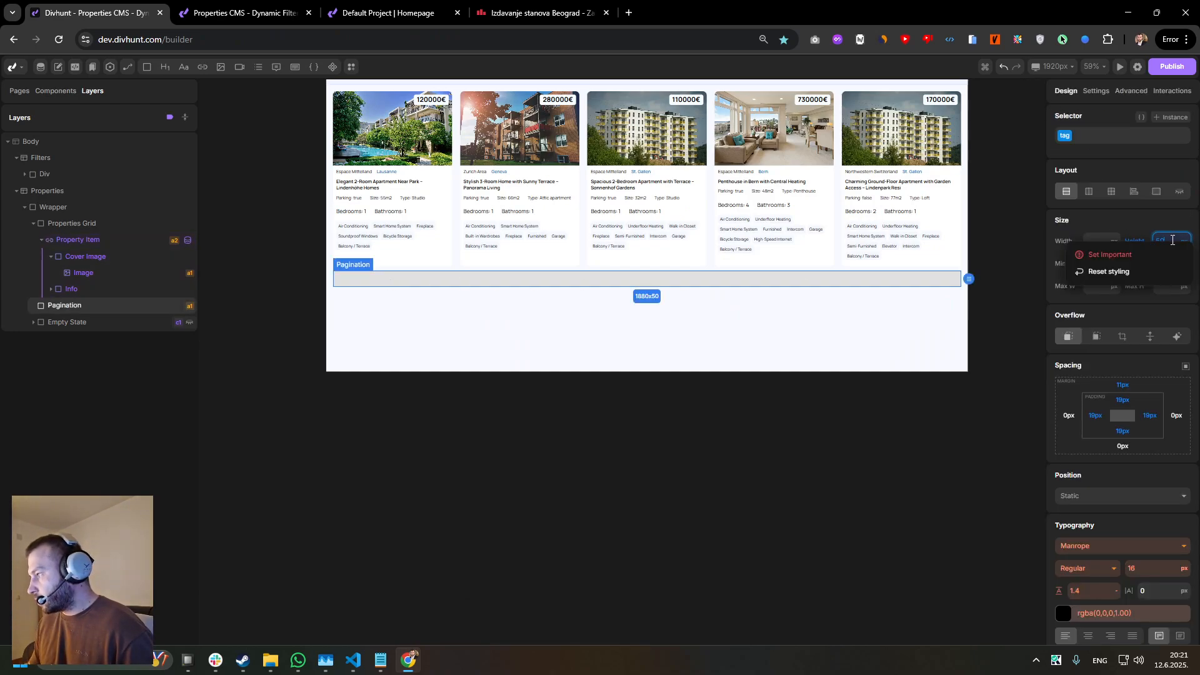
pyautogui.click(1141, 272)
# - Test the pagination on the live page by moving between result pages 1, 2 and 3
pyautogui.click(304, 9)
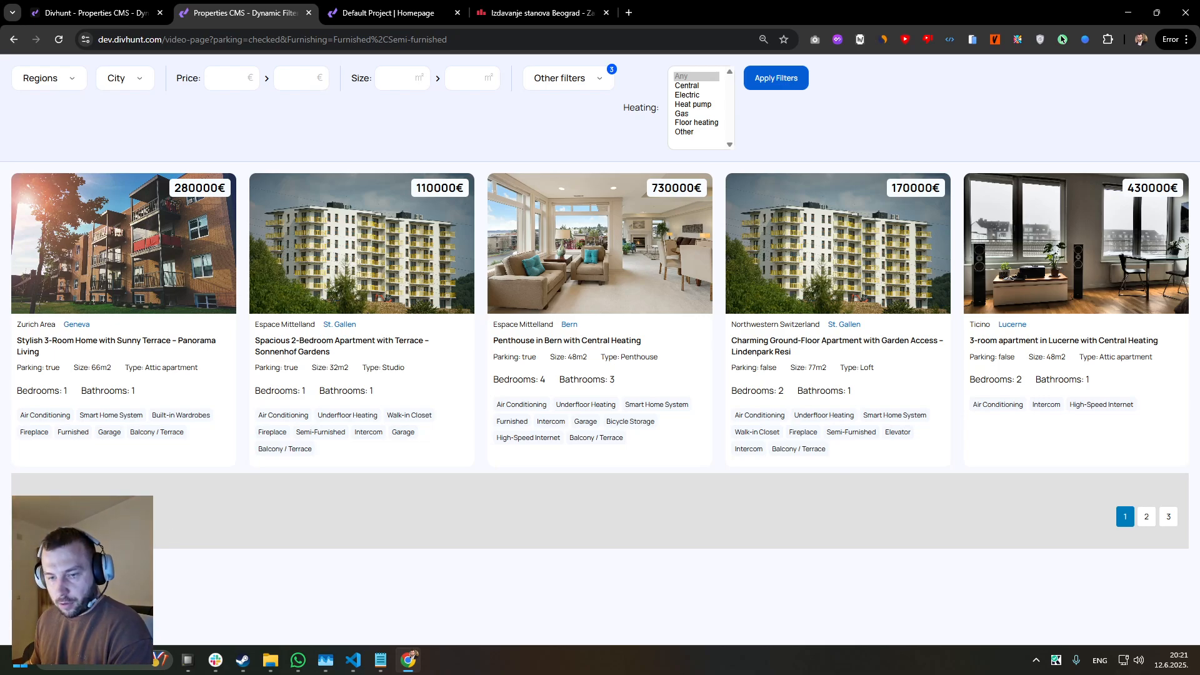
pyautogui.click(1146, 517)
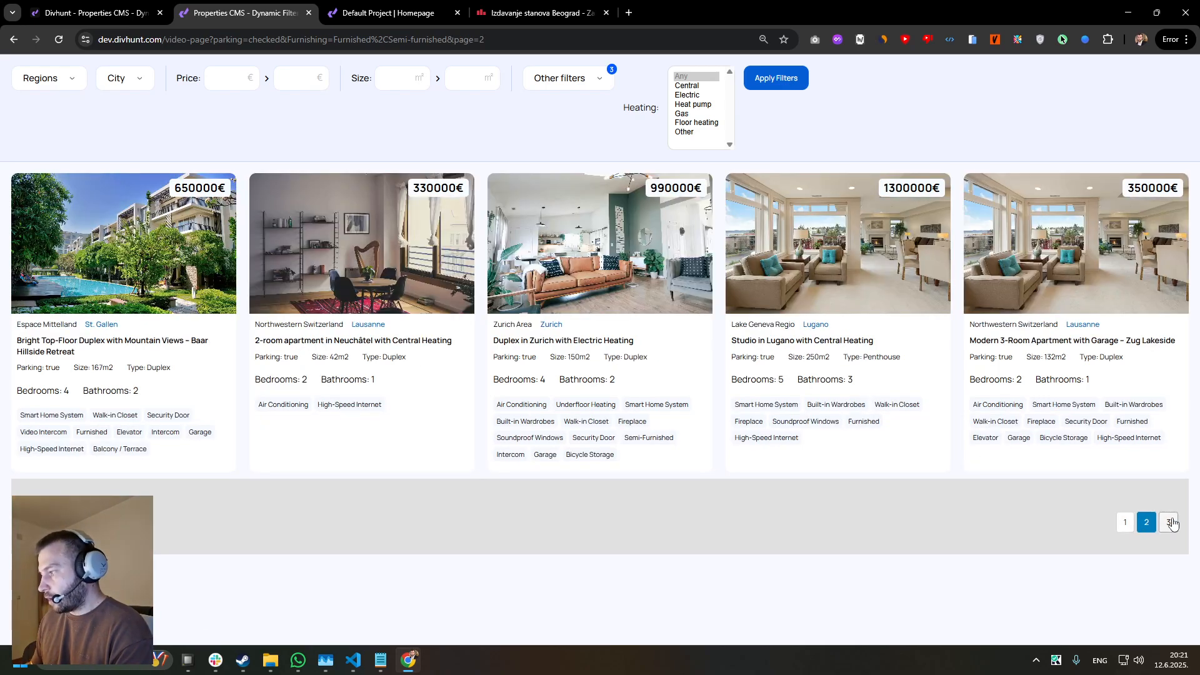
pyautogui.click(1167, 524)
pyautogui.click(1149, 512)
pyautogui.click(1128, 524)
pyautogui.click(1143, 522)
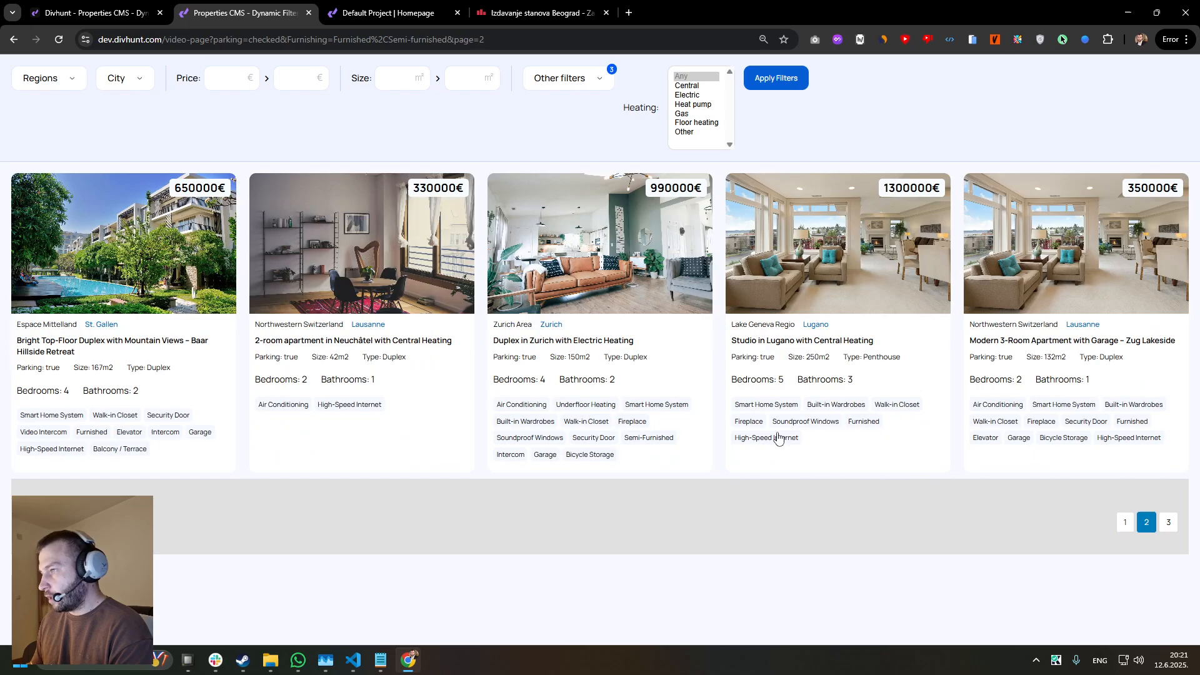
# - Filter the properties by Central, Electric and Heat pump heating, and view the second page of results
pyautogui.moveTo(687, 86); pyautogui.dragTo(710, 110)
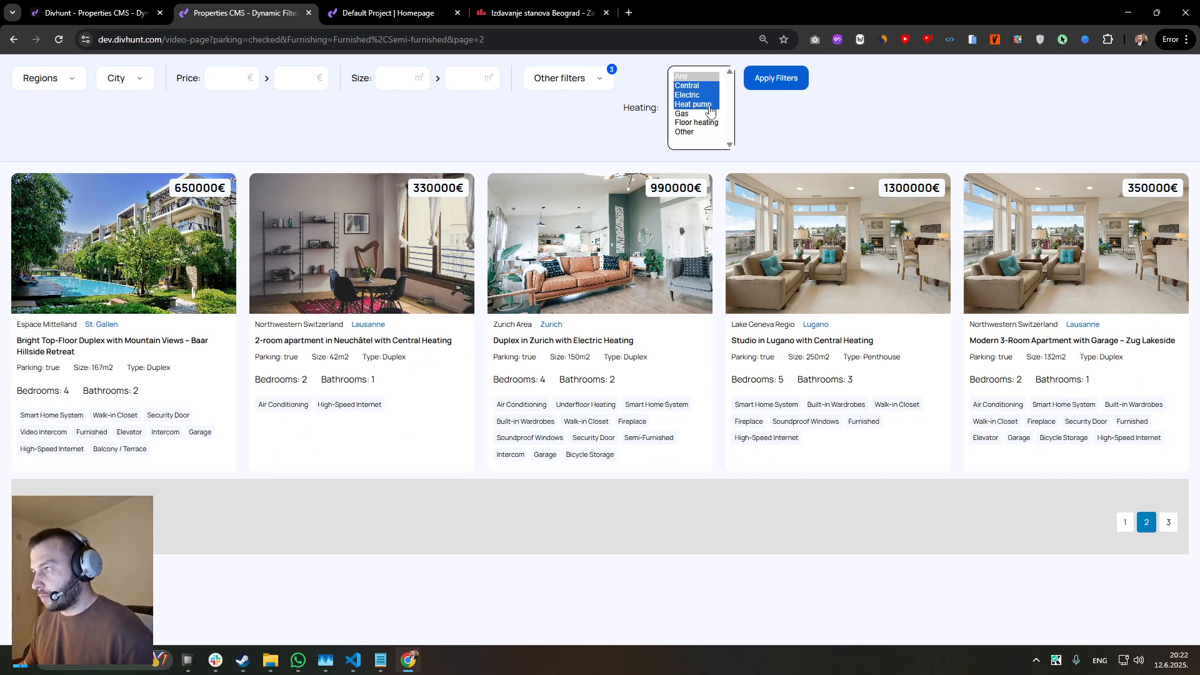
pyautogui.click(776, 78)
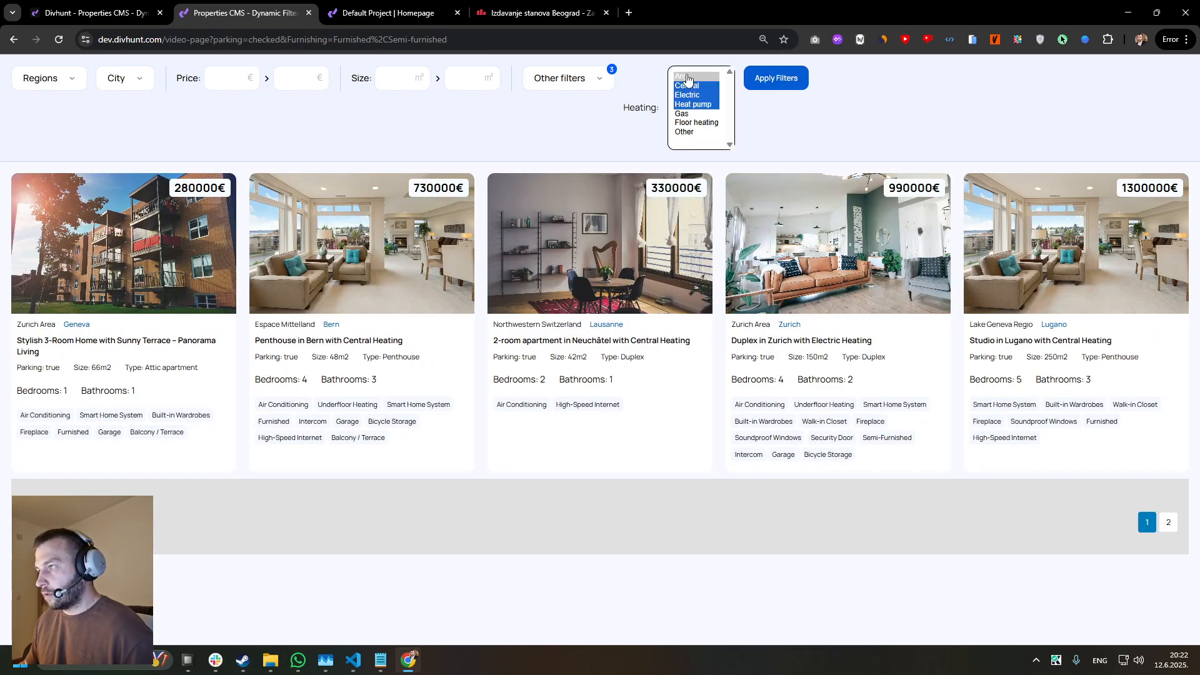
pyautogui.click(773, 119)
pyautogui.click(683, 86)
pyautogui.keyDown('ctrl'); pyautogui.click(686, 95); pyautogui.keyUp('ctrl')
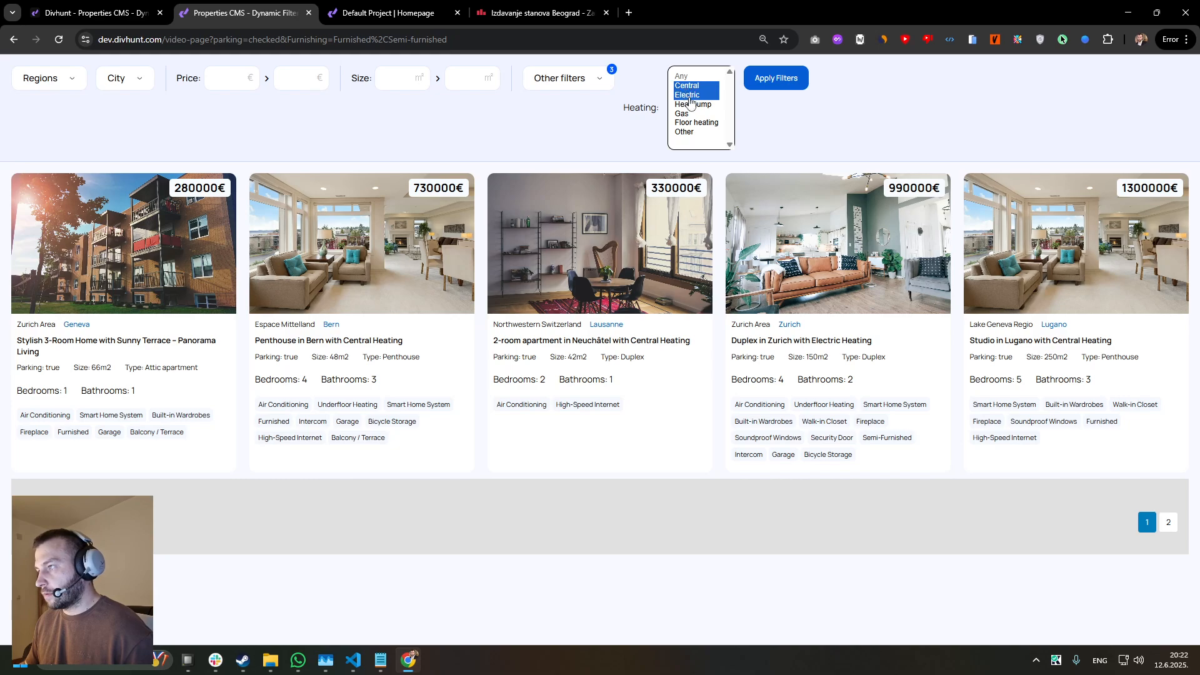
pyautogui.keyDown('ctrl'); pyautogui.click(686, 97); pyautogui.keyUp('ctrl')
pyautogui.keyDown('ctrl'); pyautogui.click(688, 96); pyautogui.keyUp('ctrl')
pyautogui.keyDown('ctrl'); pyautogui.click(691, 106); pyautogui.keyUp('ctrl')
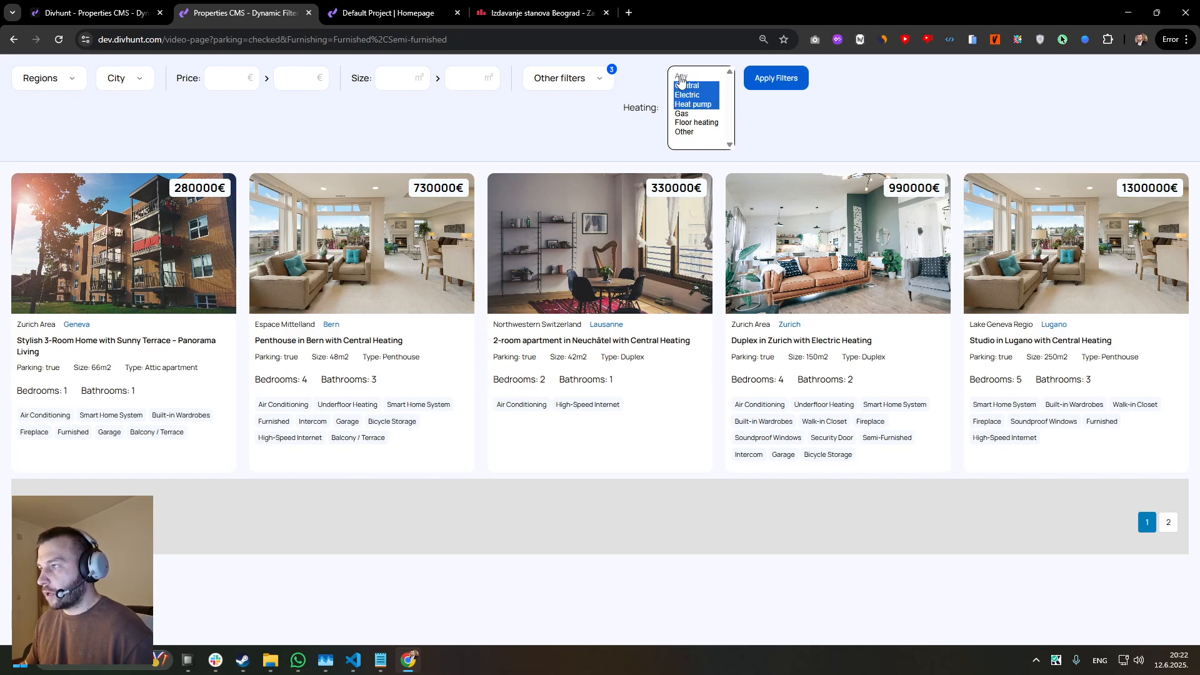
pyautogui.click(769, 89)
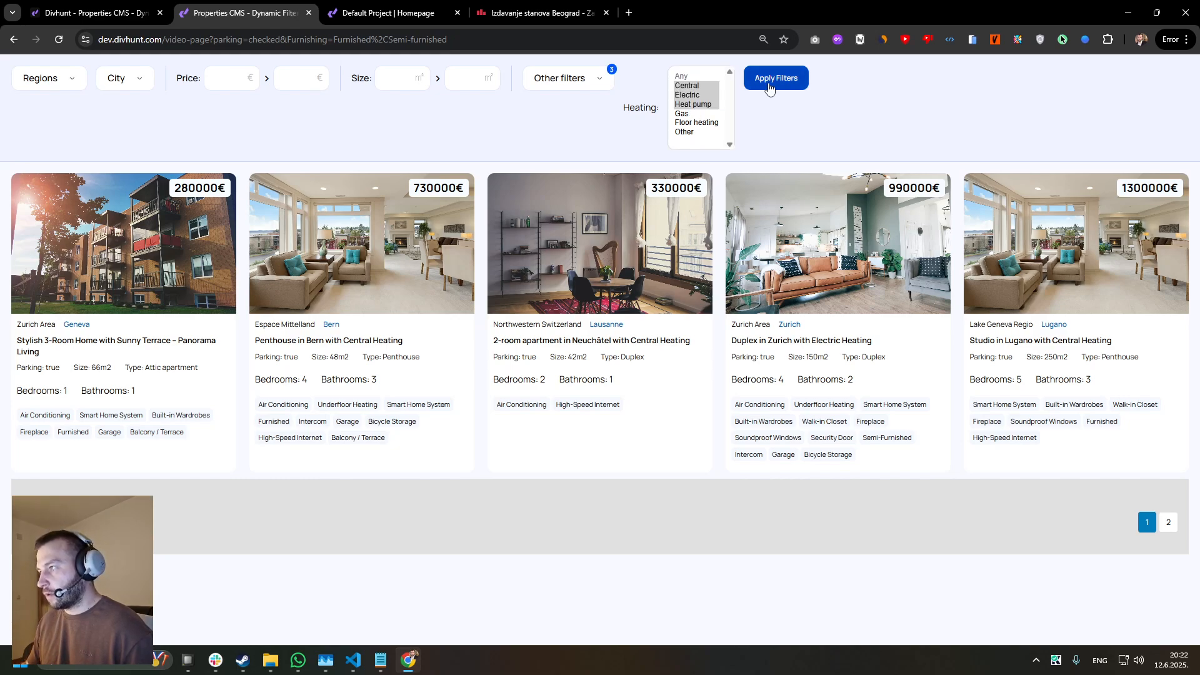
pyautogui.click(1168, 522)
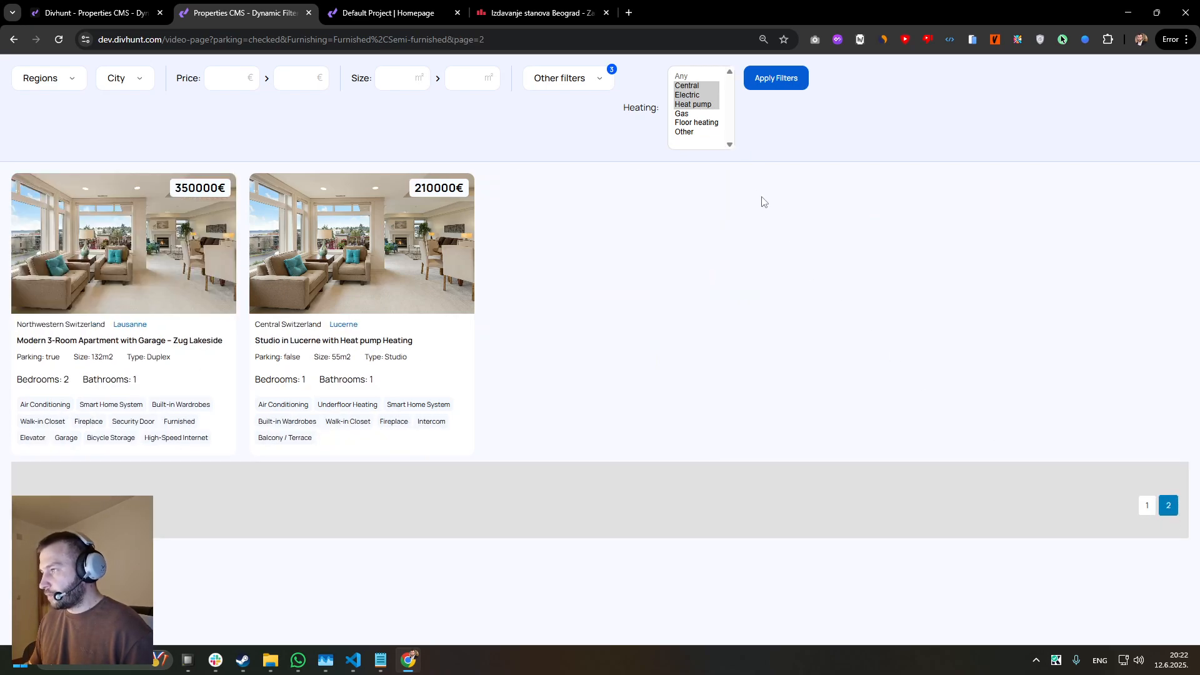
# - Apply the heating filter with Gas added, then with Floor heating and Other added, and view the second results page
pyautogui.keyDown('ctrl'); pyautogui.click(682, 114); pyautogui.keyUp('ctrl')
pyautogui.click(776, 80)
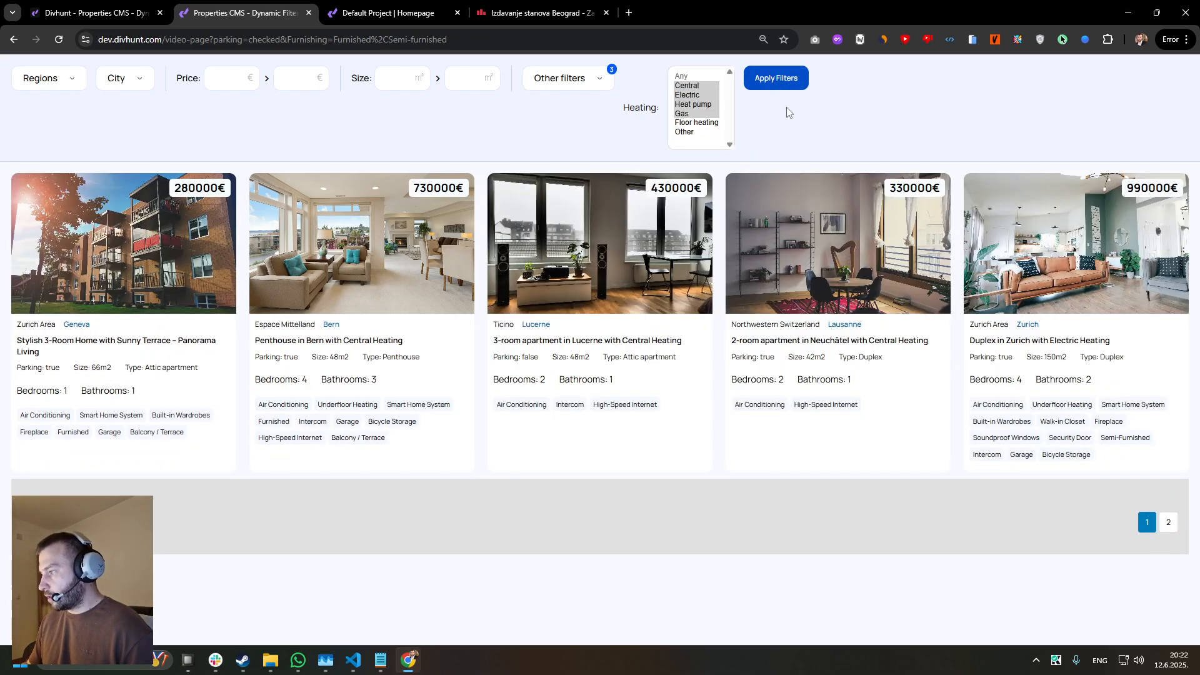
pyautogui.keyDown('ctrl'); pyautogui.click(696, 123); pyautogui.keyUp('ctrl')
pyautogui.keyDown('ctrl'); pyautogui.click(685, 132); pyautogui.keyUp('ctrl')
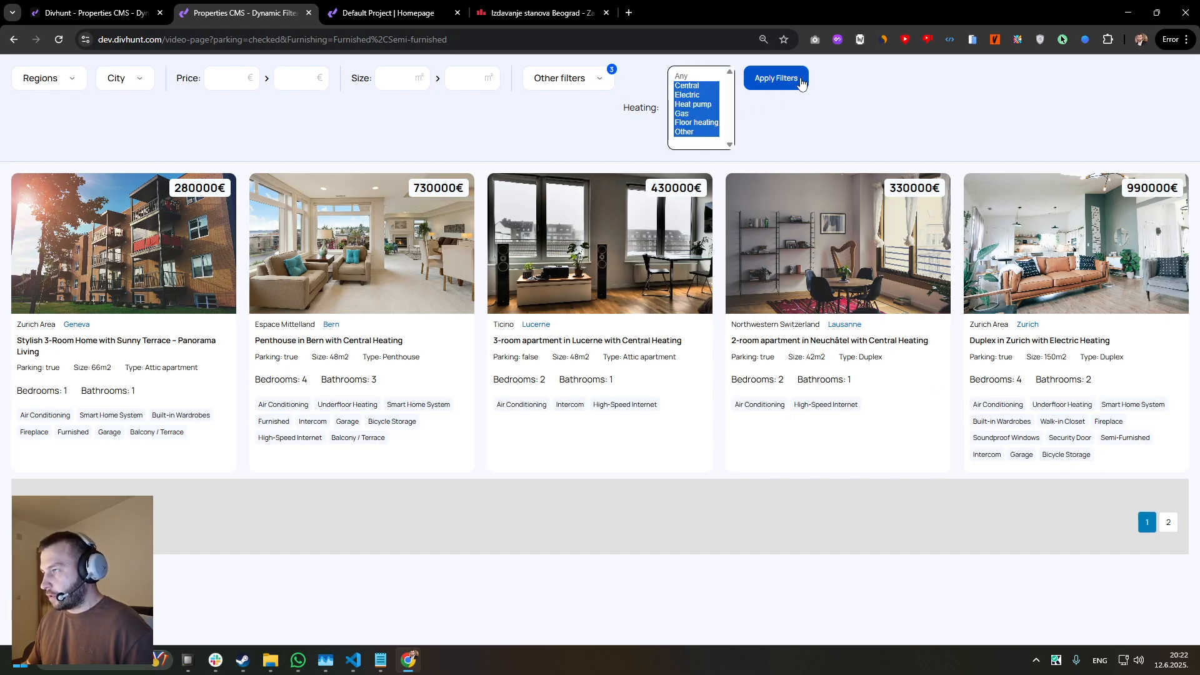
pyautogui.click(801, 83)
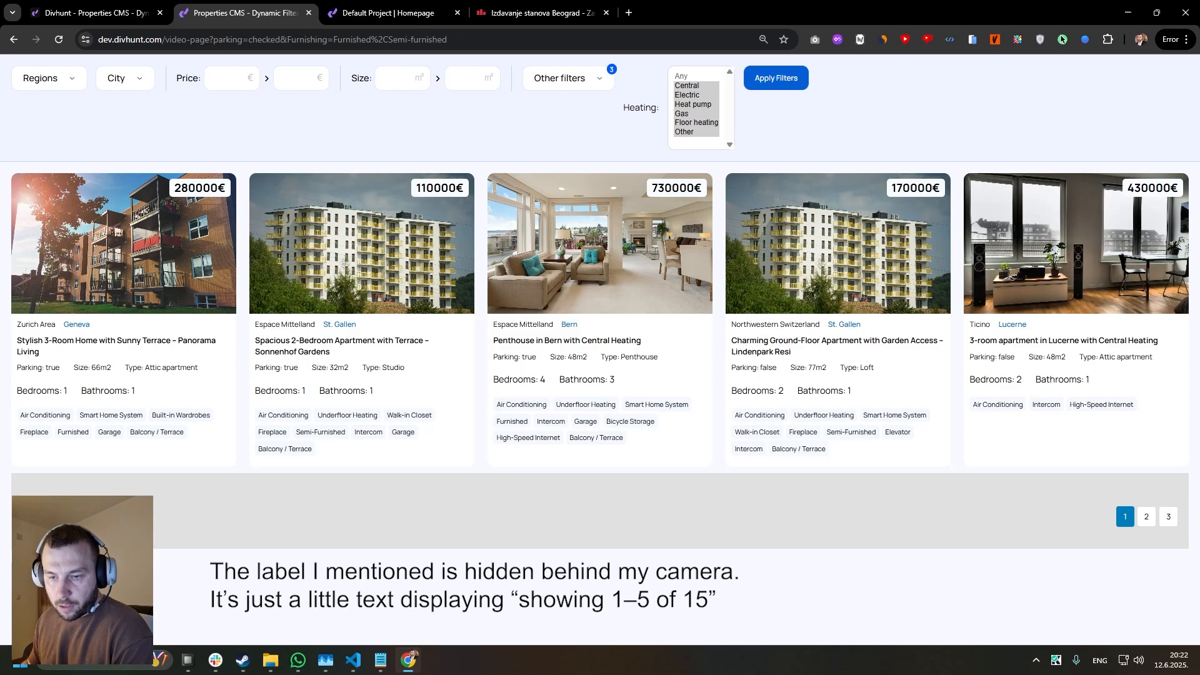
pyautogui.click(1149, 518)
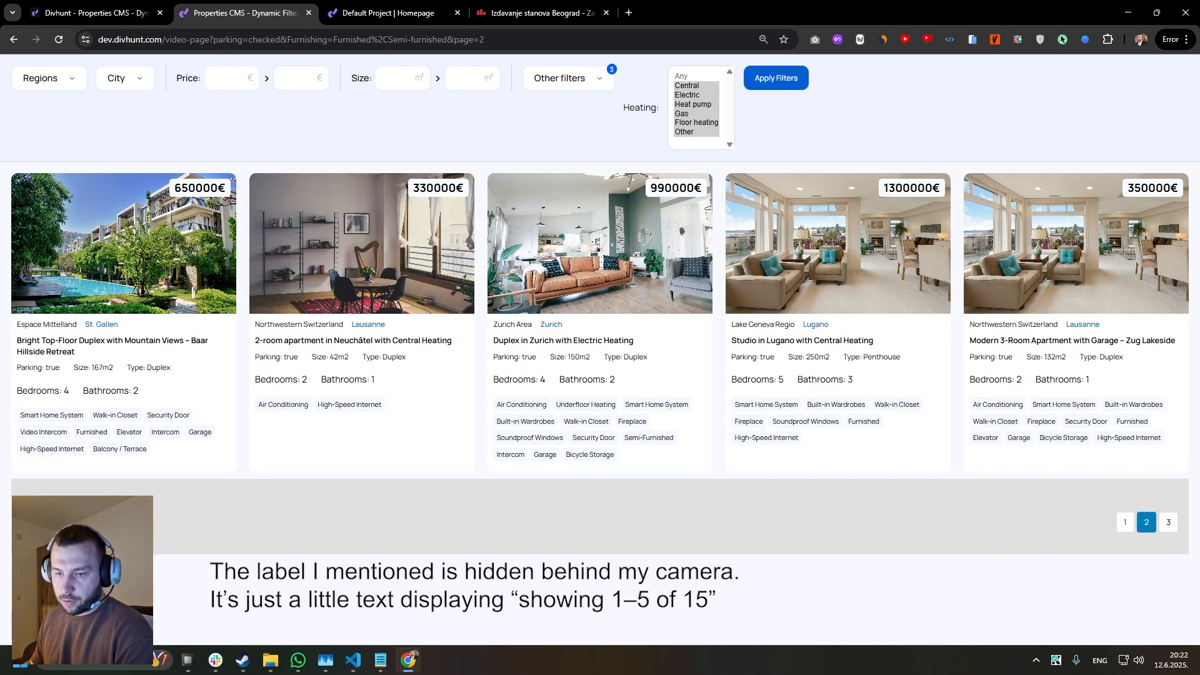
# - Turn off the results info in the Property Item's pagination settings, save, and reload the live page
pyautogui.click(108, 13)
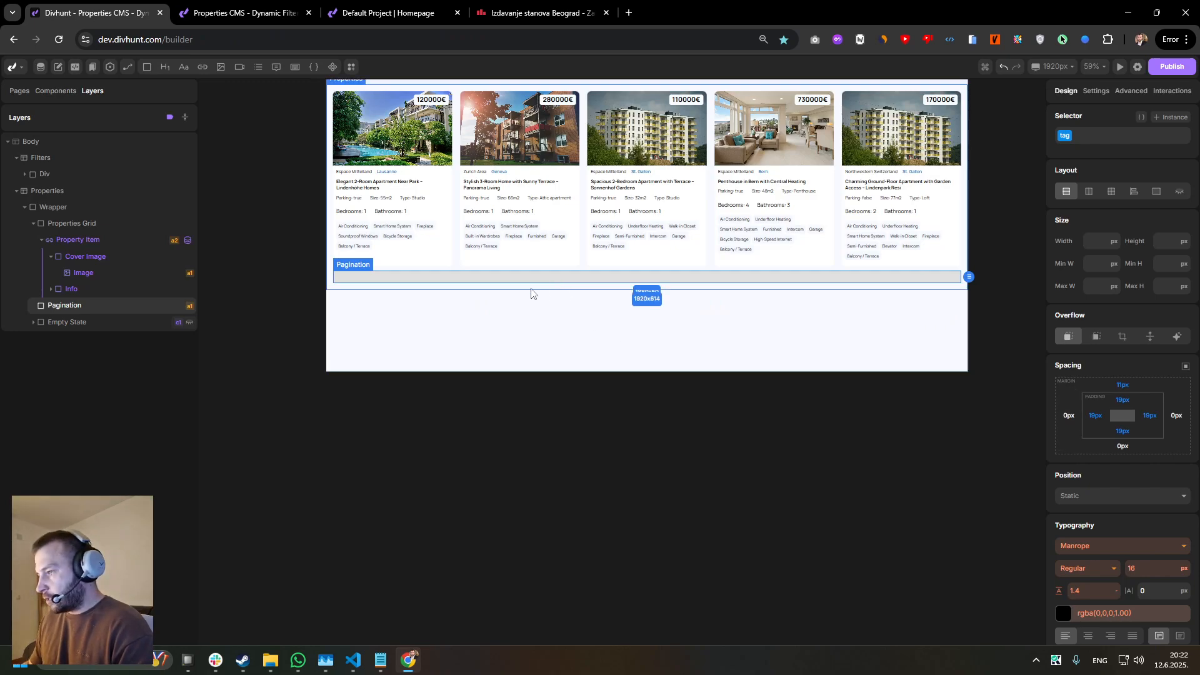
pyautogui.click(76, 243)
pyautogui.click(1131, 91)
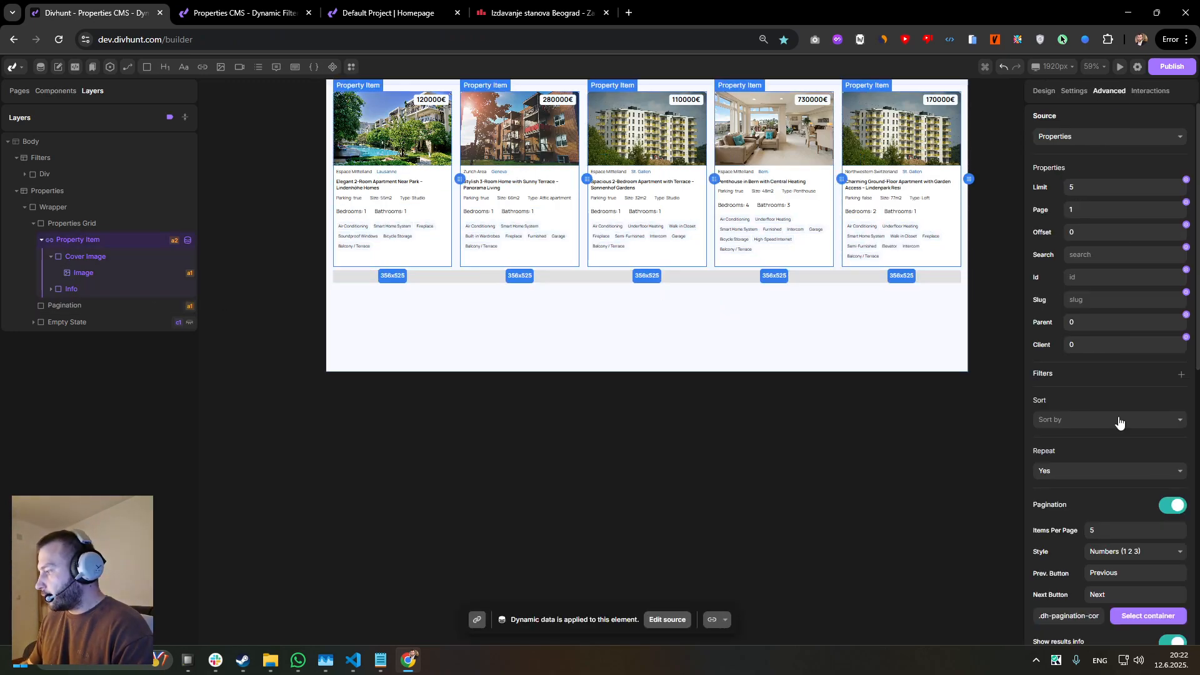
pyautogui.scroll(-6, 1089, 430)
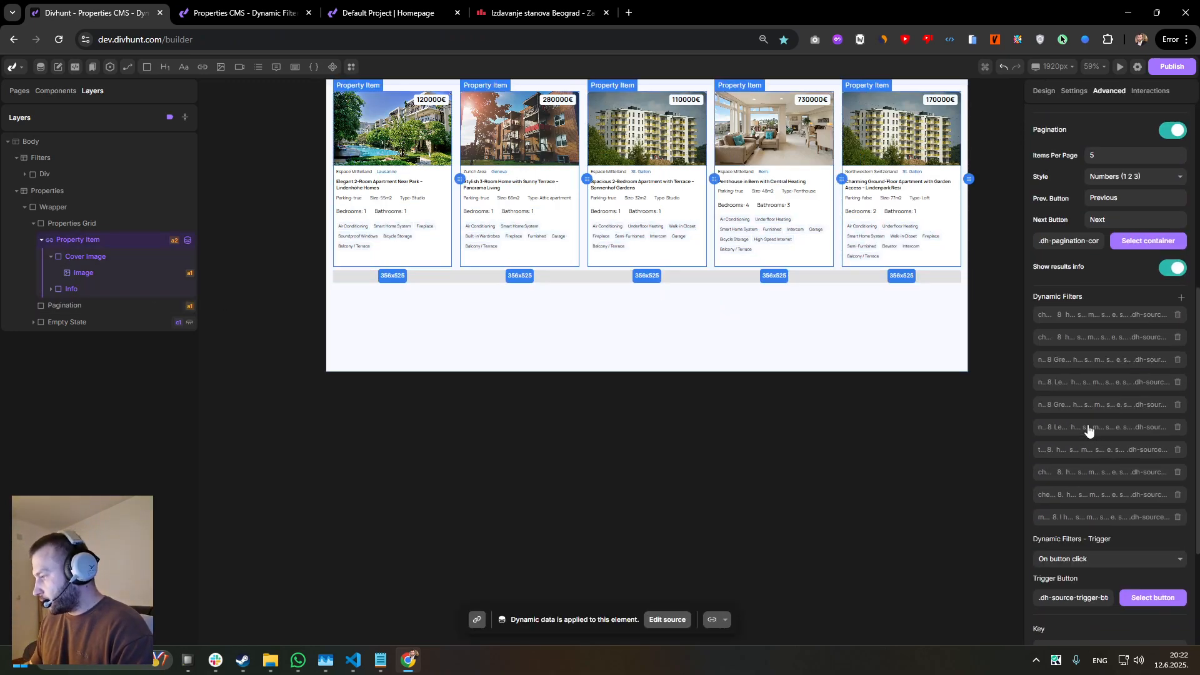
pyautogui.click(1172, 269)
pyautogui.scroll(-3, 1155, 537)
pyautogui.click(1168, 501)
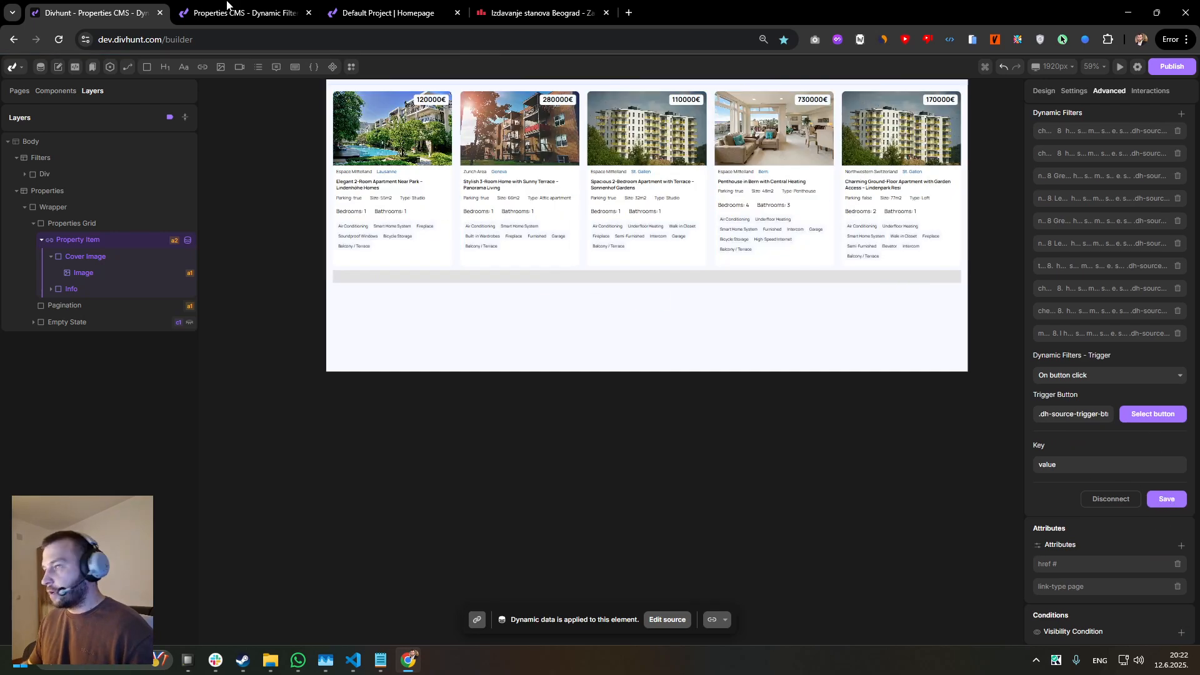
pyautogui.click(228, 9)
pyautogui.press('F5')
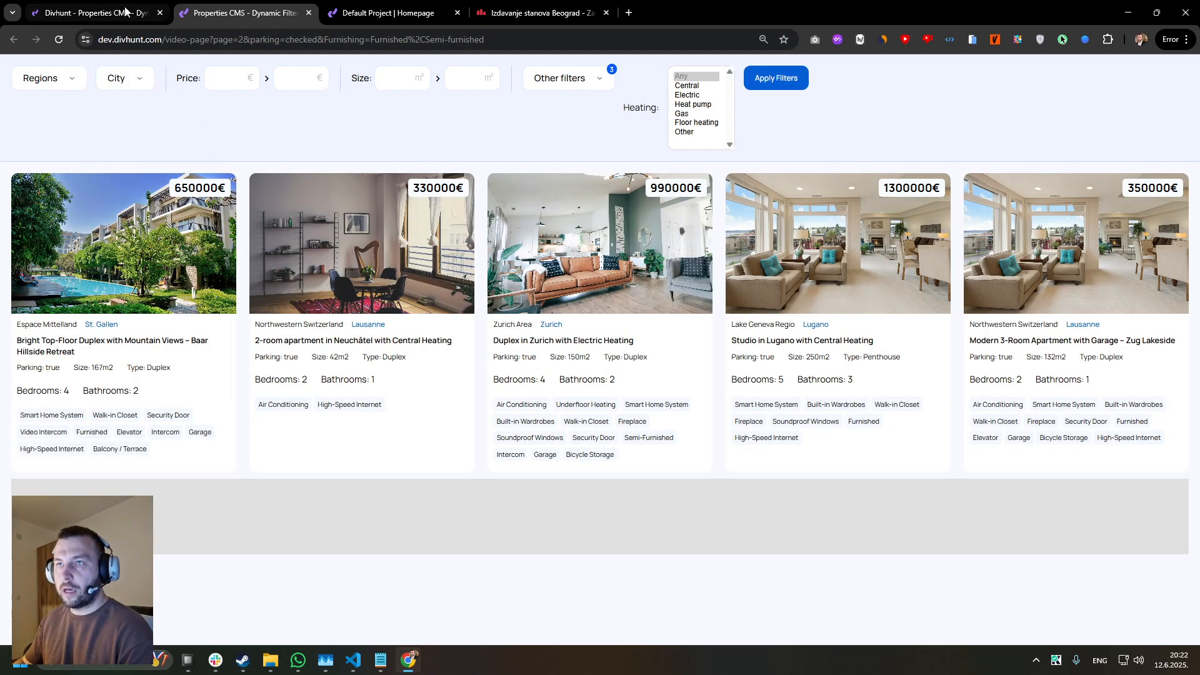
# - Give the Pagination div a horizontal flex layout in the builder
pyautogui.click(94, 13)
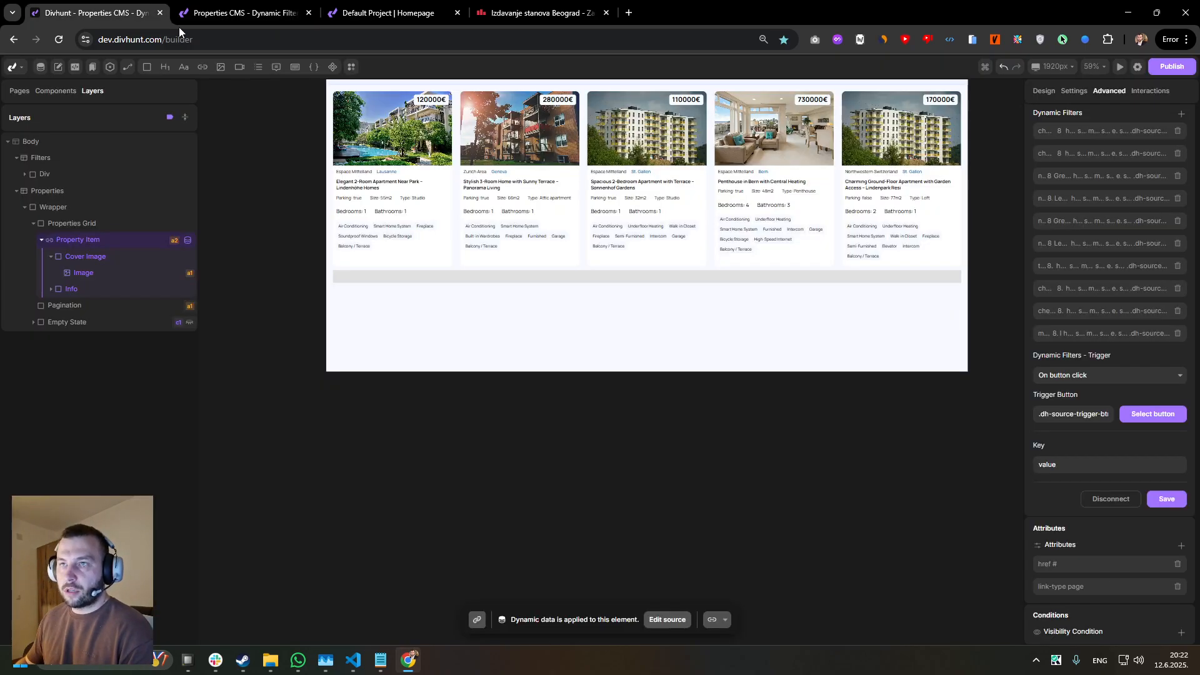
pyautogui.click(410, 276)
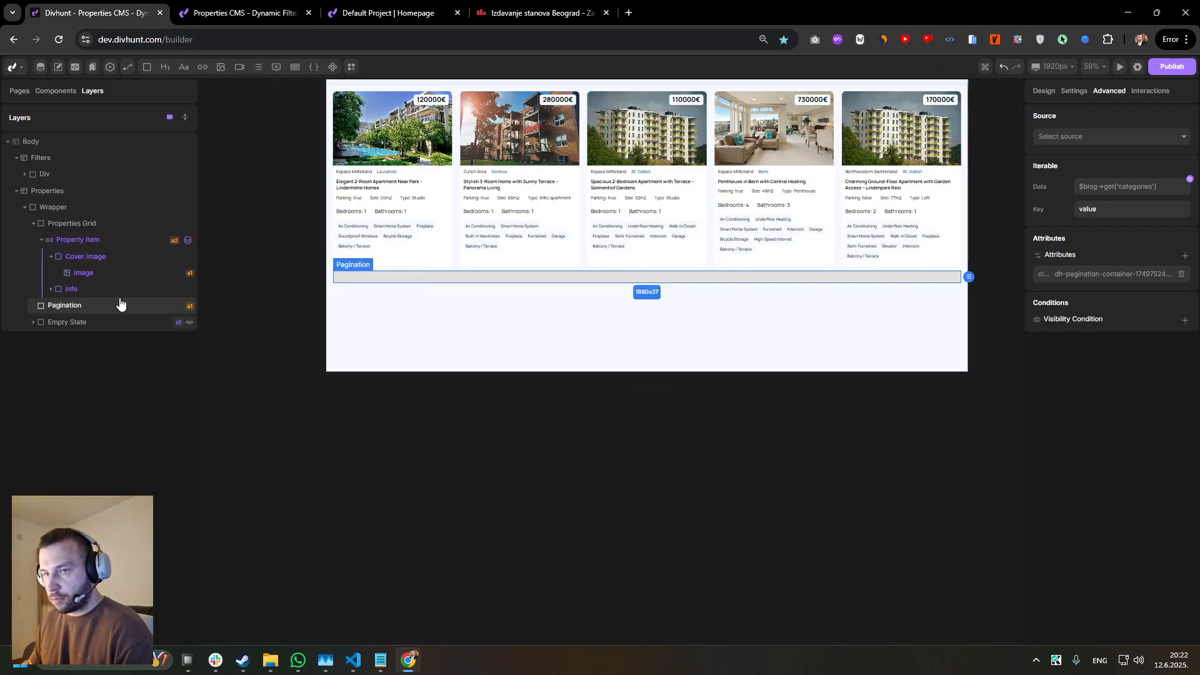
pyautogui.click(1044, 91)
pyautogui.click(1089, 193)
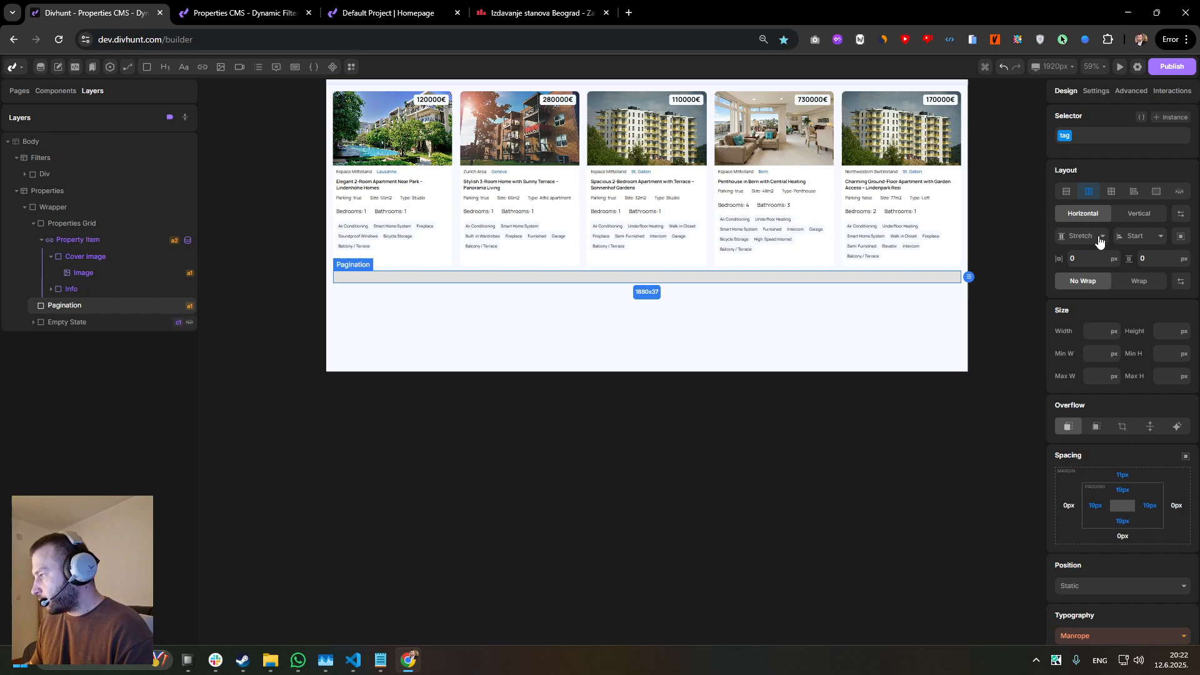
# - Set the Pagination div's justification to Center and reload the live page to check it
pyautogui.click(1099, 238)
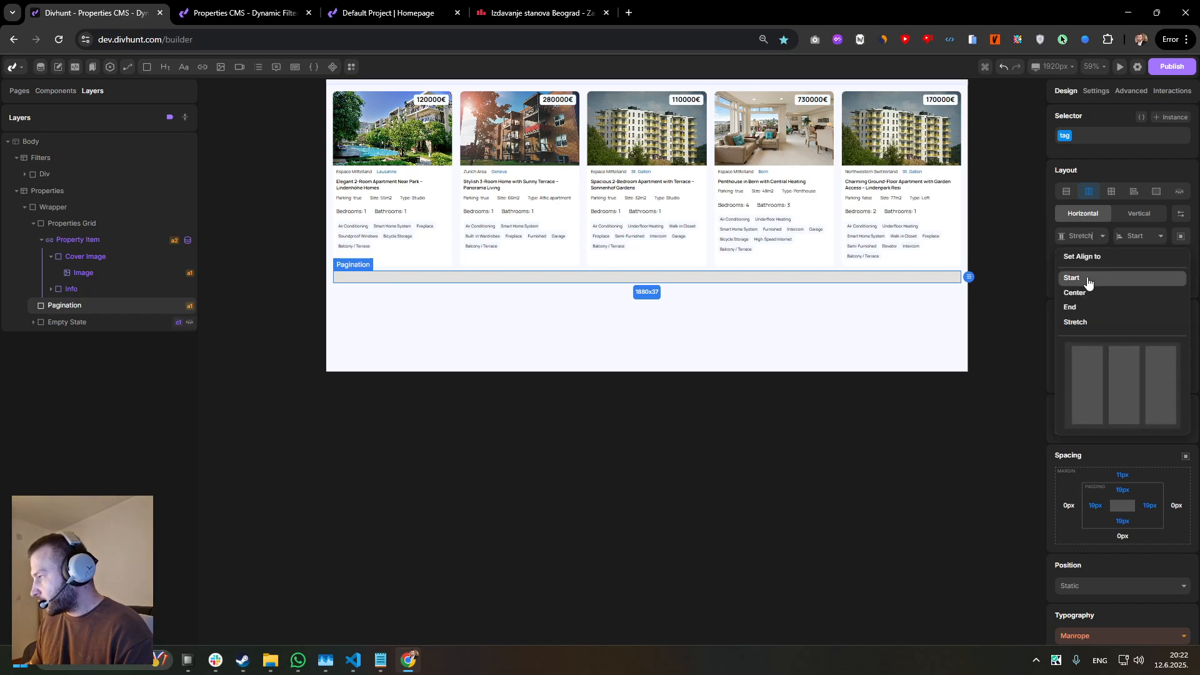
pyautogui.click(1081, 233)
pyautogui.click(1136, 236)
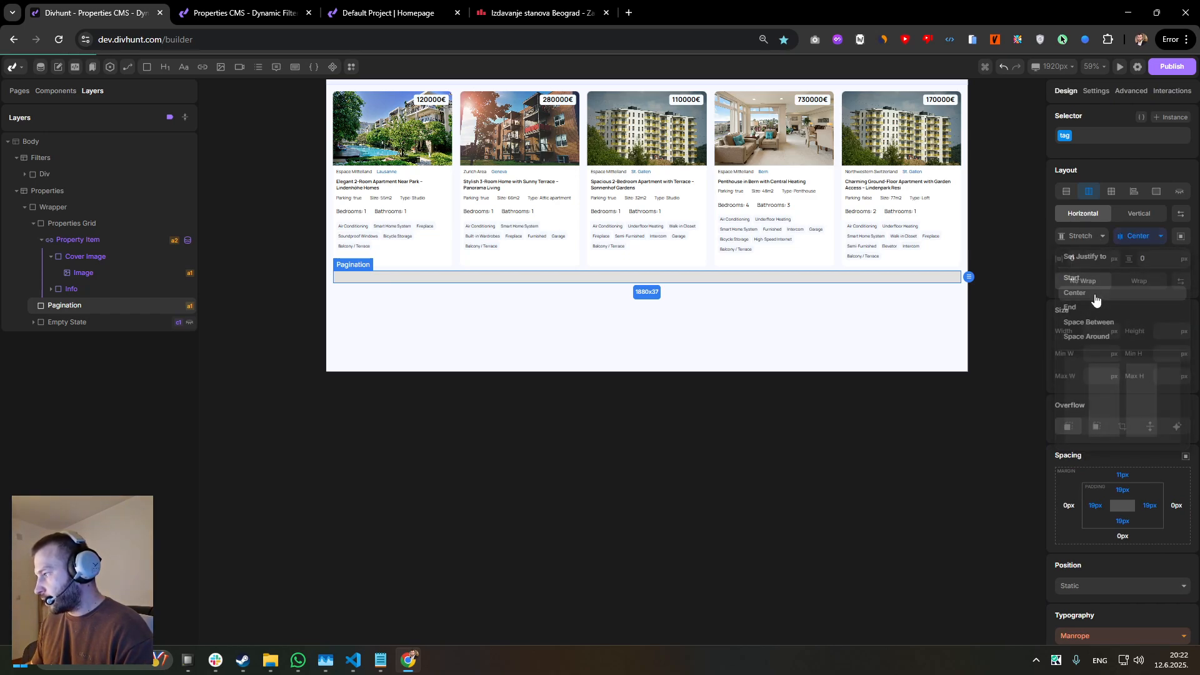
pyautogui.click(1075, 292)
pyautogui.click(1135, 237)
pyautogui.click(256, 13)
pyautogui.hotkey('ctrl', 'r')
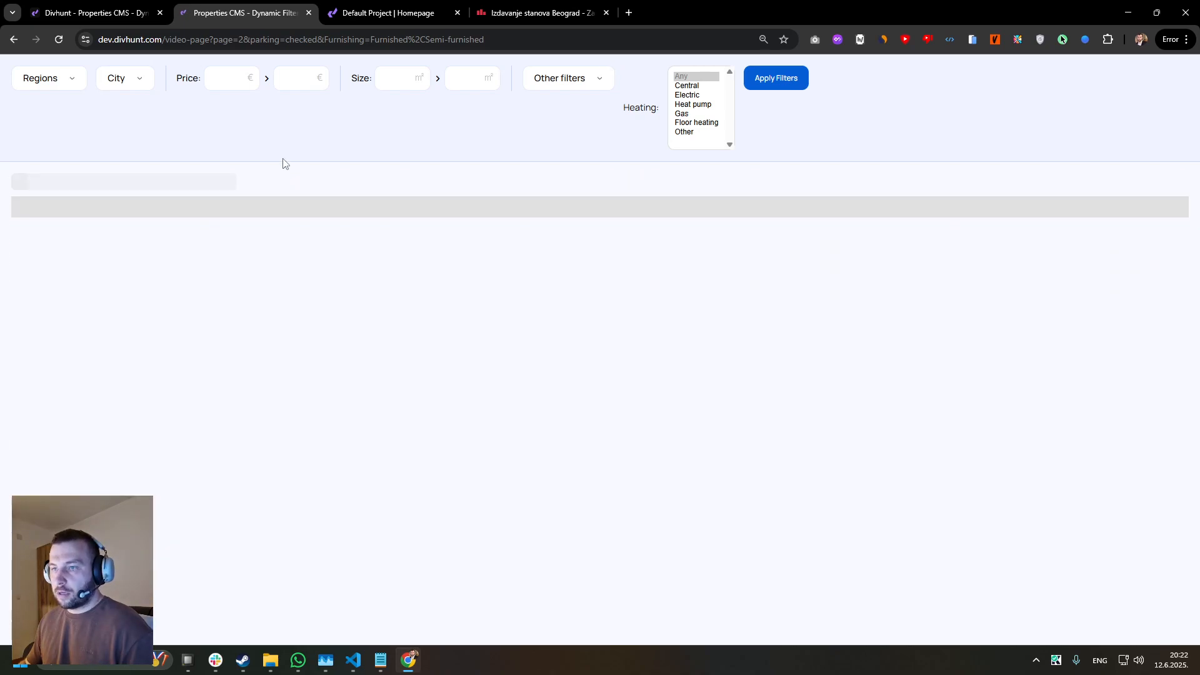
# - Set the Pagination div's justification to End, reload the live page, and view the first page of results
pyautogui.click(94, 12)
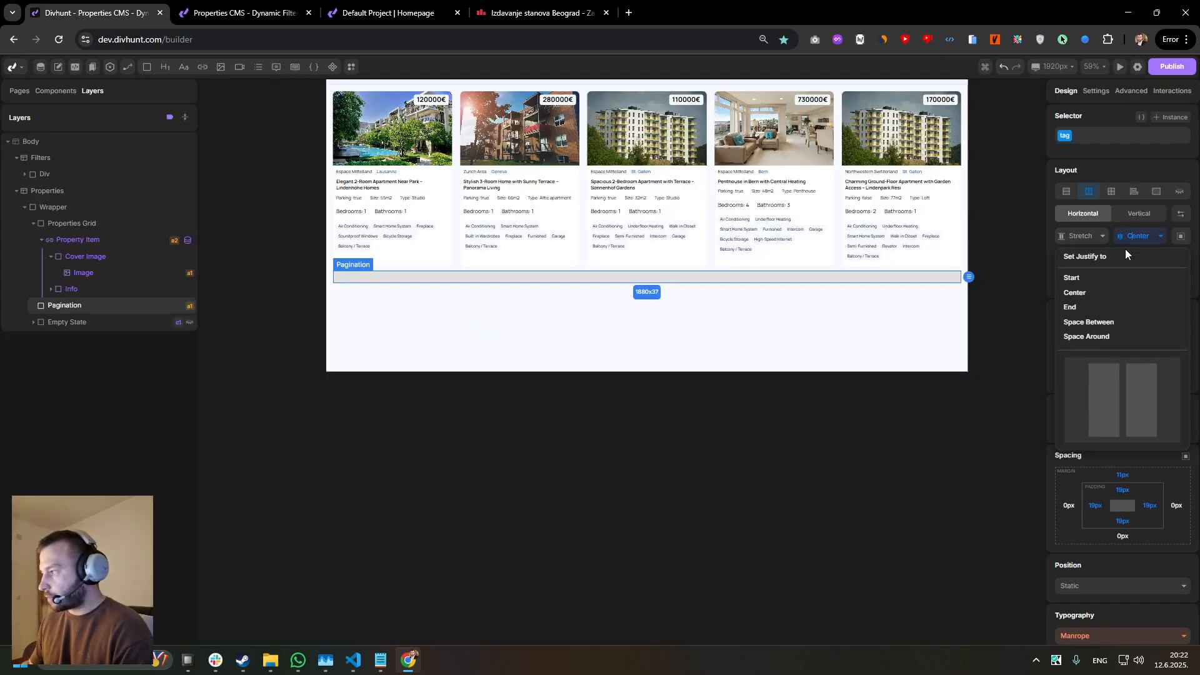
pyautogui.click(1075, 306)
pyautogui.hotkey('ctrl', 'Tab')
pyautogui.hotkey('ctrl', 'r')
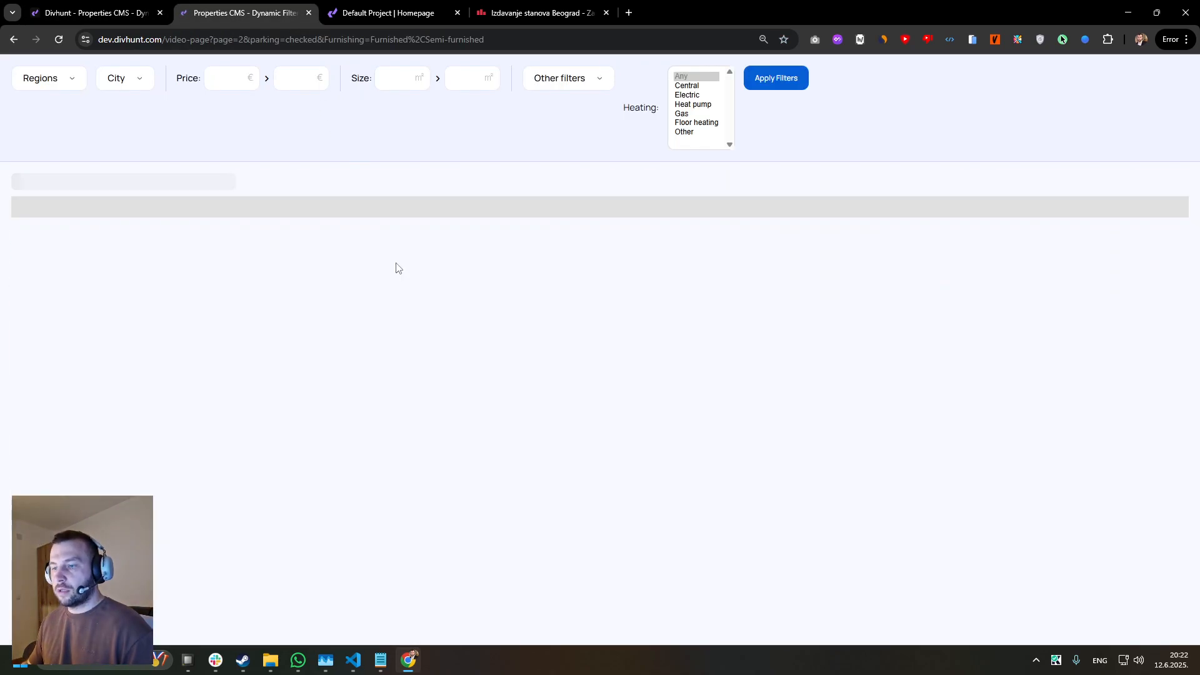
pyautogui.click(1125, 522)
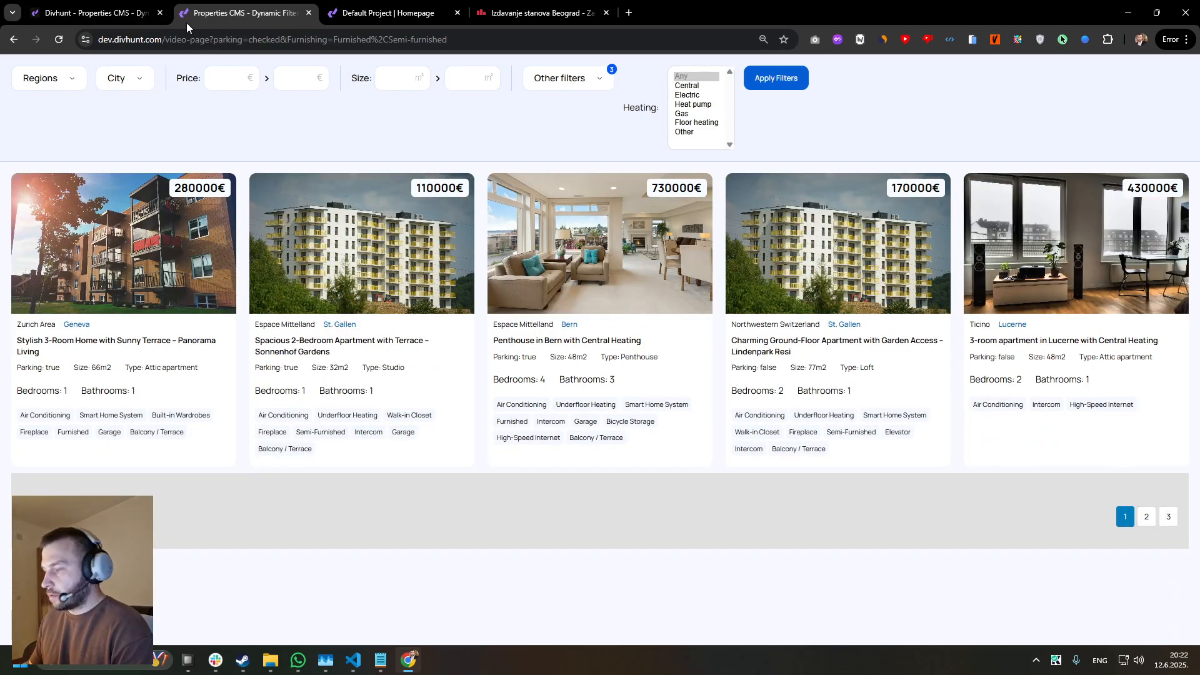
# - Set the Property Item's pagination style to Simple (Prev/Next) and save the source settings
pyautogui.click(156, 14)
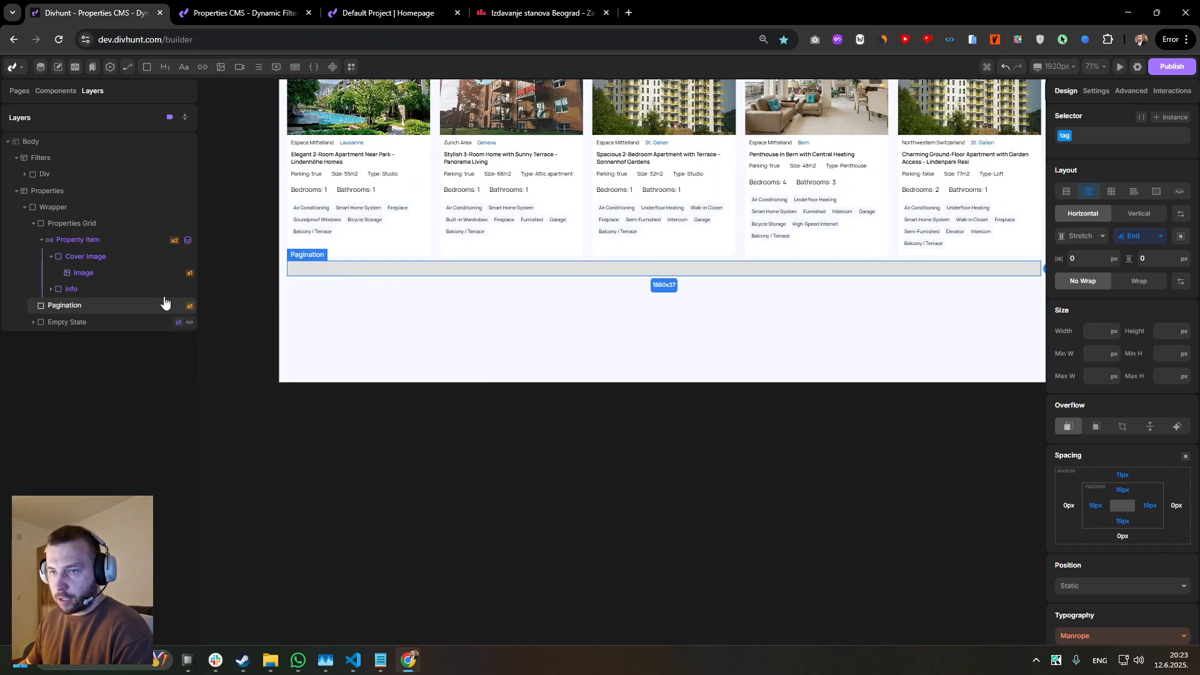
pyautogui.click(87, 241)
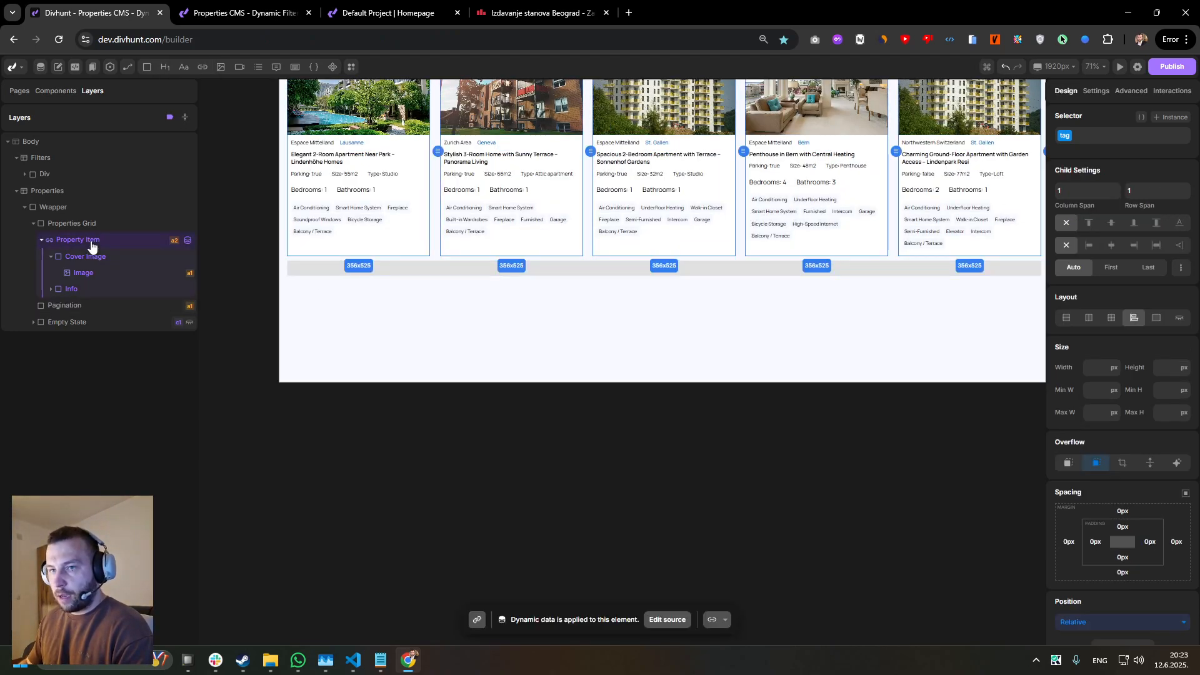
pyautogui.click(1096, 92)
pyautogui.click(1113, 91)
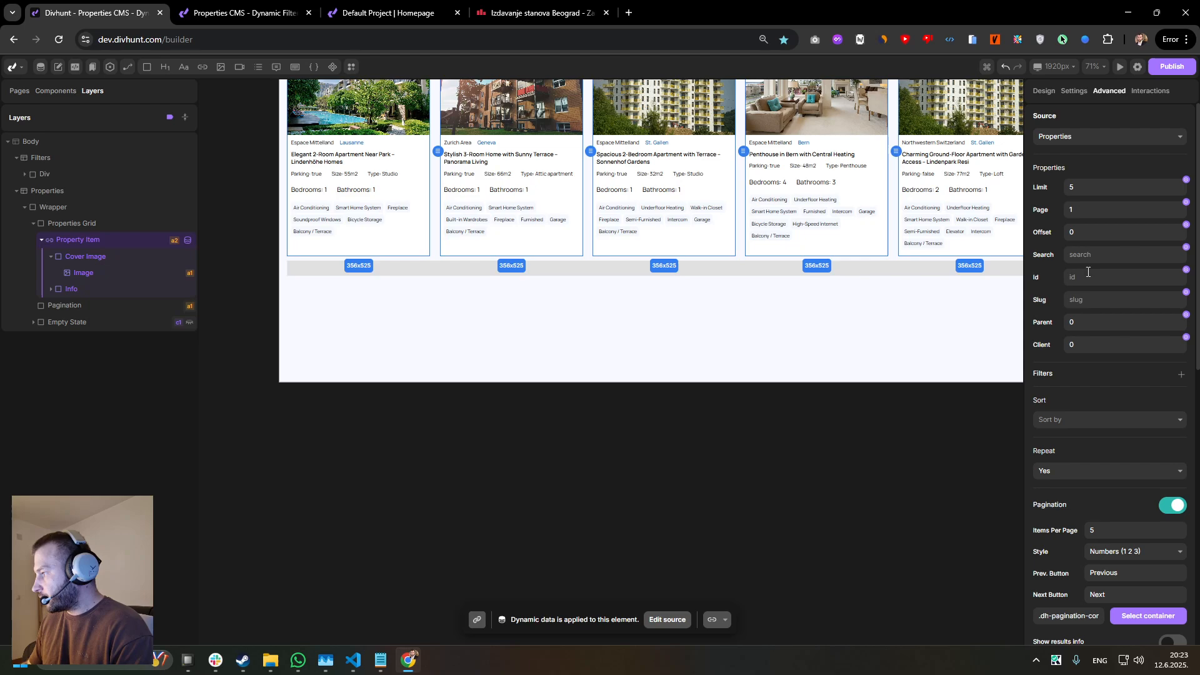
pyautogui.scroll(-5, 1122, 417)
pyautogui.scroll(1, 1122, 212)
pyautogui.click(1128, 239)
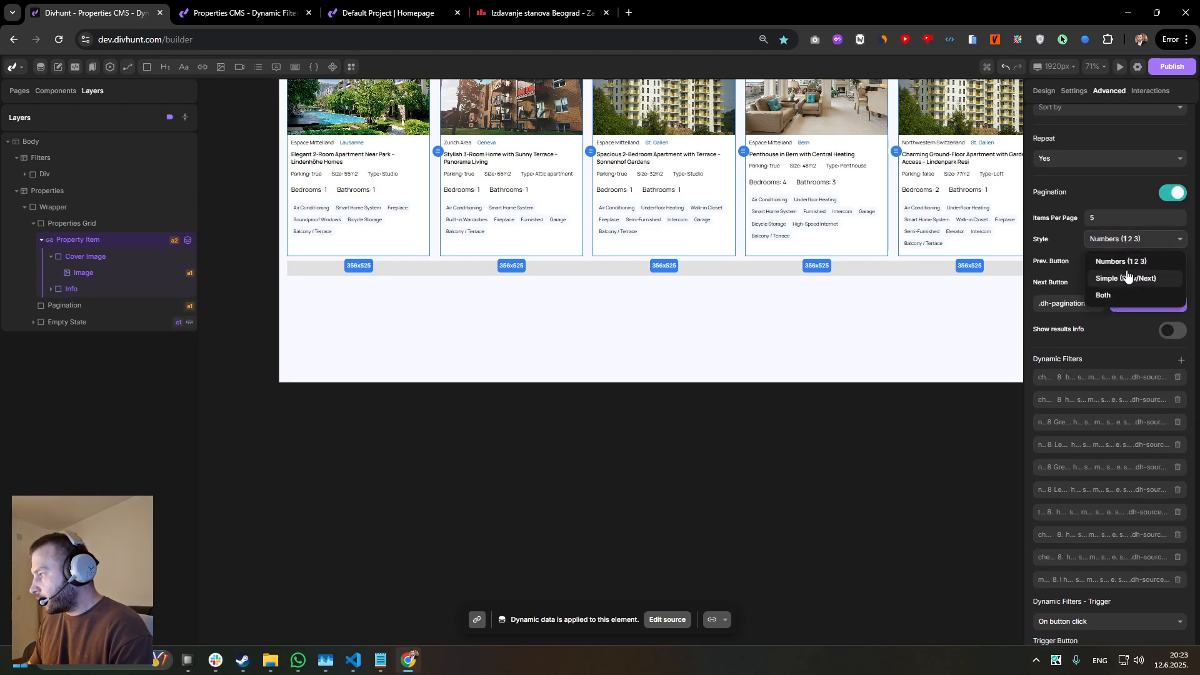
pyautogui.click(1121, 279)
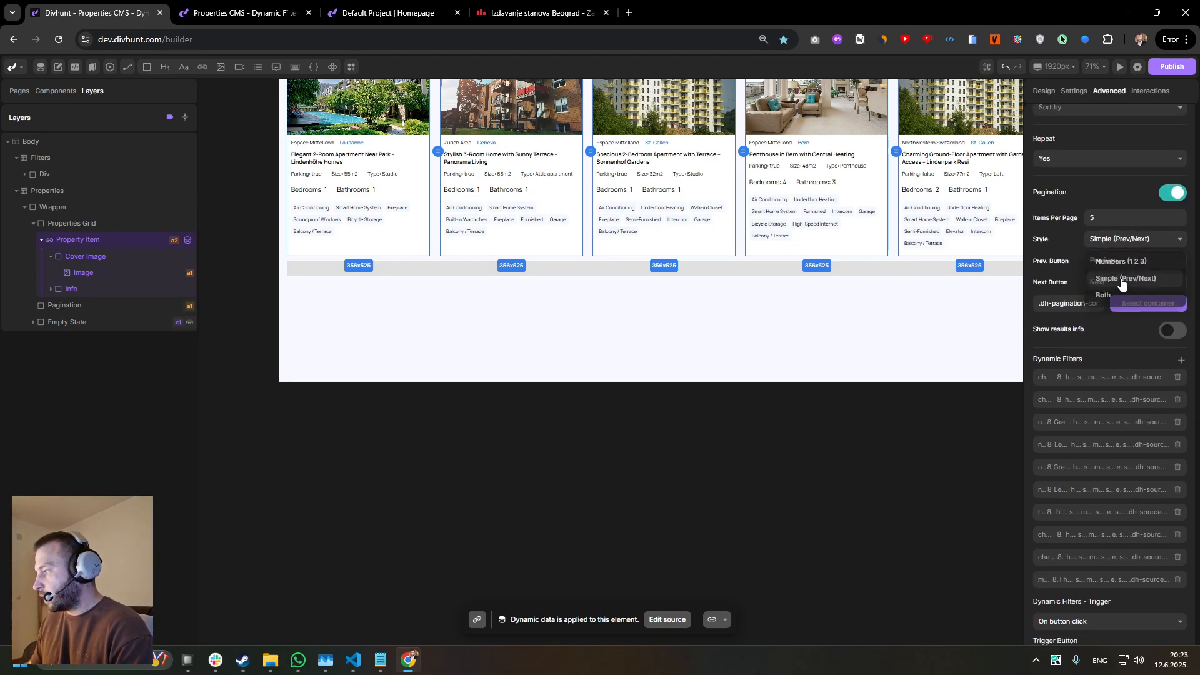
pyautogui.click(1141, 305)
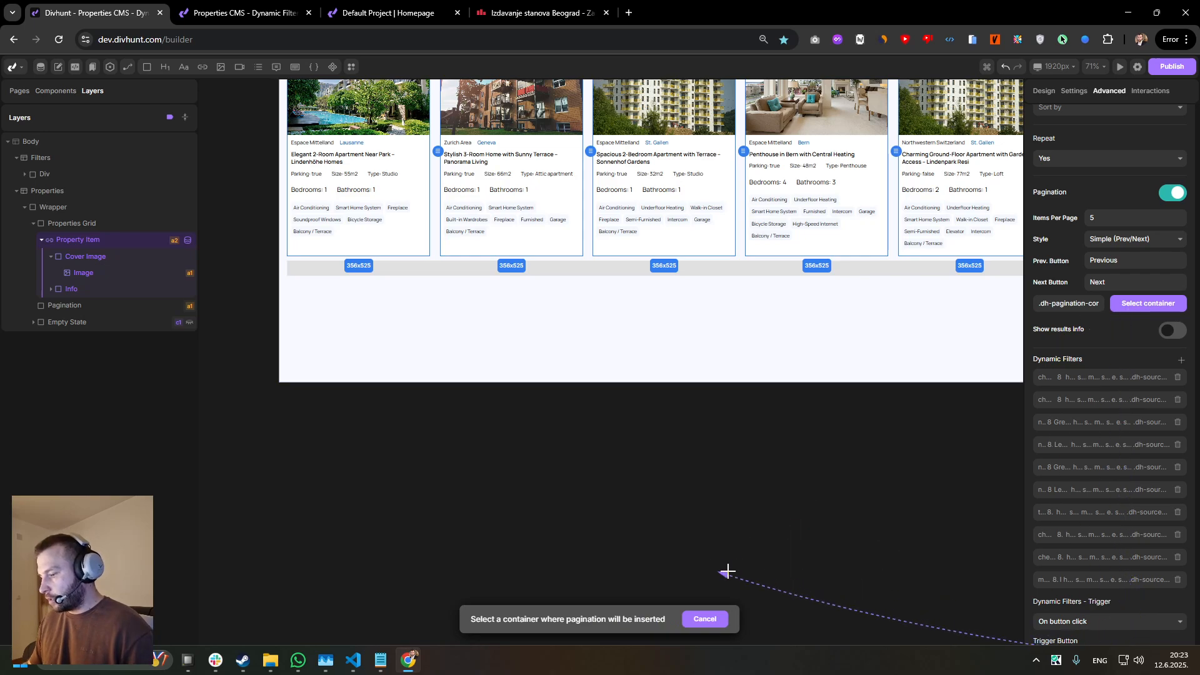
pyautogui.click(705, 619)
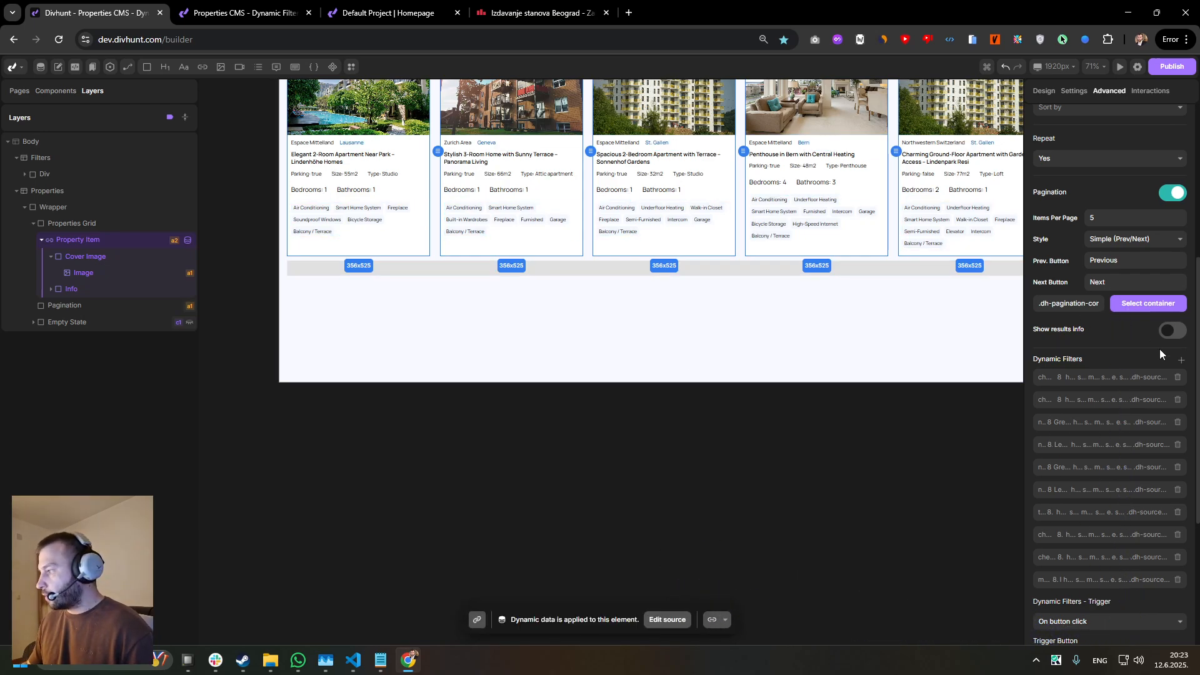
pyautogui.scroll(-4, 1160, 354)
pyautogui.click(1167, 501)
# - Test the simple pagination on the live page by moving back and forth through the results with Previous and Next
pyautogui.click(244, 13)
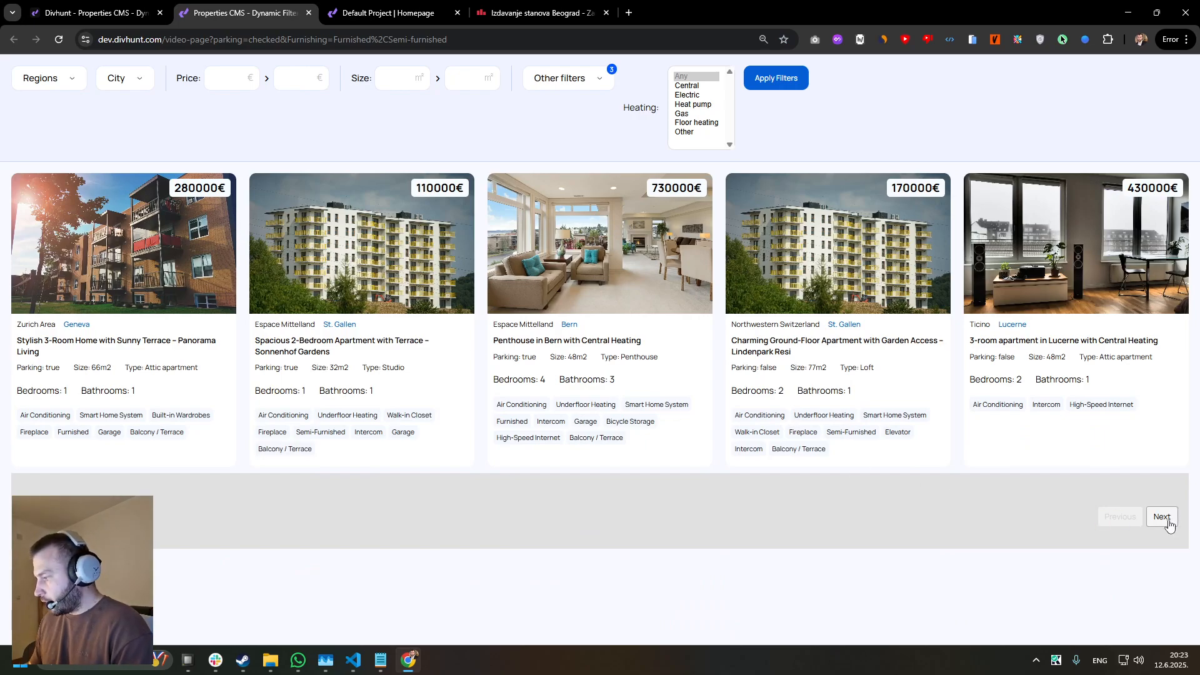
pyautogui.click(1161, 526)
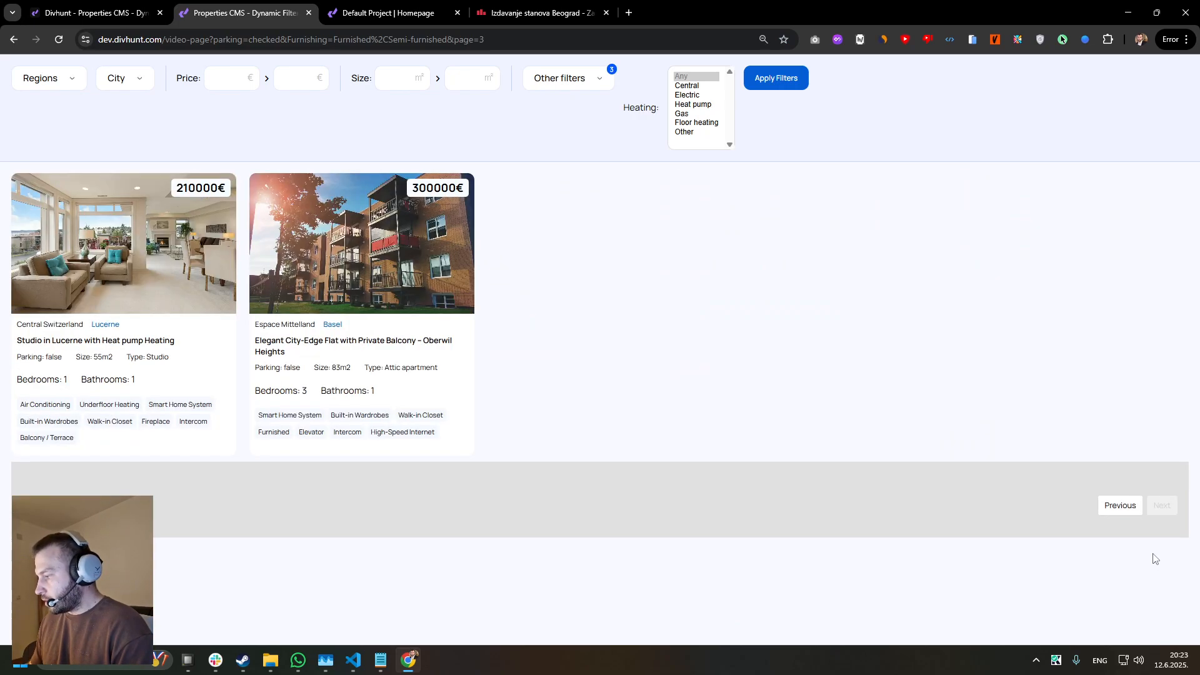
pyautogui.click(1123, 511)
pyautogui.click(1120, 510)
pyautogui.click(1161, 519)
pyautogui.click(1162, 519)
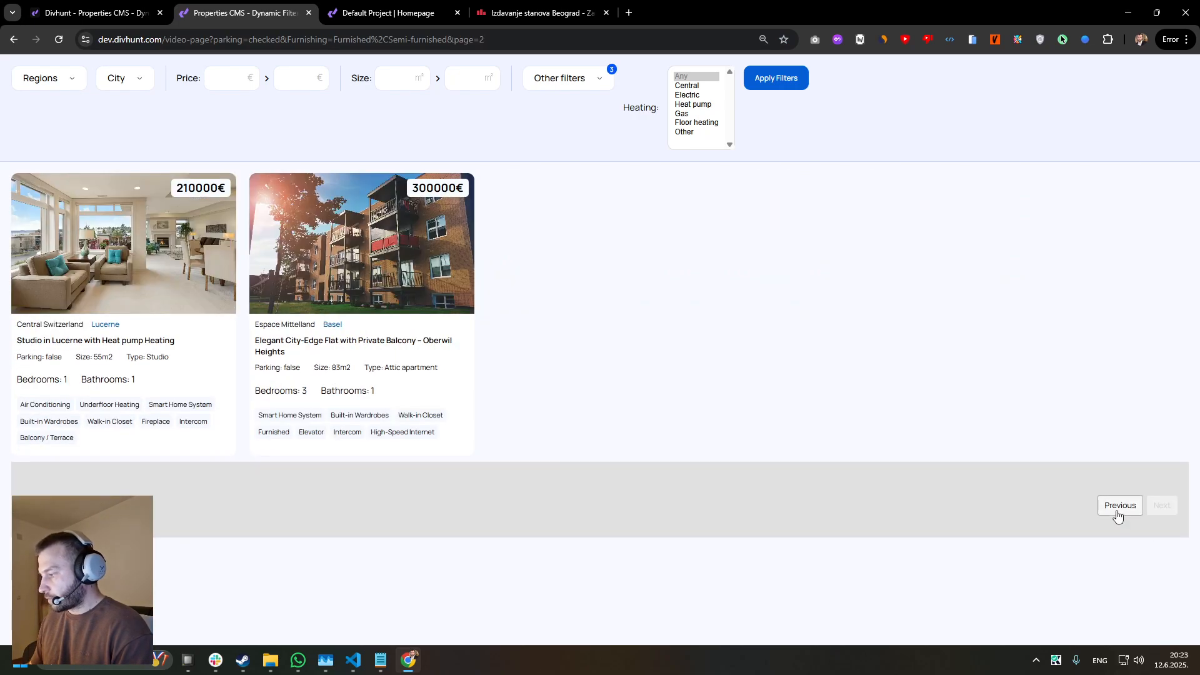
pyautogui.click(1119, 509)
pyautogui.click(1162, 519)
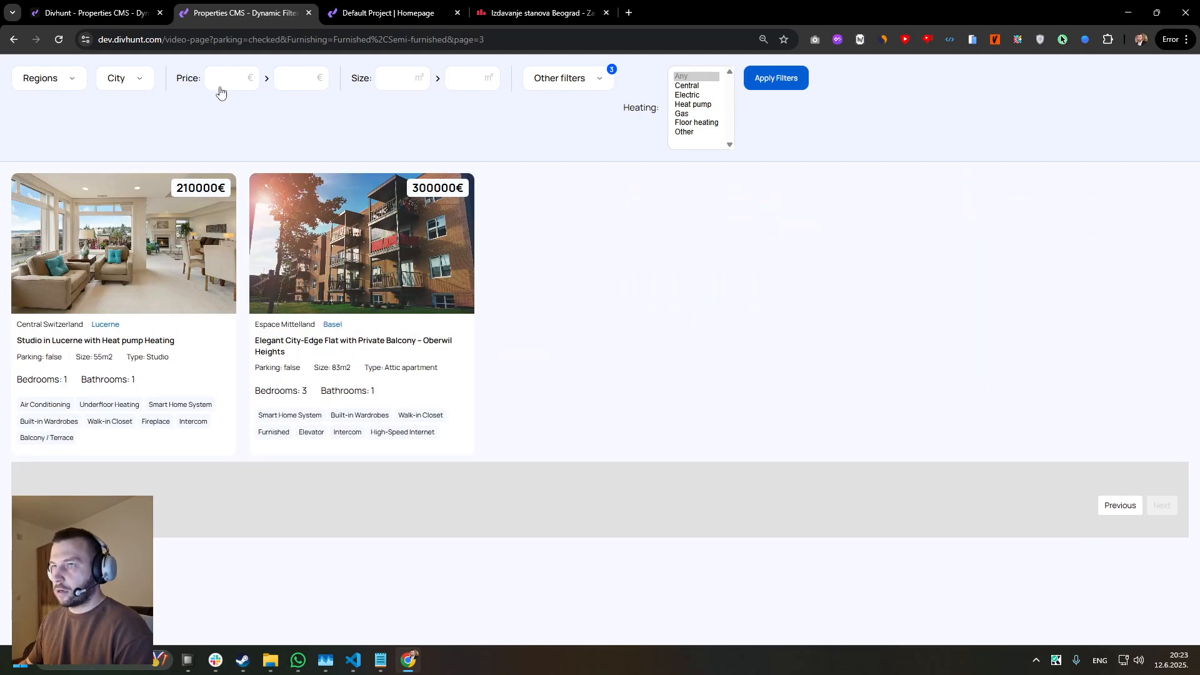
# - Set the Property Item's pagination style to Both in the builder and save the source settings
pyautogui.click(82, 12)
pyautogui.scroll(5, 1063, 350)
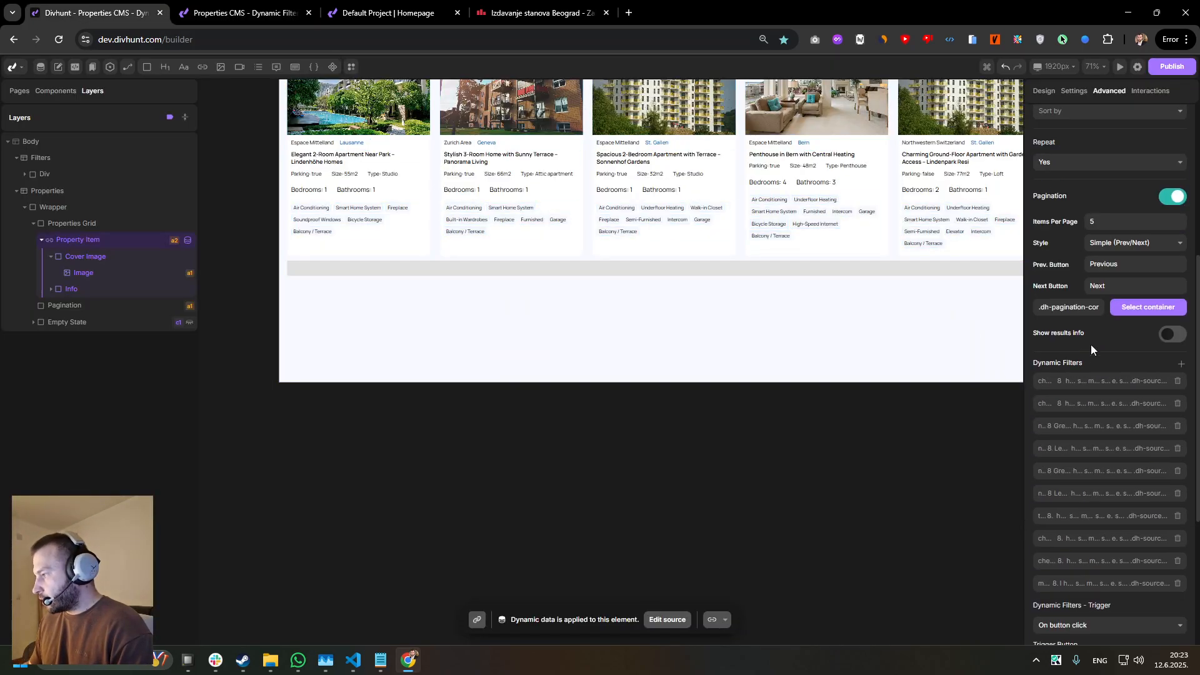
pyautogui.click(1124, 246)
pyautogui.click(1103, 301)
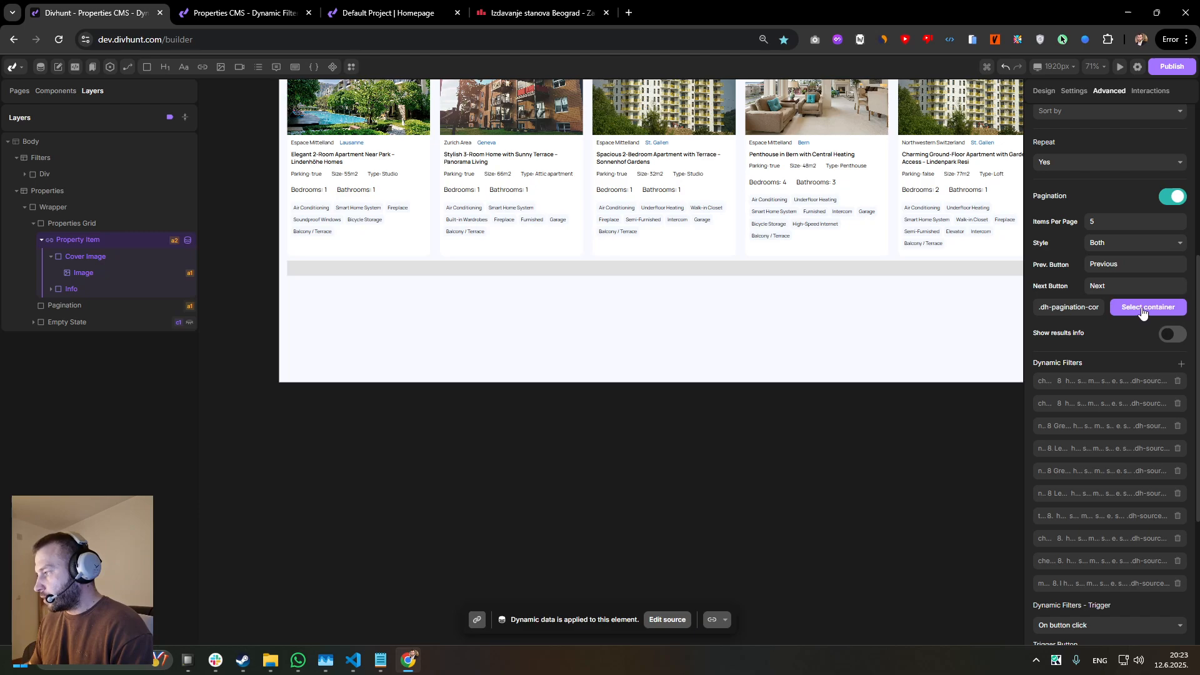
pyautogui.scroll(-5, 1146, 319)
pyautogui.click(1163, 498)
# - Reload the live page and test the combined pagination with Previous and the page 2 number
pyautogui.click(244, 13)
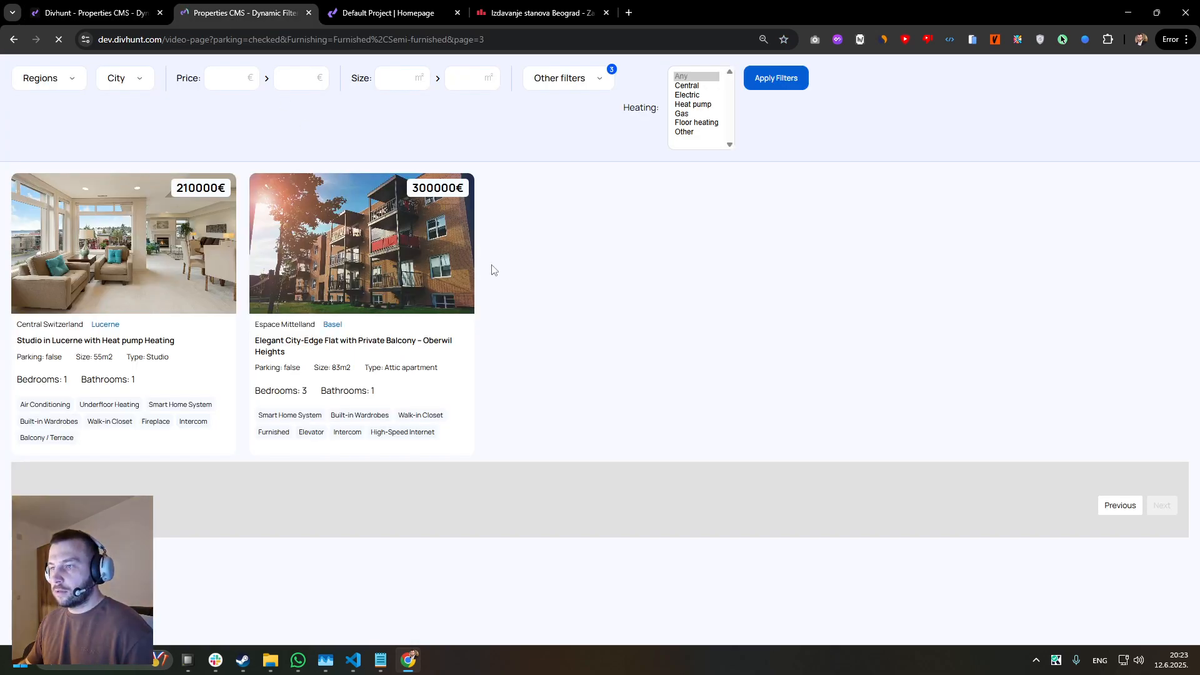
pyautogui.press('F5')
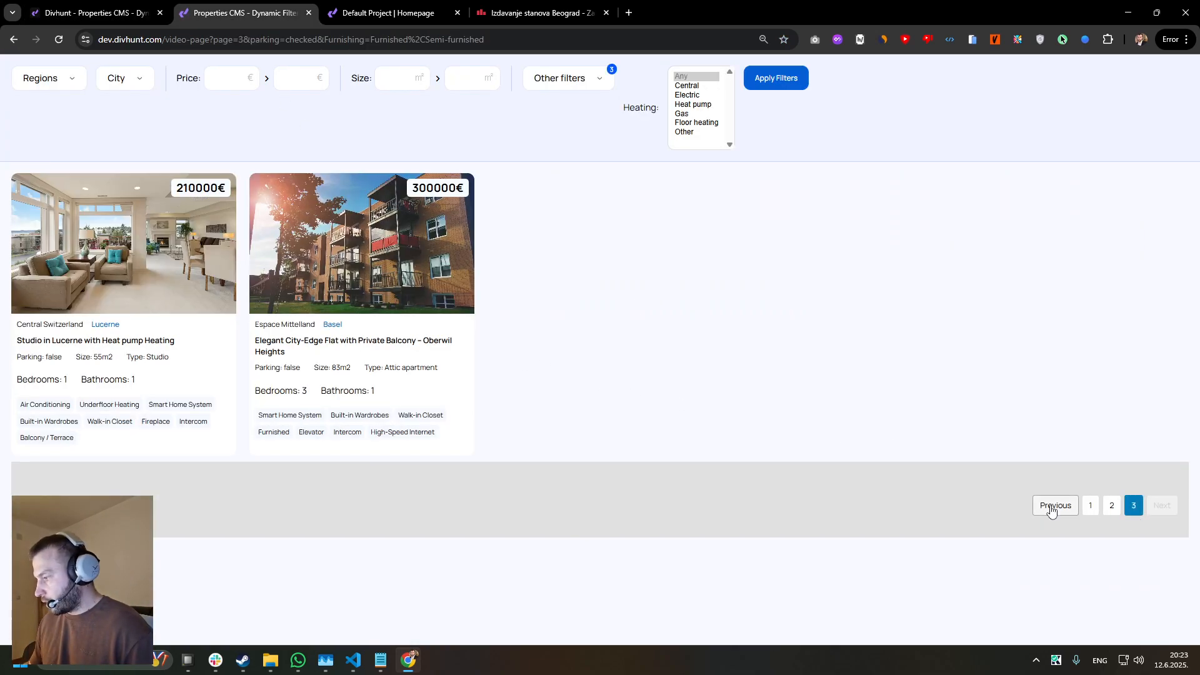
pyautogui.click(1053, 507)
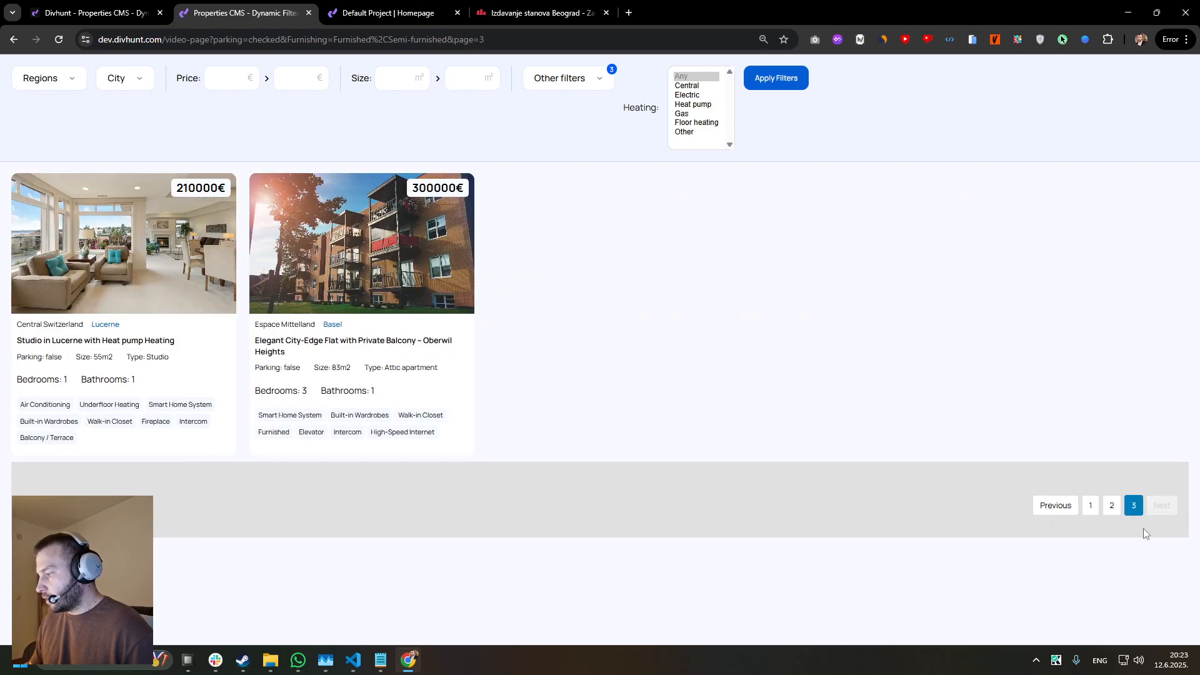
pyautogui.click(1111, 505)
# - Return to the builder and look over the filter bar and property grid, selecting the Heating Type filter
pyautogui.click(94, 13)
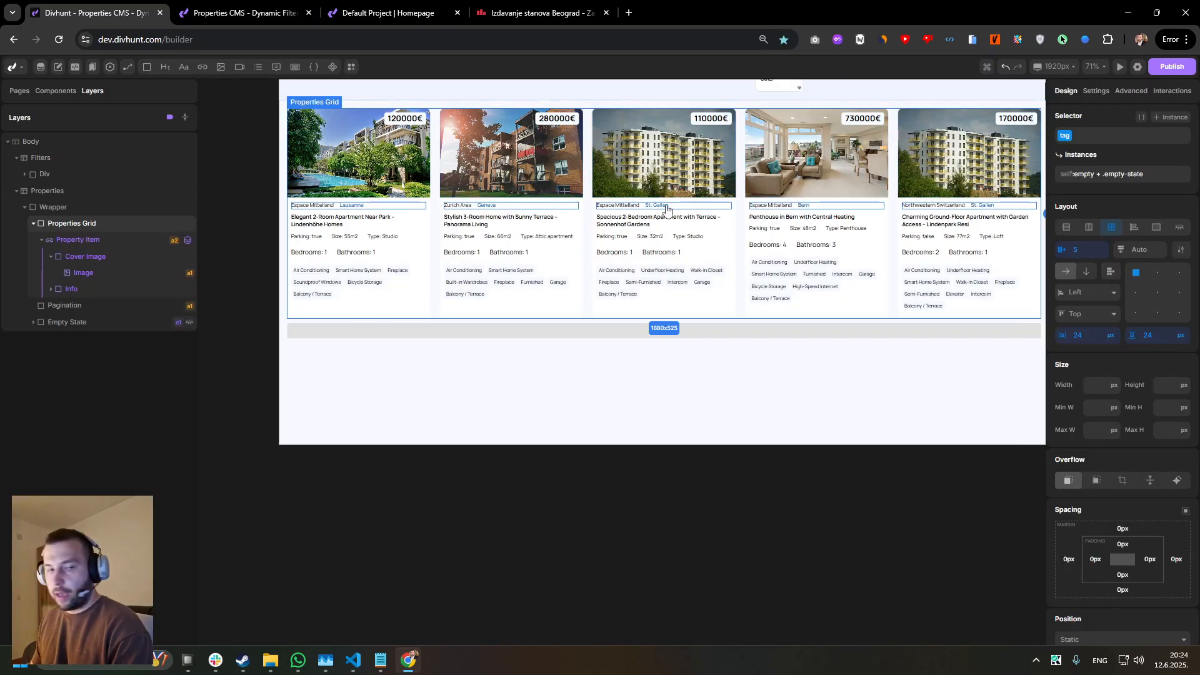
pyautogui.scroll(2, 447, 236)
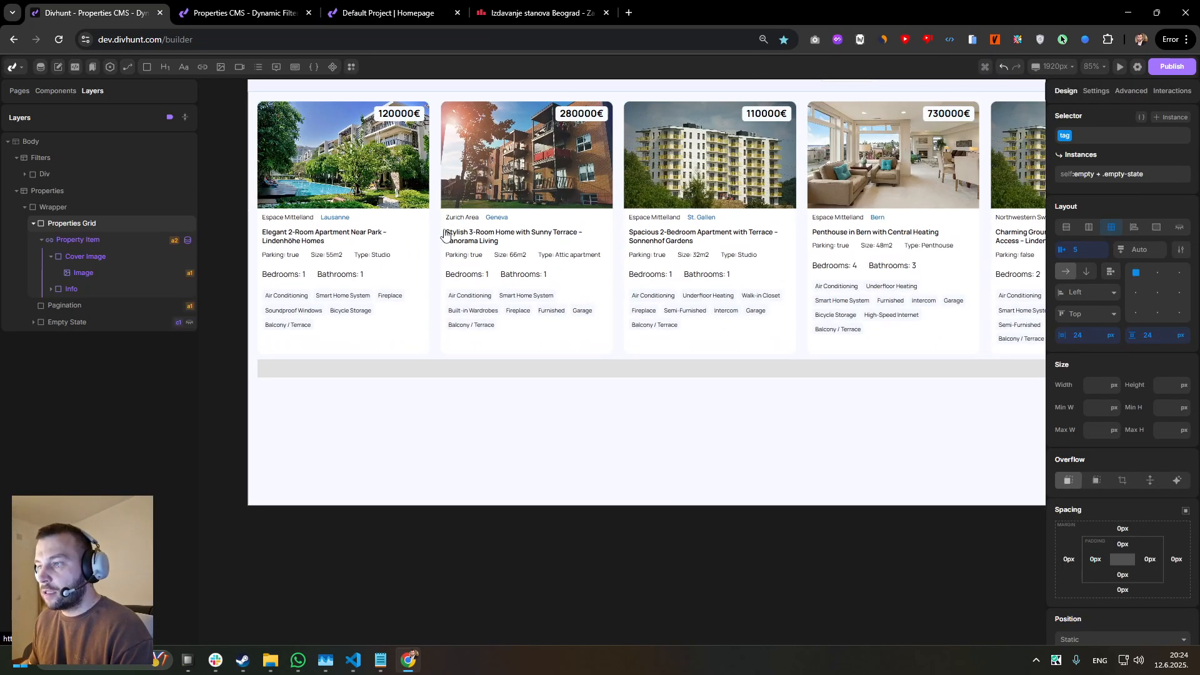
pyautogui.moveTo(446, 236); pyautogui.dragTo(436, 322)
pyautogui.scroll(-1, 436, 322)
pyautogui.scroll(-1, 713, 164)
pyautogui.moveTo(713, 164); pyautogui.dragTo(650, 197)
pyautogui.scroll(2, 650, 197)
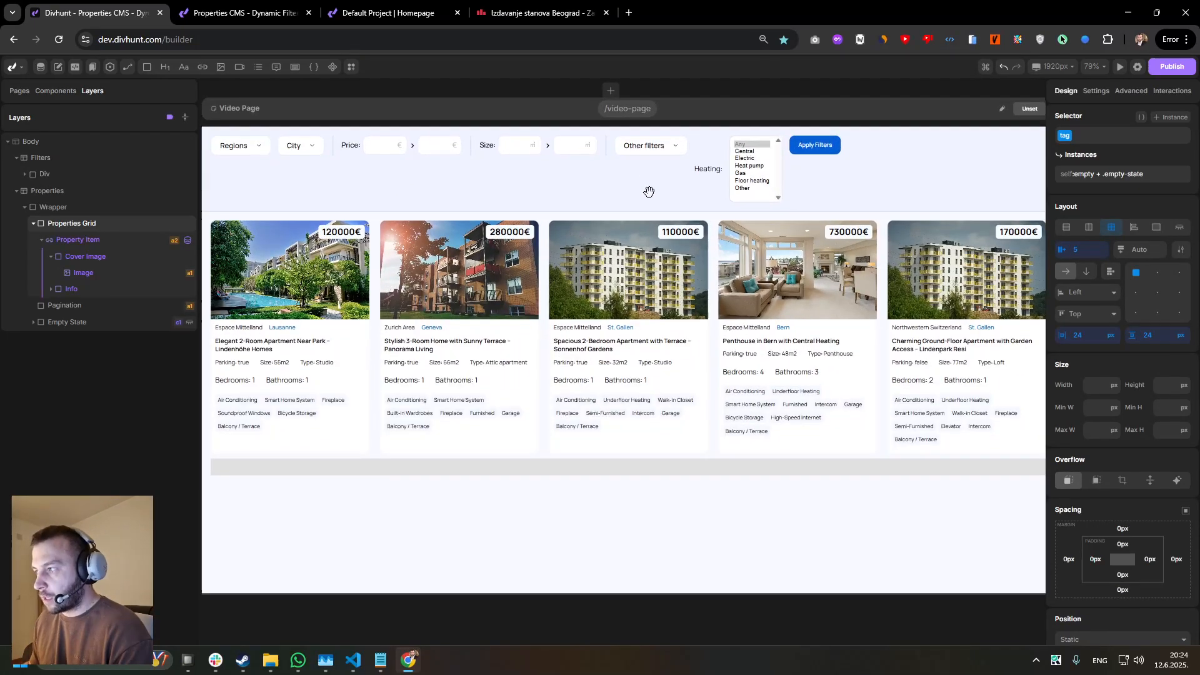
pyautogui.click(716, 164)
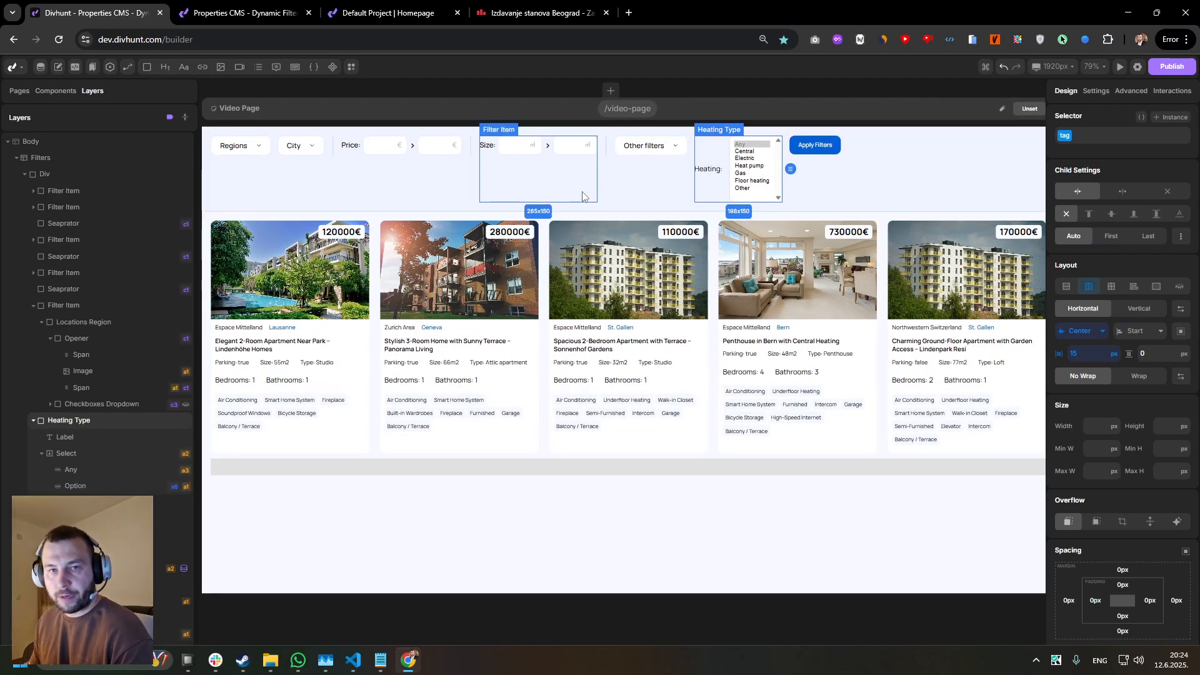
pyautogui.scroll(-2, 654, 179)
pyautogui.moveTo(654, 180); pyautogui.dragTo(454, 187)
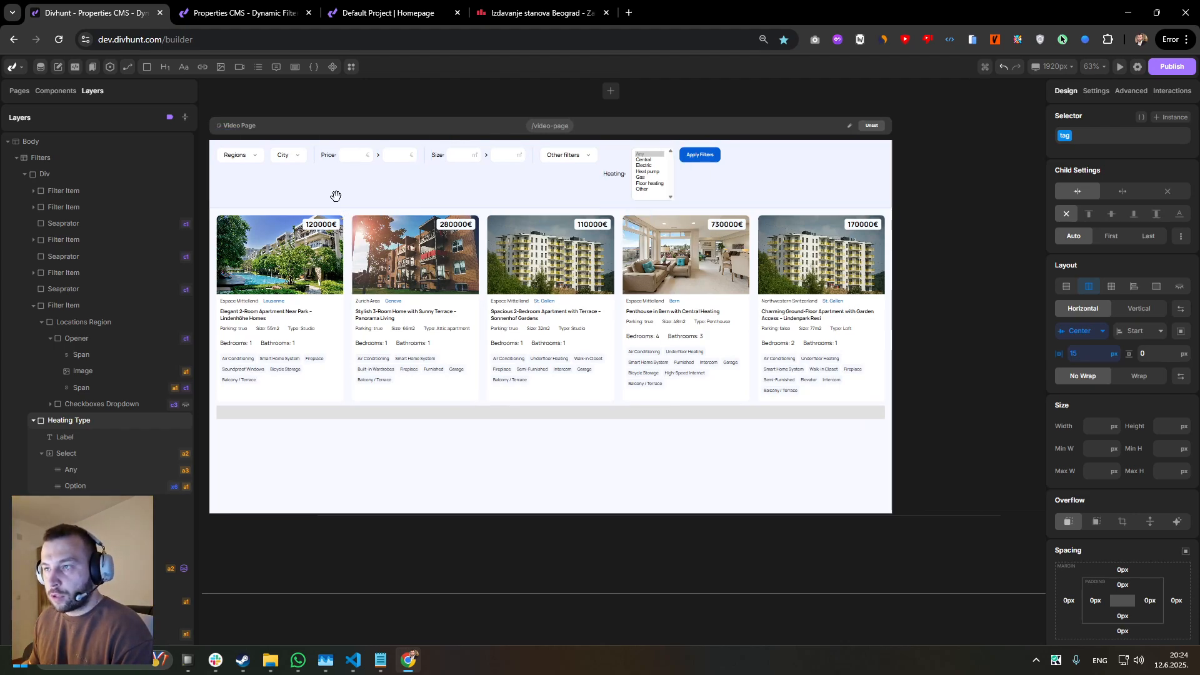
pyautogui.scroll(2, 388, 201)
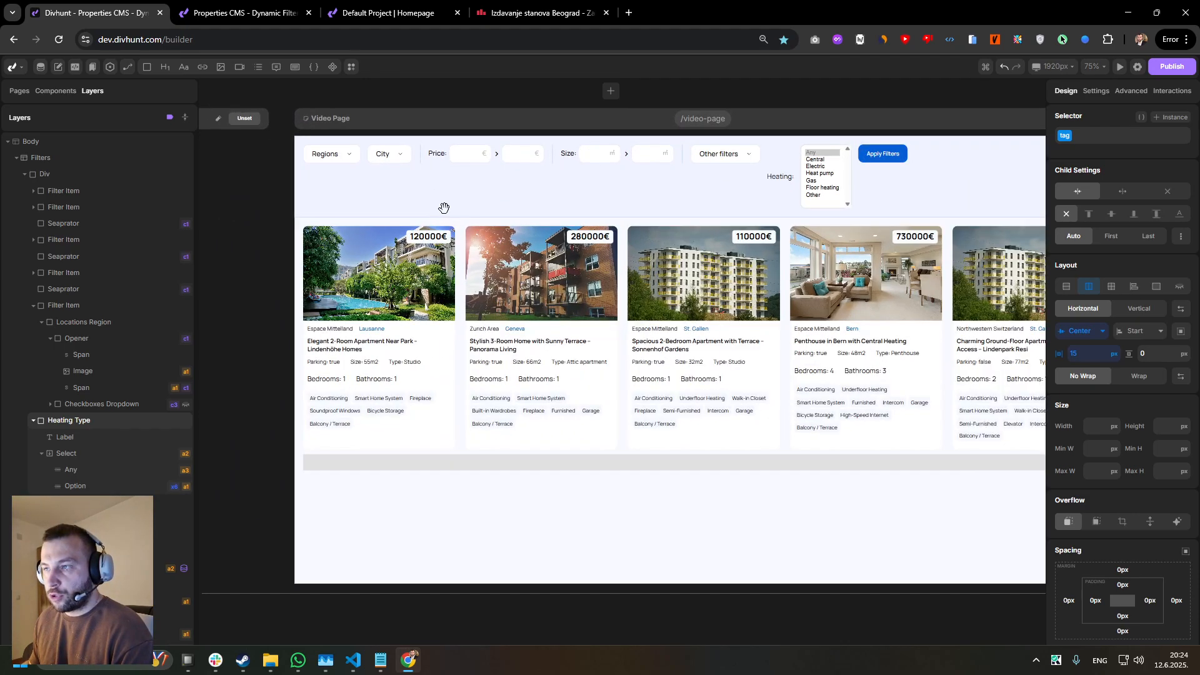
# - Switch to the cityexpert rental listings, examine the property cards and map layout, and return to the builder
pyautogui.click(553, 11)
pyautogui.scroll(-3, 401, 201)
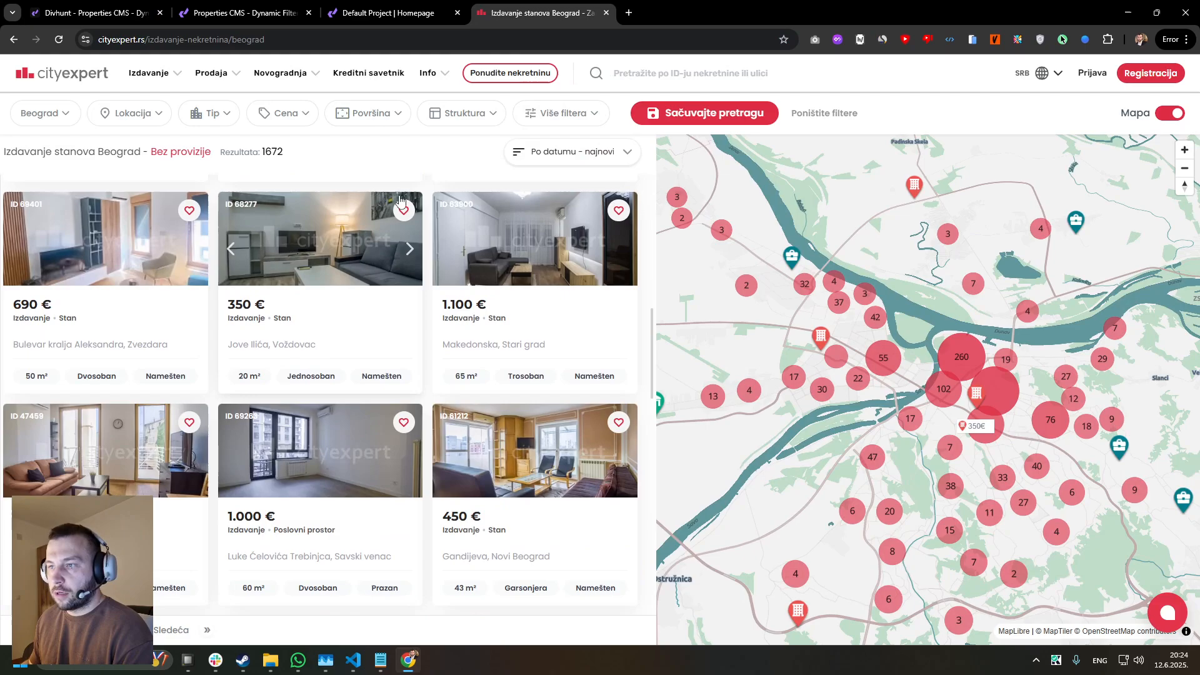
pyautogui.scroll(-3, 375, 270)
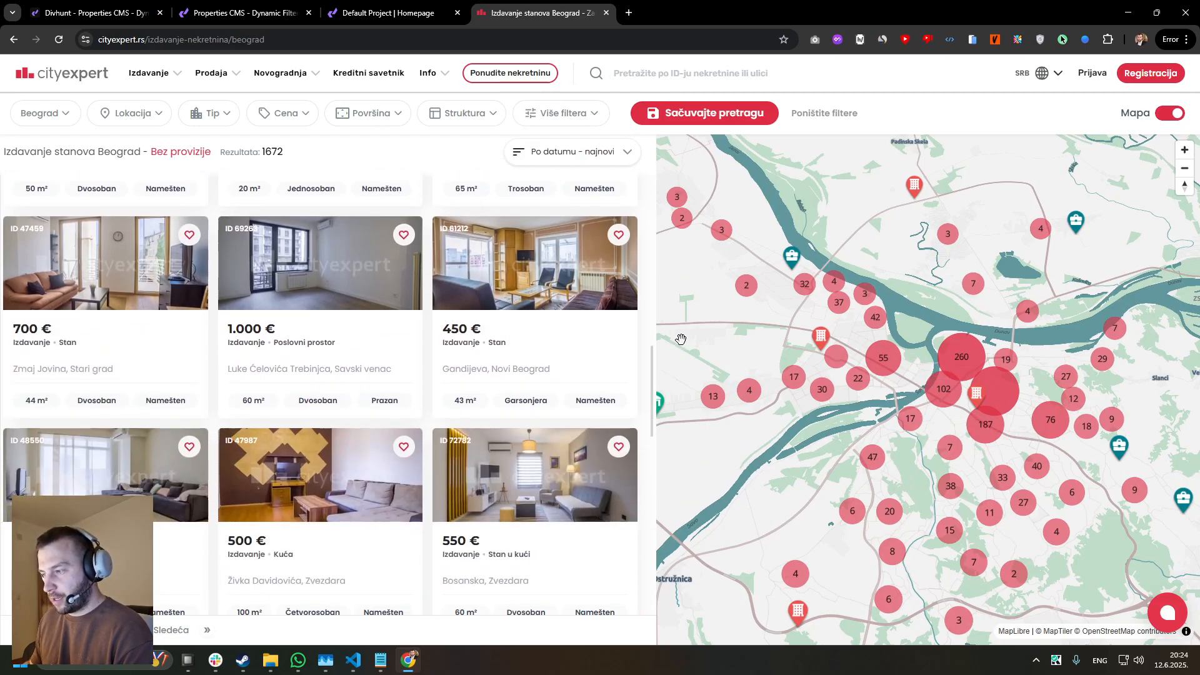
pyautogui.click(94, 13)
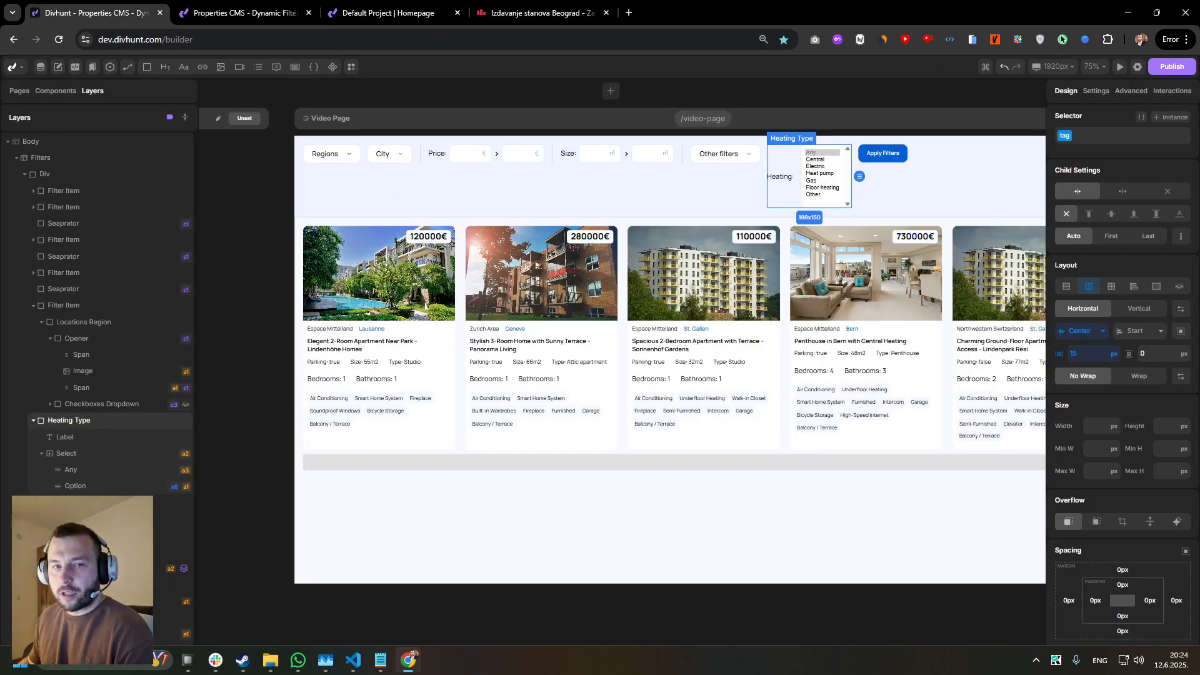